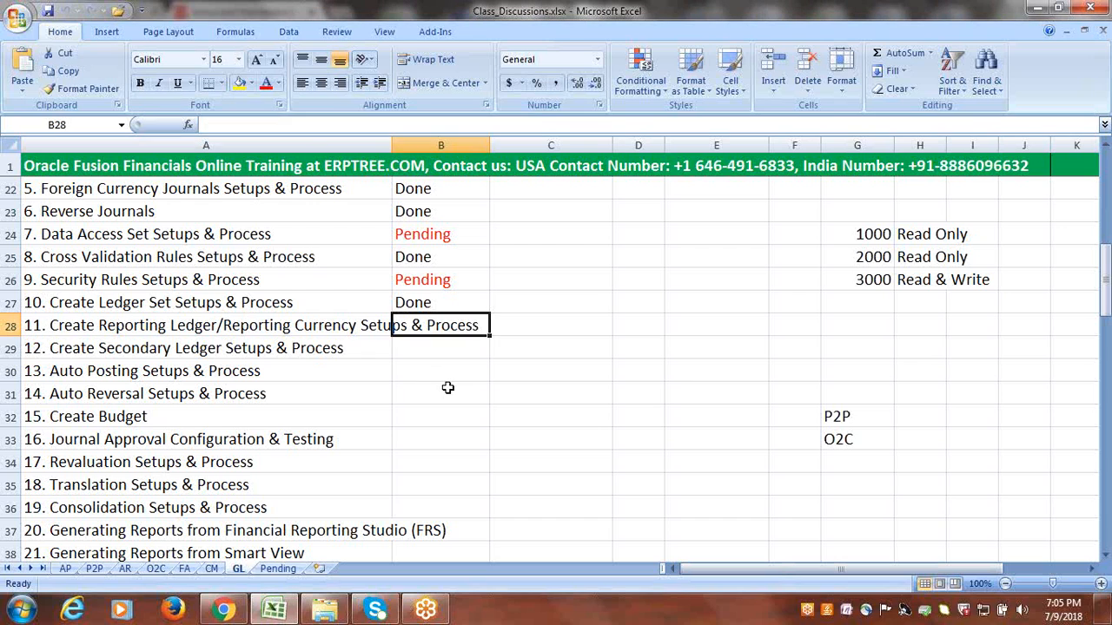
Step: Enter Pending as the status in B28 and make the text red
text(Pending)
key(Tab)
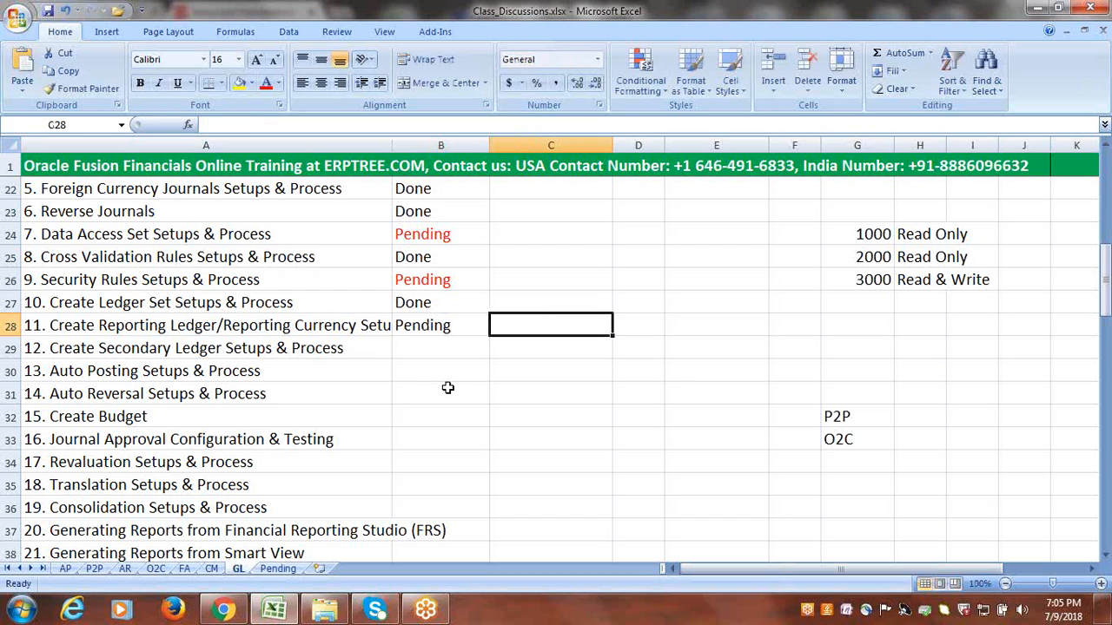
click(442, 322)
click(266, 82)
click(443, 238)
click(462, 279)
click(462, 330)
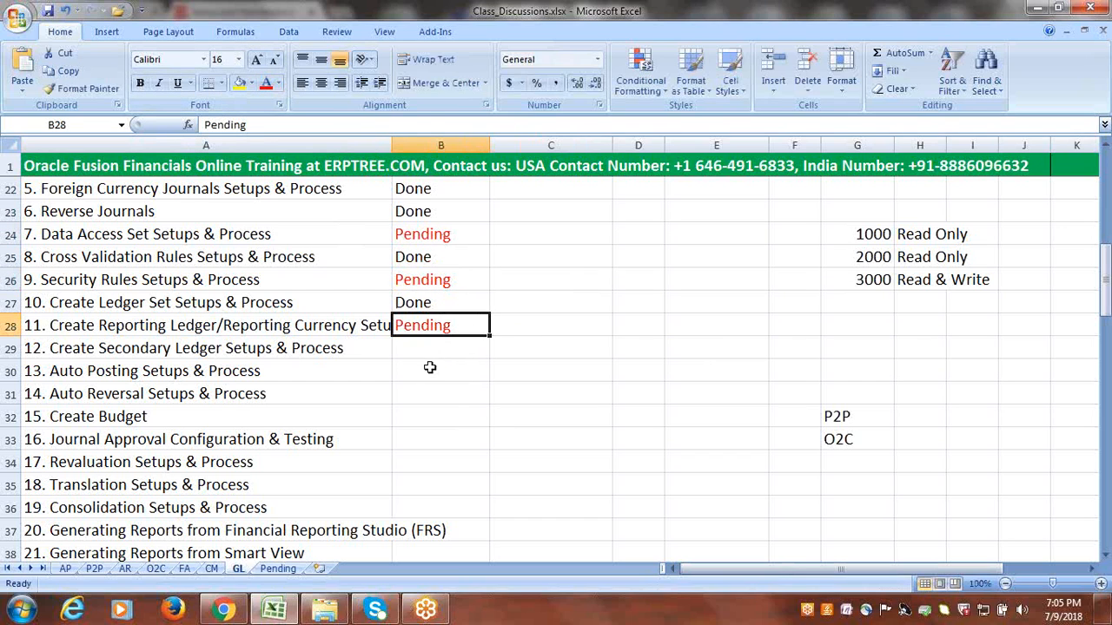
Step: Enter Pending for the secondary ledger row in B29 and make it red
click(356, 345)
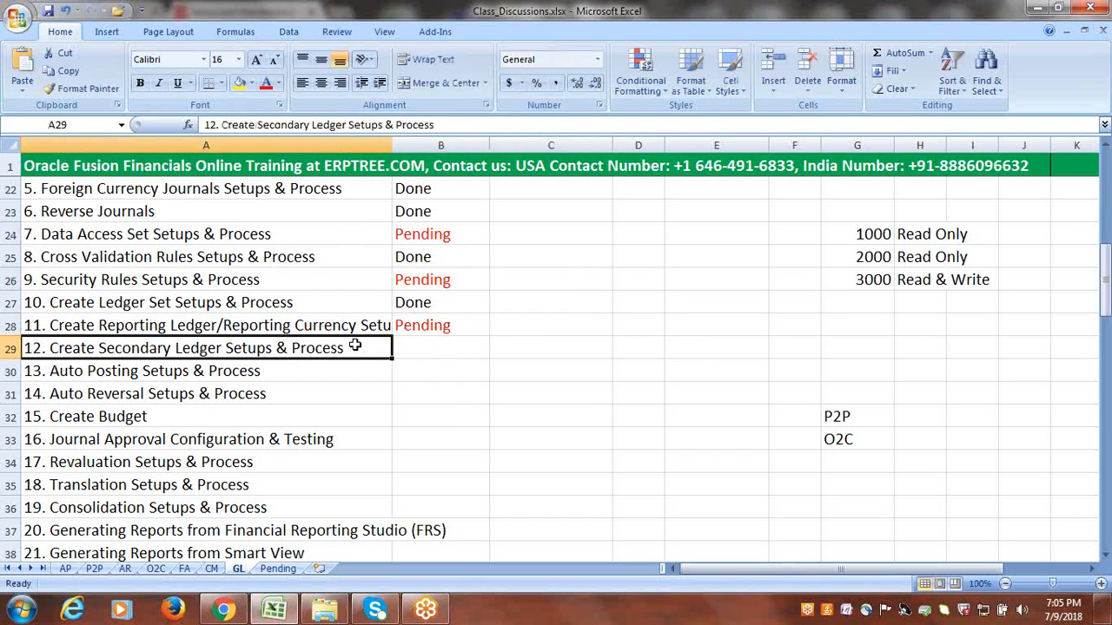
click(425, 337)
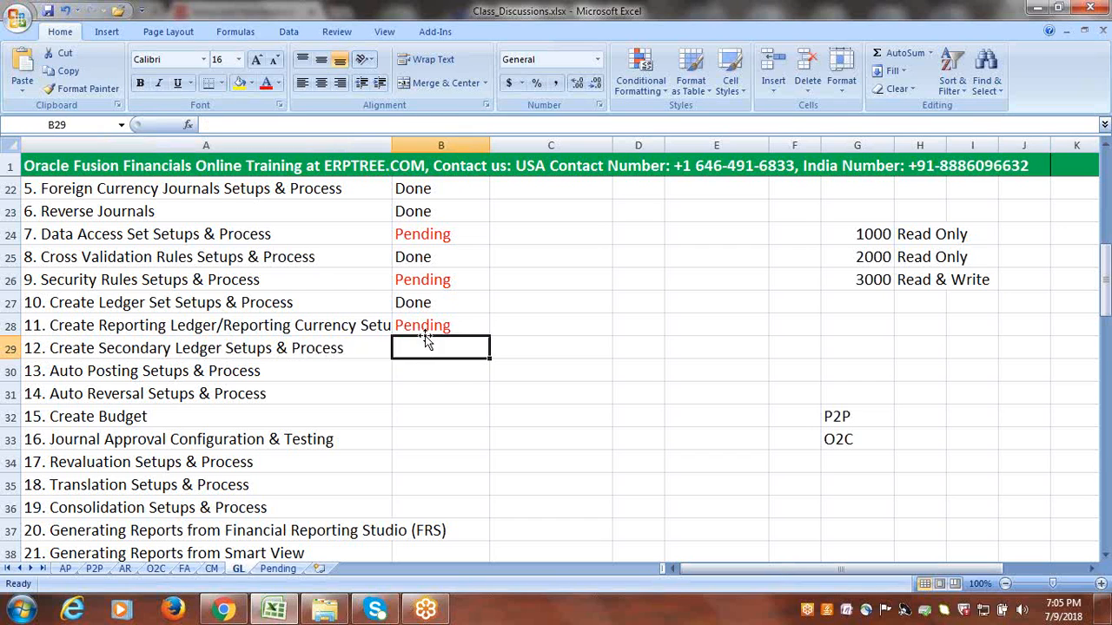
text(P)
key(Tab)
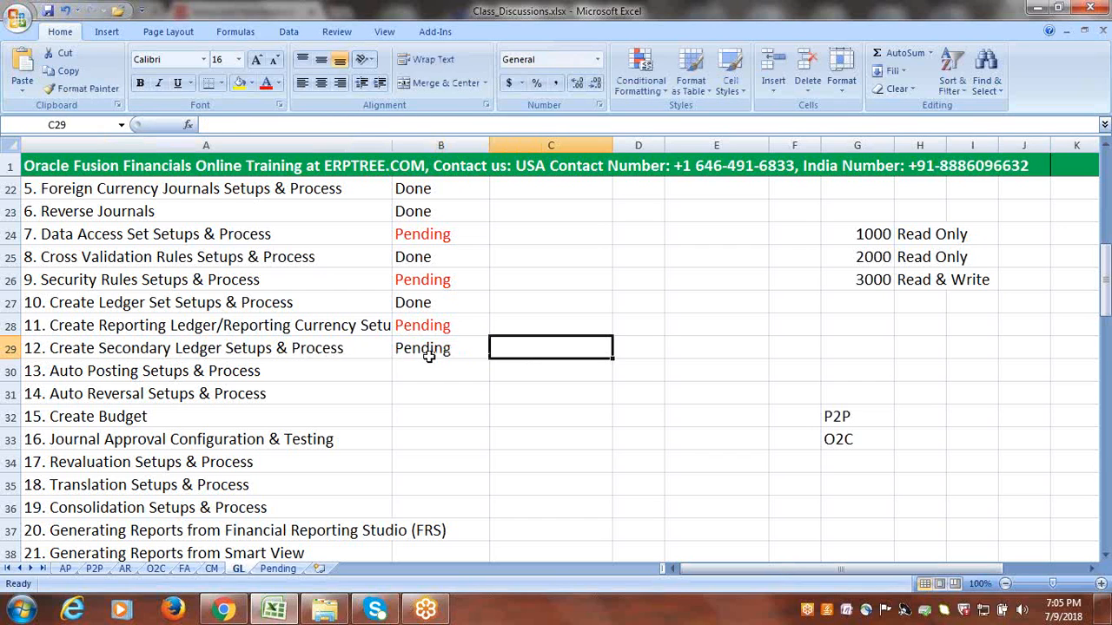
click(426, 347)
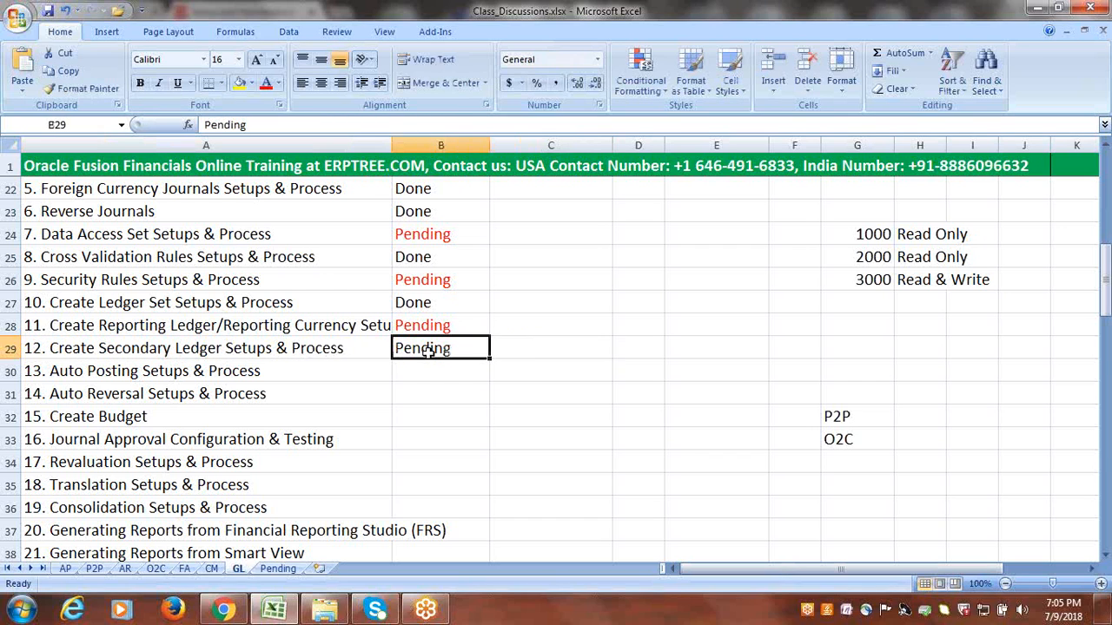
click(265, 83)
drag(251, 374, 247, 424)
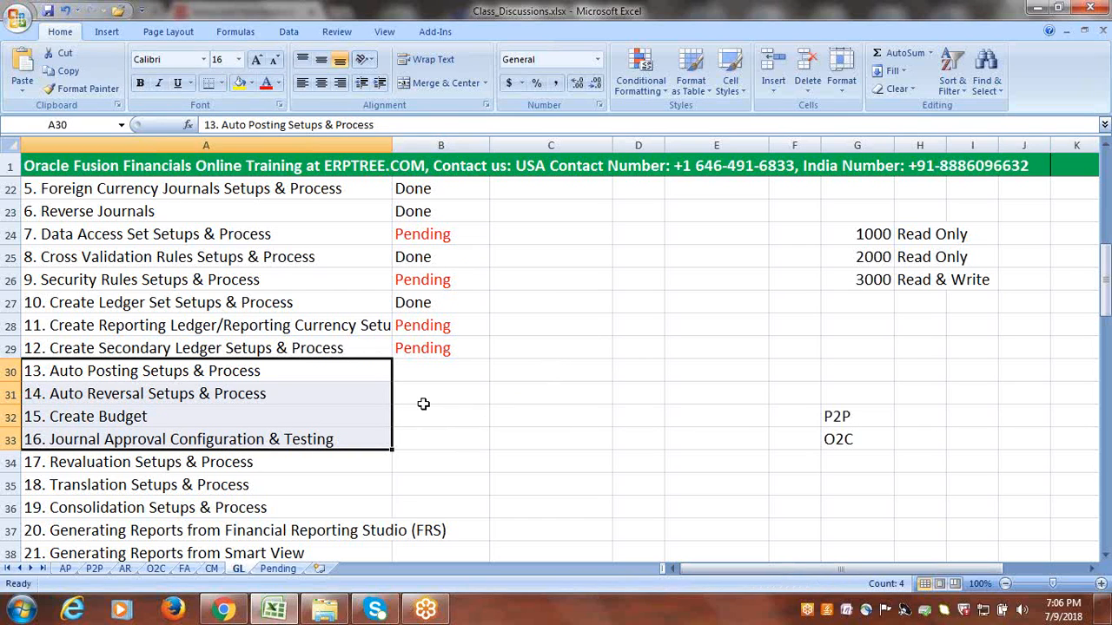
Step: Save the Class_Discussions workbook, then inspect the Auto Posting task name in A30 unchanged
click(361, 375)
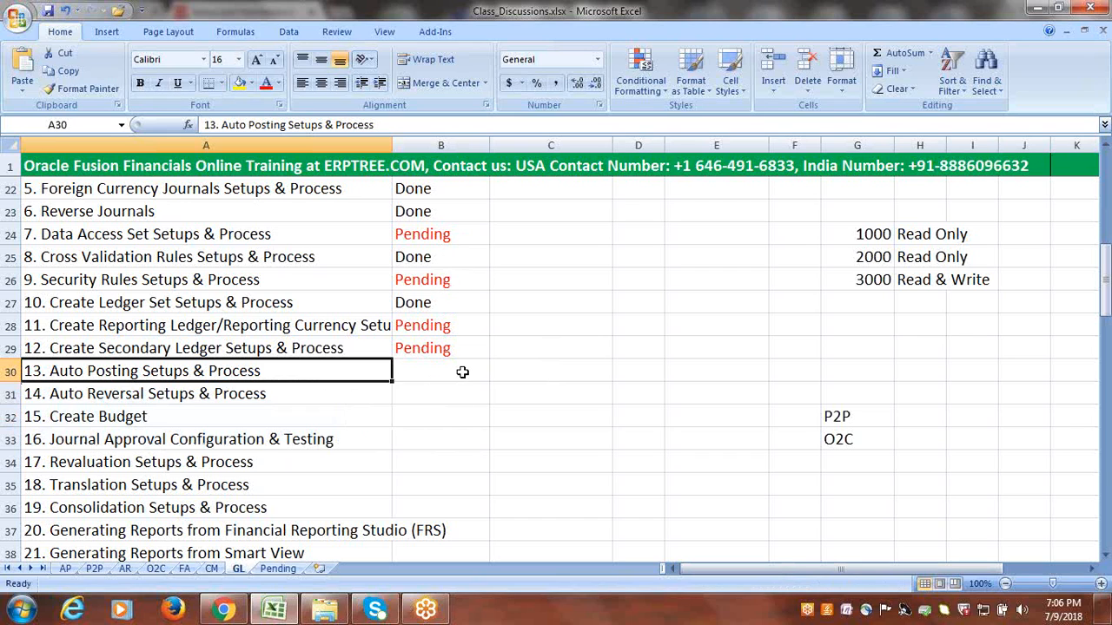
key(ctrl+s)
double_click(139, 371)
drag(139, 371, 50, 373)
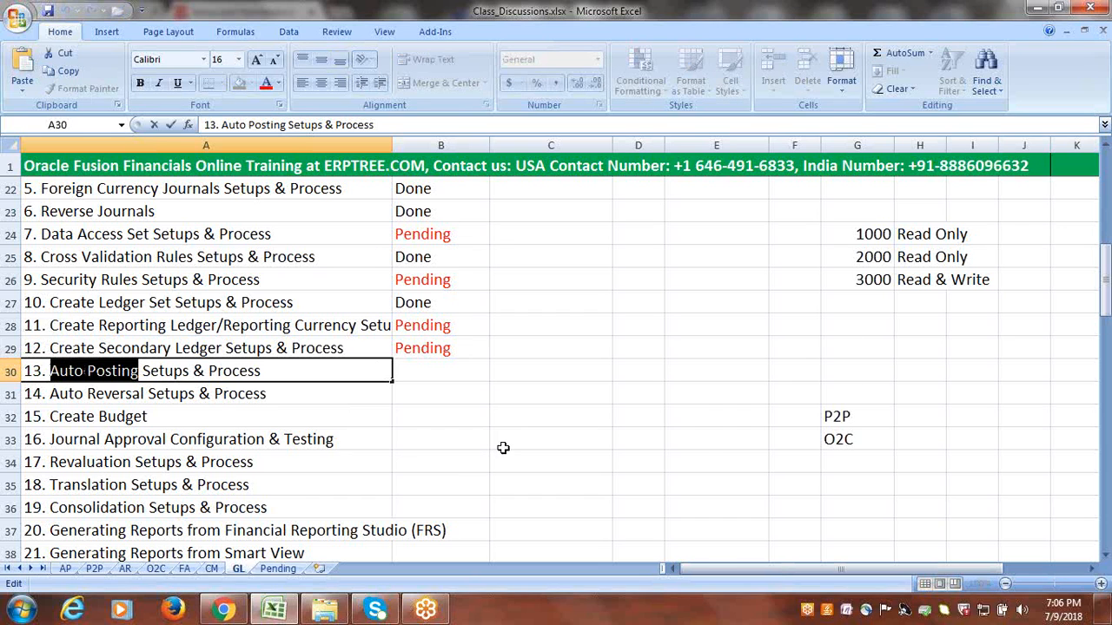
scroll(508, 455, down, 20)
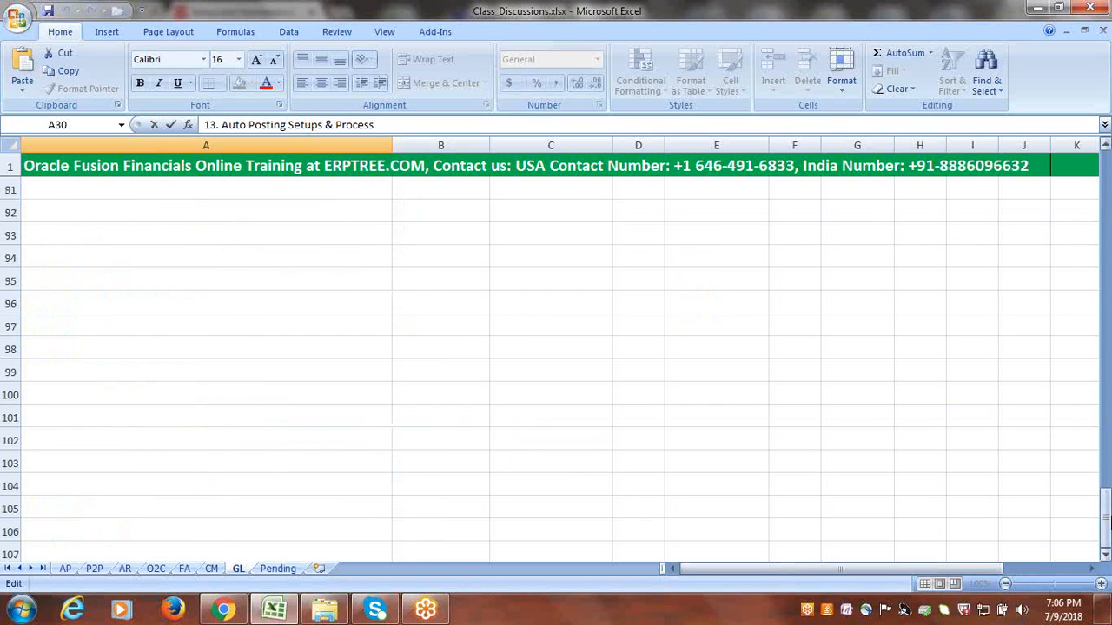
drag(1107, 519, 1057, 266)
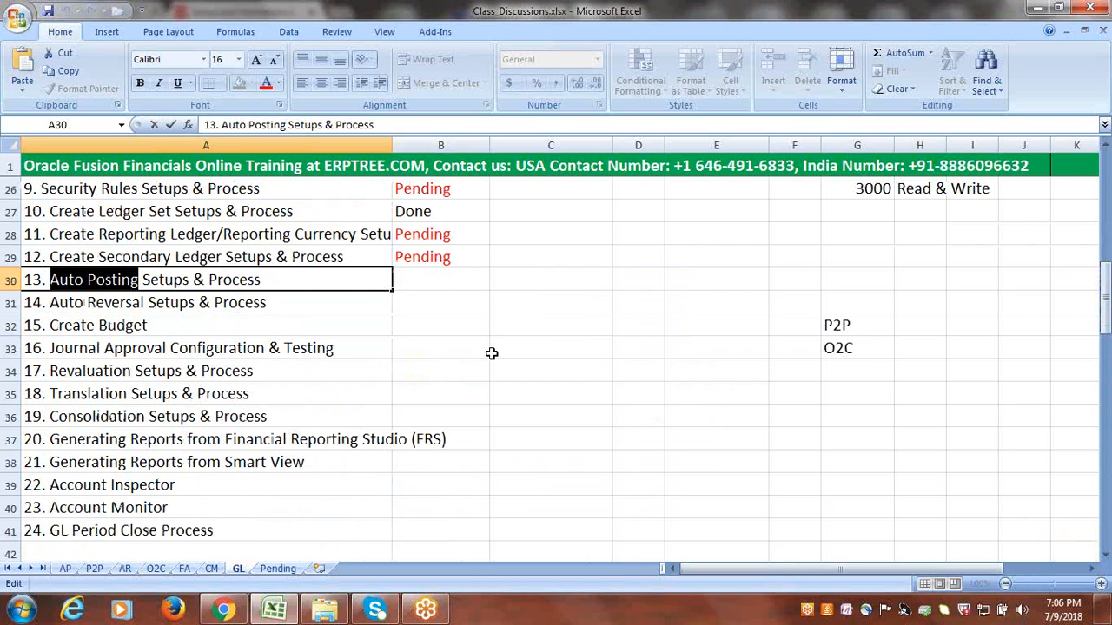
click(536, 281)
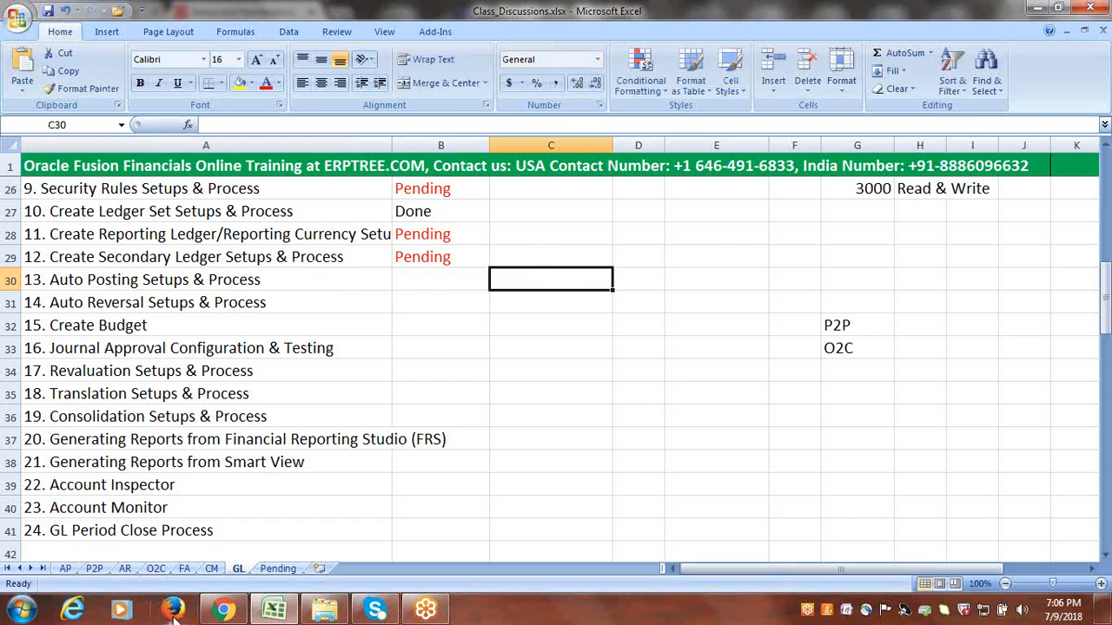
Step: In Oracle Fusion, open Period Close and show General Ledger period statuses for Google UAE Primary Ledger
click(223, 613)
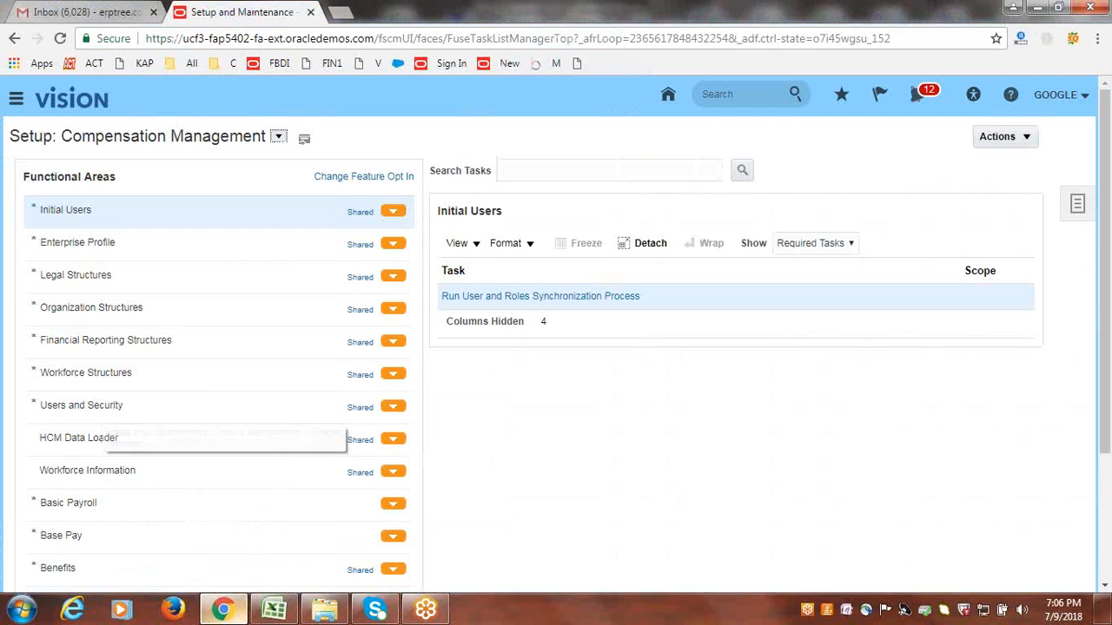
click(17, 101)
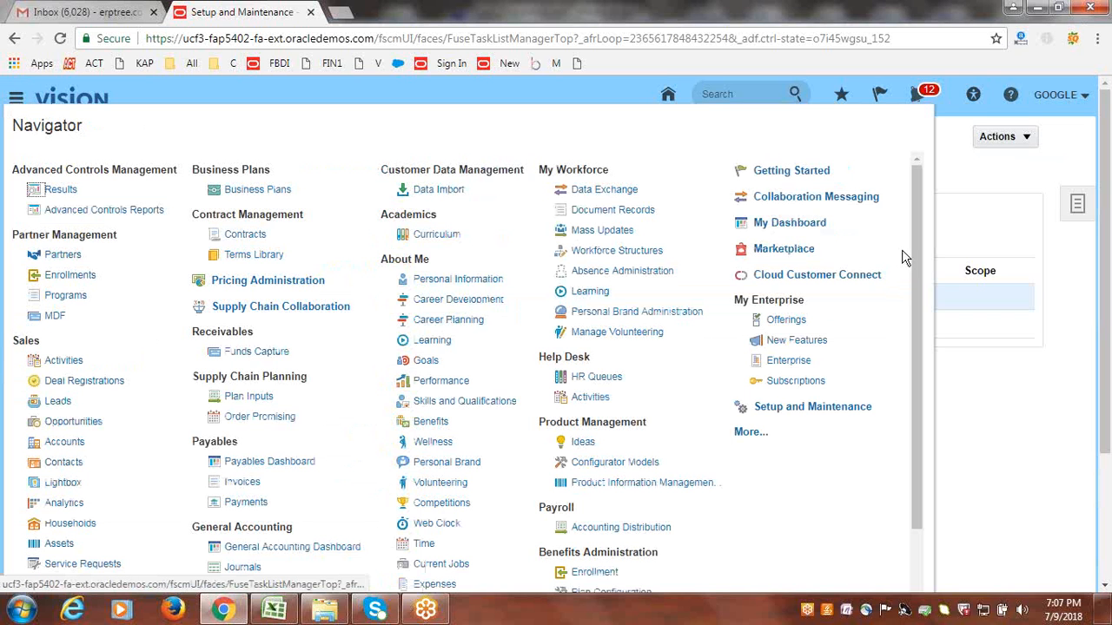
drag(913, 243, 916, 373)
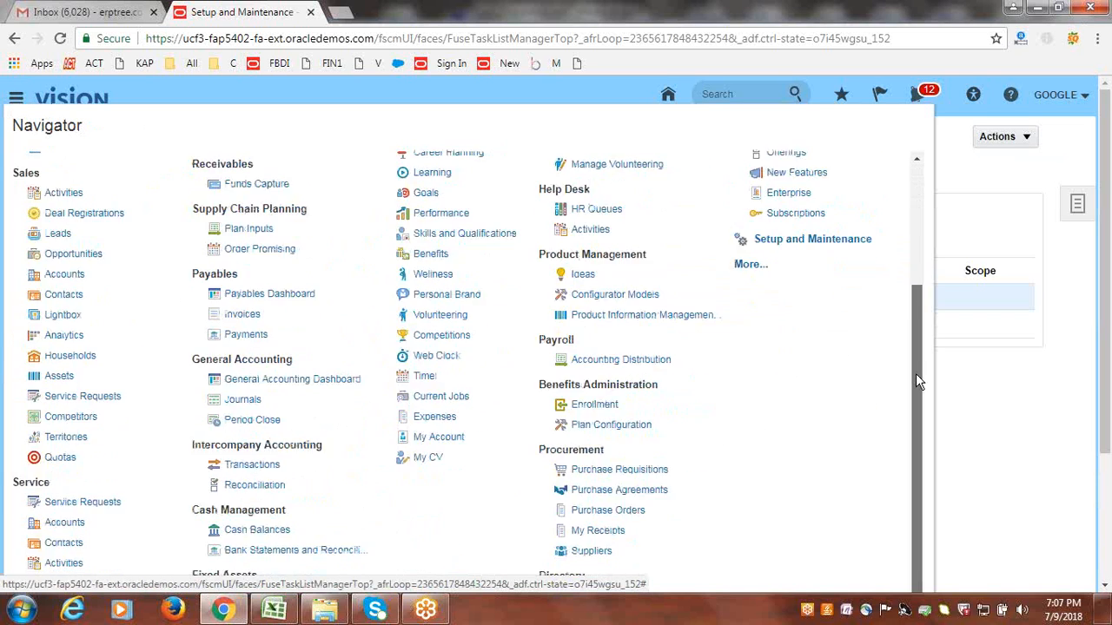
click(251, 419)
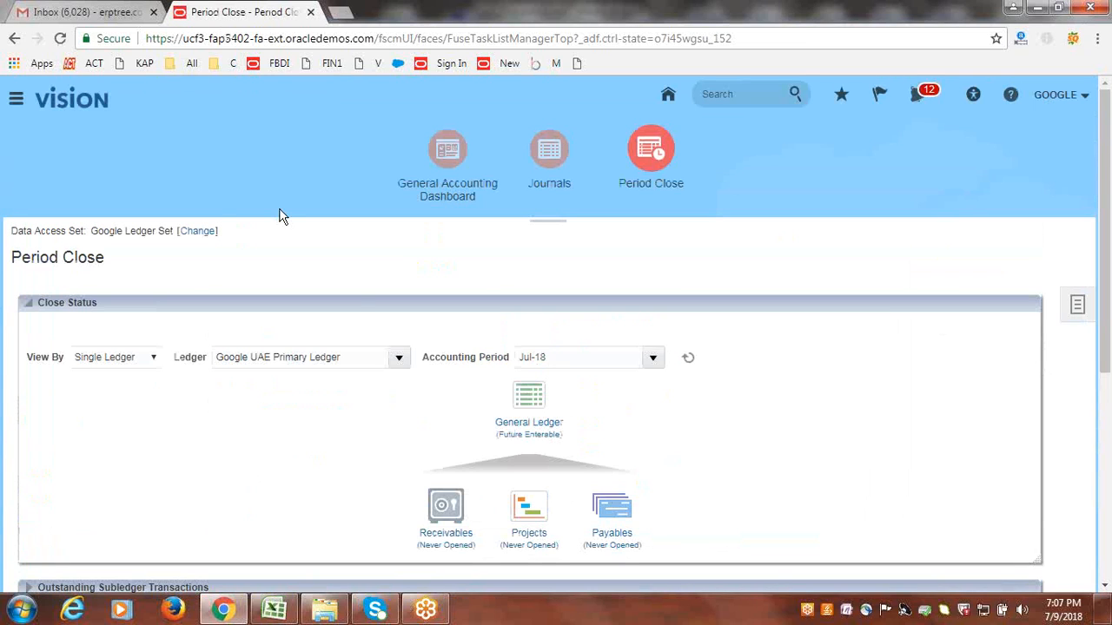
click(527, 440)
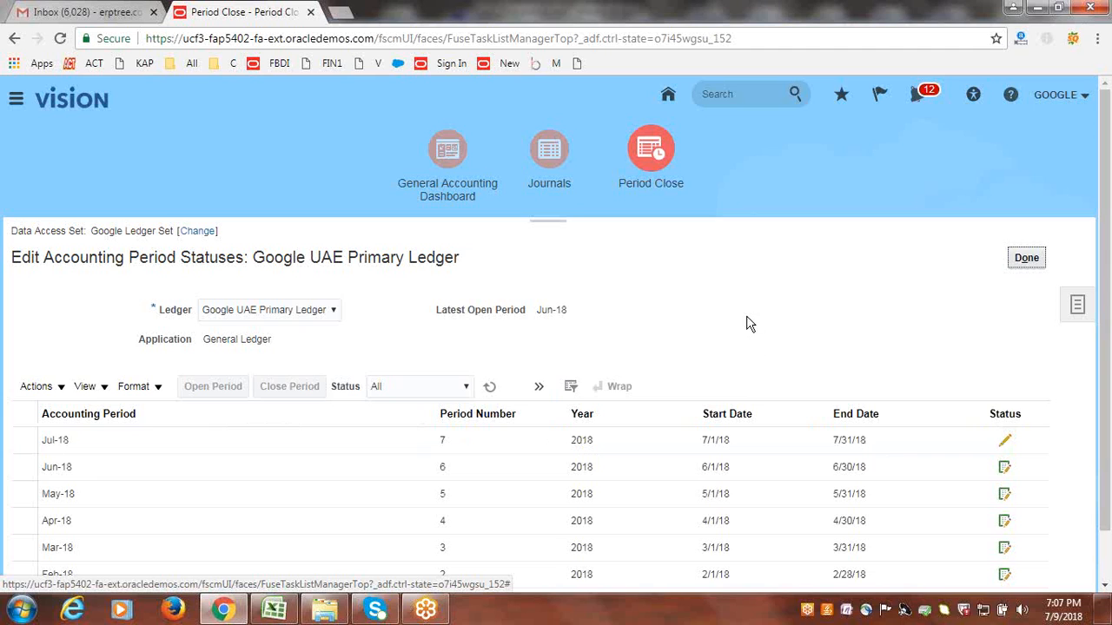
Step: Select the Jul-18 period, submit Open Period, and dismiss the confirmation
scroll(756, 274, down, 1)
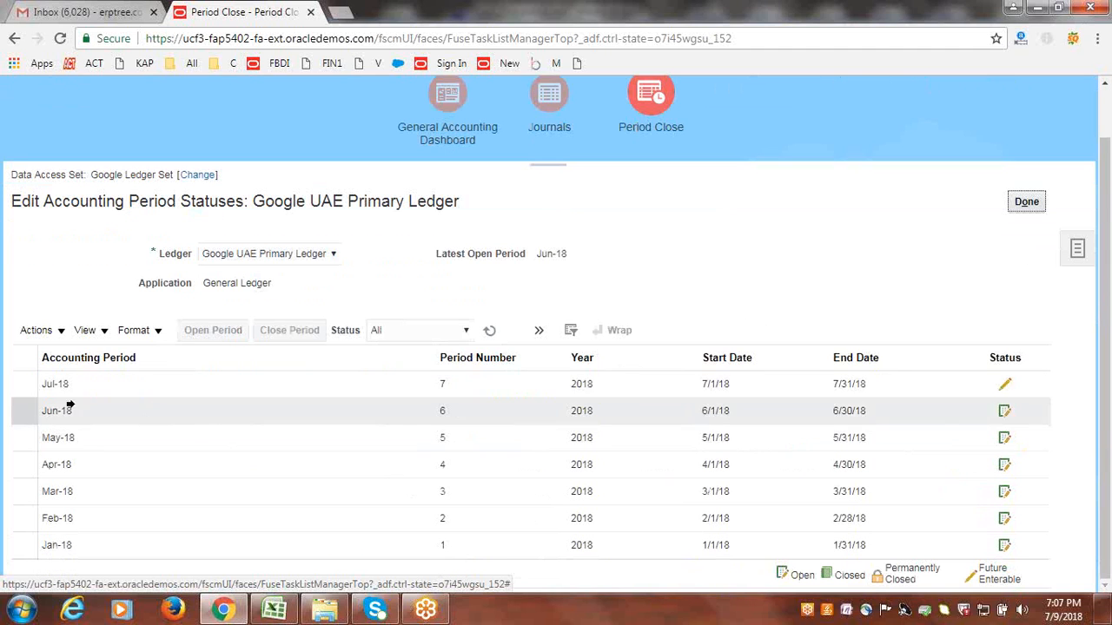
click(18, 383)
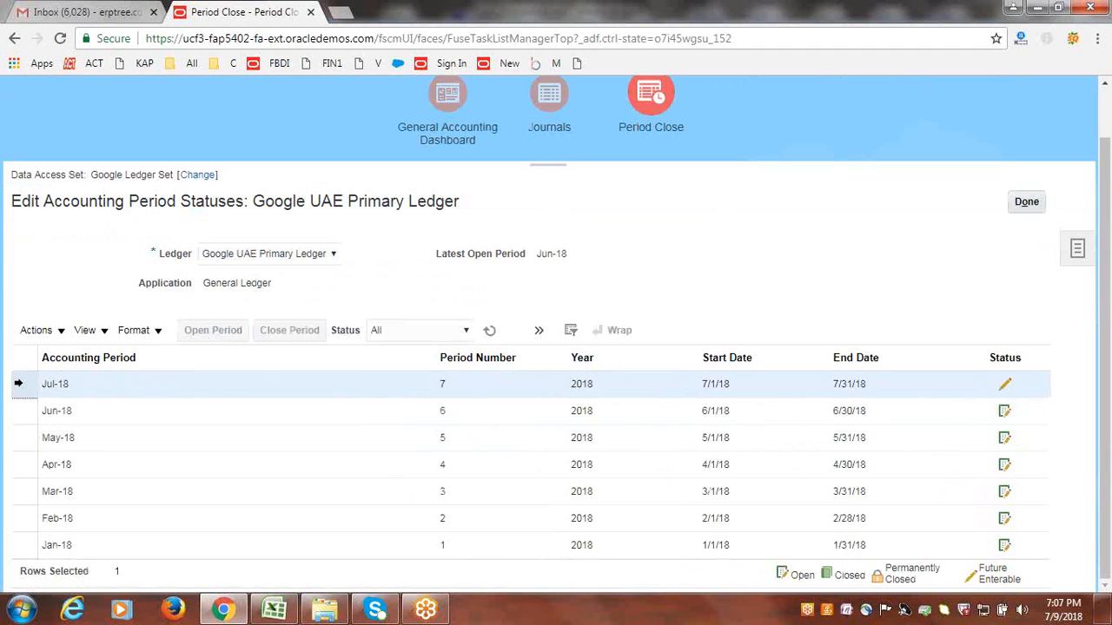
click(62, 331)
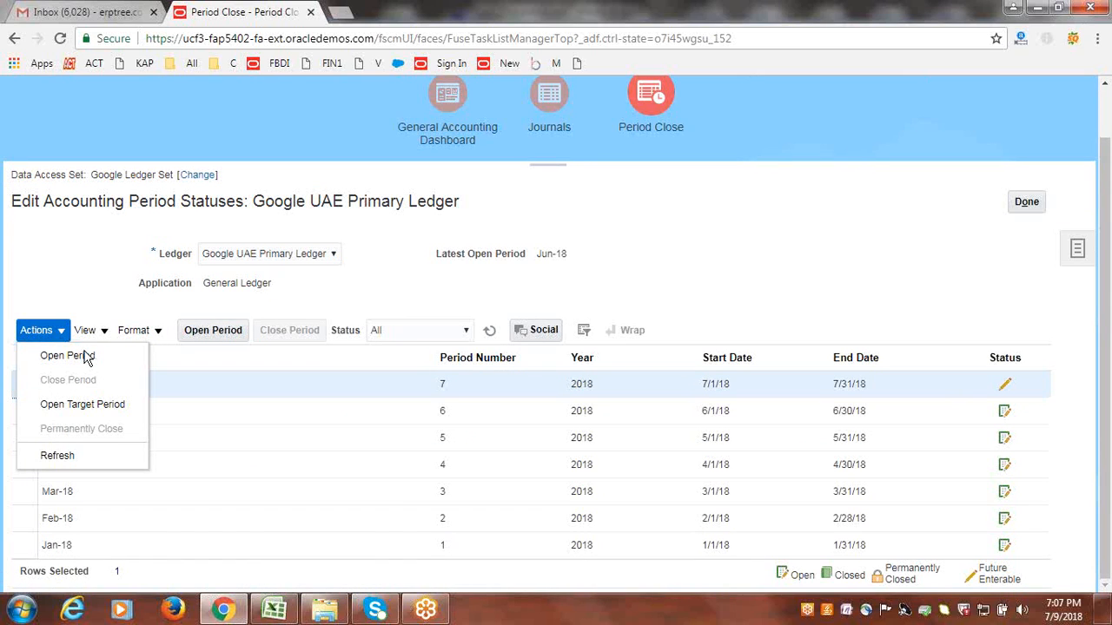
click(56, 277)
click(17, 388)
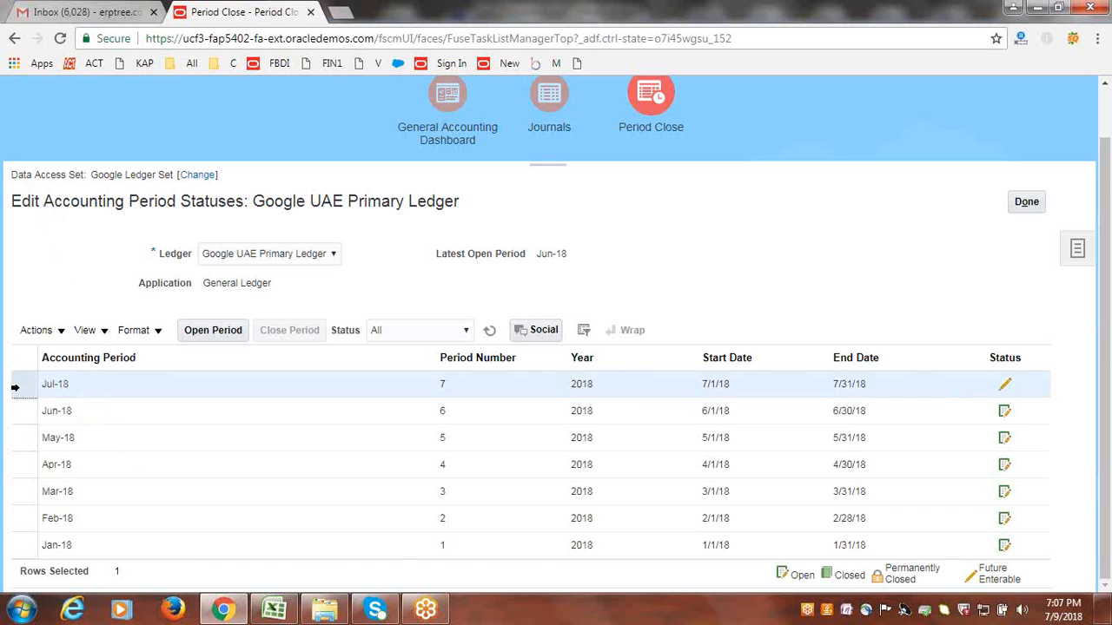
click(207, 330)
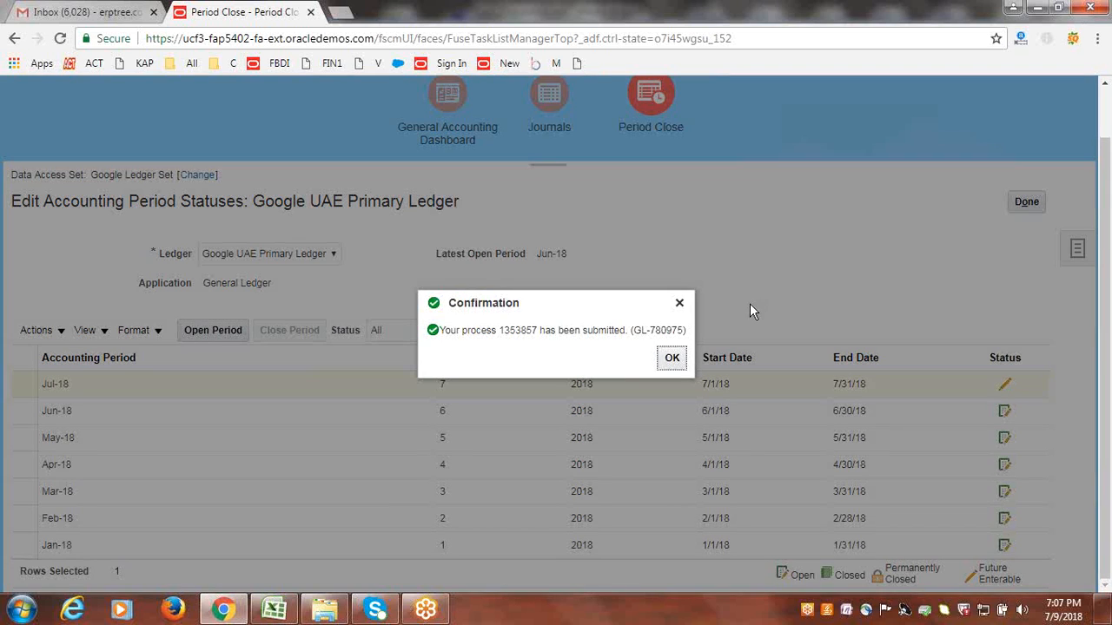
click(680, 304)
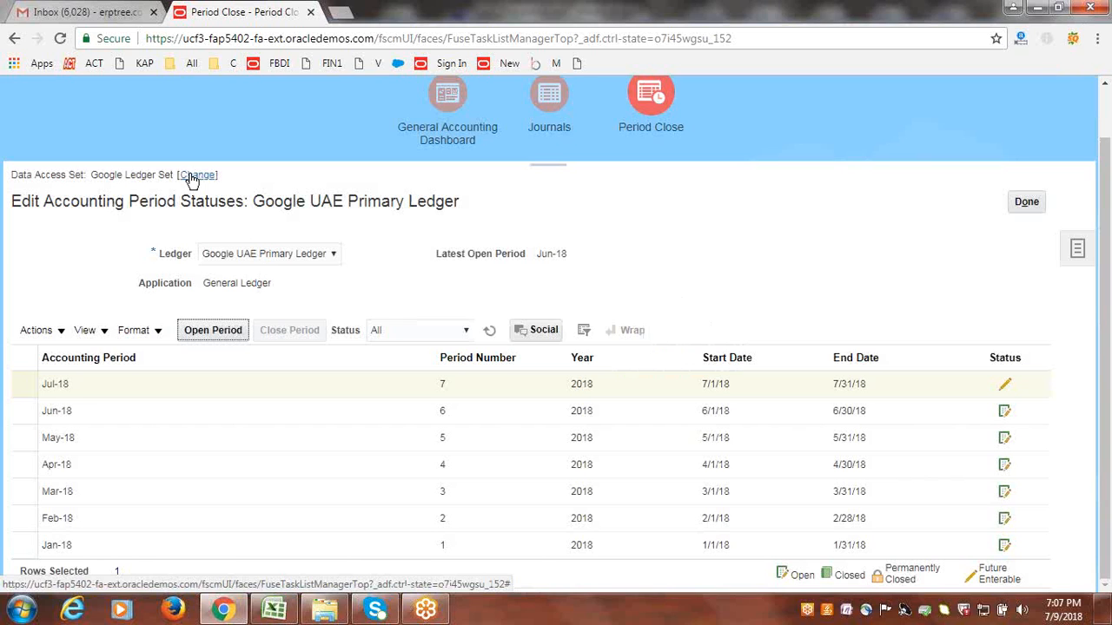
Step: Switch to Google USA Primary Ledger and submit opening of its Jul-18 period
click(333, 254)
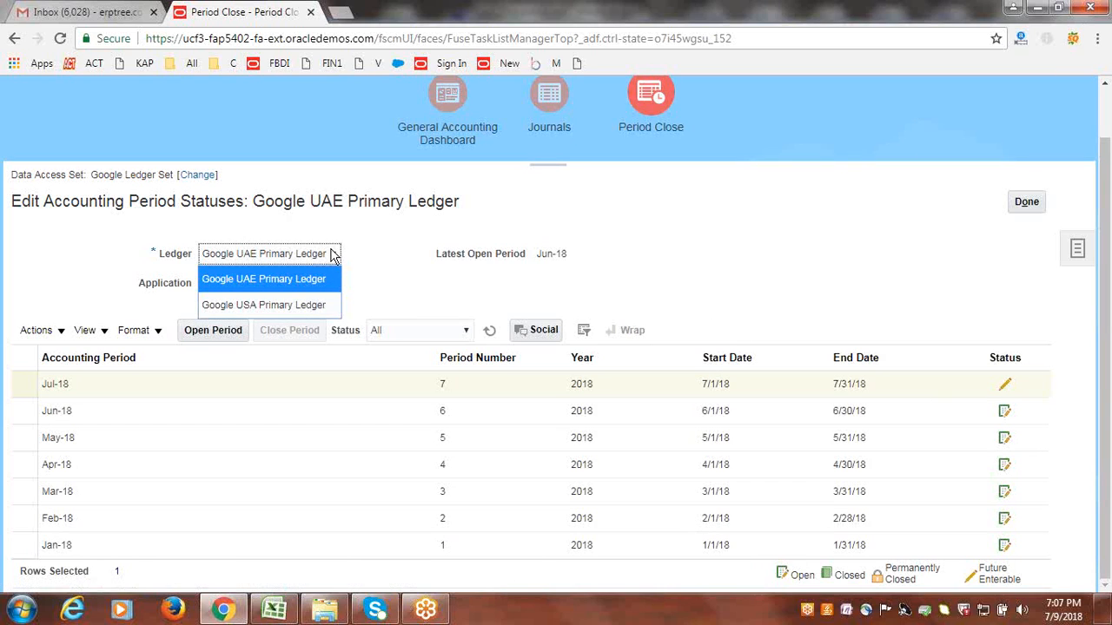
click(269, 305)
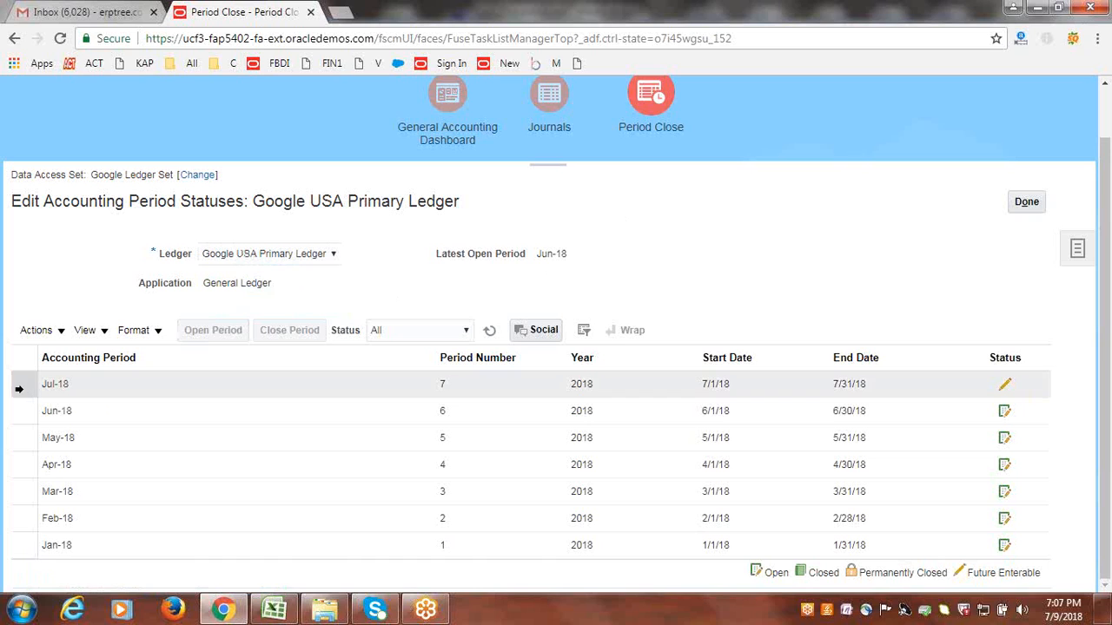
click(19, 388)
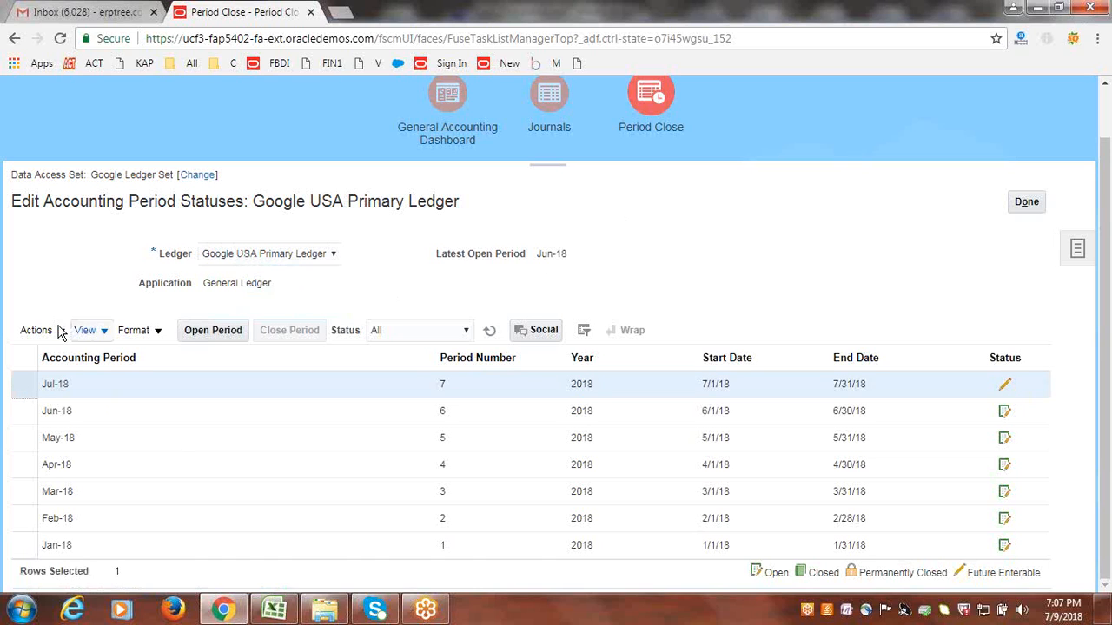
click(232, 332)
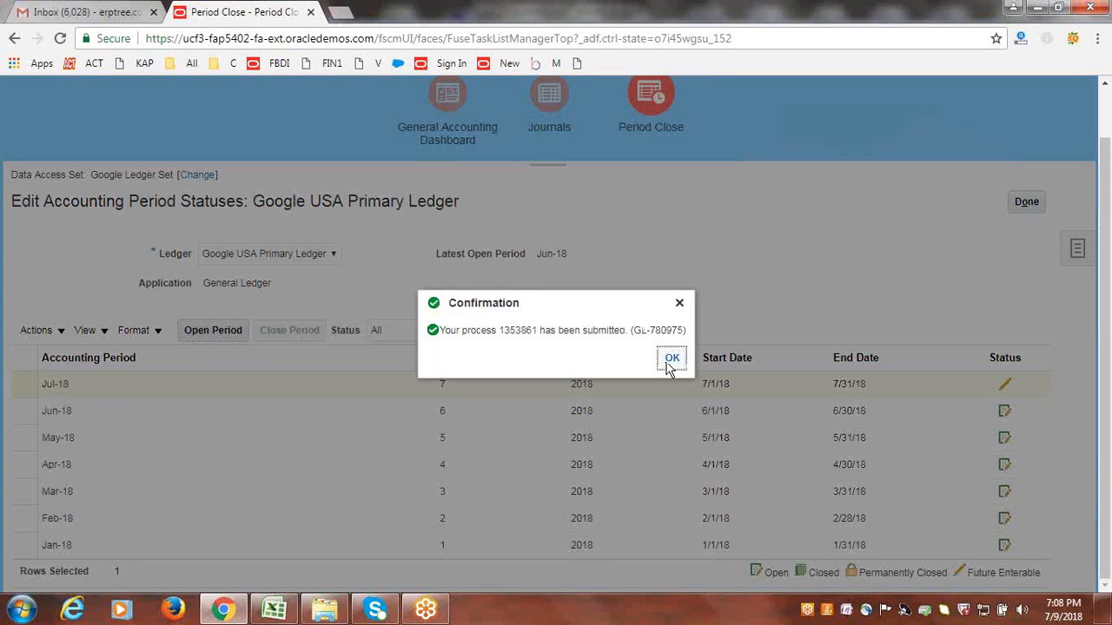
click(672, 358)
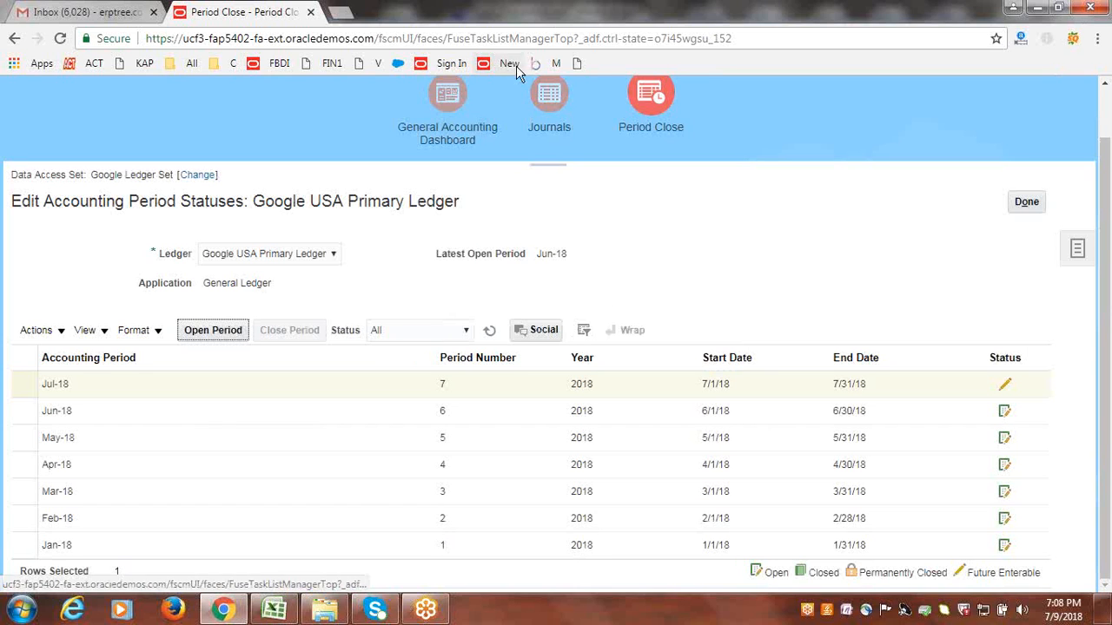
Step: Refresh the period statuses until Aug-18 appears, select Jul-18, and return to Period Close
click(489, 331)
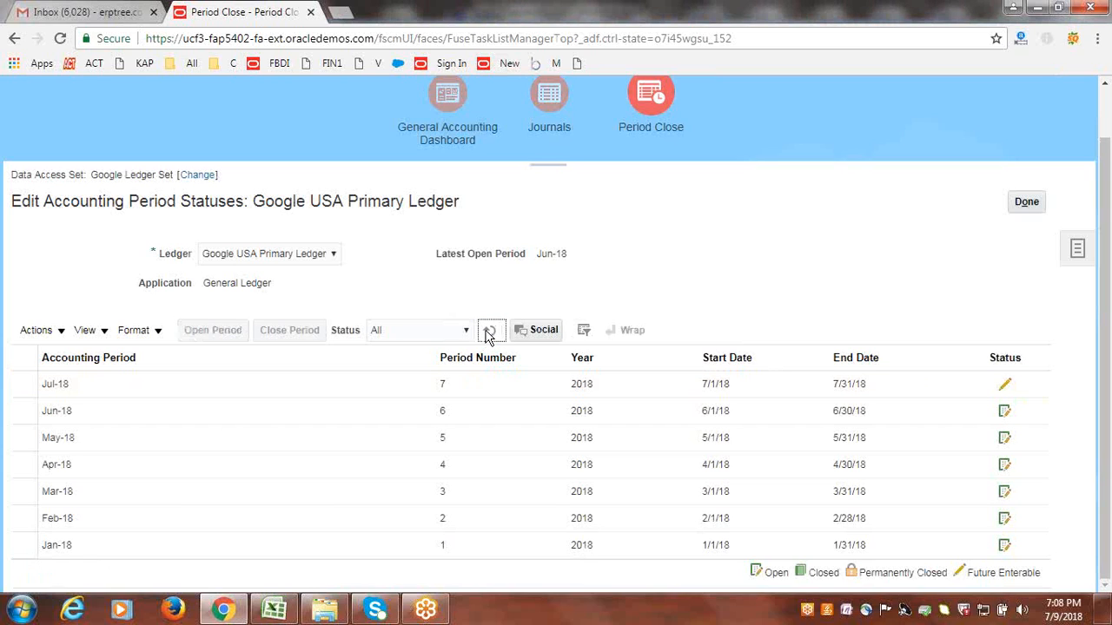
click(486, 331)
click(490, 335)
click(493, 336)
click(492, 335)
click(489, 332)
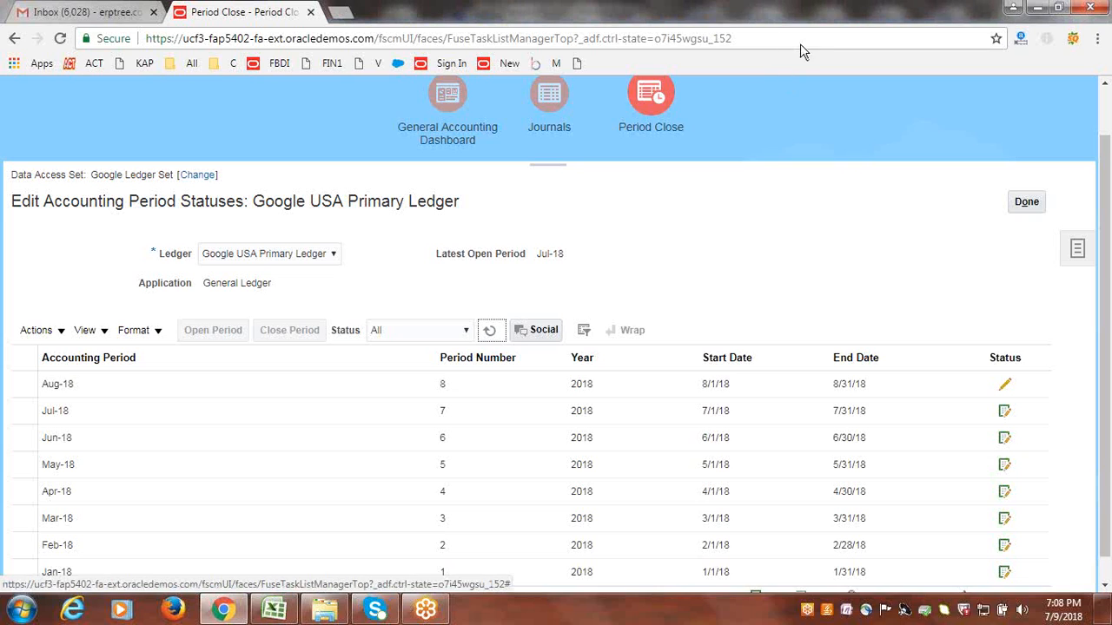
click(490, 331)
click(493, 329)
click(489, 330)
click(492, 333)
click(491, 333)
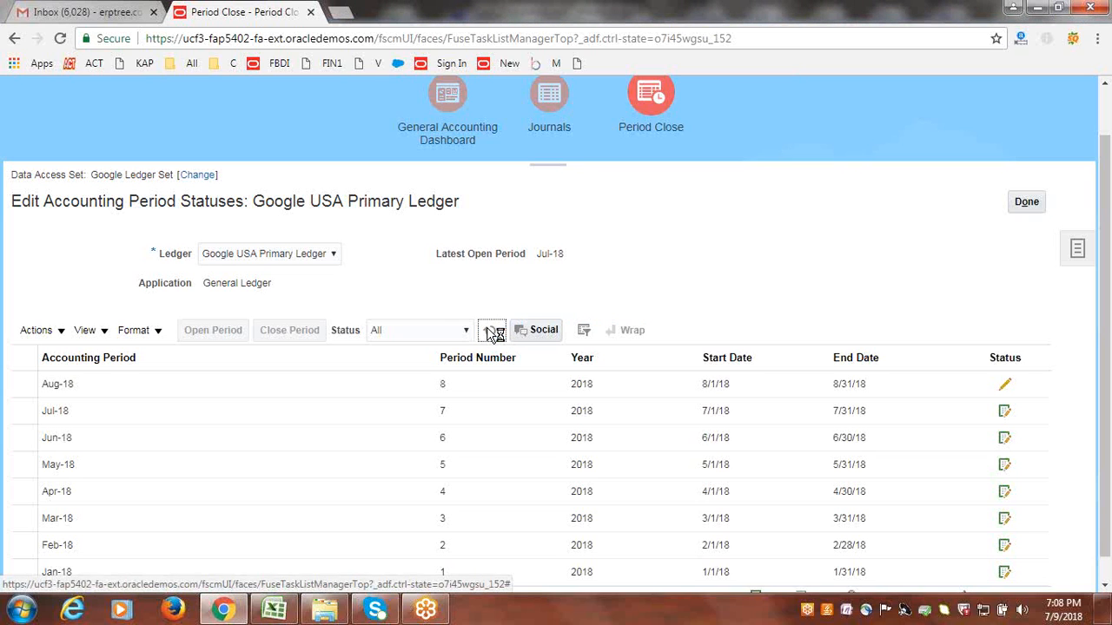
click(13, 404)
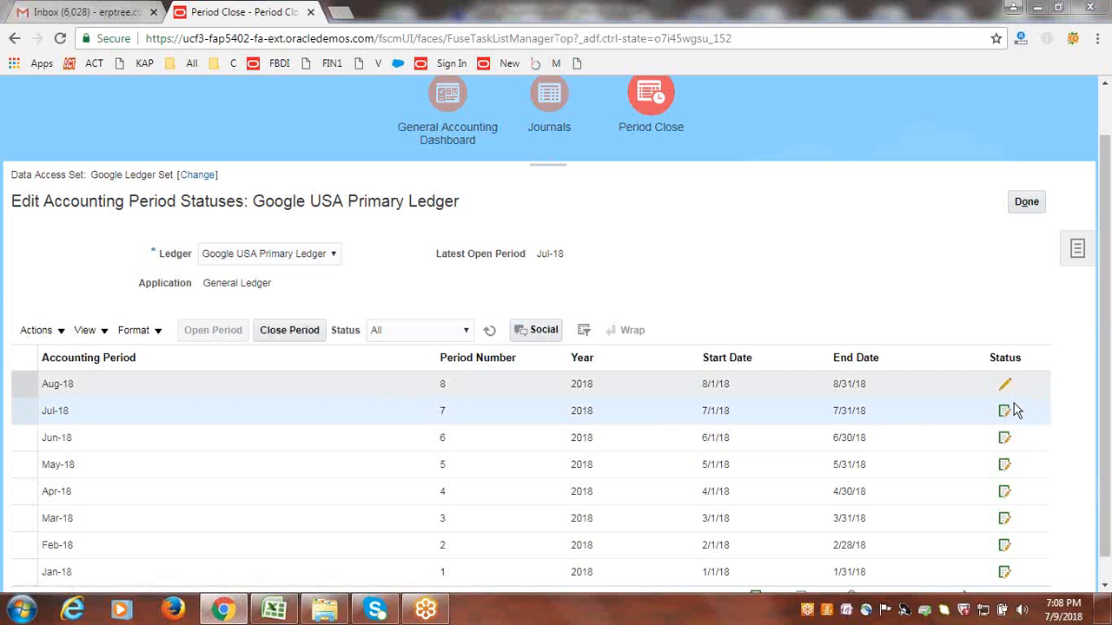
click(1027, 209)
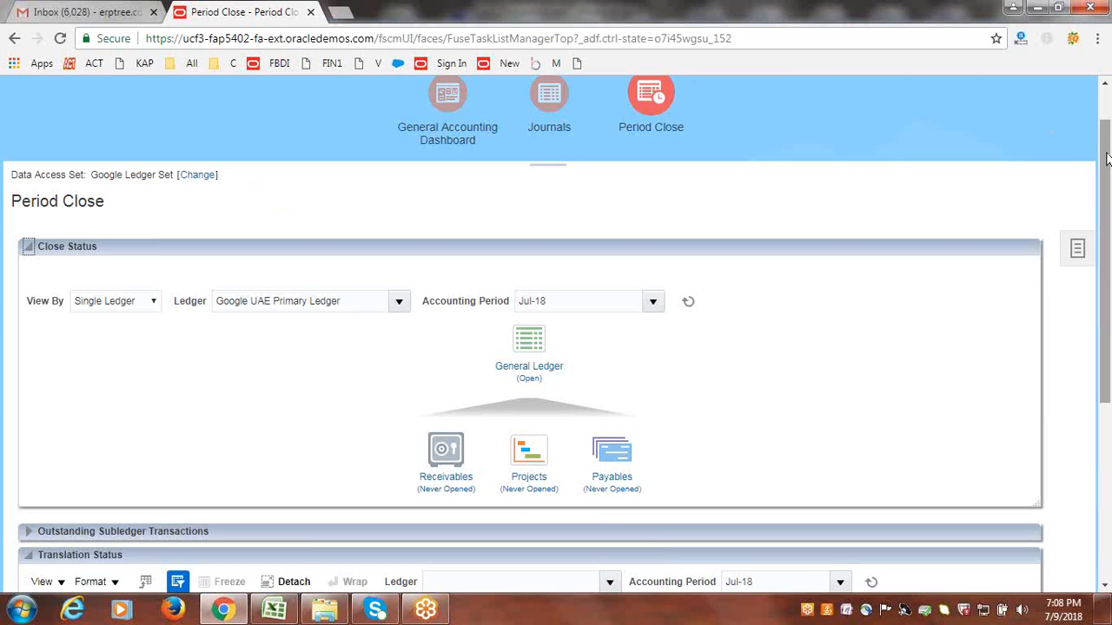
Step: Go to Setup and Maintenance and open Manage Implementation Projects from the Tasks panel
scroll(1103, 211, up, 1)
click(1056, 104)
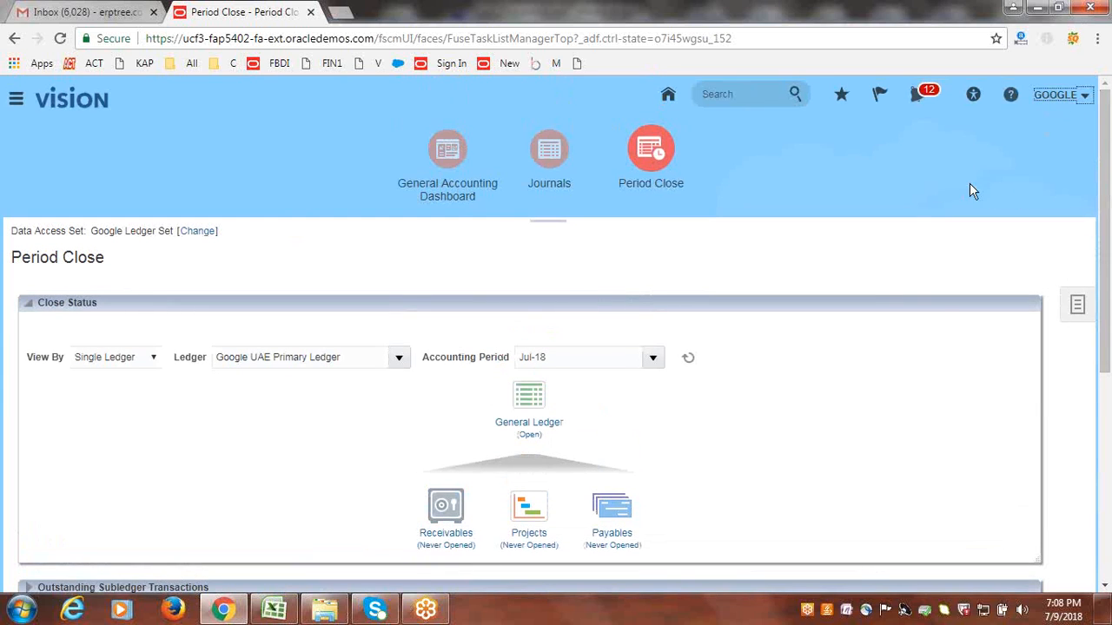
click(938, 264)
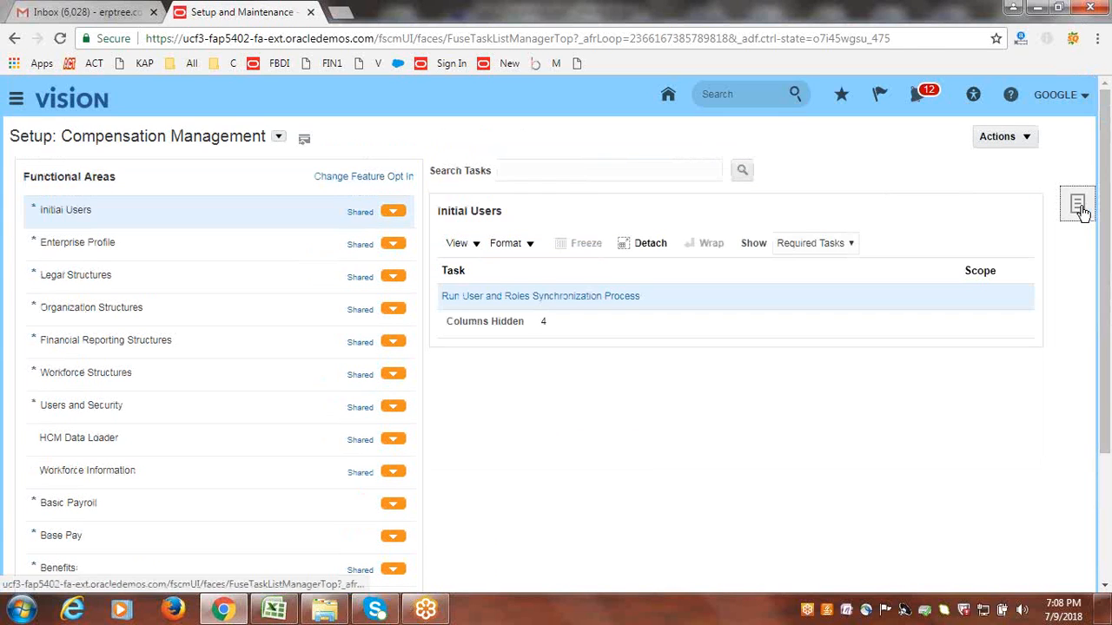
click(1077, 206)
click(960, 137)
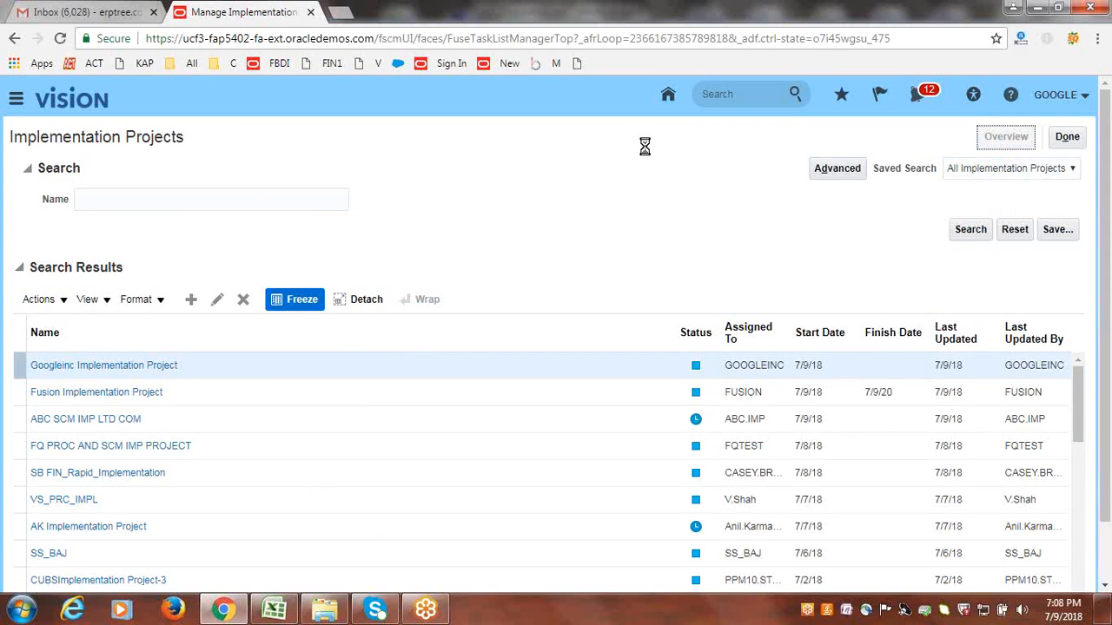
Step: Open the Google Implementation Project and search its tasks for 'Autopo'
click(75, 286)
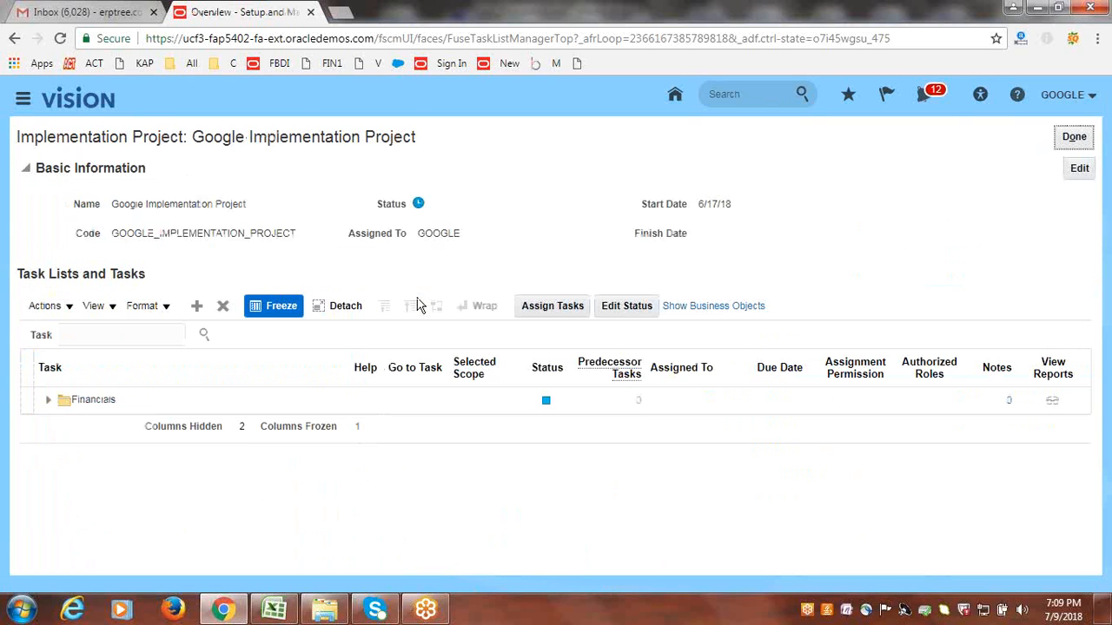
click(121, 336)
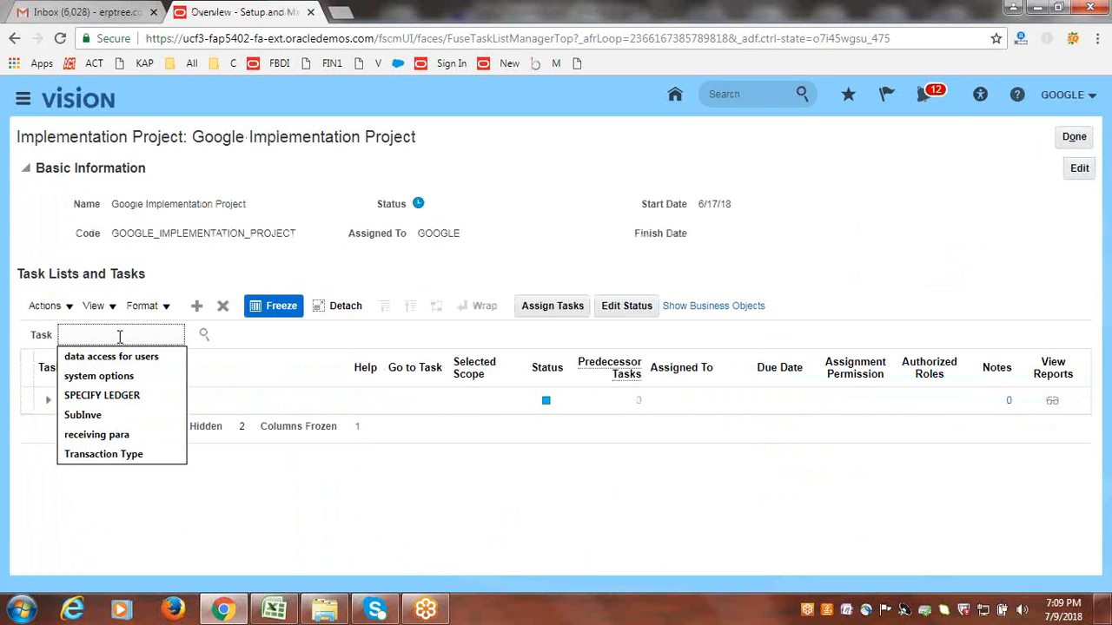
text(a)
key(BackSpace)
text(A)
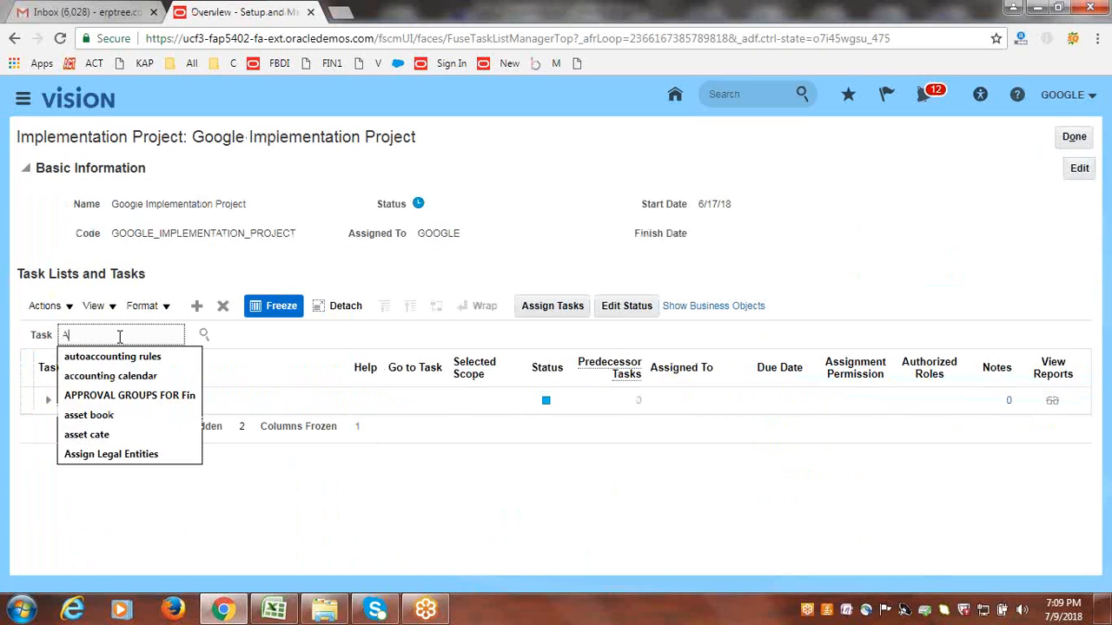
text(utopost)
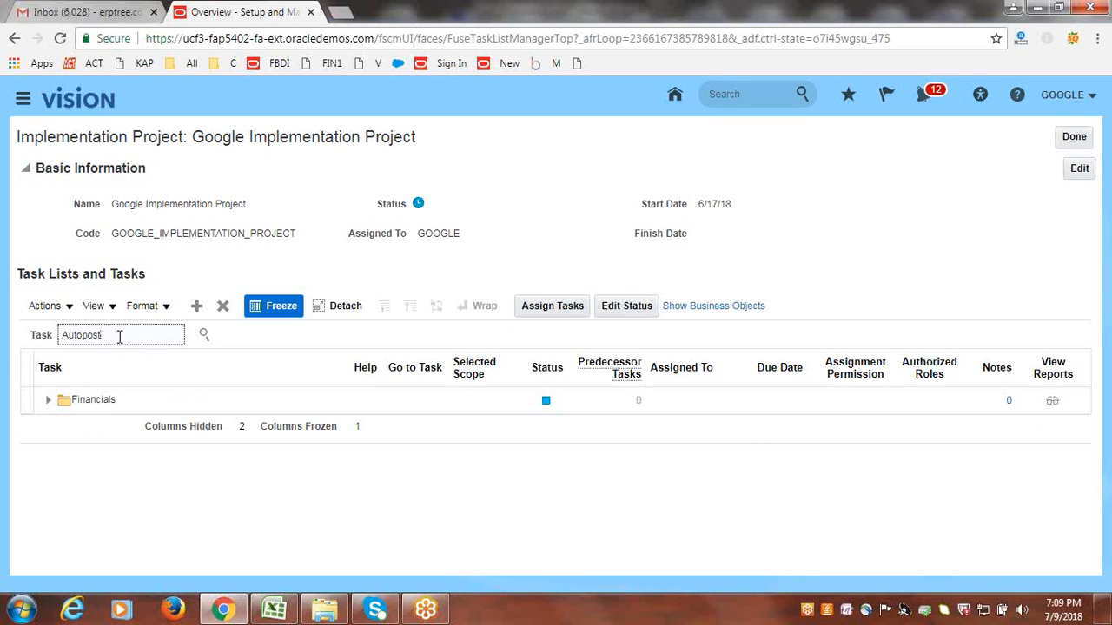
key(Return)
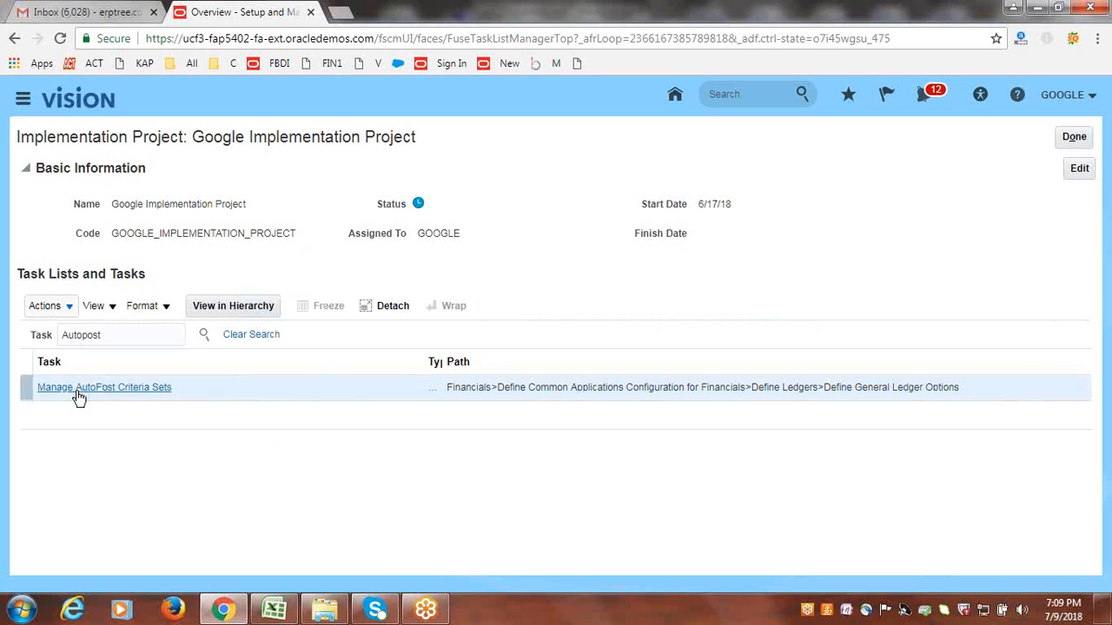
Step: Launch the Manage AutoPost Criteria Sets task from the search result
click(78, 388)
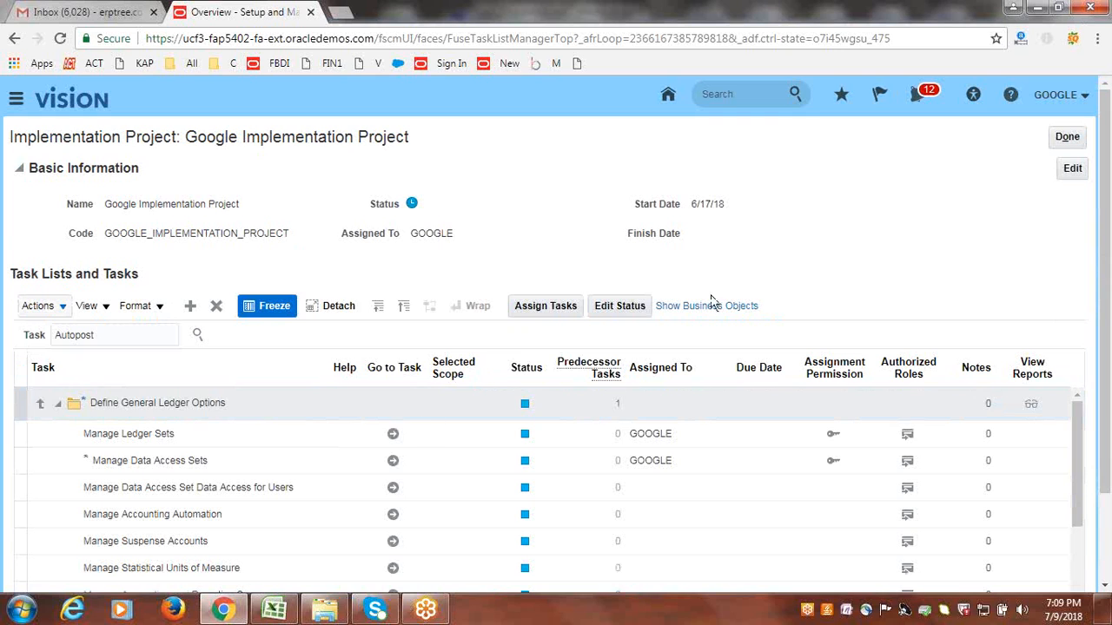
scroll(676, 209, down, 1)
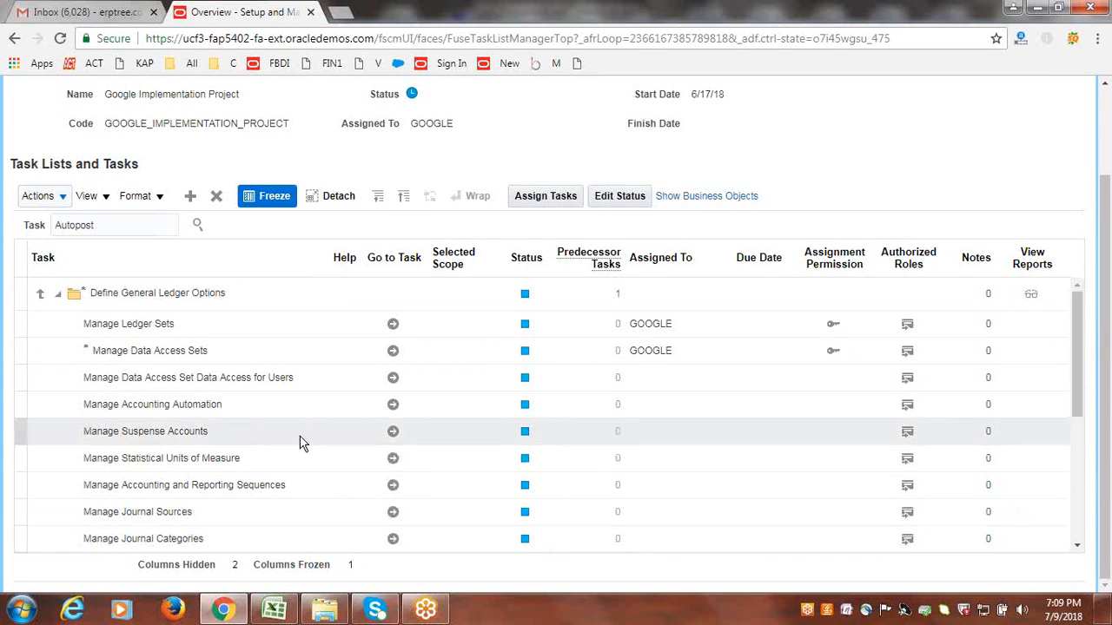
drag(1082, 373, 1082, 425)
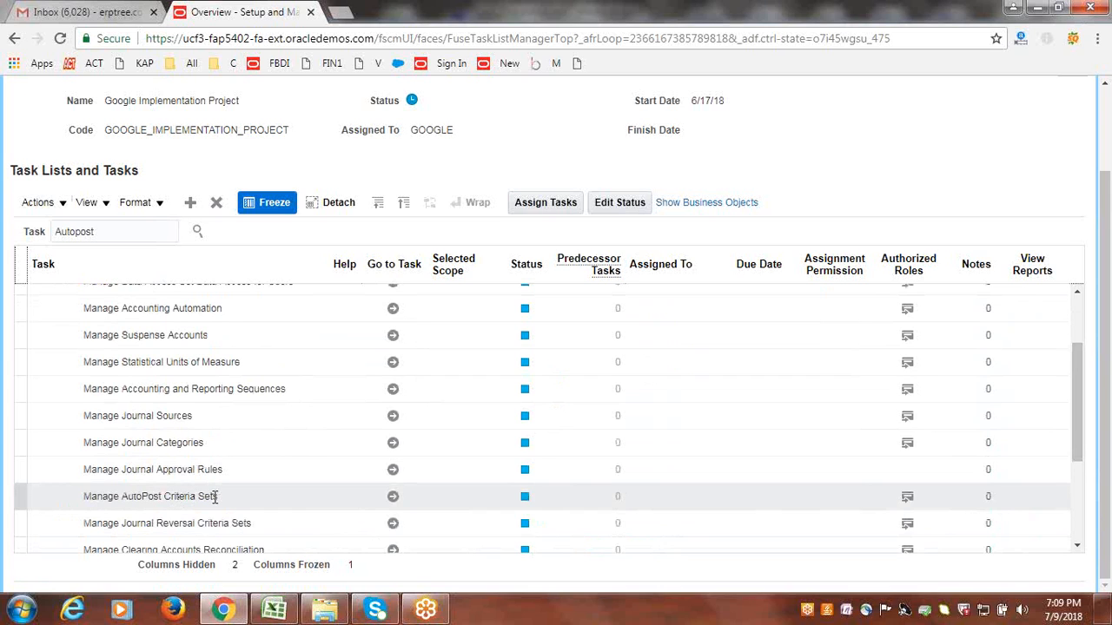
click(394, 501)
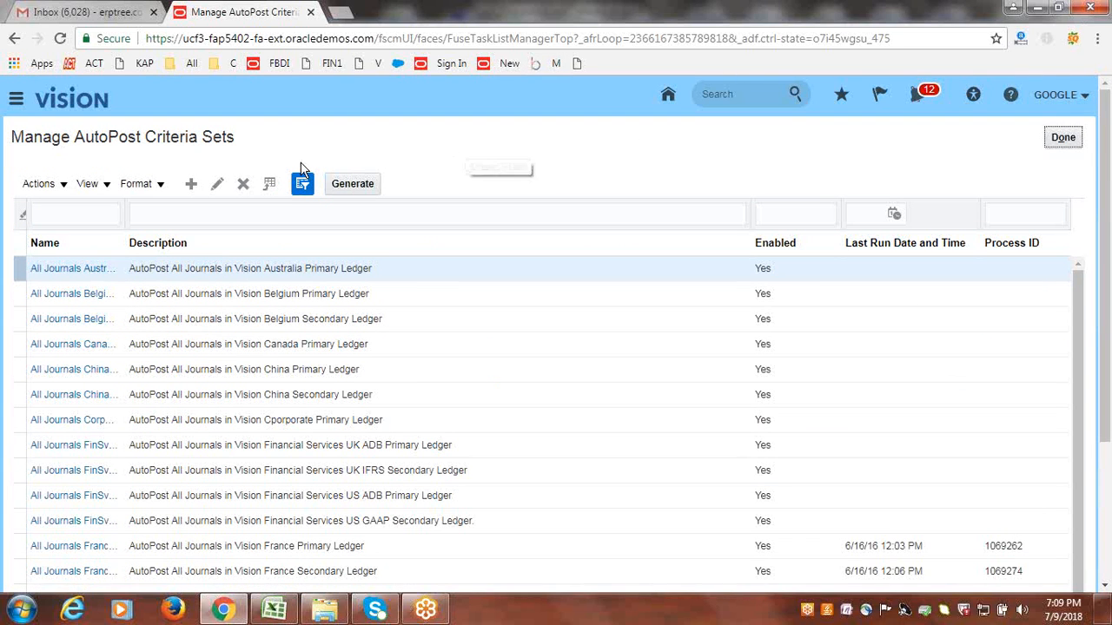
Step: Create an enabled AutoPost criteria set named 'Google Autopost' with one blank criteria row
click(193, 184)
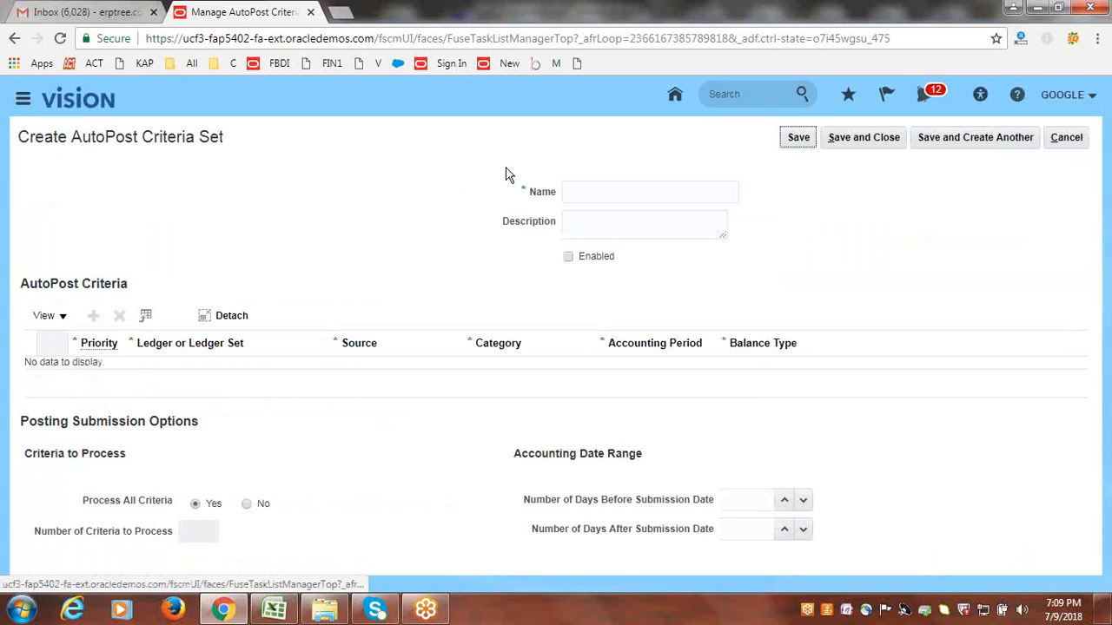
click(598, 194)
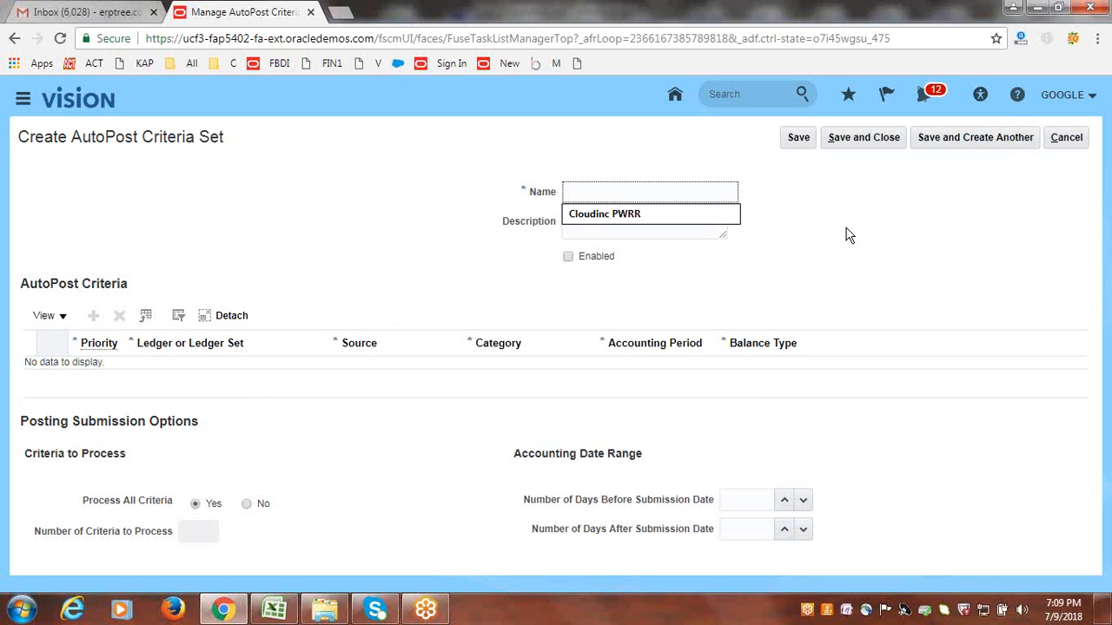
text(Google Autopost)
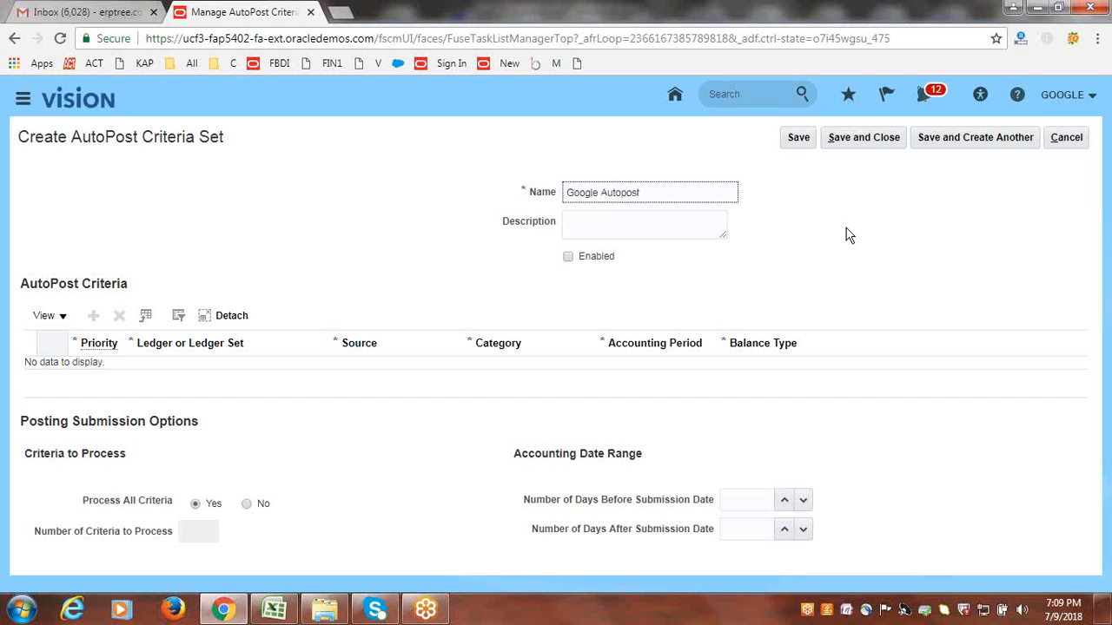
key(Tab)
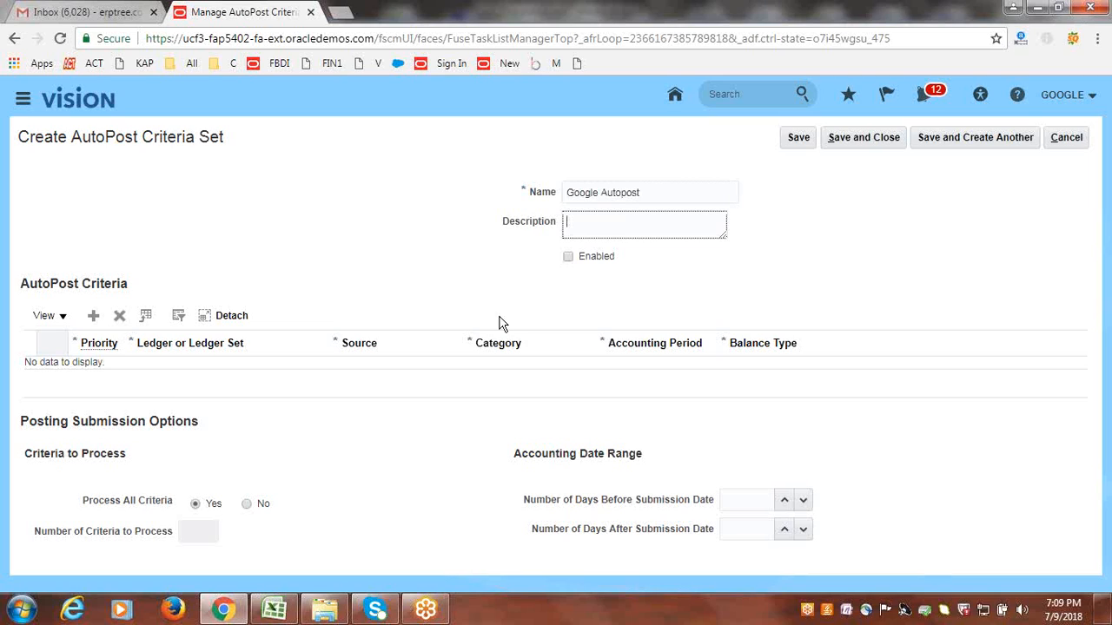
click(568, 258)
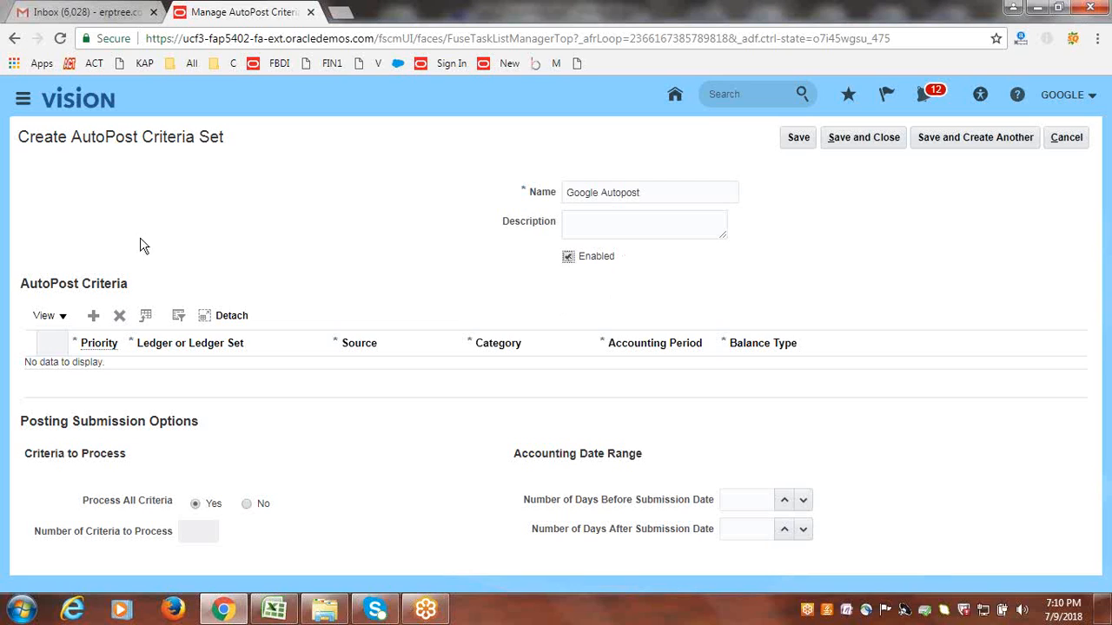
click(93, 318)
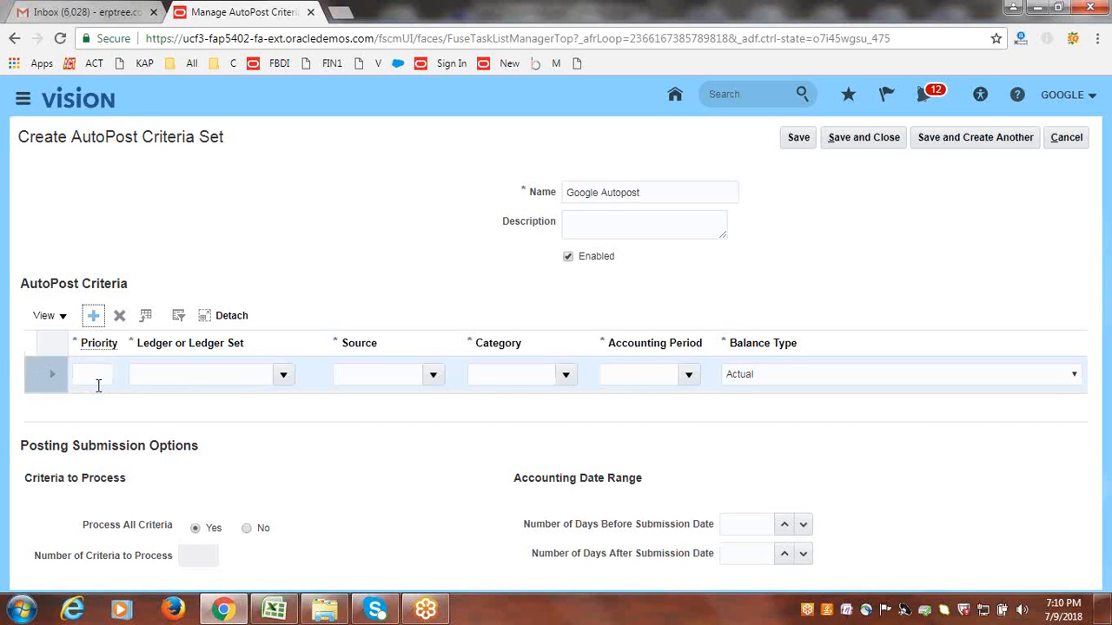
Step: Set the criteria row's priority to 1
click(97, 383)
text(1)
key(Tab)
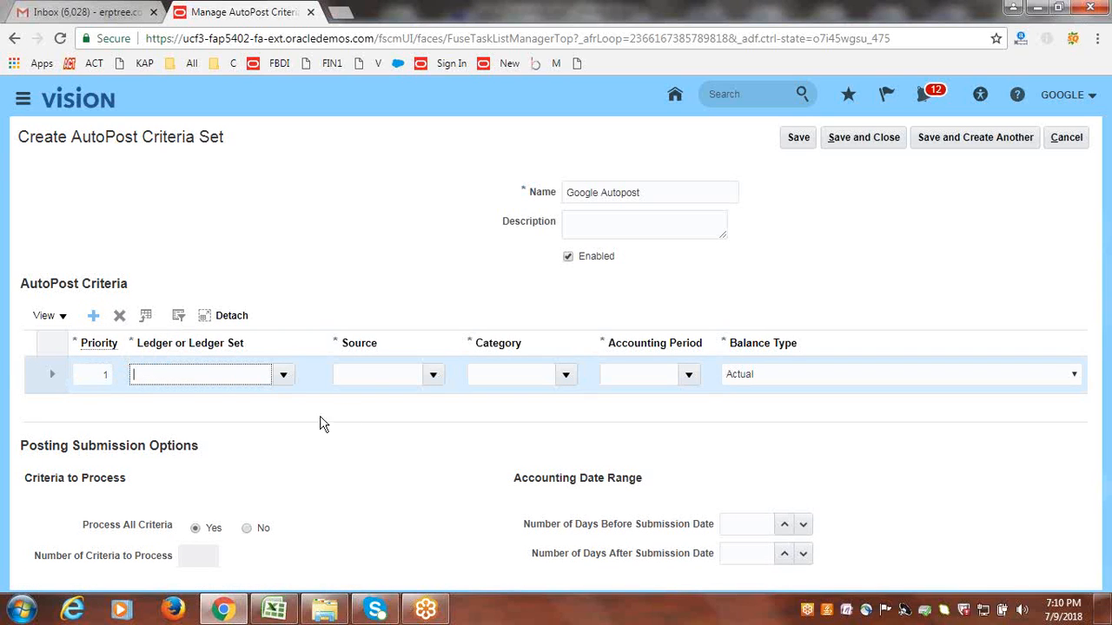
Step: Search ledgers for 'Google' and assign Google USA Primary Ledger to the row
click(286, 378)
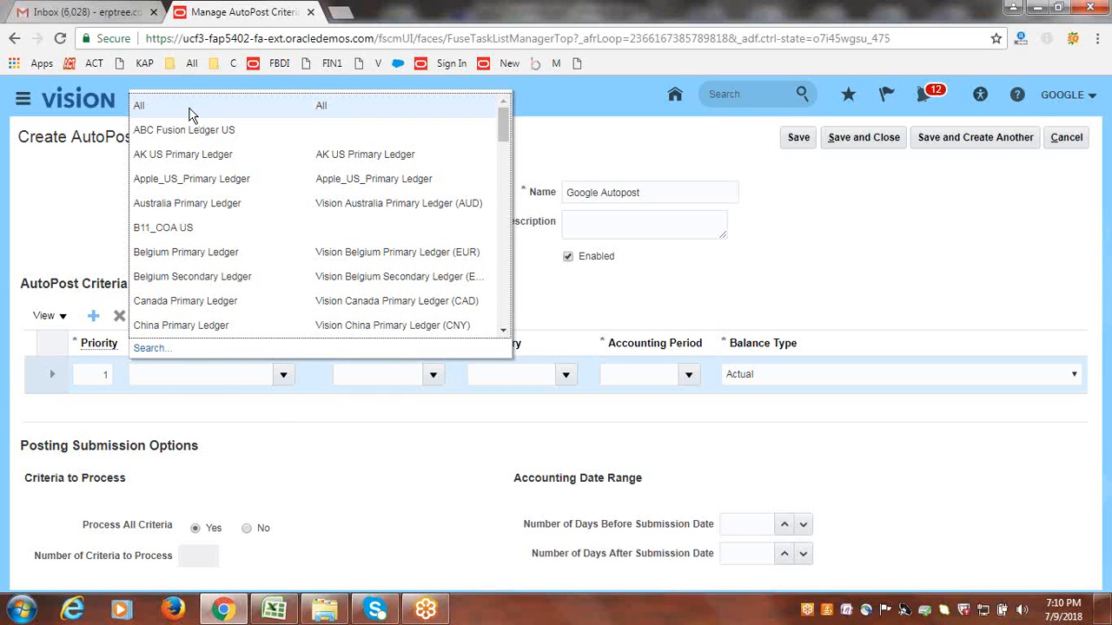
click(139, 349)
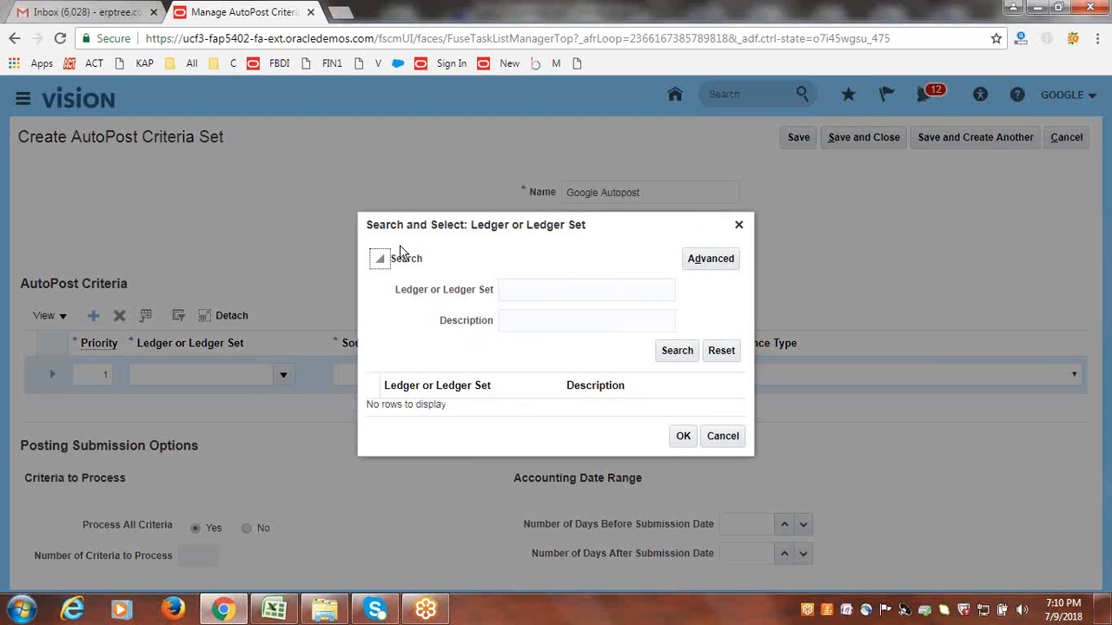
click(563, 291)
text(Google)
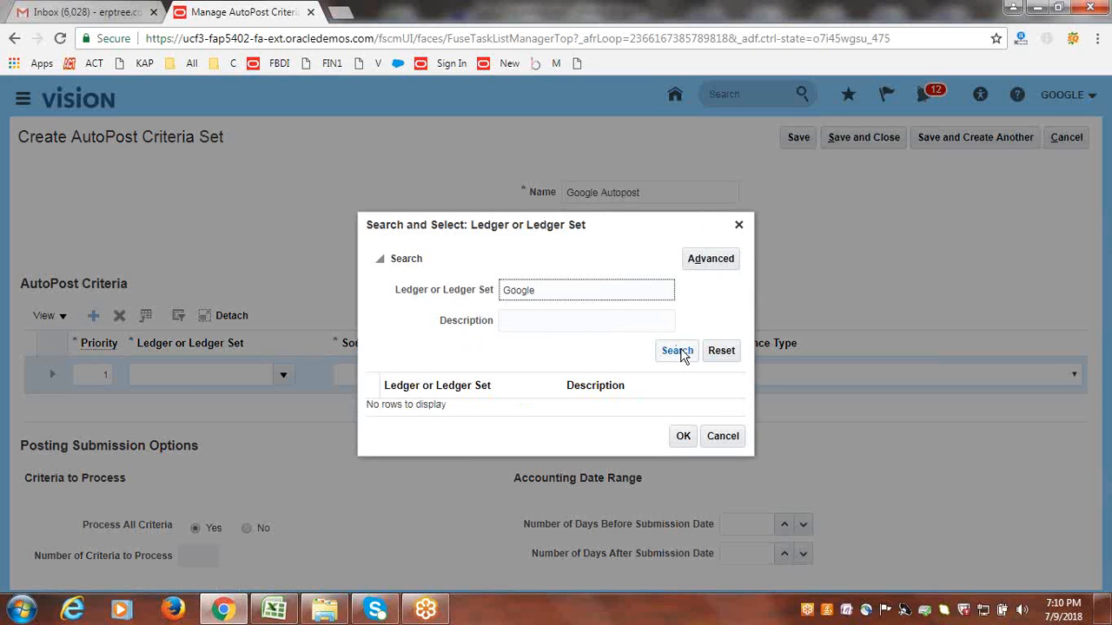
click(685, 353)
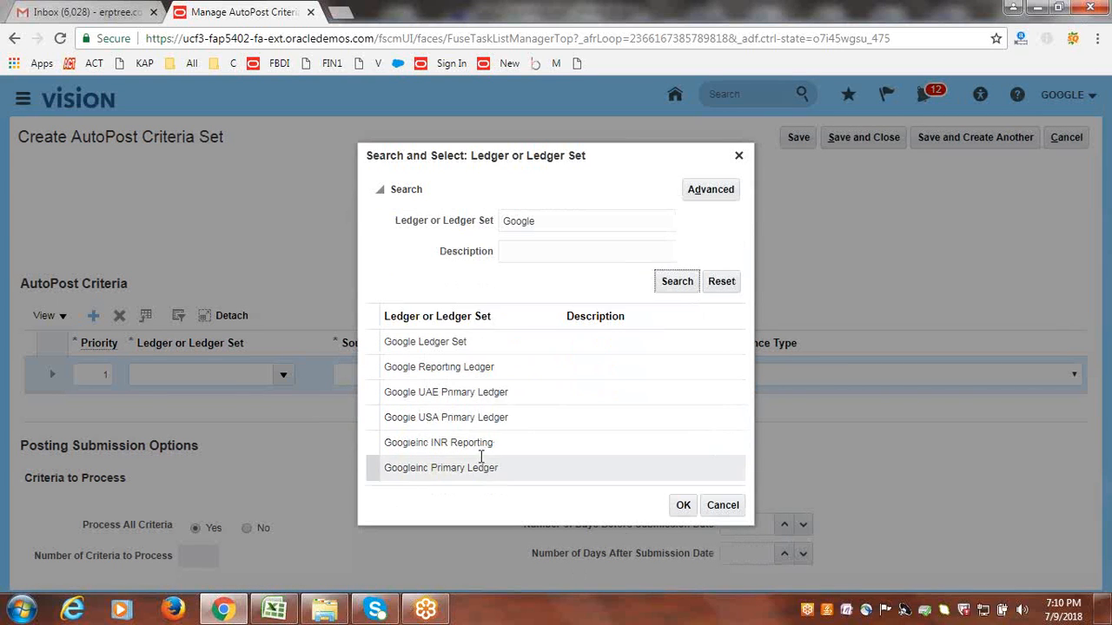
click(461, 418)
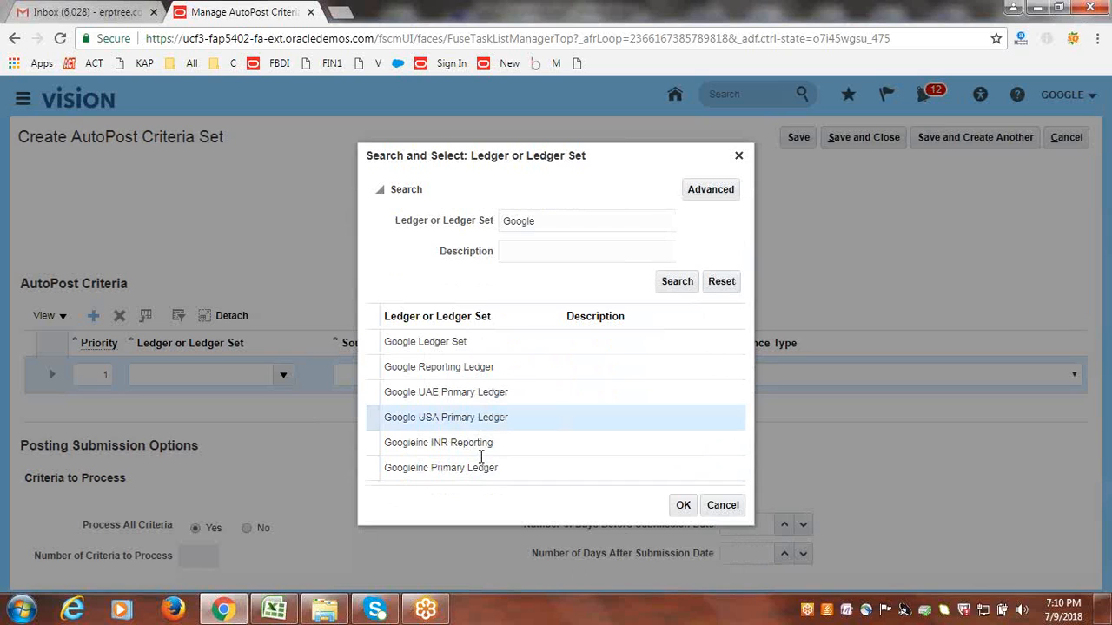
click(683, 506)
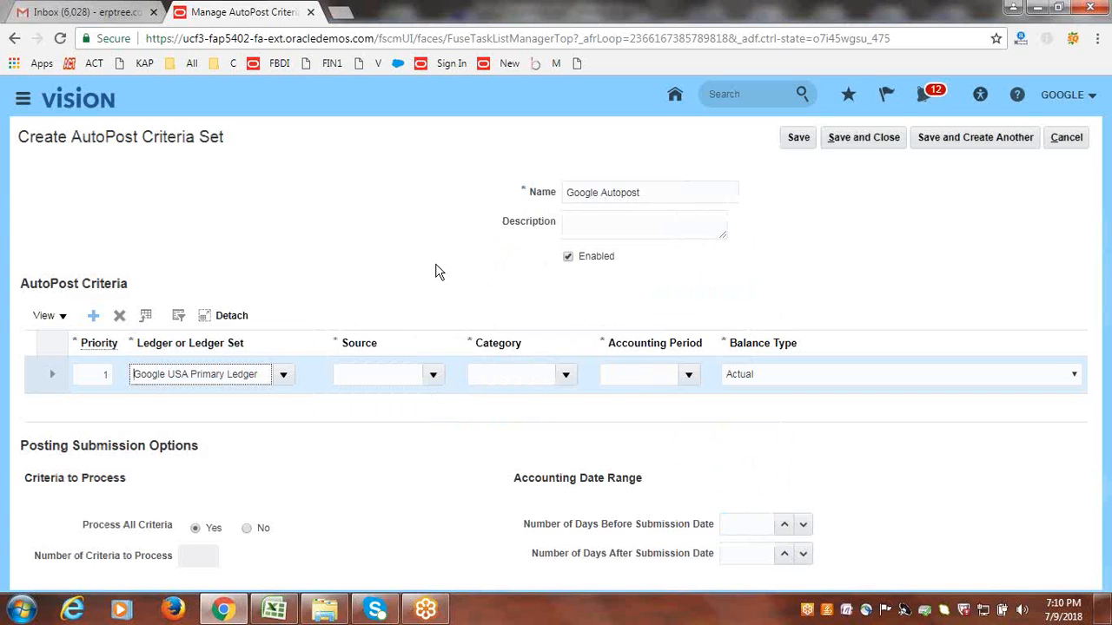
Step: Search journal sources for 'Manual' and set it as the criteria row's source
click(436, 378)
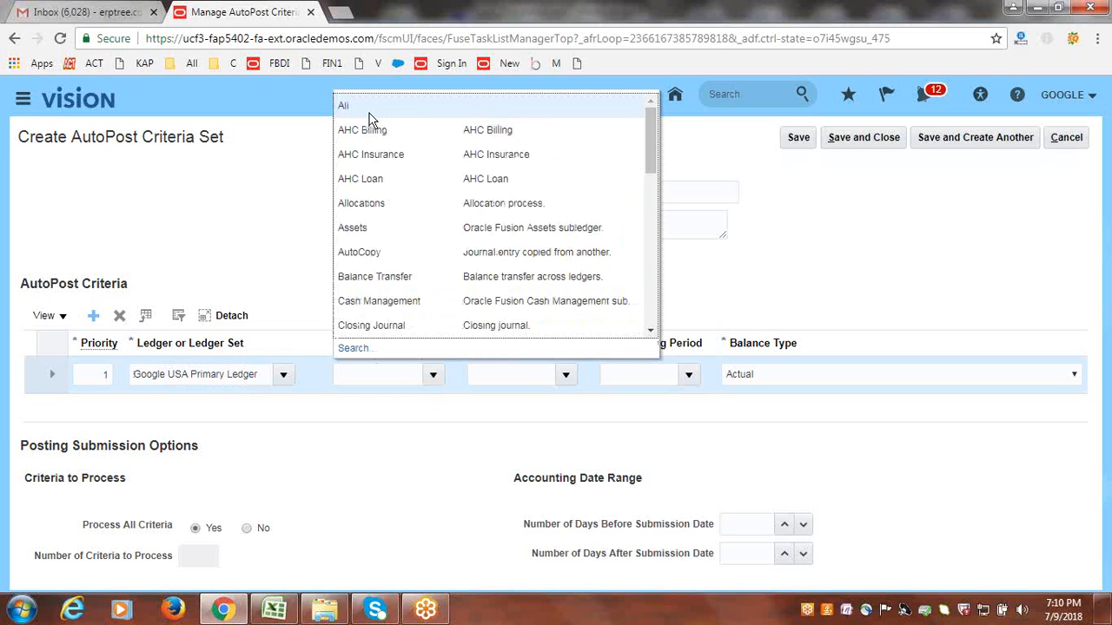
click(354, 349)
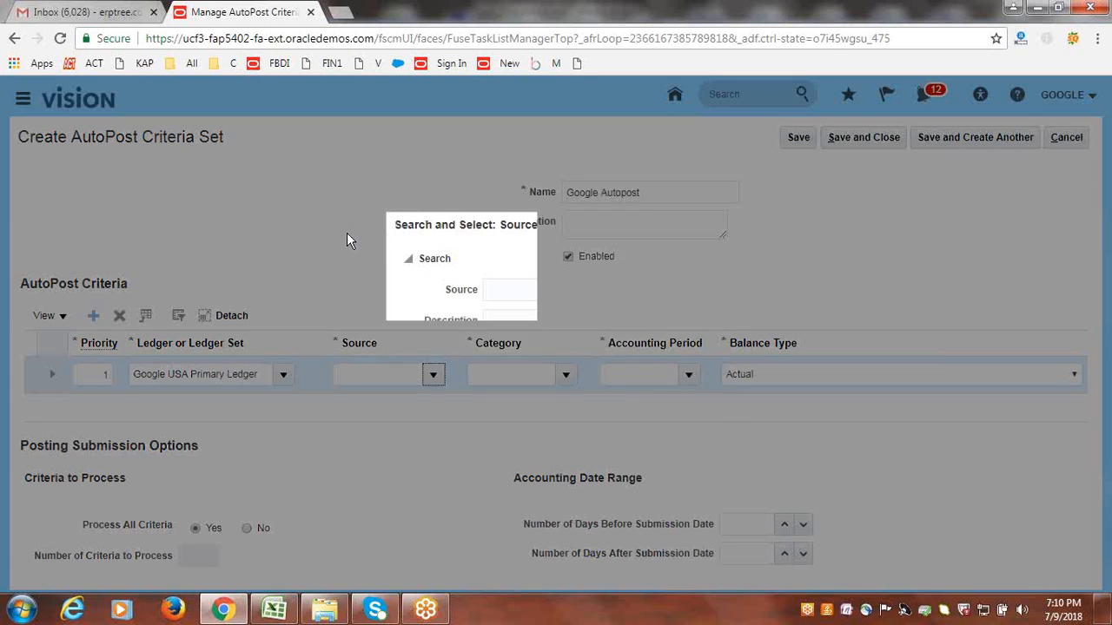
click(494, 297)
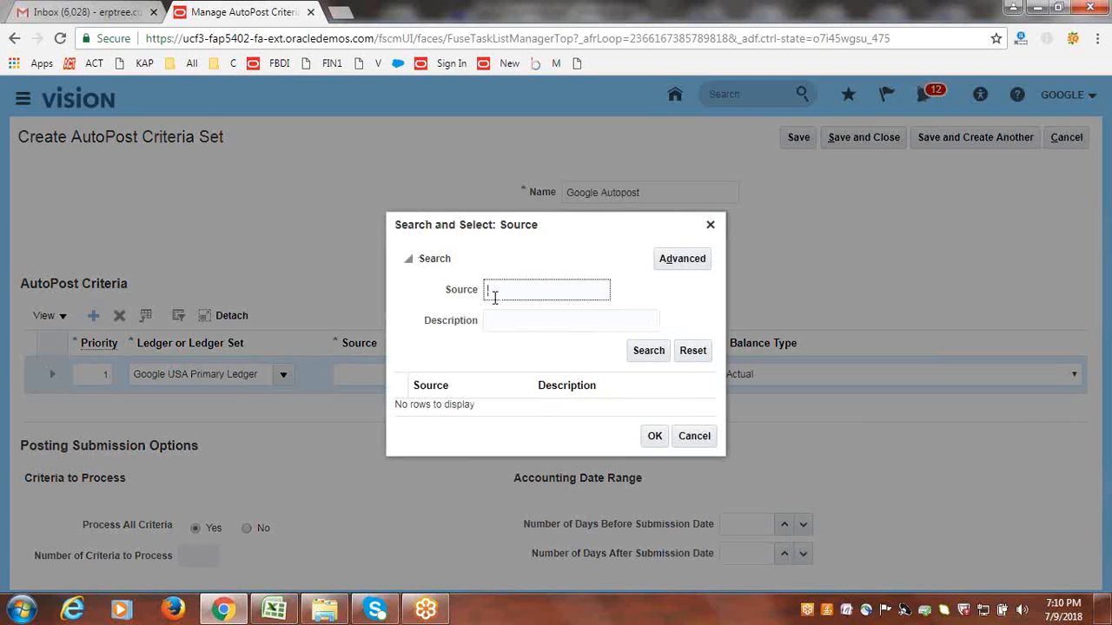
text(Manual)
click(632, 352)
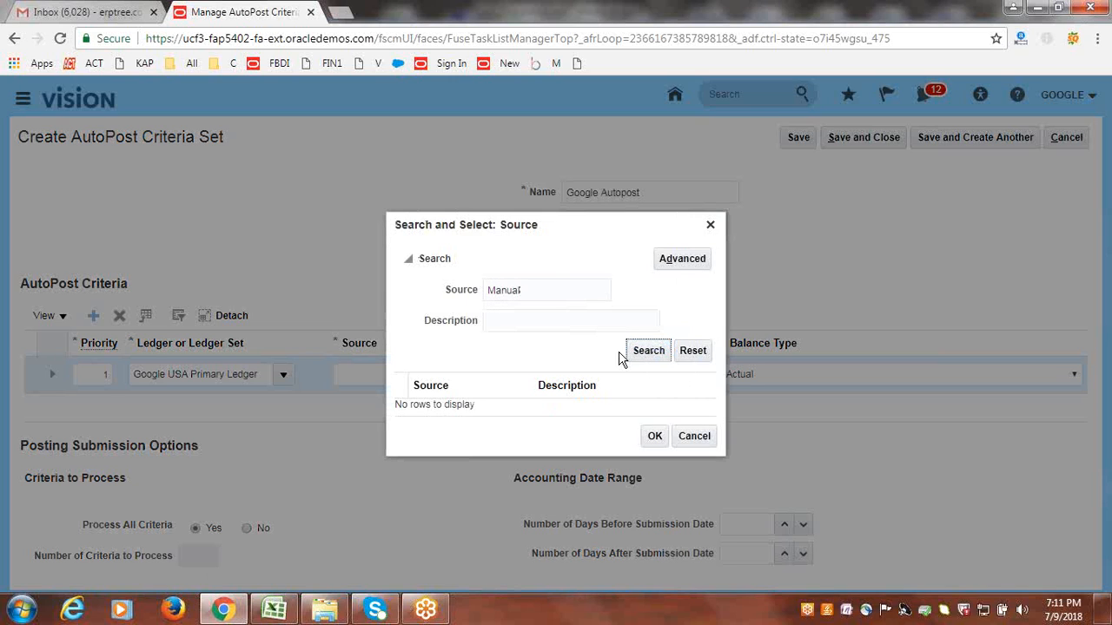
click(525, 408)
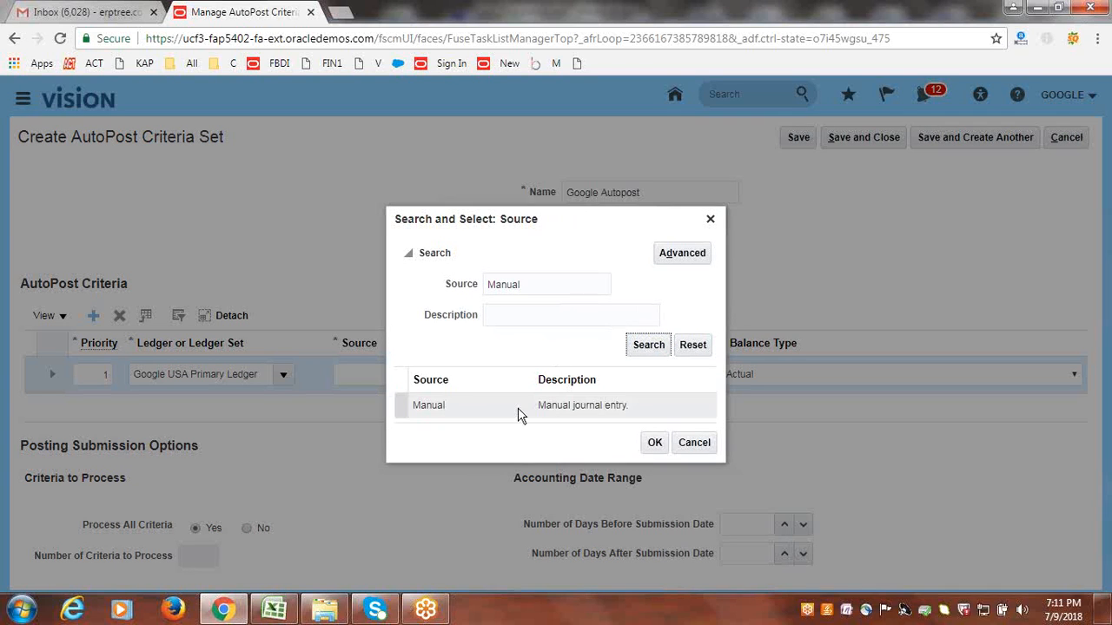
click(656, 444)
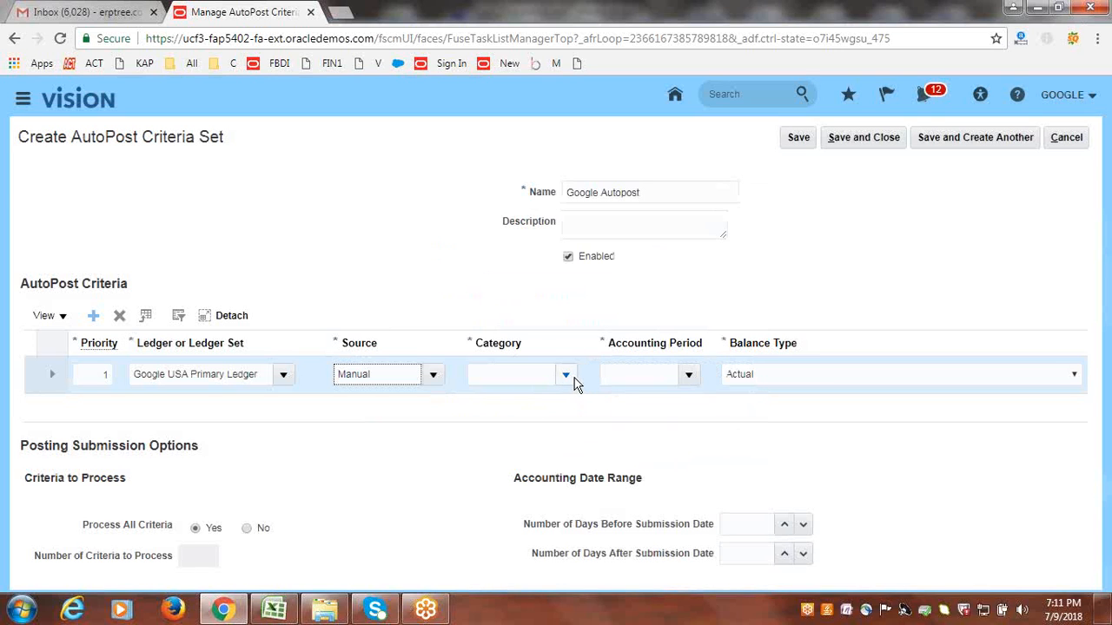
click(566, 375)
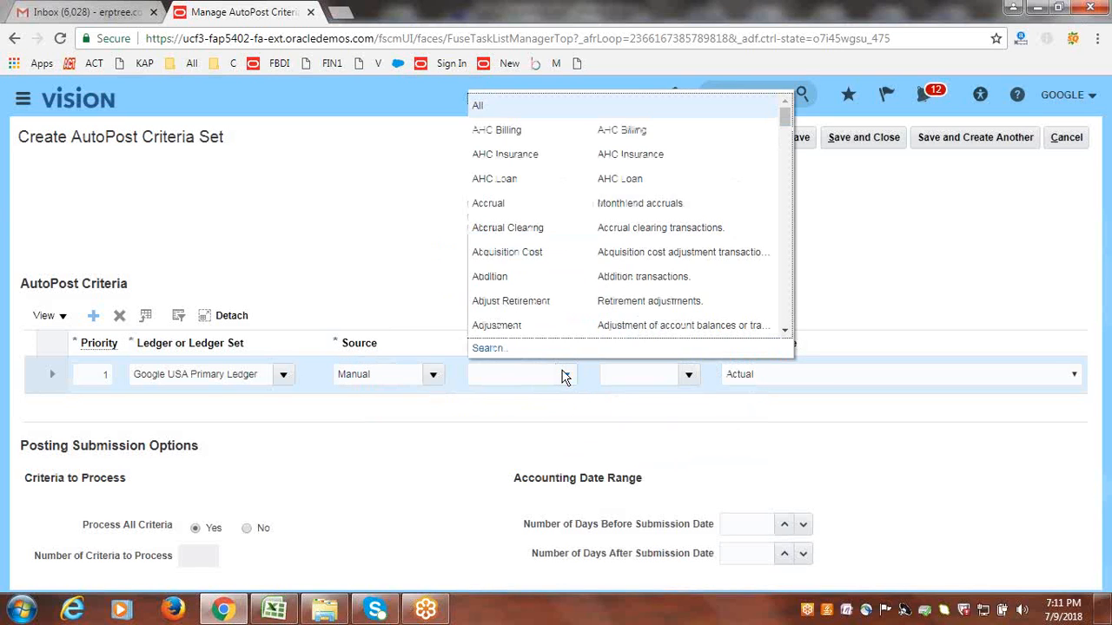
Step: Set the criteria category to All and the accounting period to Jul-18
click(489, 349)
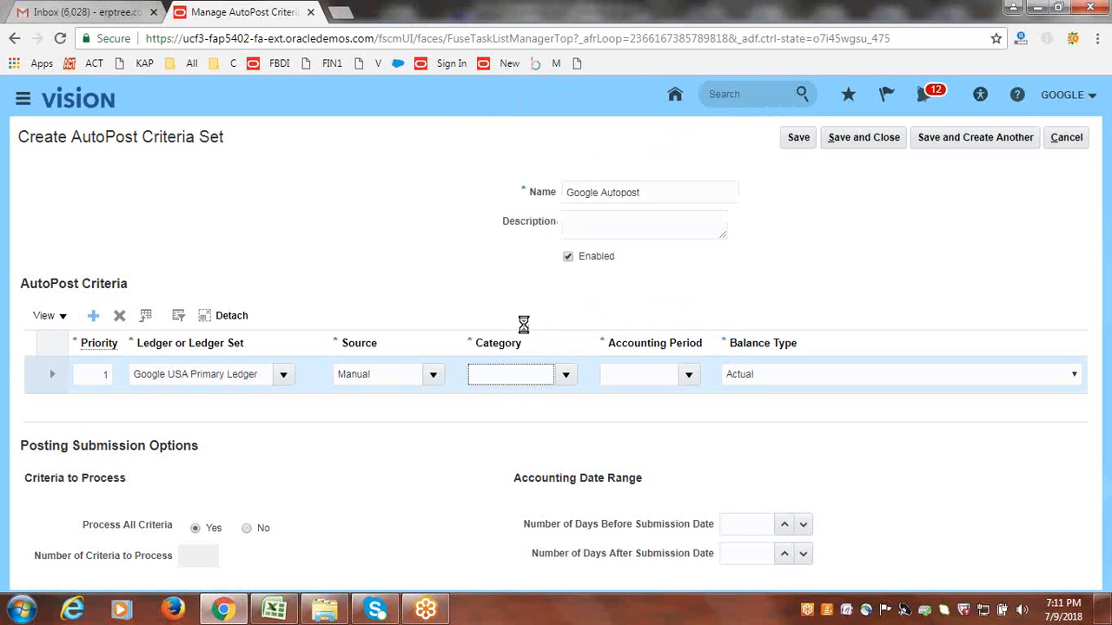
click(564, 377)
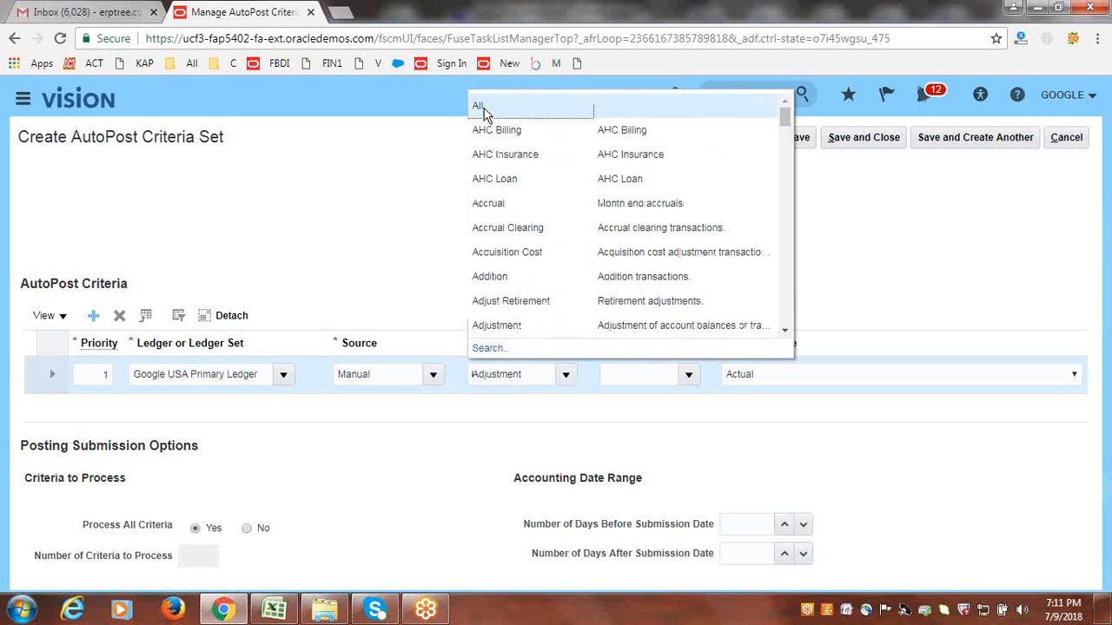
click(480, 108)
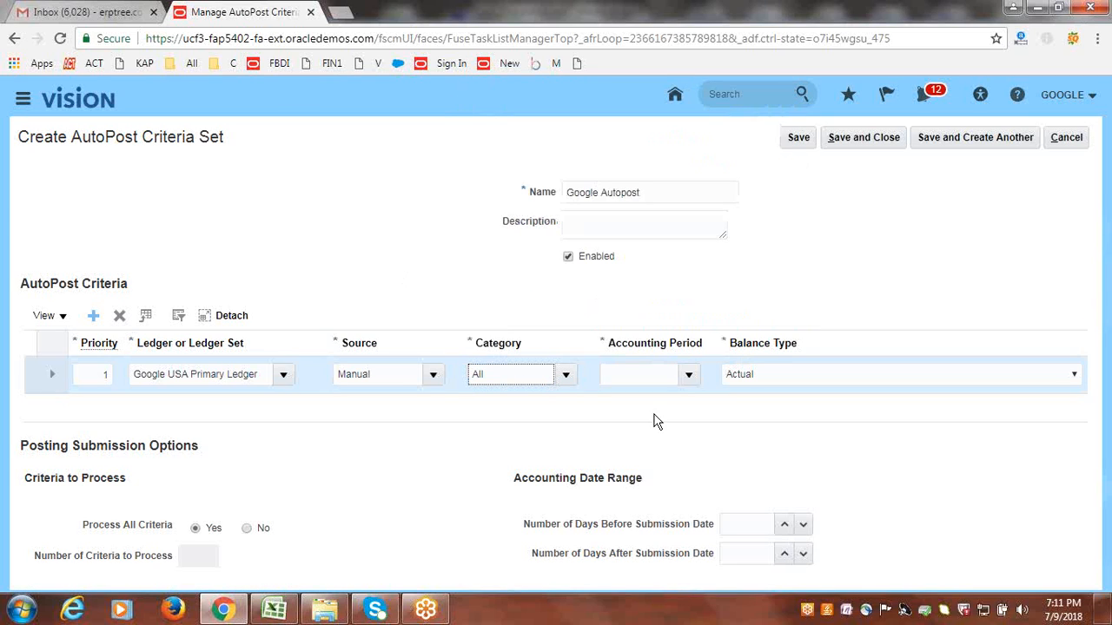
click(689, 377)
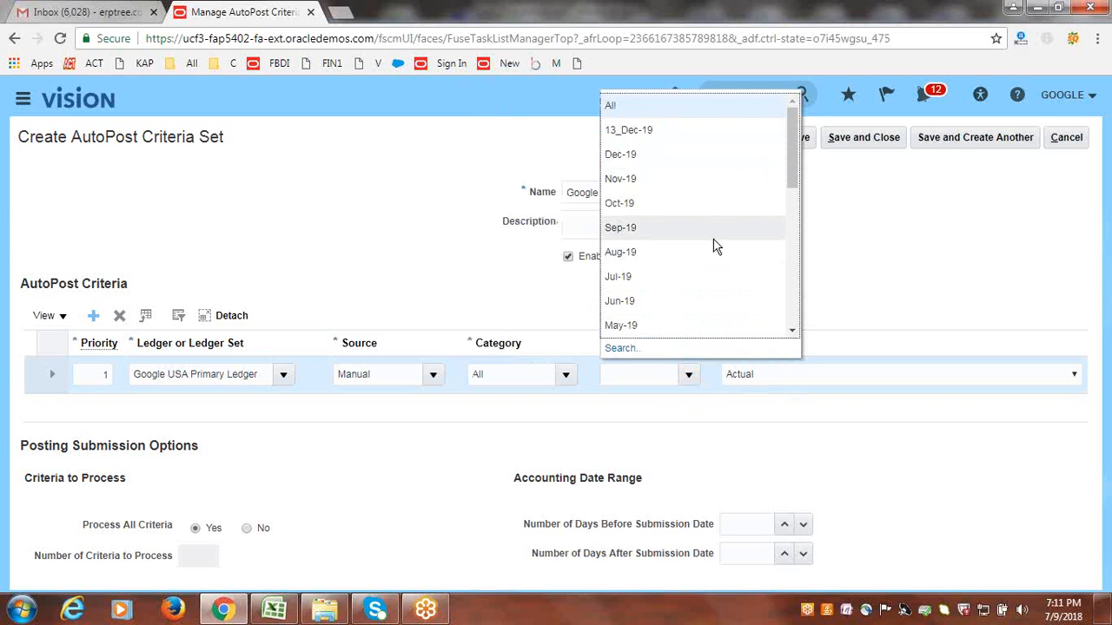
scroll(714, 245, down, 1)
scroll(712, 245, down, 3)
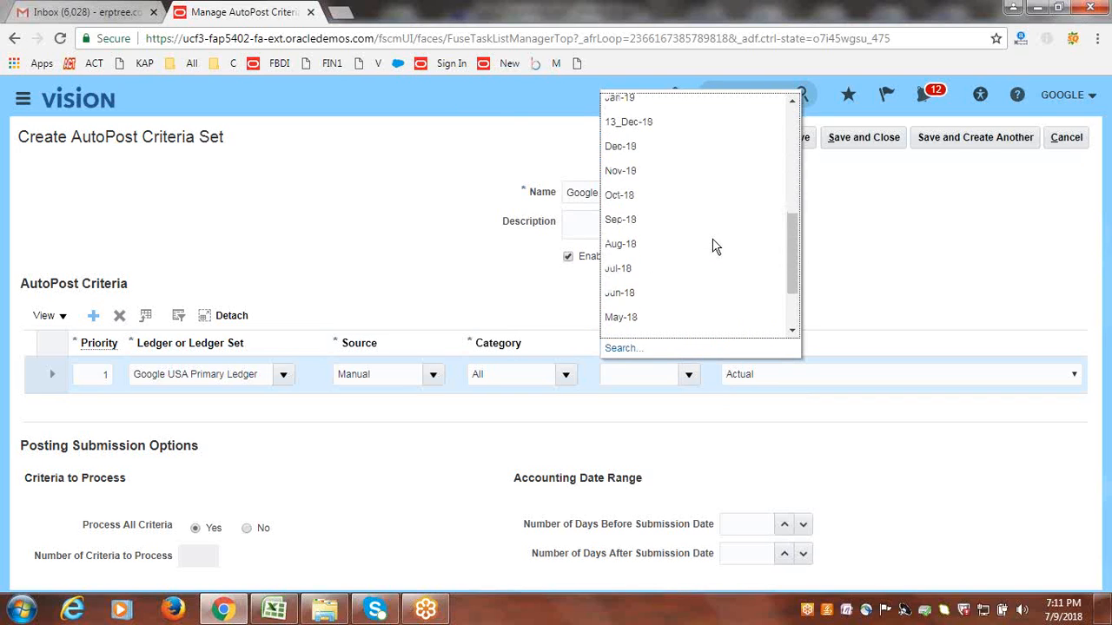
click(632, 266)
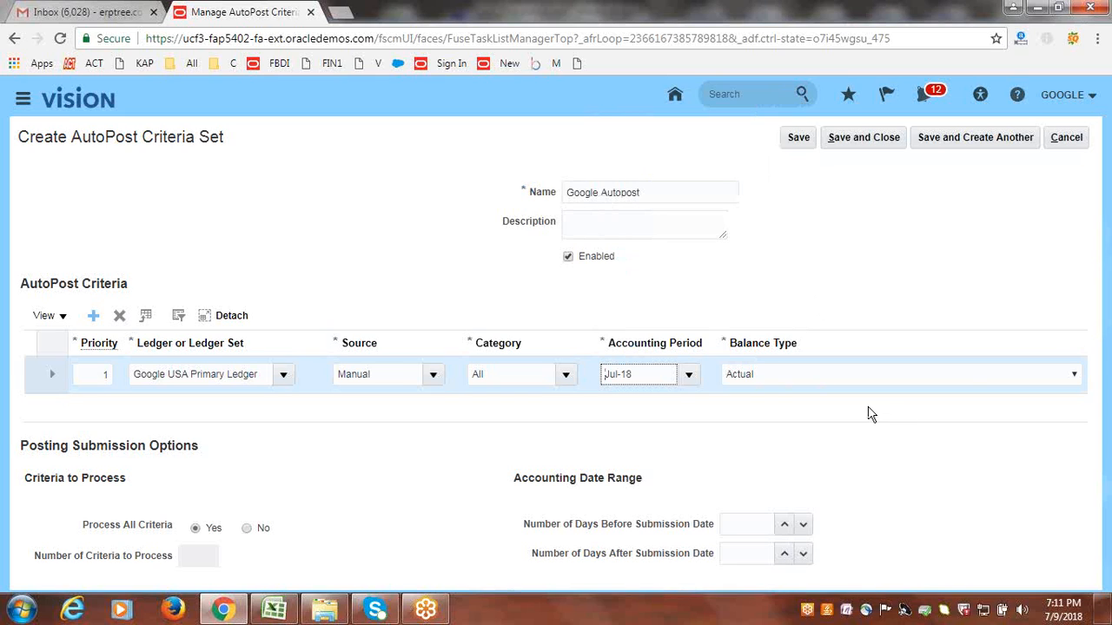
Step: Keep balance type Actual and save the Google Autopost criteria set
click(944, 374)
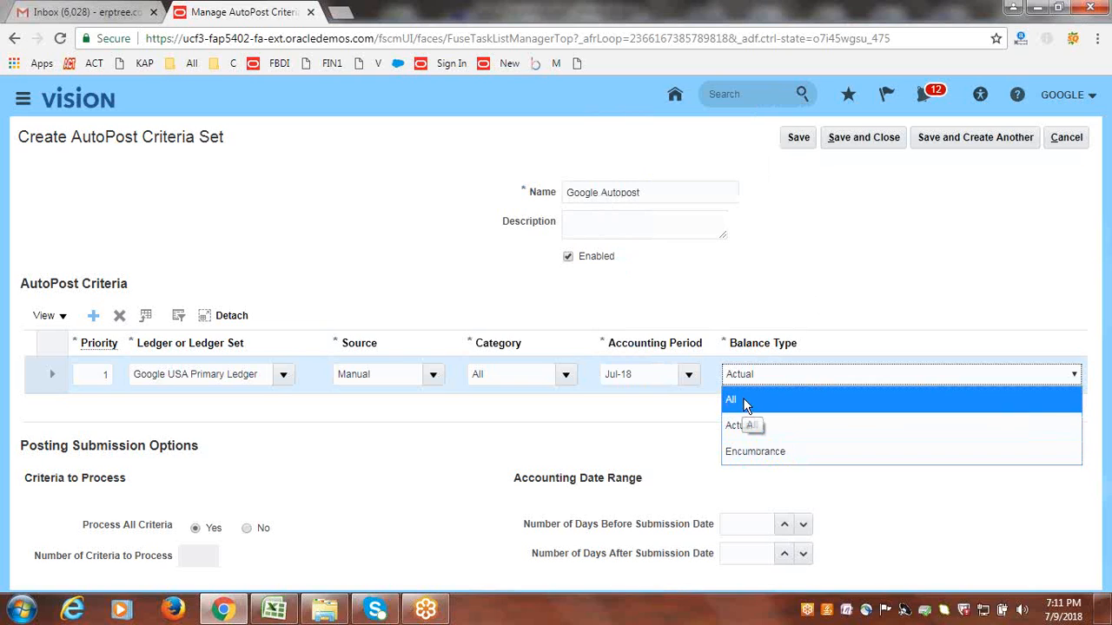
click(867, 243)
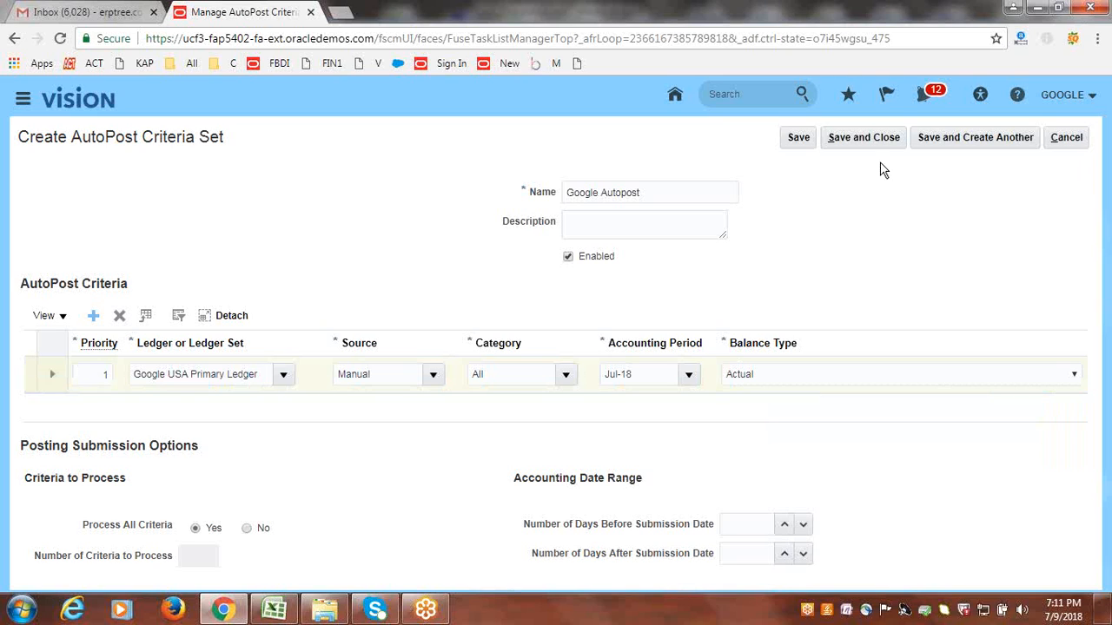
click(857, 140)
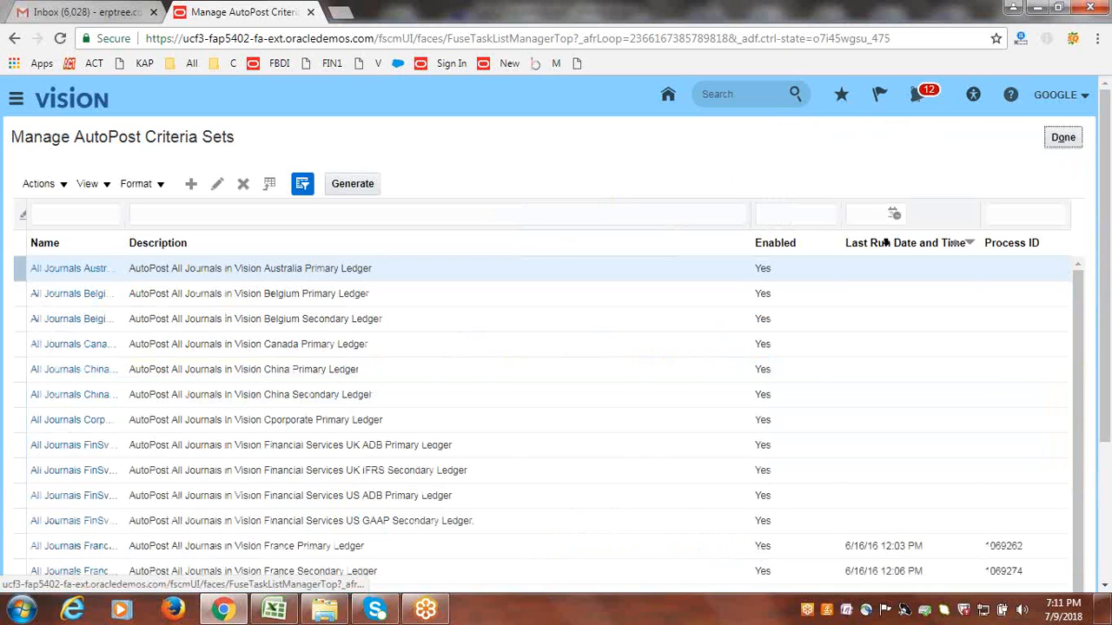
Step: Exit the AutoPost setup pages and go to General Accounting's Journals work area
click(1074, 139)
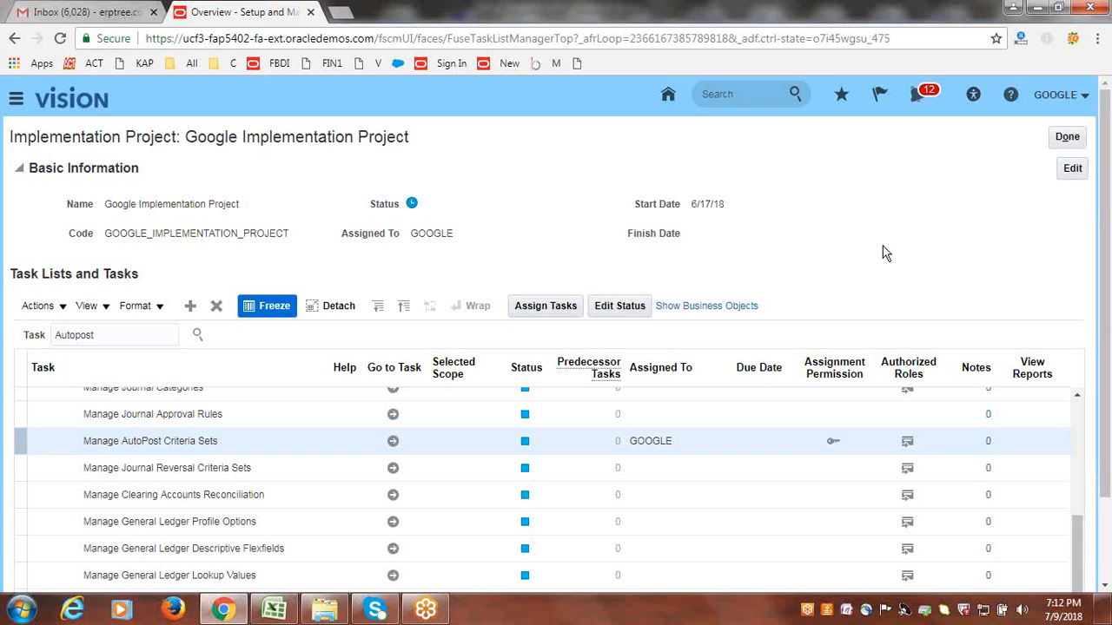
click(1060, 144)
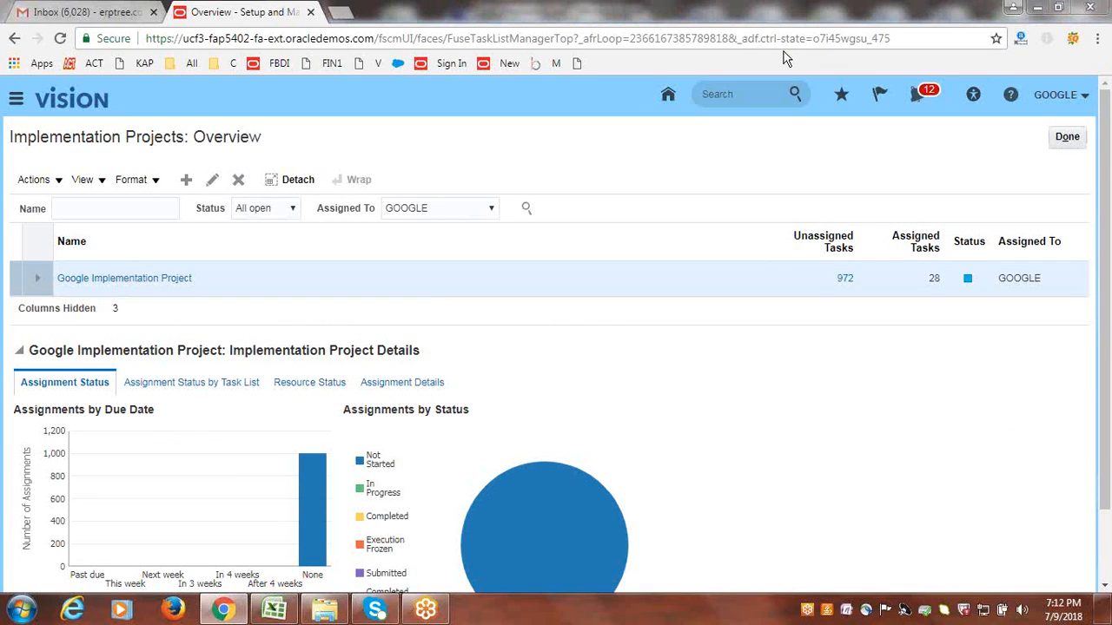
click(15, 98)
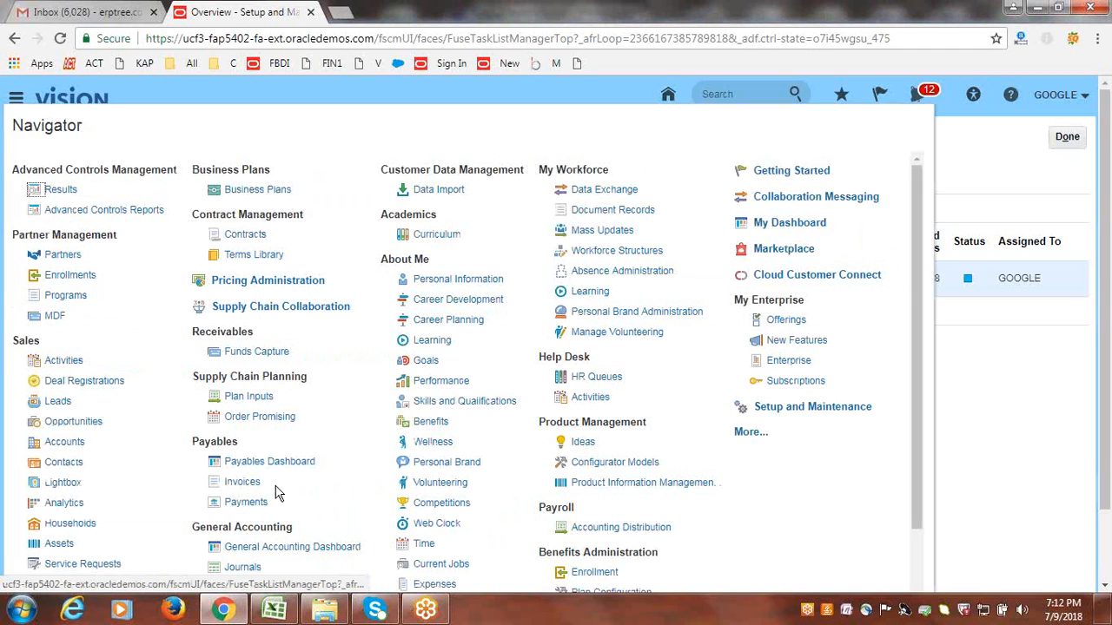
scroll(343, 492, down, 2)
click(243, 406)
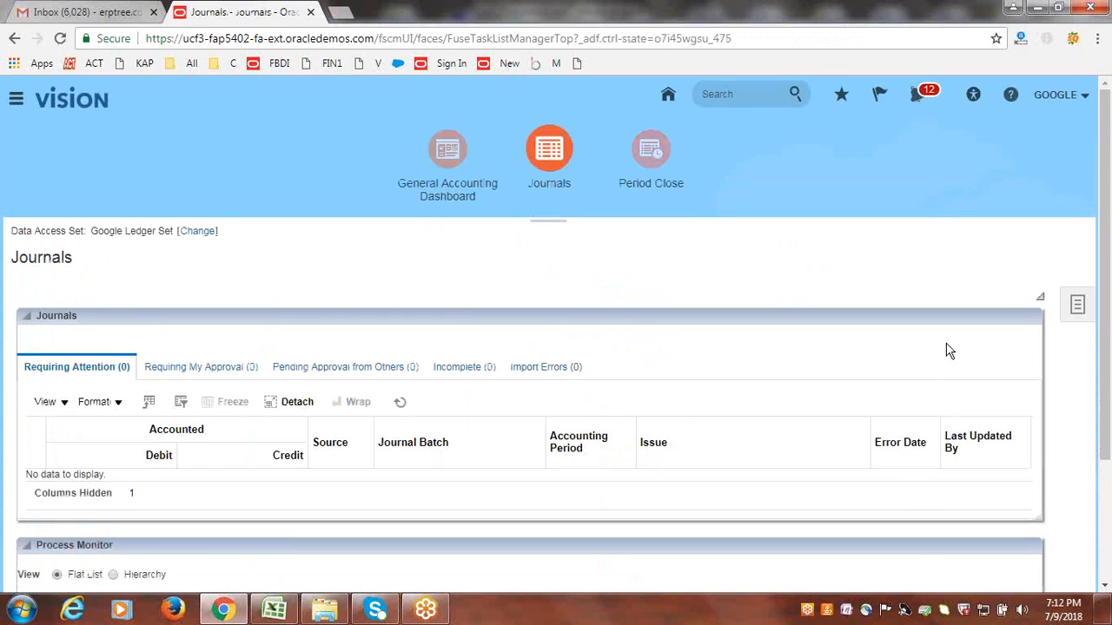
click(1076, 306)
click(981, 272)
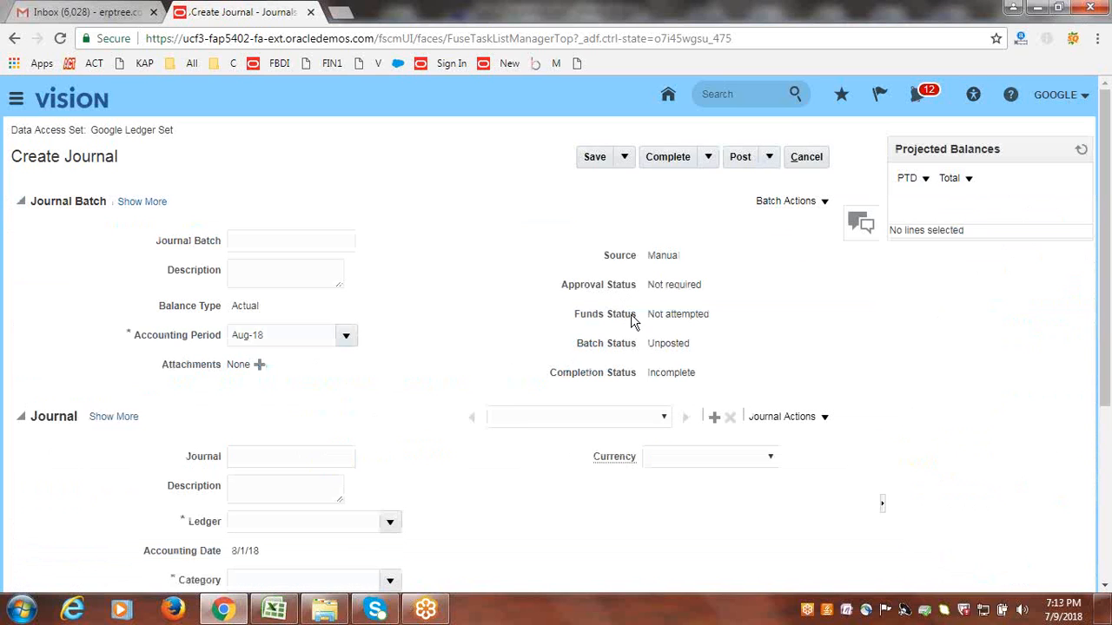
scroll(483, 251, down, 1)
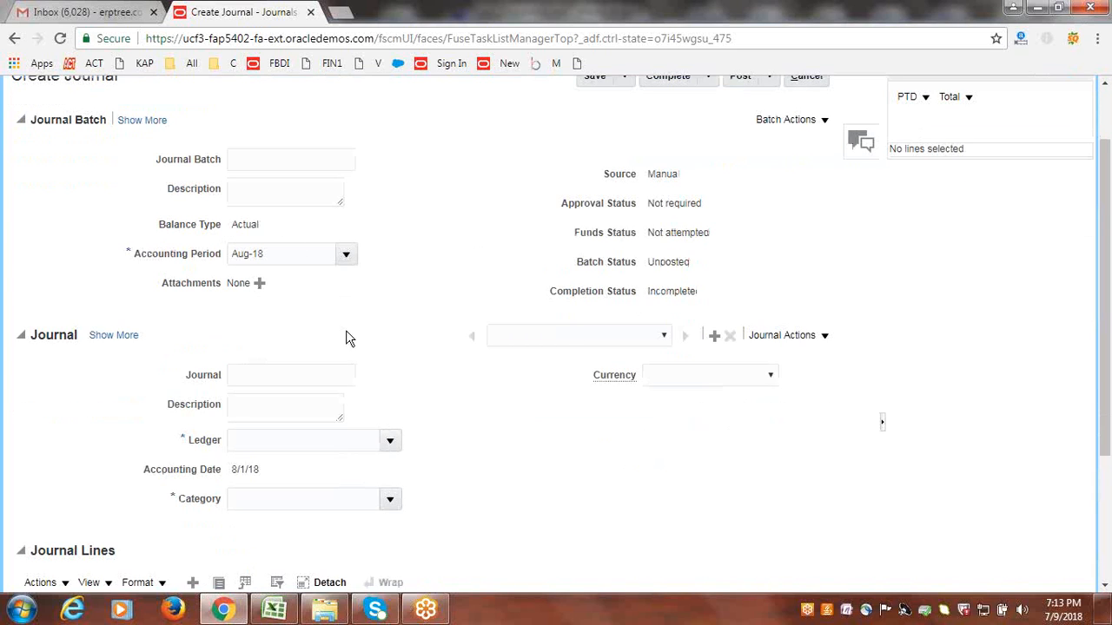
scroll(346, 339, down, 1)
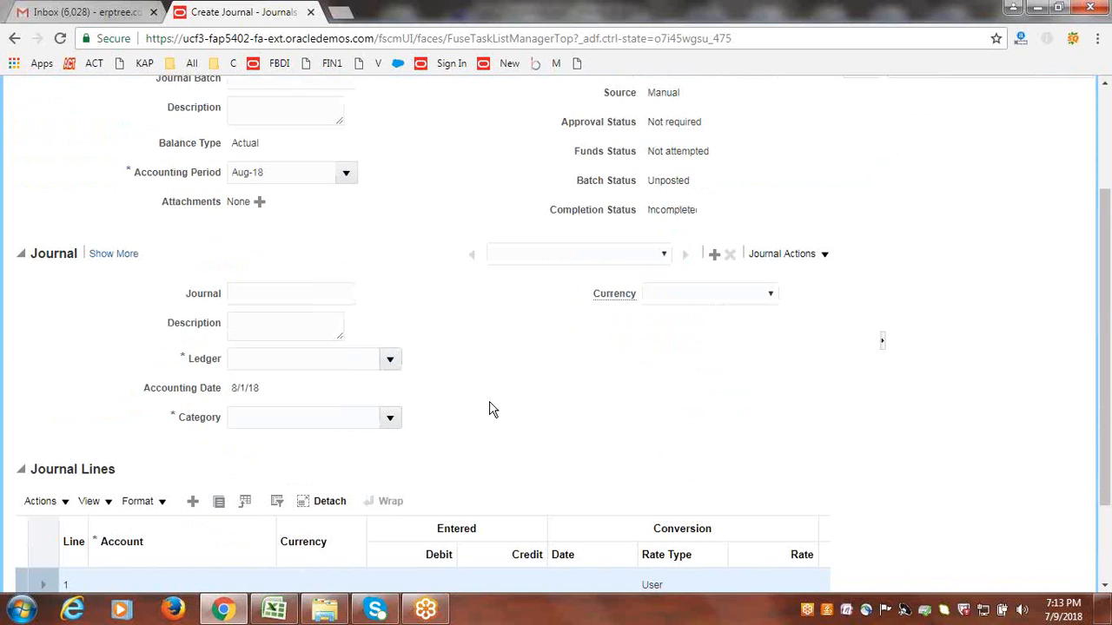
scroll(489, 409, up, 2)
click(345, 334)
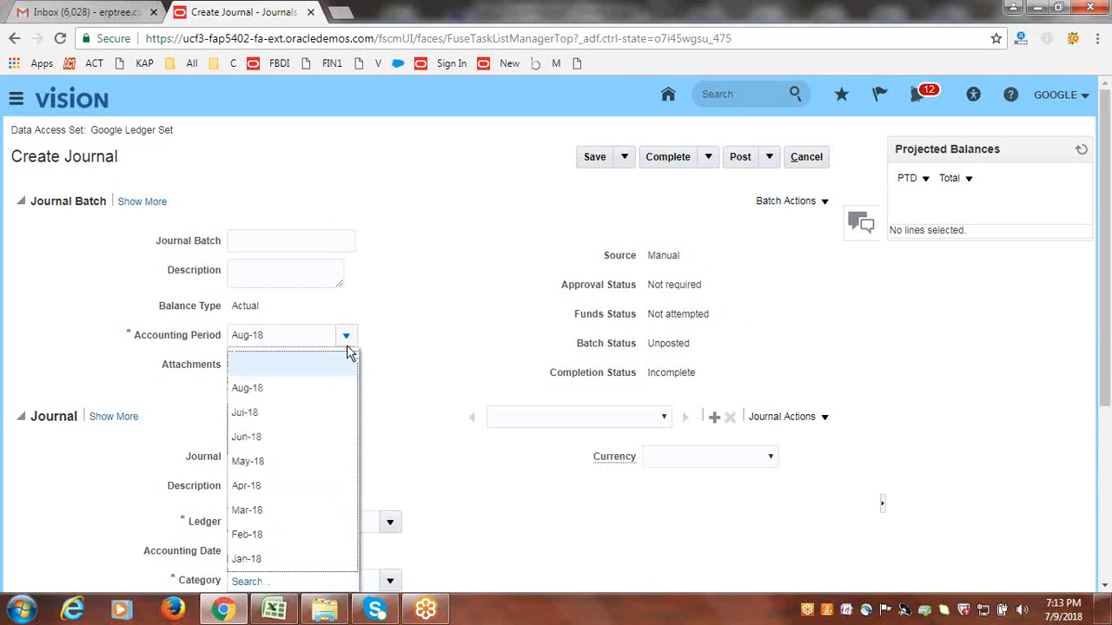
click(458, 337)
click(821, 159)
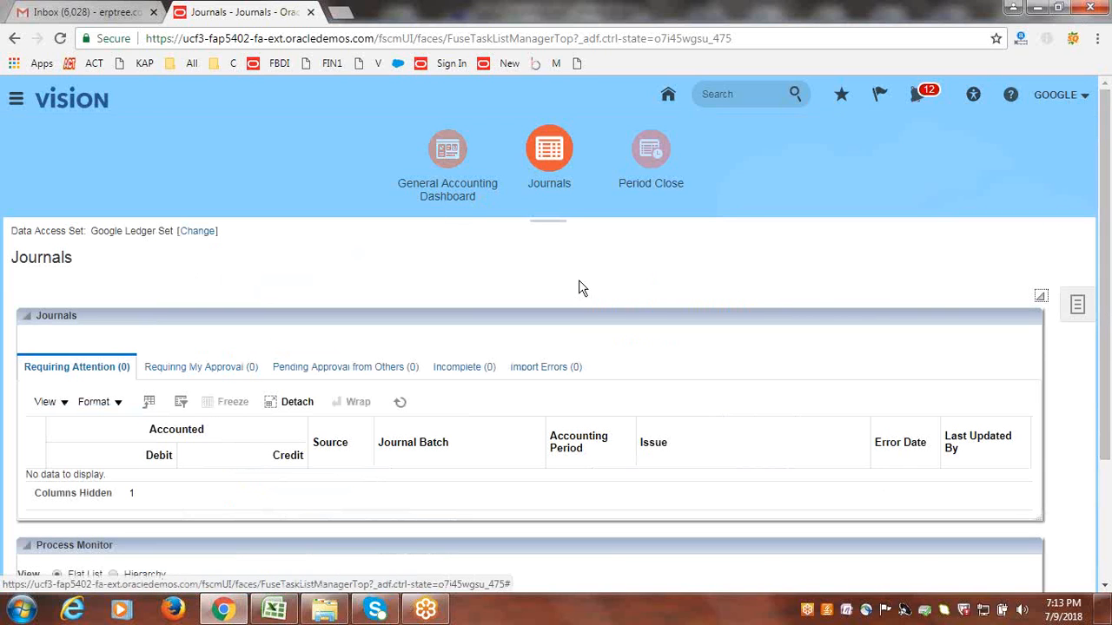
Step: Start a new journal for Google USA Primary Ledger in accounting period Jul-18
click(1077, 304)
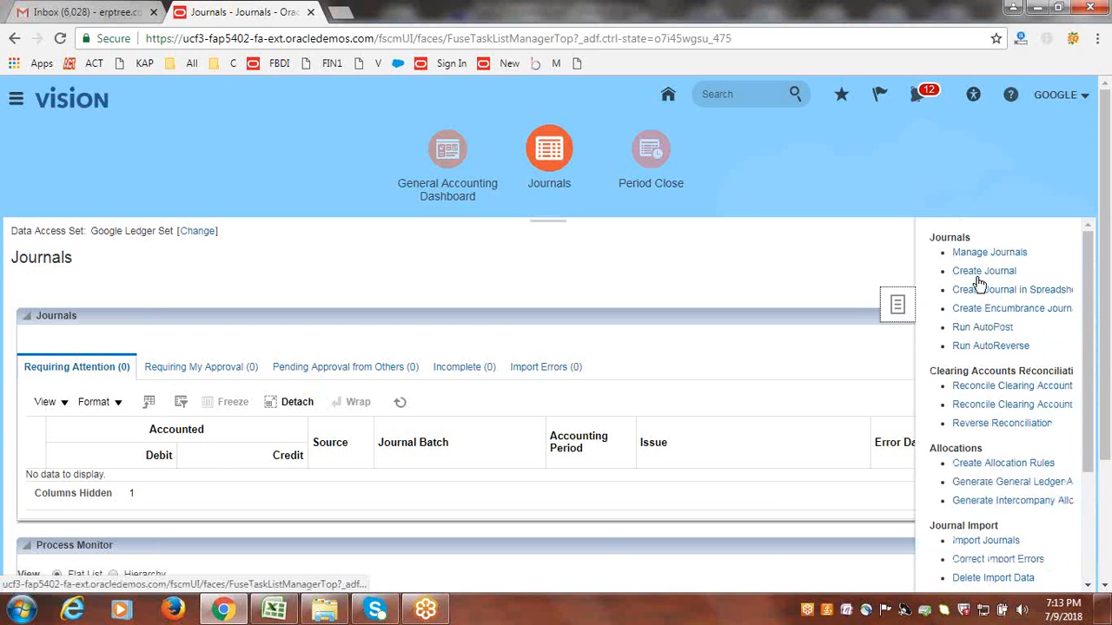
click(979, 272)
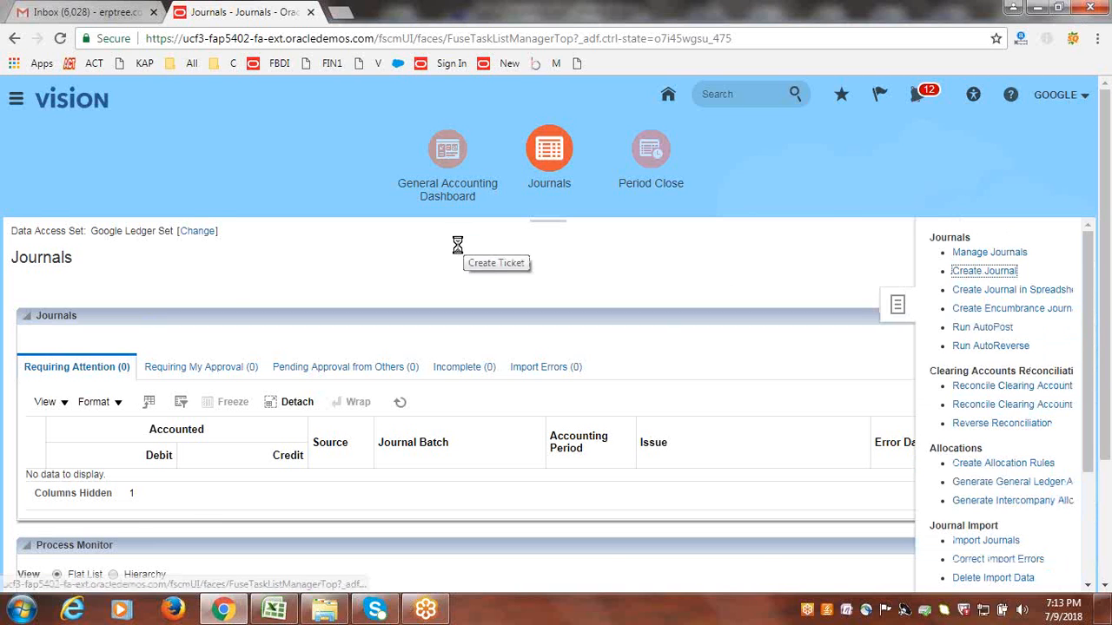
scroll(425, 250, down, 2)
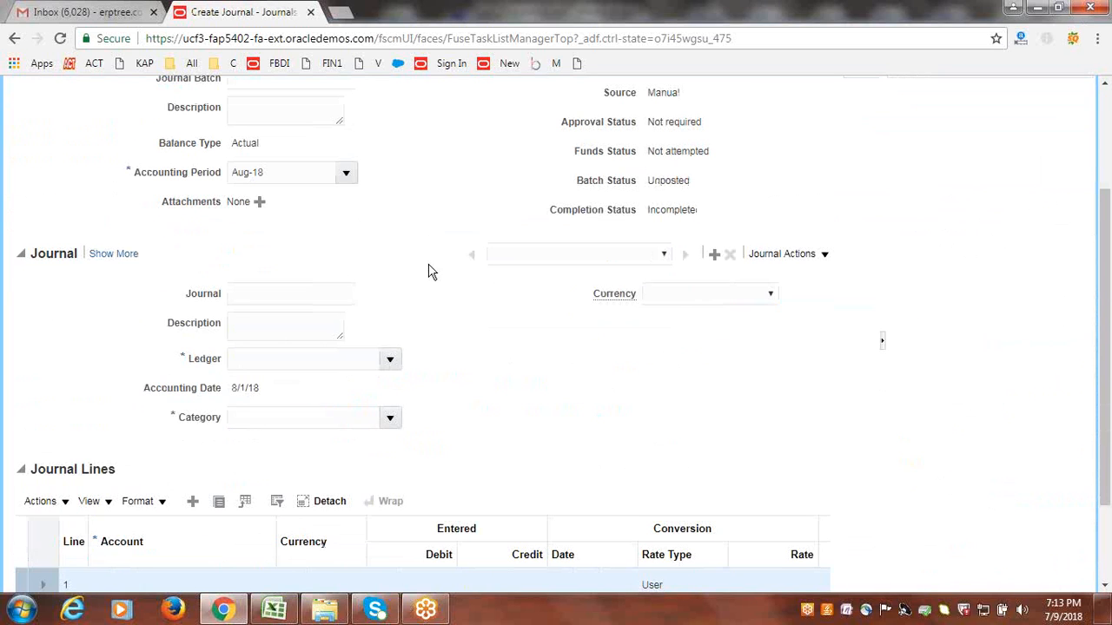
click(389, 360)
click(355, 427)
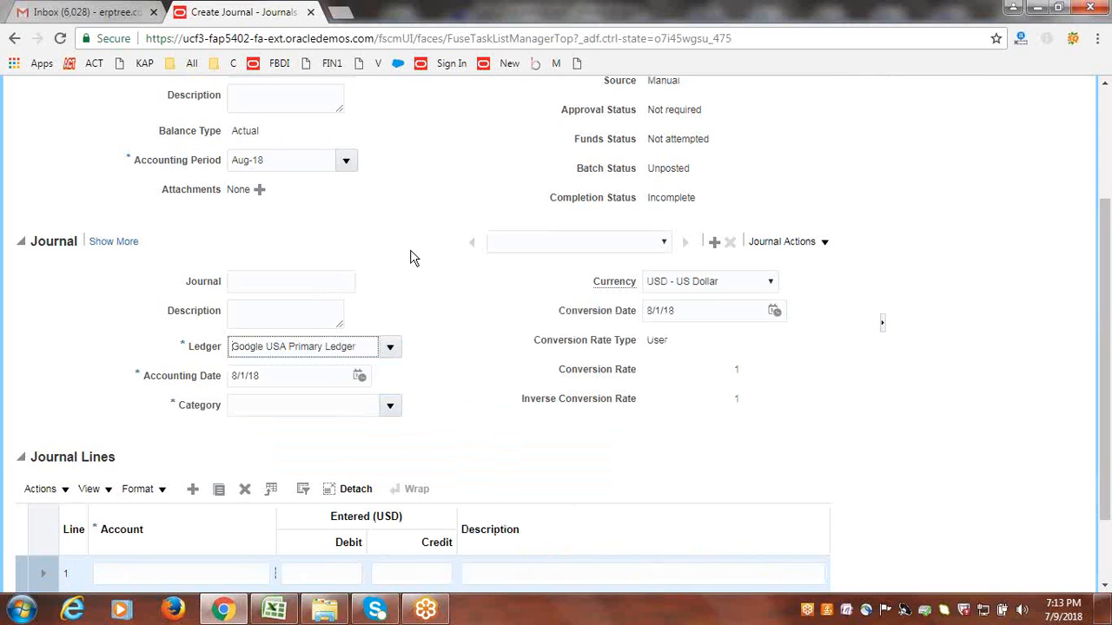
scroll(413, 258, up, 2)
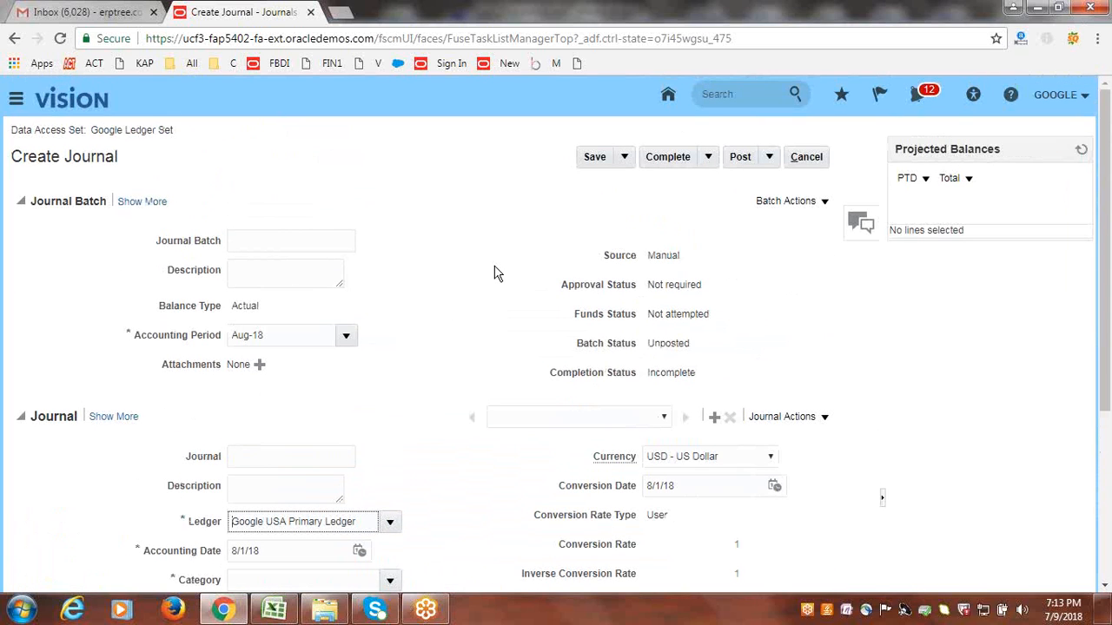
click(345, 336)
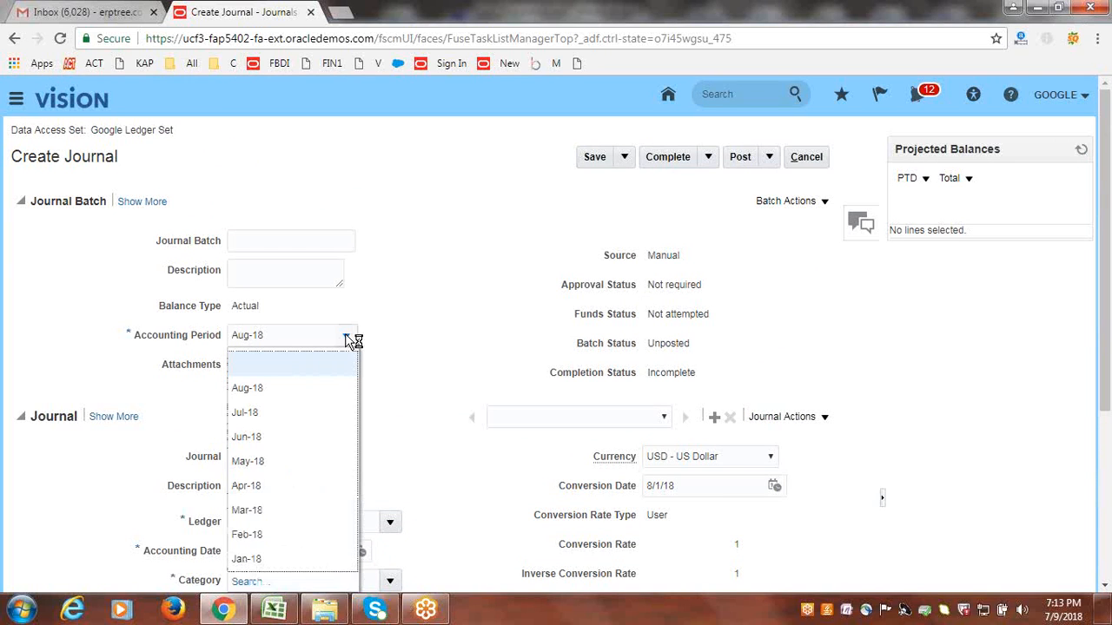
click(297, 411)
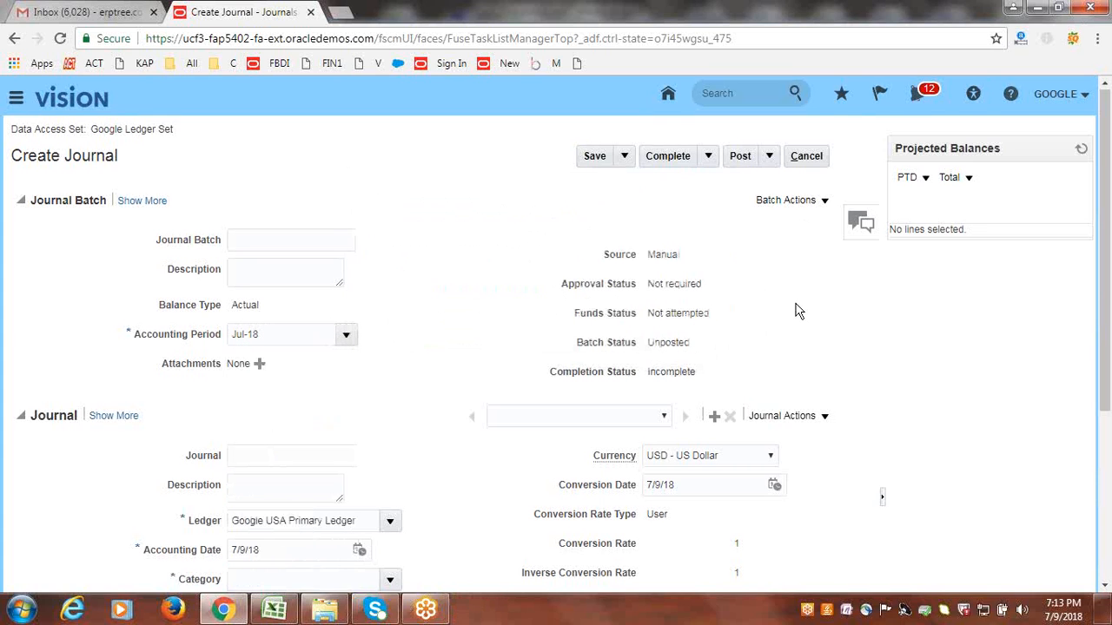
Step: Name the journal 'Adjustment' and set its category to Adjustment
scroll(790, 321, down, 2)
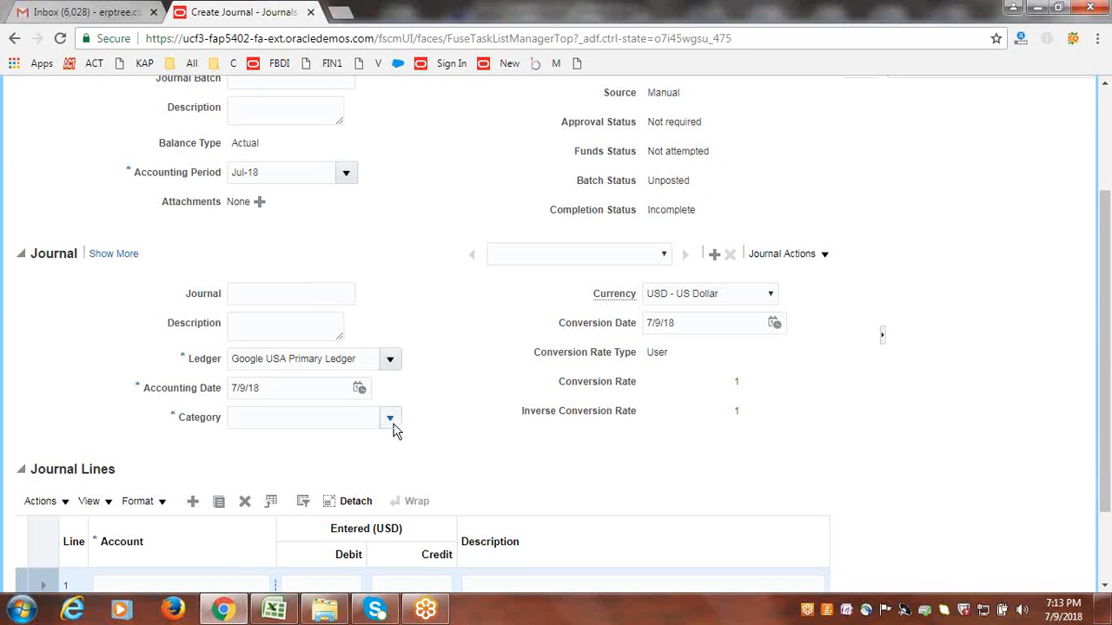
click(292, 296)
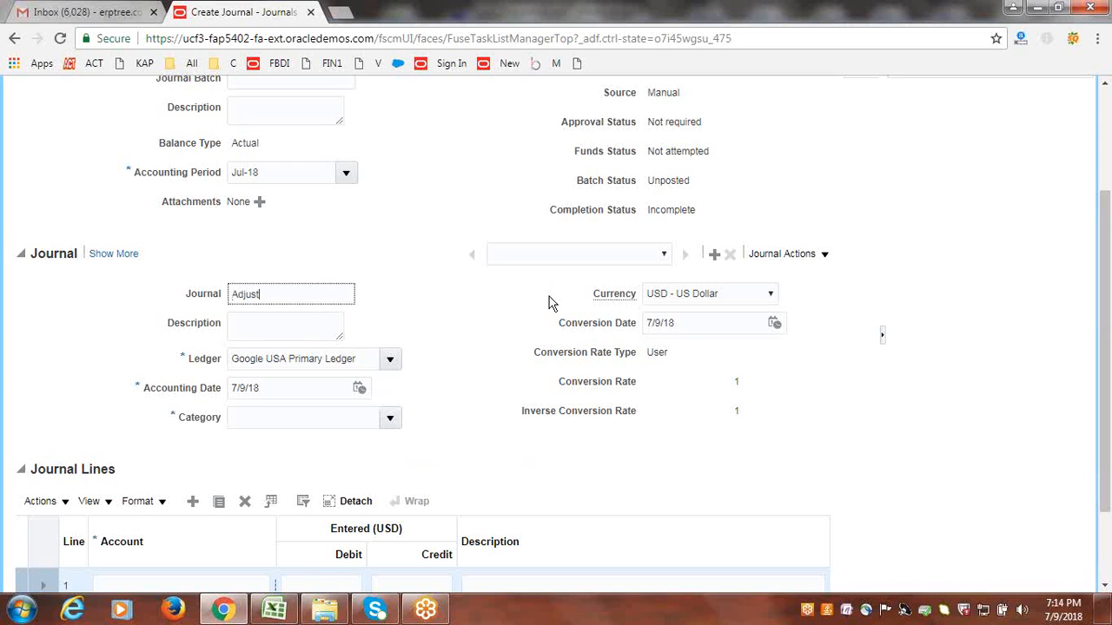
text(Adjustment)
click(390, 418)
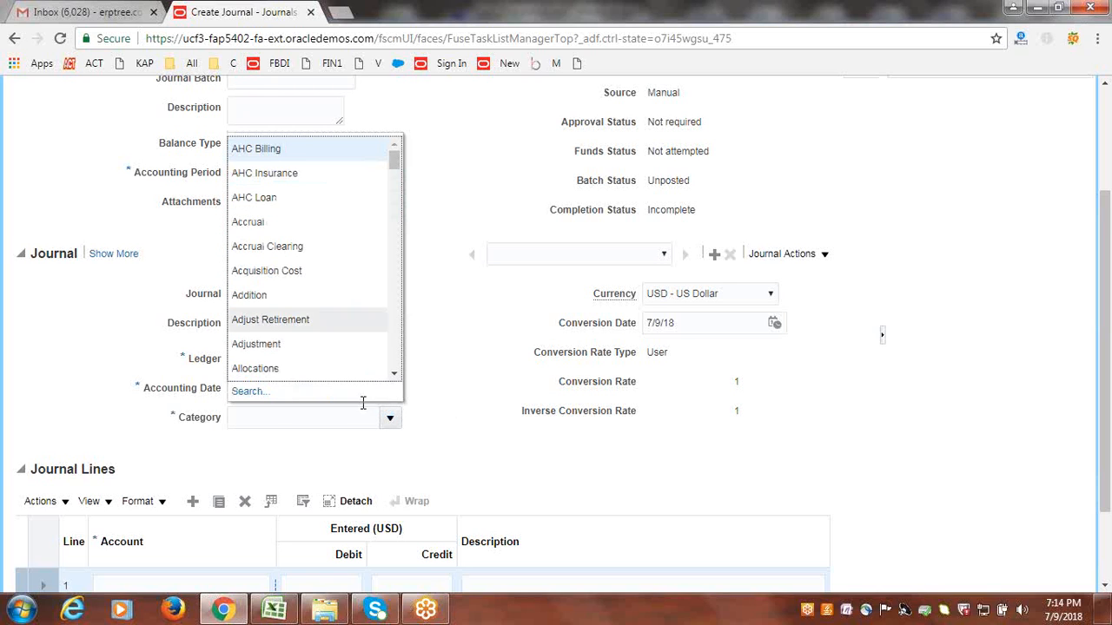
click(291, 352)
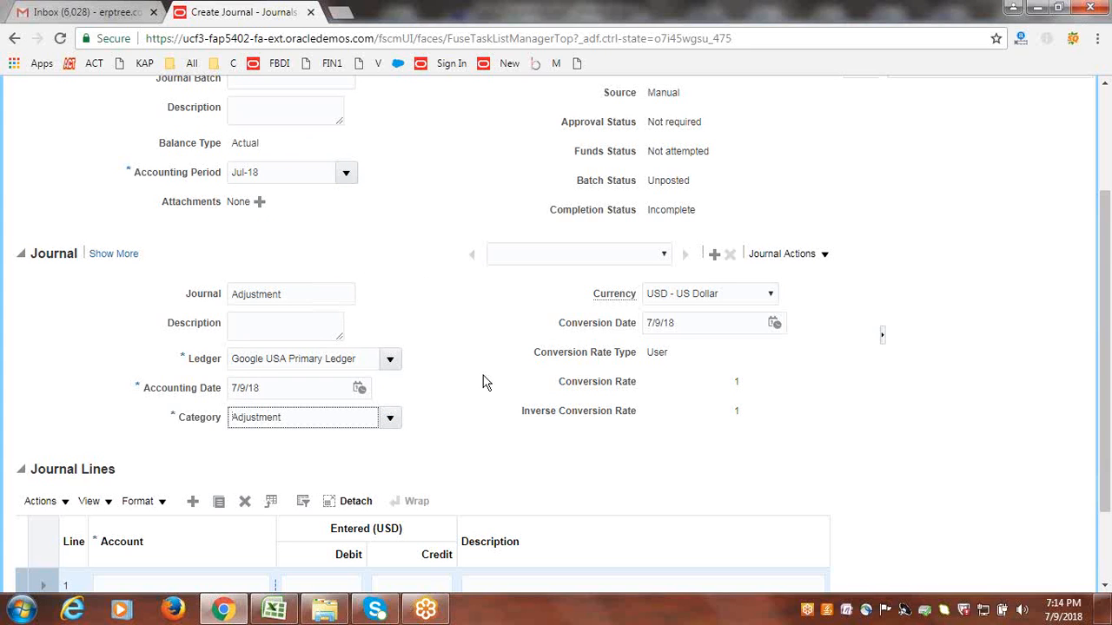
scroll(483, 382, down, 2)
Step: Enter company 1000 in line 1's account, then dismiss the lookup and clear leftover text
click(216, 481)
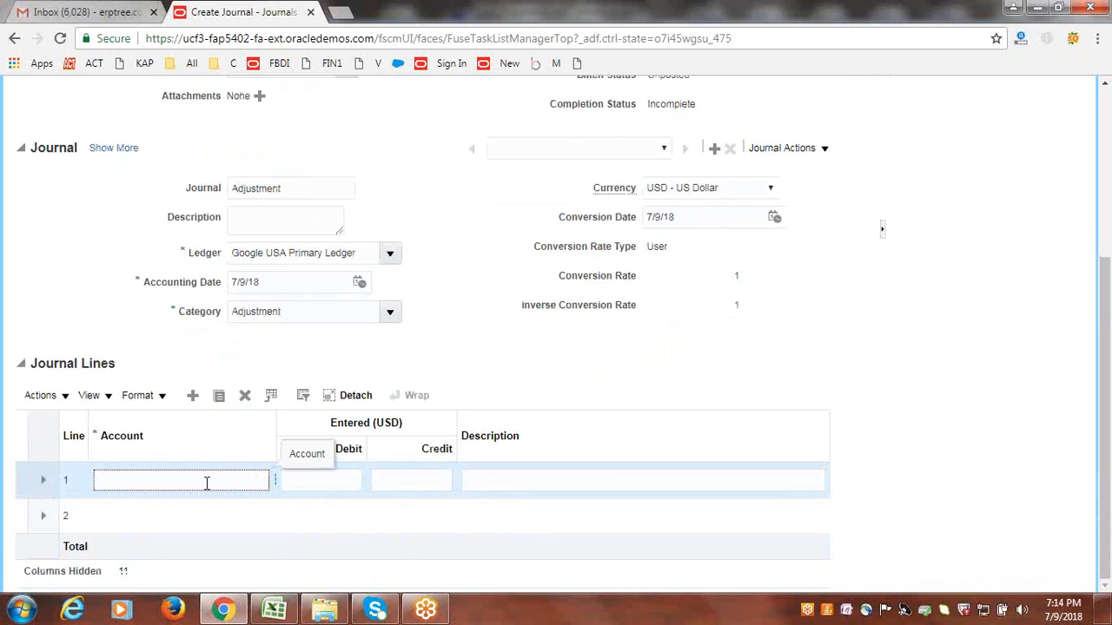
key(Tab)
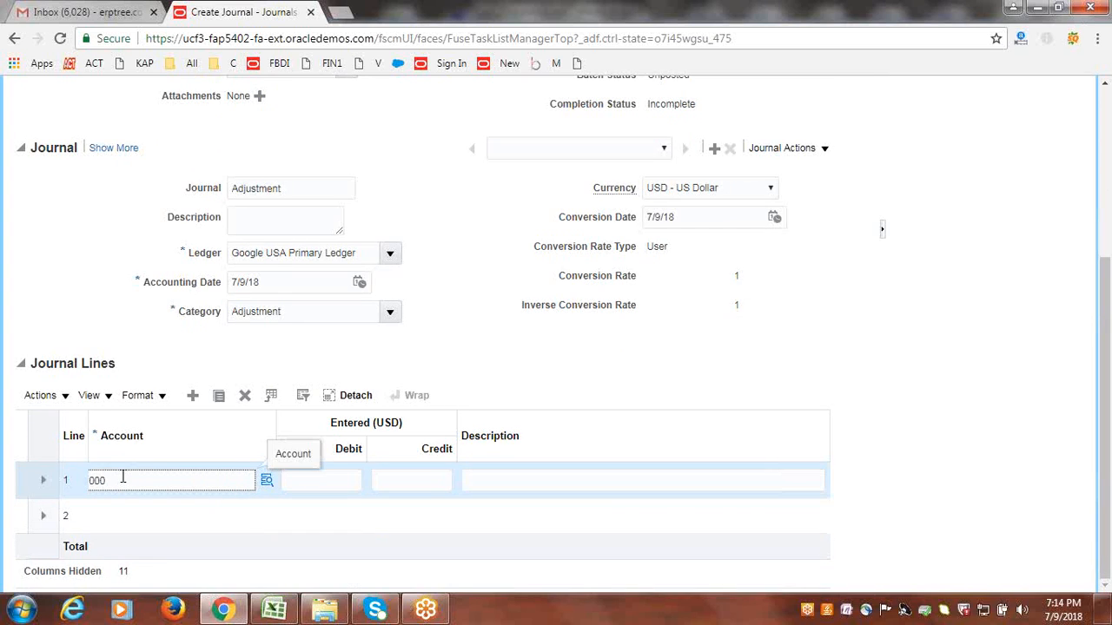
key(Return)
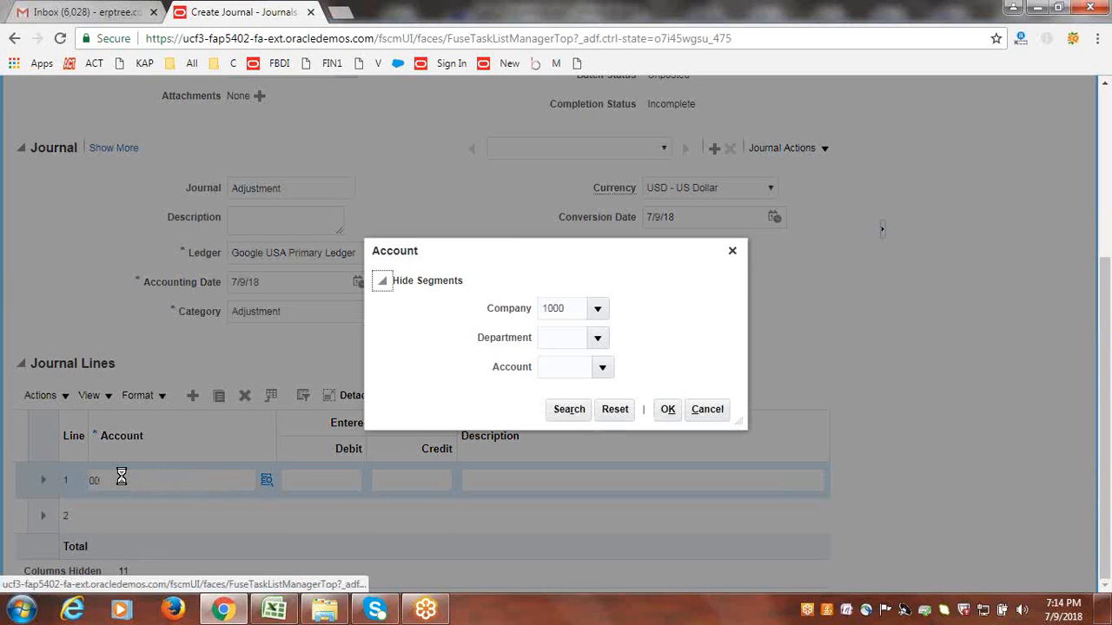
click(598, 308)
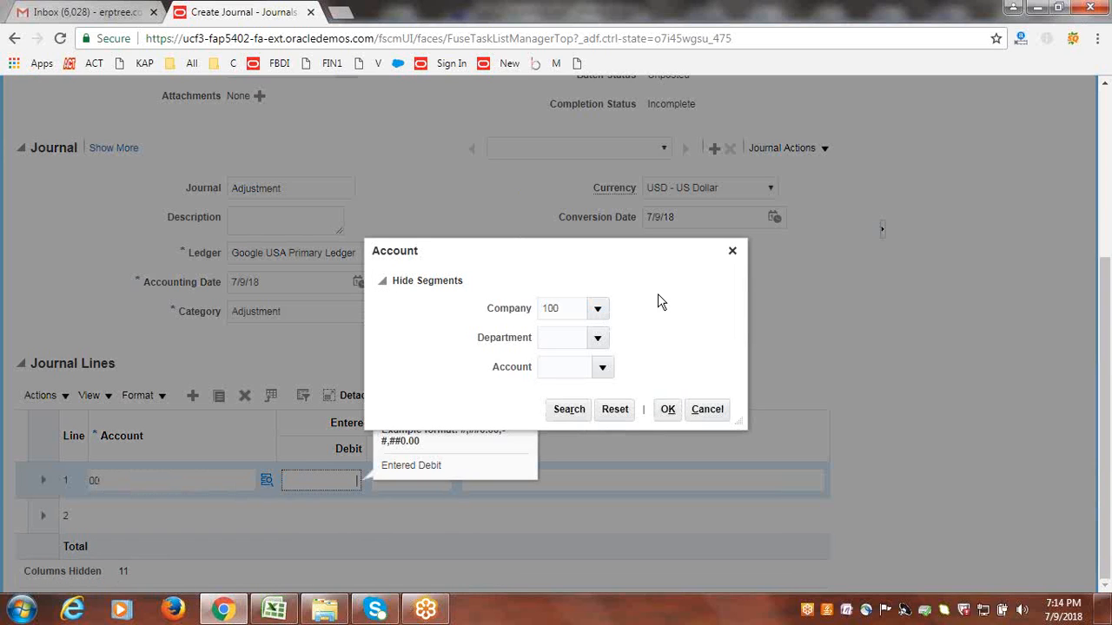
click(728, 252)
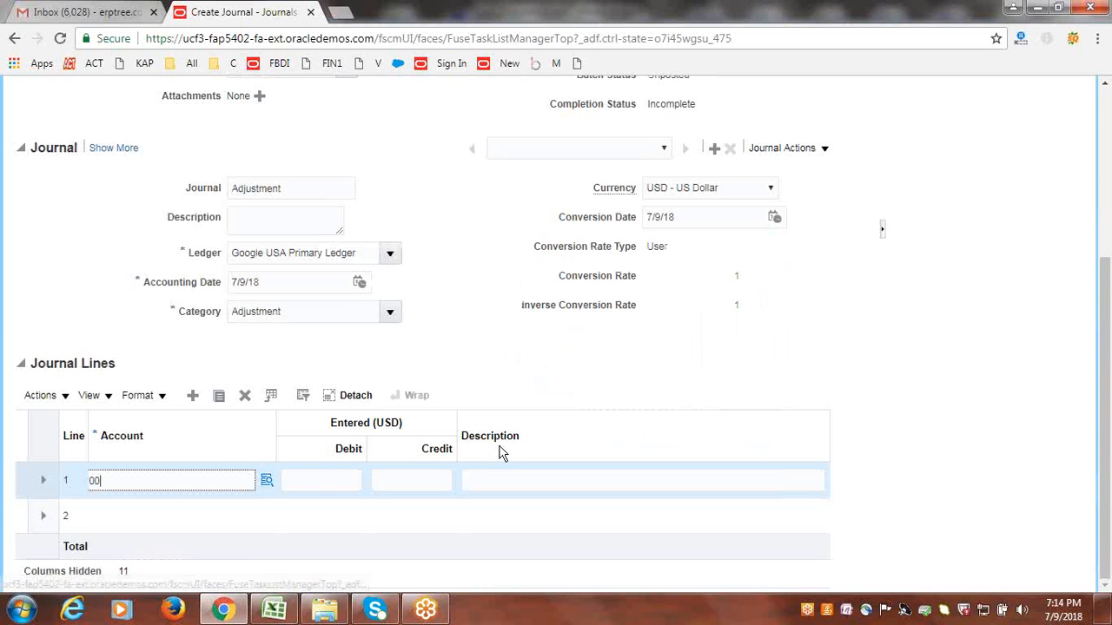
double_click(176, 478)
key(BackSpace)
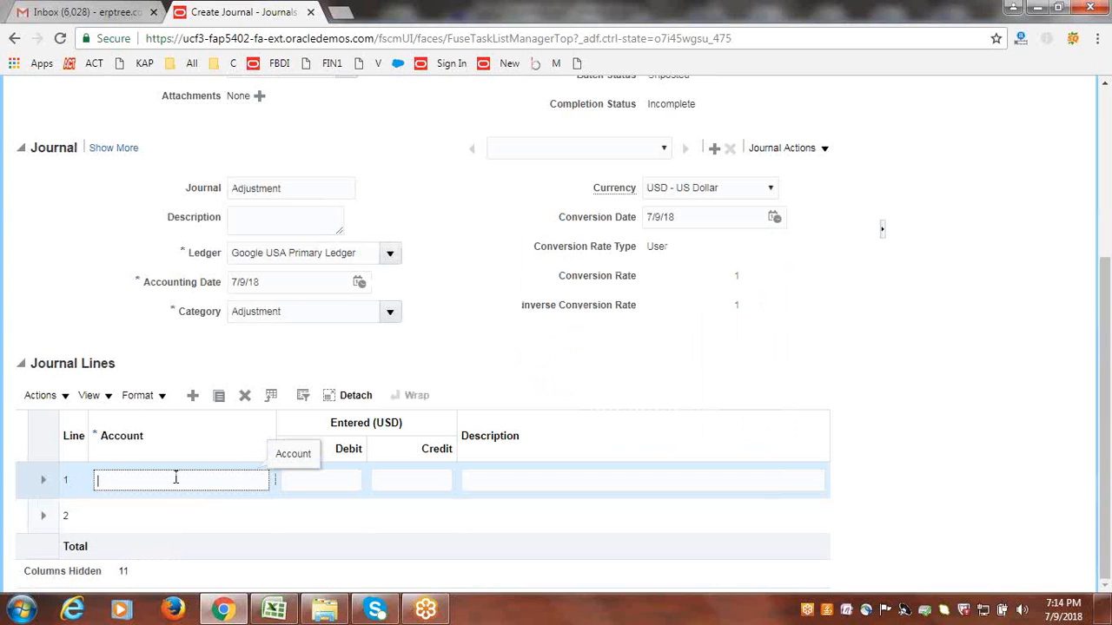
Step: Reopen line 1's account lookup, browse company values, and close it without choosing
click(277, 483)
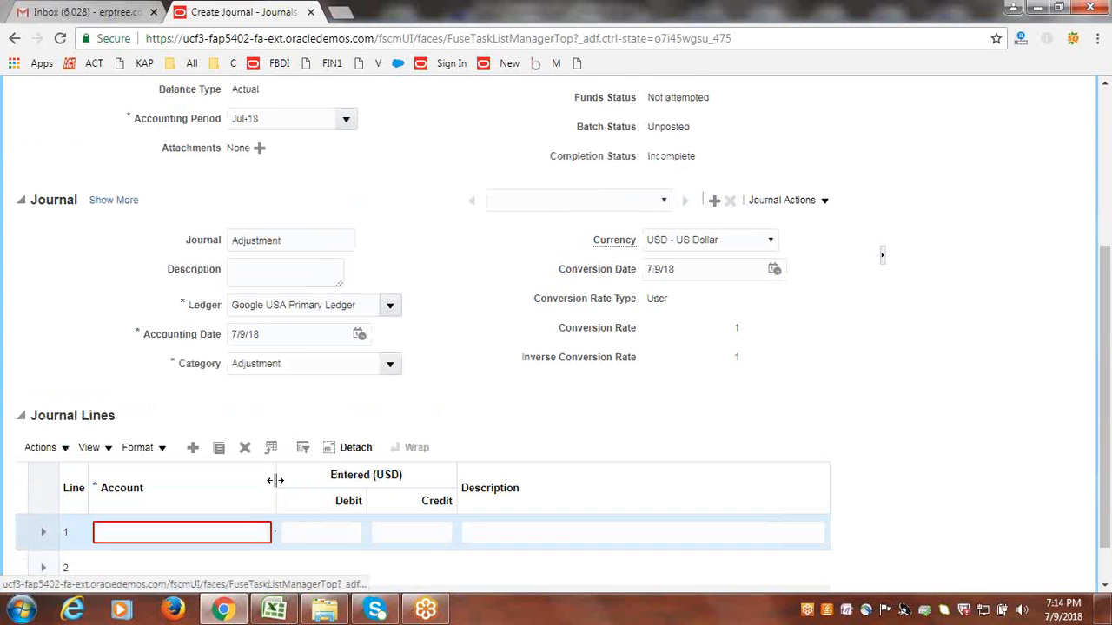
click(275, 538)
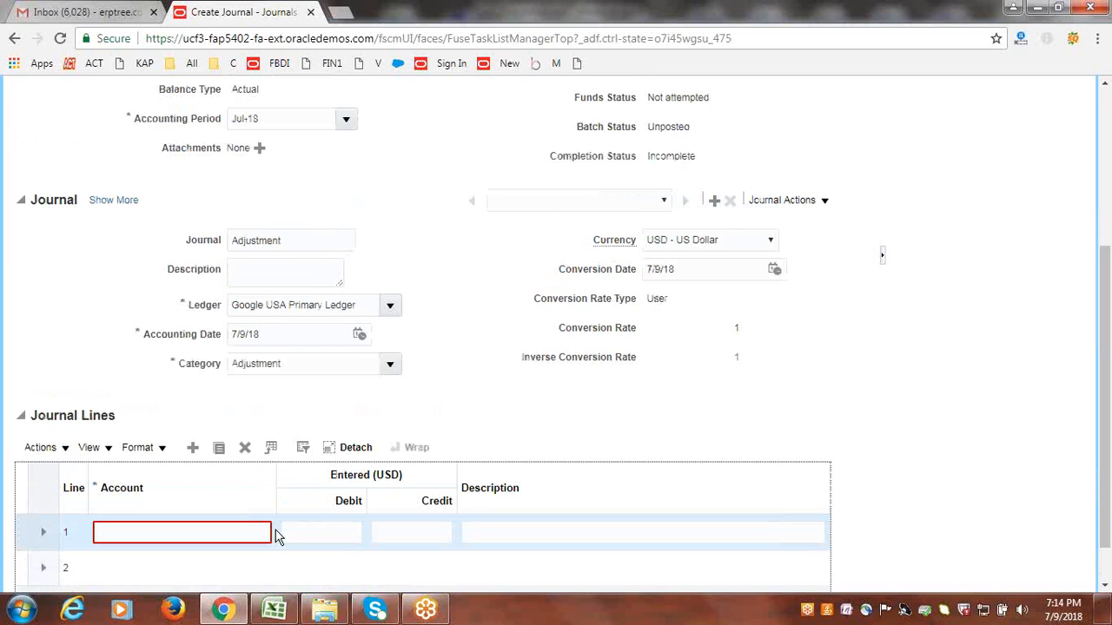
click(244, 527)
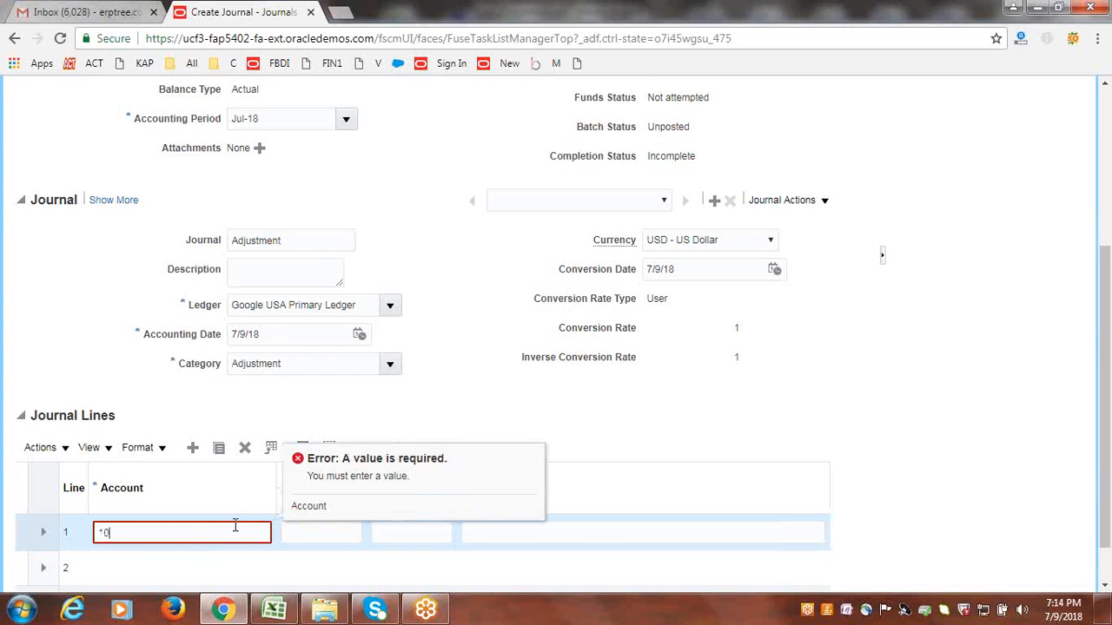
key(Tab)
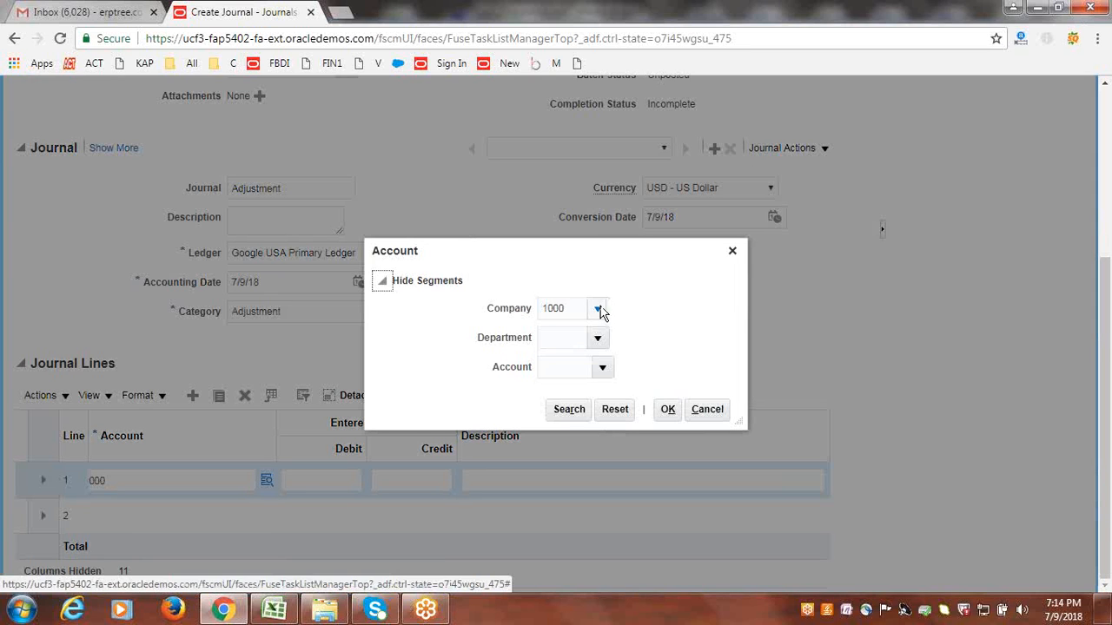
click(598, 308)
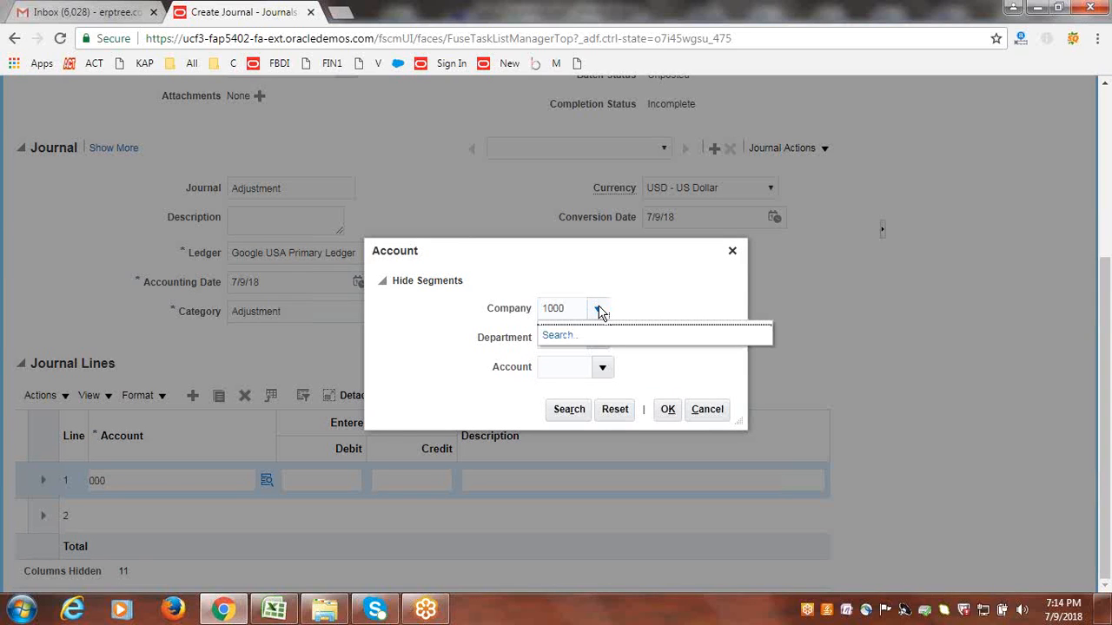
click(601, 310)
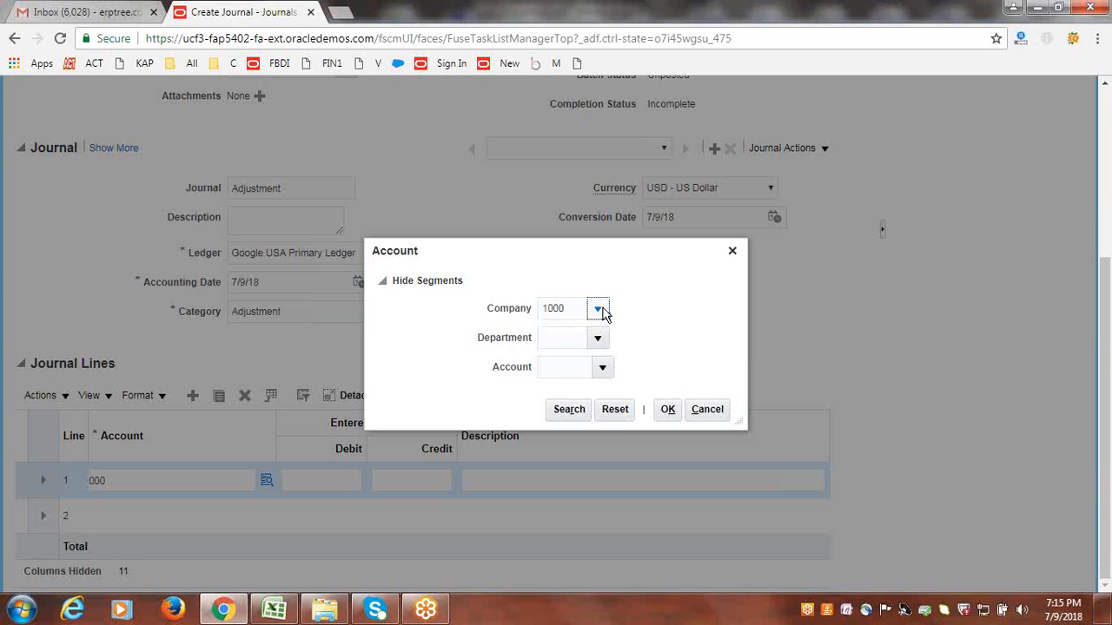
click(602, 308)
click(698, 292)
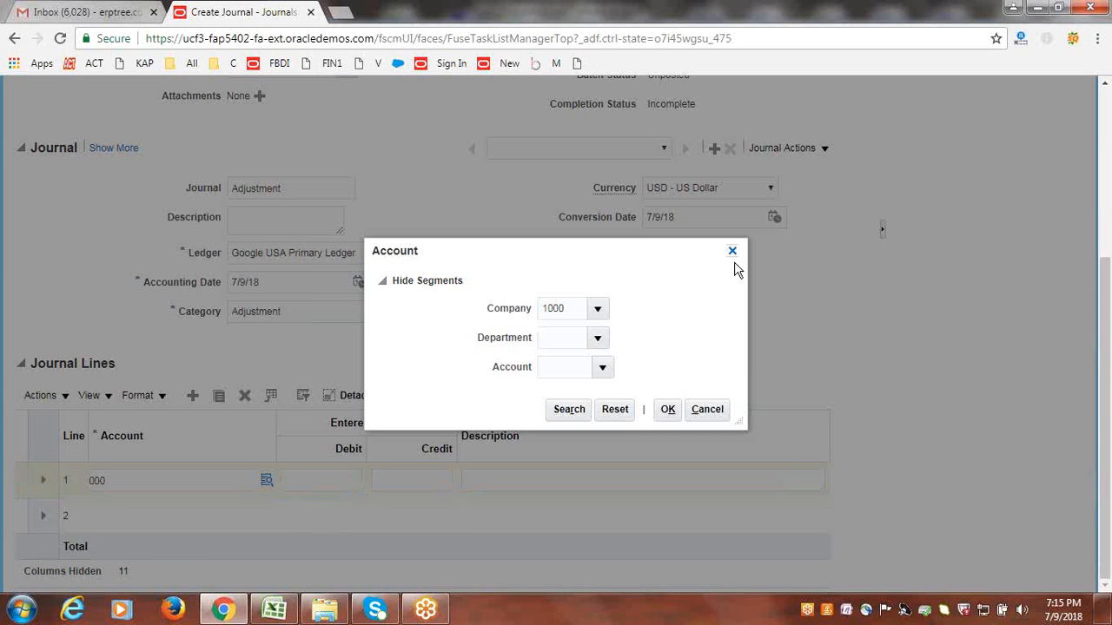
click(732, 252)
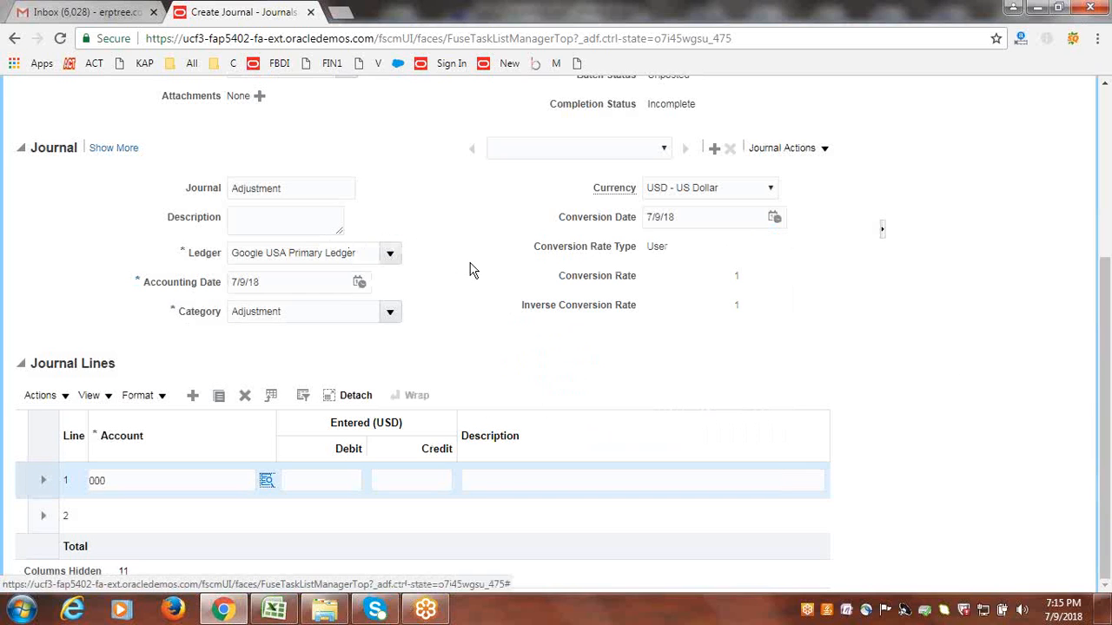
scroll(884, 174, up, 3)
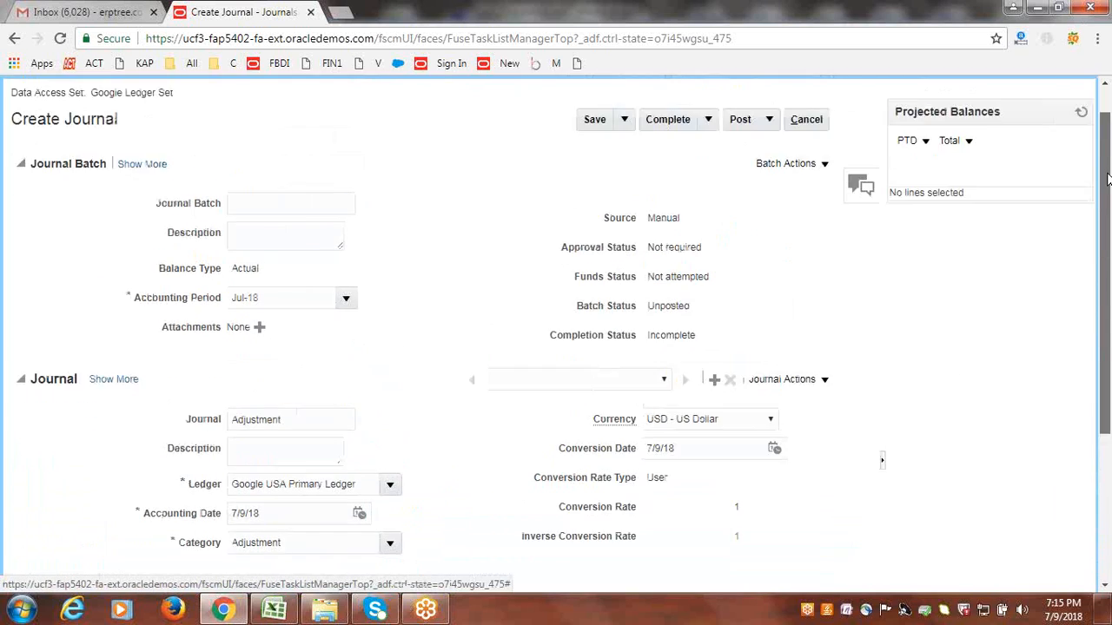
Step: Cancel the draft journal and switch the data access set to Google USA Primary Ledger
click(806, 157)
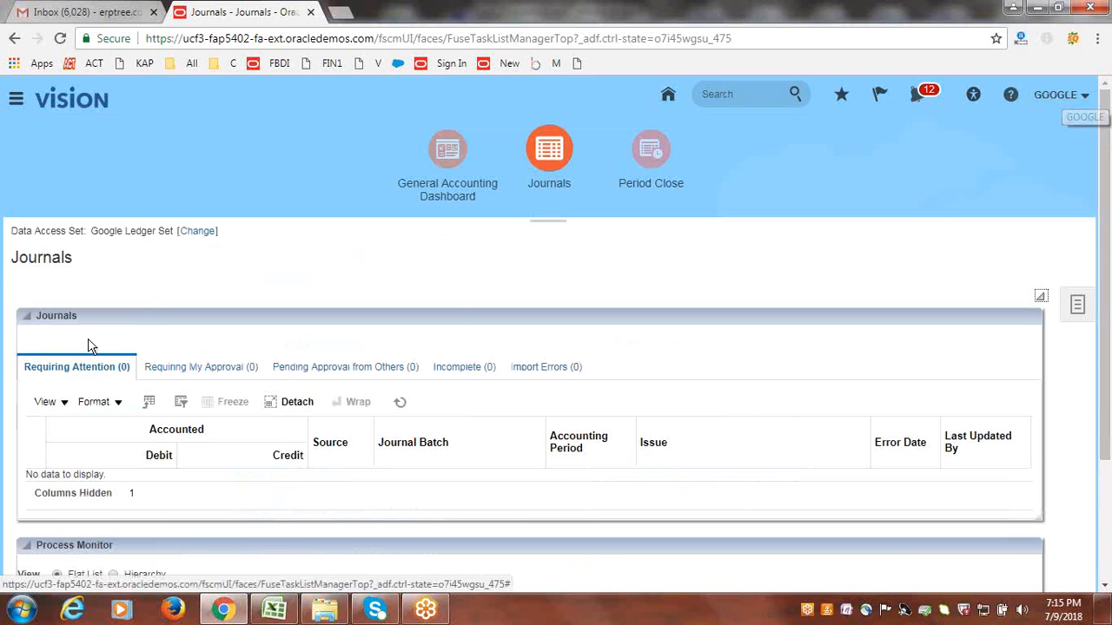
click(206, 232)
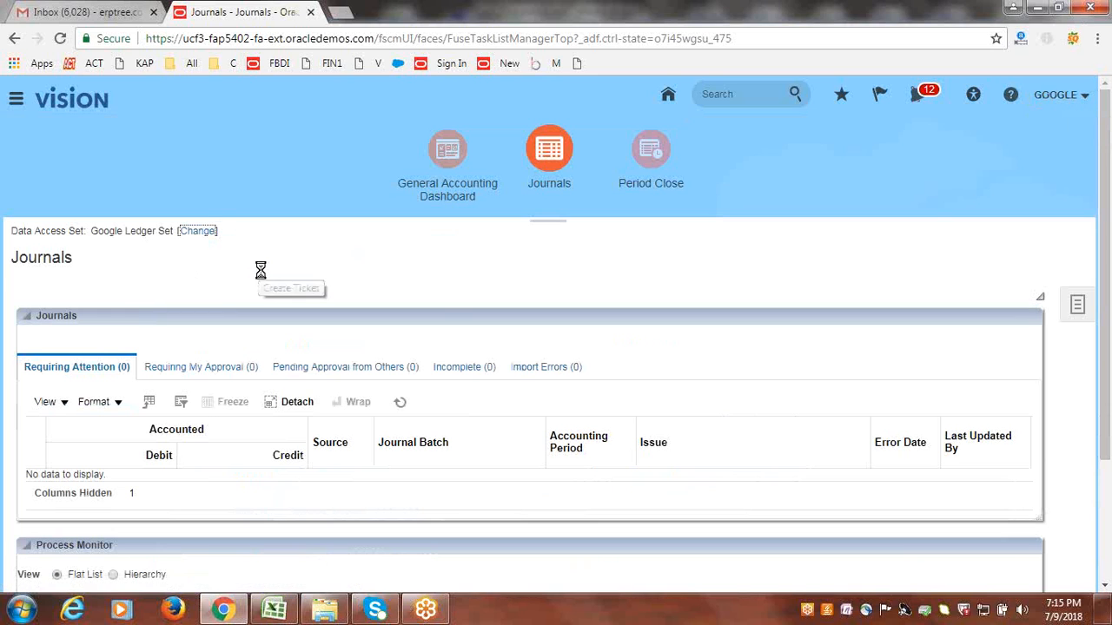
click(666, 339)
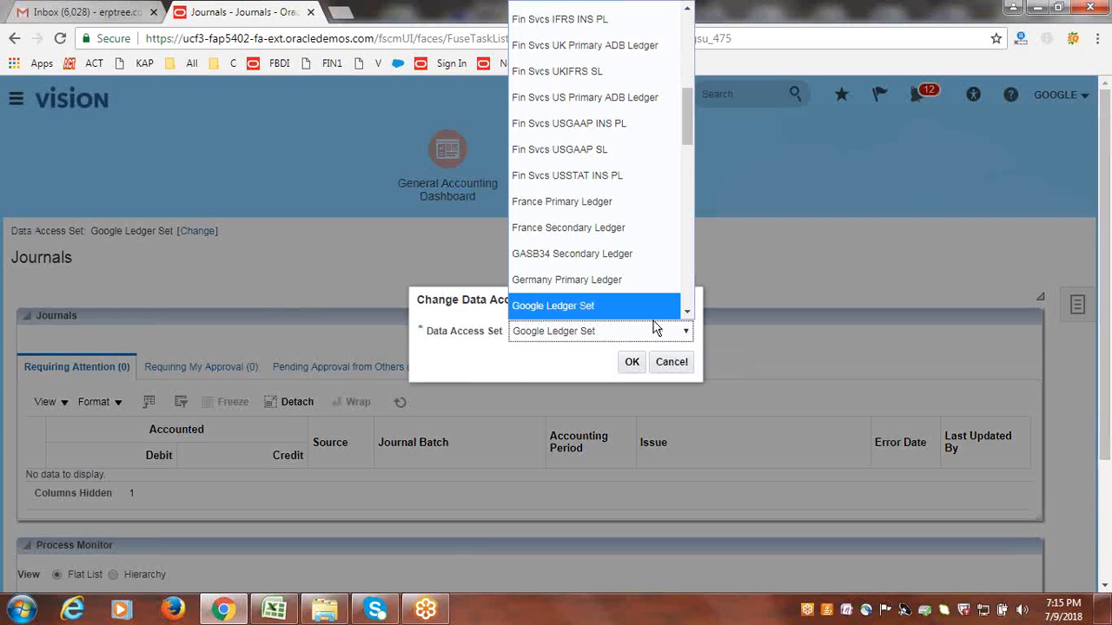
key(Down)
key(Down)
key(Down)
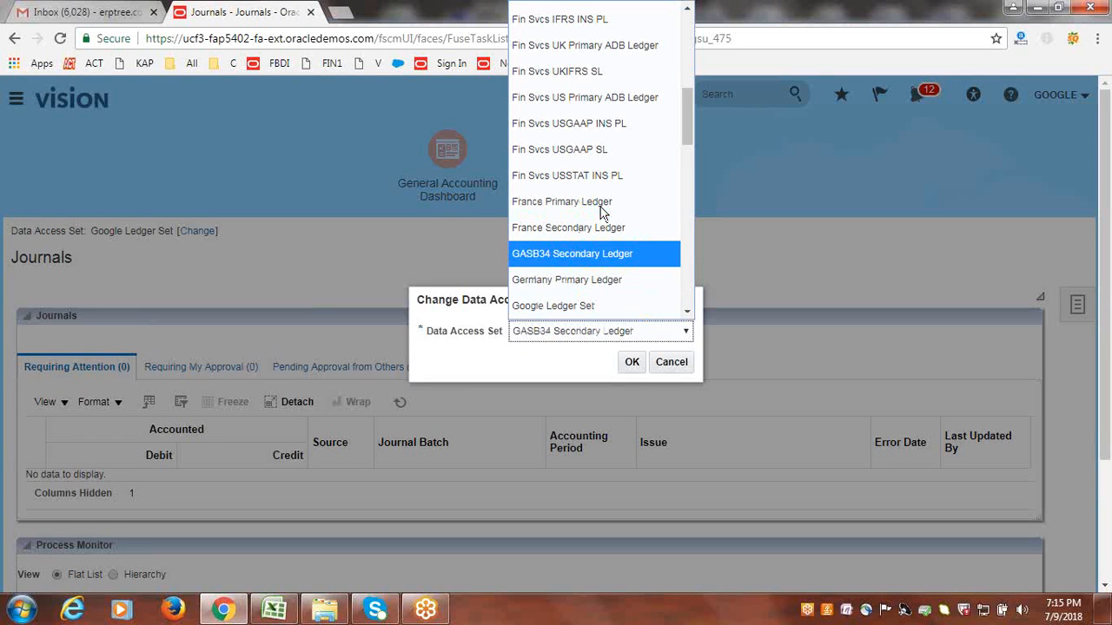
key(Down)
key(Down)
key(Down)
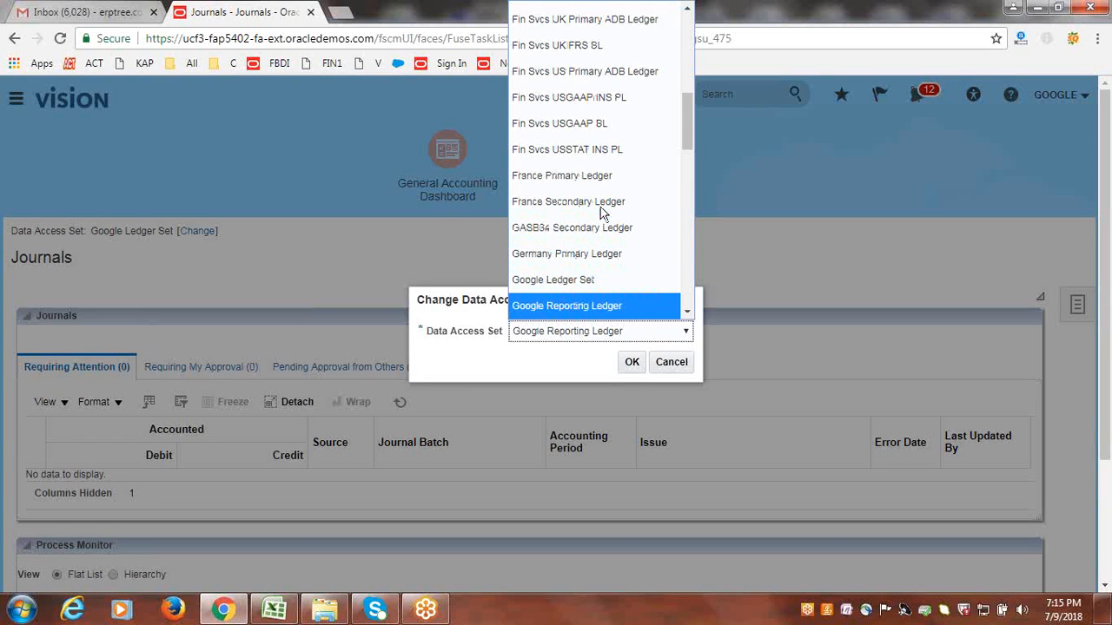
key(Down)
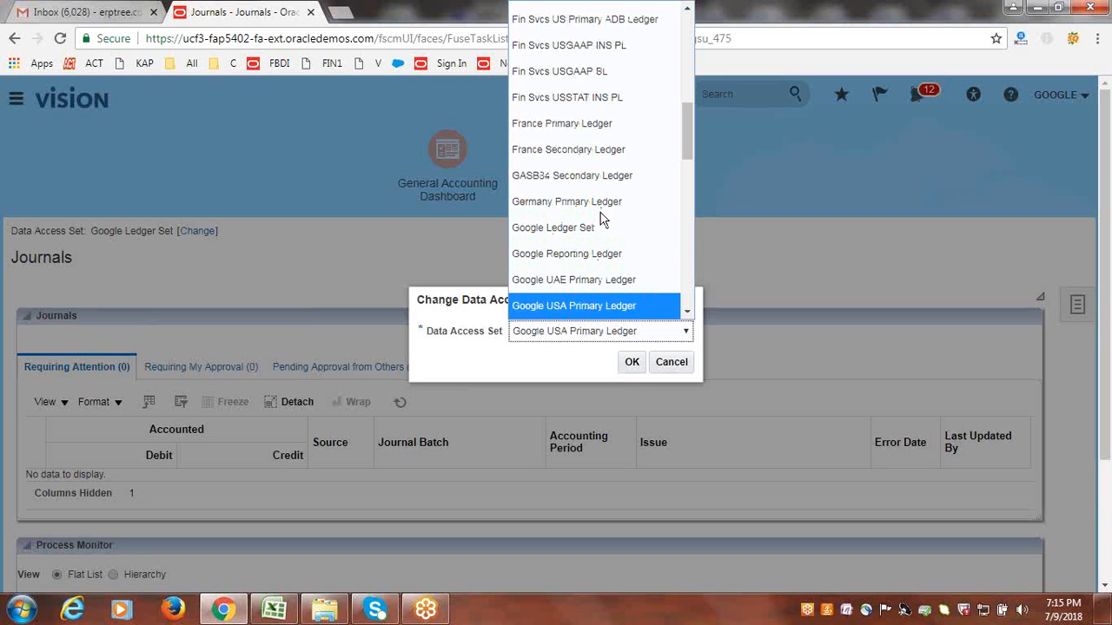
click(615, 309)
click(638, 363)
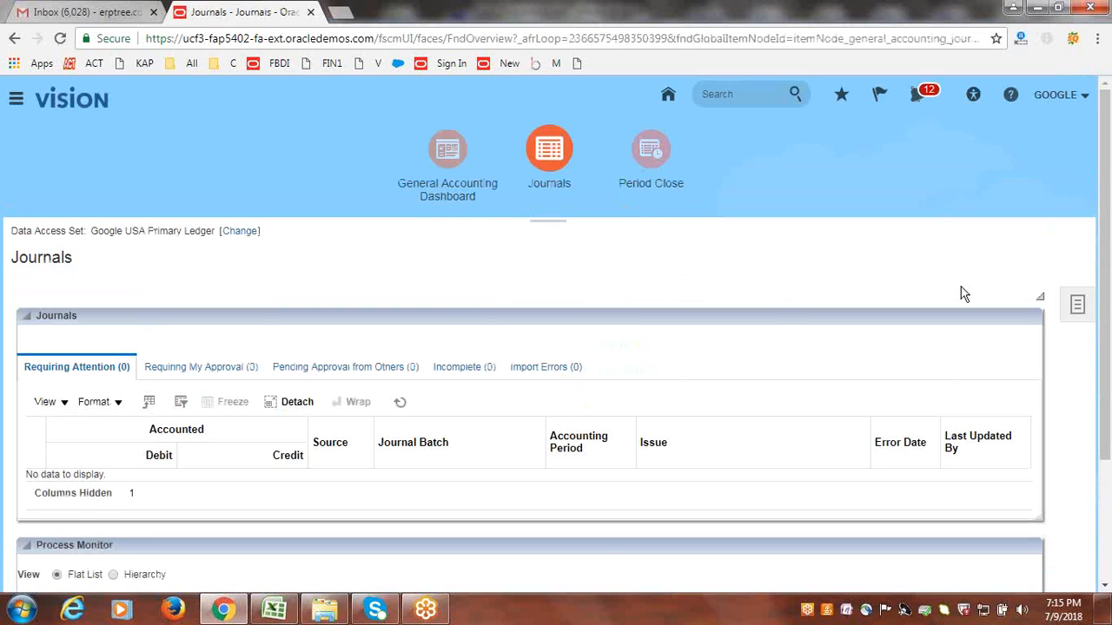
click(1078, 305)
Step: Create a new journal named 'Adjustment' with category Adjustment
click(977, 271)
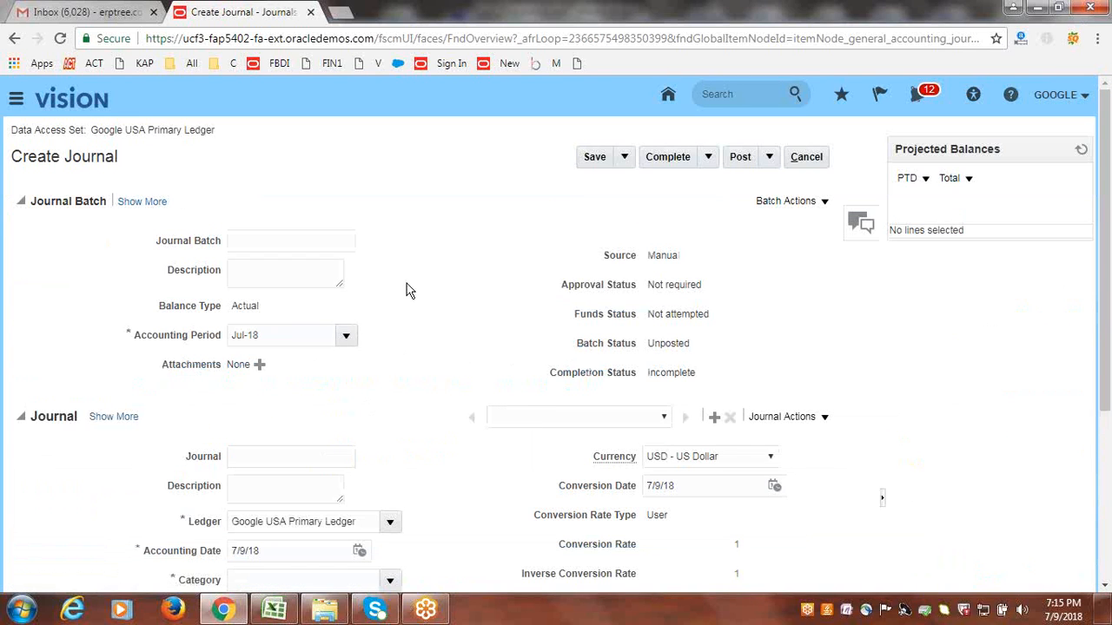
scroll(422, 295, down, 1)
click(272, 375)
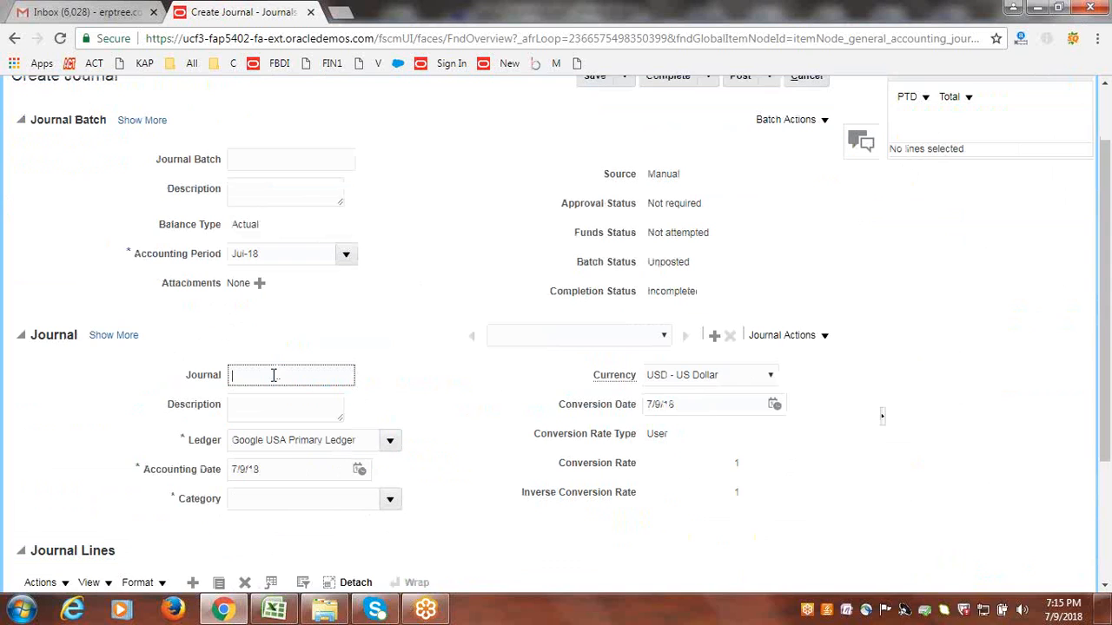
text(Adjustment)
key(Tab)
scroll(370, 391, down, 2)
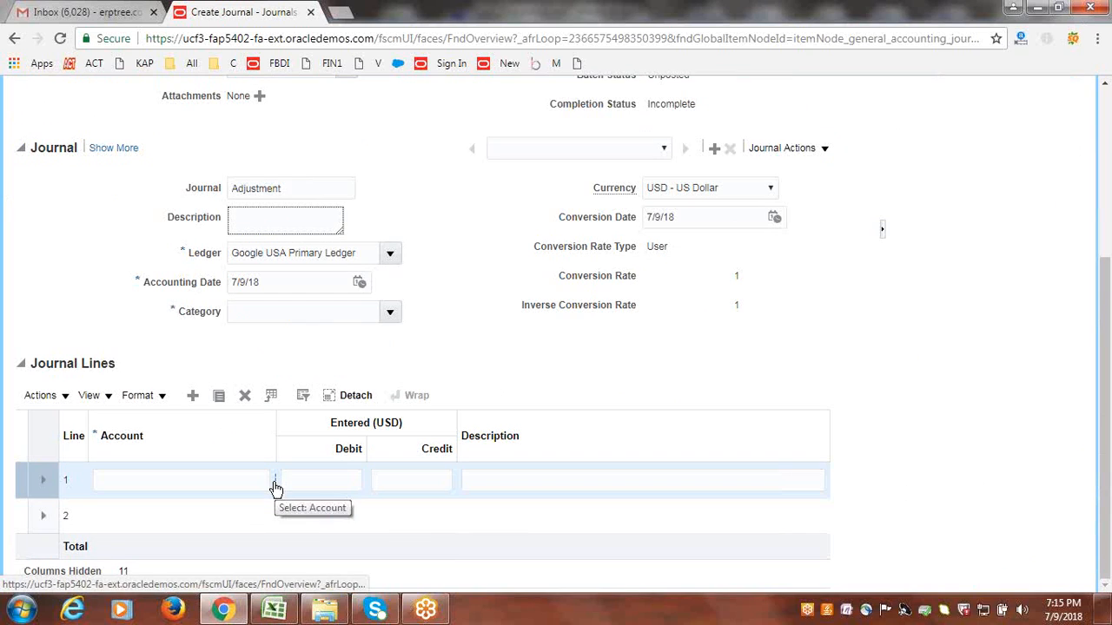
click(390, 311)
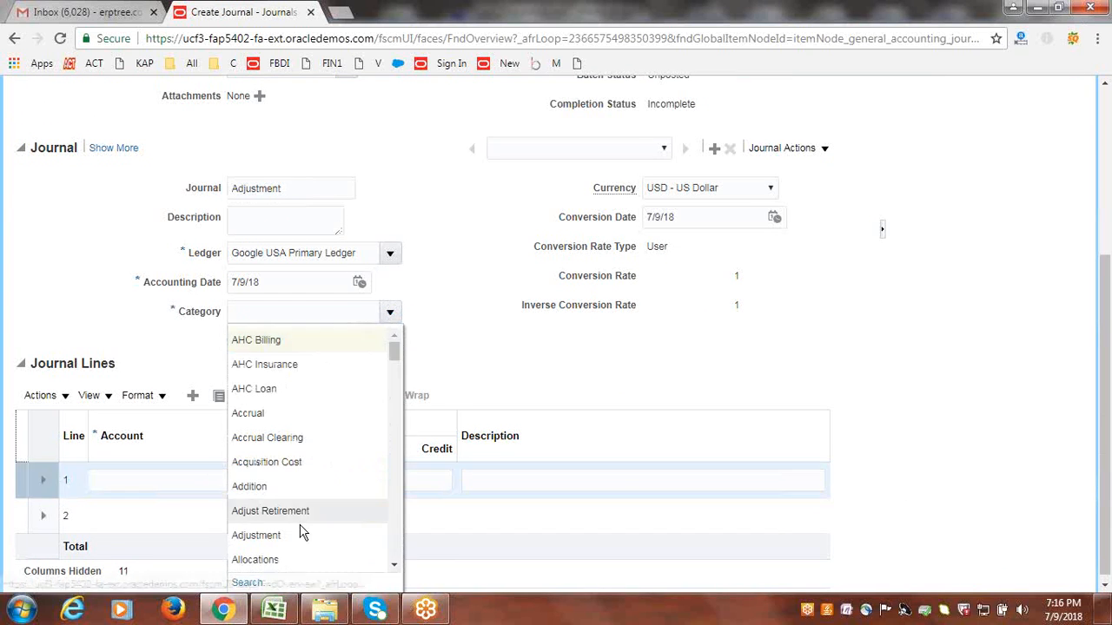
click(294, 537)
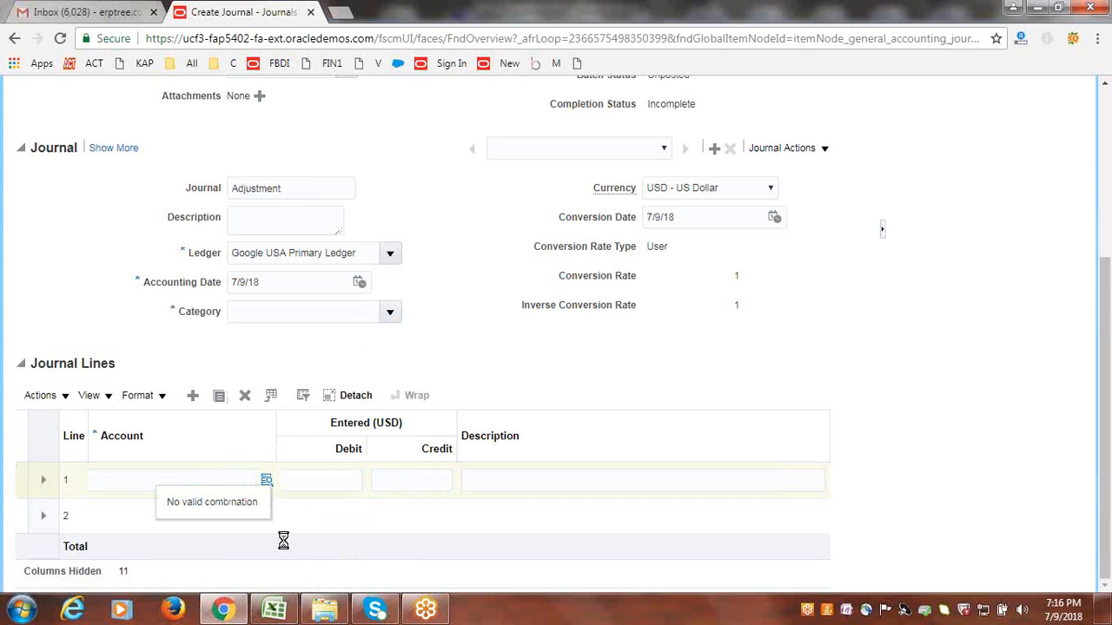
click(265, 483)
click(284, 475)
Step: Check line 1's company values in the account lookup, then cancel the journal
click(268, 483)
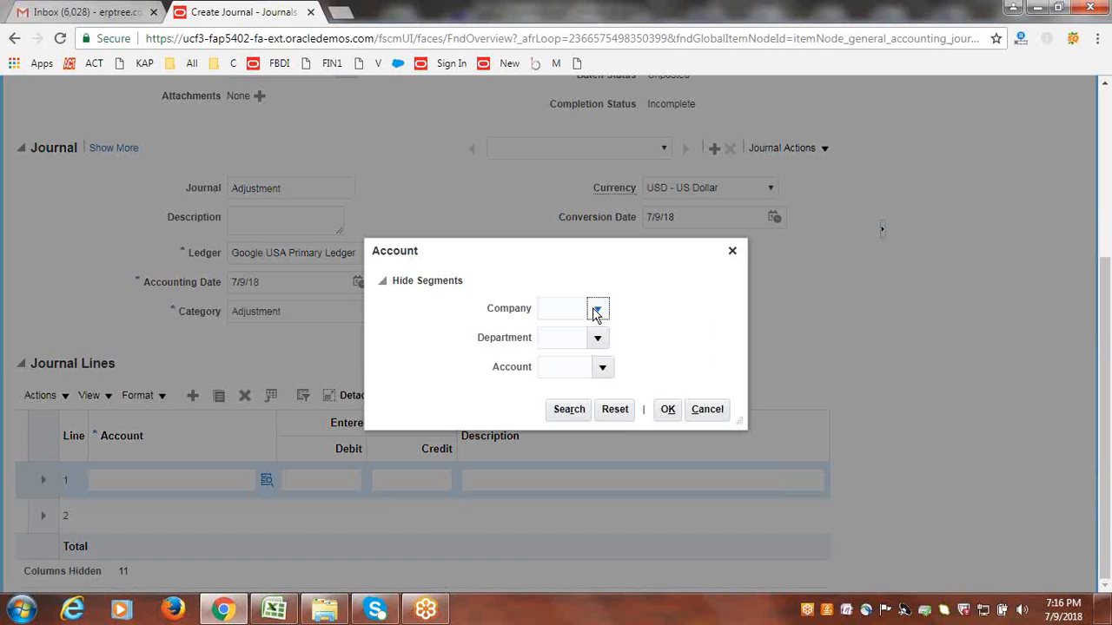
click(596, 310)
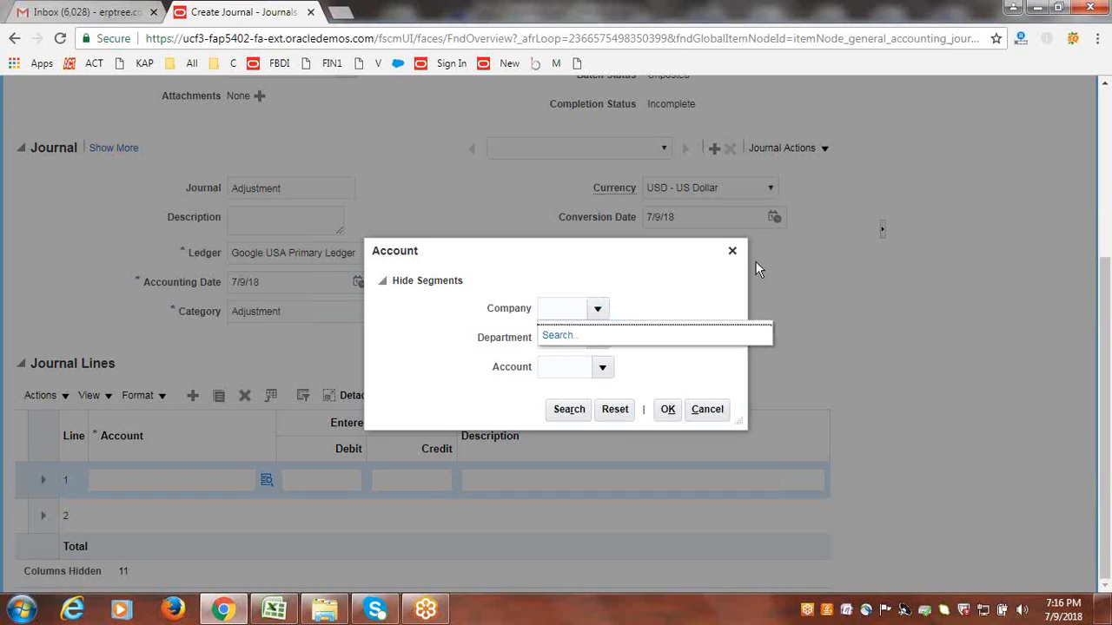
click(733, 252)
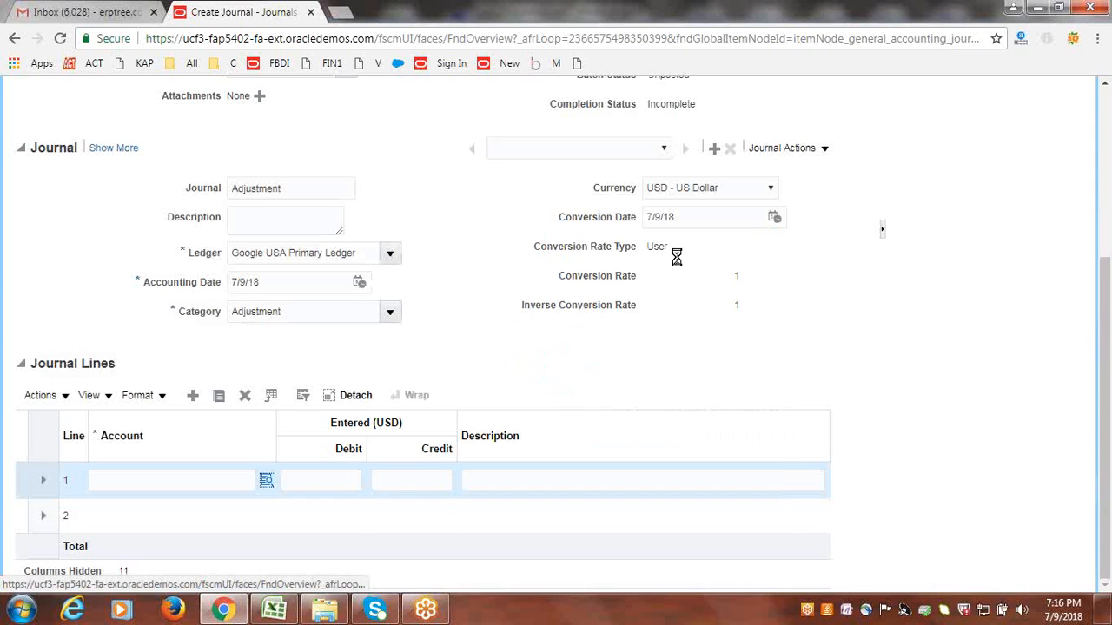
drag(1108, 275, 923, 153)
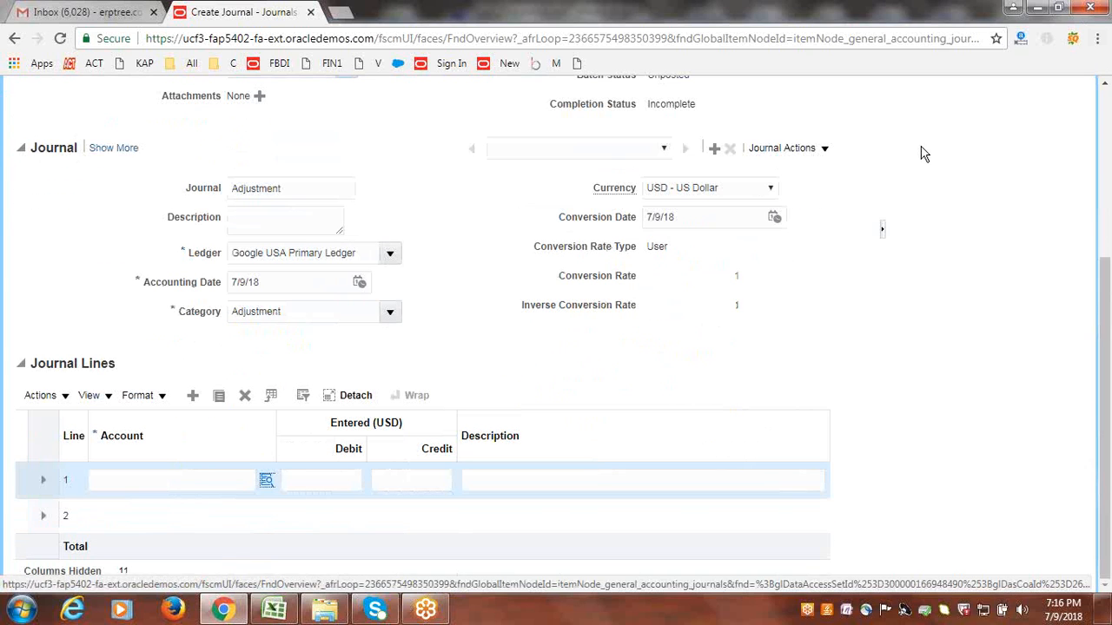
drag(1106, 273, 1105, 96)
click(821, 156)
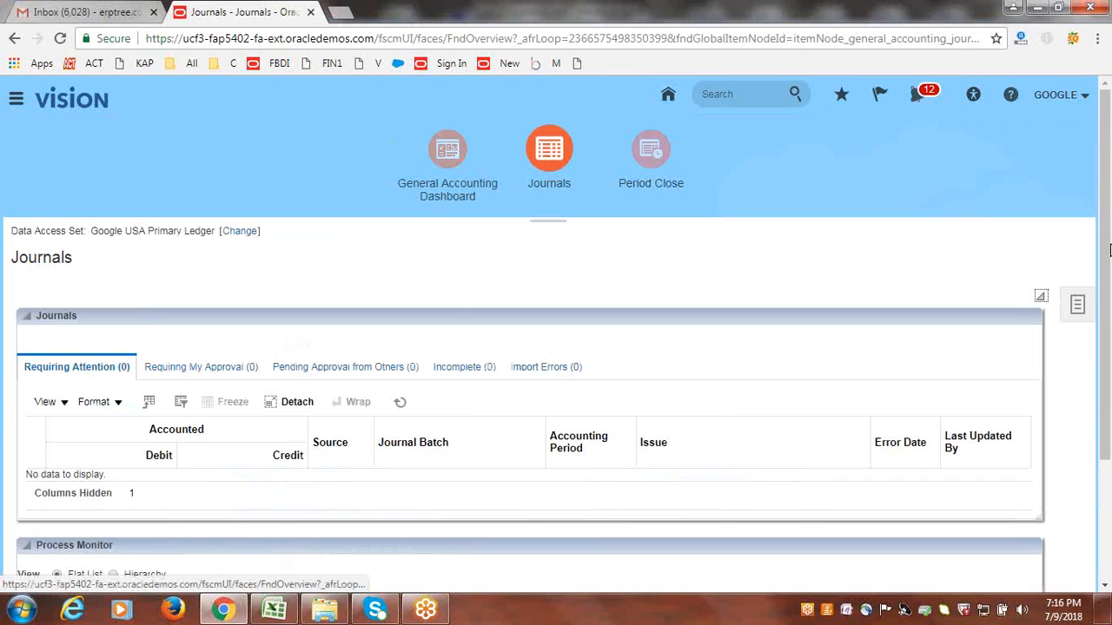
Step: Go to Setup and Maintenance from the user menu and bring up its Tasks panel
click(1068, 97)
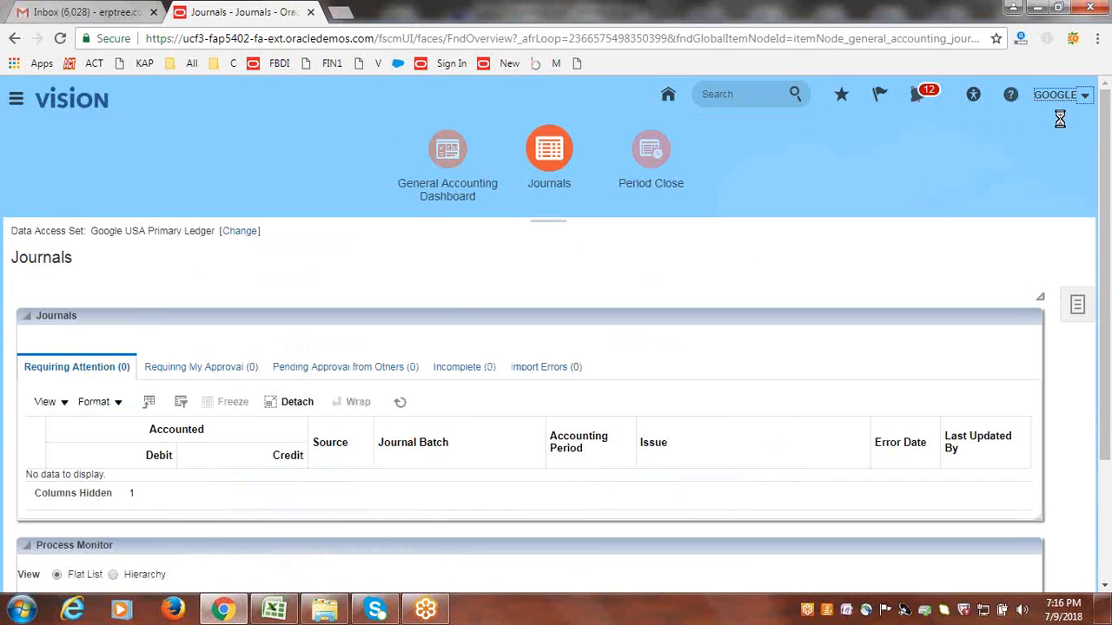
click(938, 265)
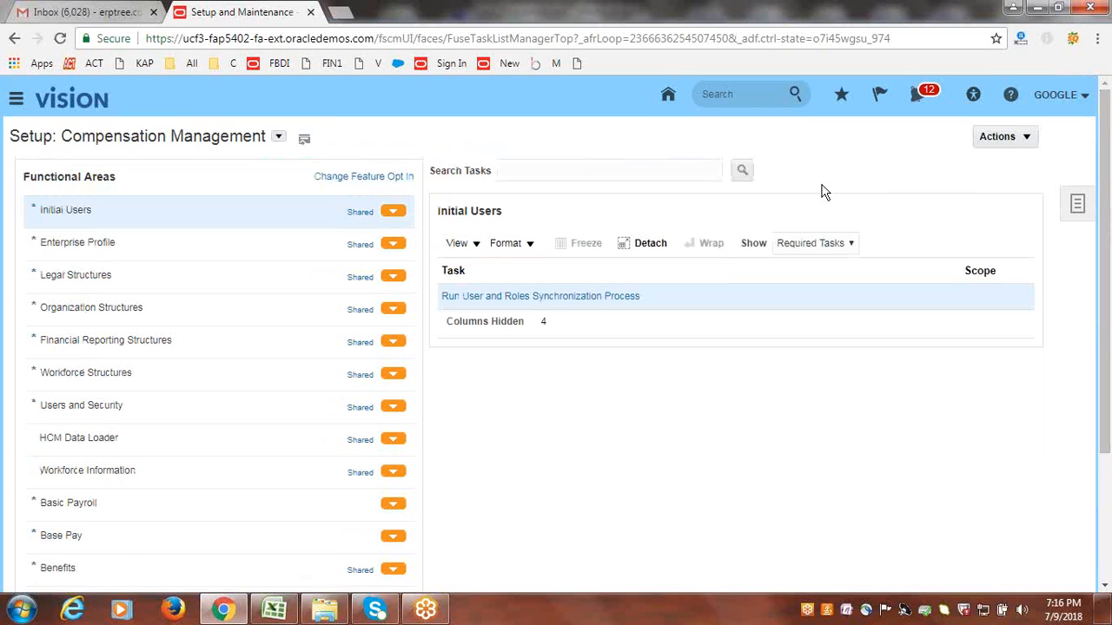
click(1073, 205)
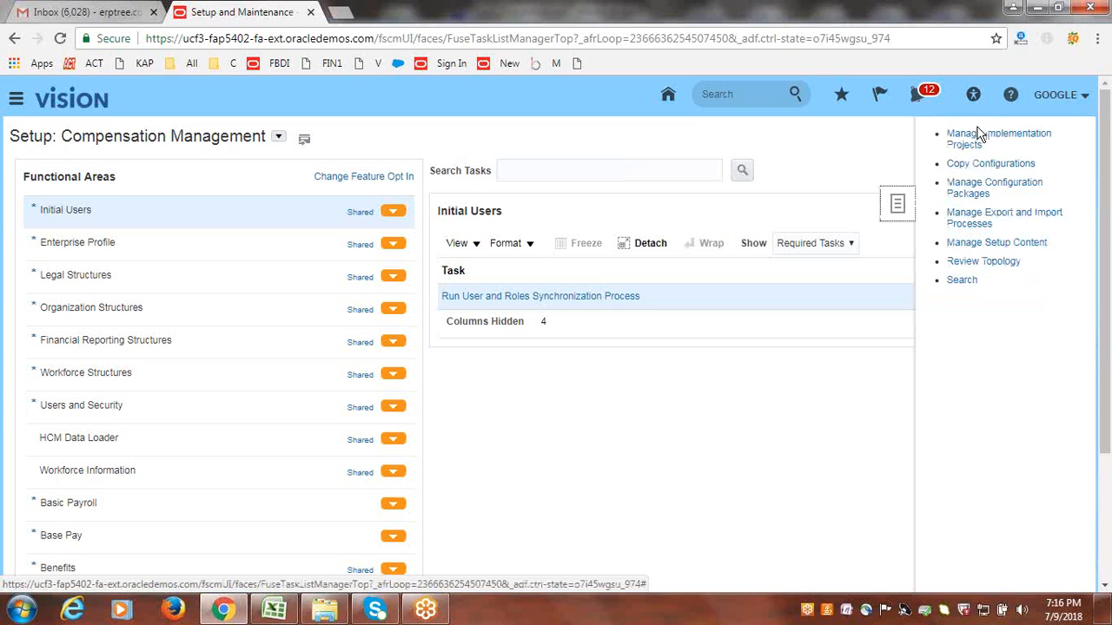
click(878, 148)
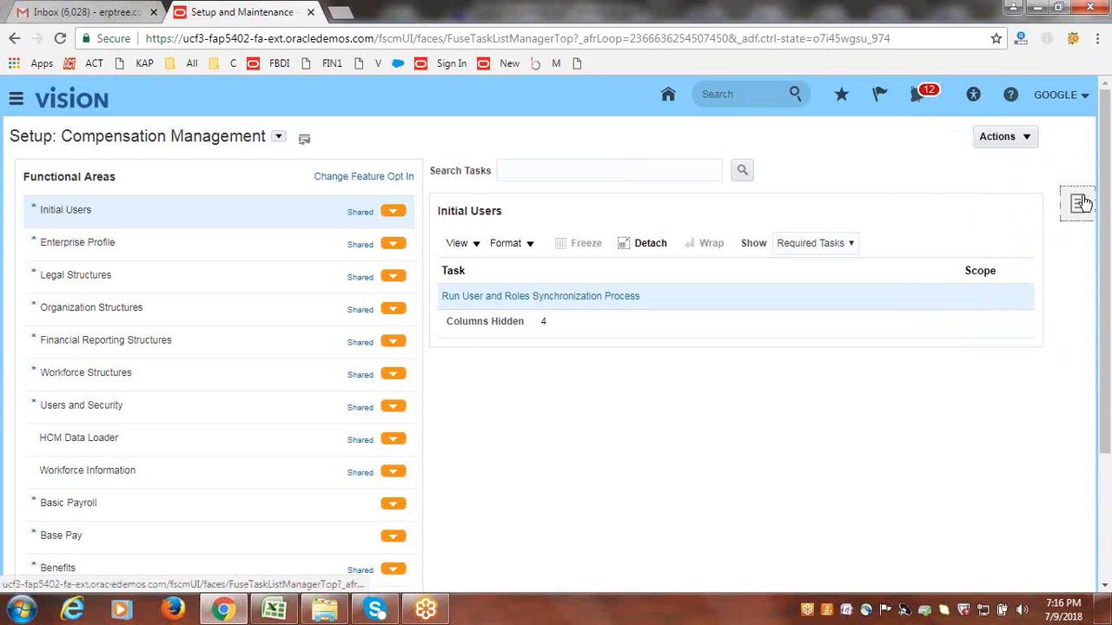
click(1074, 214)
Step: Search setup tasks for 'chart of accounts value' and open Manage Chart of Accounts Value Sets
click(960, 280)
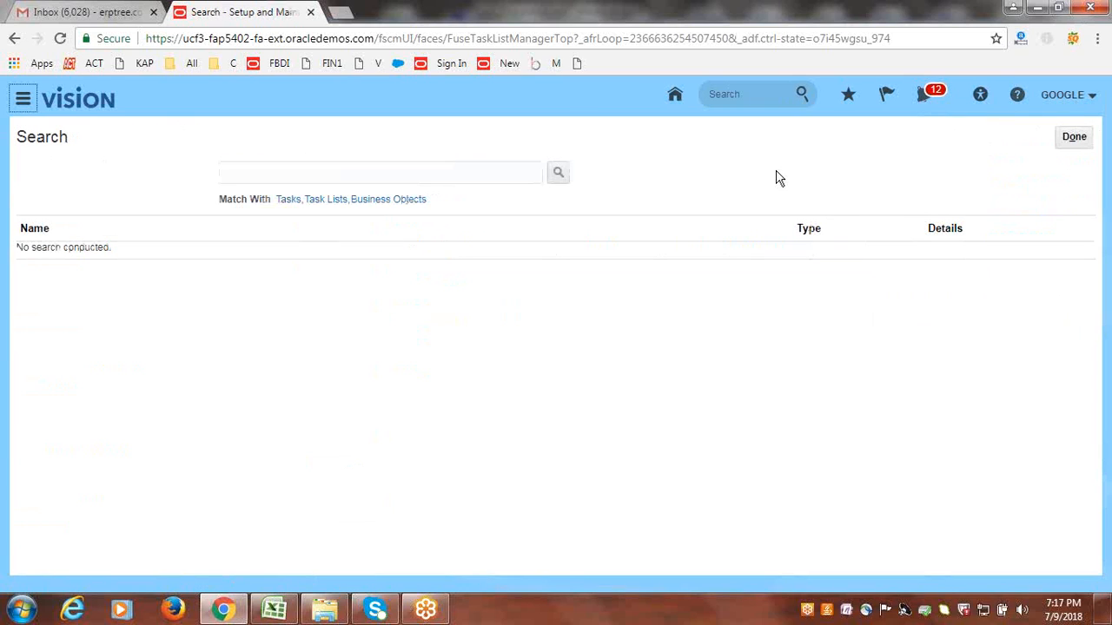
click(475, 178)
text(chart of accounts value)
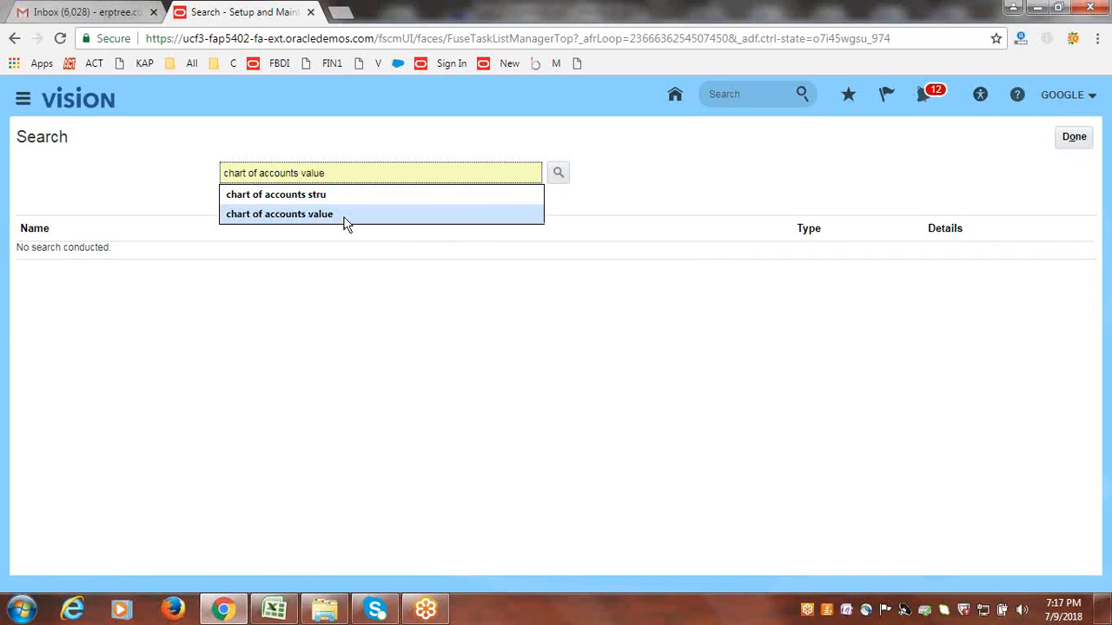
click(345, 223)
click(559, 173)
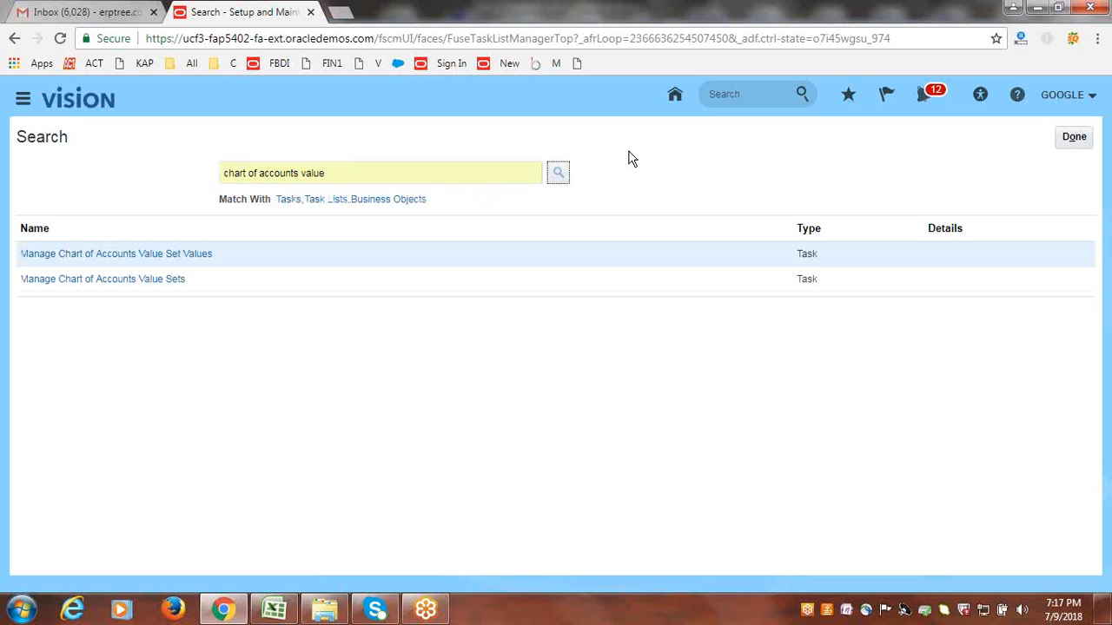
click(118, 283)
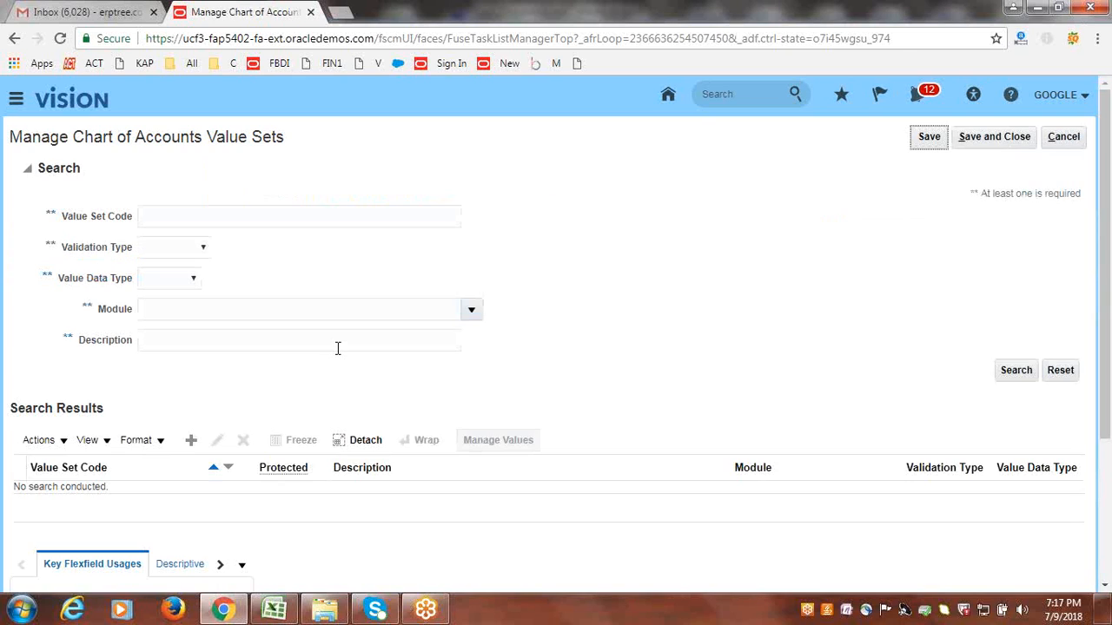
Step: Search value sets by code 'Google' and open the Googleinc Company values
click(313, 216)
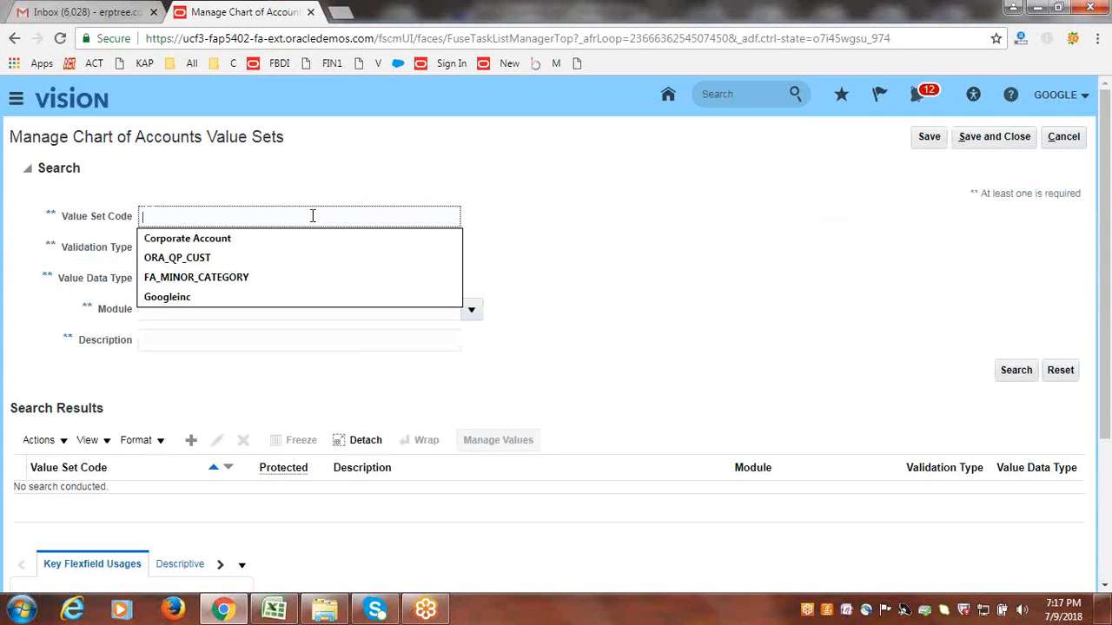
text(Goo)
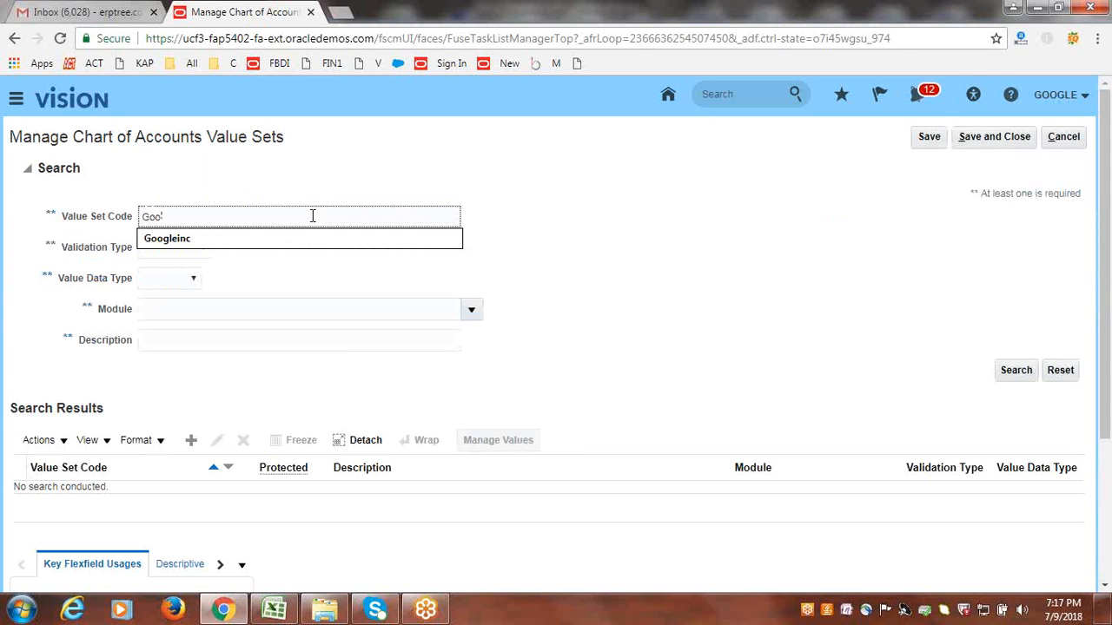
text(gle A)
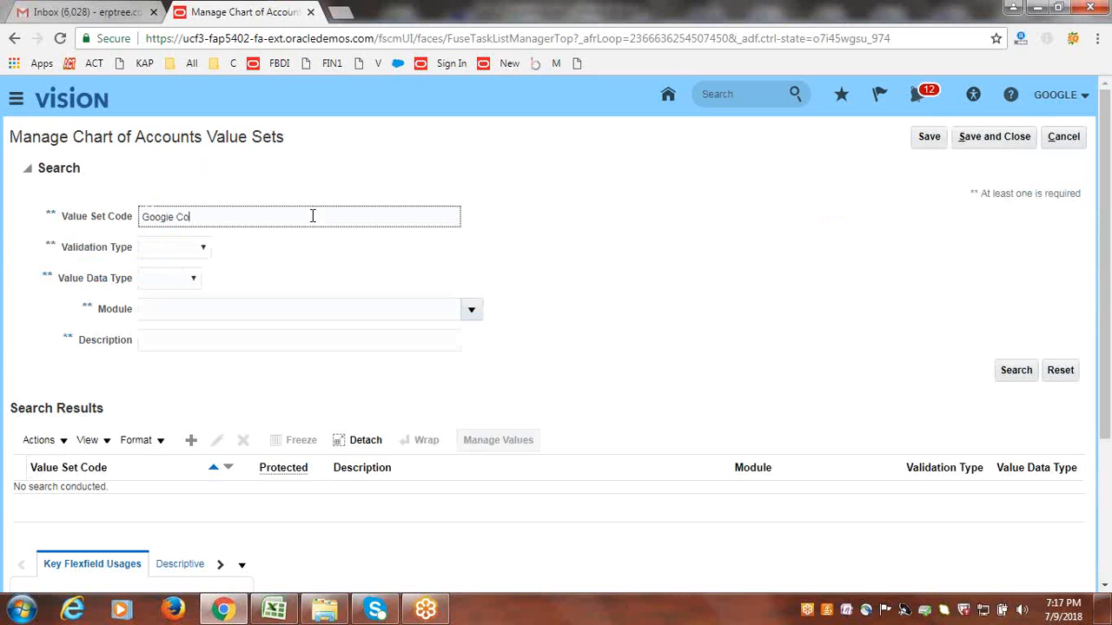
key(Return)
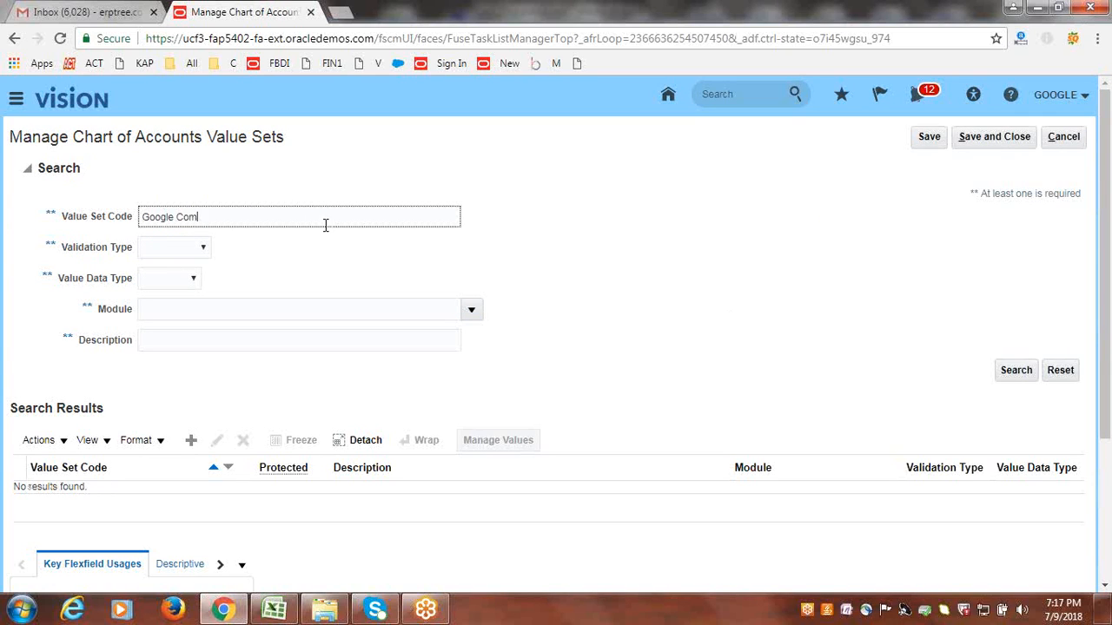
click(1018, 372)
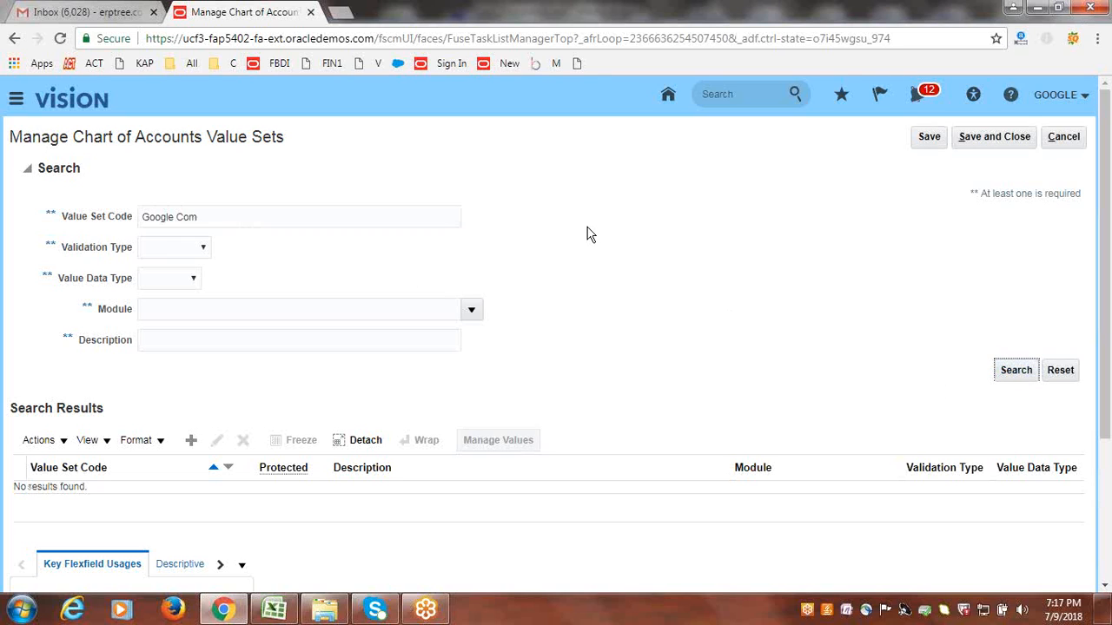
click(301, 214)
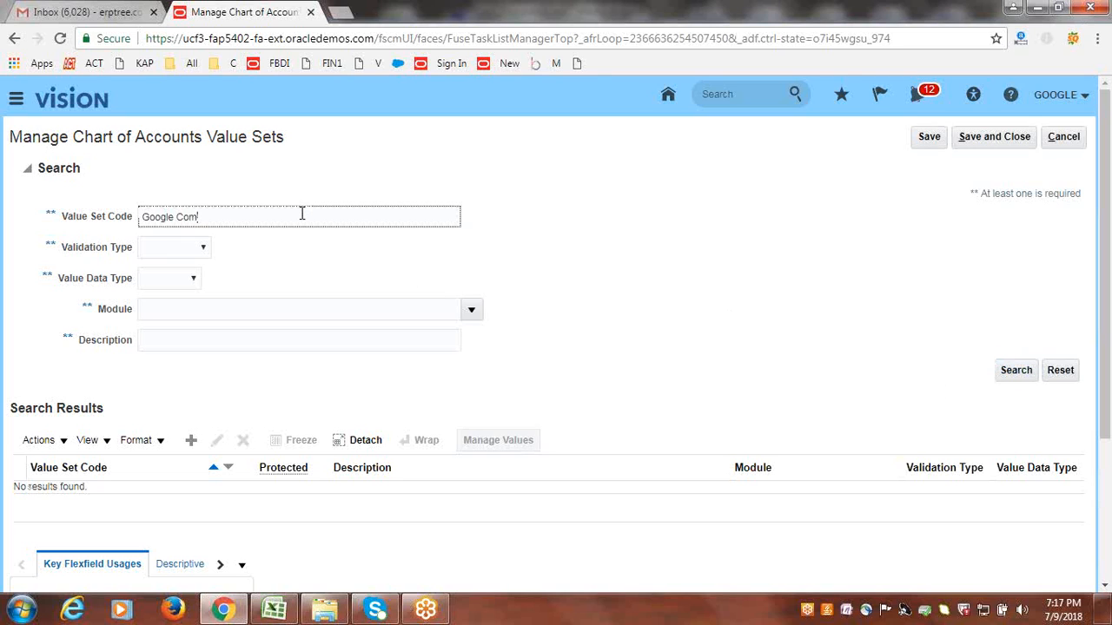
text(:)
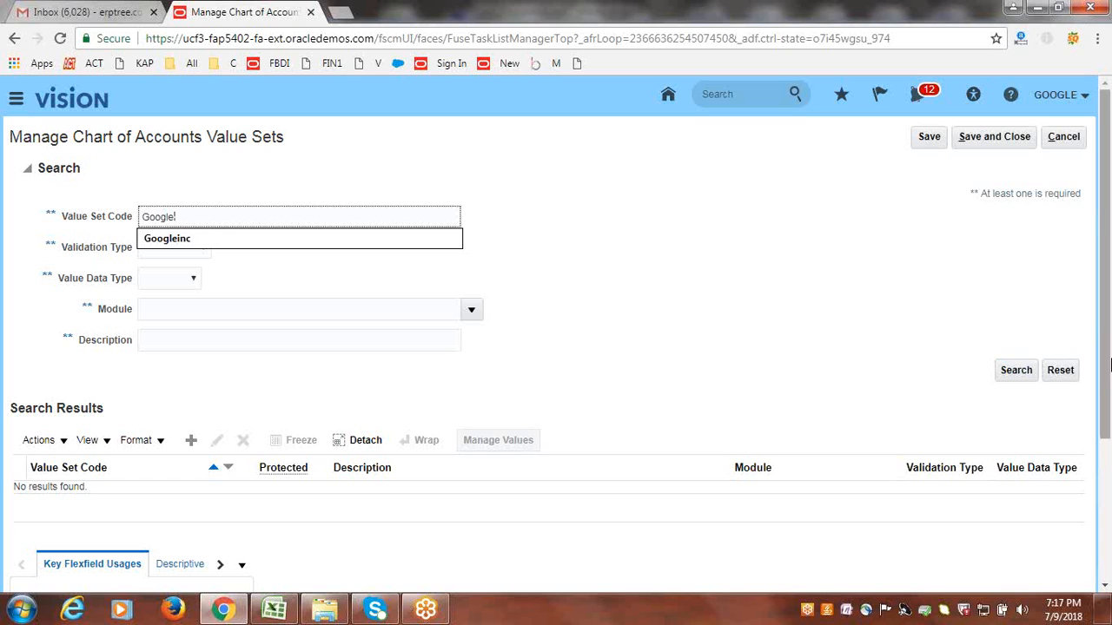
click(1012, 377)
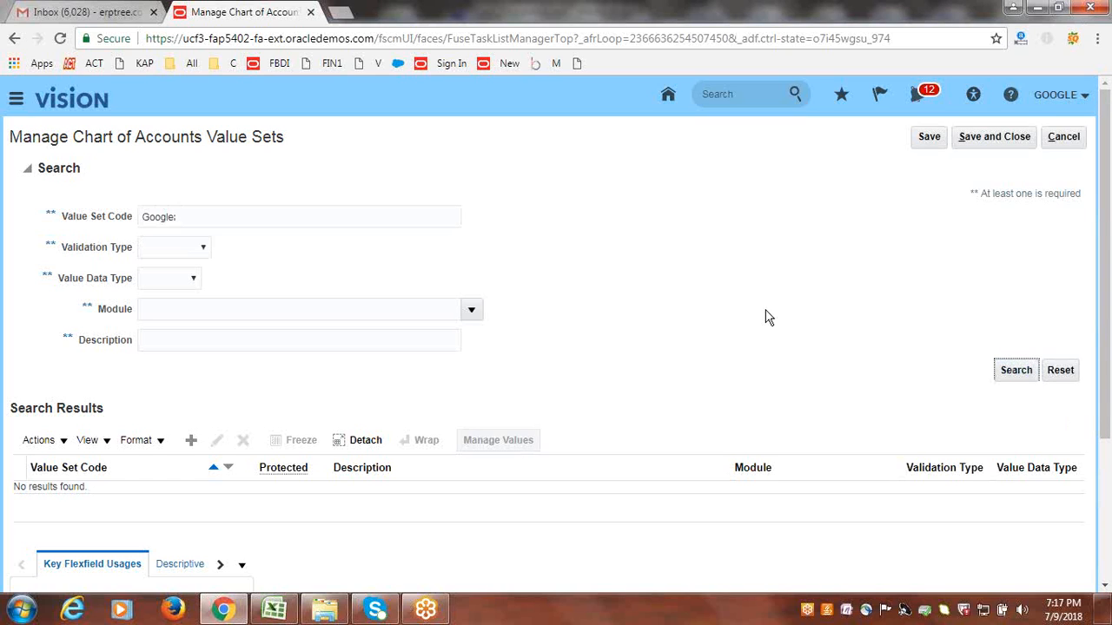
click(524, 441)
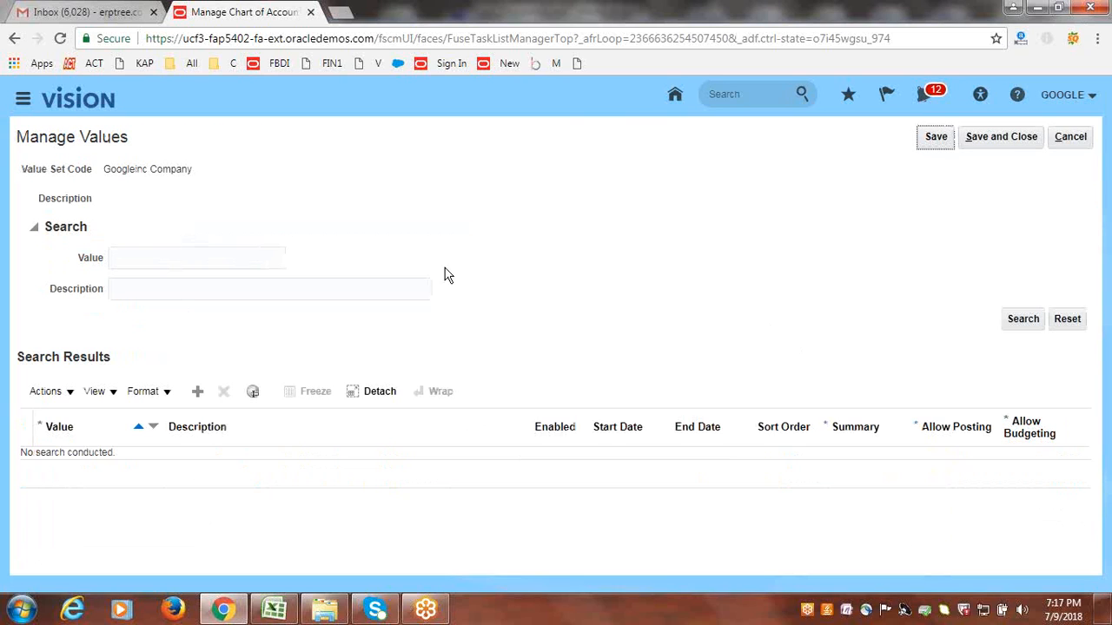
Step: Leave Googleinc Company's values and change the code criterion to 'Company Google'
click(1075, 139)
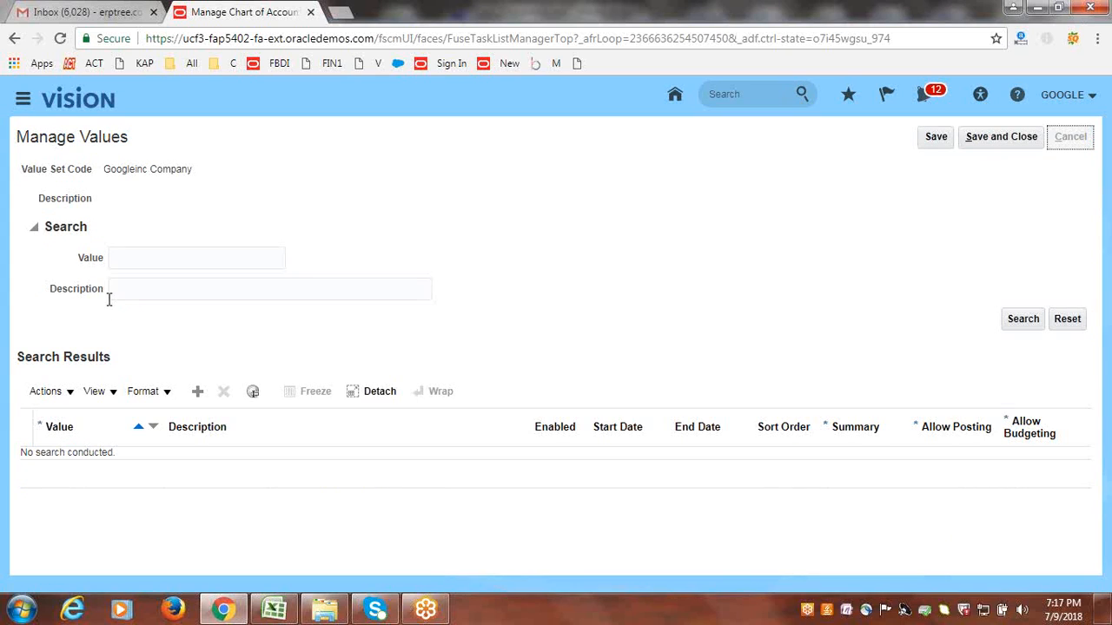
click(211, 218)
double_click(200, 214)
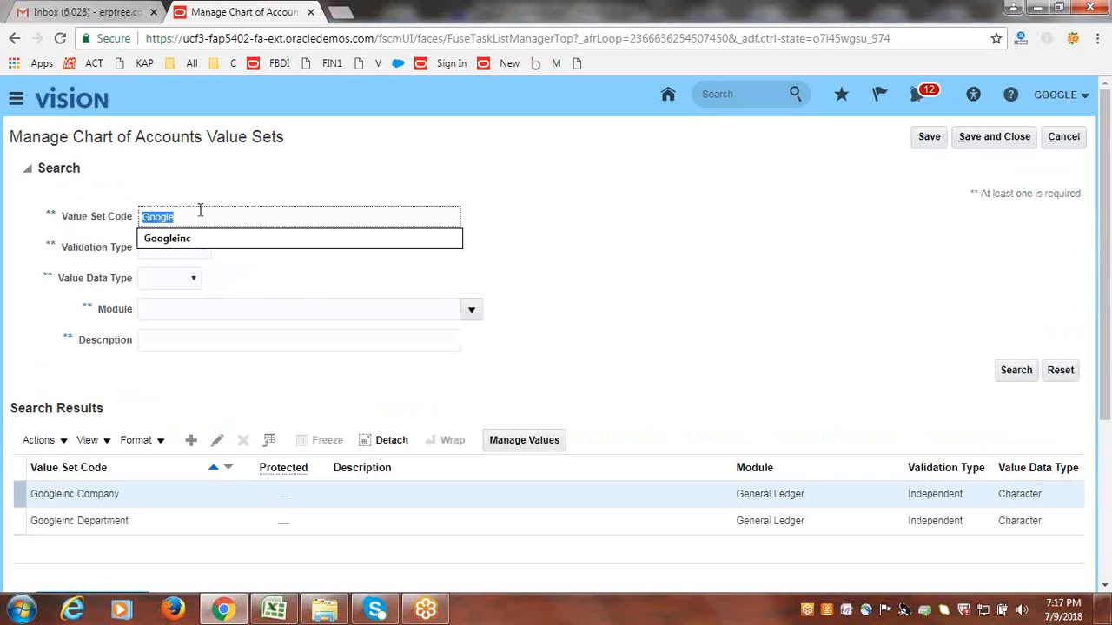
text(Company)
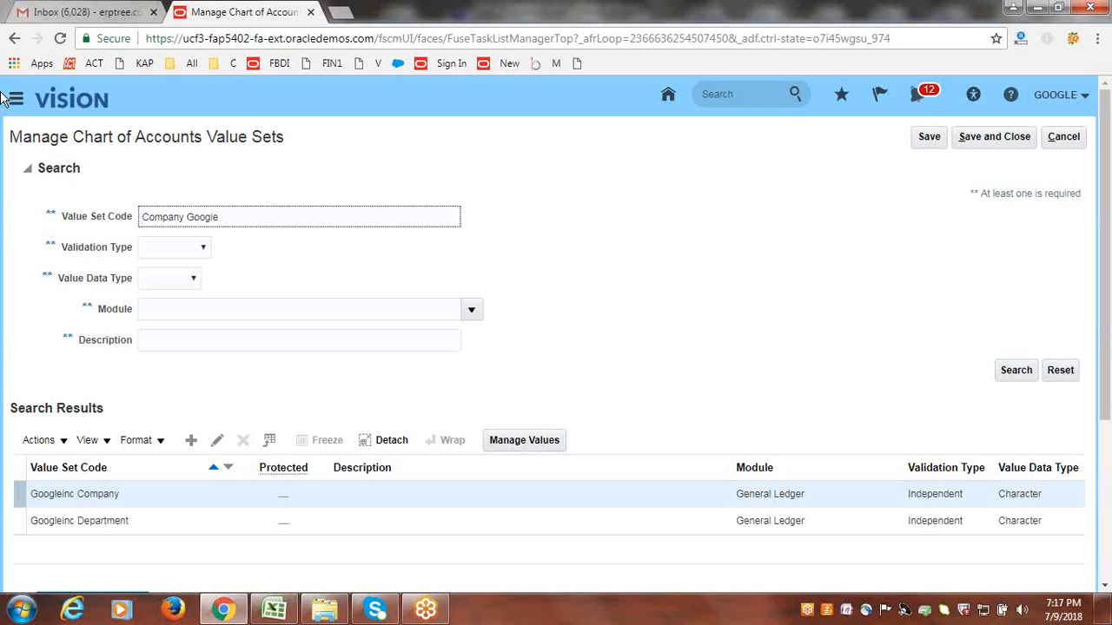
Step: Browse the Company Google values, then open the value set (security on, max length 4) for editing
click(1032, 374)
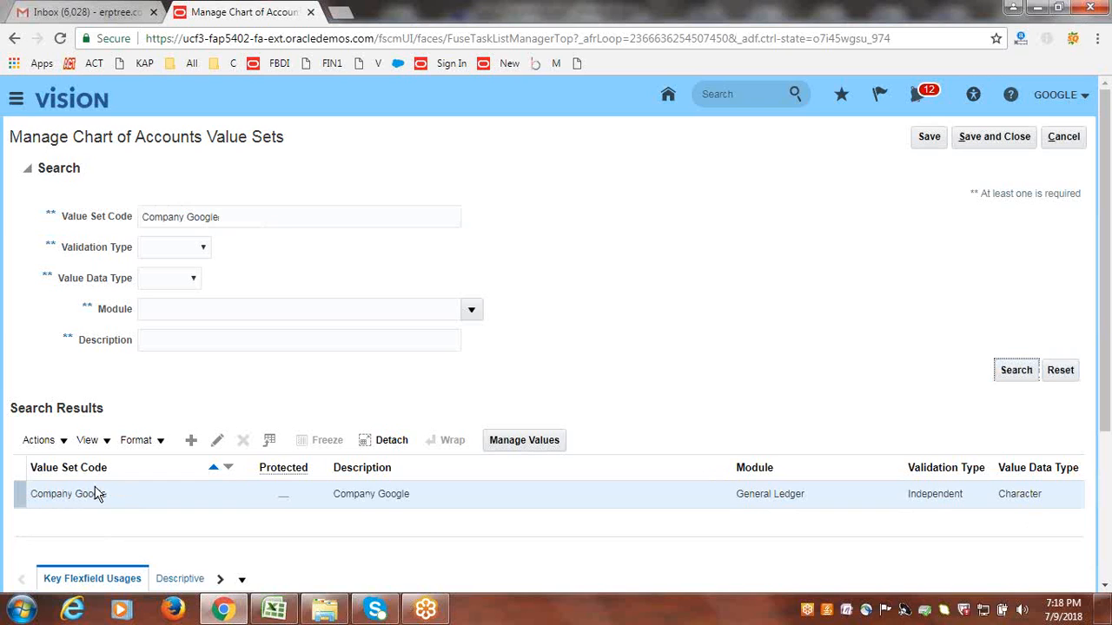
click(521, 444)
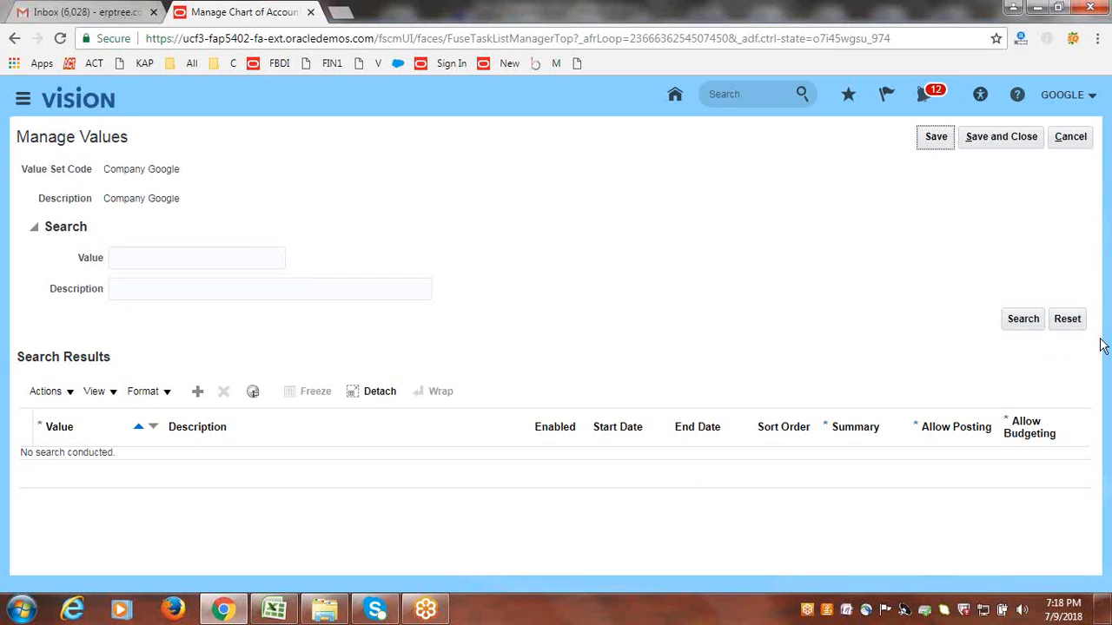
click(1024, 321)
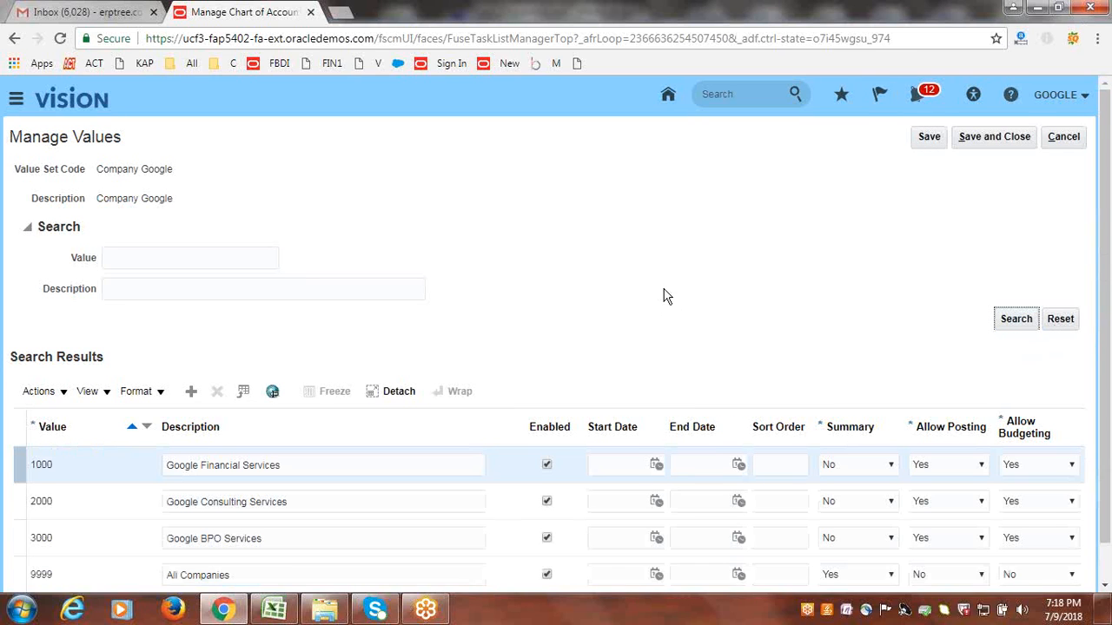
scroll(656, 300, down, 1)
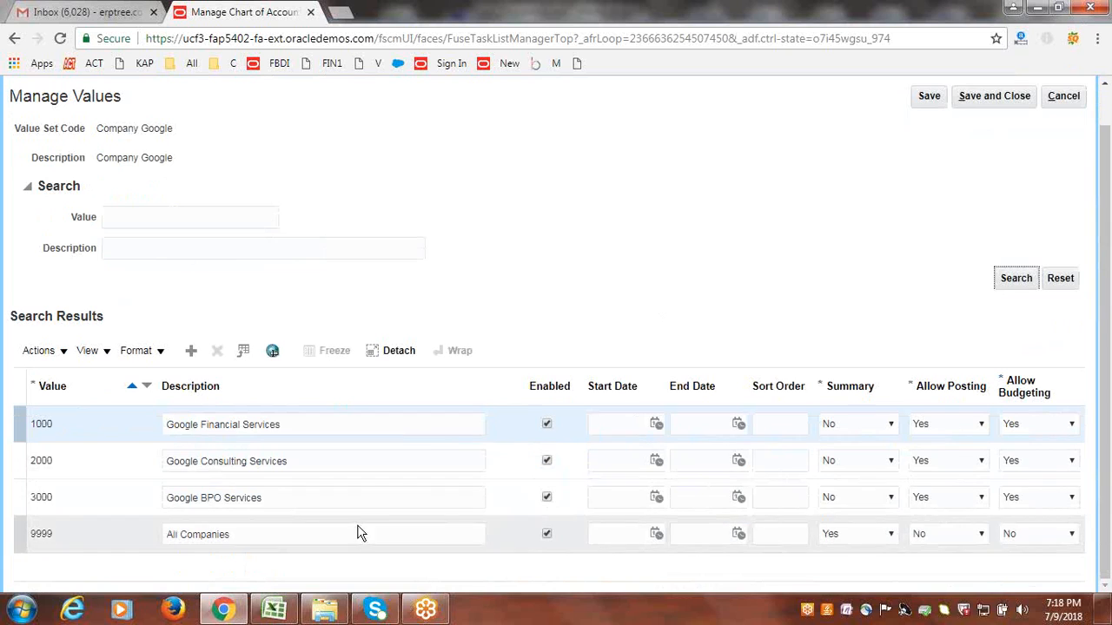
click(1063, 97)
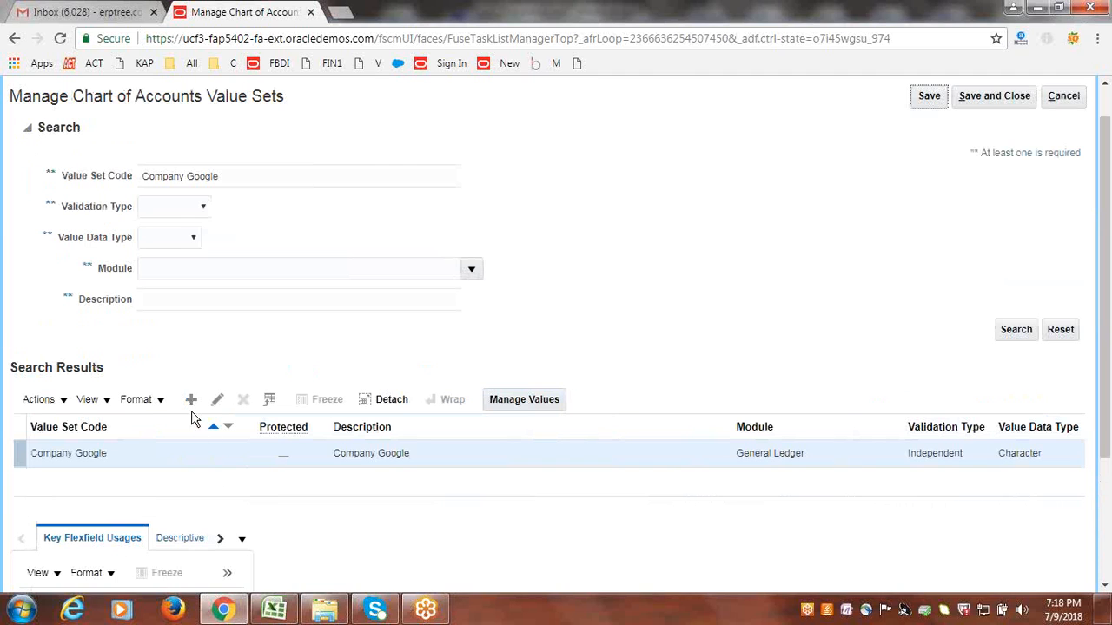
click(217, 399)
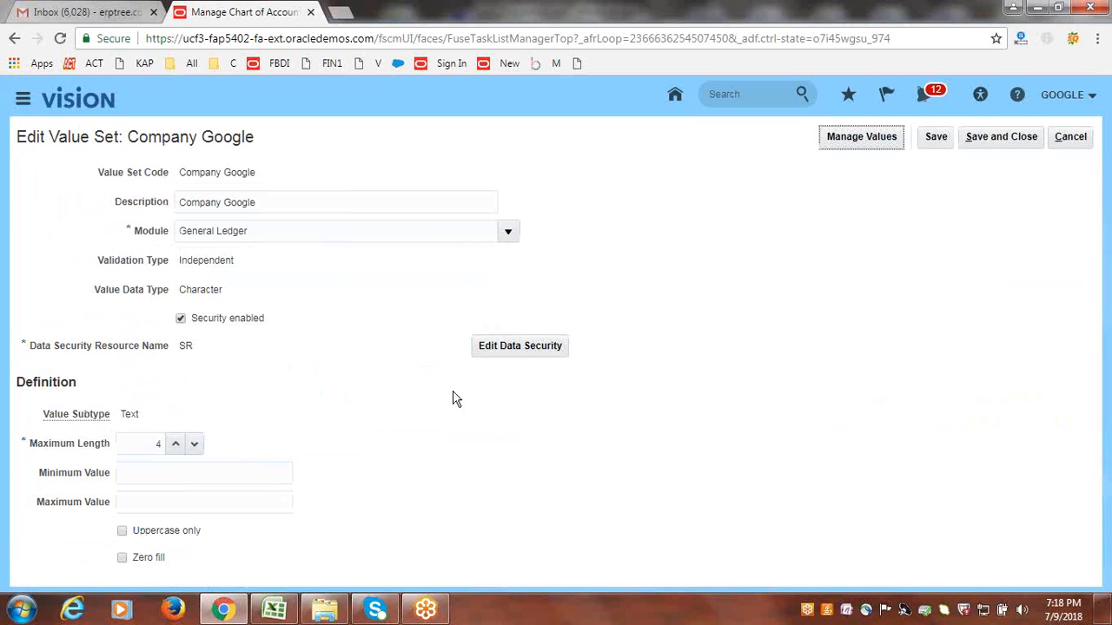
Step: Uncheck Security enabled on Company Google and confirm Save and Close
click(180, 319)
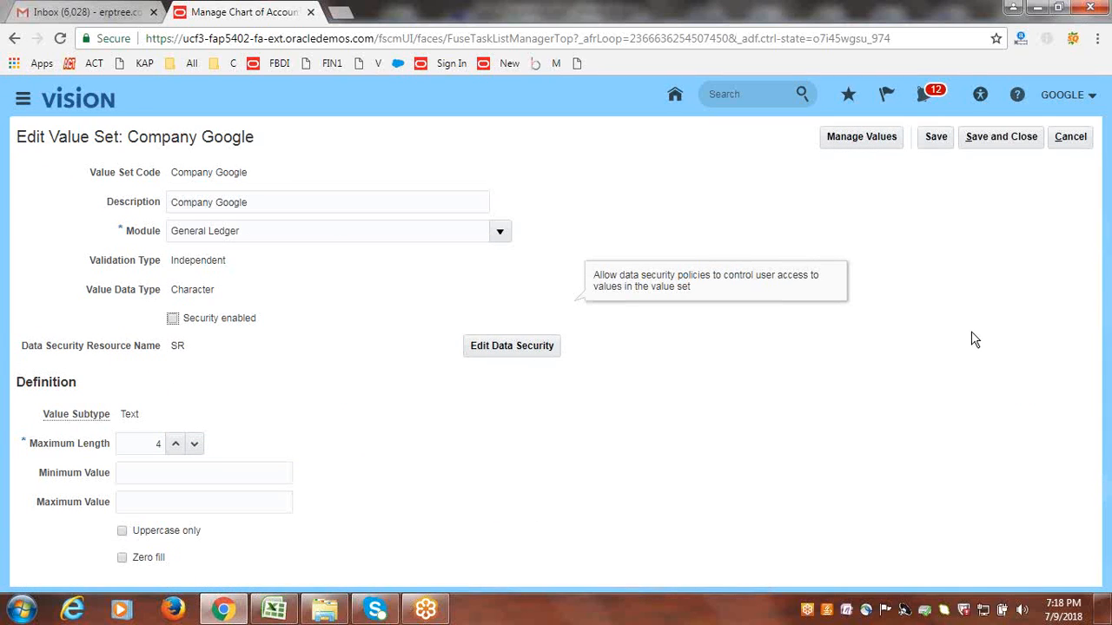
click(1003, 136)
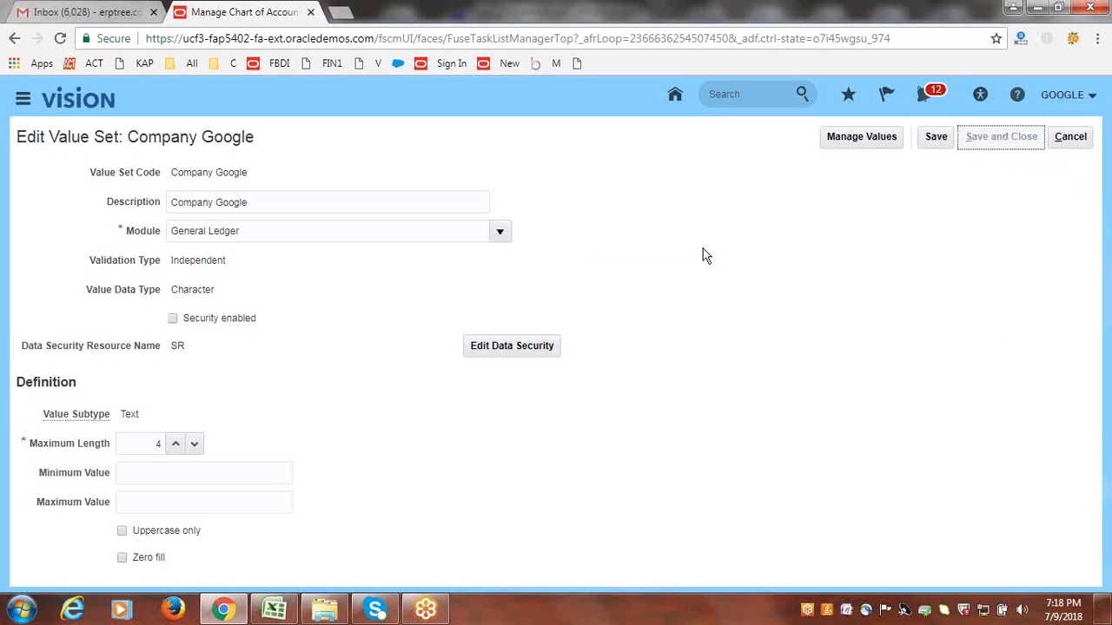
click(1011, 137)
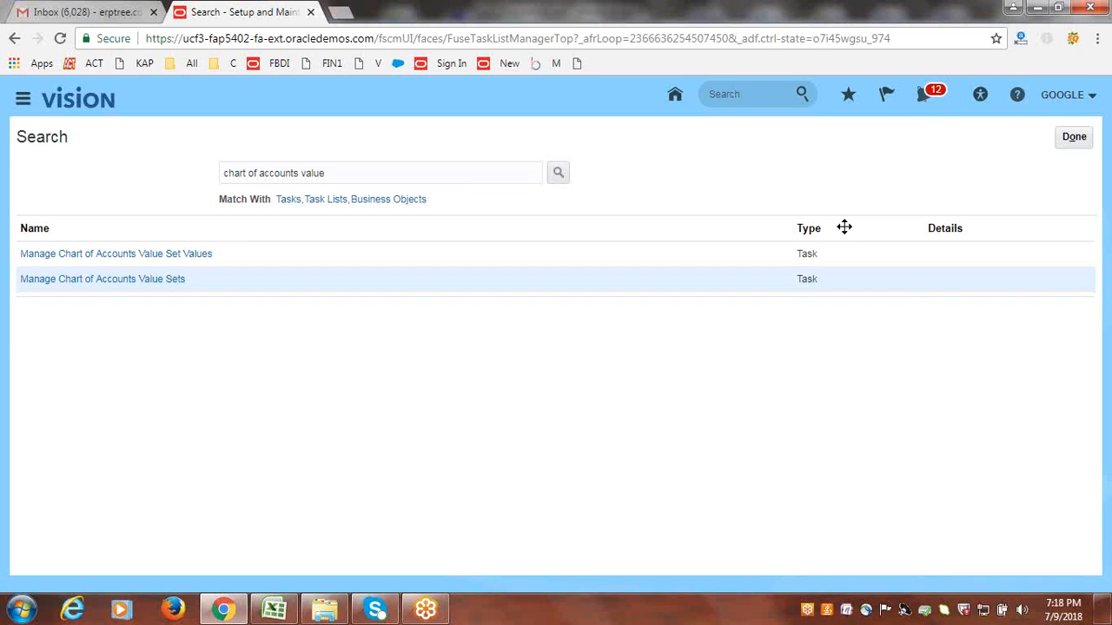
Step: Search setup tasks for 'chart of accounts stru' and open Manage Chart of Accounts Structures
click(368, 170)
triple_click(367, 170)
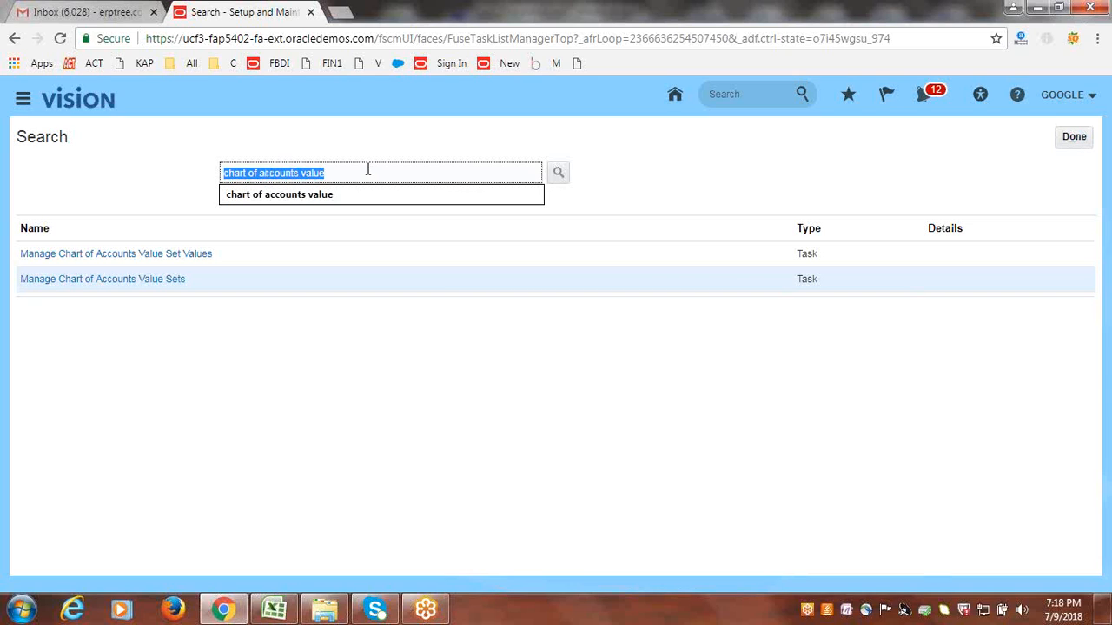
click(368, 170)
key(BackSpace)
key(BackSpace)
key(BackSpace)
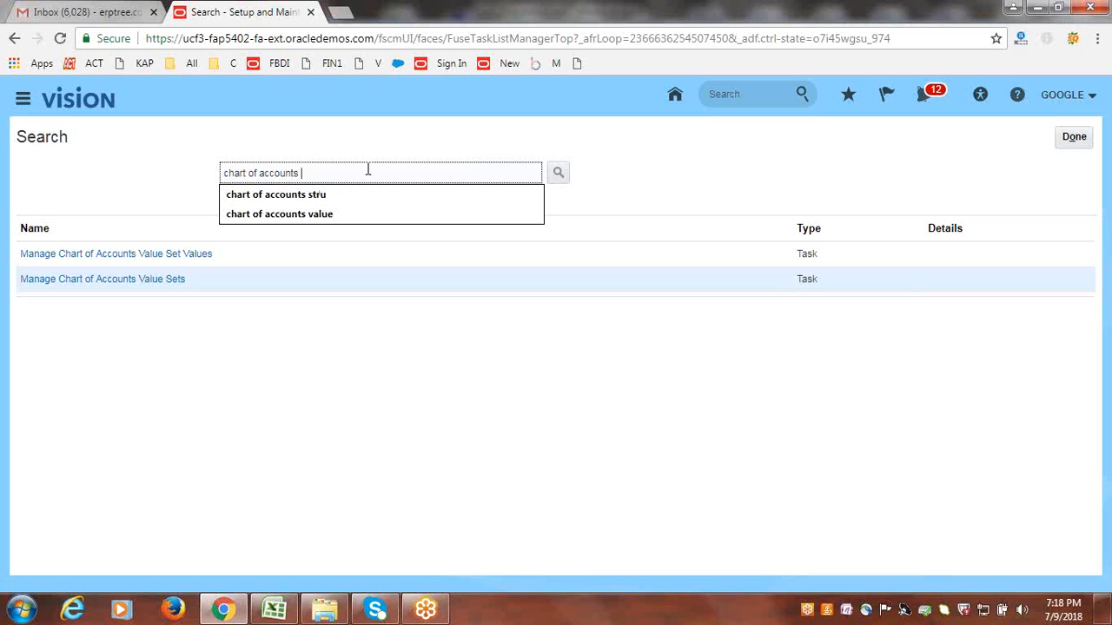
click(345, 196)
click(556, 175)
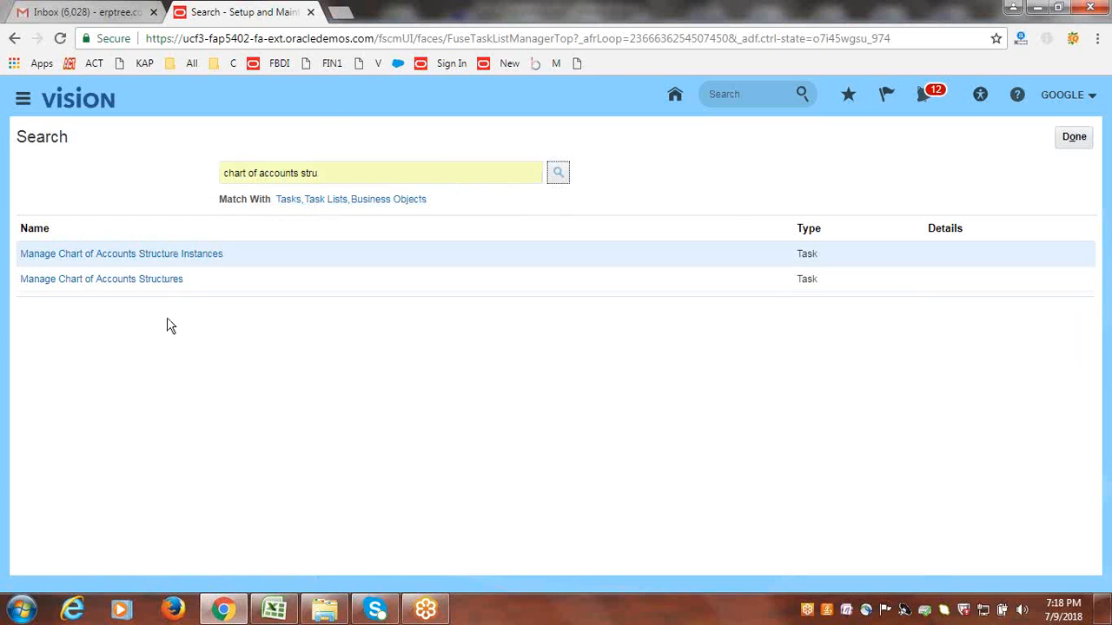
click(153, 280)
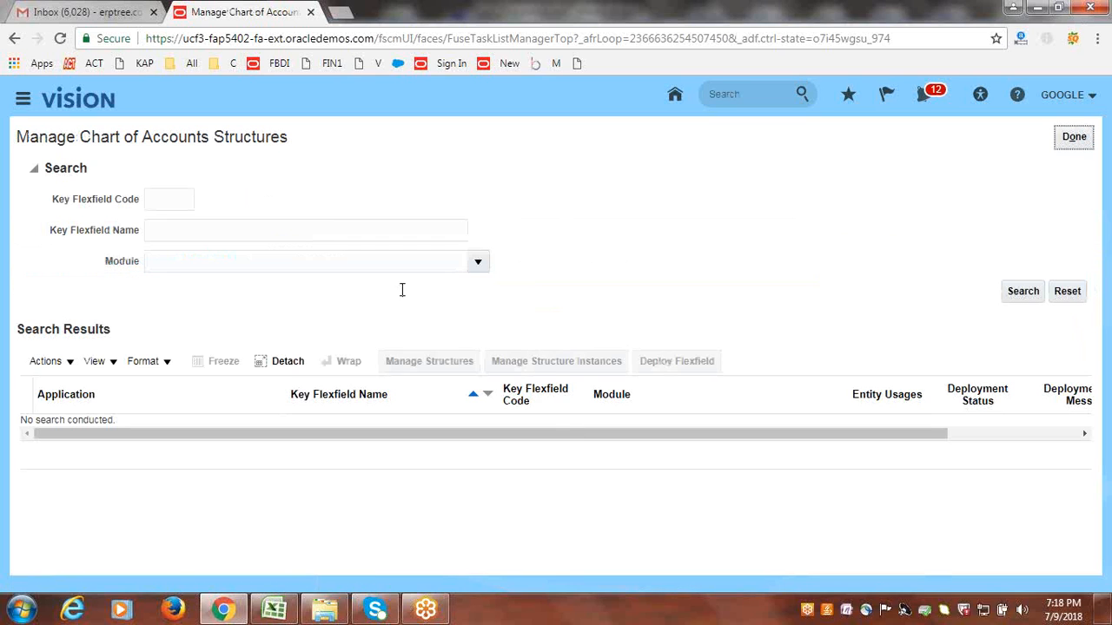
Step: Search key flexfields for 'Acc' and deploy the GL# Accounting Flexfield
click(271, 227)
click(224, 256)
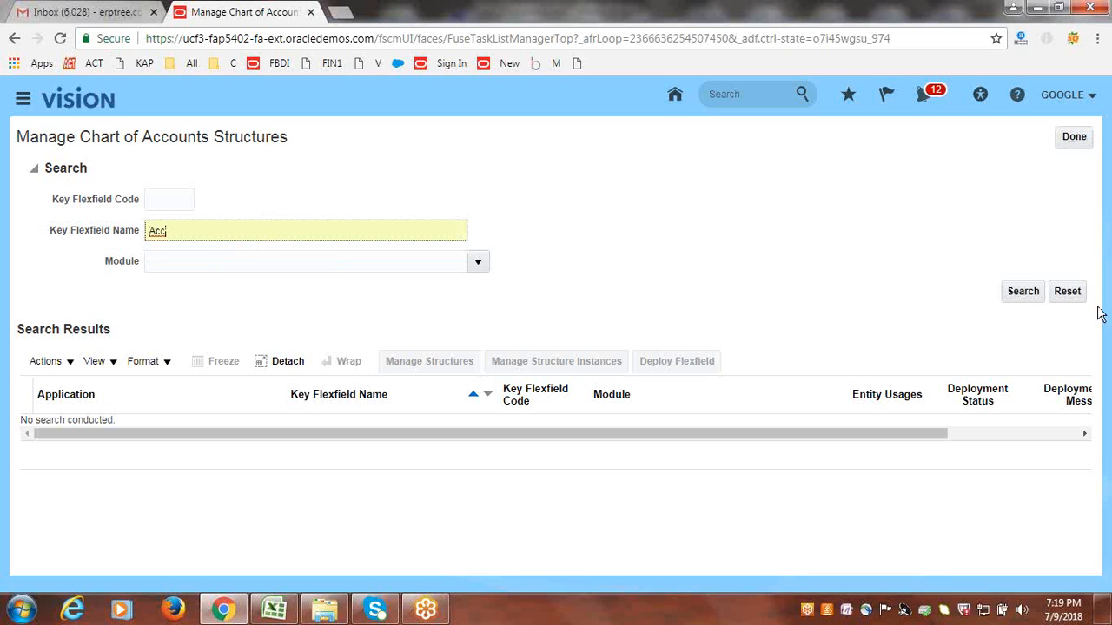
click(1033, 290)
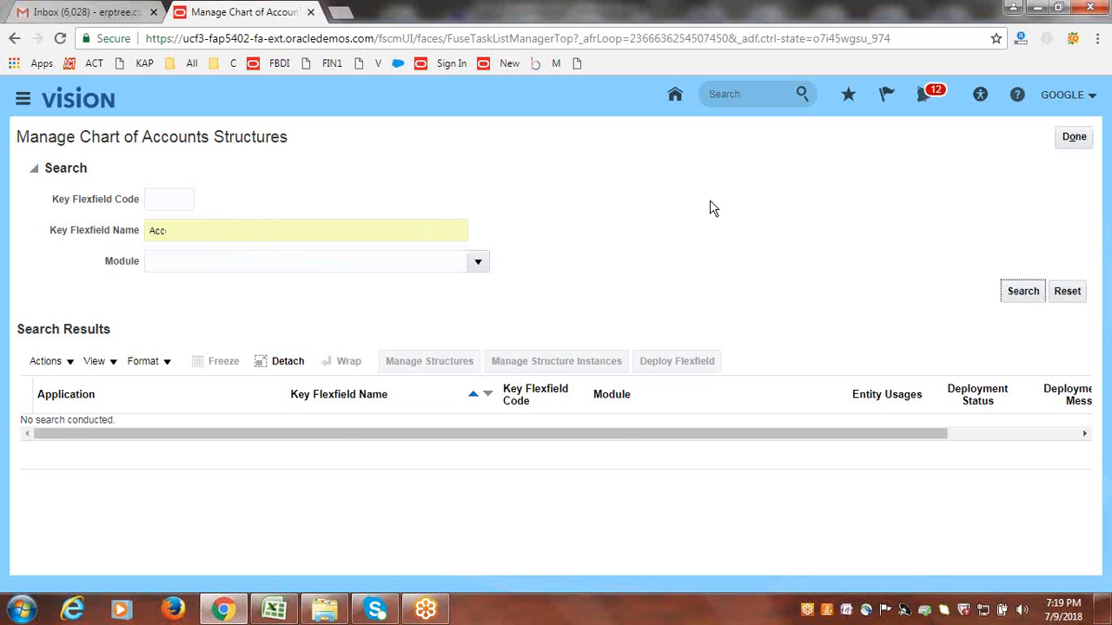
click(692, 363)
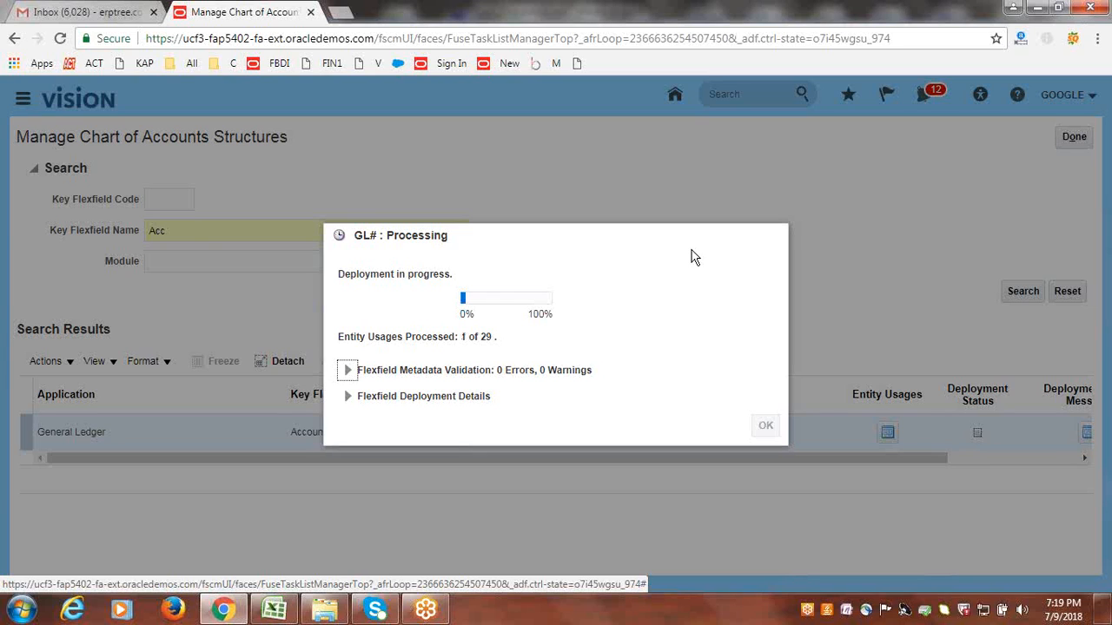
click(274, 610)
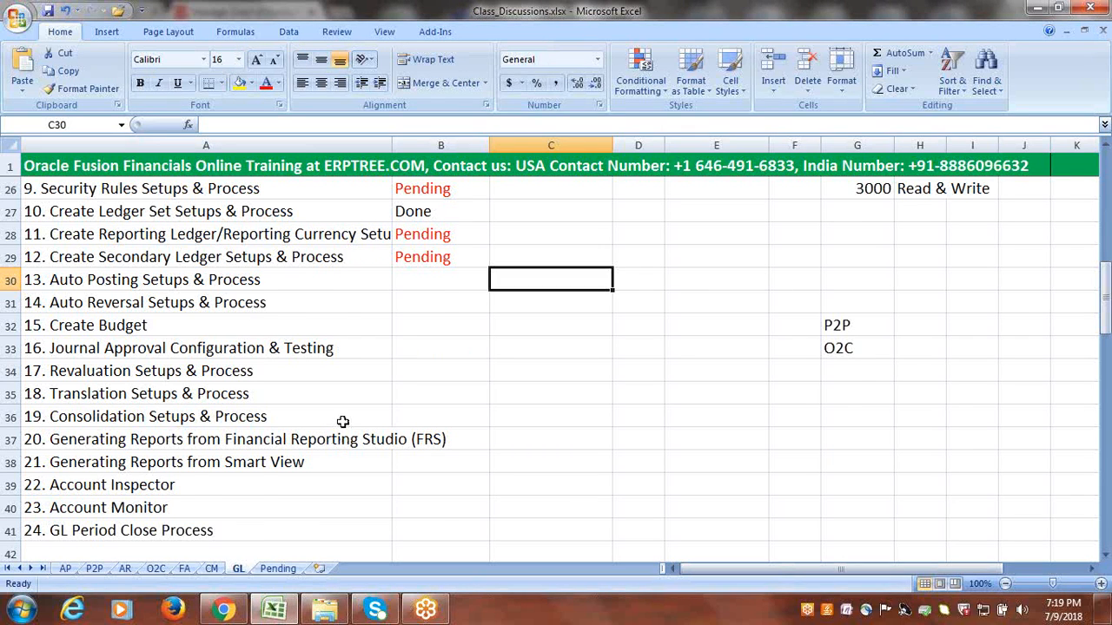
Step: Check the GL sheet in the Class_Discussions workbook, then return to the browser
scroll(343, 422, up, 1)
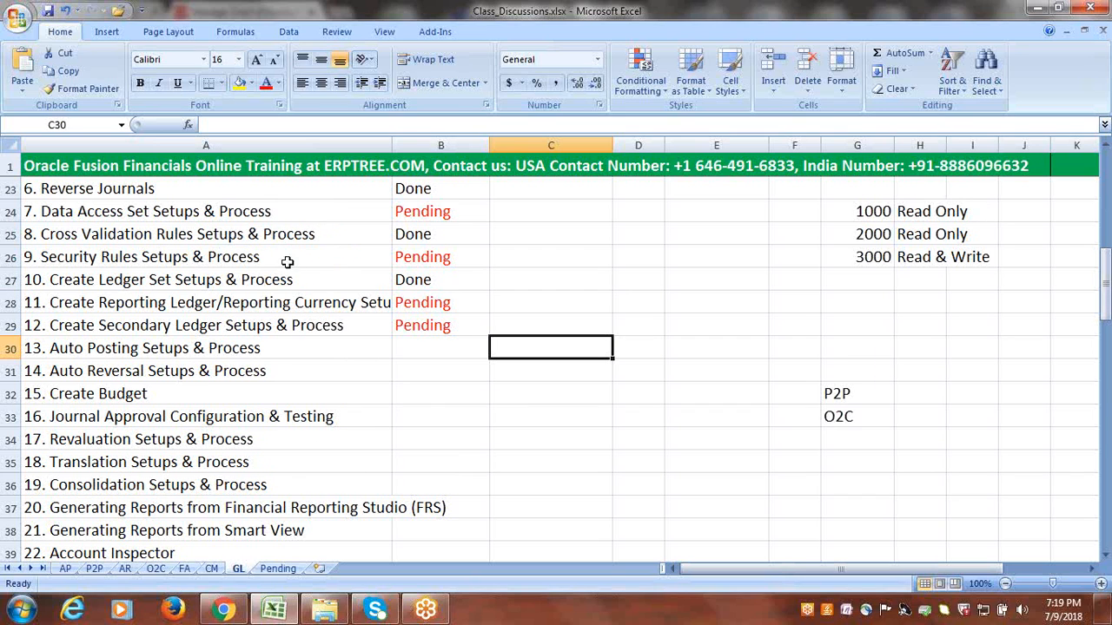
click(223, 611)
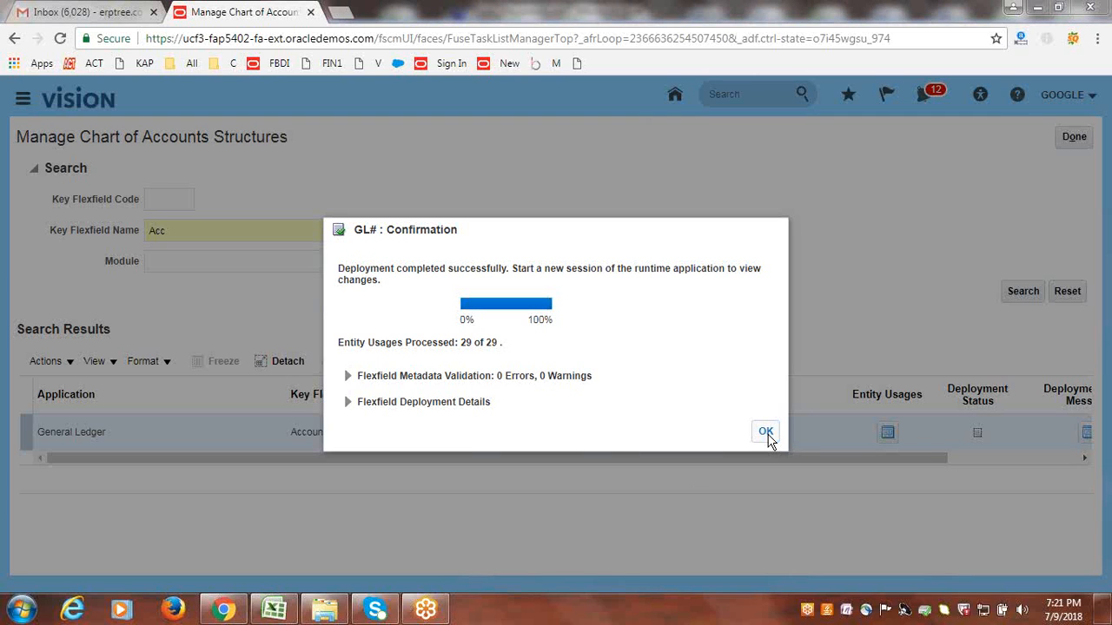
Step: Acknowledge the flexfield deployment and exit the structures and task search pages back to Journals
click(766, 434)
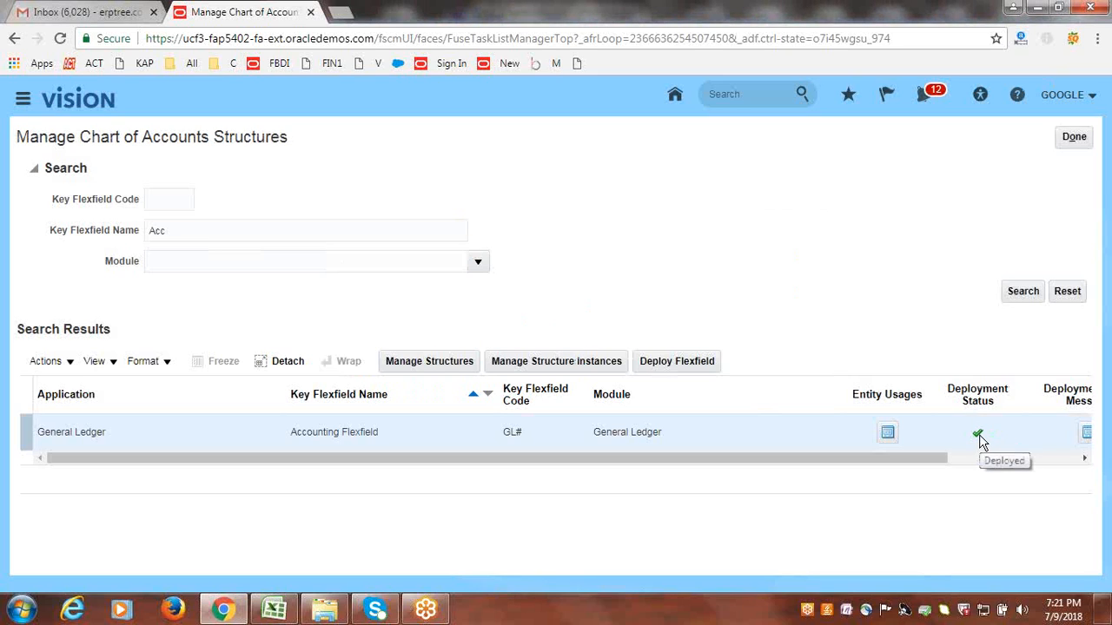
click(1073, 137)
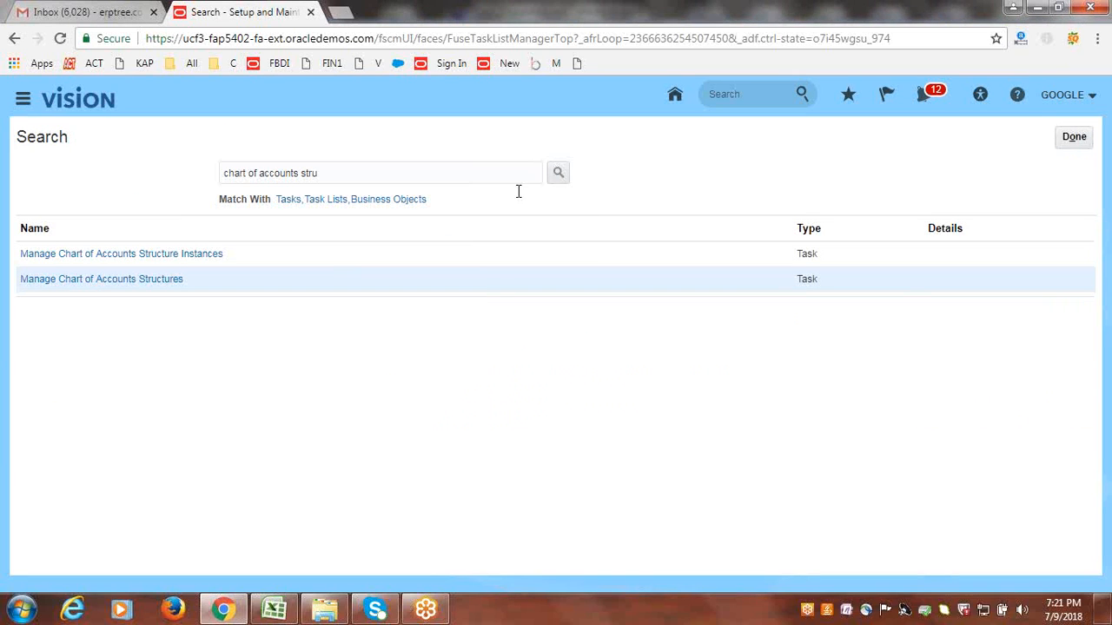
click(1077, 139)
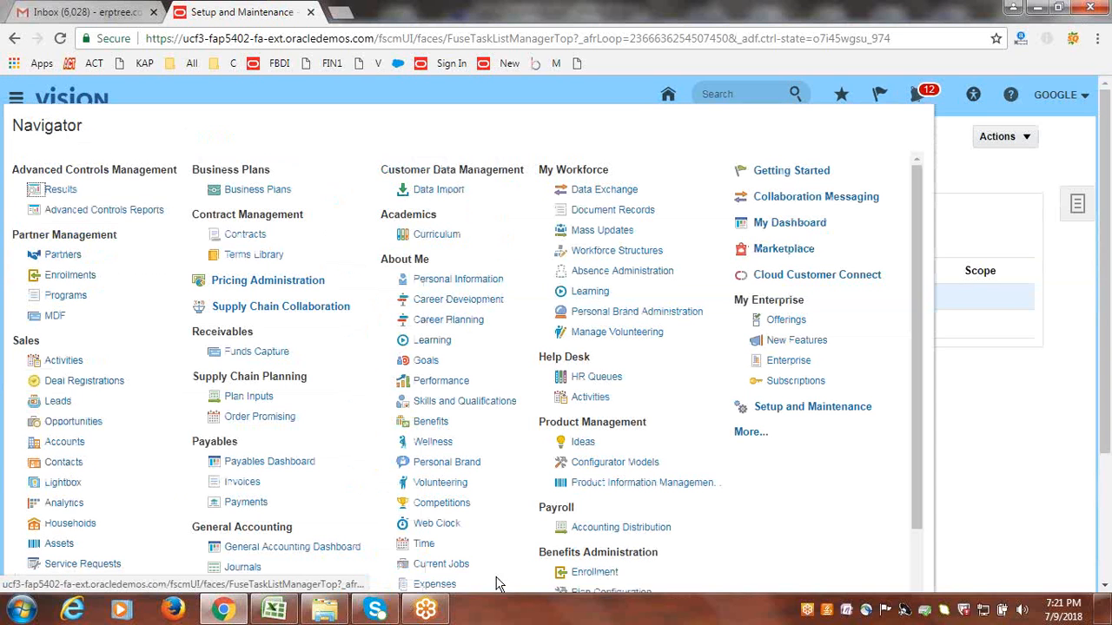
scroll(296, 502, down, 1)
scroll(296, 502, down, 2)
Step: Start a new journal from the Journals work area's Create Journal task
click(245, 404)
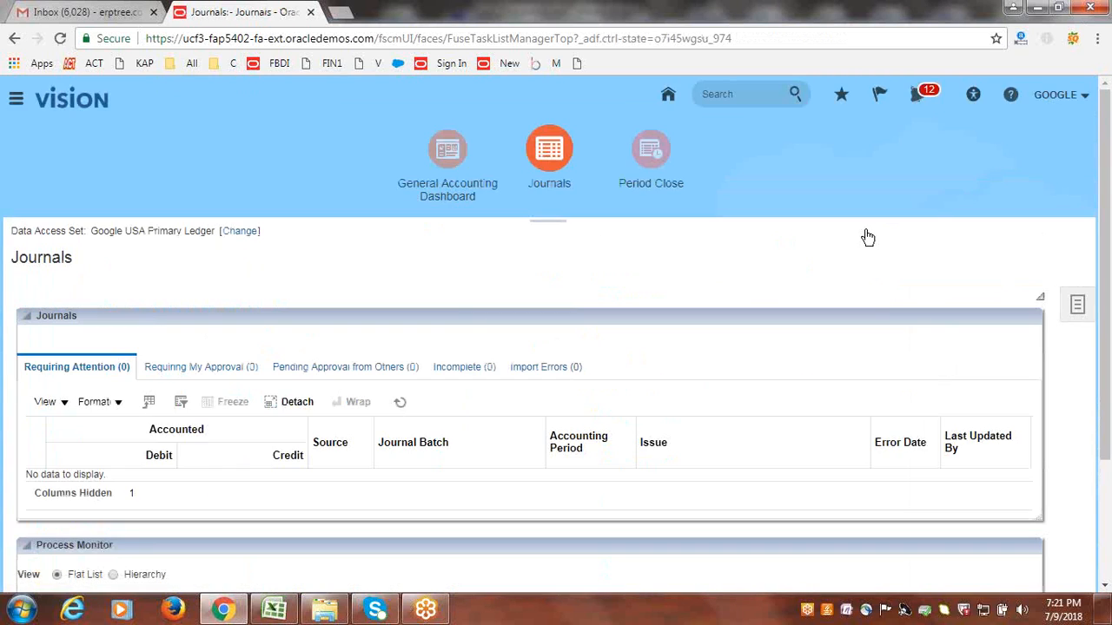
click(1077, 306)
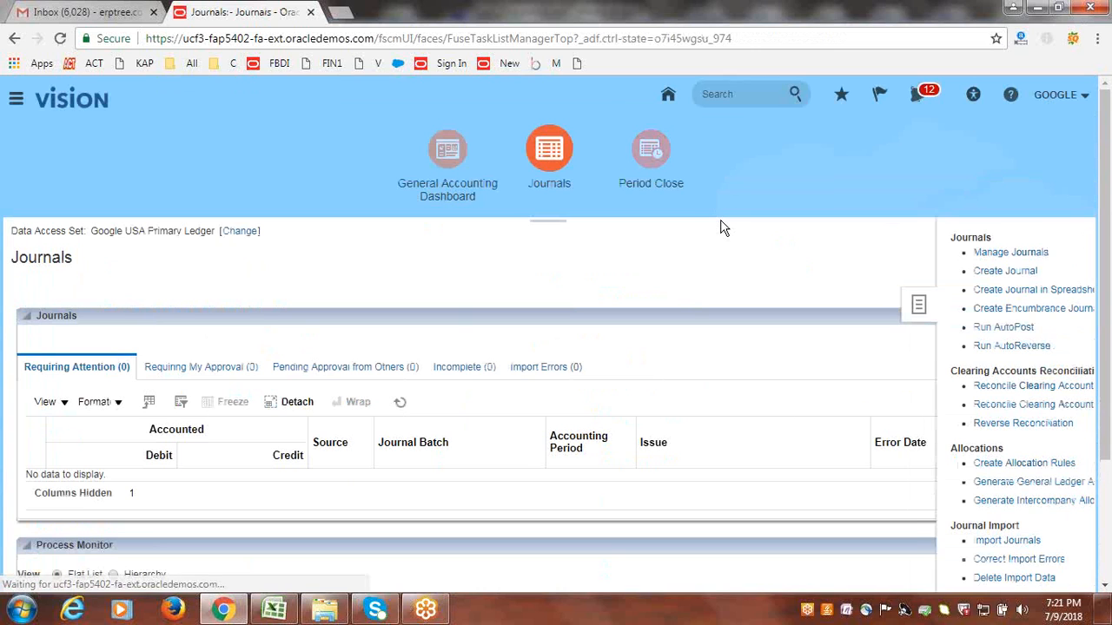
click(966, 276)
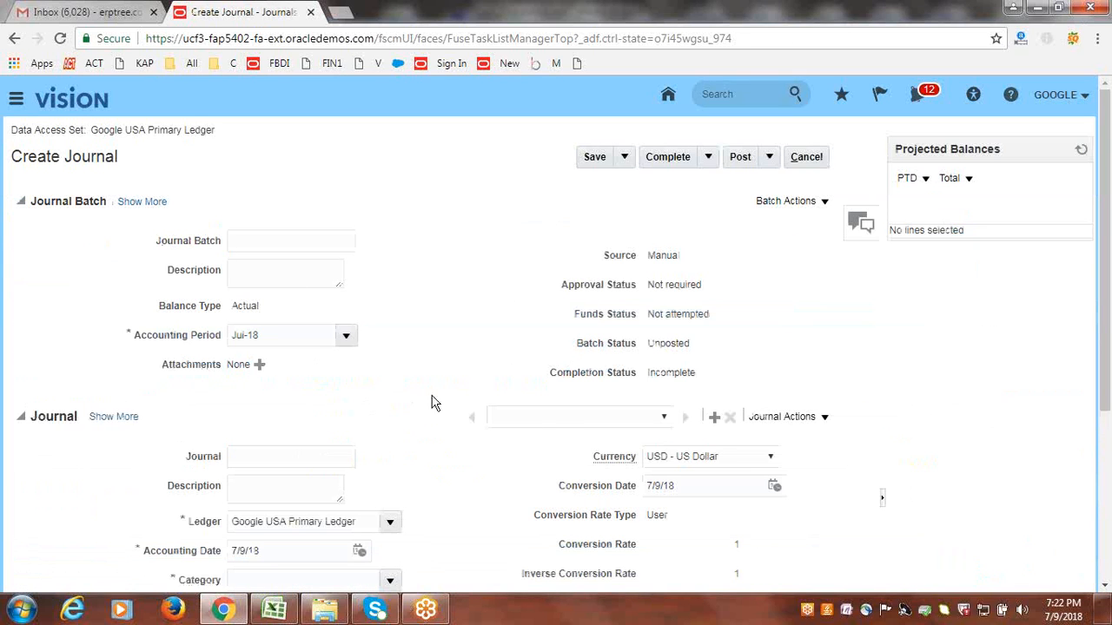
scroll(519, 379, down, 2)
Step: Name the journal 'Adjustment' and set its category to Adjustment
click(256, 290)
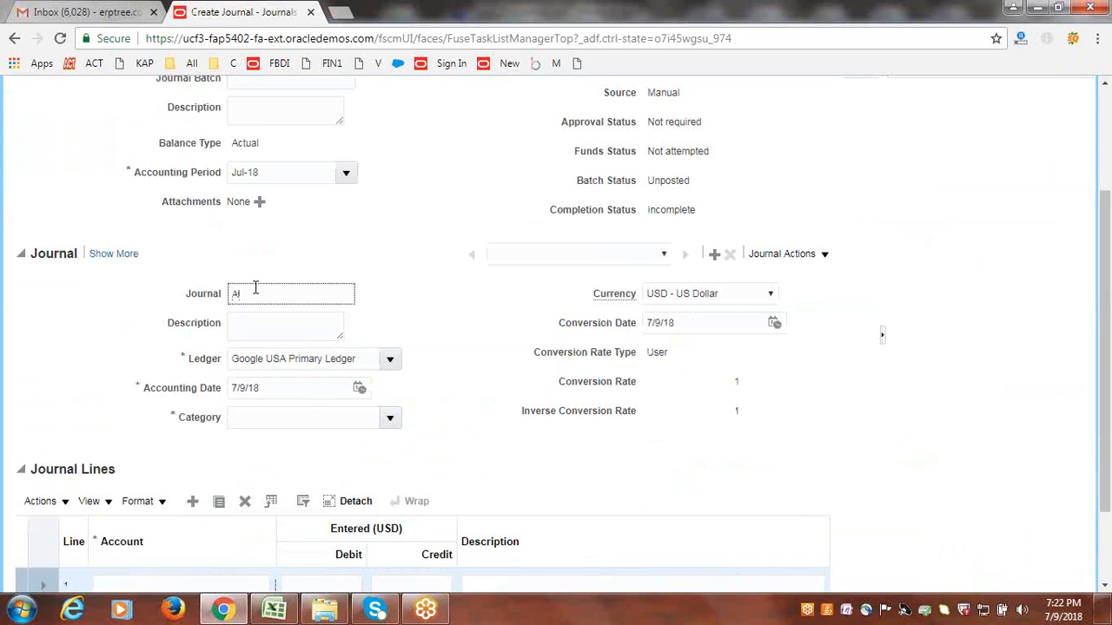
text(Adjustment)
key(Tab)
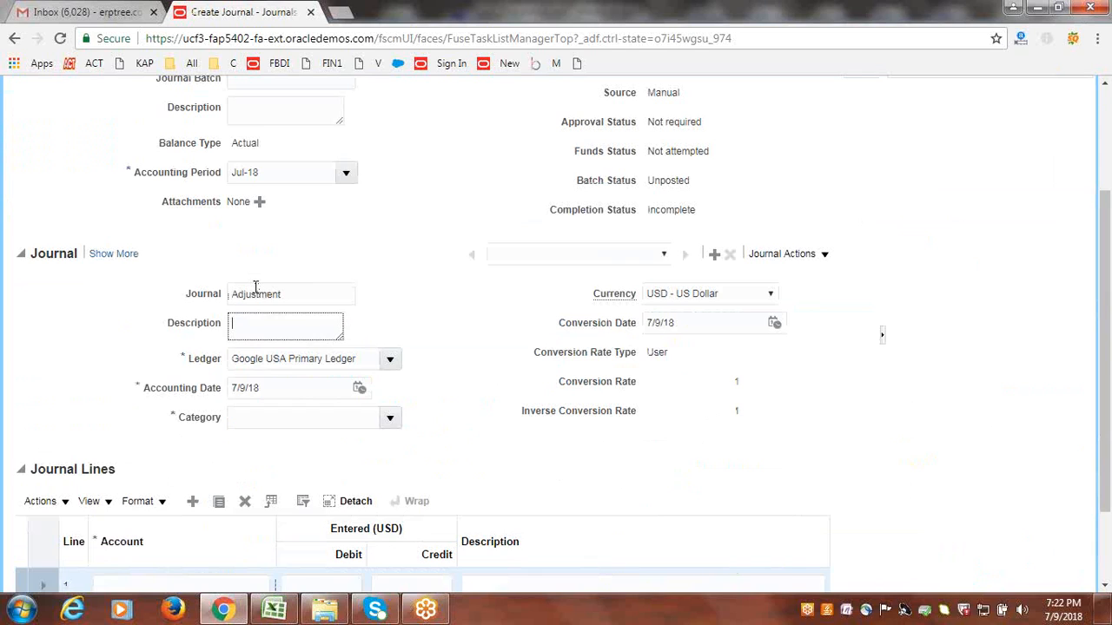
click(388, 419)
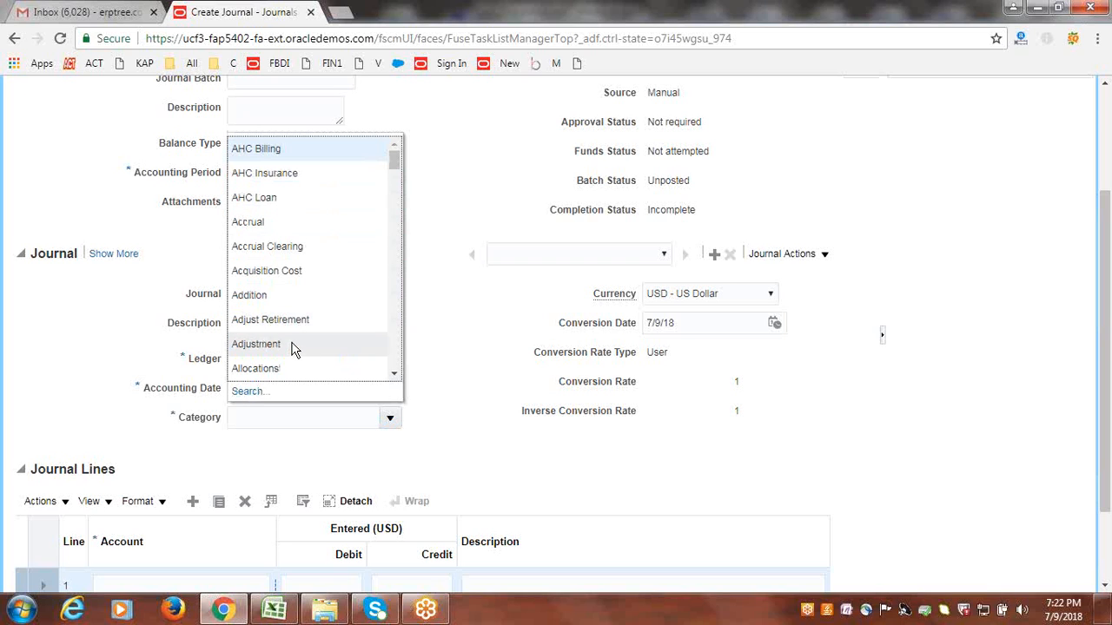
click(292, 348)
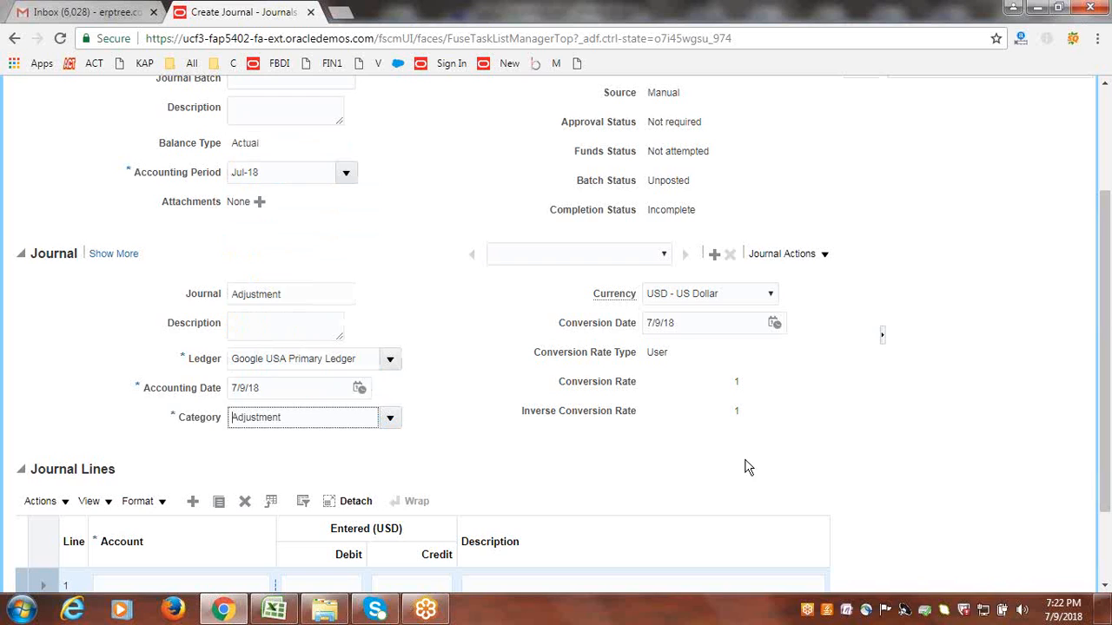
scroll(729, 459, down, 1)
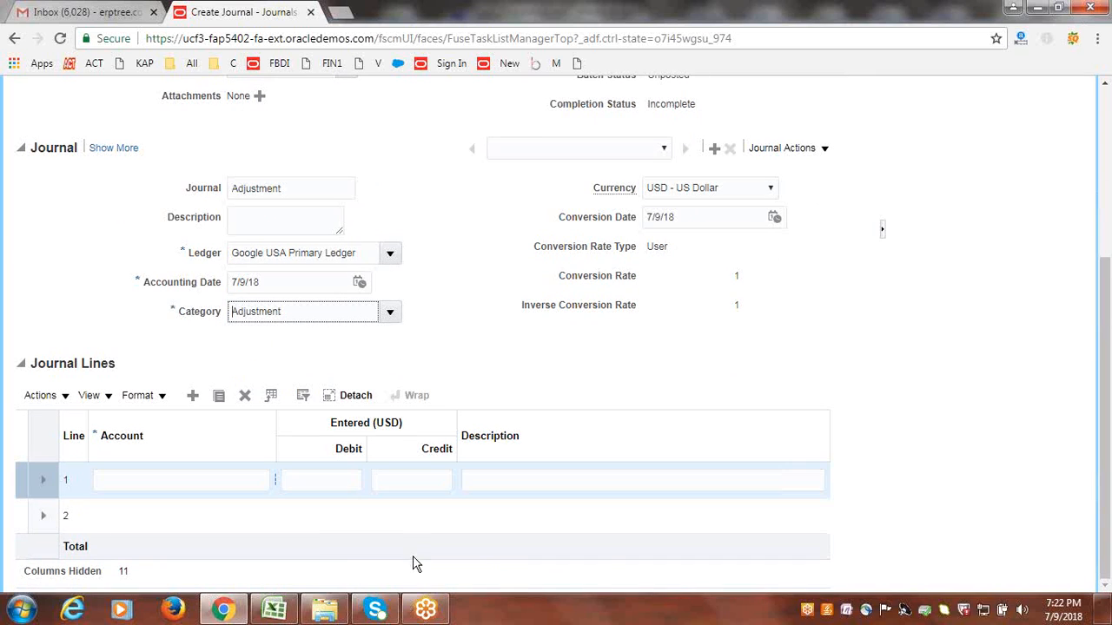
Step: Look up Company values for line 1's account, then close both windows without choosing one
click(275, 483)
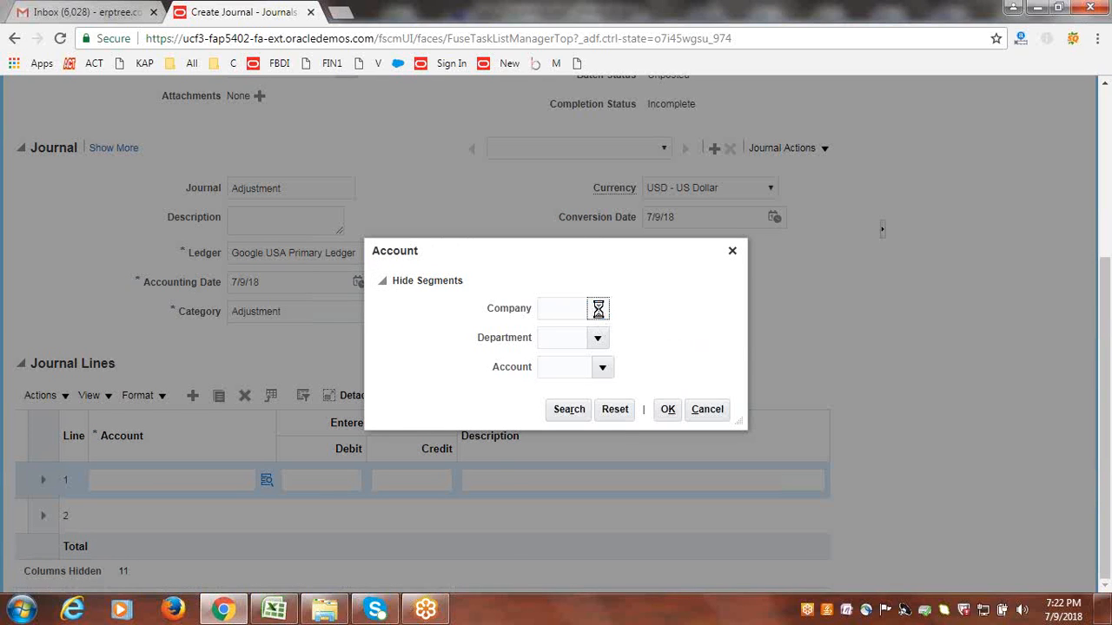
click(560, 332)
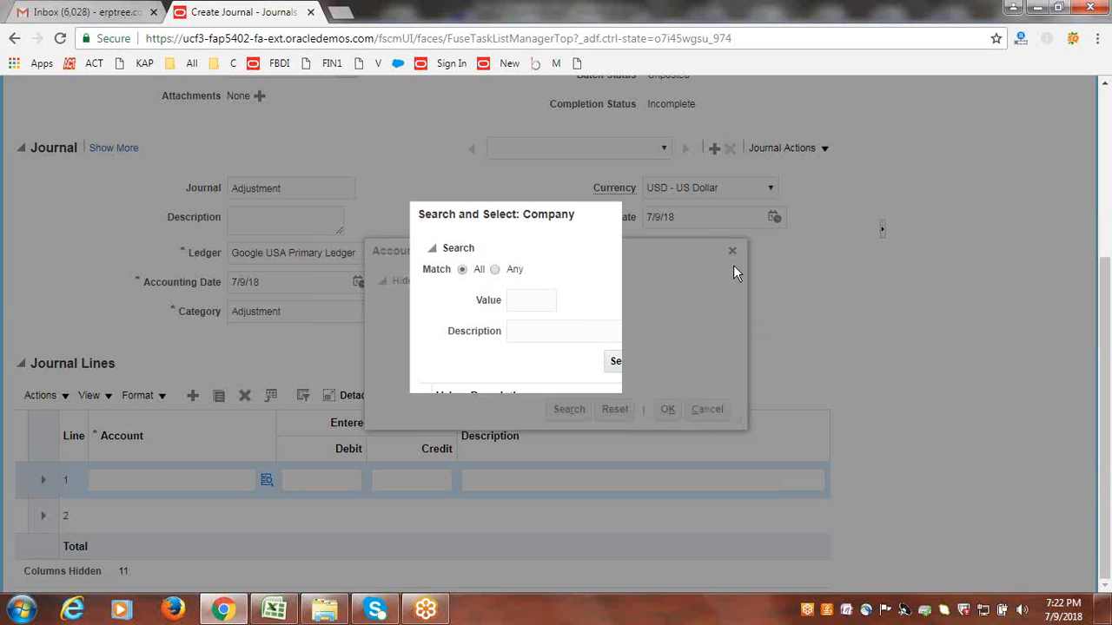
click(617, 363)
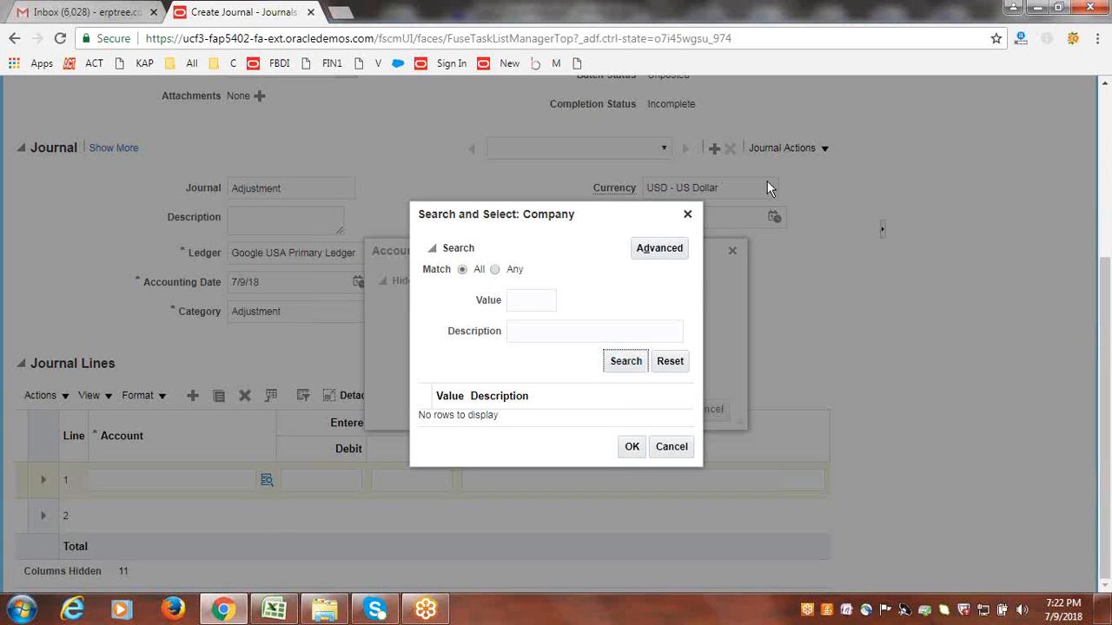
click(687, 213)
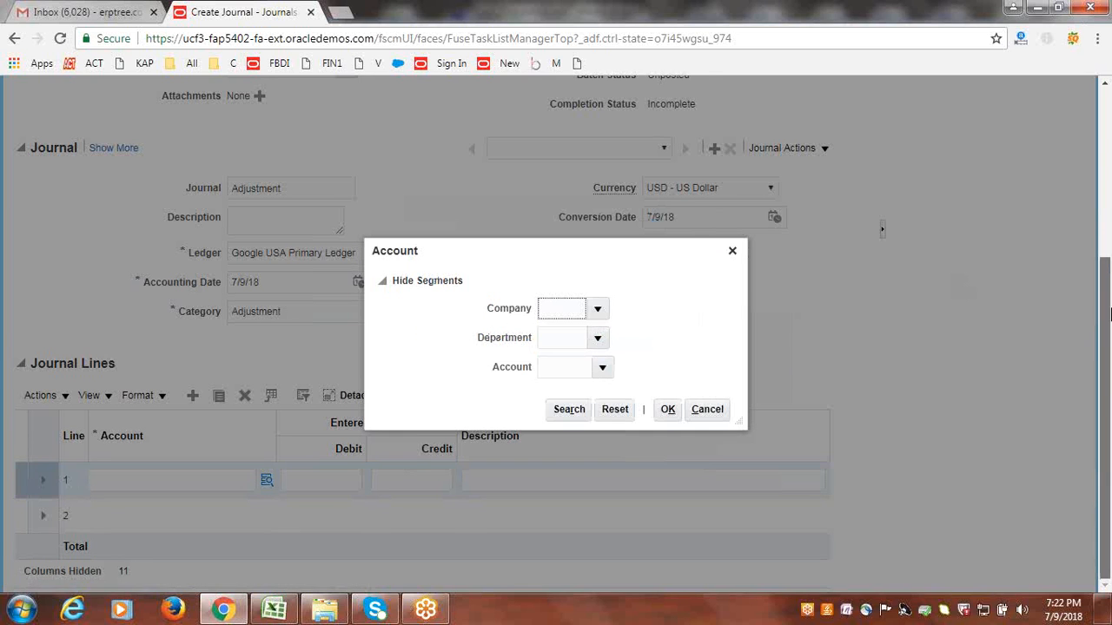
scroll(1110, 325, up, 3)
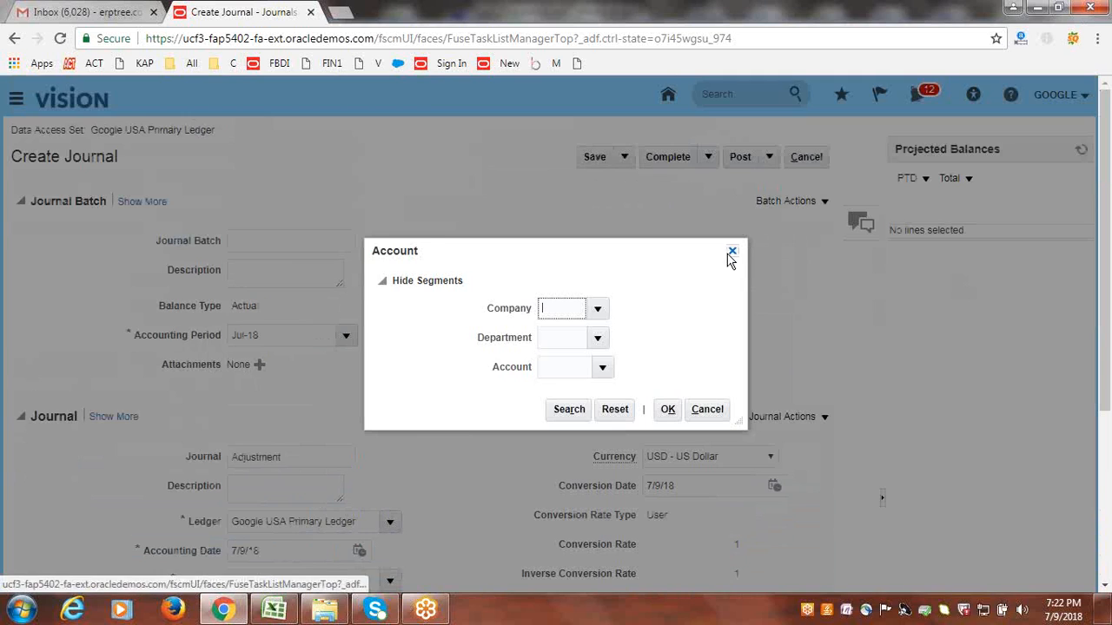
click(732, 251)
scroll(1103, 367, up, 3)
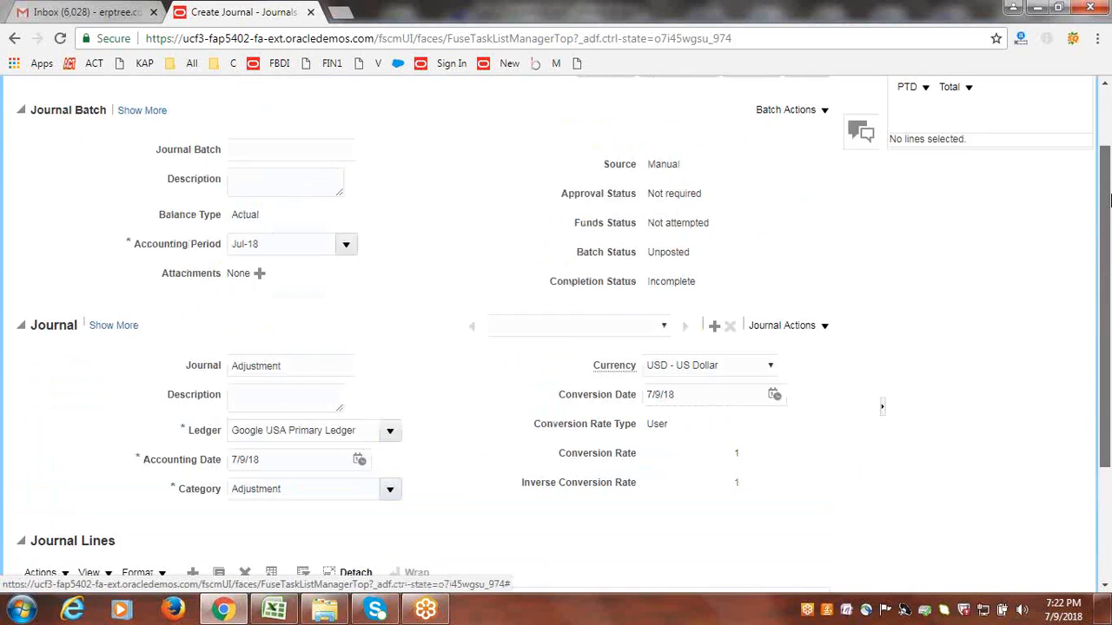
Step: Cancel the Adjustment journal draft and go to Setup and Maintenance with its Tasks panel shown
click(806, 161)
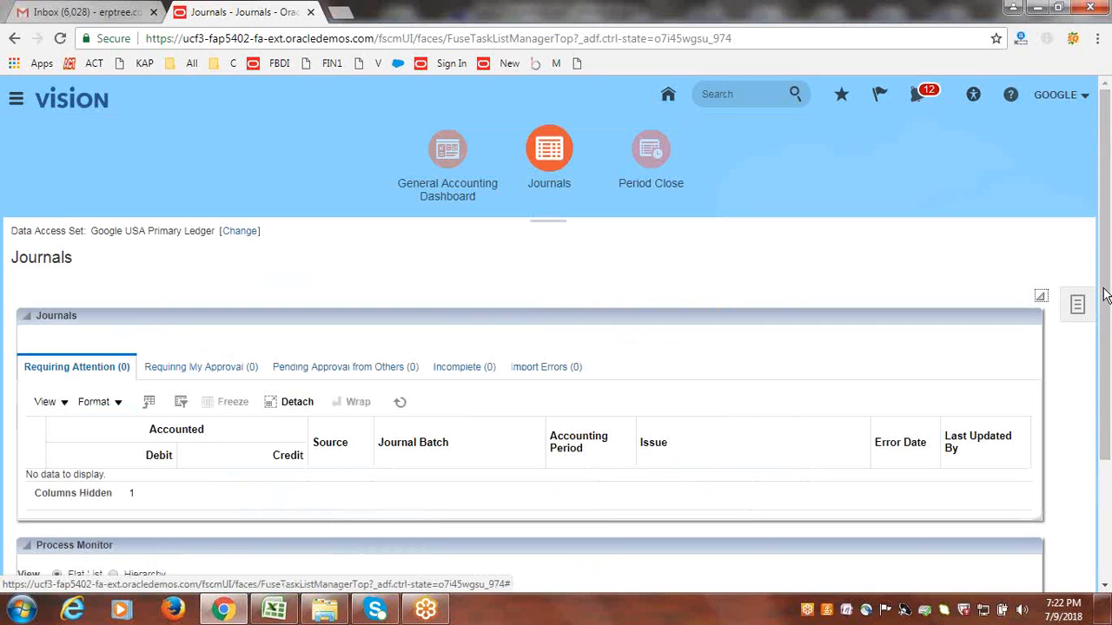
click(1076, 305)
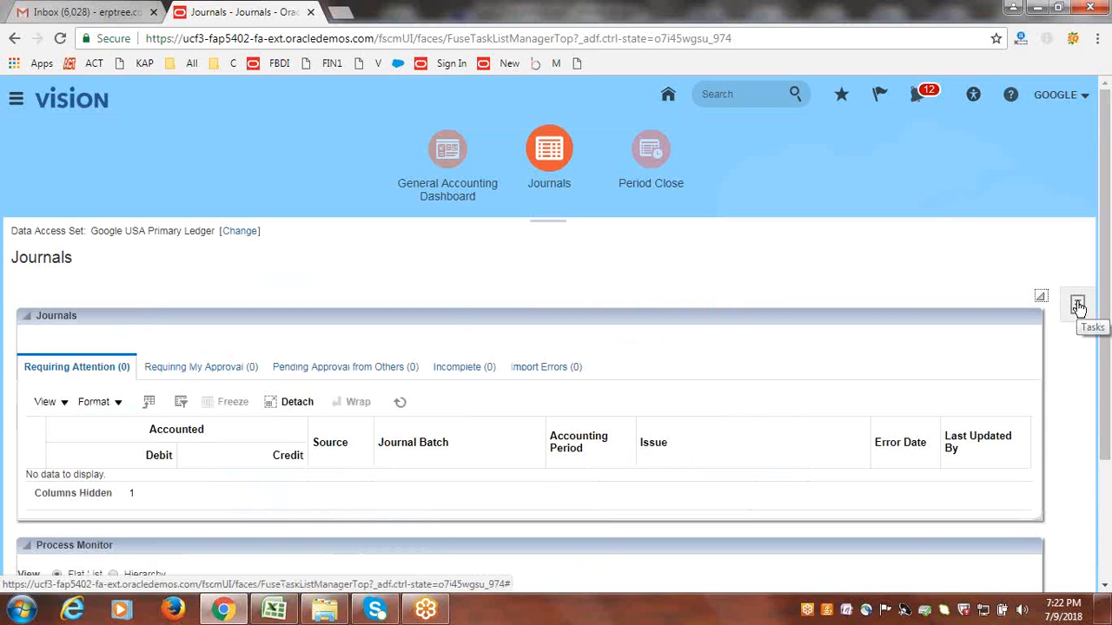
click(1055, 94)
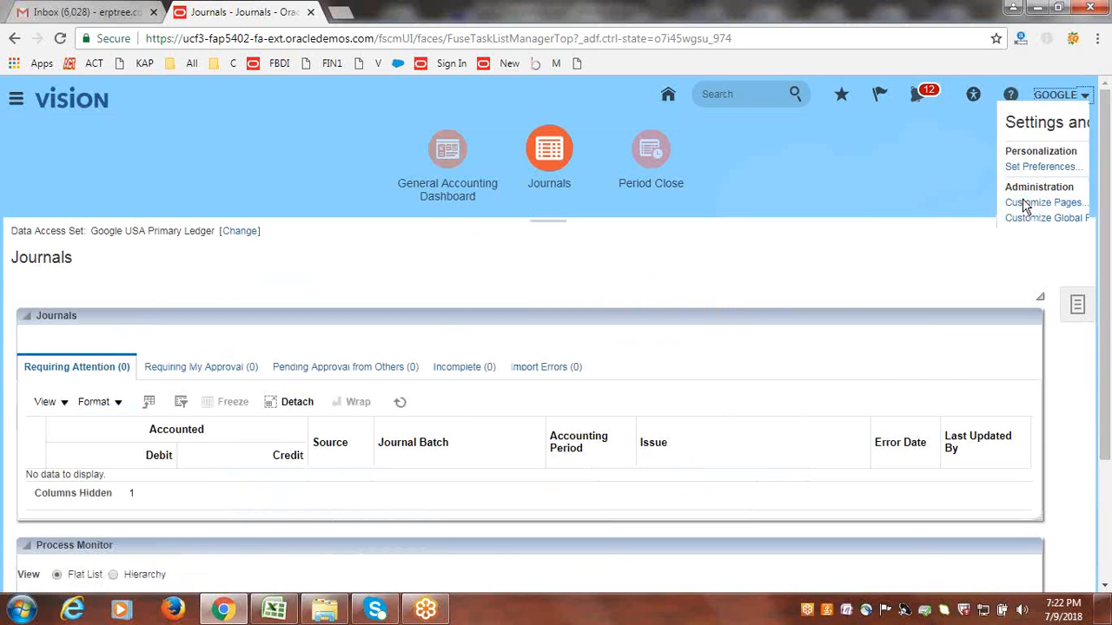
click(943, 266)
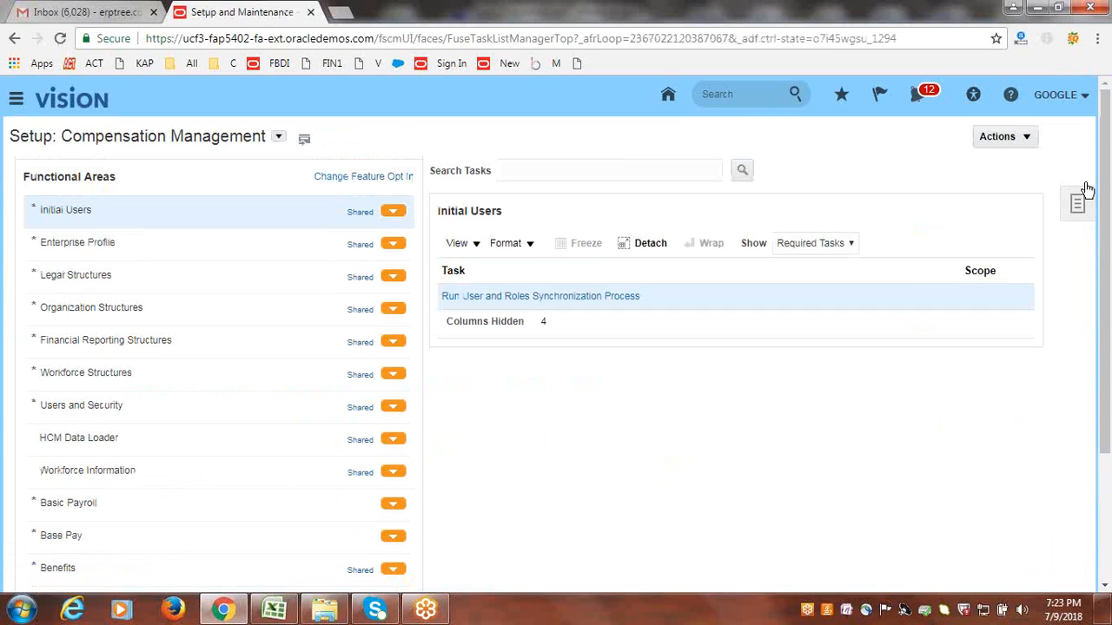
click(1076, 206)
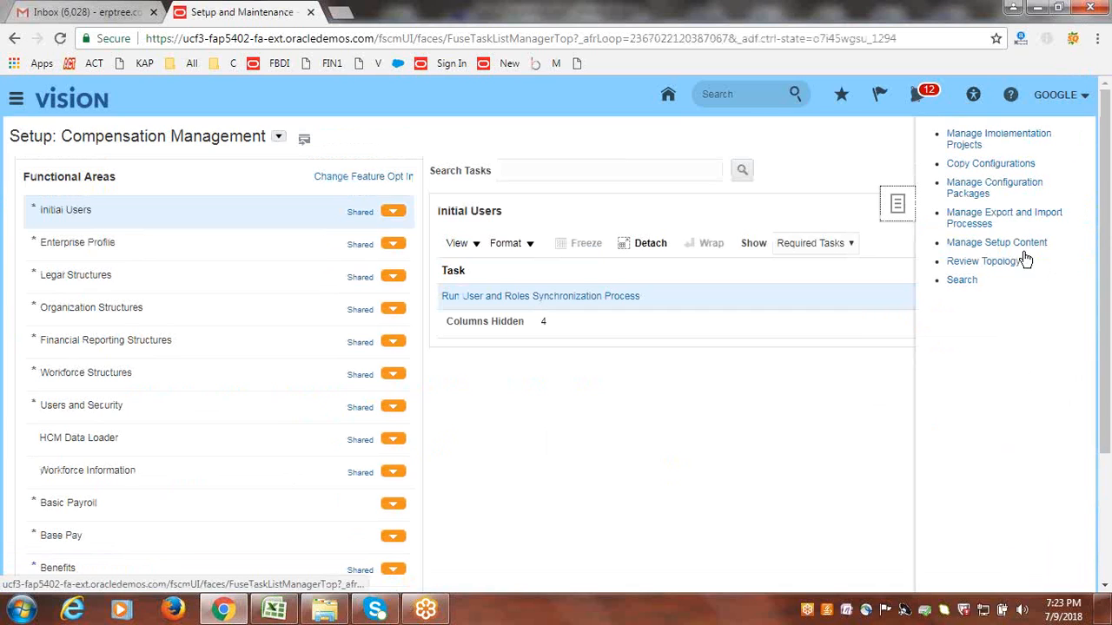
Step: Search setup tasks for chart of accounts and open Manage Chart of Accounts Structure Instances
click(962, 280)
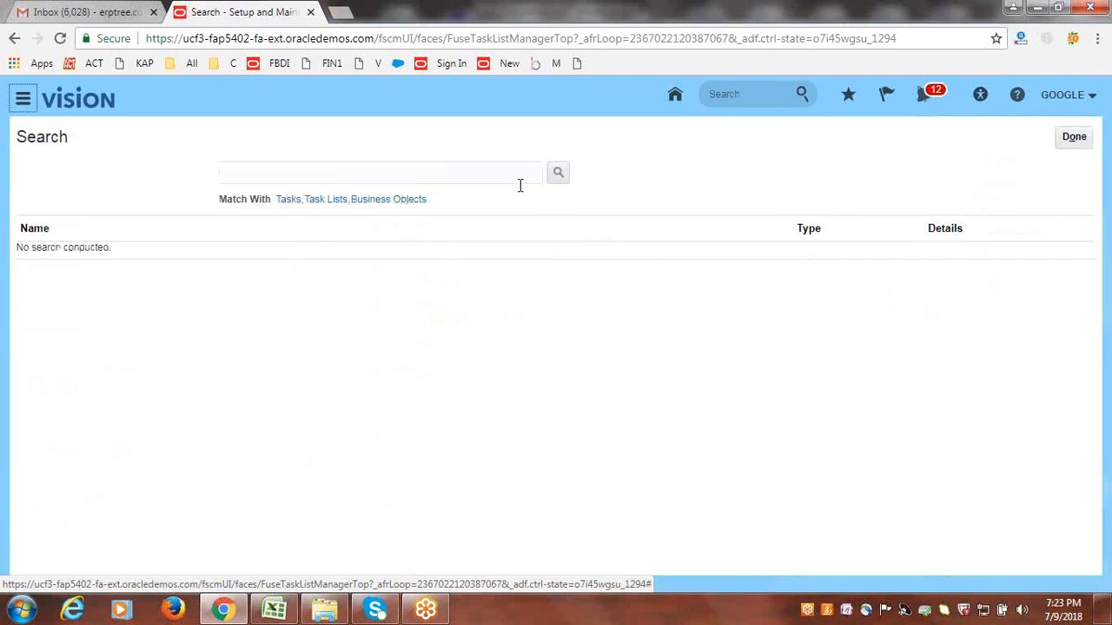
click(495, 173)
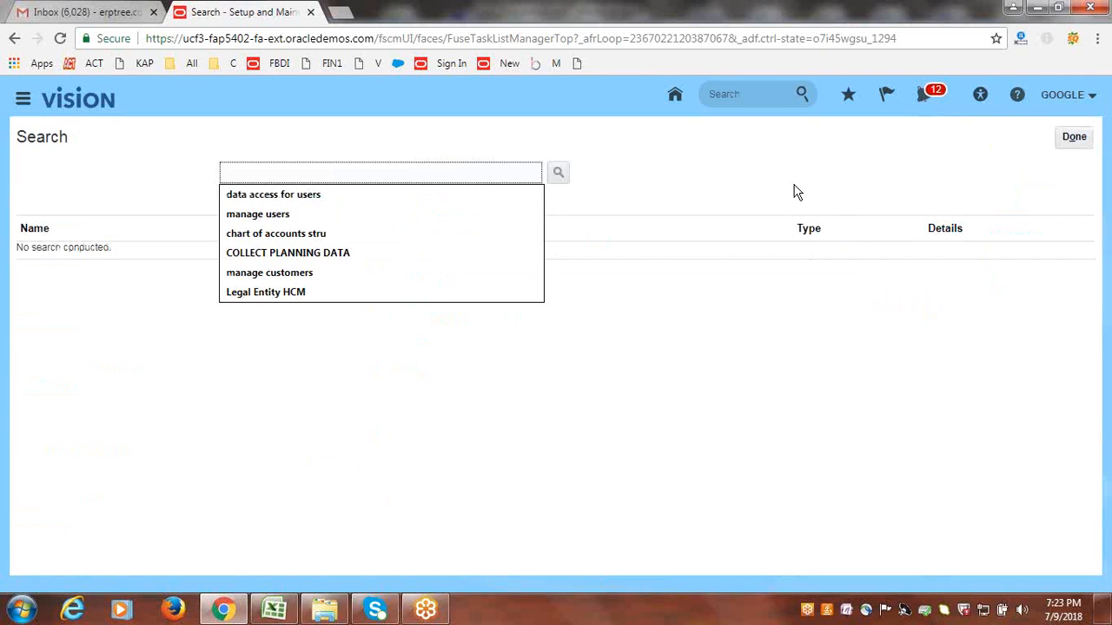
text(cr)
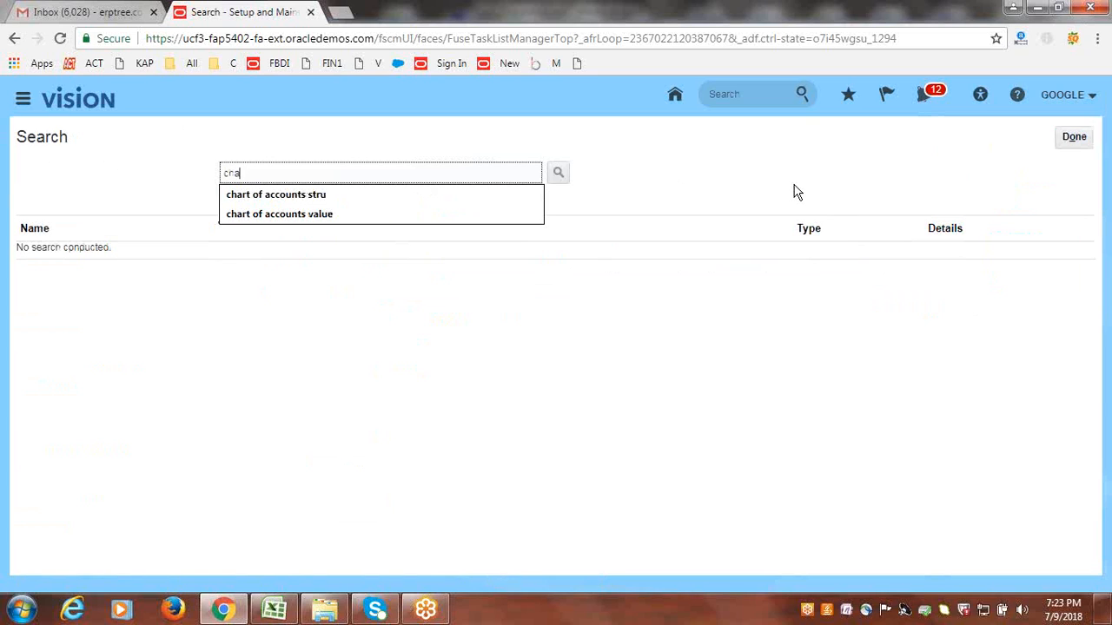
click(388, 188)
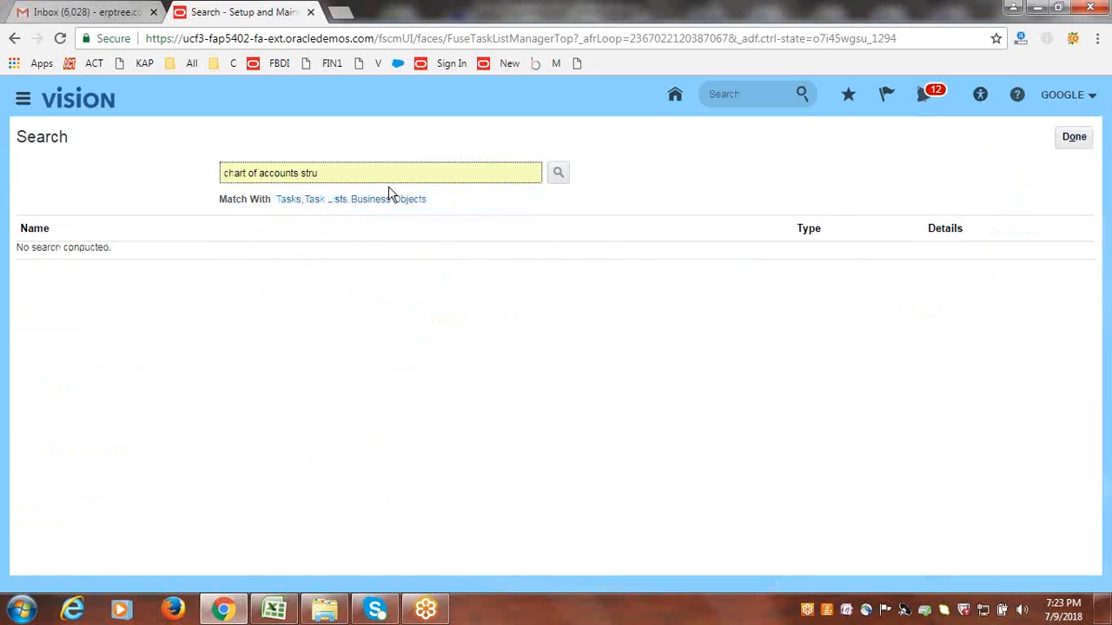
click(558, 173)
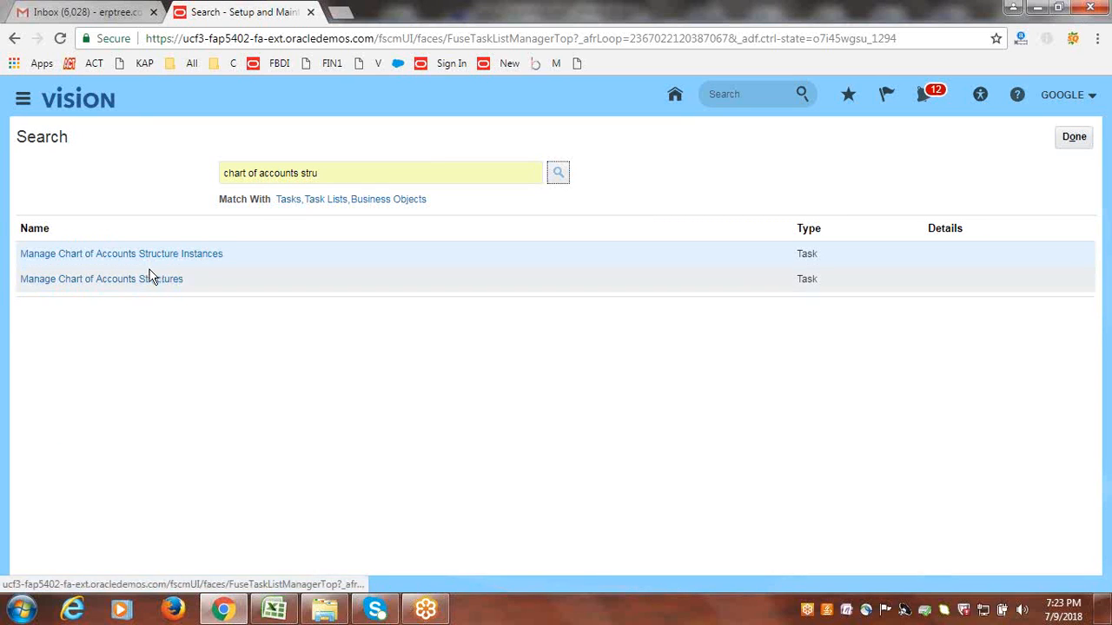
click(82, 254)
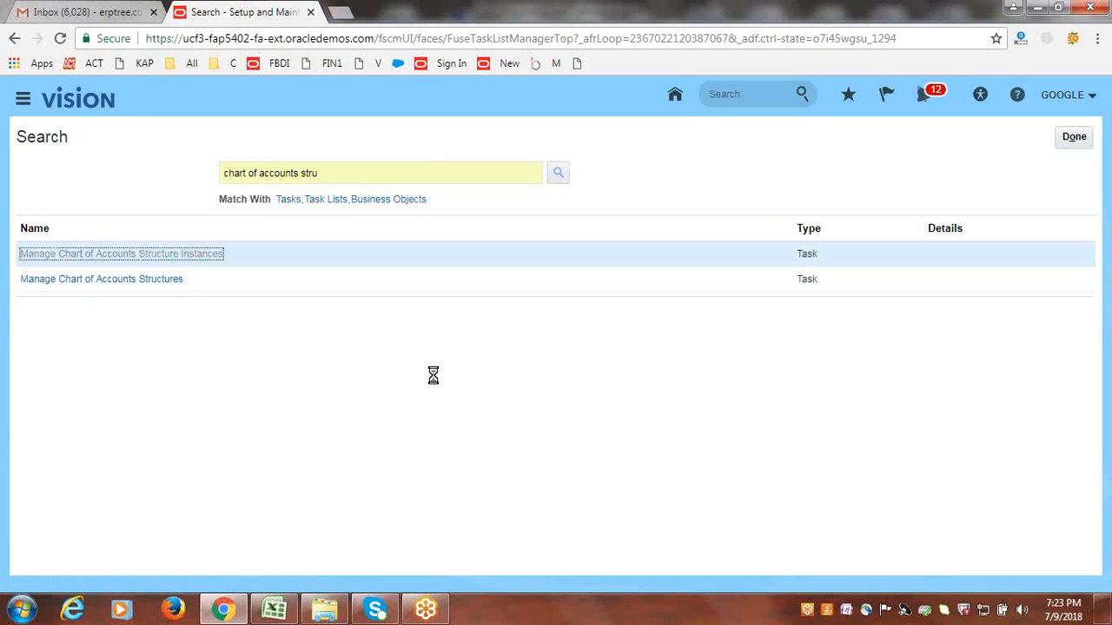
Step: Find the 'Acc' key flexfield's structure instances and edit the Google instance
click(289, 230)
click(272, 249)
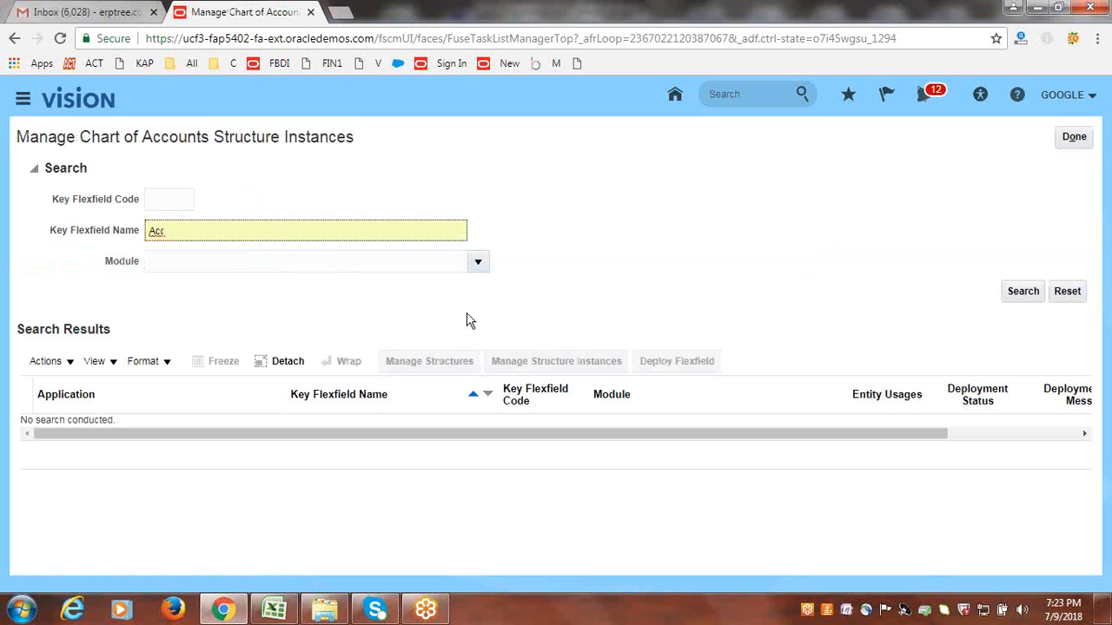
click(1030, 293)
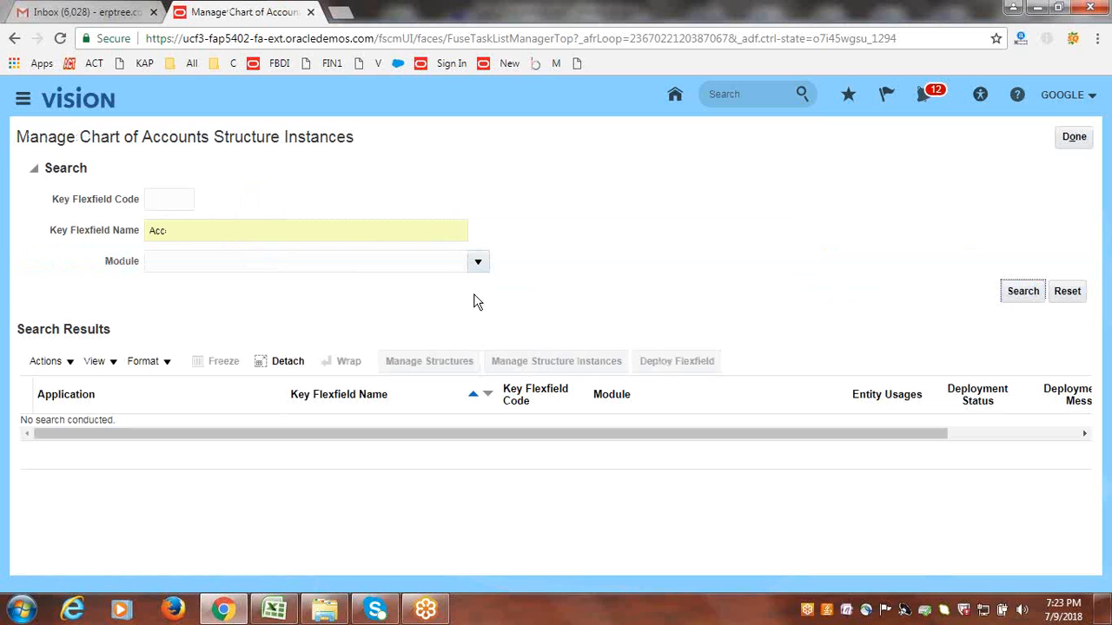
click(576, 363)
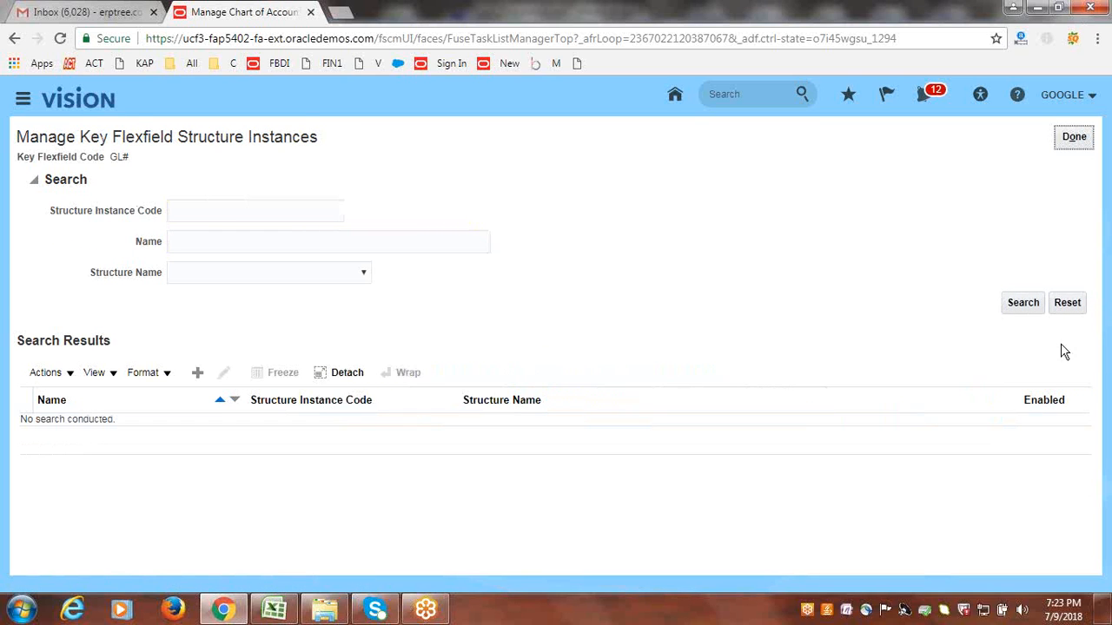
click(253, 210)
text(Google)
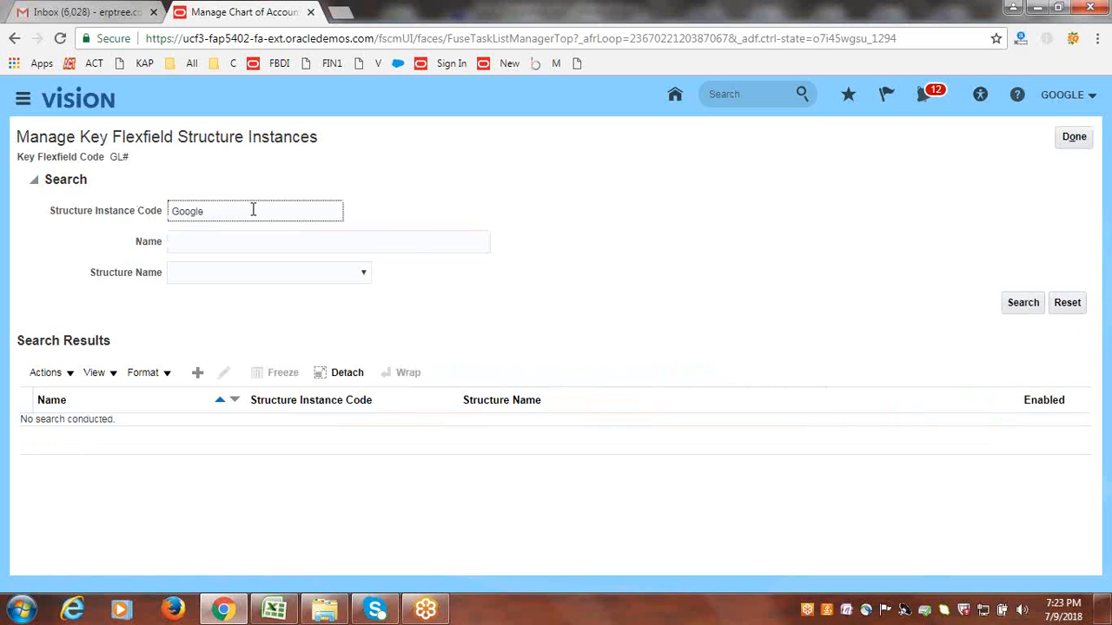
key(Return)
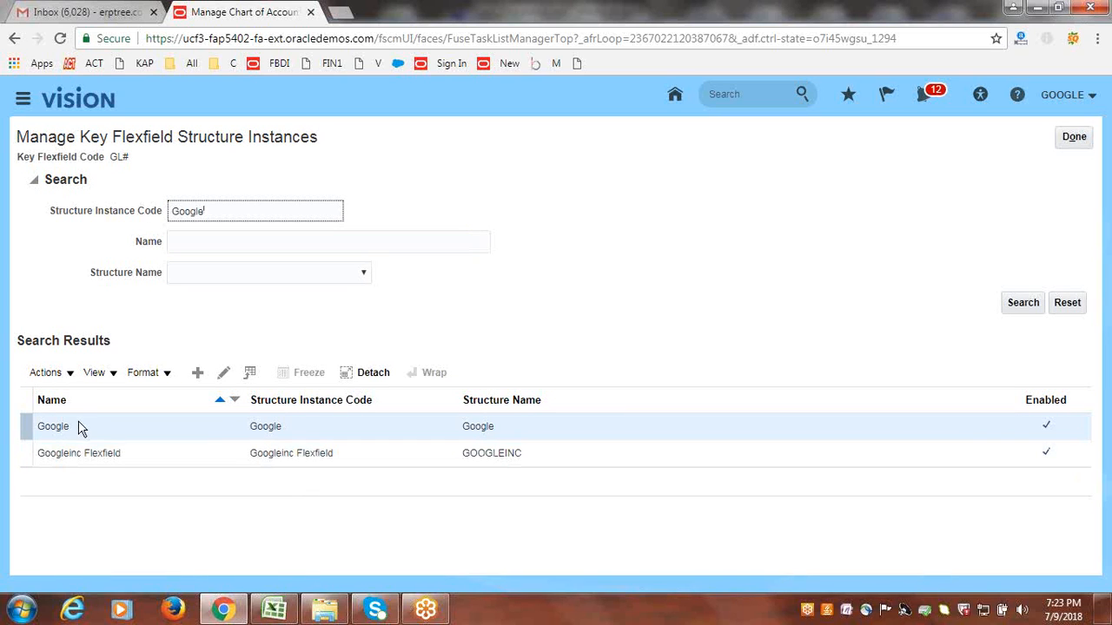
click(223, 372)
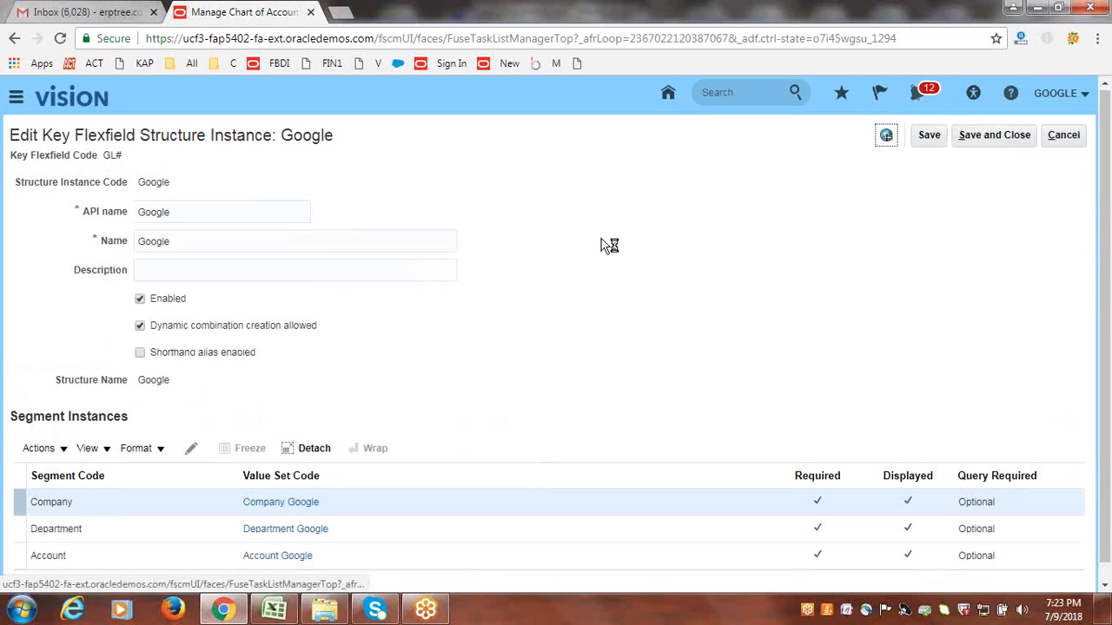
Step: Confirm the Company segment's Company Google value set and tree, then save and close the Google structure instance
scroll(600, 245, down, 1)
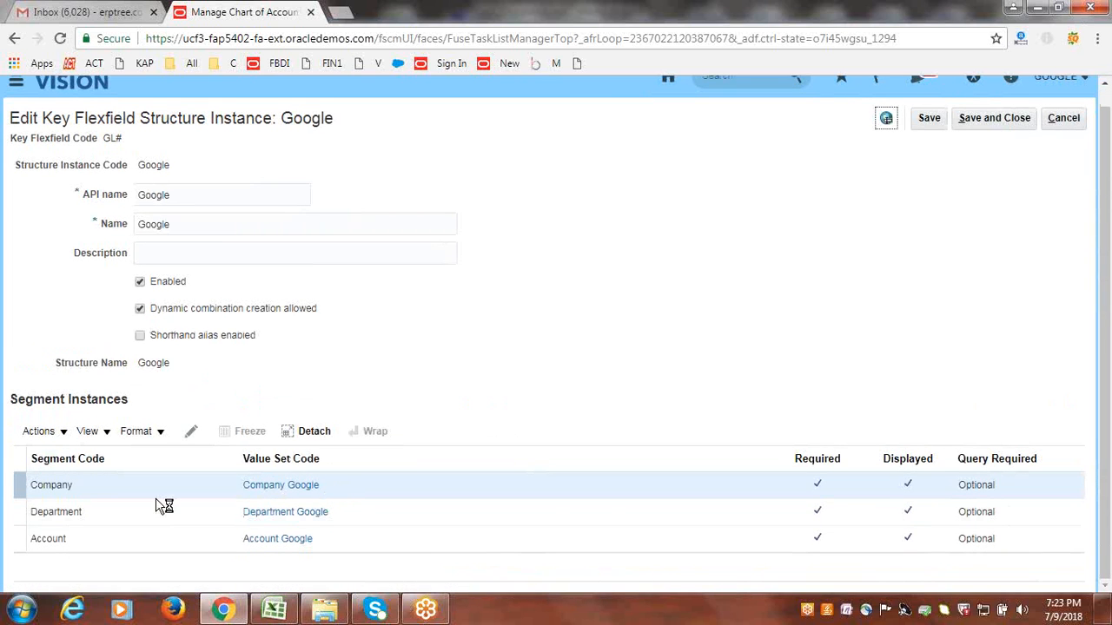
click(192, 434)
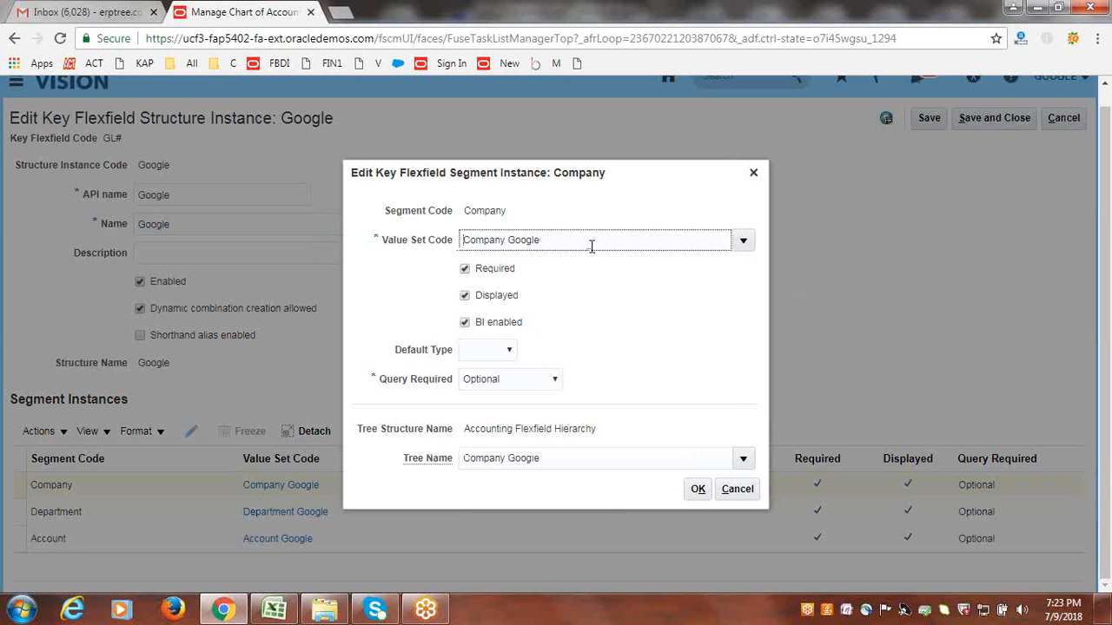
click(699, 492)
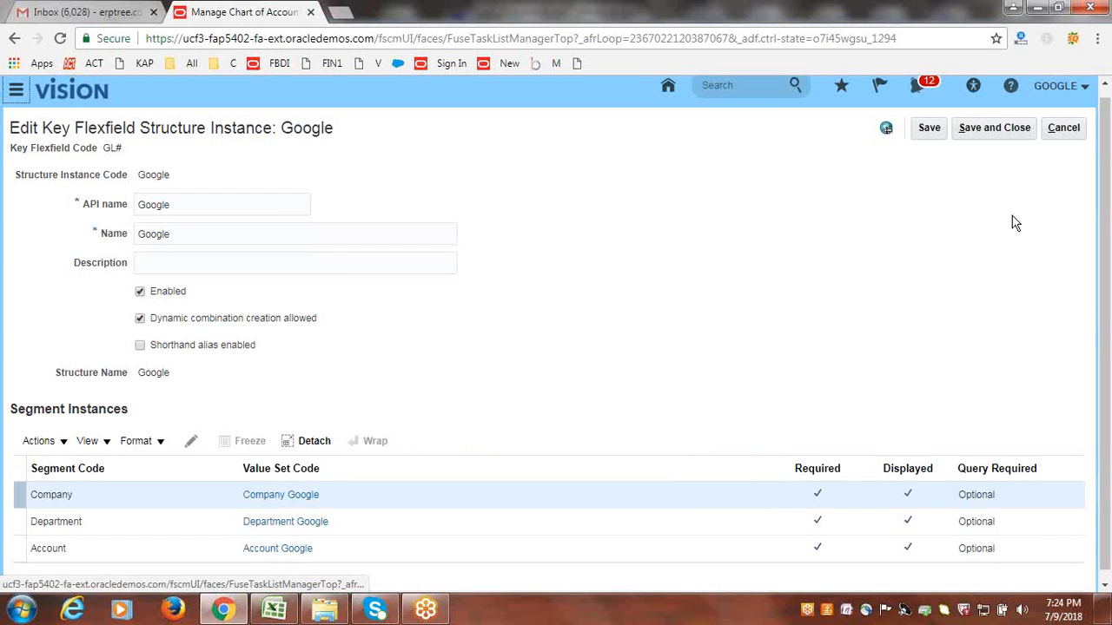
click(1020, 130)
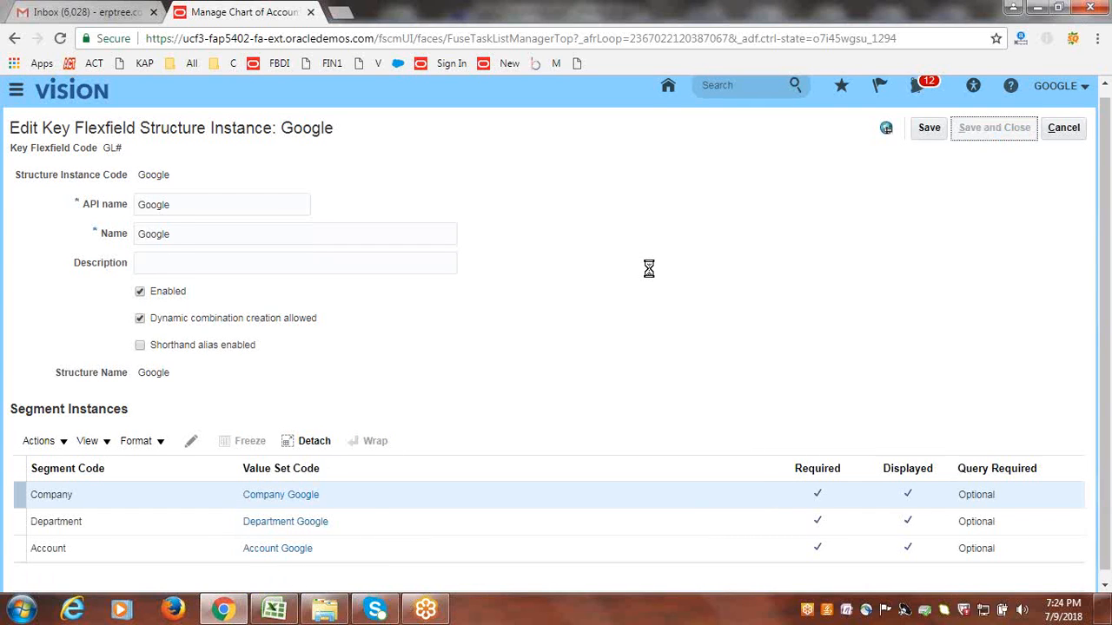
click(1074, 136)
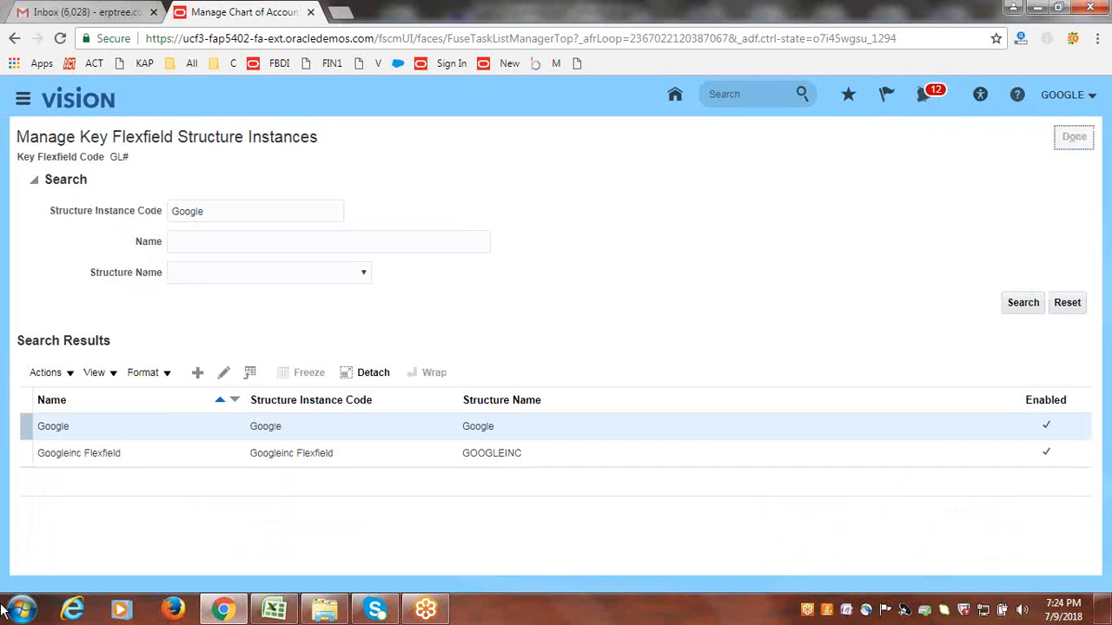
click(275, 610)
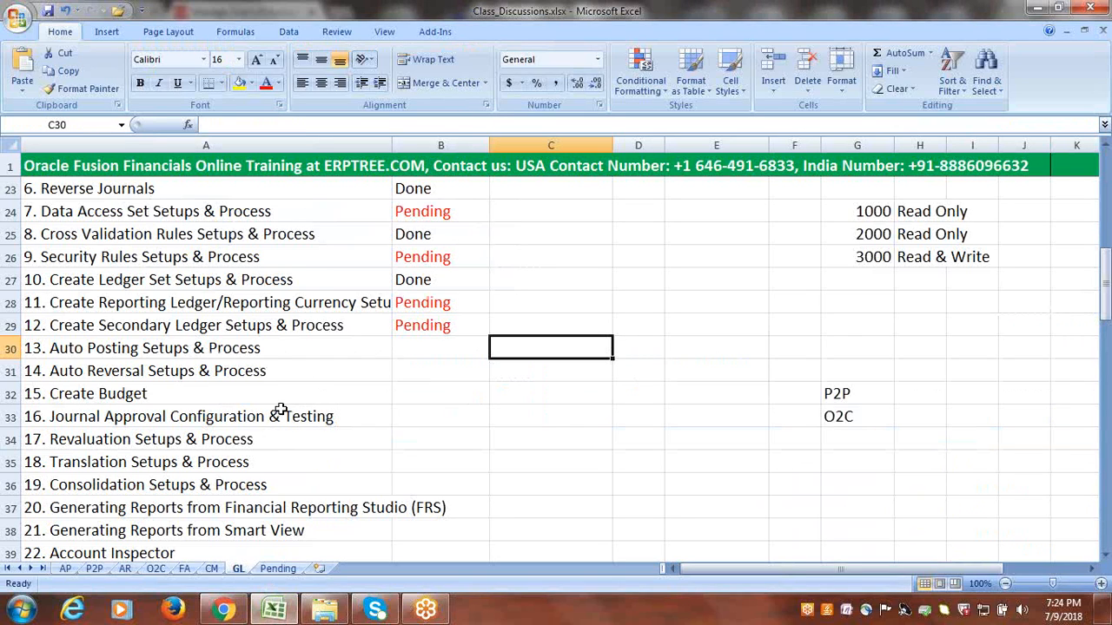
Step: Review the Data Access Set, Security Rules, reporting ledger and Secondary Ledger topics in Class_Discussions
scroll(313, 376, up, 2)
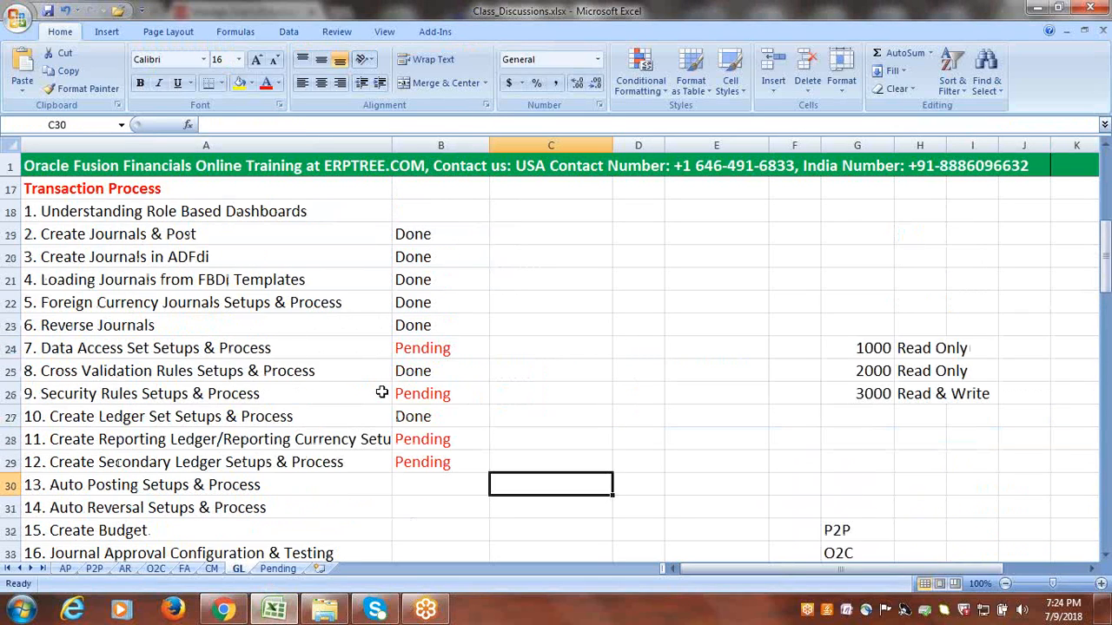
click(224, 347)
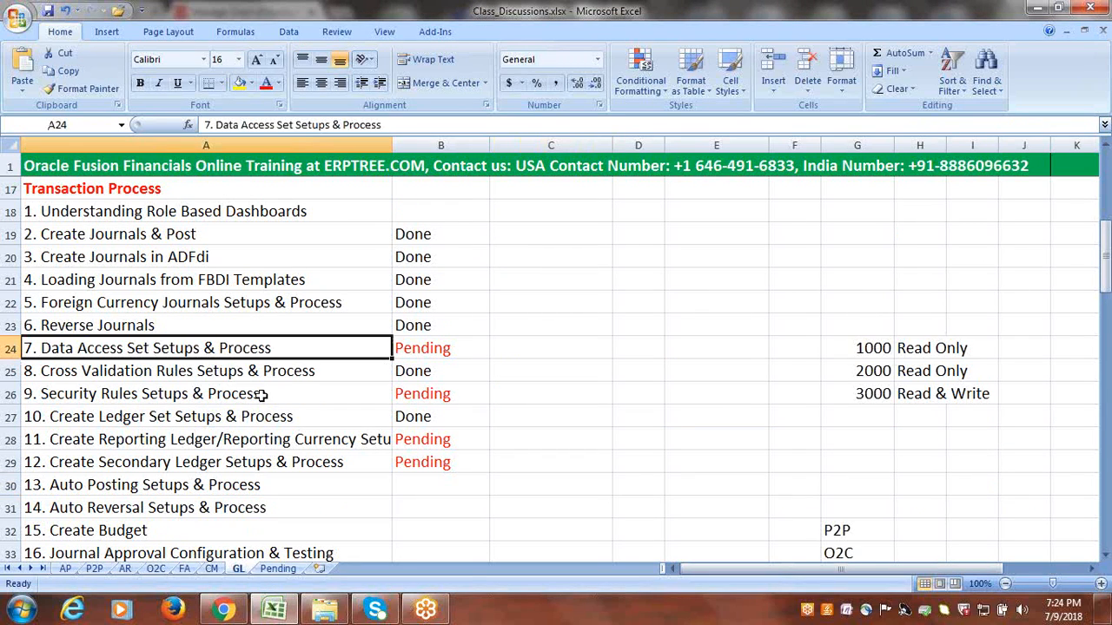
click(262, 395)
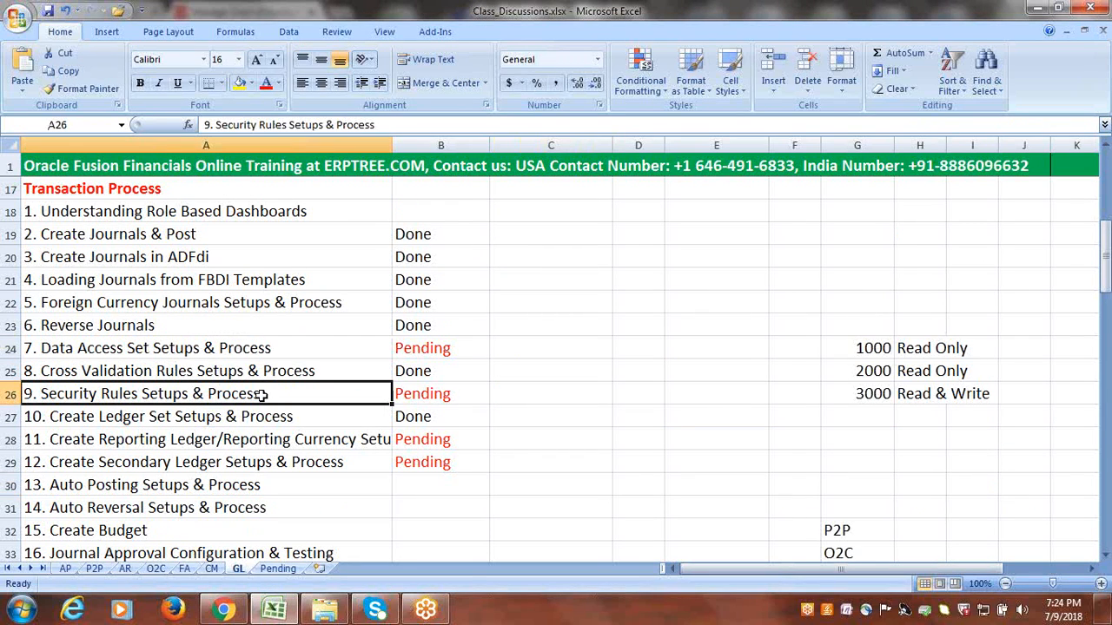
click(270, 440)
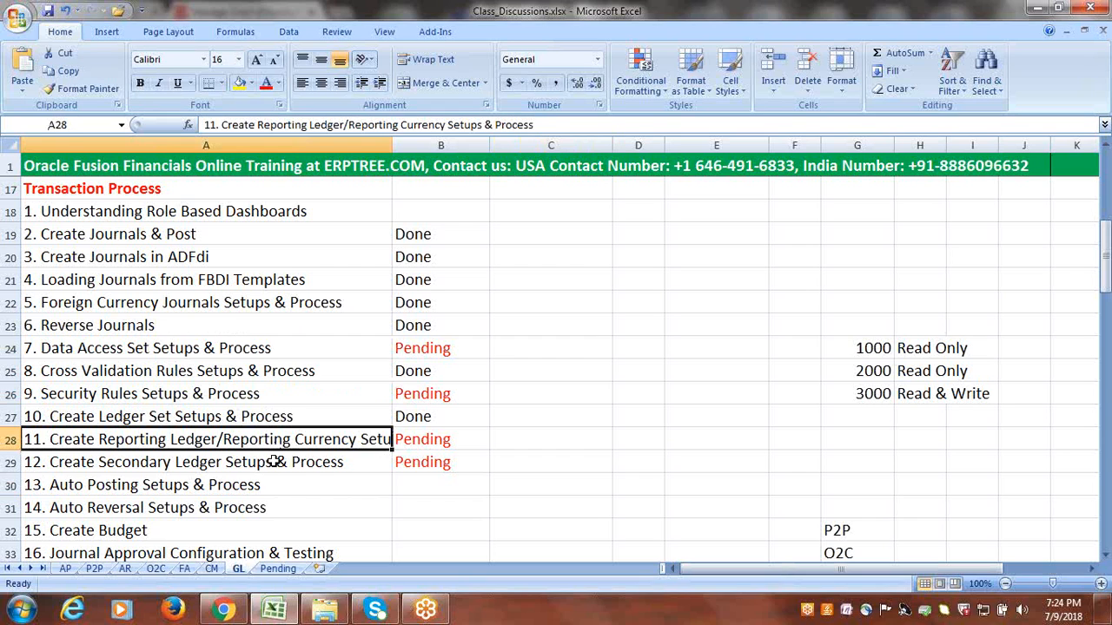
click(274, 461)
click(282, 350)
click(301, 394)
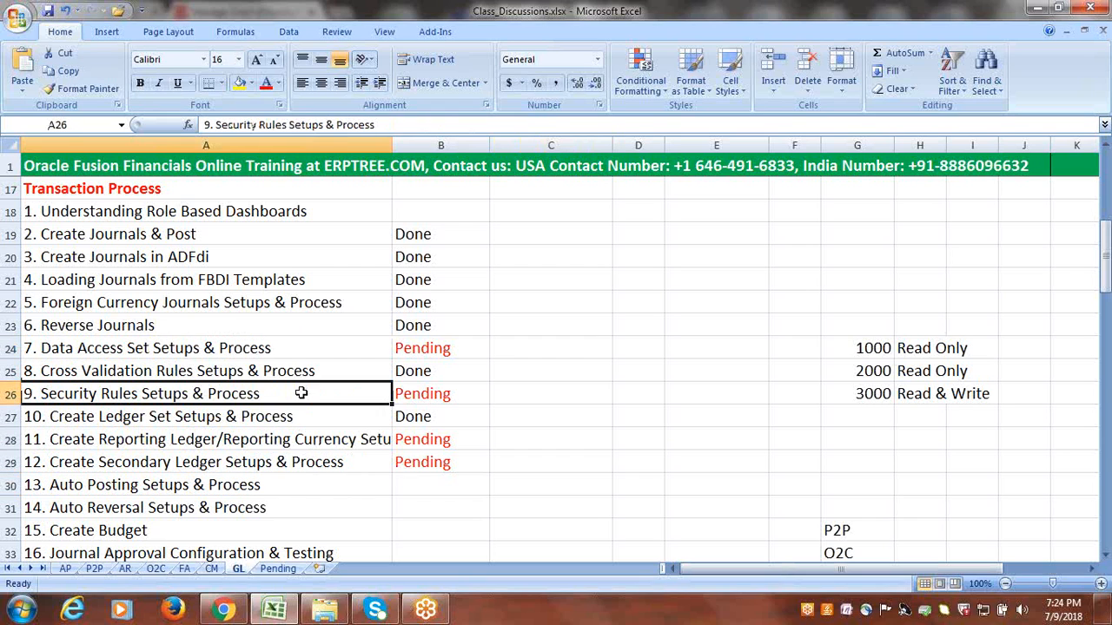
click(223, 609)
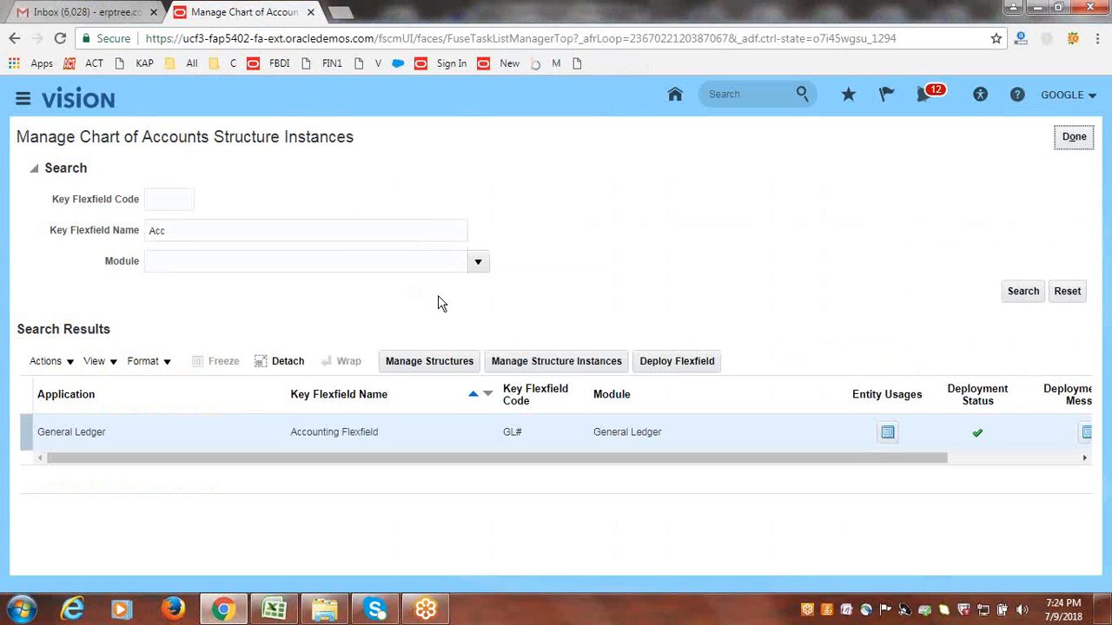
Step: Search the setup tasks for 'data access se' and open Manage Data Access Sets
click(1084, 139)
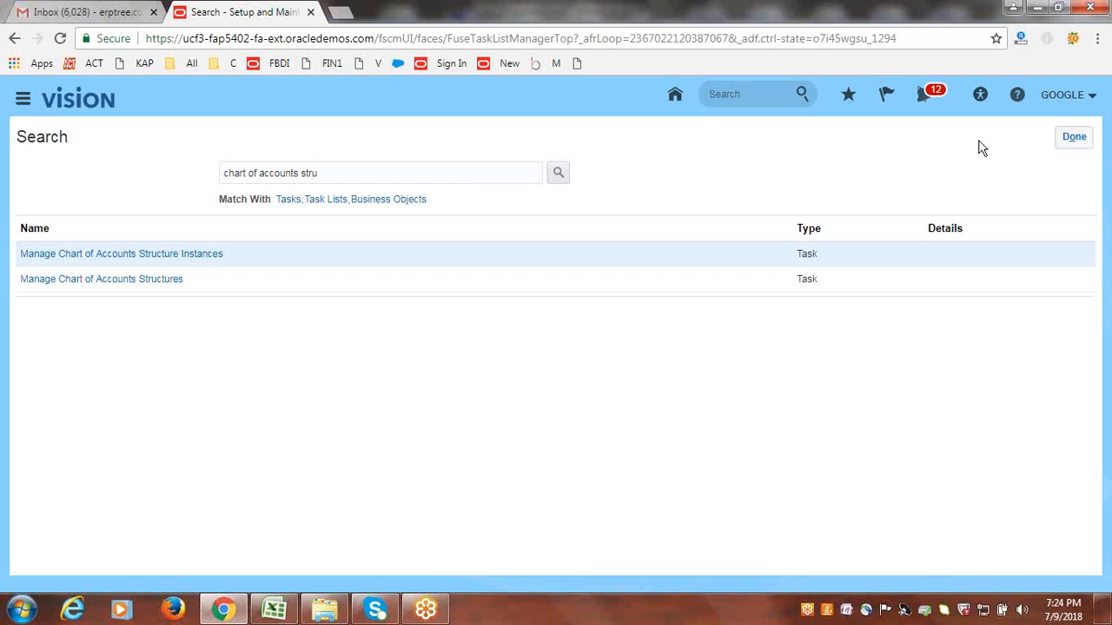
triple_click(349, 172)
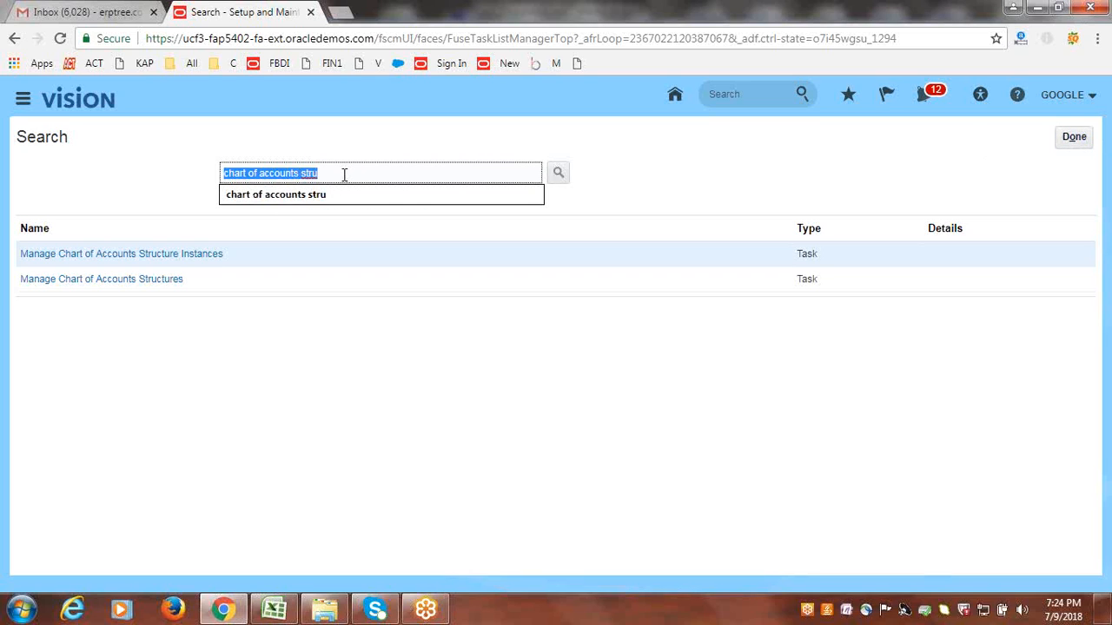
text(data a)
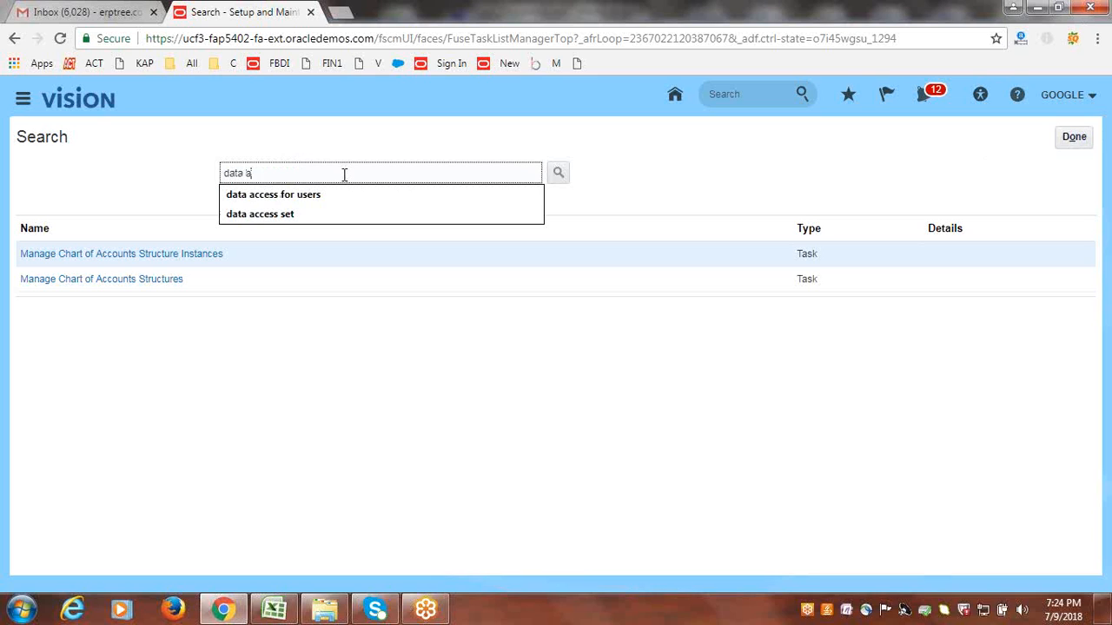
text(ccess se)
key(Return)
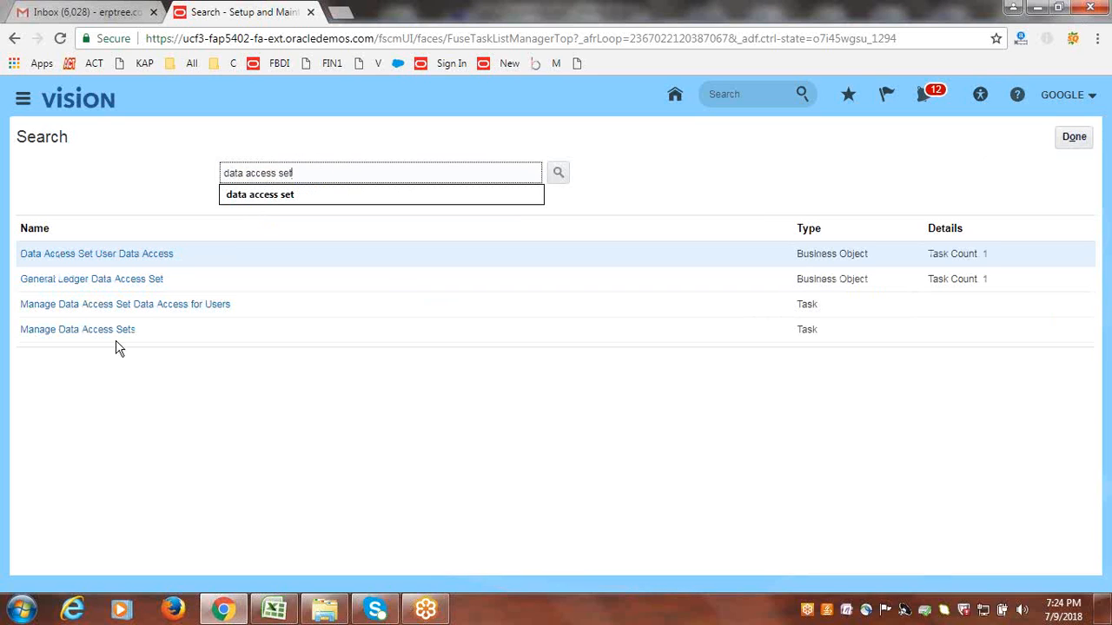
click(69, 330)
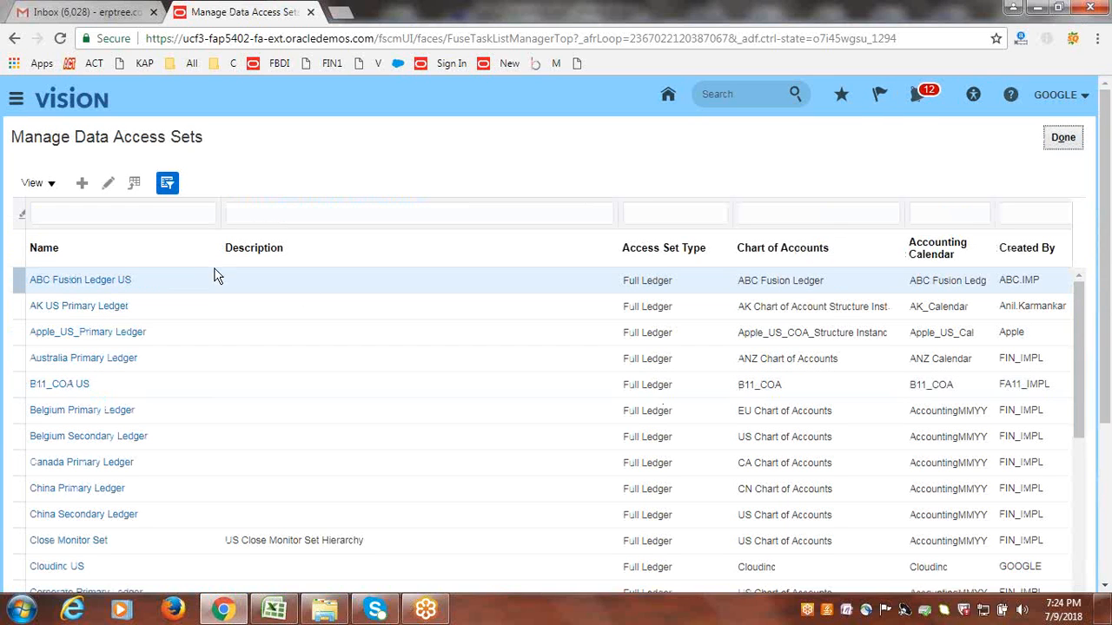
Step: Filter data access sets by Google and review the Google USA Primary Ledger assignments without saving
click(132, 212)
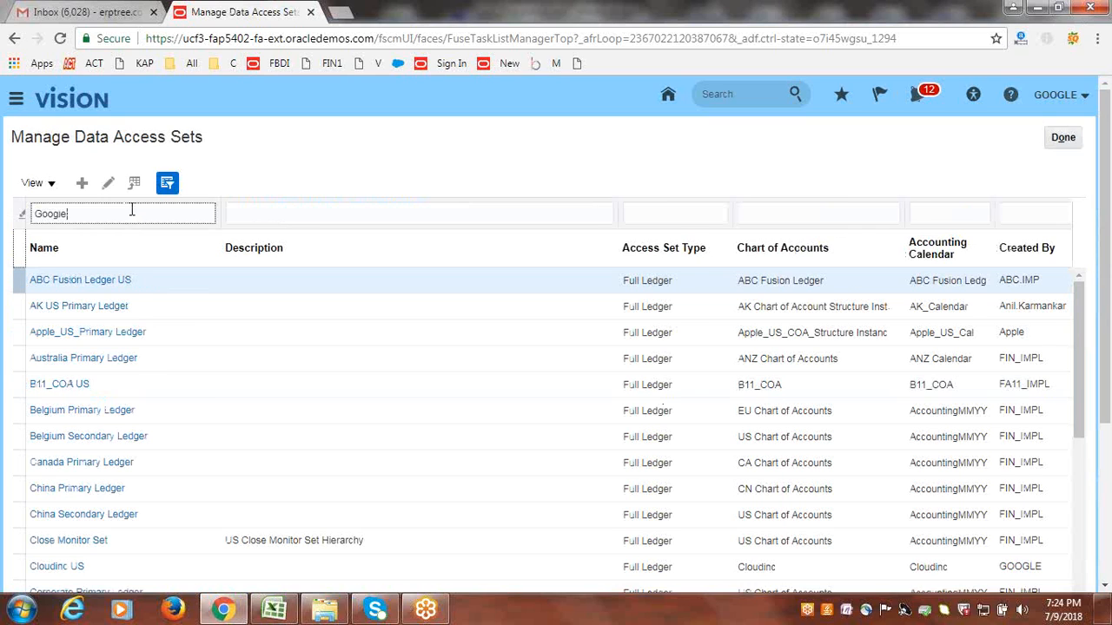
key(Return)
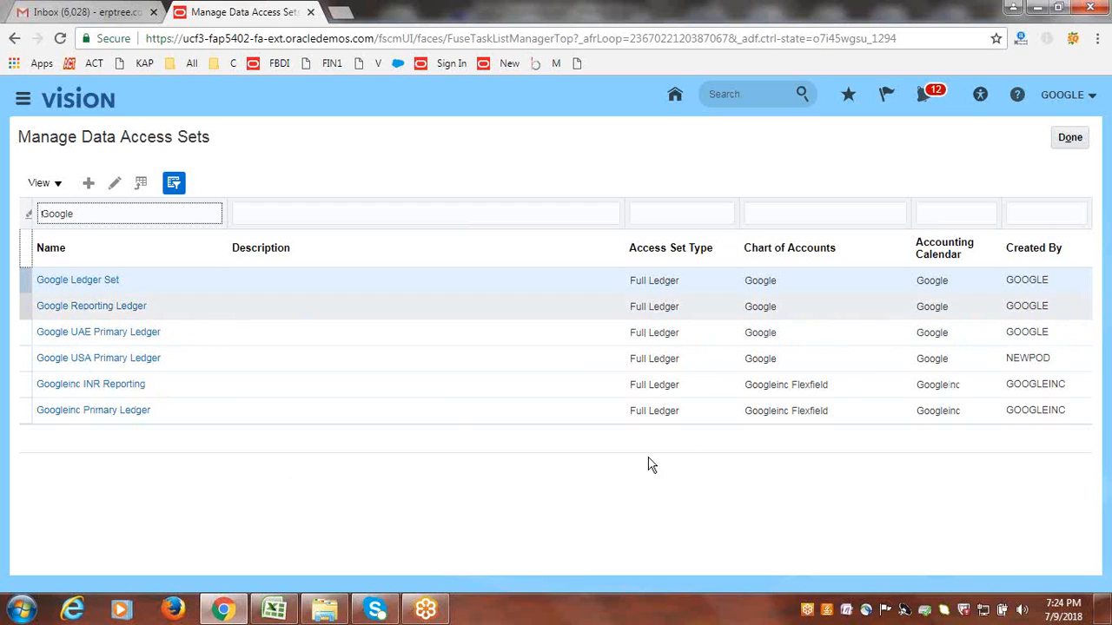
click(98, 366)
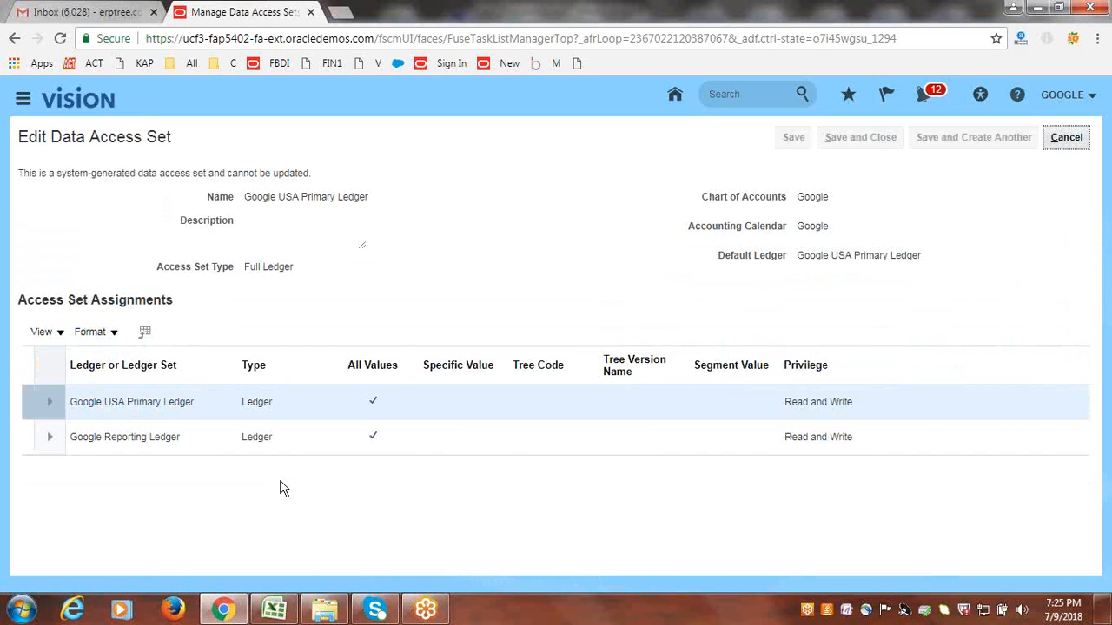
click(24, 443)
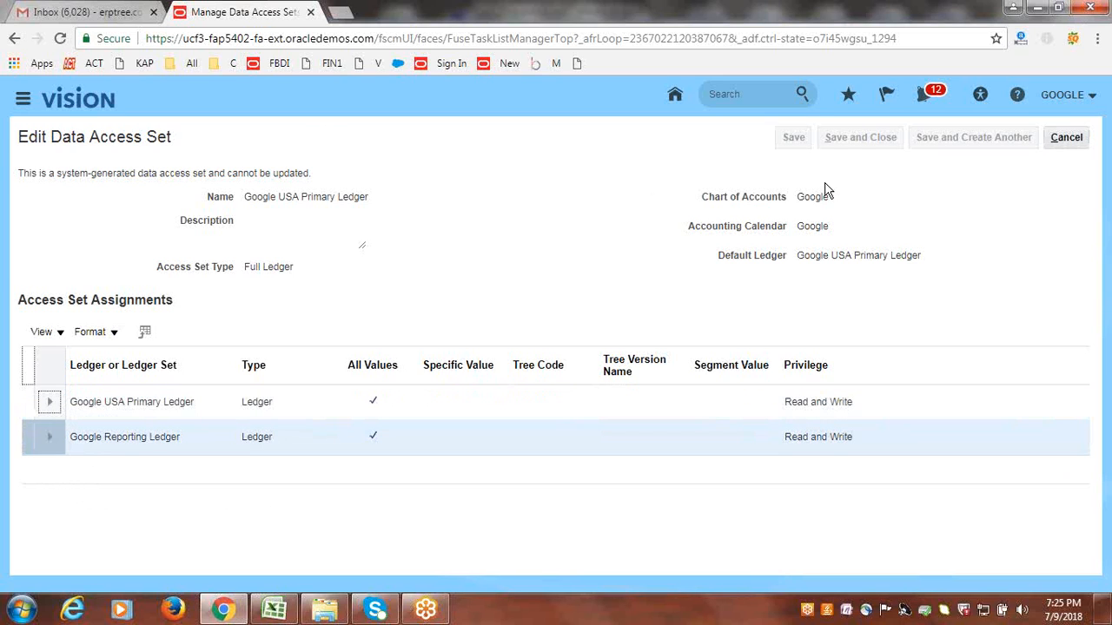
click(1066, 140)
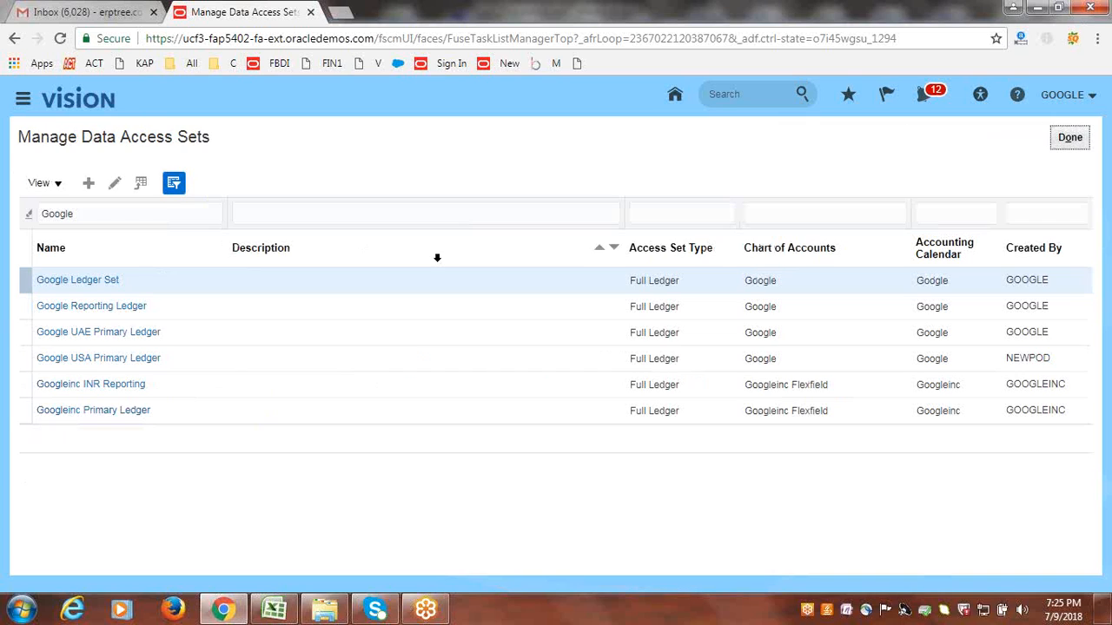
Step: Leave Manage Data Access Sets and the task search results to return to the setup page
click(1069, 139)
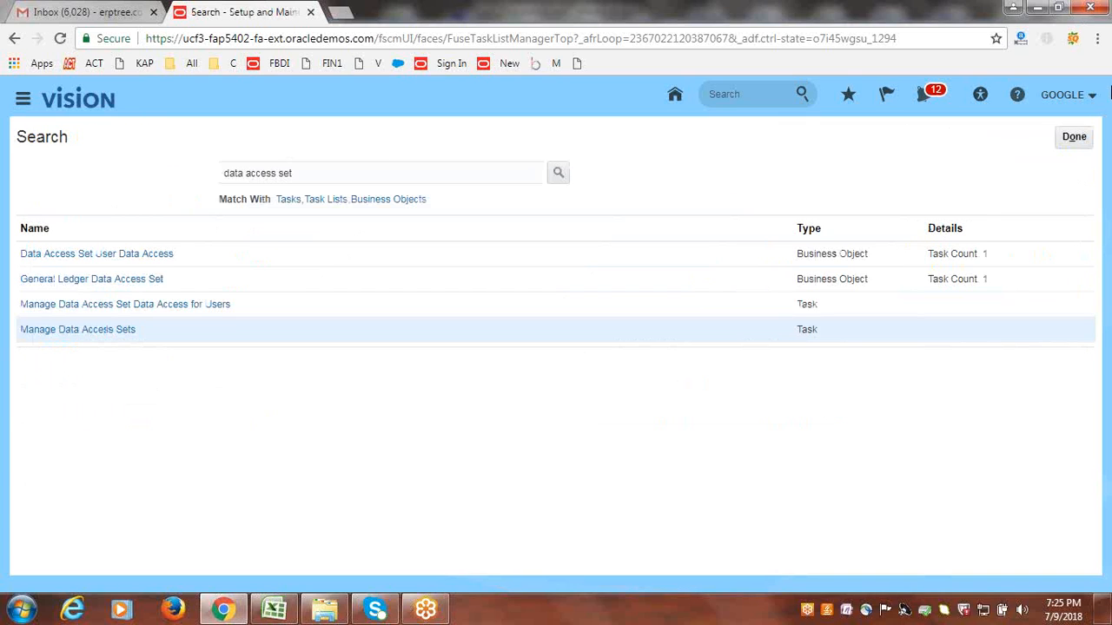
click(1077, 137)
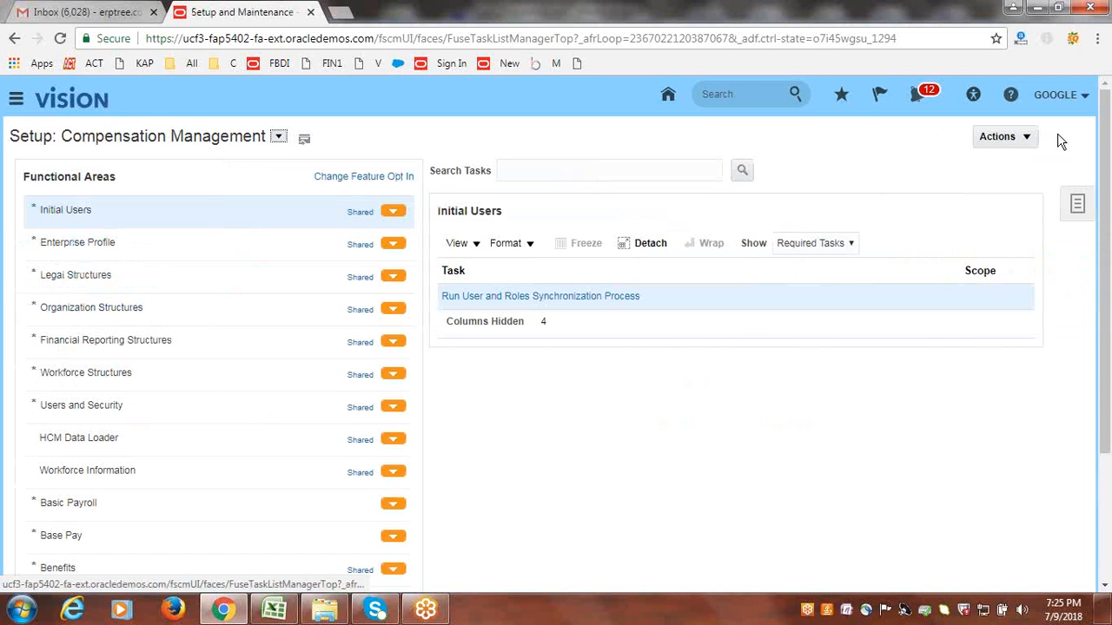
click(1064, 100)
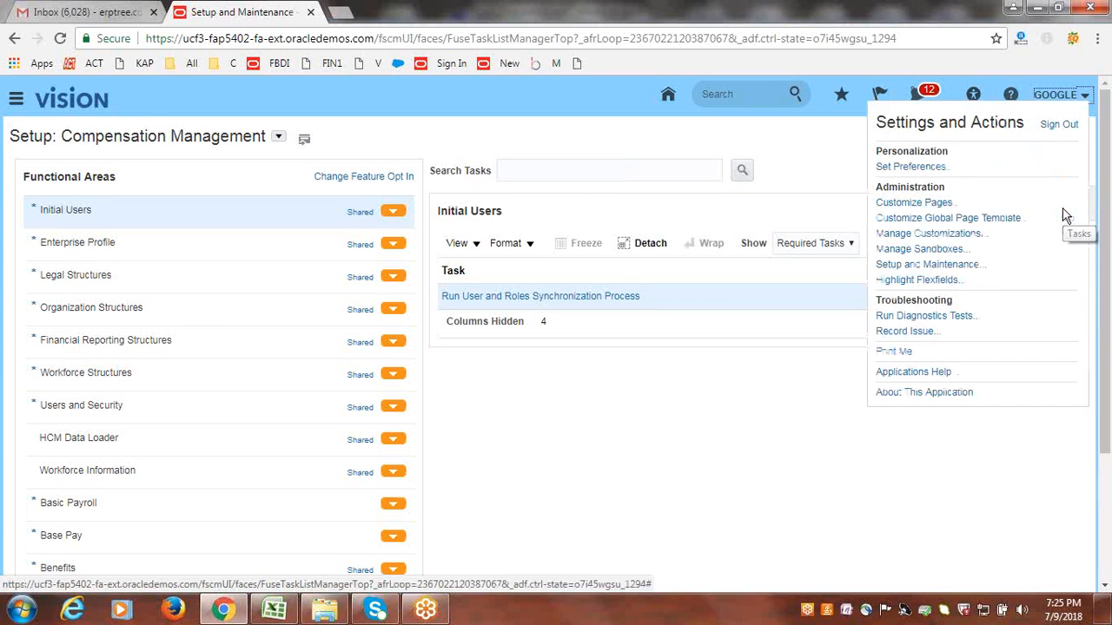
Step: Sign out and sign back in with the ledger user's ID and password
click(1058, 125)
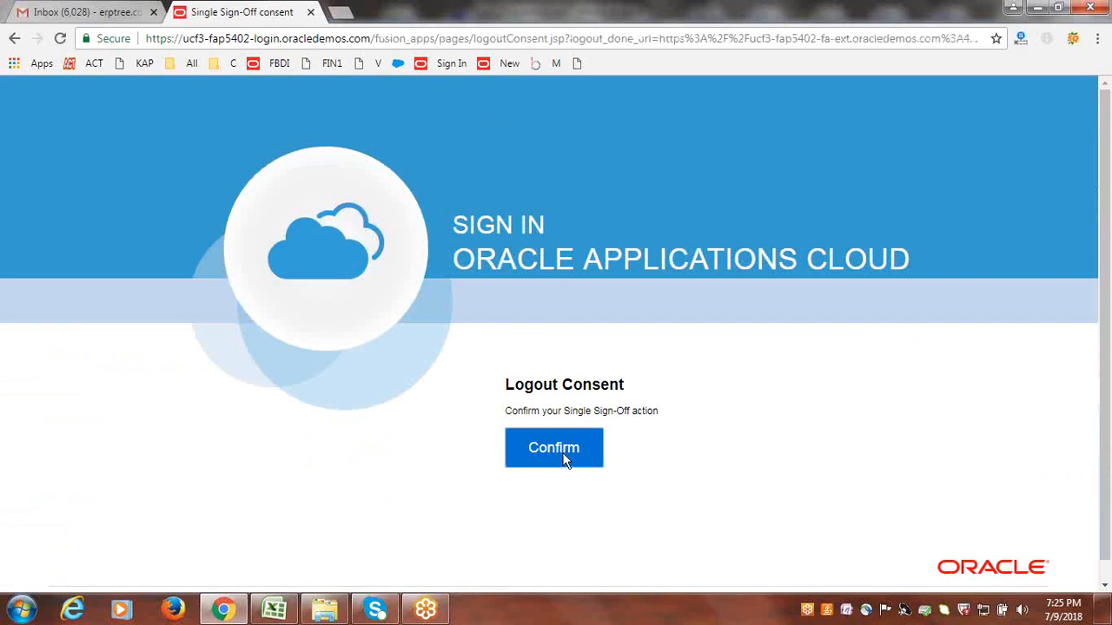
click(560, 455)
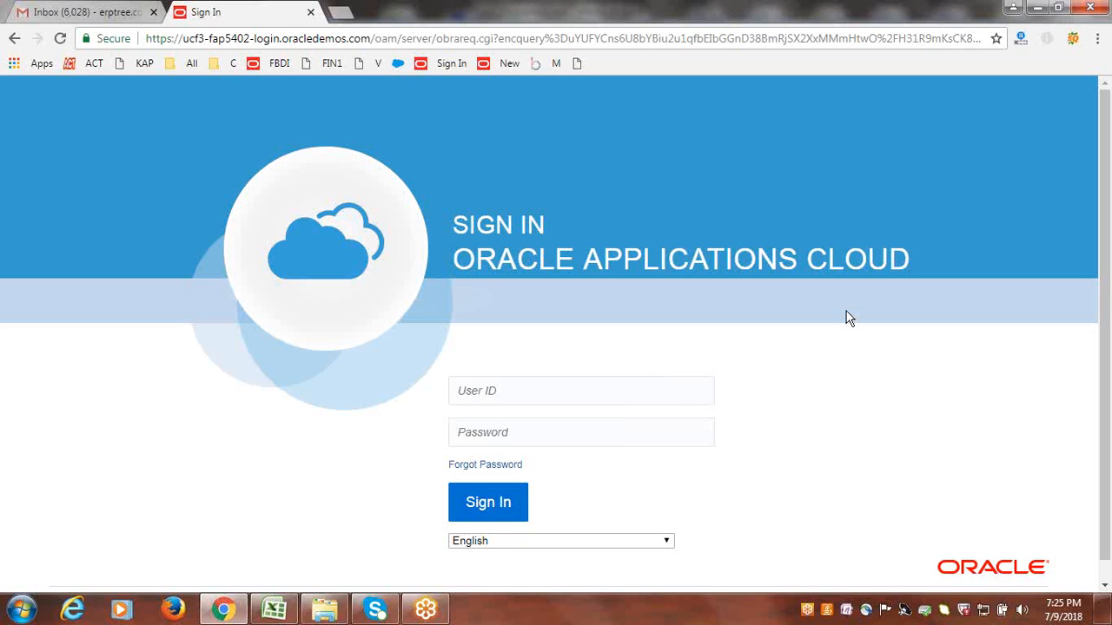
click(699, 390)
text(google)
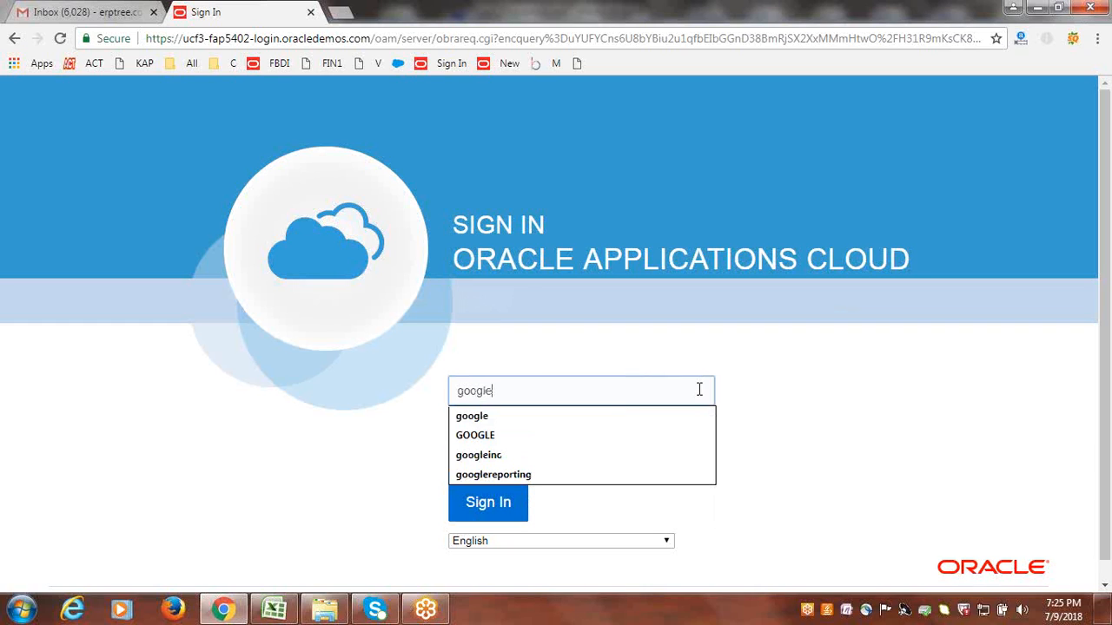
key(Tab)
text(**)
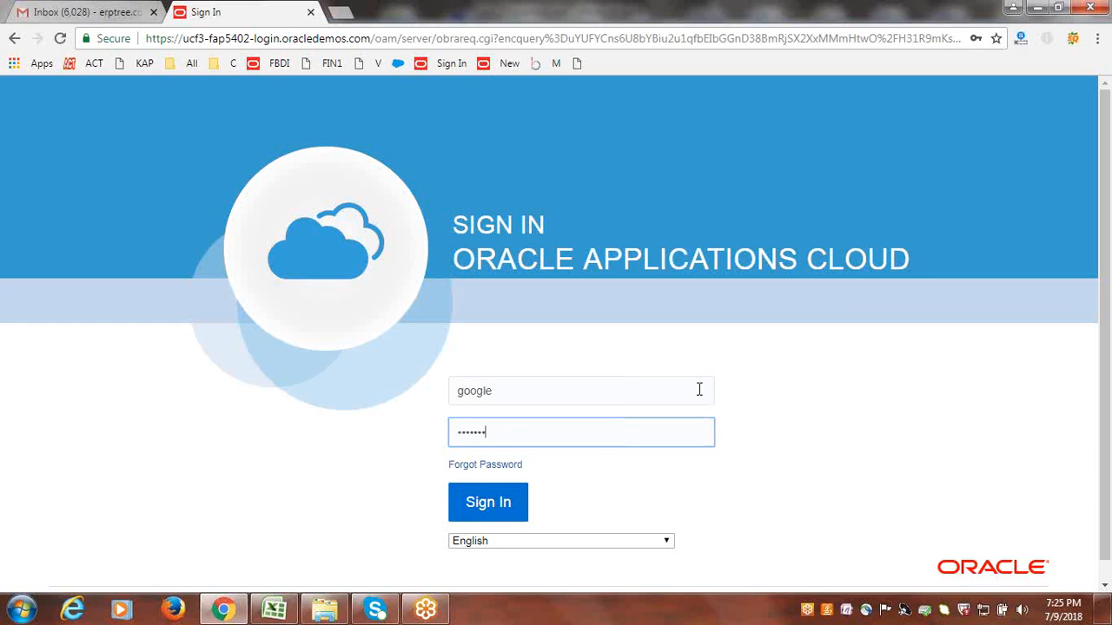
key(Return)
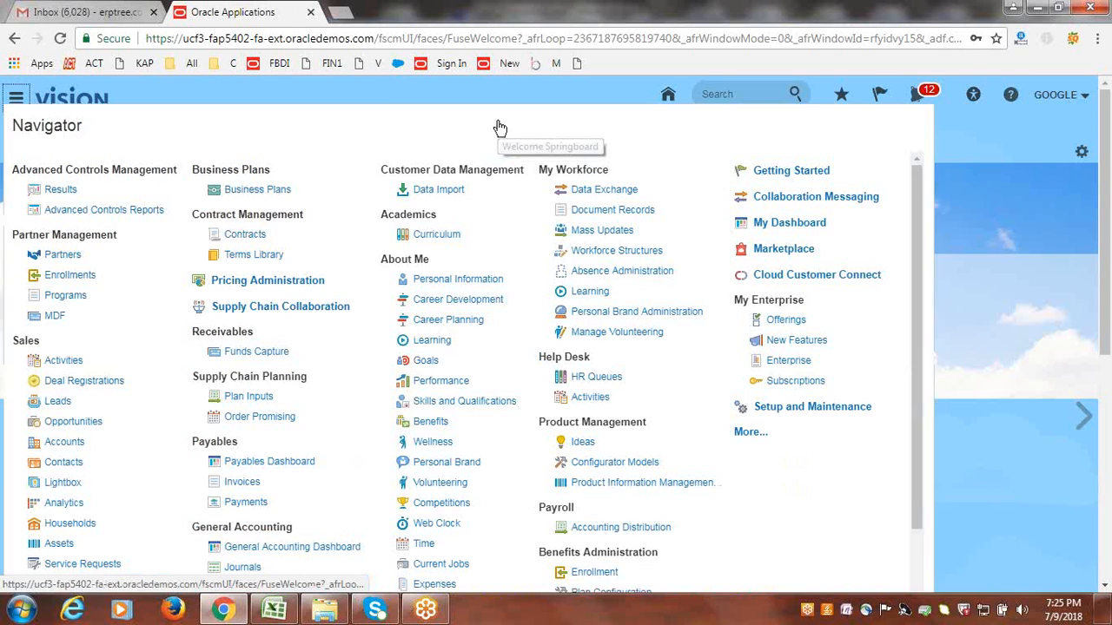
Step: Start a new journal in the Journals work area, browsing line 1's company values without picking one
scroll(563, 327, down, 2)
click(243, 399)
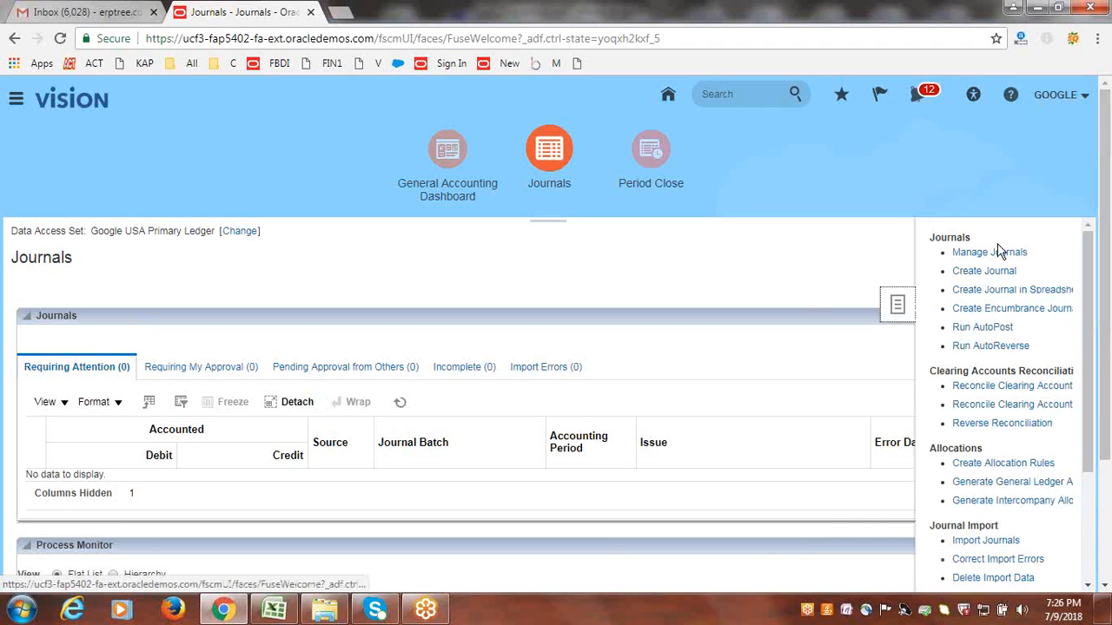
click(990, 274)
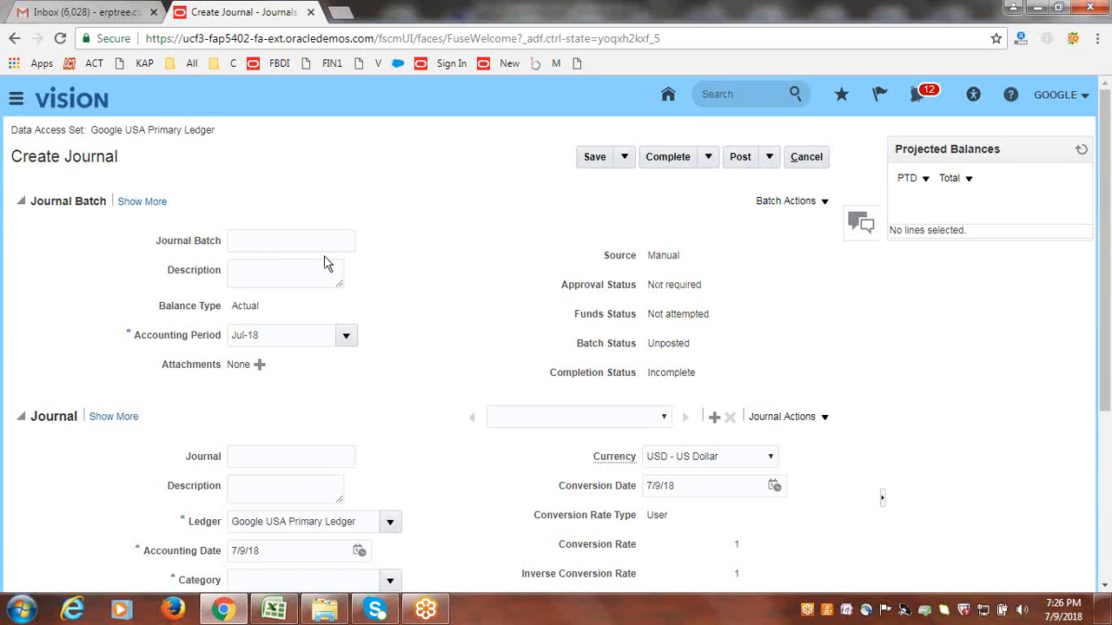
scroll(491, 336, down, 3)
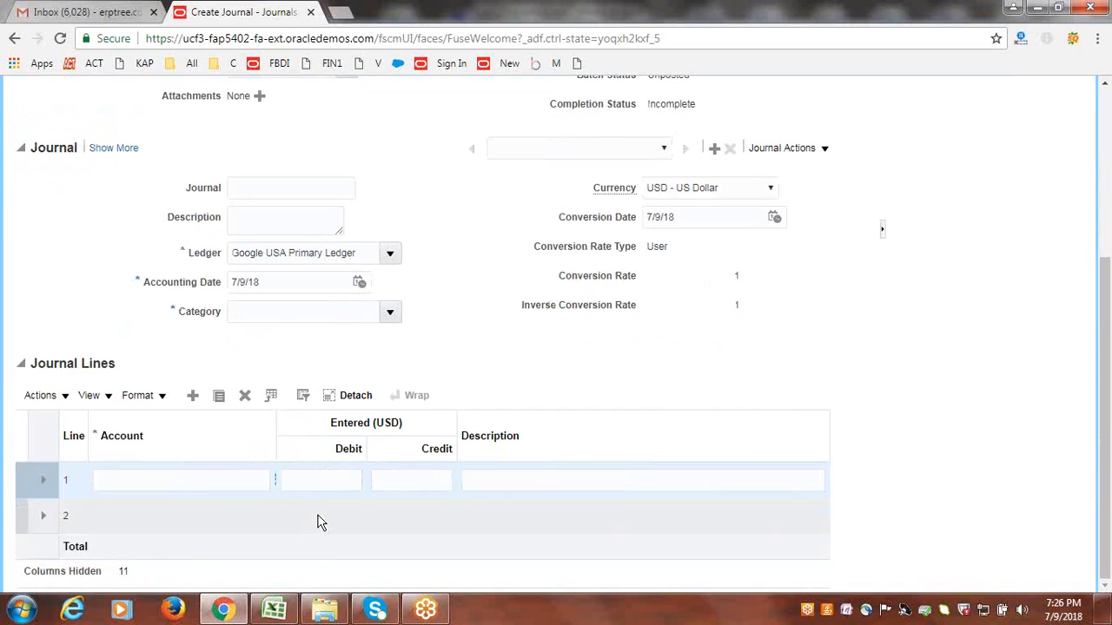
click(276, 485)
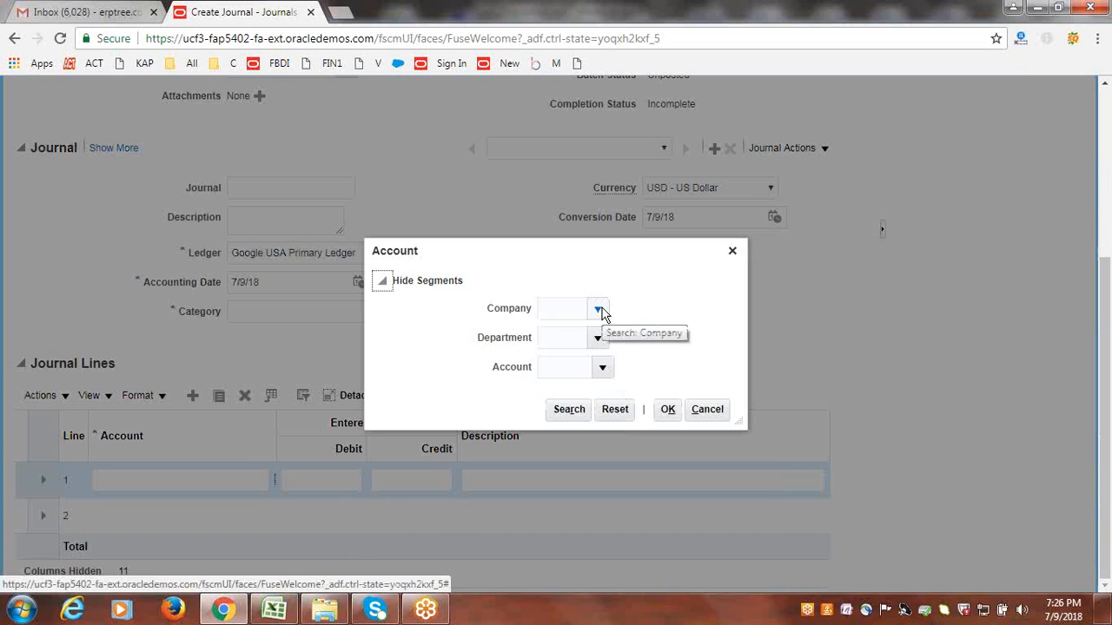
click(594, 308)
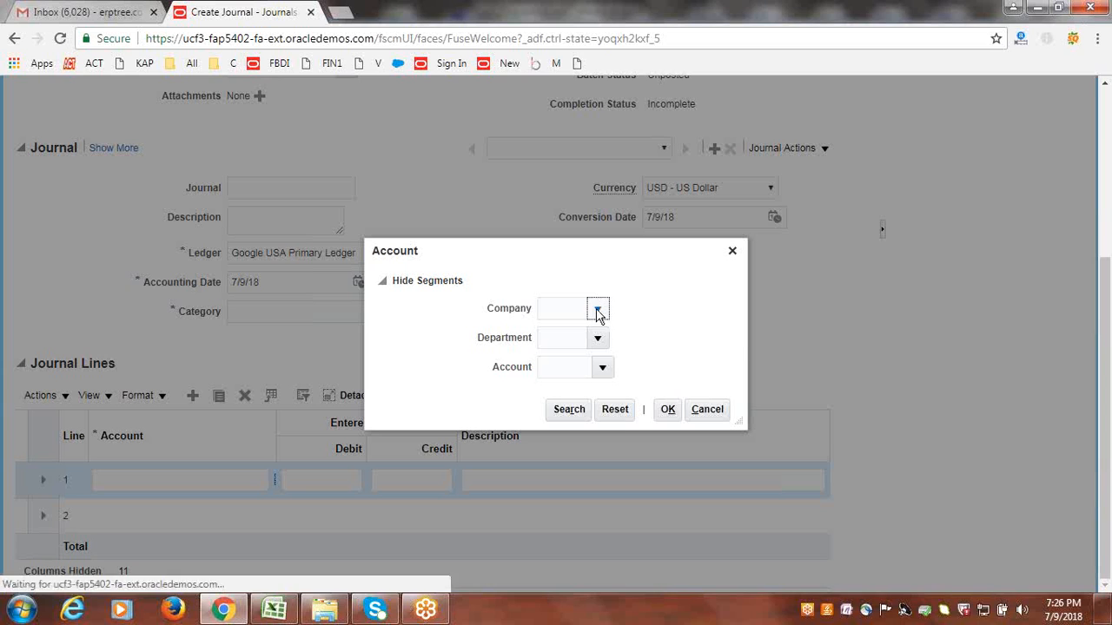
click(664, 287)
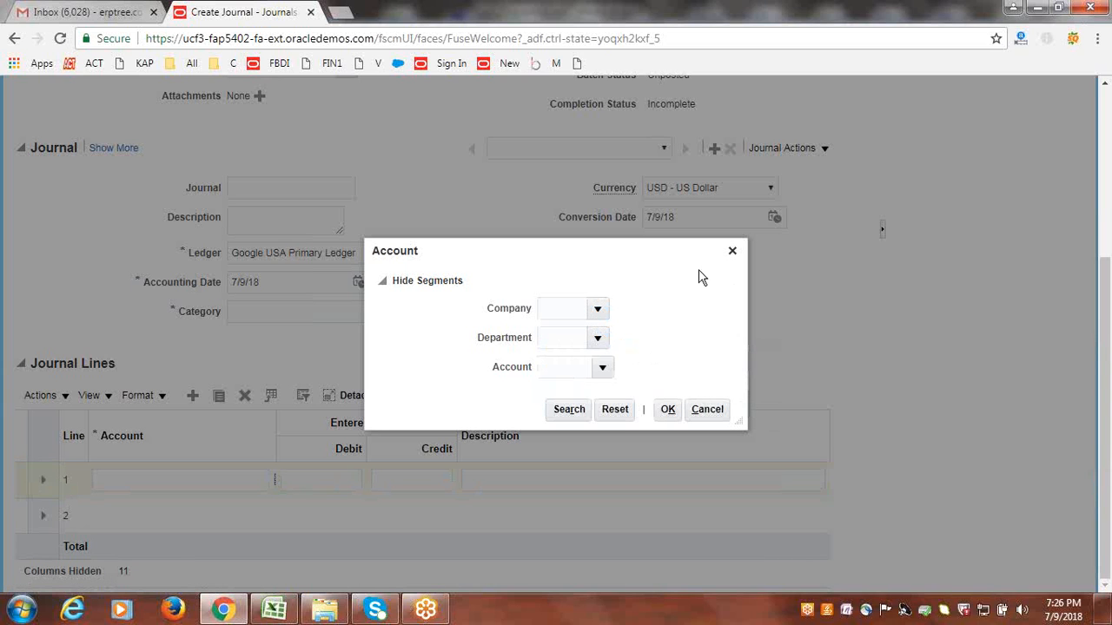
click(731, 251)
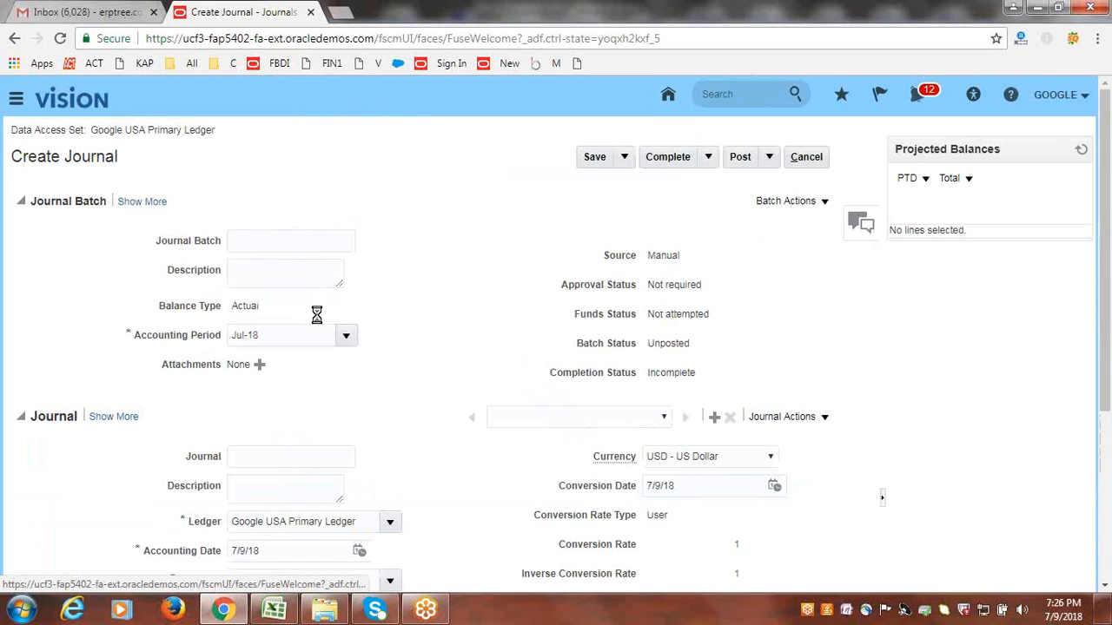
Step: Name the journal Adjustment and set its category to Adjustment
scroll(342, 434, down, 1)
click(300, 375)
text(Adjustment)
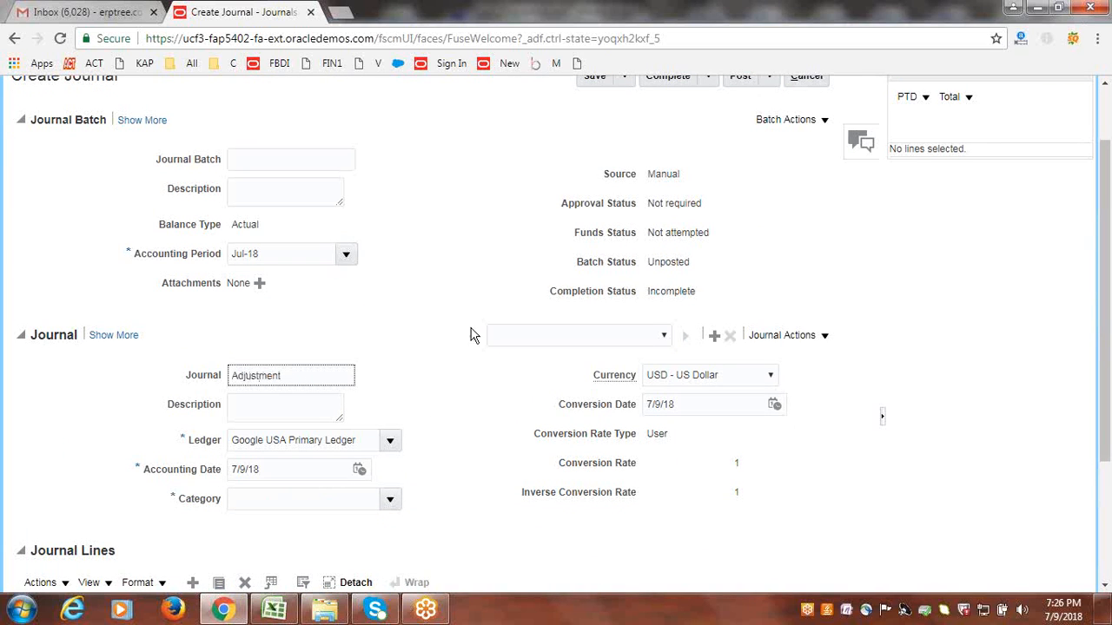
scroll(487, 356, down, 2)
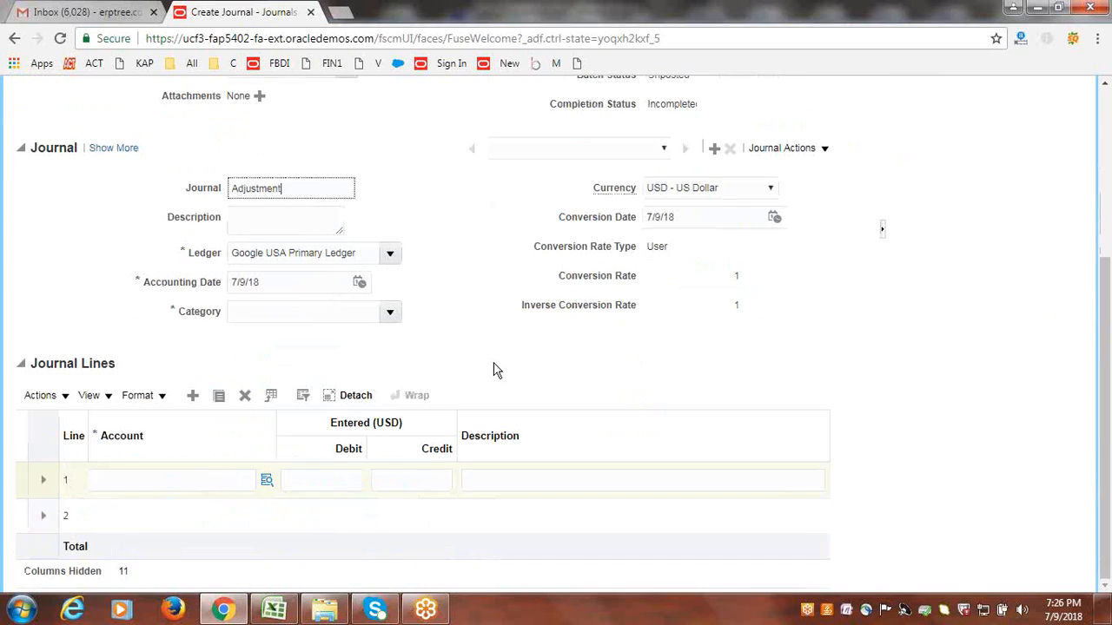
click(387, 316)
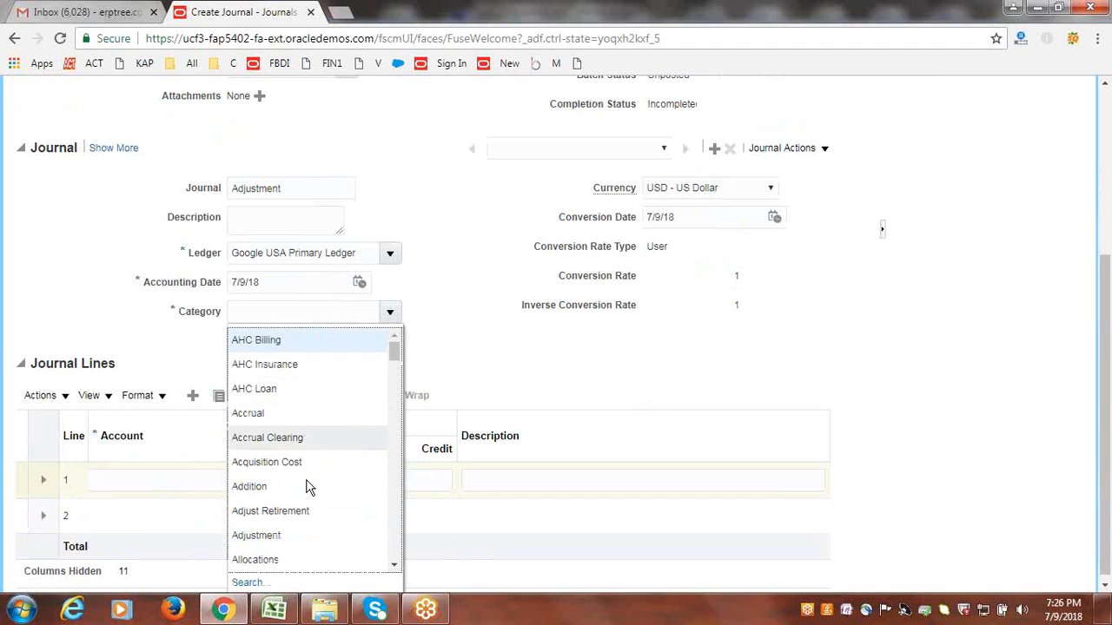
click(298, 537)
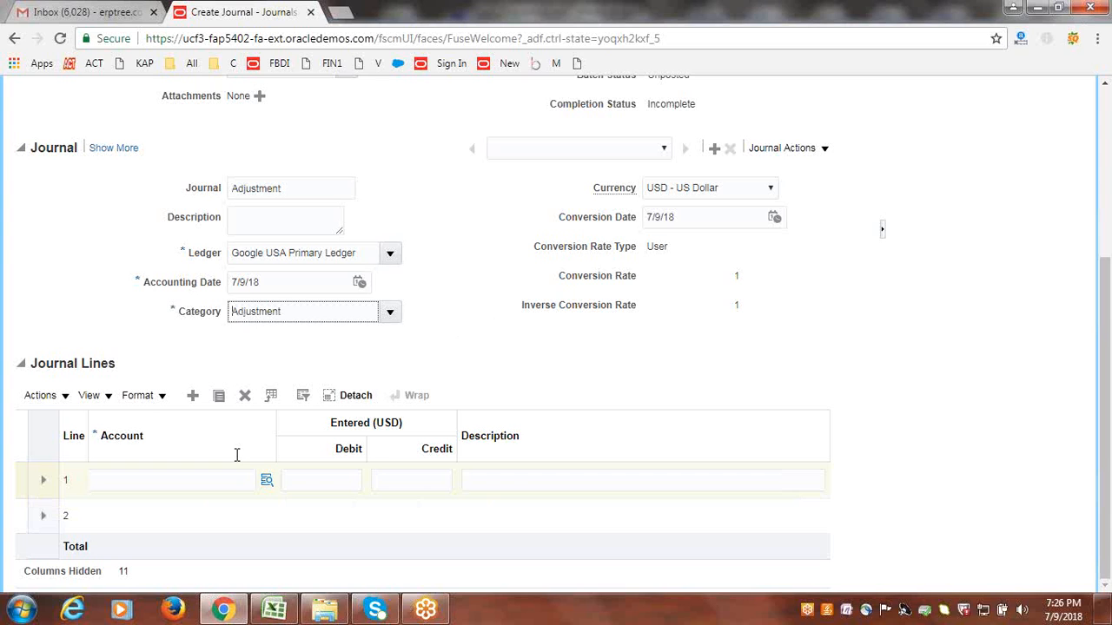
click(266, 481)
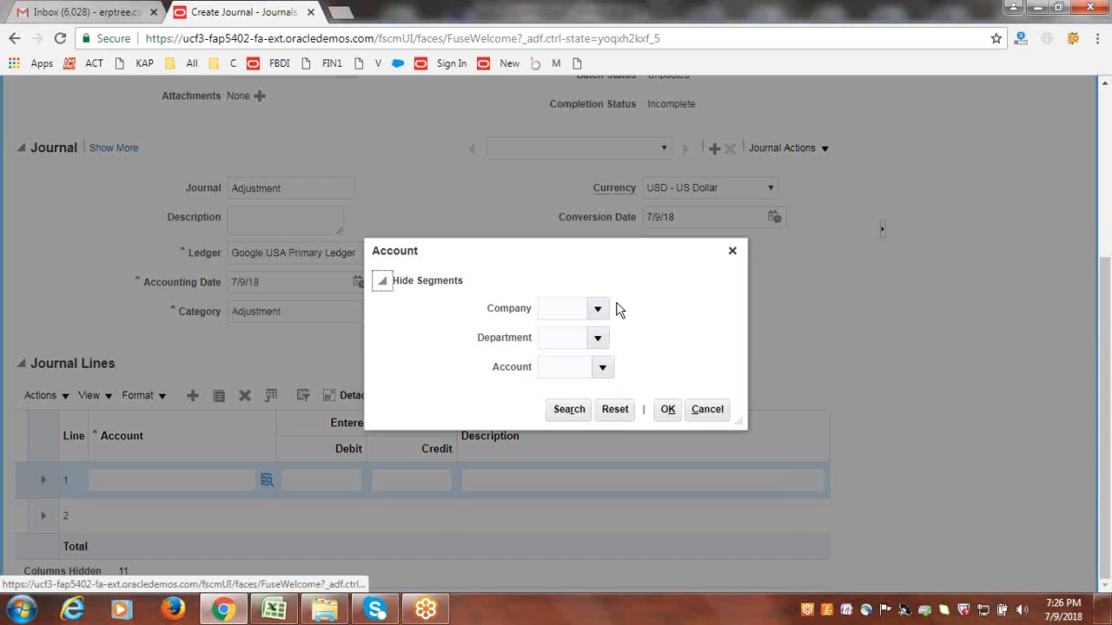
click(596, 309)
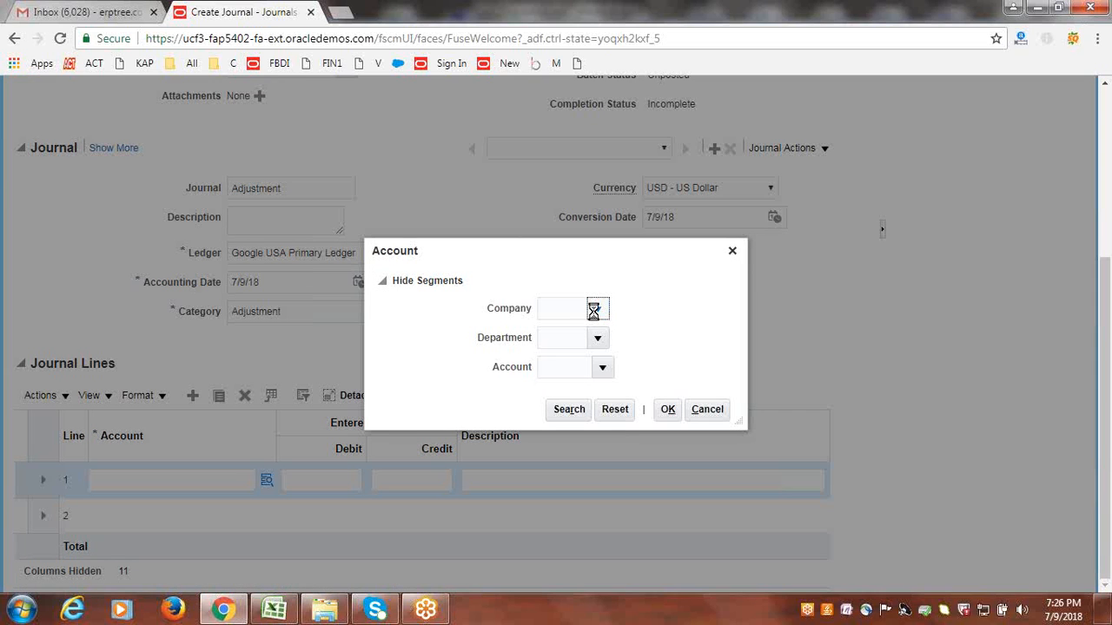
click(578, 341)
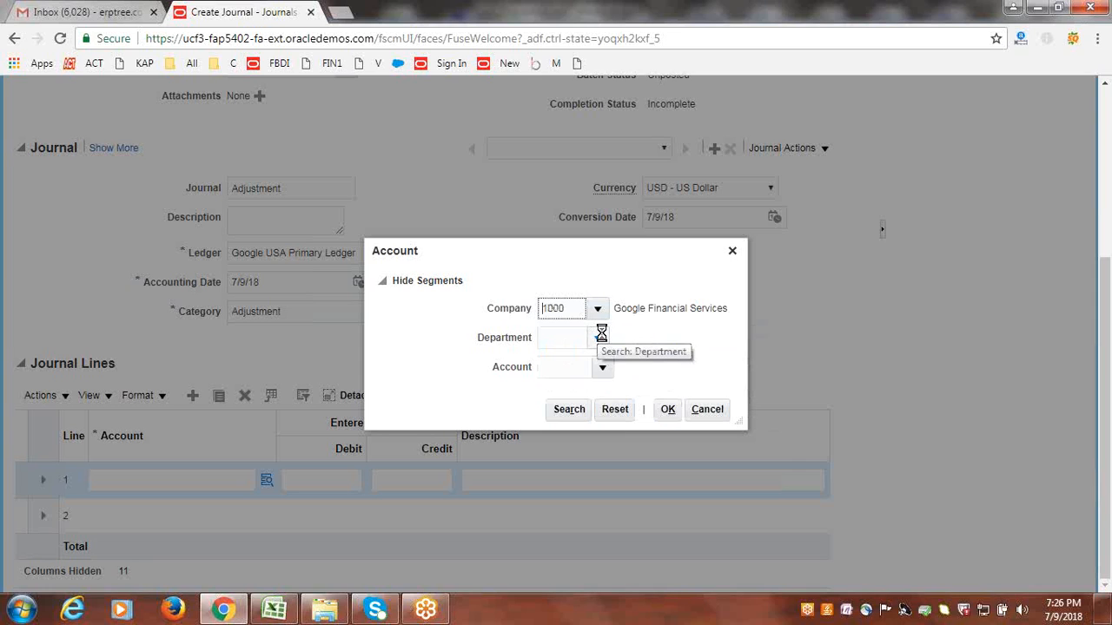
click(599, 336)
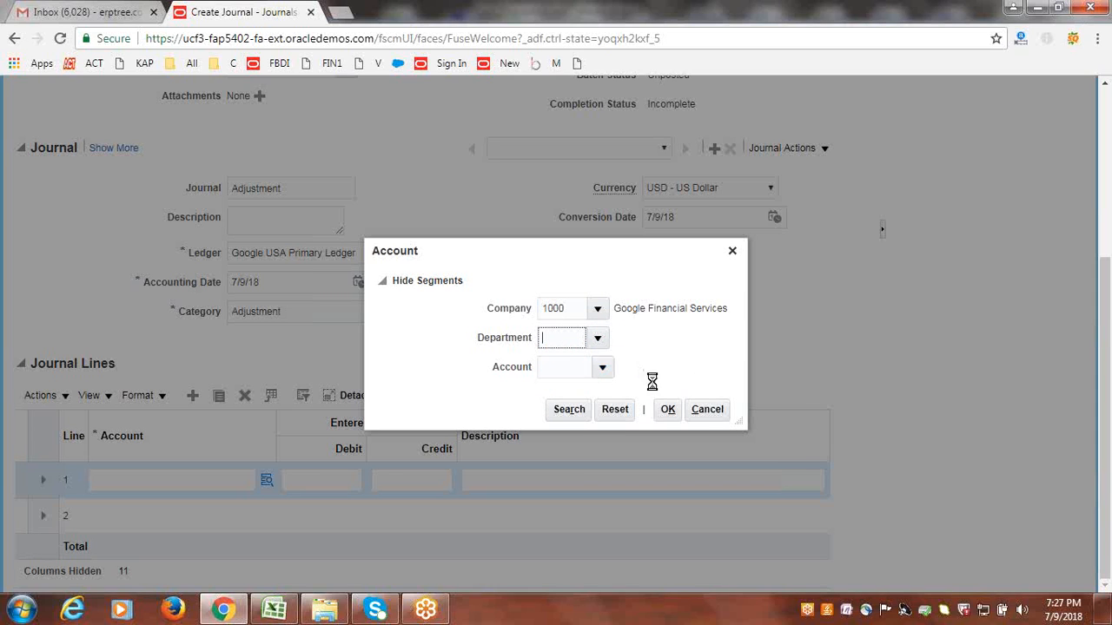
click(603, 369)
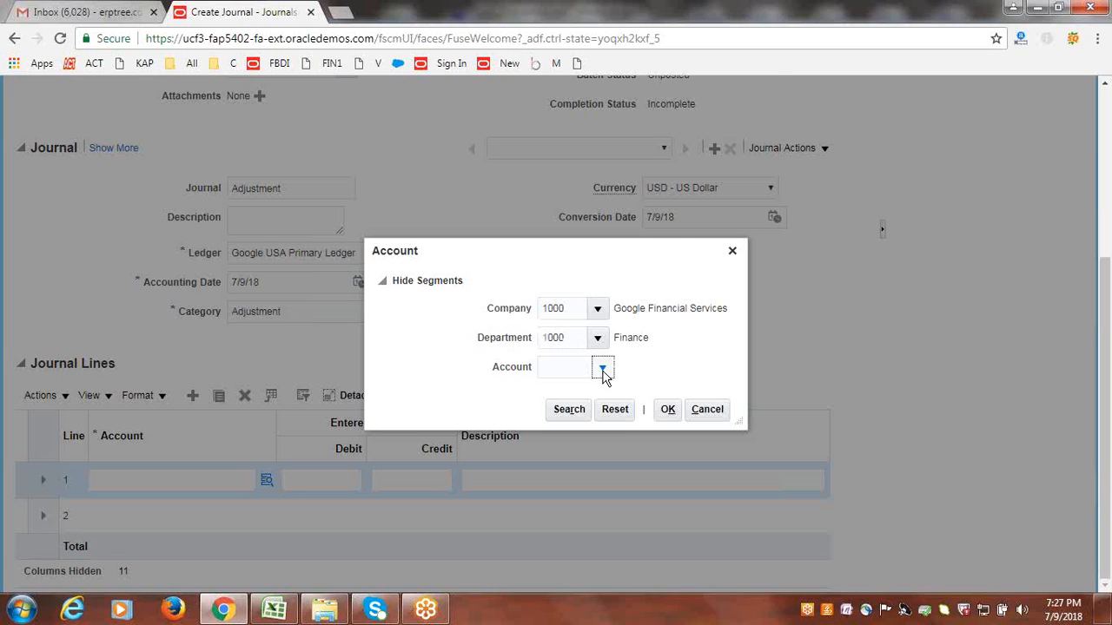
click(559, 341)
click(558, 320)
text(Expense)
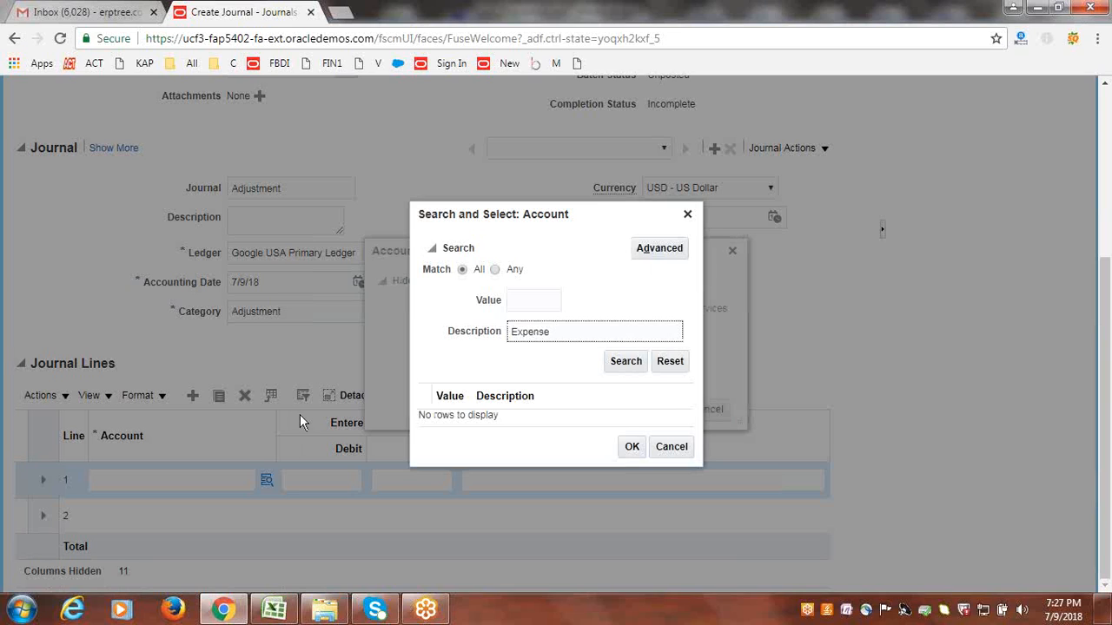
click(639, 364)
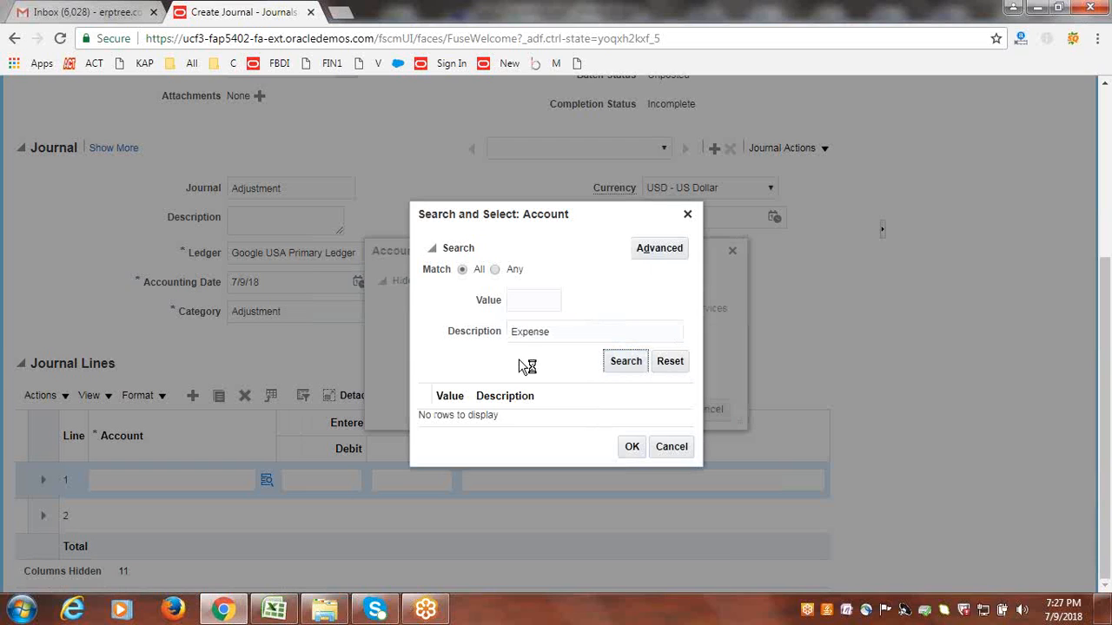
click(535, 402)
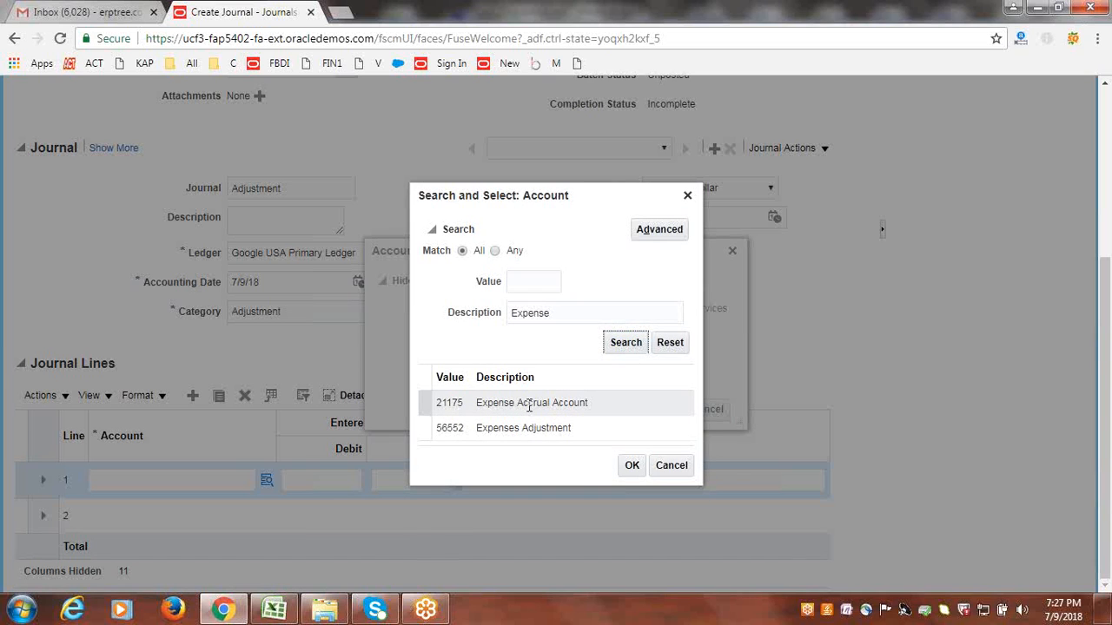
click(633, 465)
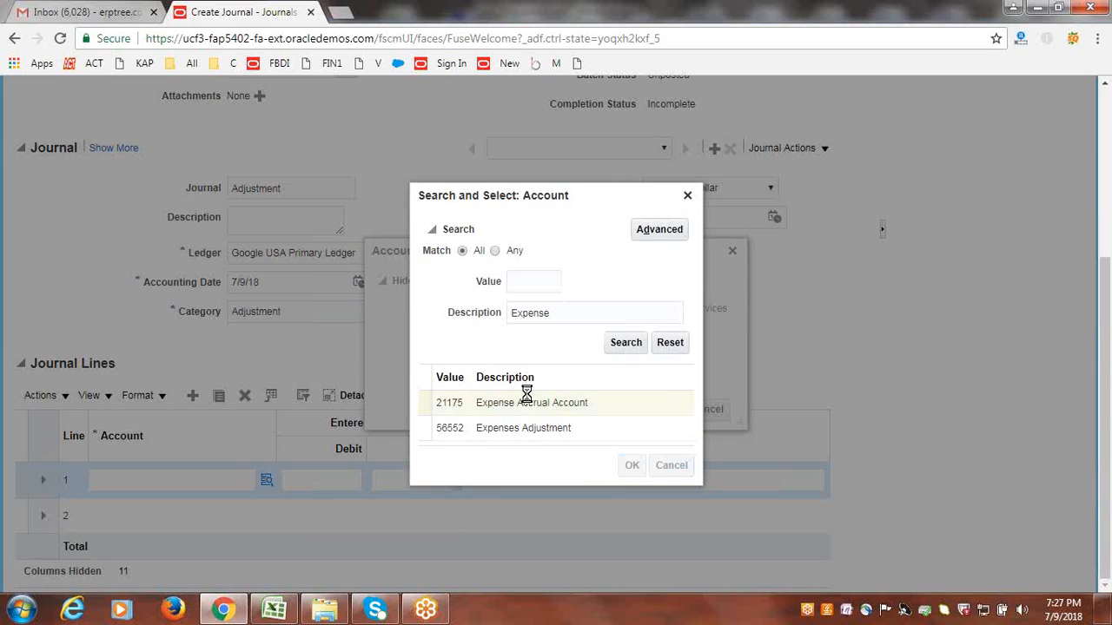
click(670, 411)
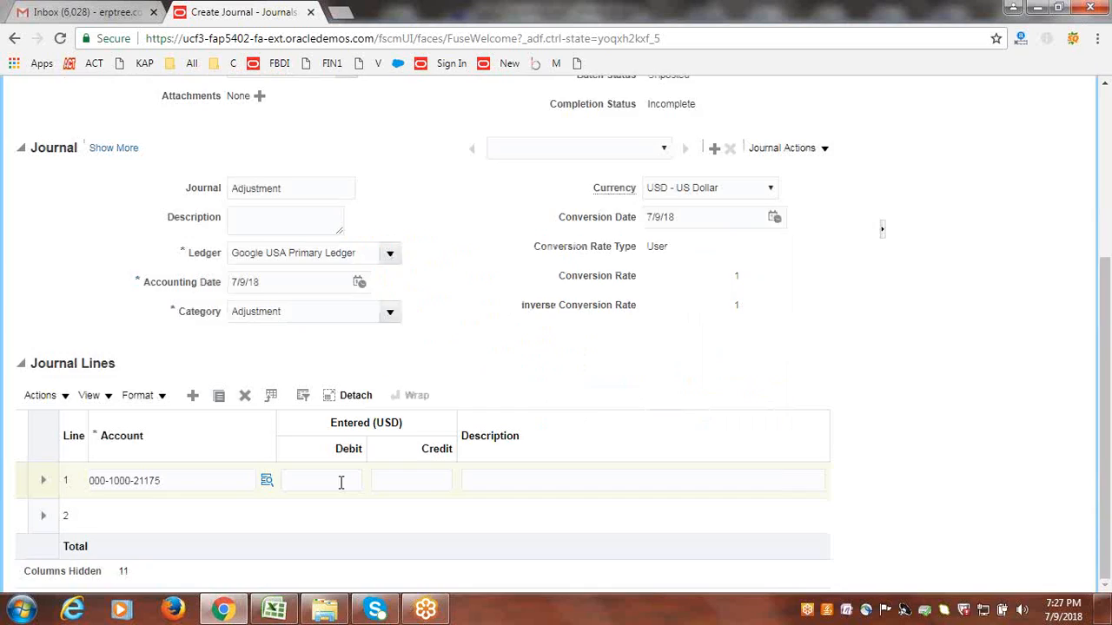
Step: Enter a 10,000 debit on journal line 1
click(330, 476)
text(10)
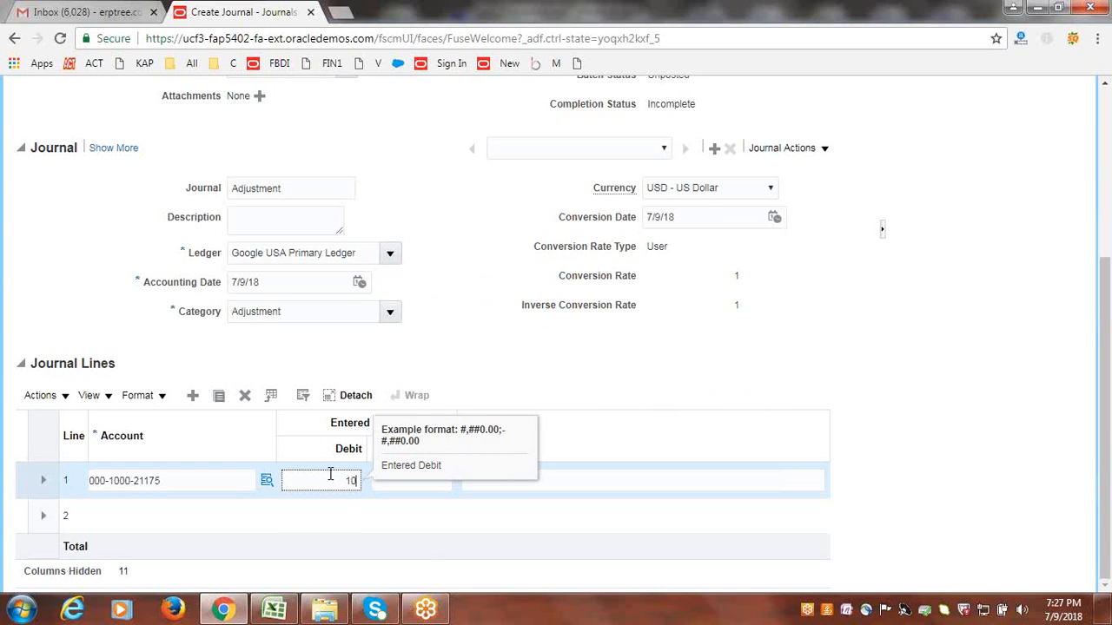
text(000)
click(57, 516)
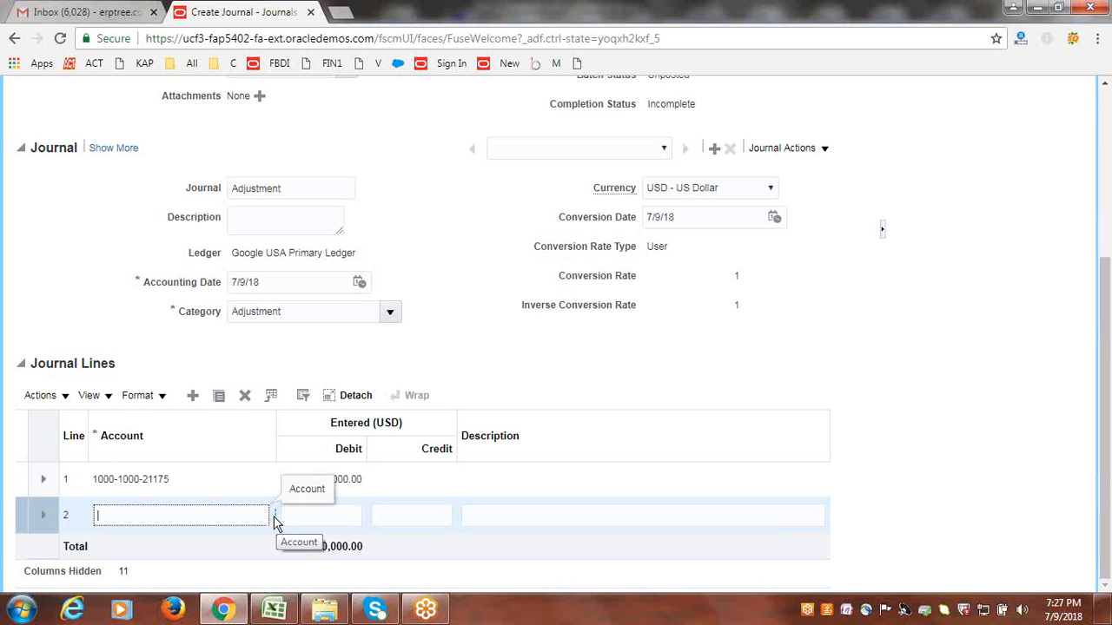
click(275, 517)
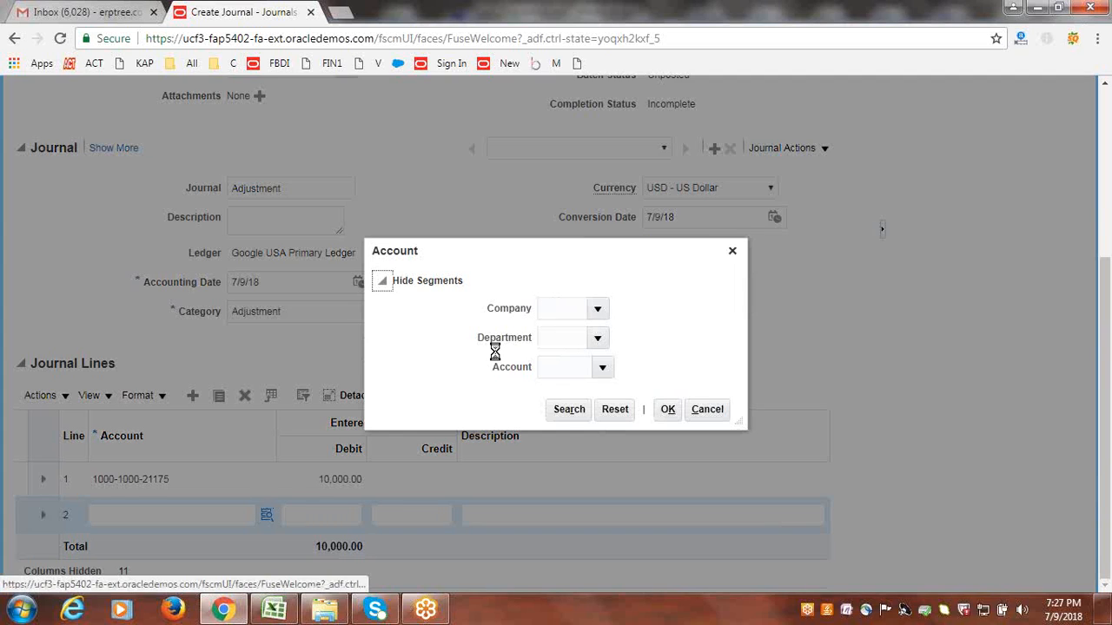
click(599, 311)
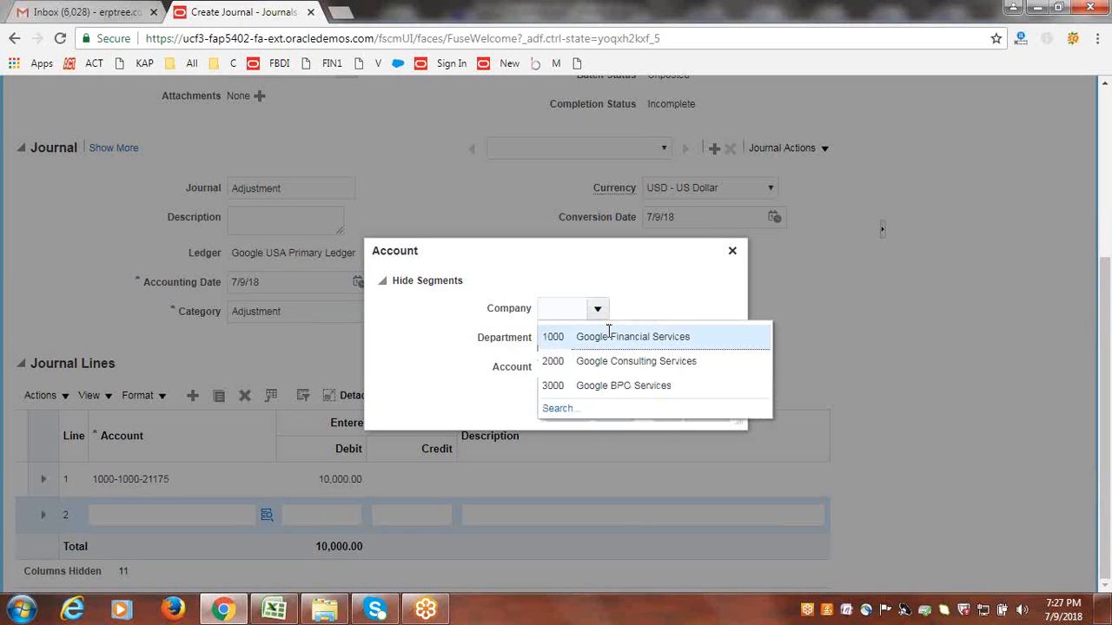
click(607, 332)
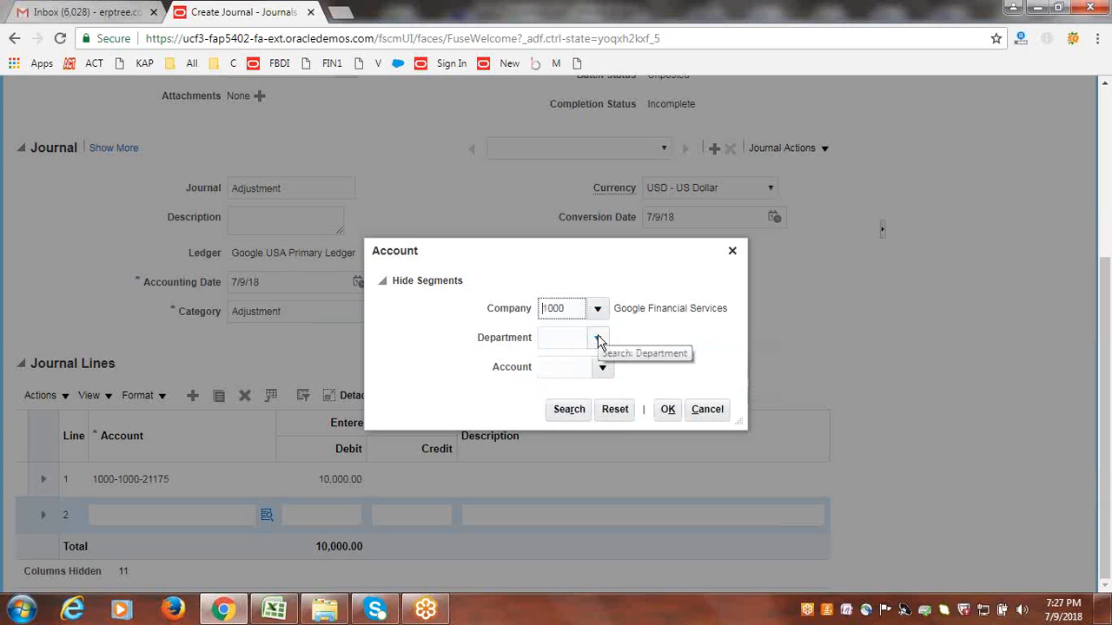
click(598, 337)
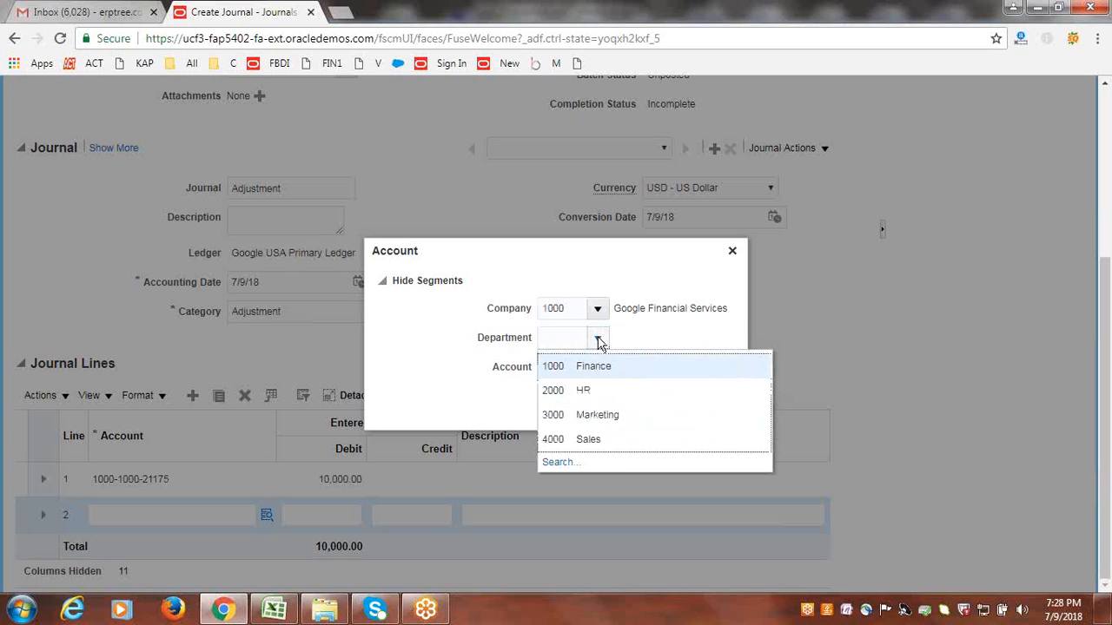
click(600, 367)
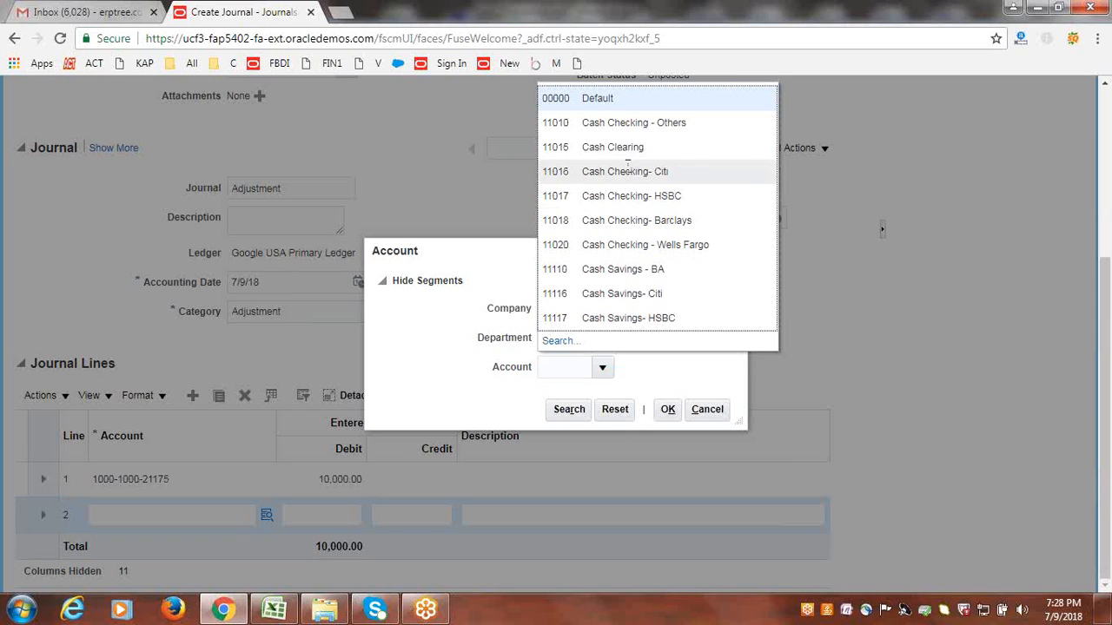
click(627, 171)
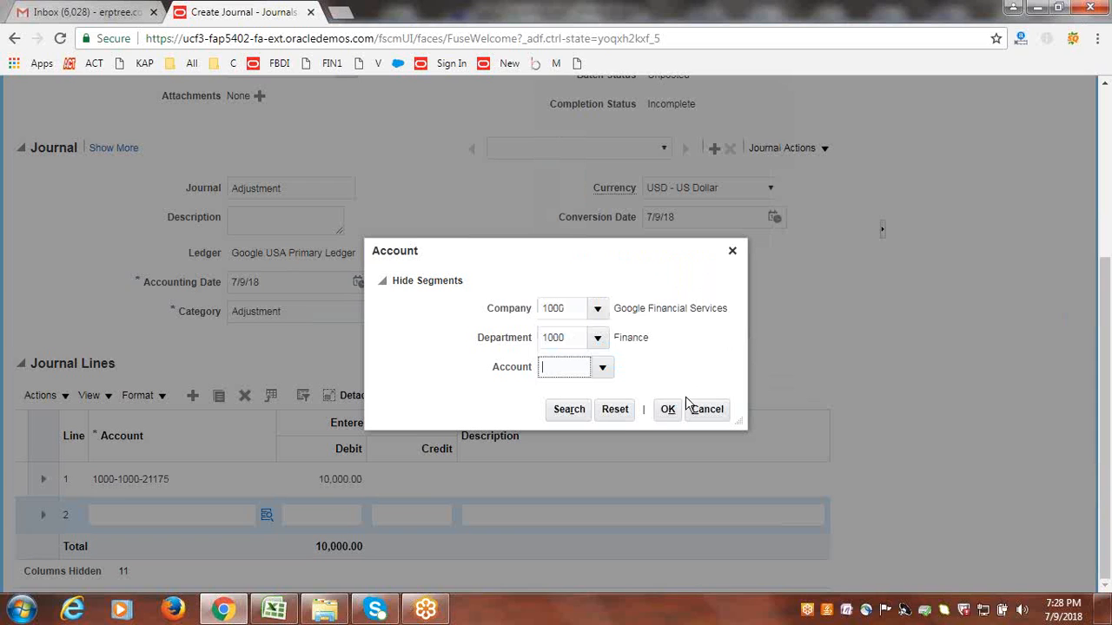
click(667, 411)
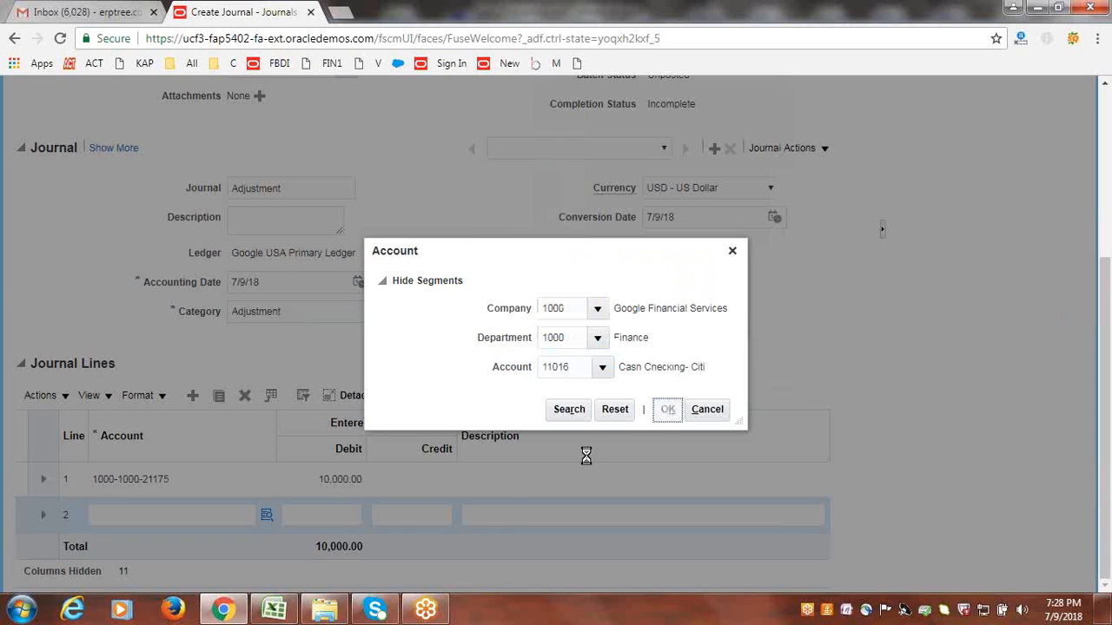
click(439, 514)
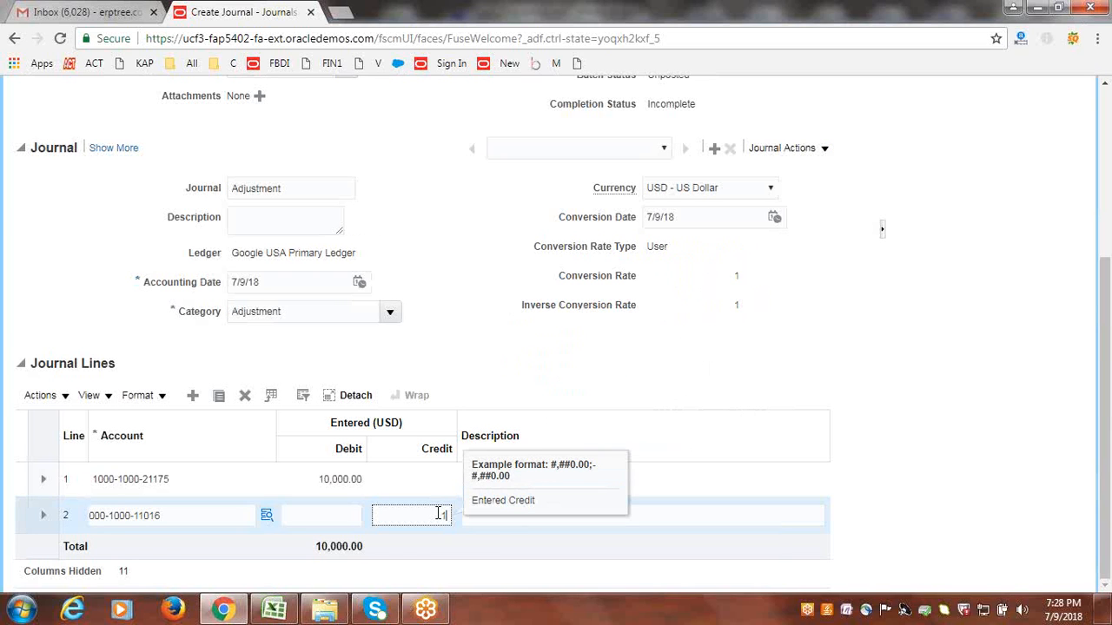
click(717, 368)
drag(1106, 388, 1107, 218)
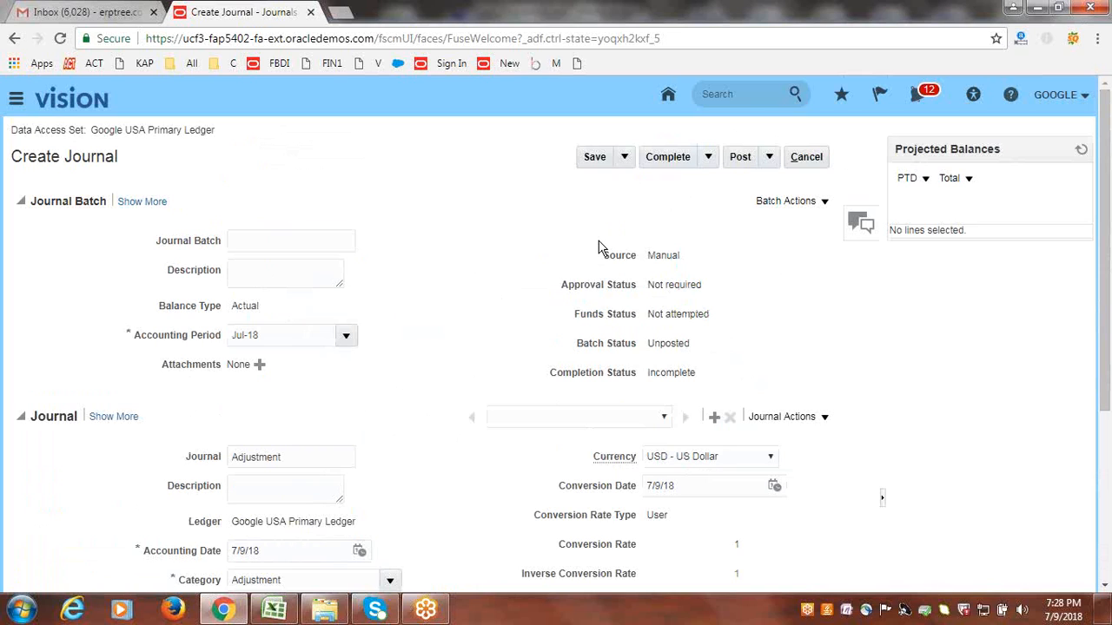
Step: Save and complete the Adjustment journal, then exit to the Journals work area task list
click(595, 159)
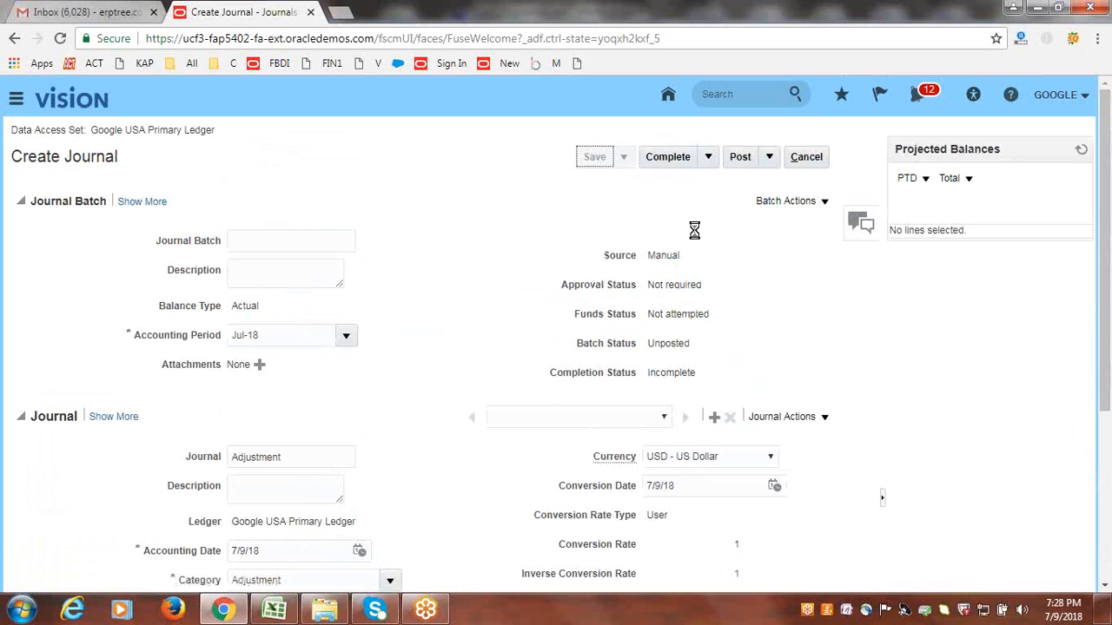
click(669, 163)
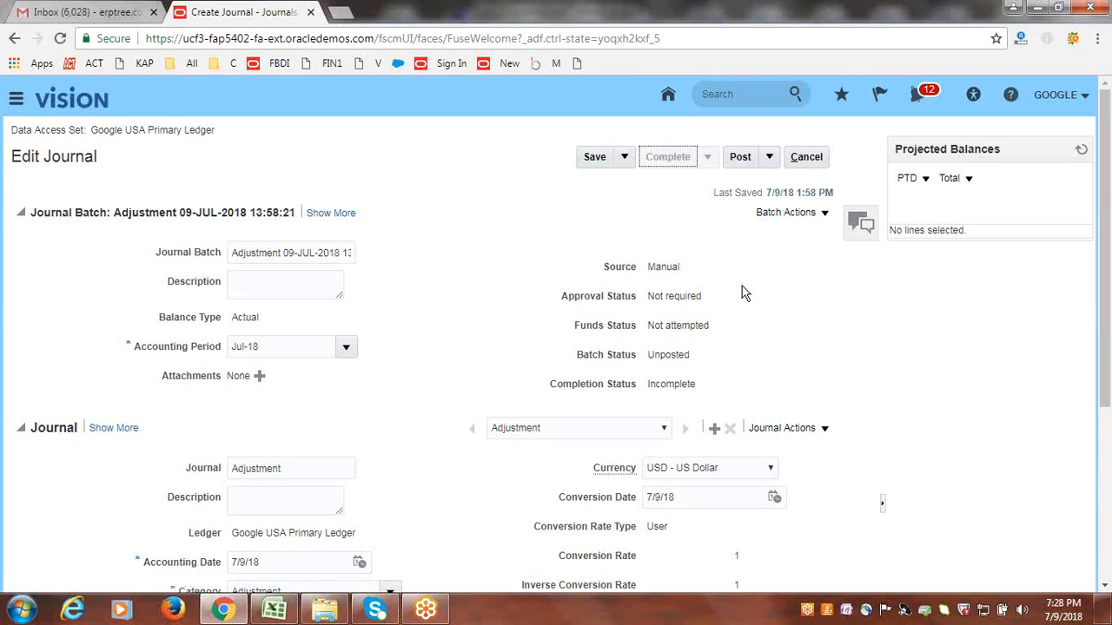
click(812, 164)
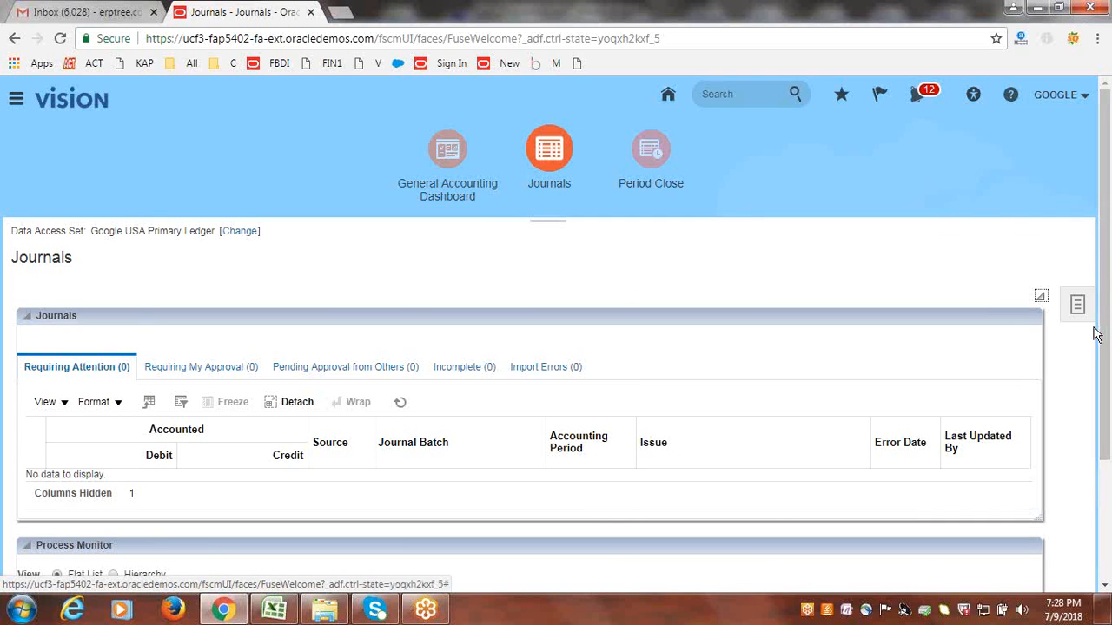
click(1078, 305)
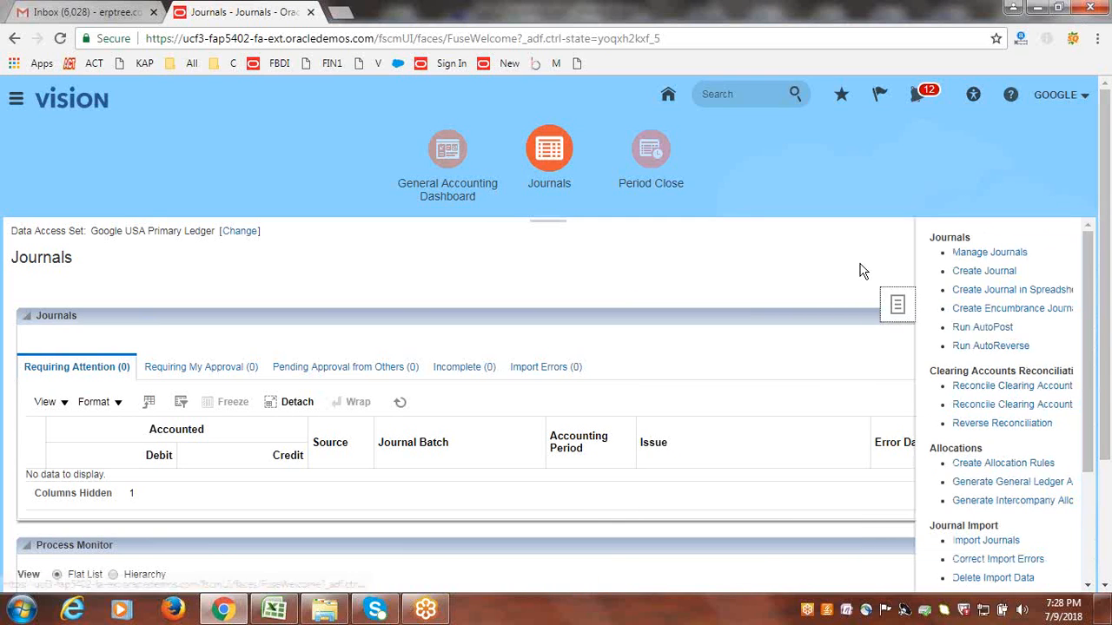
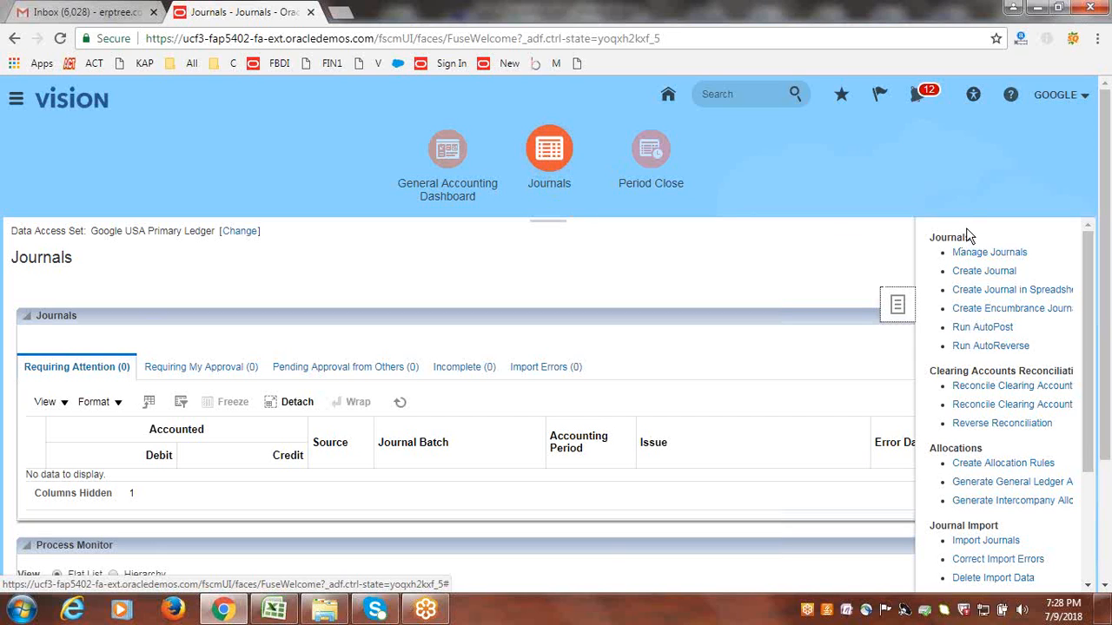
Step: Start Run AutoPost and select Google Autopost as the AutoPost Criteria Set
click(974, 329)
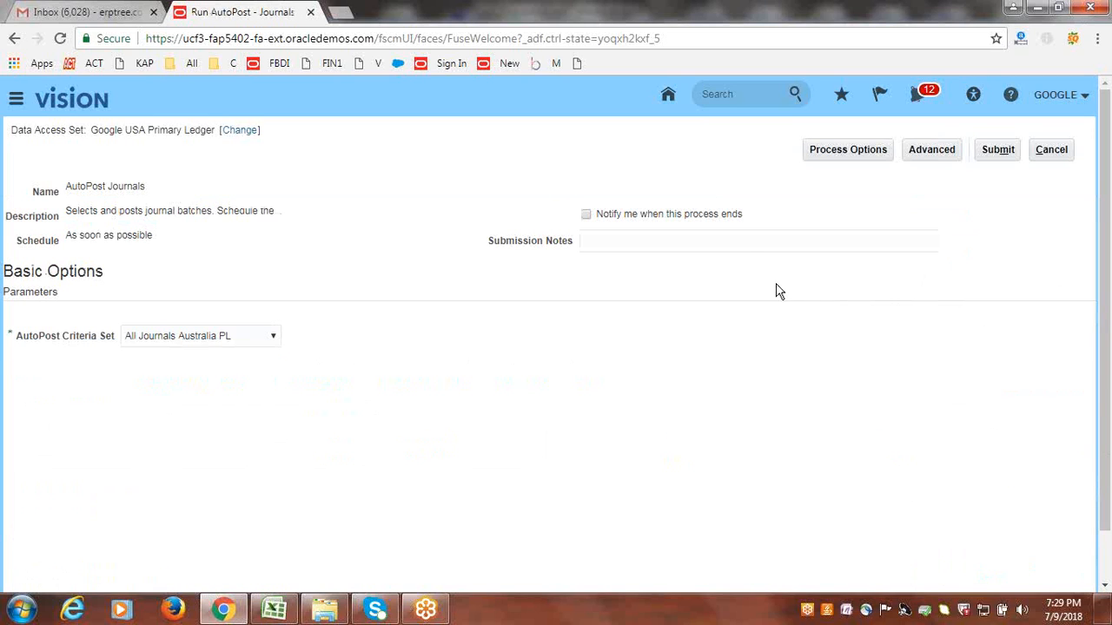
click(273, 339)
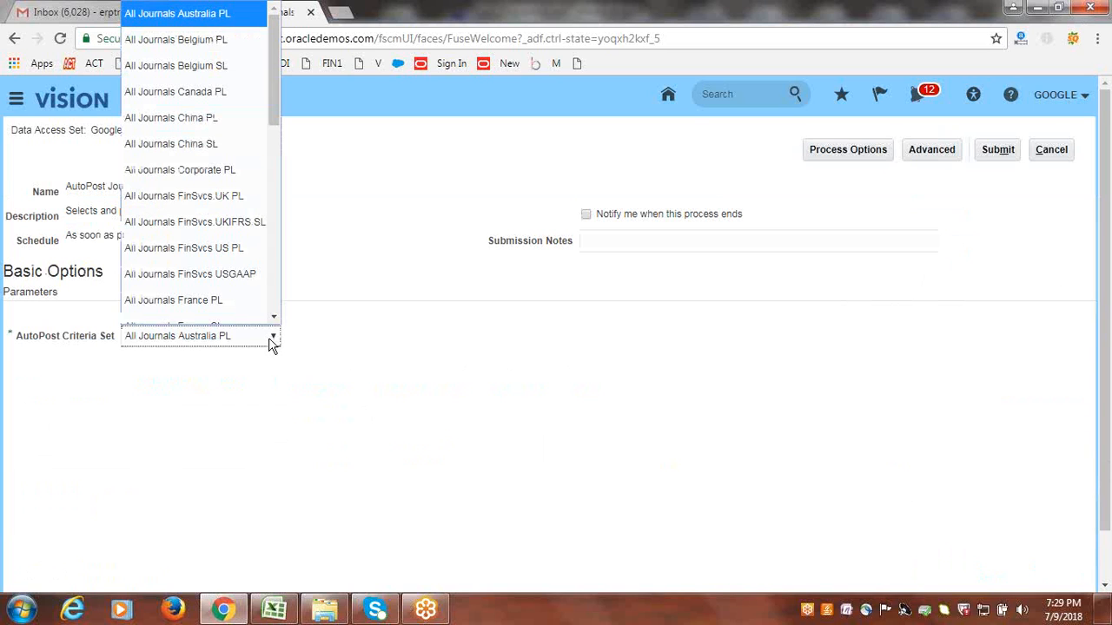
drag(277, 79, 289, 314)
key(g)
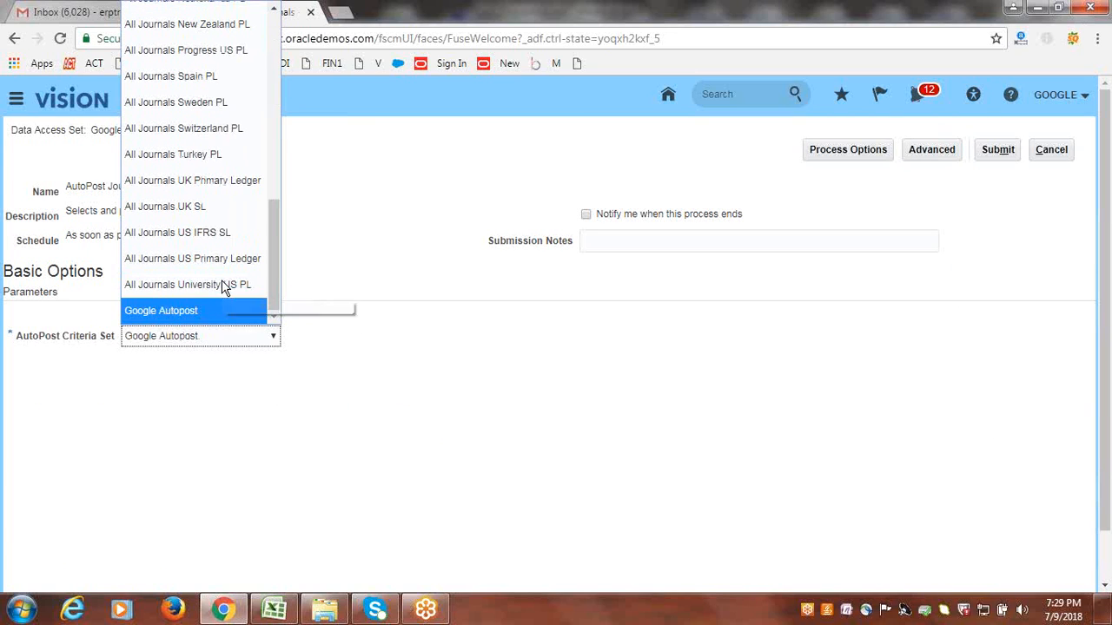
click(228, 309)
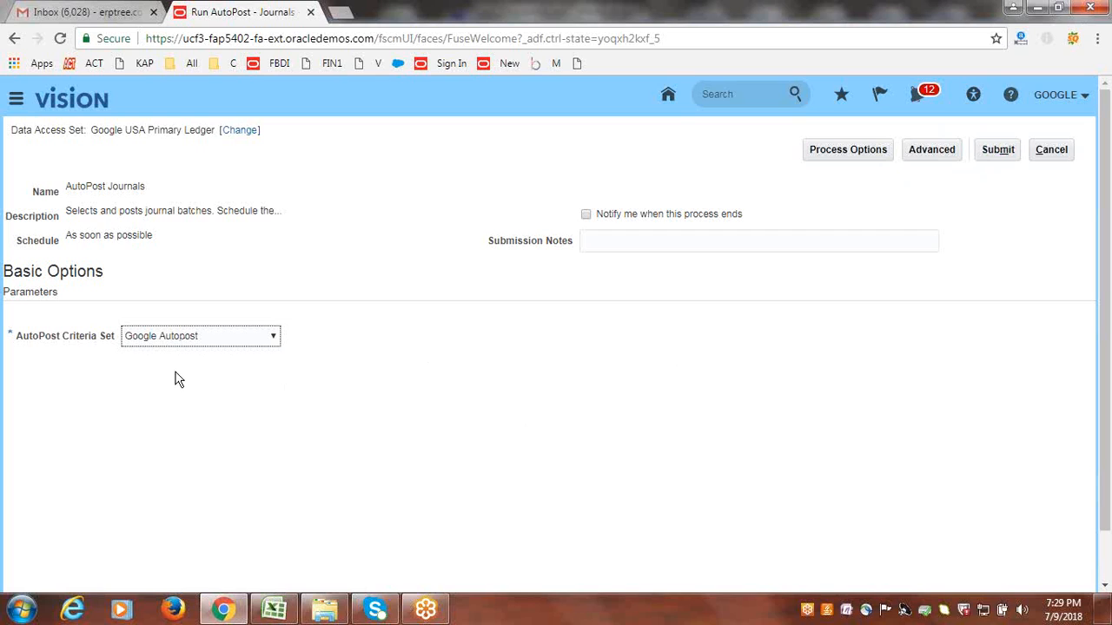
Step: In the advanced schedule options, try an Hourly/Minute interval of 1, then revert Run to As soon as possible
click(941, 153)
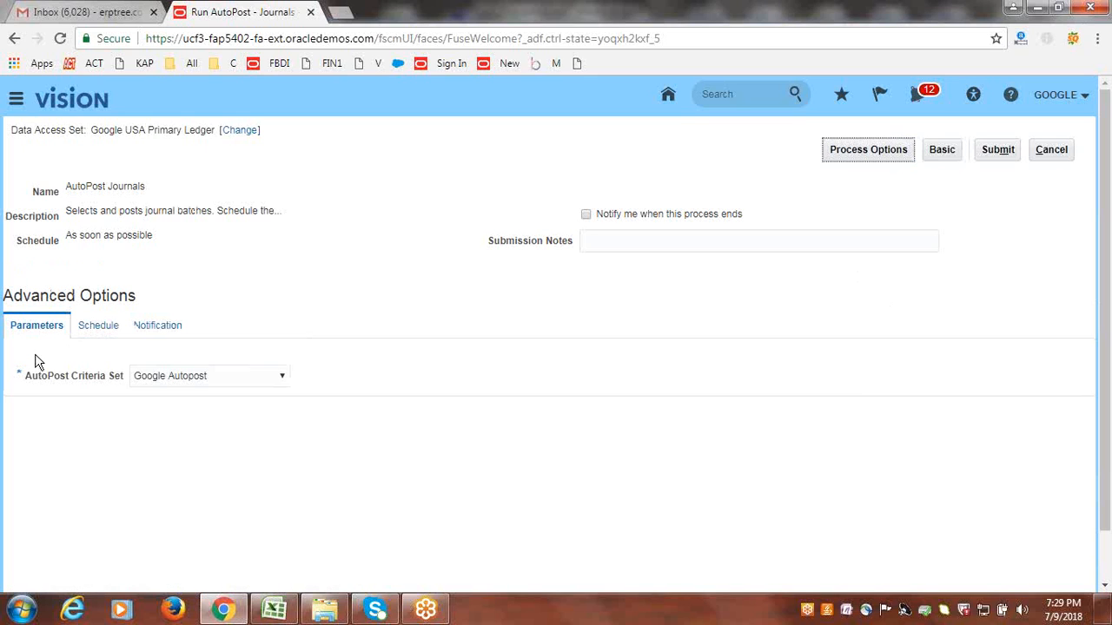
click(103, 332)
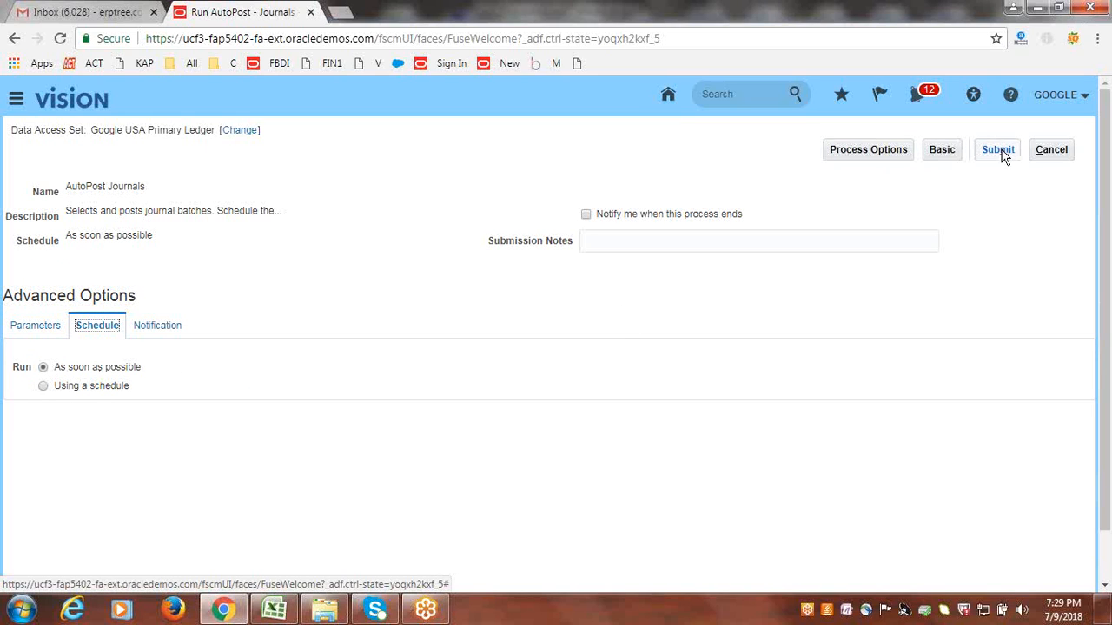
click(42, 386)
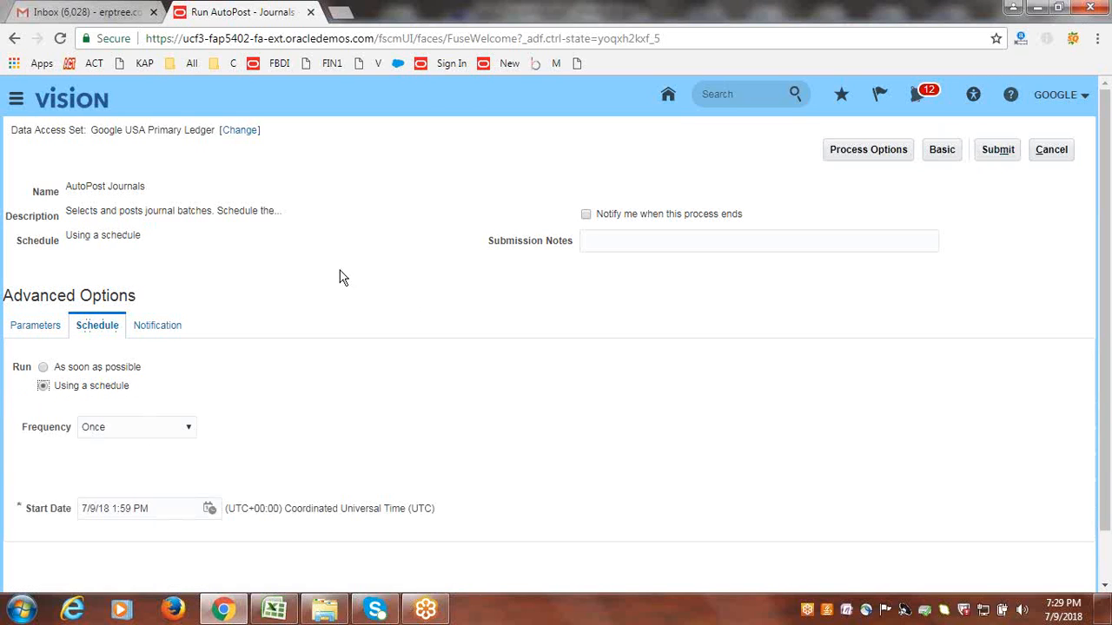
scroll(538, 364, down, 1)
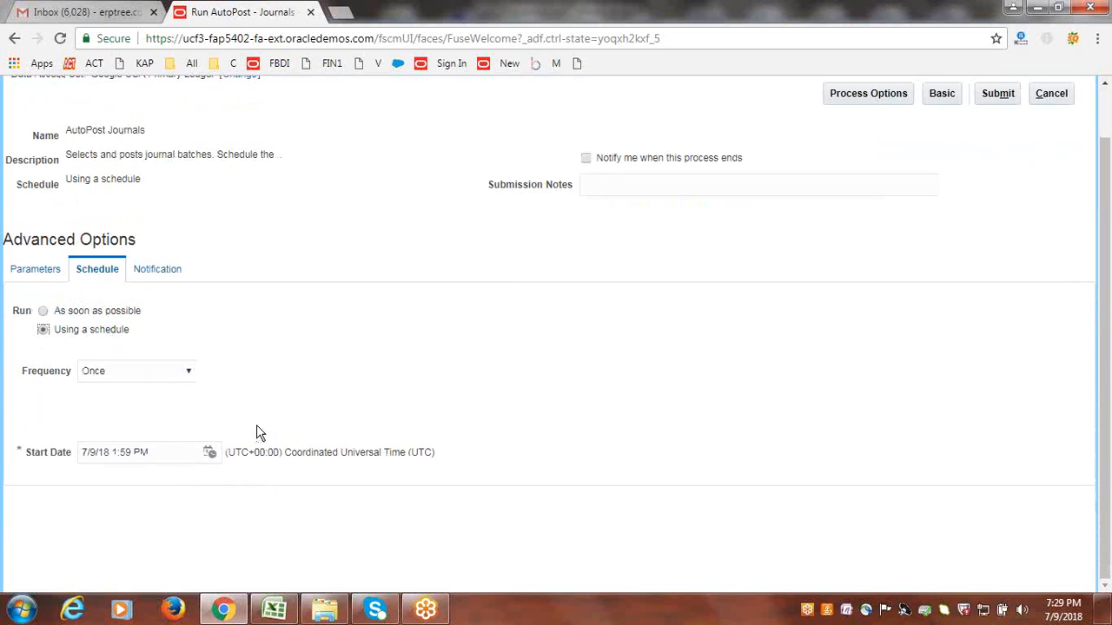
click(184, 378)
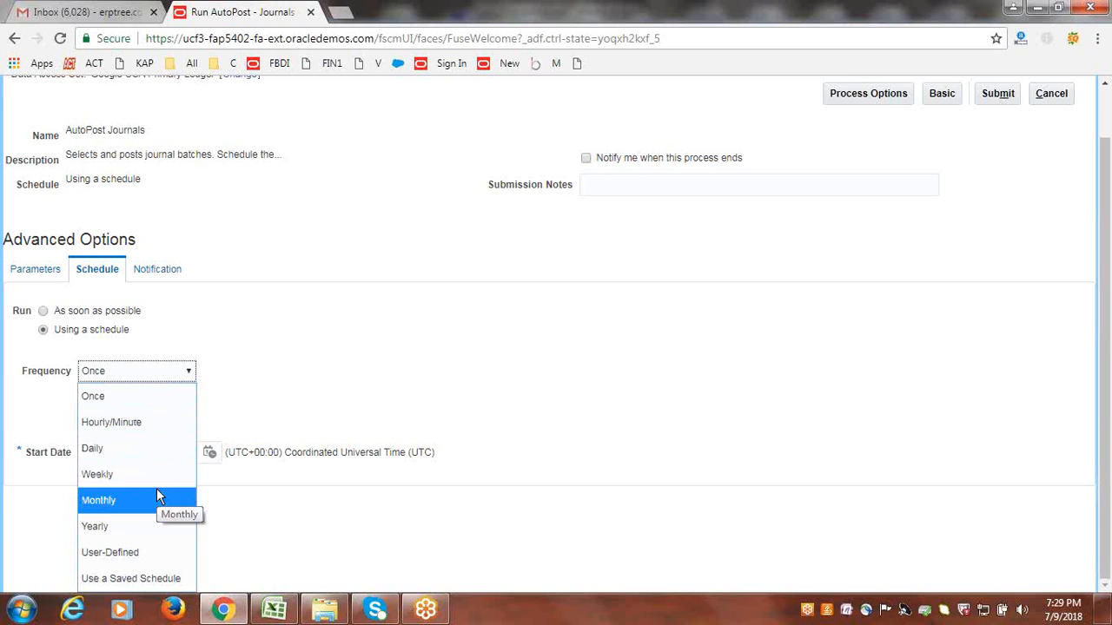
click(142, 420)
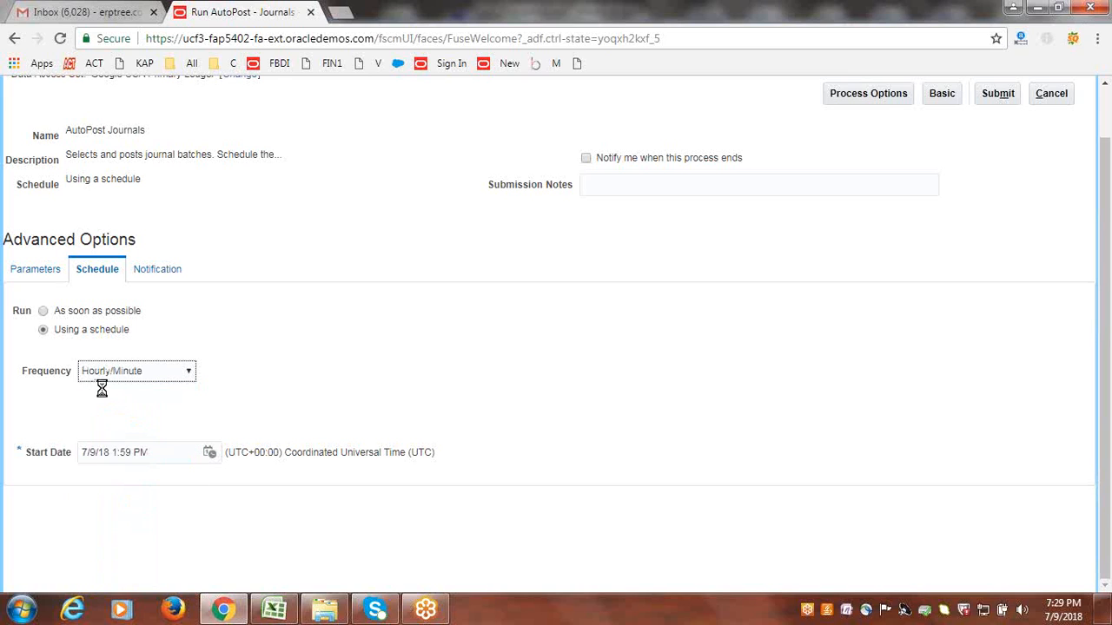
double_click(136, 419)
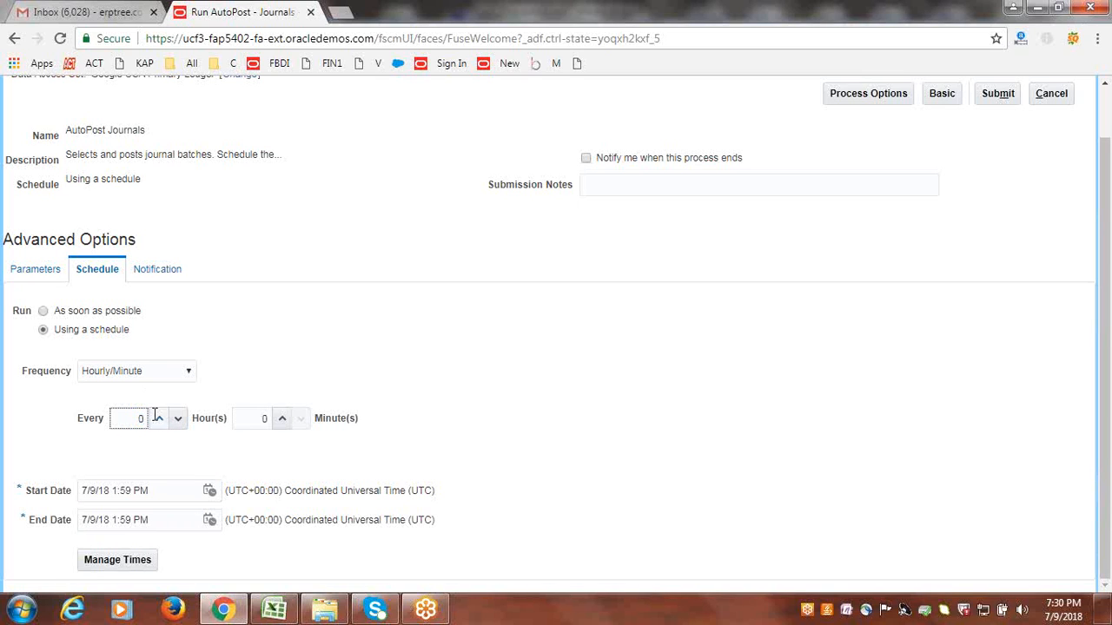
double_click(268, 422)
text(1)
click(190, 371)
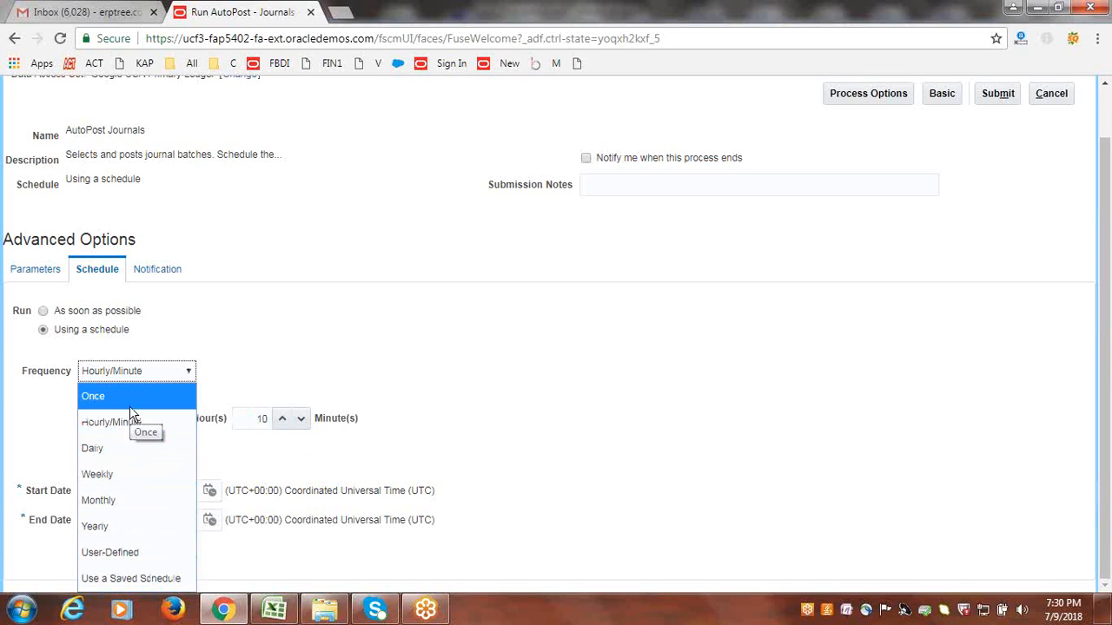
click(305, 332)
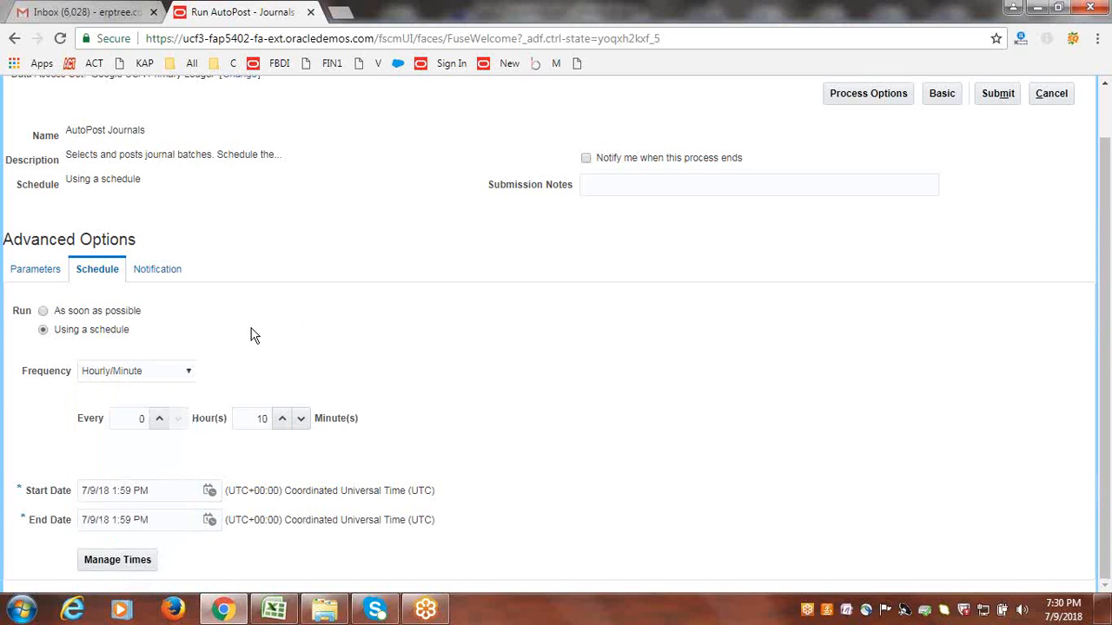
click(44, 311)
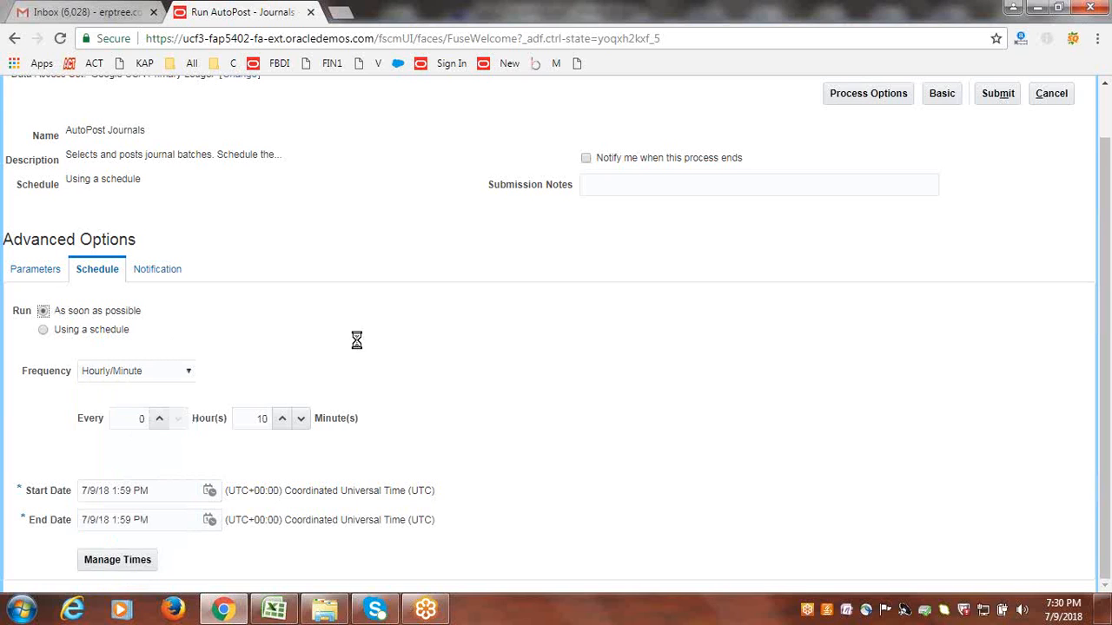
Step: Submit the AutoPost Journals process and acknowledge the confirmation
click(24, 274)
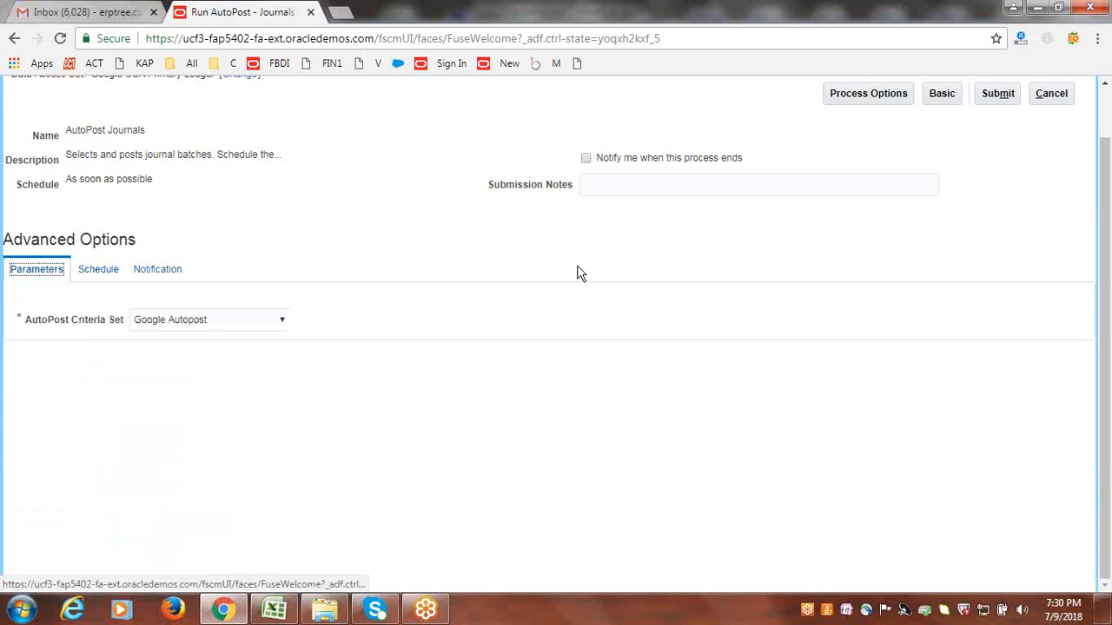
scroll(955, 313, up, 1)
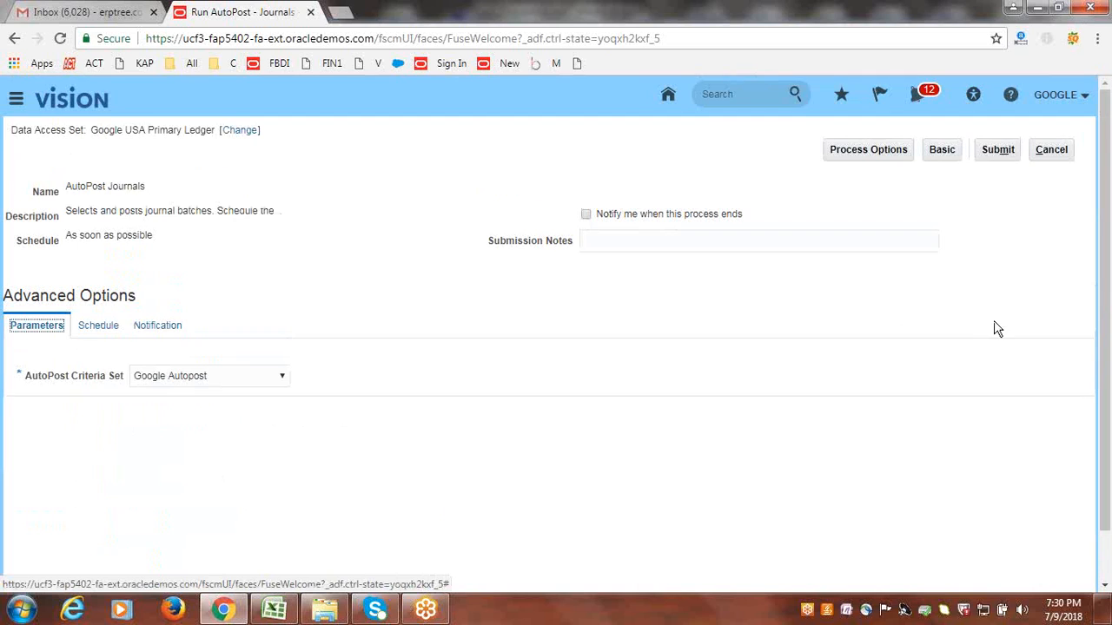
click(97, 335)
click(1000, 151)
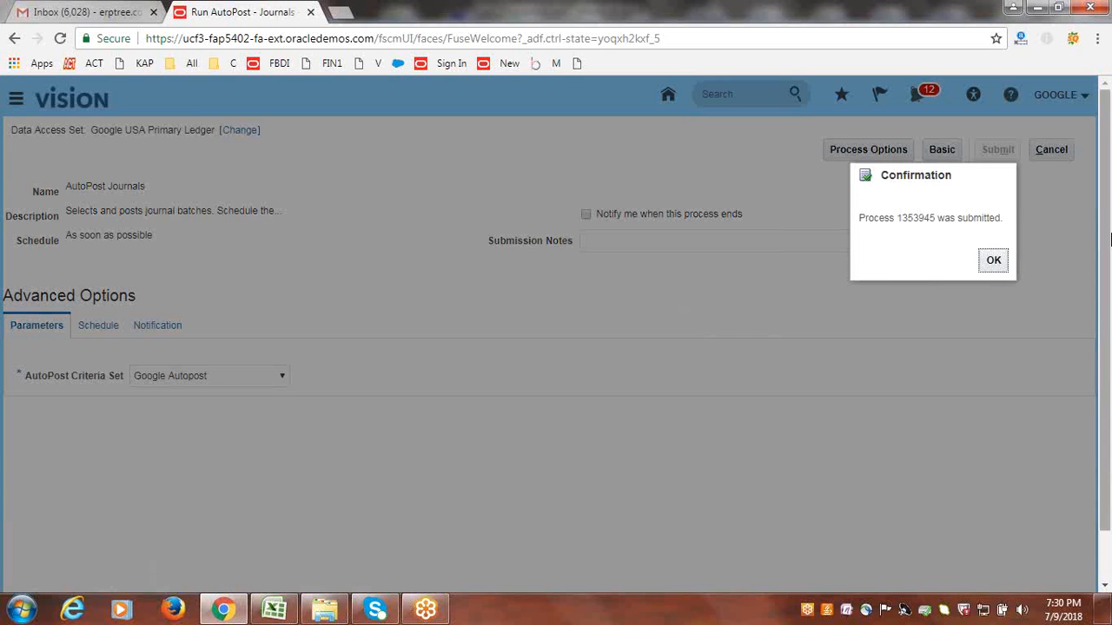
click(996, 261)
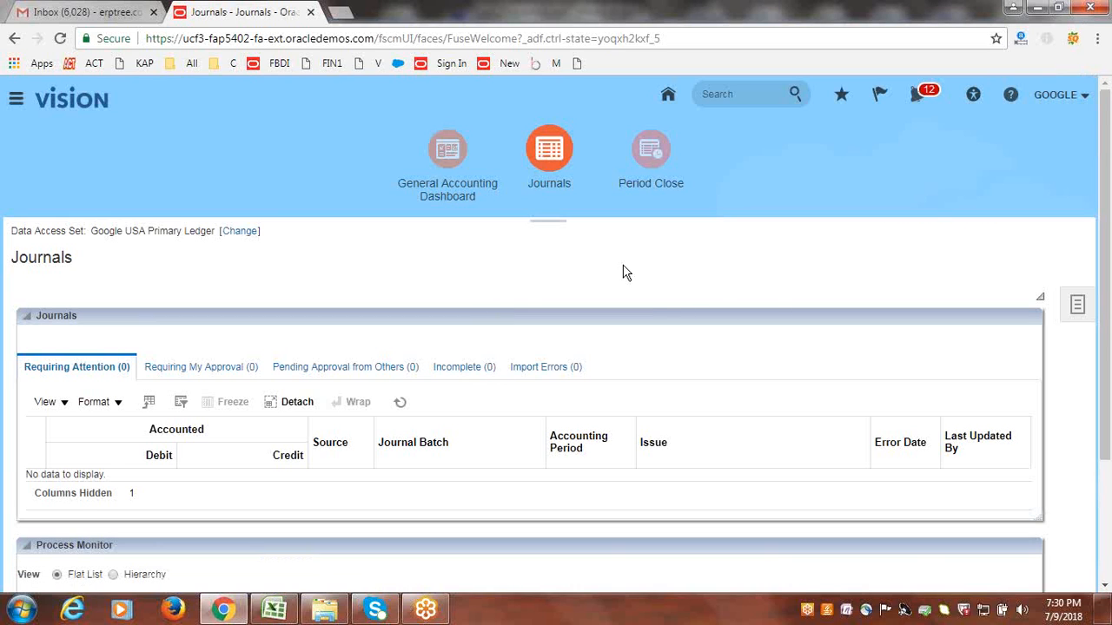
Step: Go to the Scheduled Processes monitor from the Navigator's Tools section
click(16, 99)
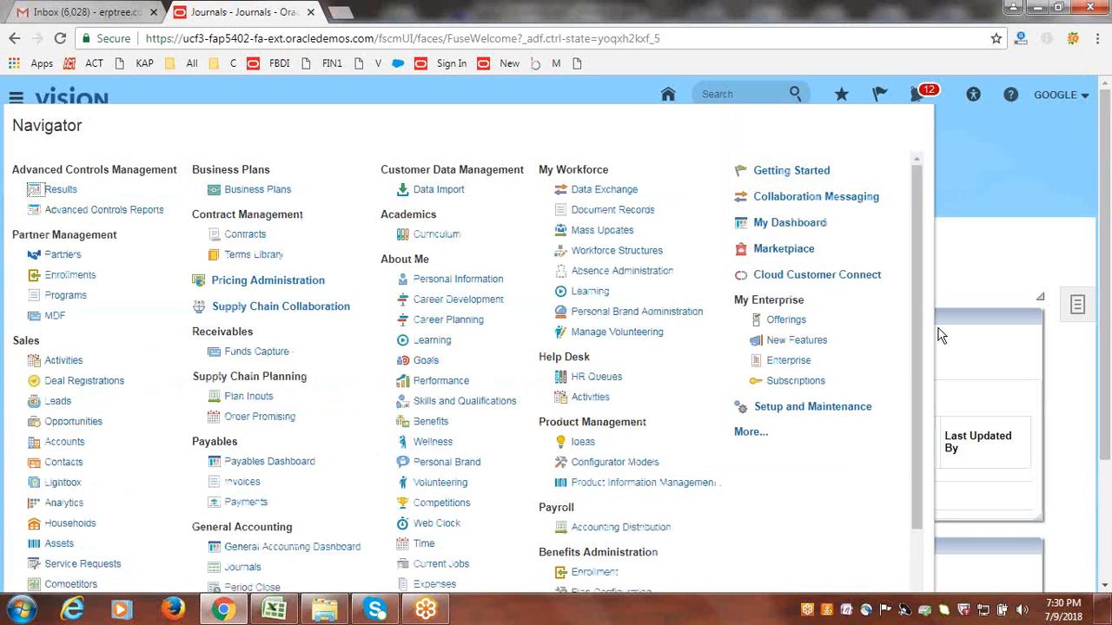
click(749, 433)
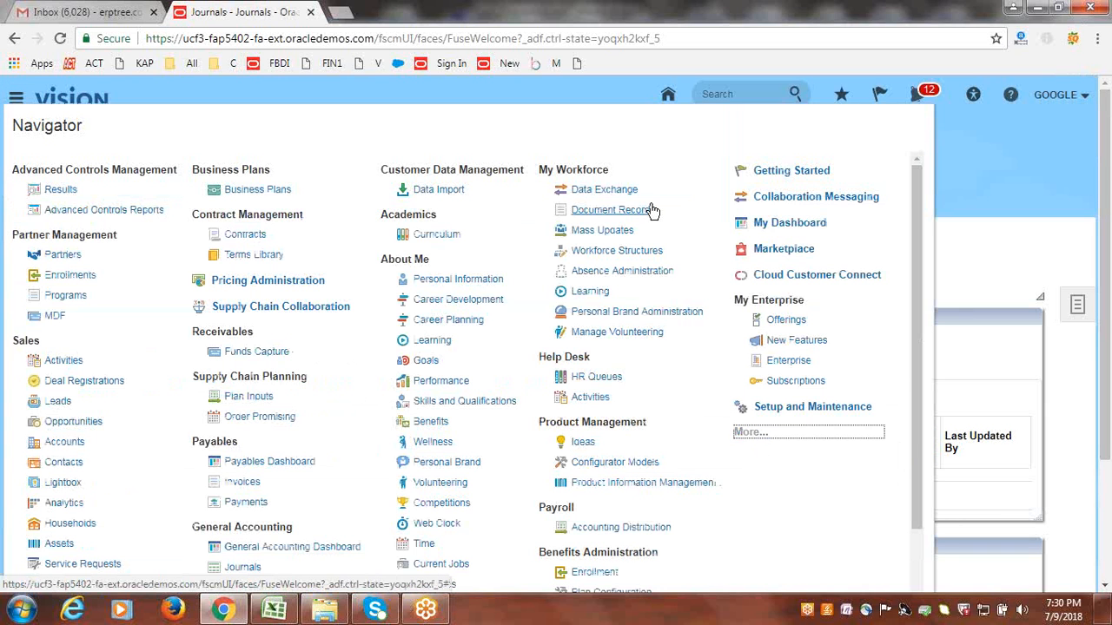
scroll(380, 271, down, 2)
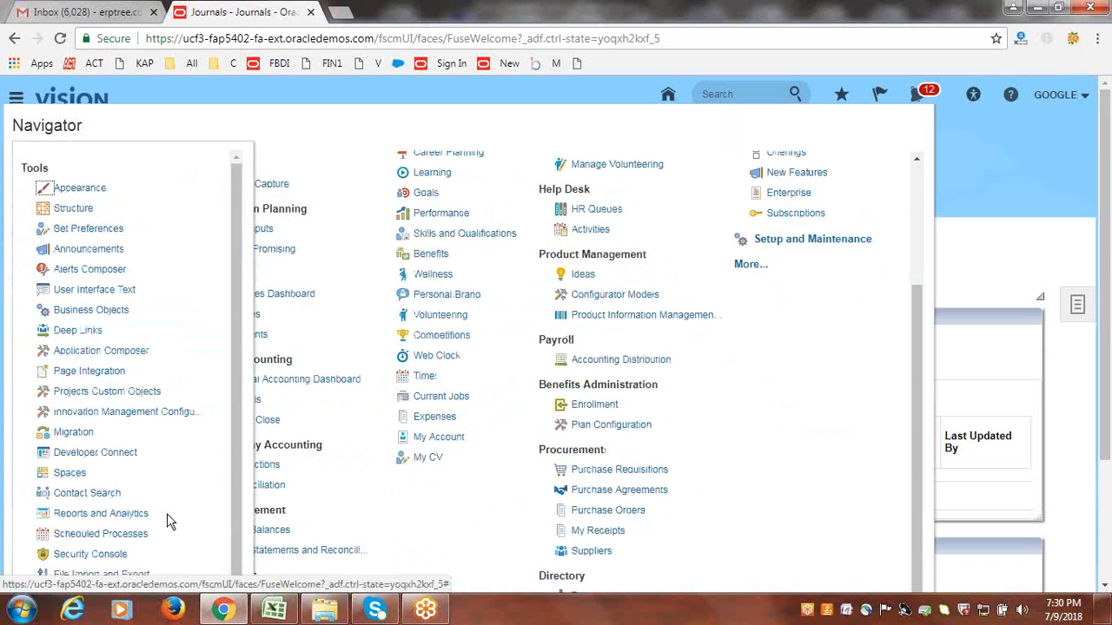
click(132, 532)
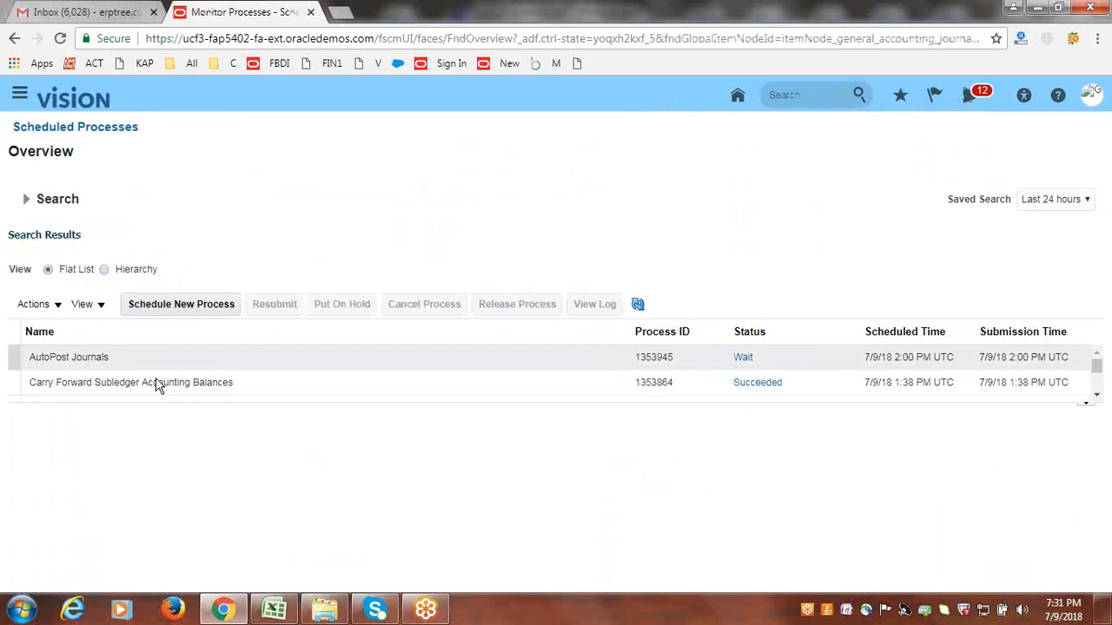
Step: Refresh repeatedly until AutoPost Journals and Post Journals for Single Ledger show Succeeded
click(638, 305)
click(638, 307)
click(638, 307)
click(639, 307)
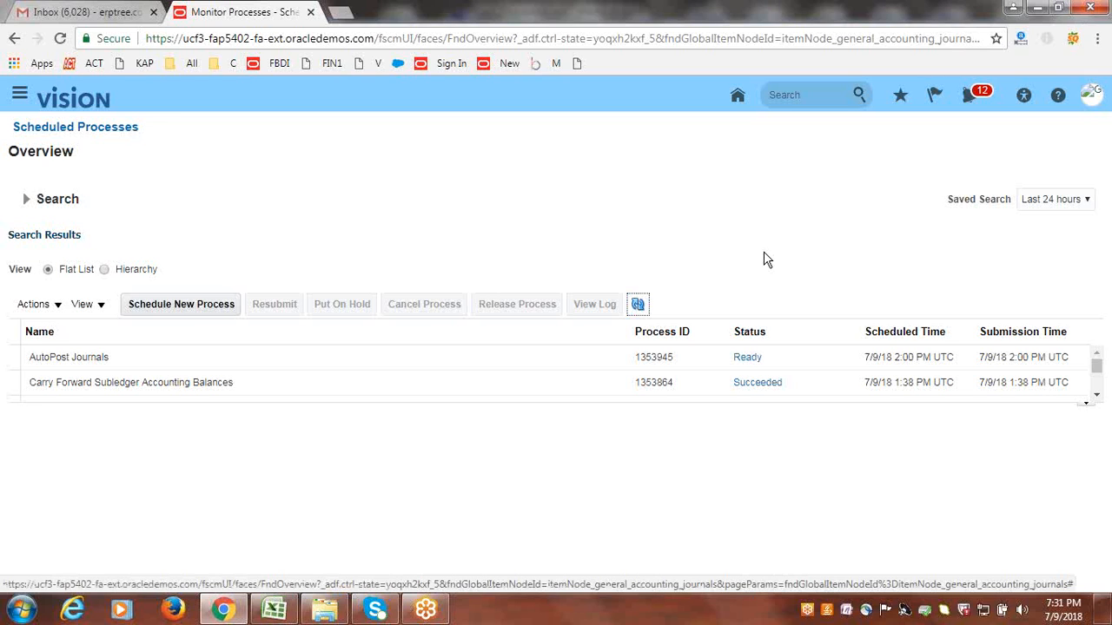
click(643, 305)
click(646, 302)
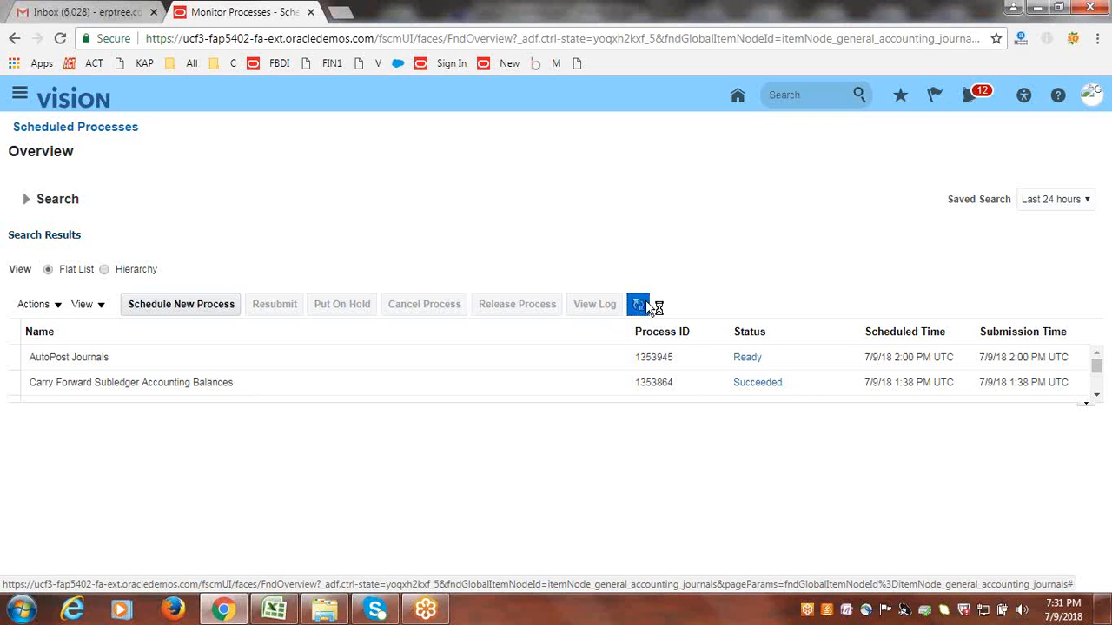
click(643, 305)
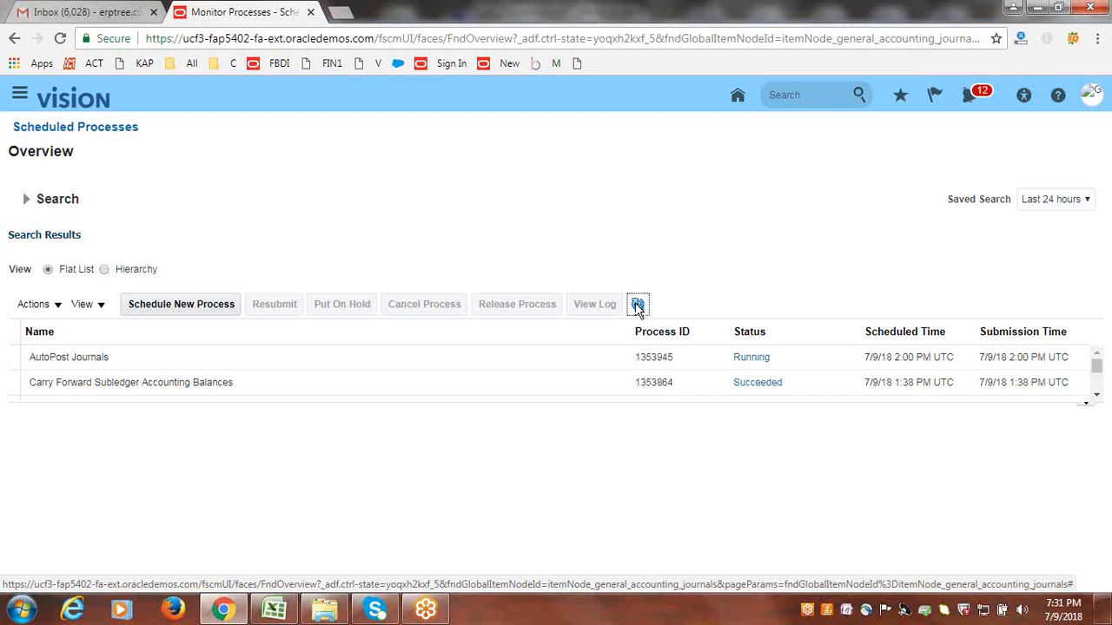
click(638, 304)
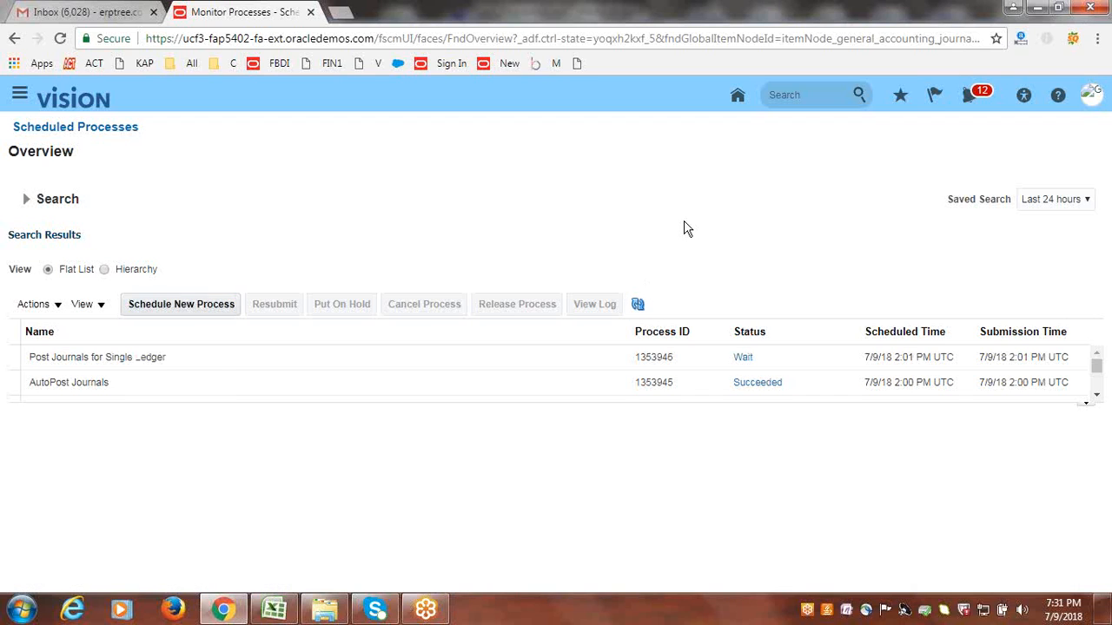
click(639, 306)
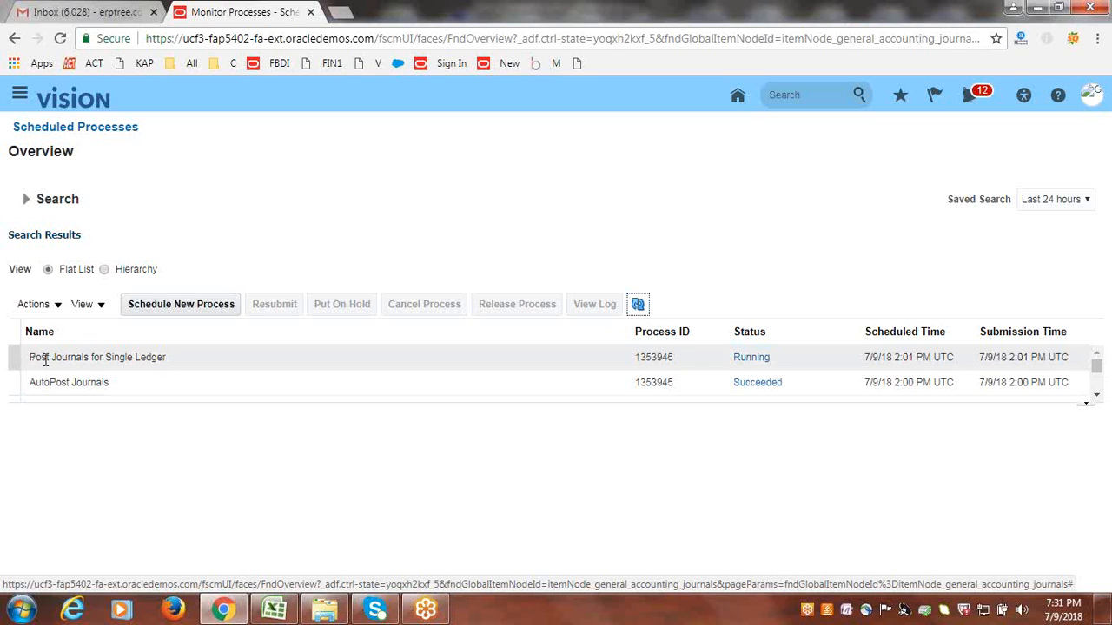
click(639, 305)
click(643, 301)
click(641, 301)
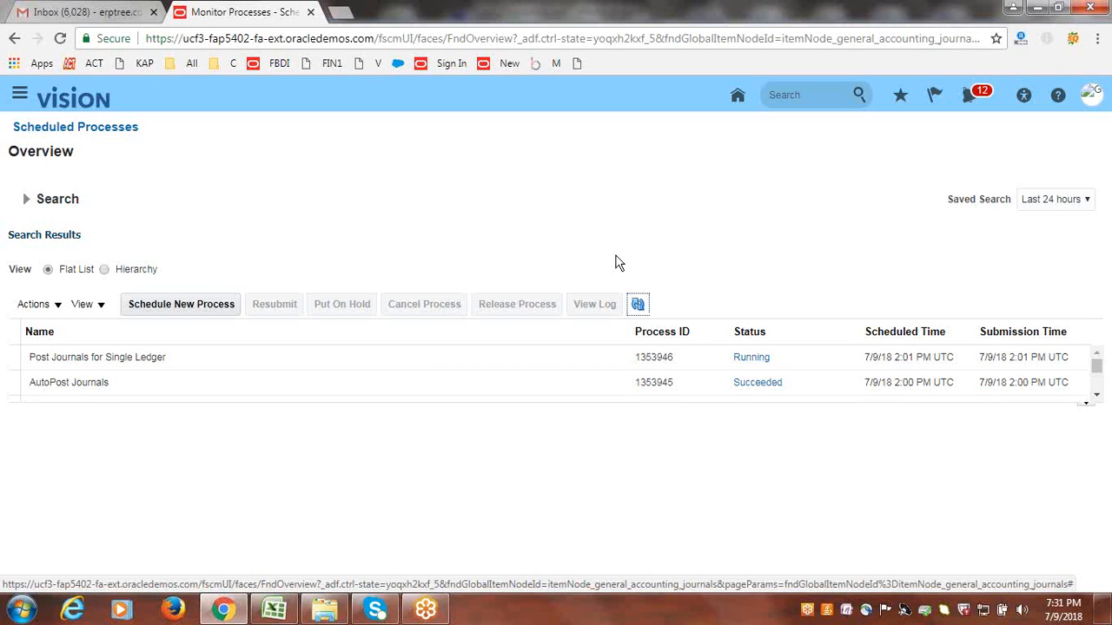
click(636, 308)
click(637, 308)
click(638, 307)
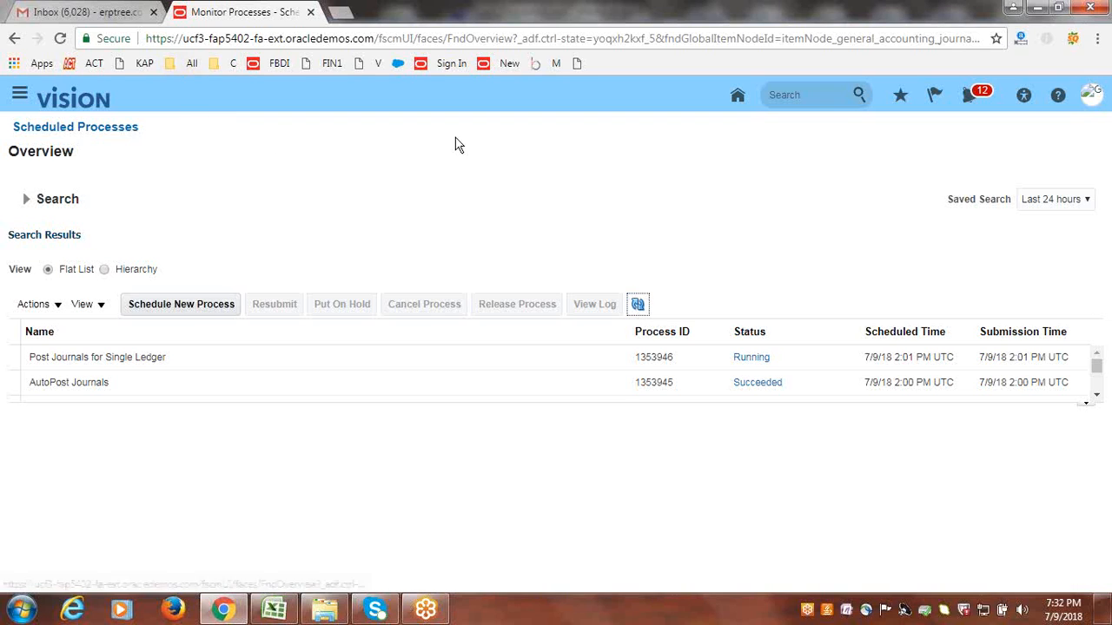
click(639, 305)
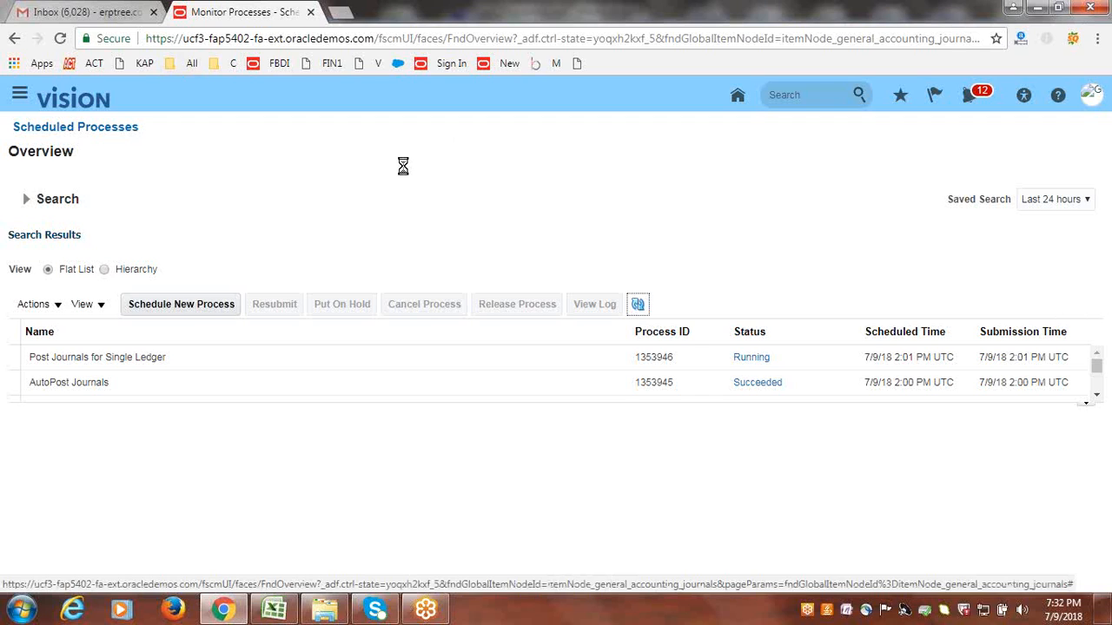
click(639, 306)
Step: Search Manage Journals in the Journals work area for accounting period Jul-18
click(19, 95)
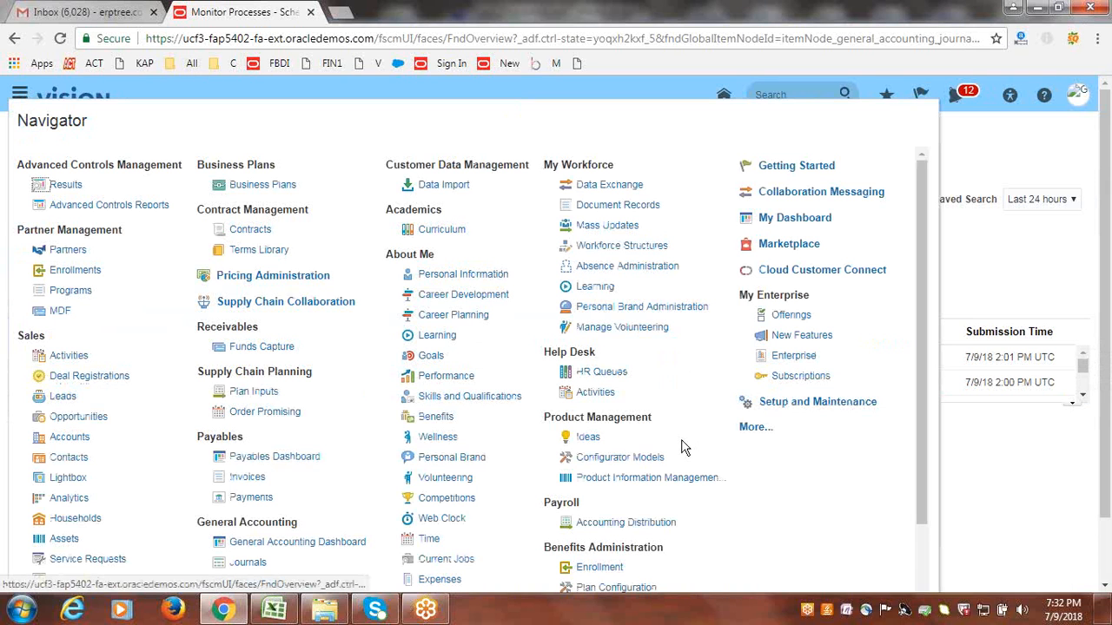
scroll(392, 418, down, 2)
click(248, 399)
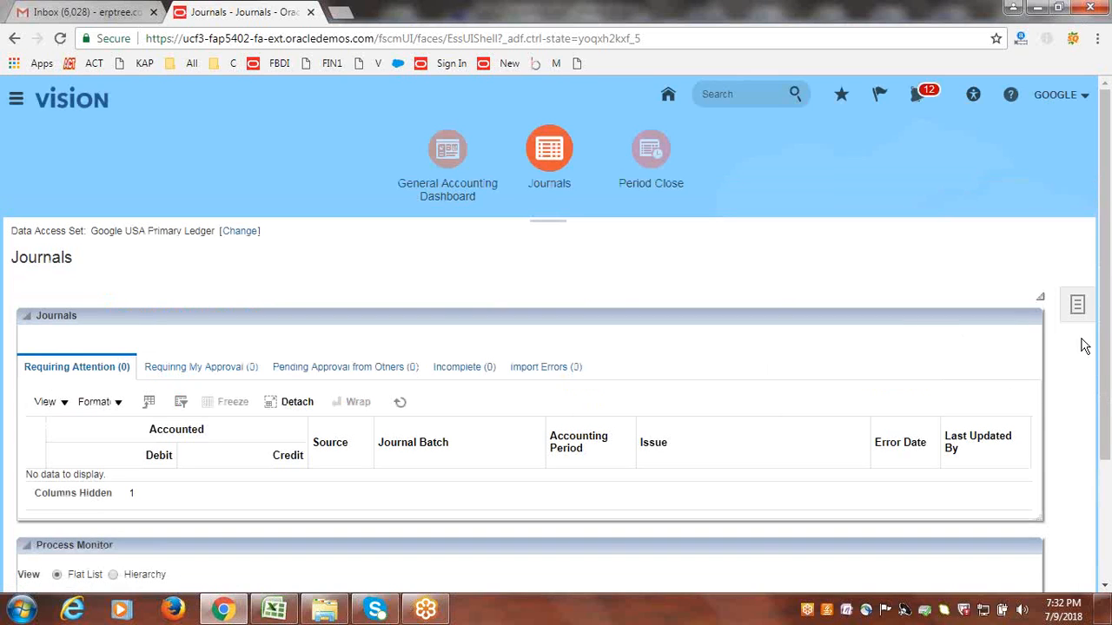
click(1078, 306)
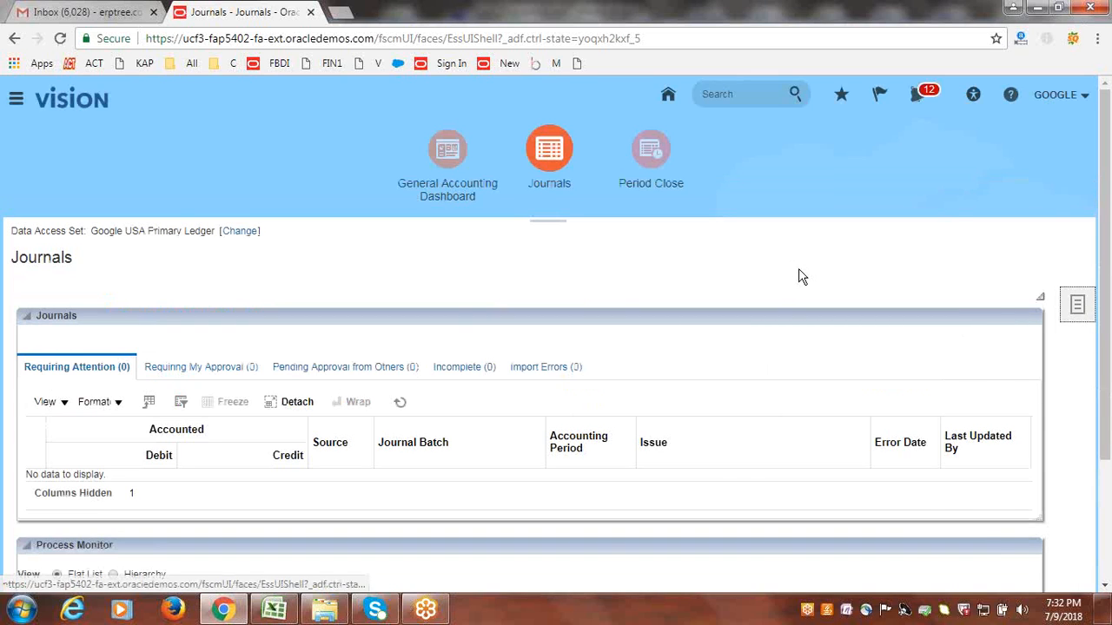
click(991, 253)
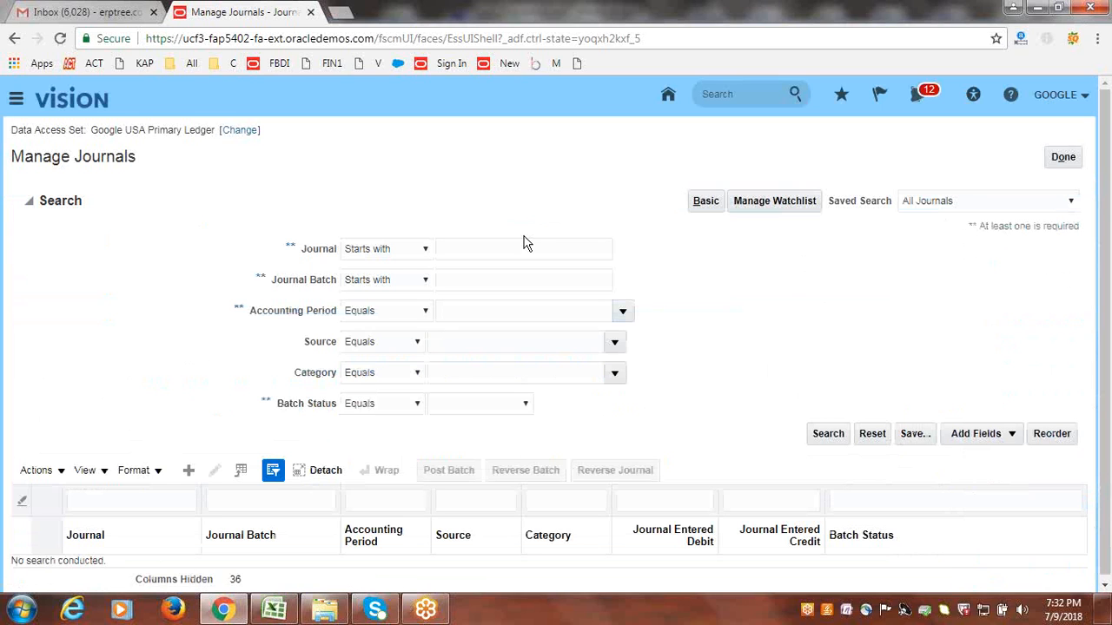
click(620, 311)
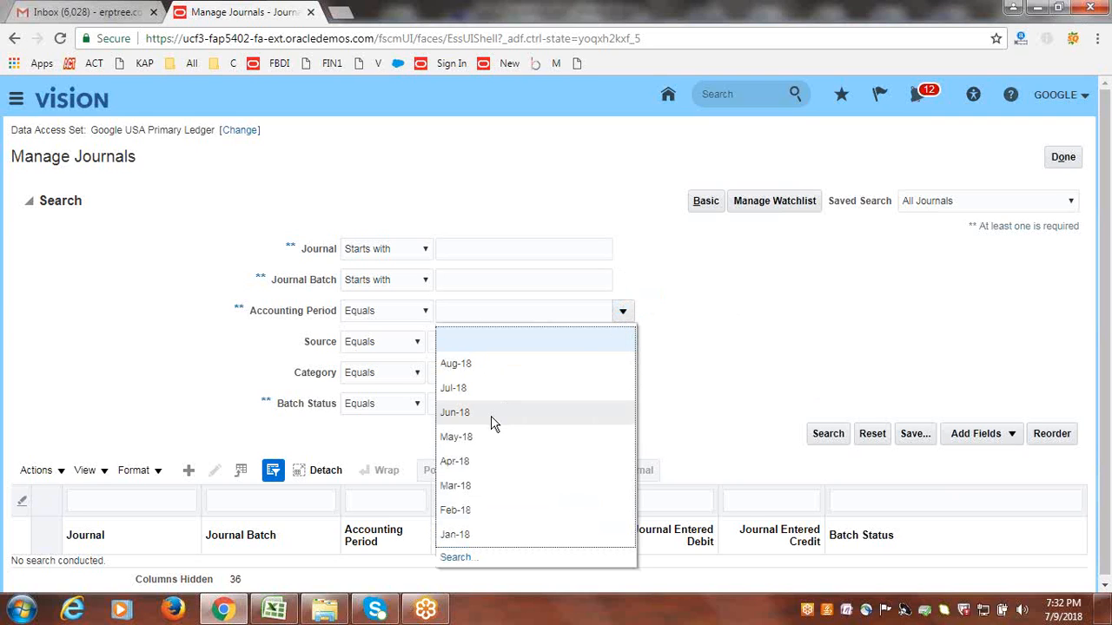
click(480, 388)
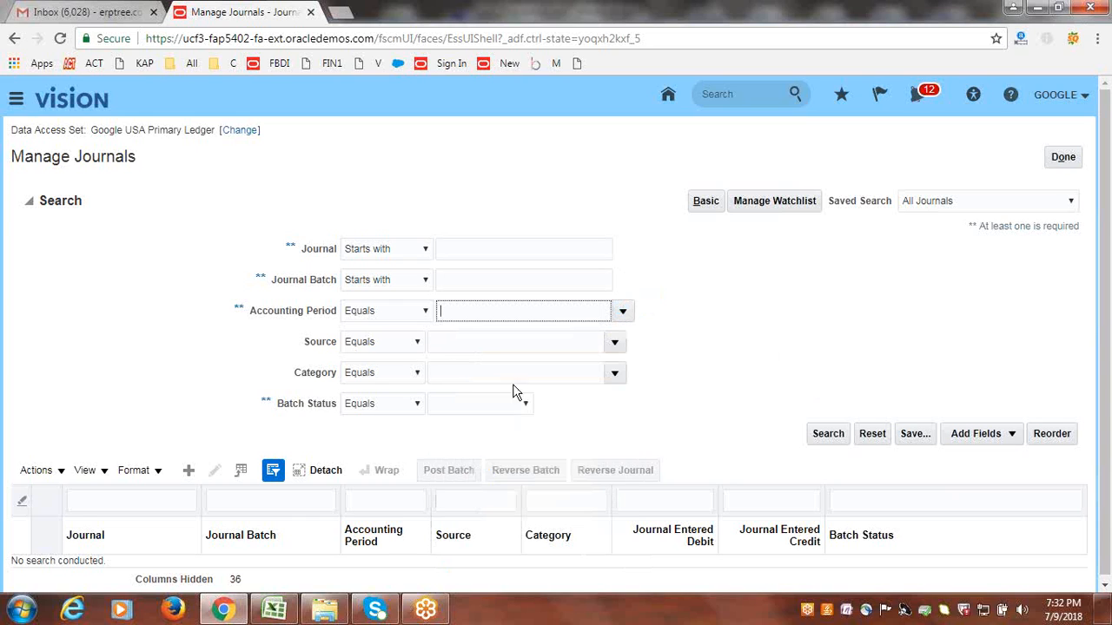
click(829, 439)
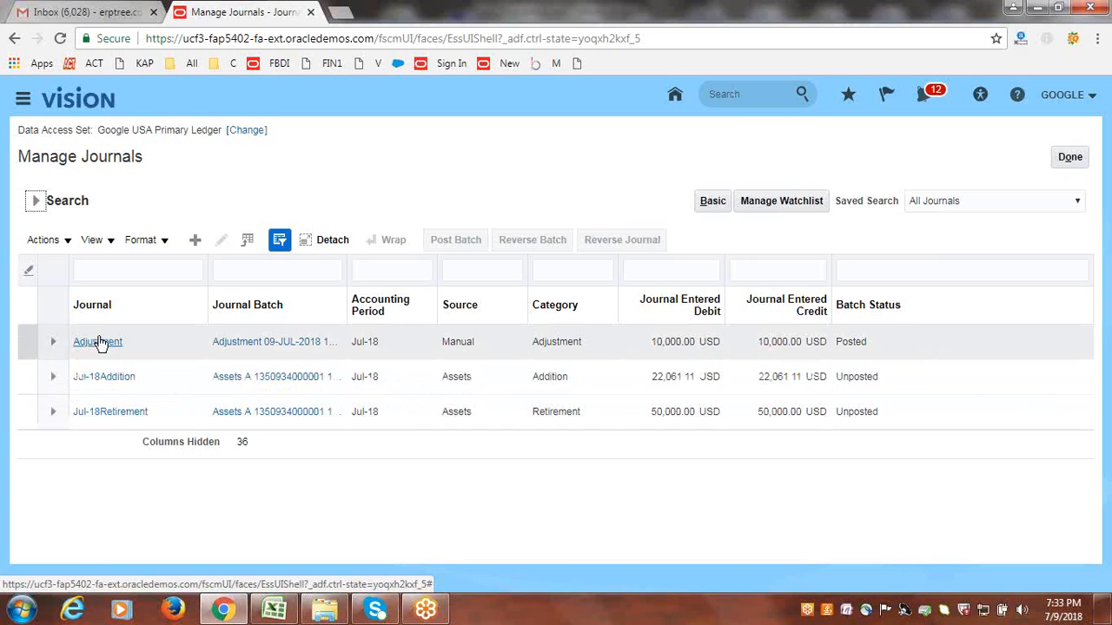
Step: Inspect the Posted Adjustment journal's header, cancel out, and switch to the Class_Discussions workbook
click(100, 343)
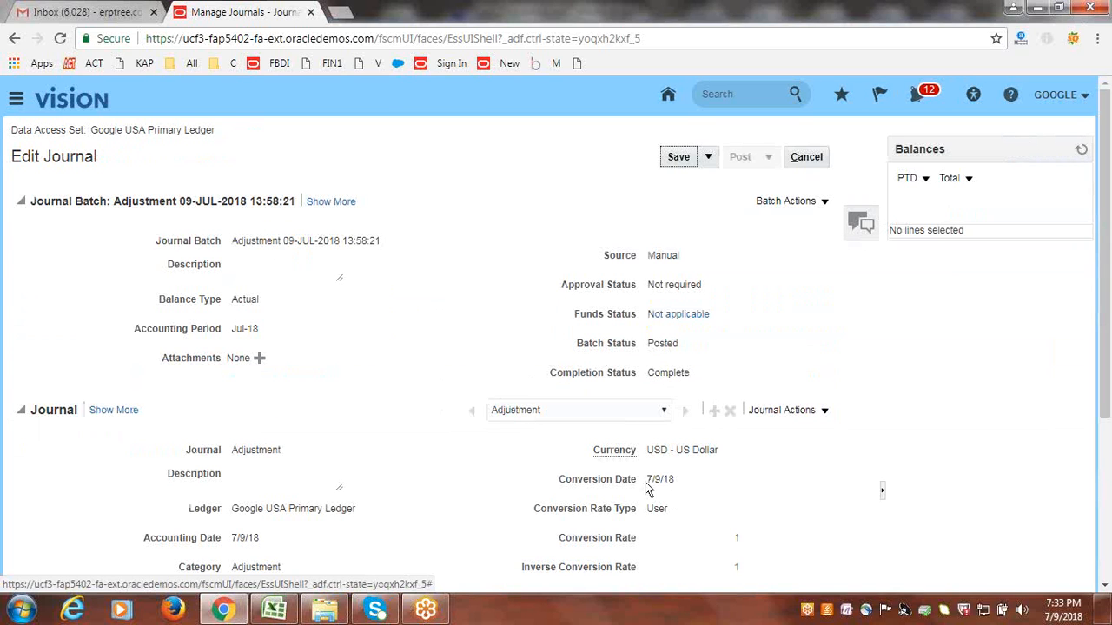
drag(648, 480, 660, 478)
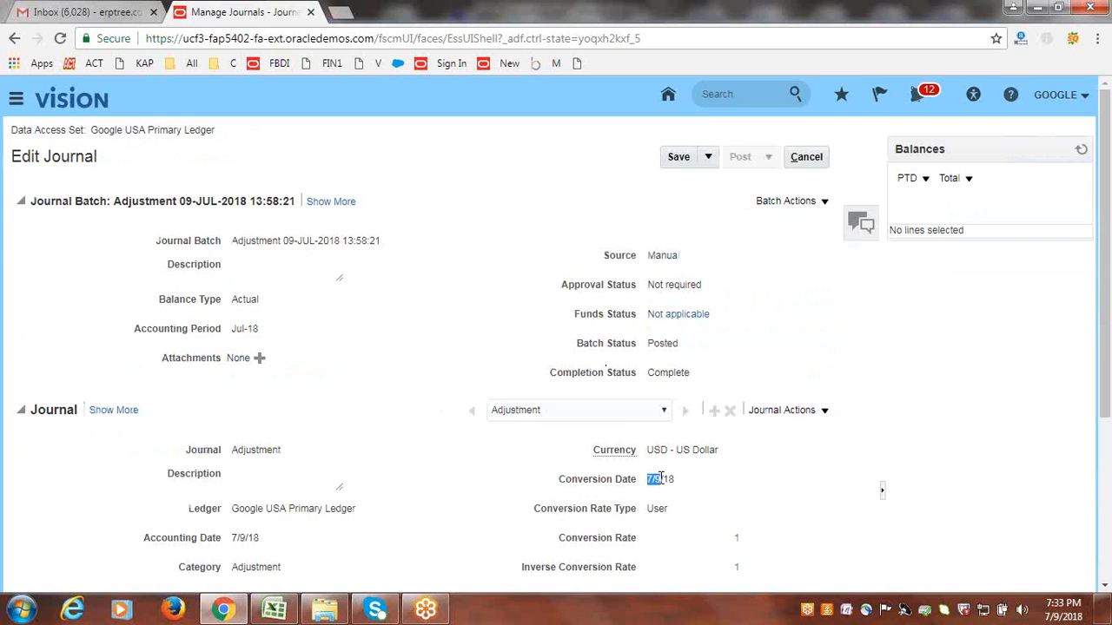
click(780, 474)
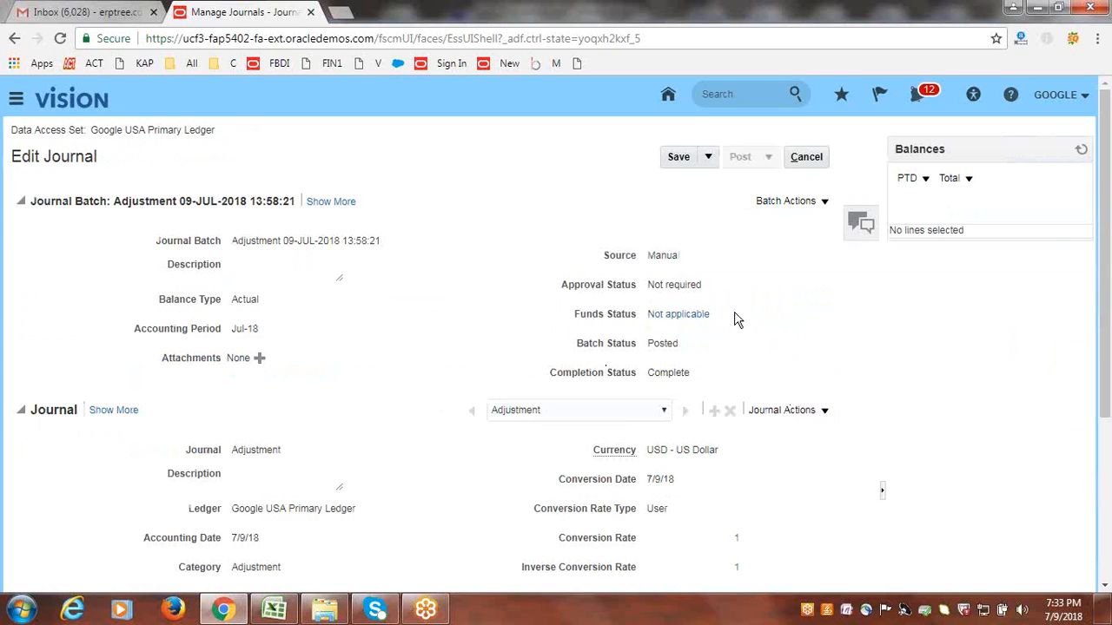
double_click(666, 345)
click(804, 157)
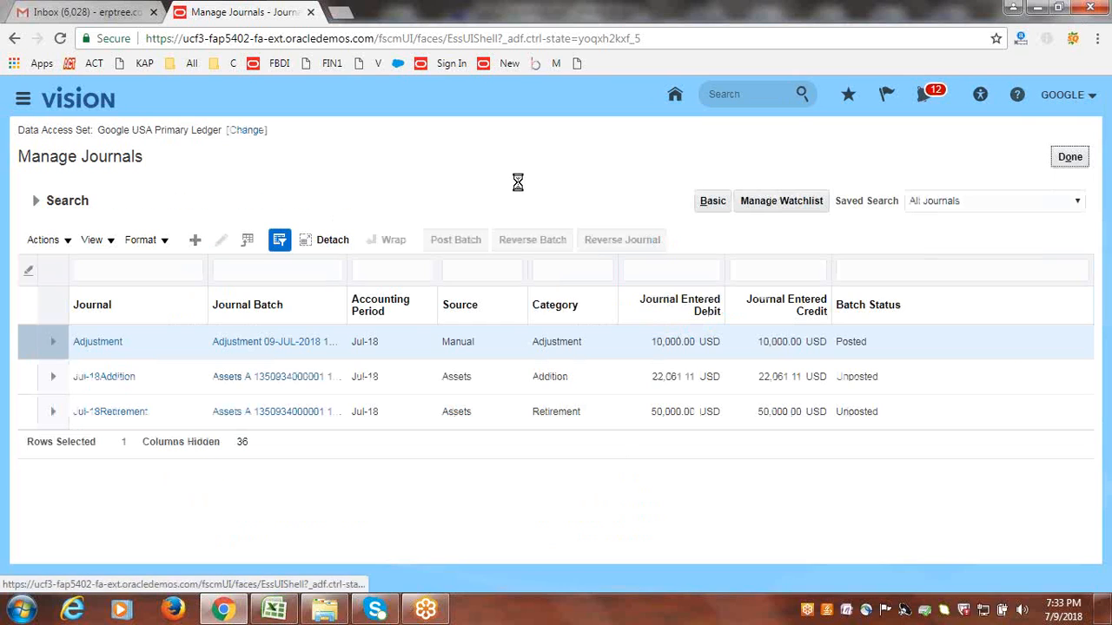
click(275, 611)
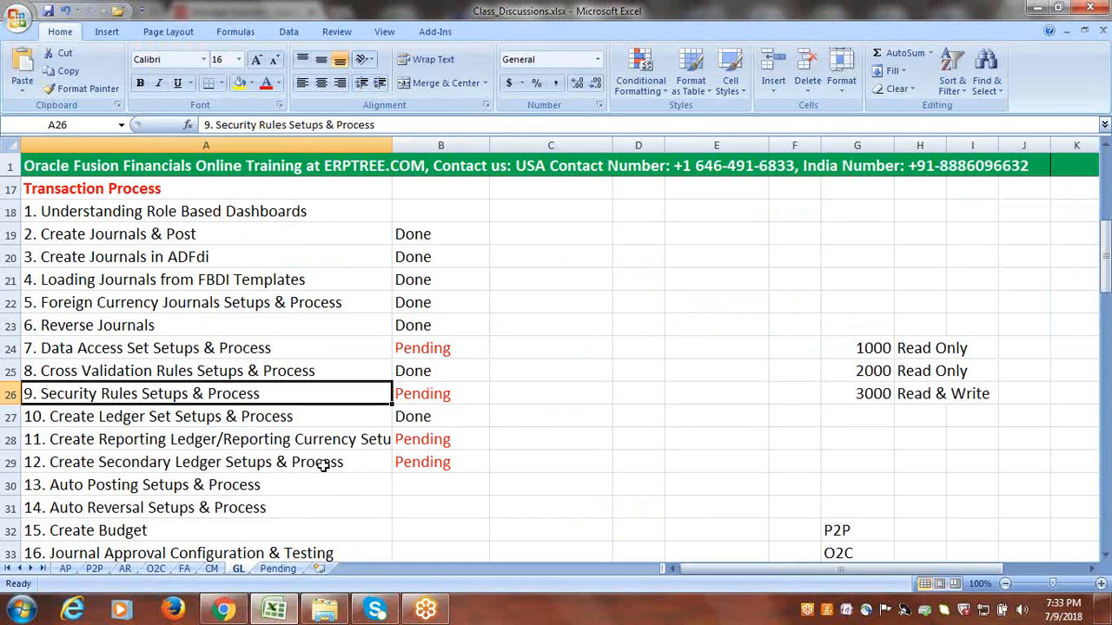
Step: Review GL sheet steps from 6. Reverse Journals to 14. Auto Reversal Setups & Process, then return to Fusion
click(150, 325)
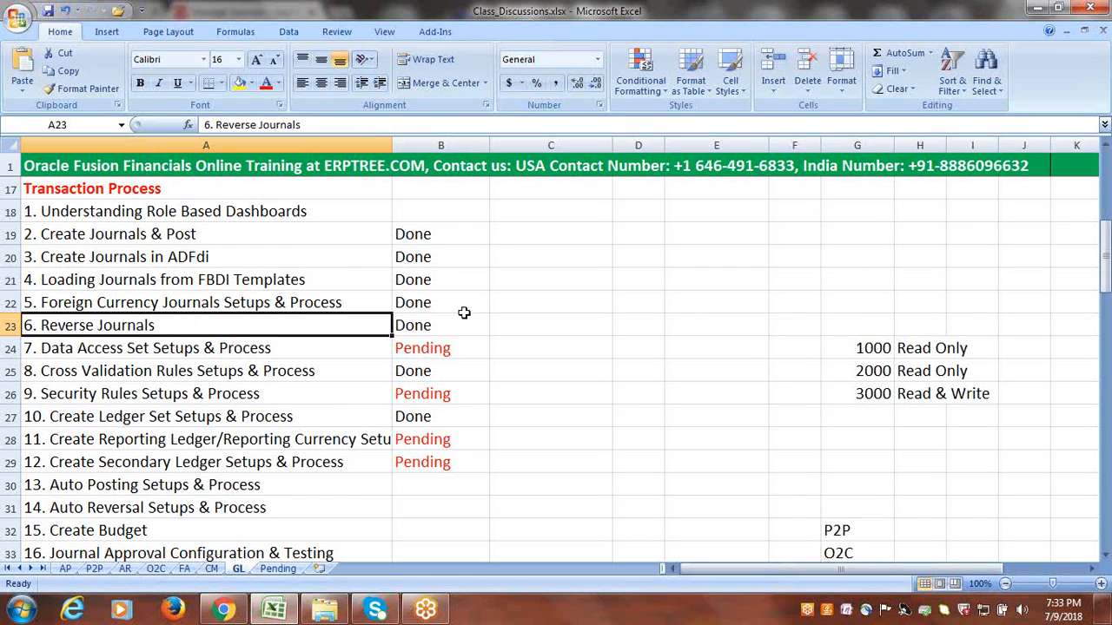
scroll(312, 513, down, 2)
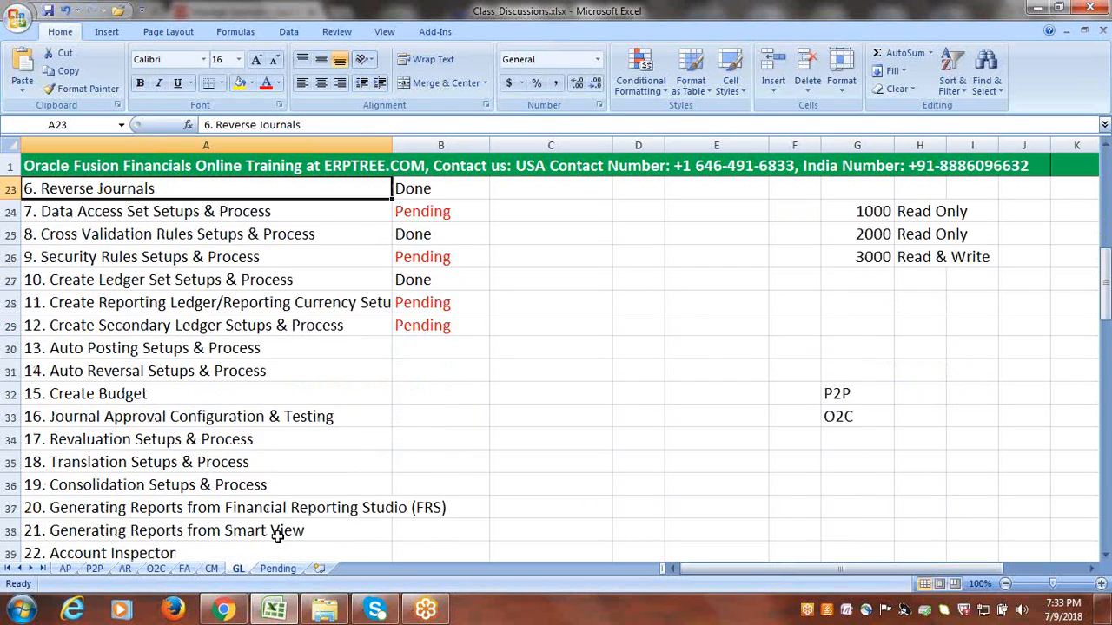
click(202, 374)
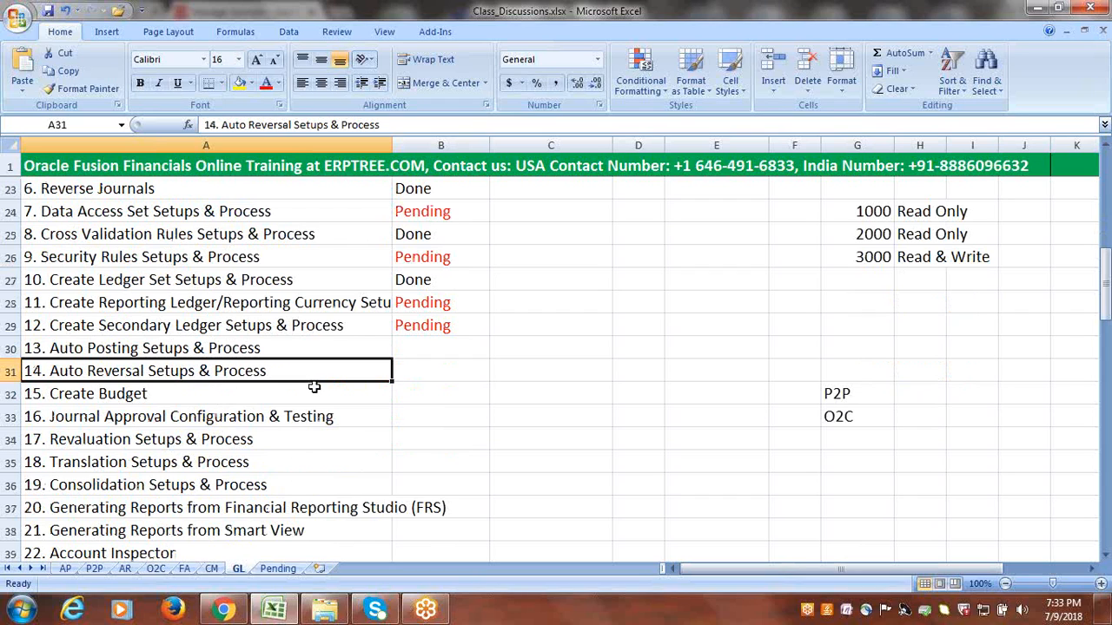
click(512, 372)
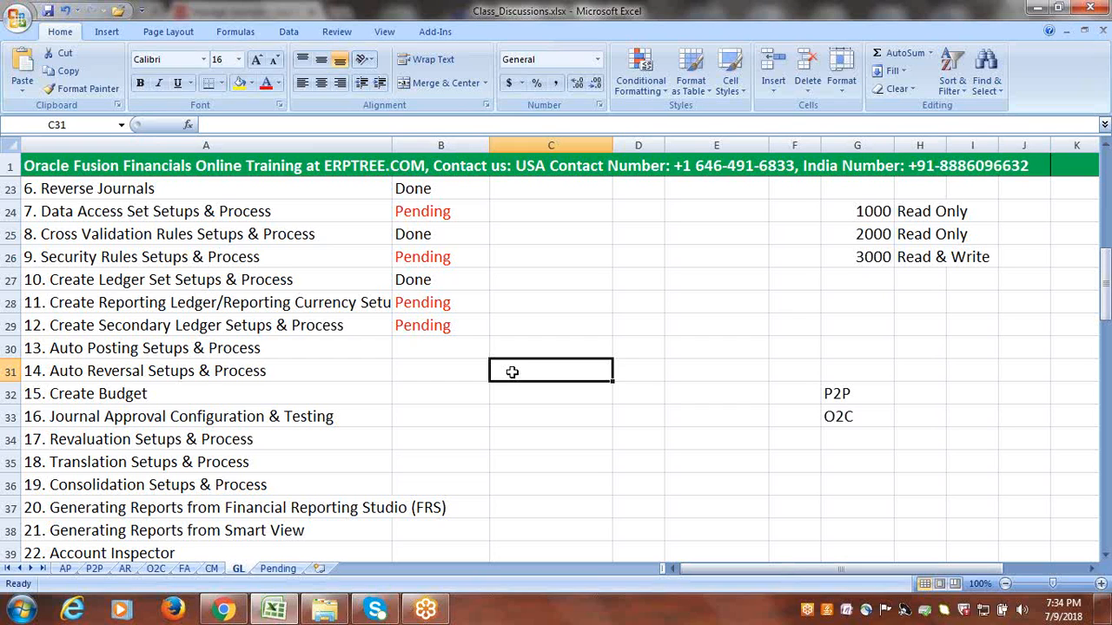
click(276, 369)
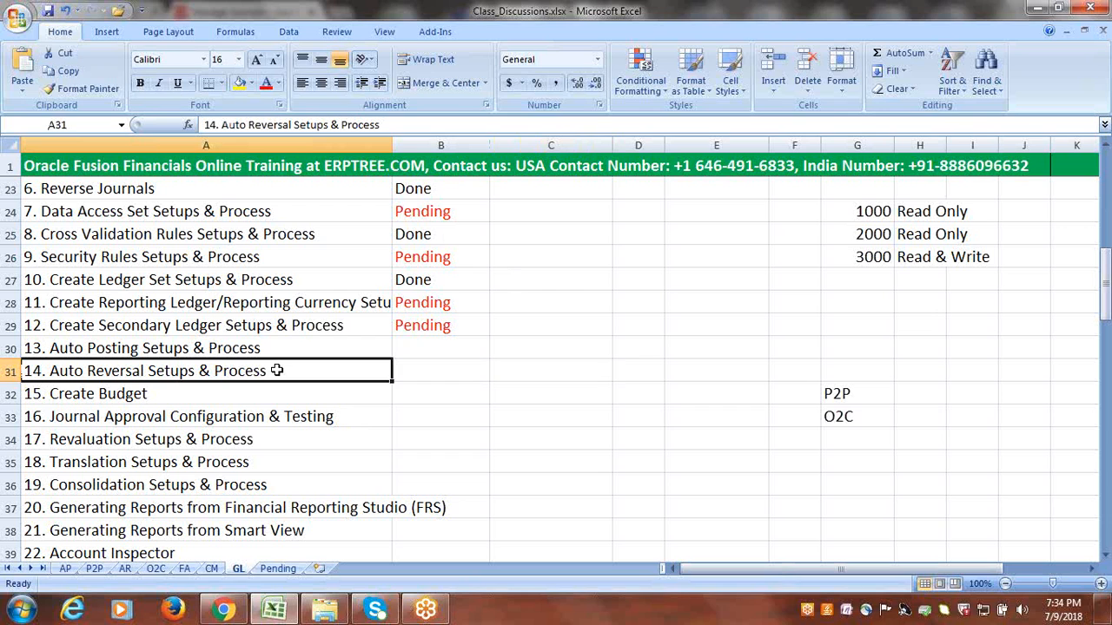
click(224, 611)
Step: Open the Google Implementation Project from Setup and Maintenance
click(1077, 157)
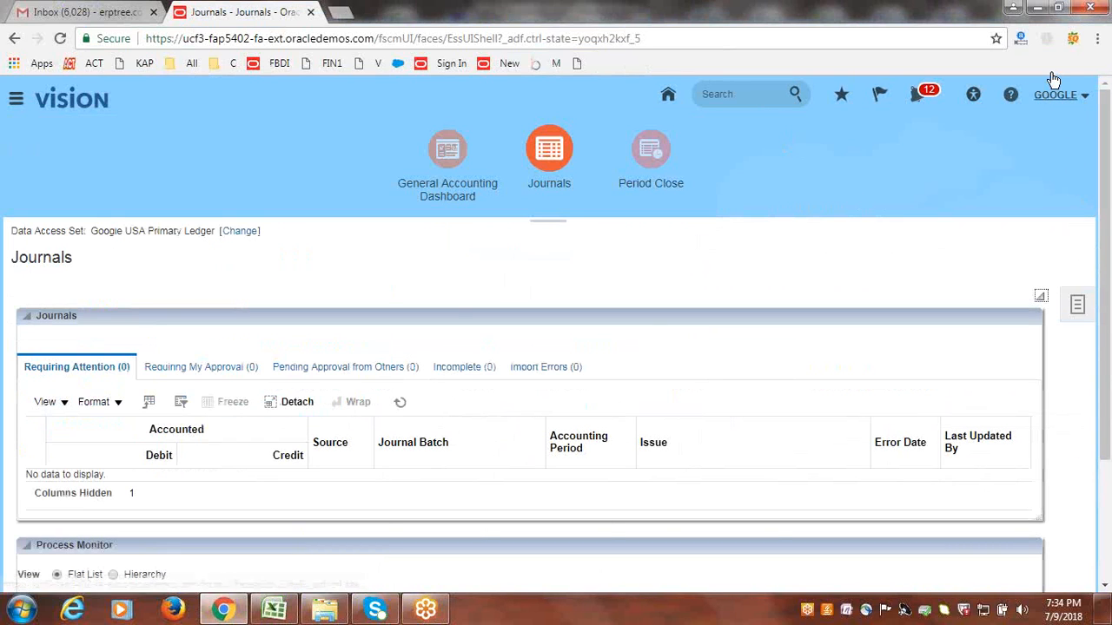
click(1058, 97)
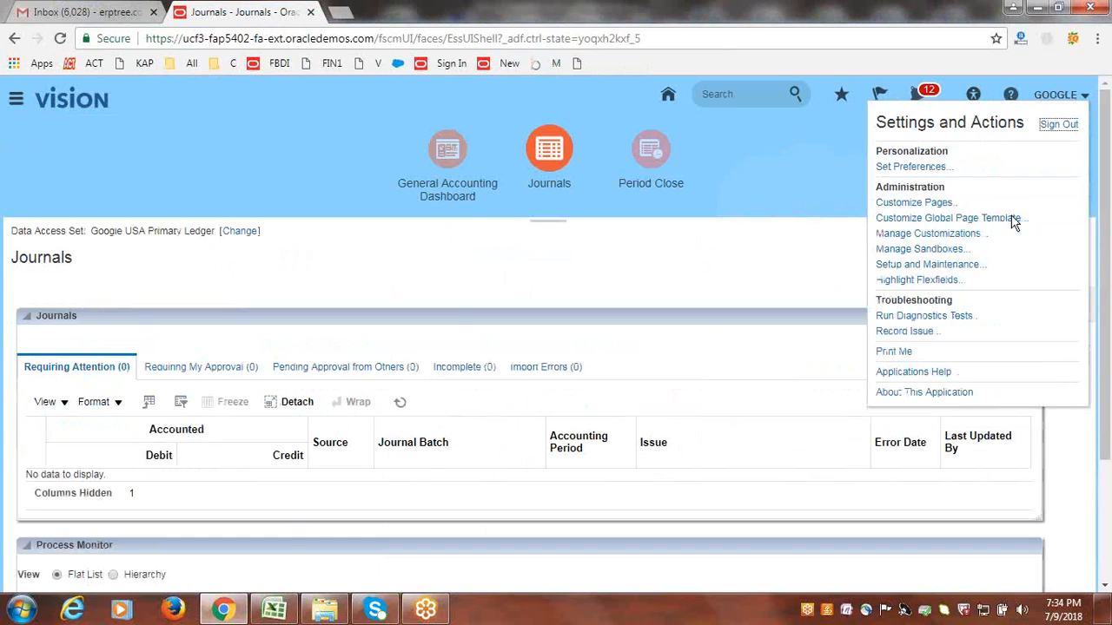
click(955, 265)
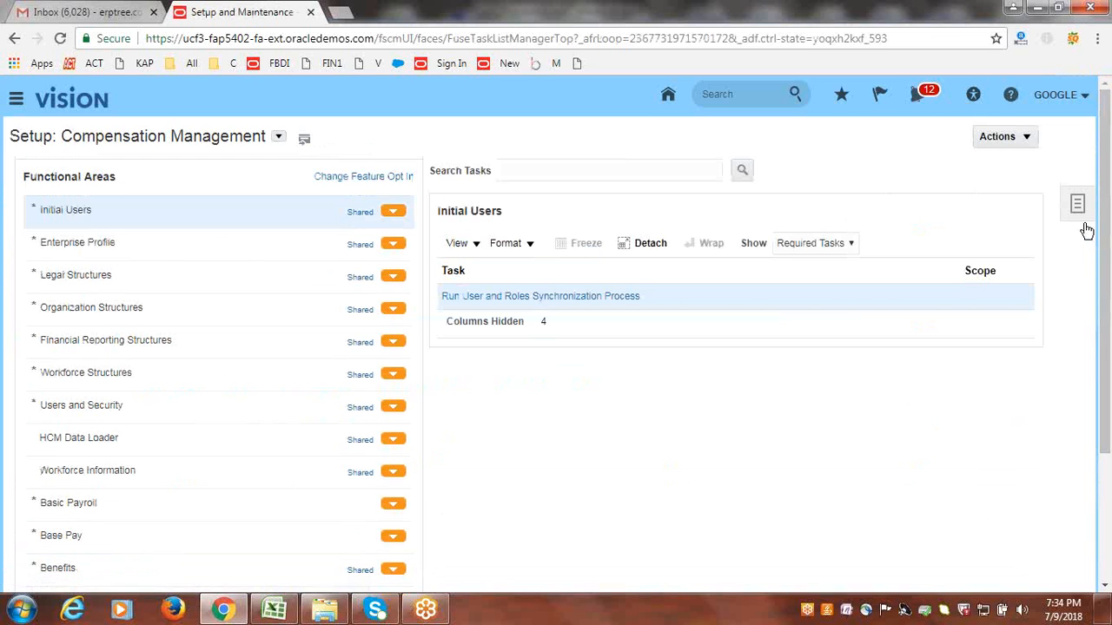
click(1077, 209)
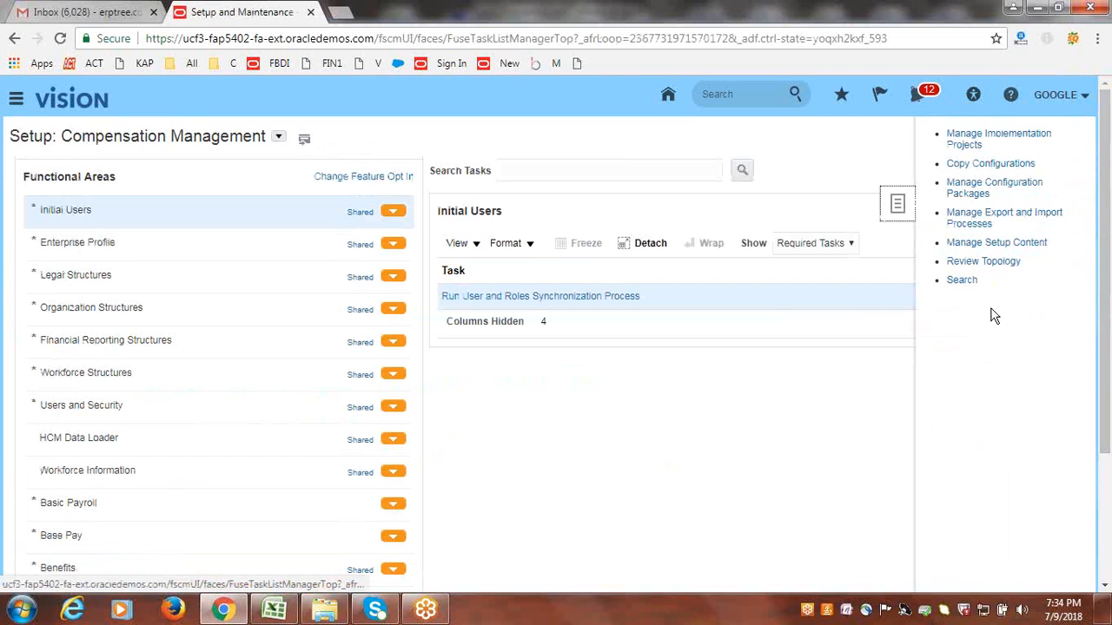
click(989, 139)
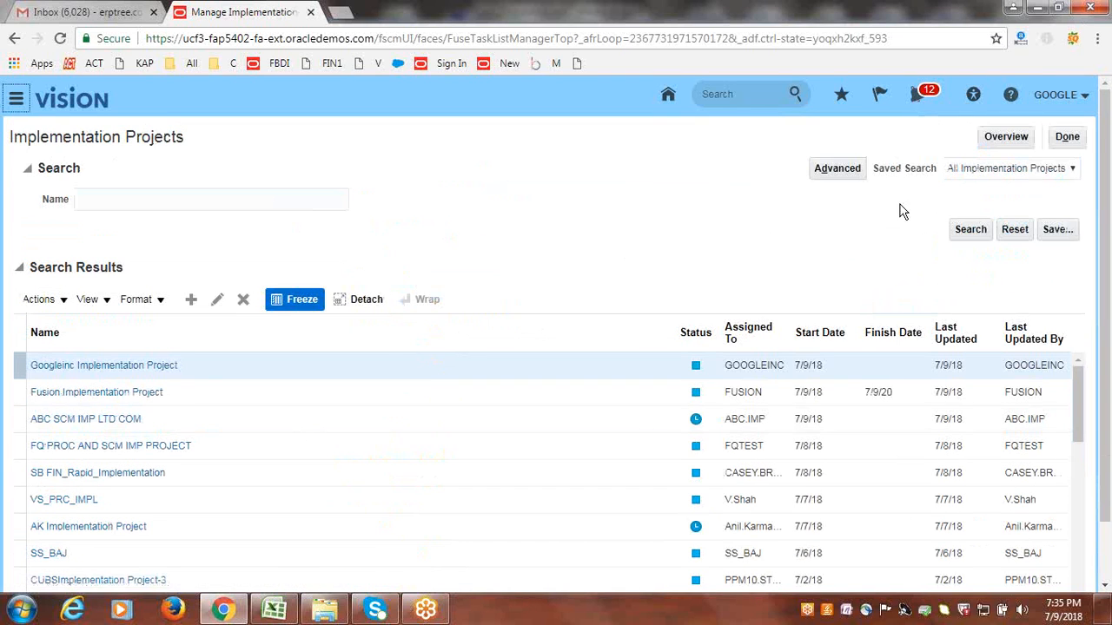
click(990, 138)
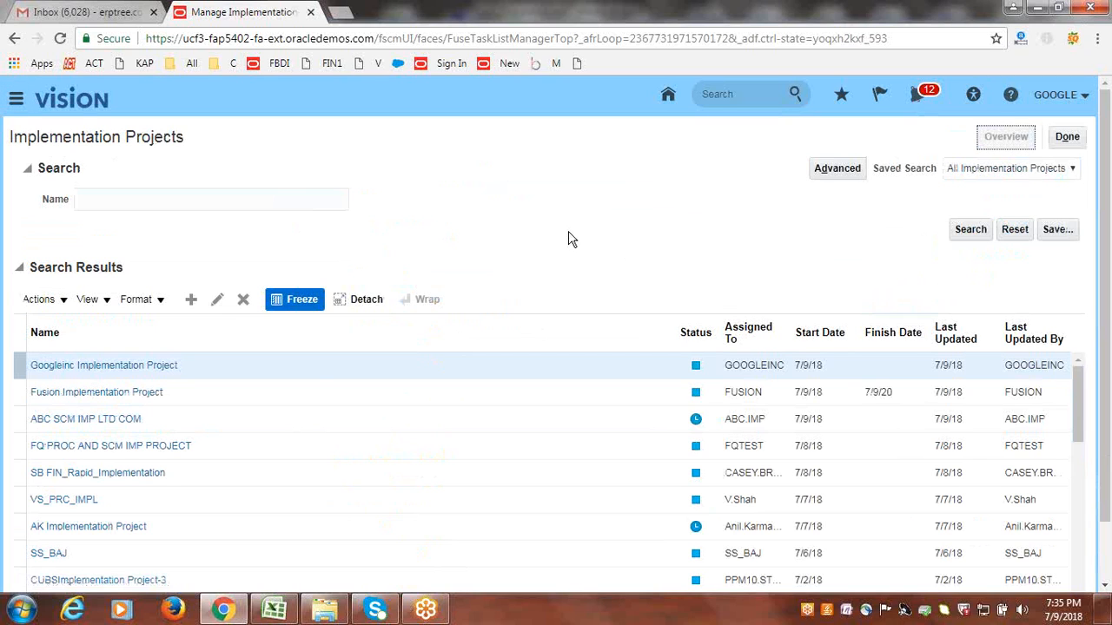
click(152, 279)
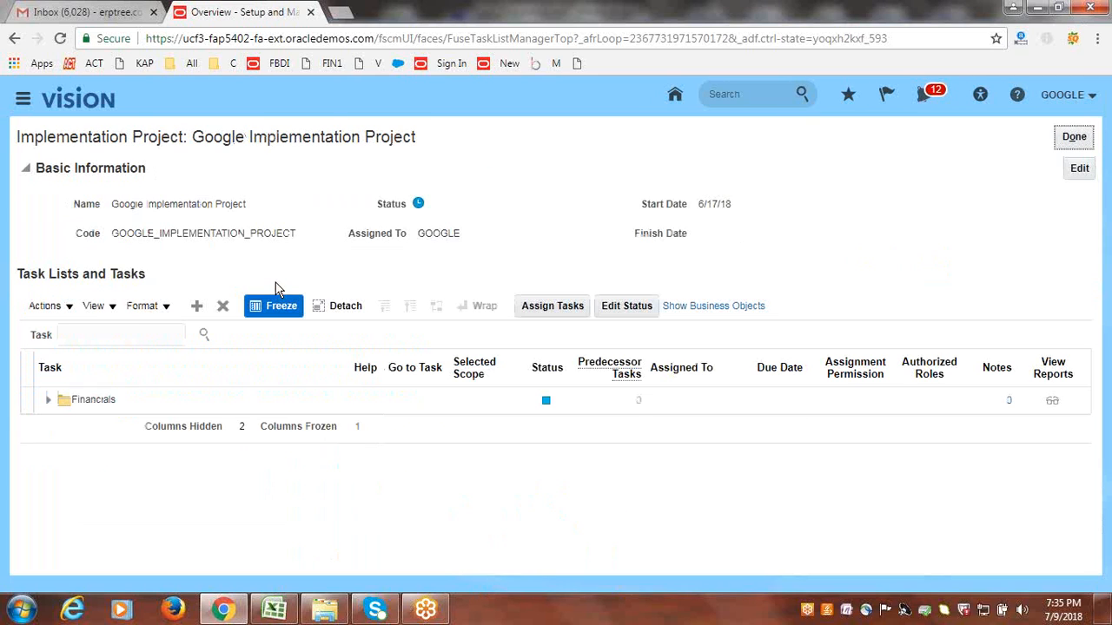
Step: Search the project's tasks for 'Reversal' and launch Manage Journal Reversal Criteria Sets
click(137, 327)
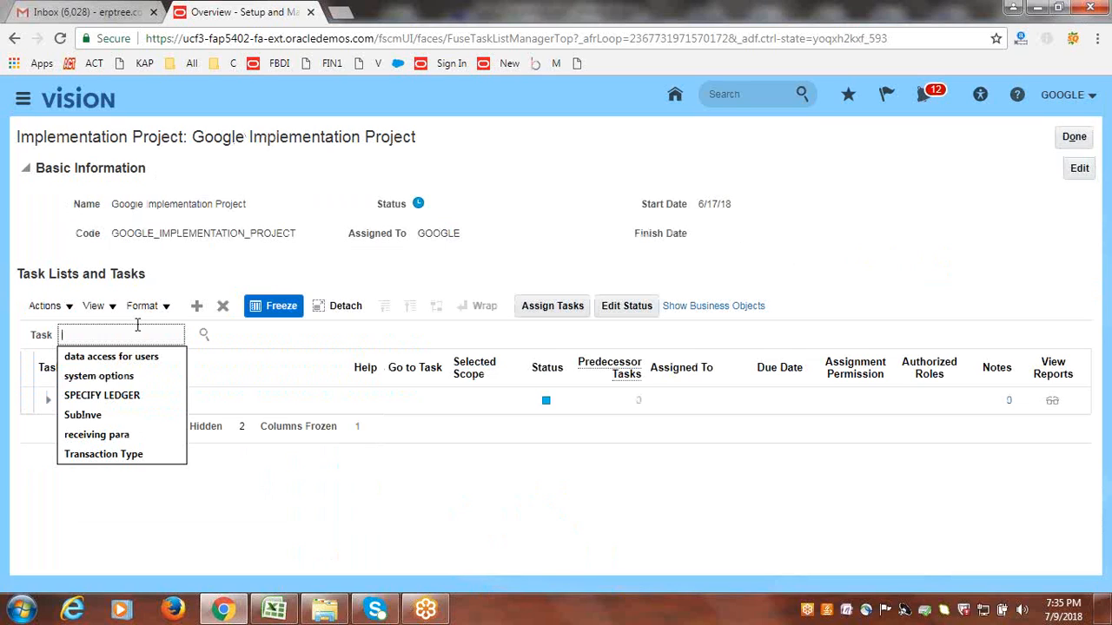
text(Reversal)
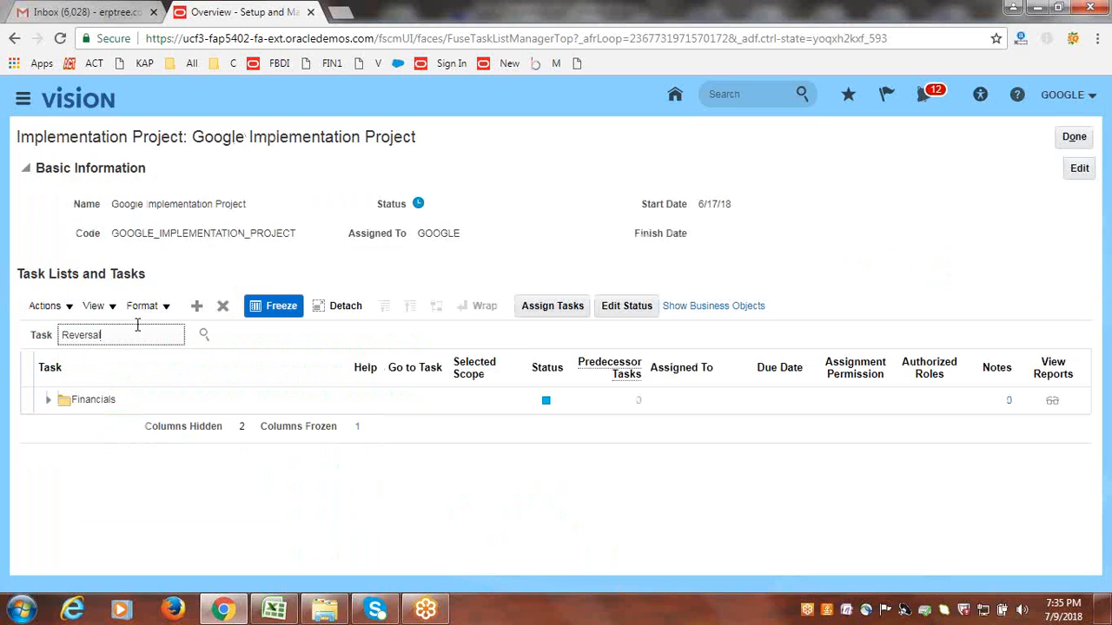
key(Return)
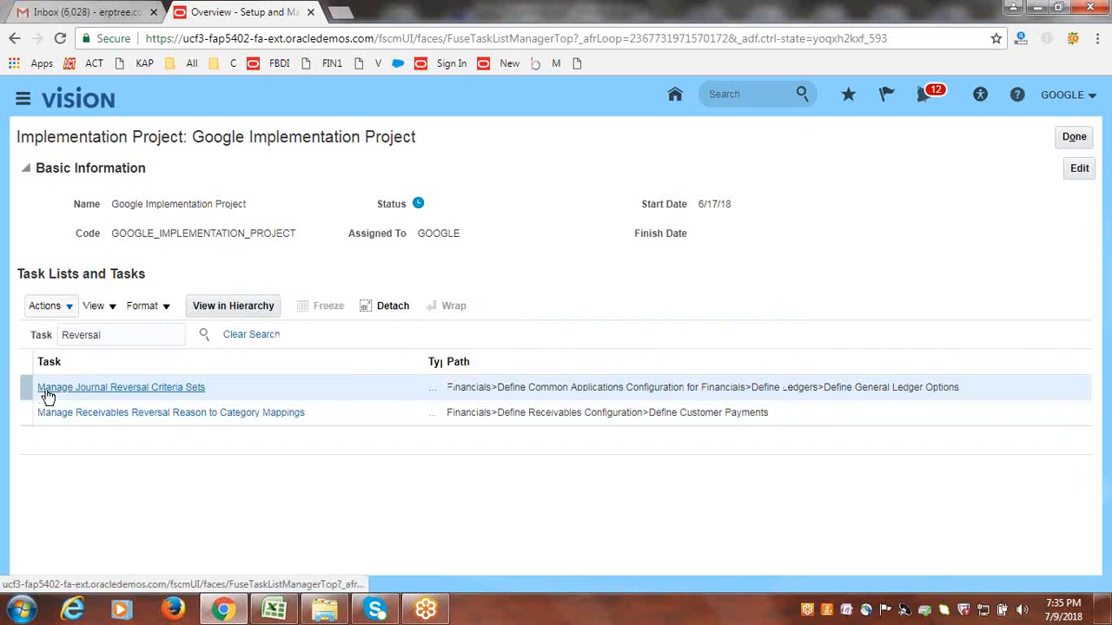
click(110, 393)
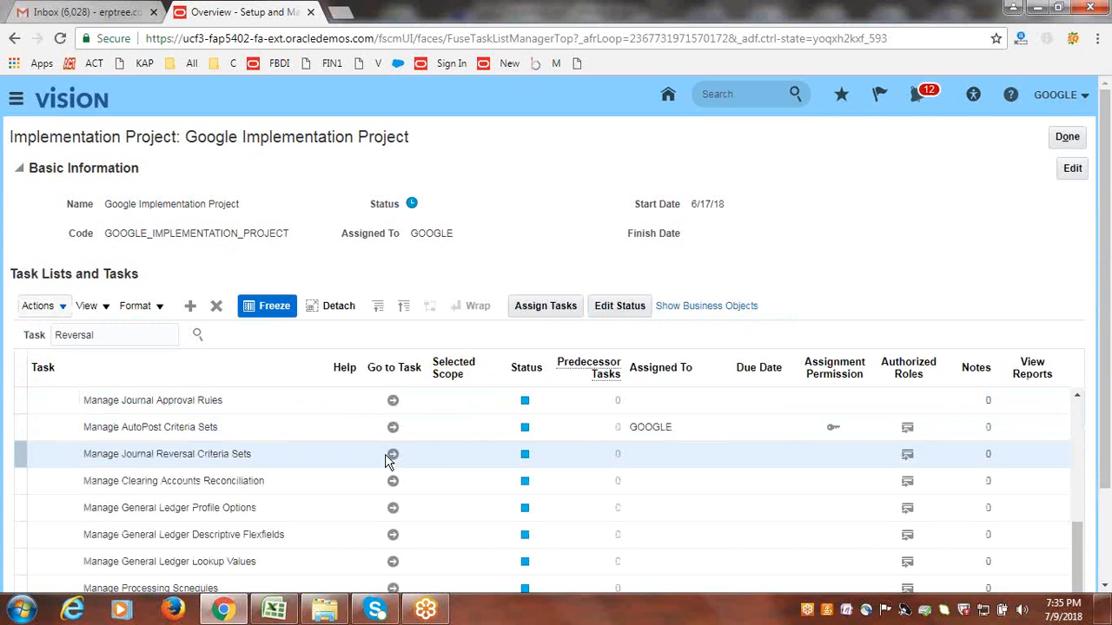
click(394, 473)
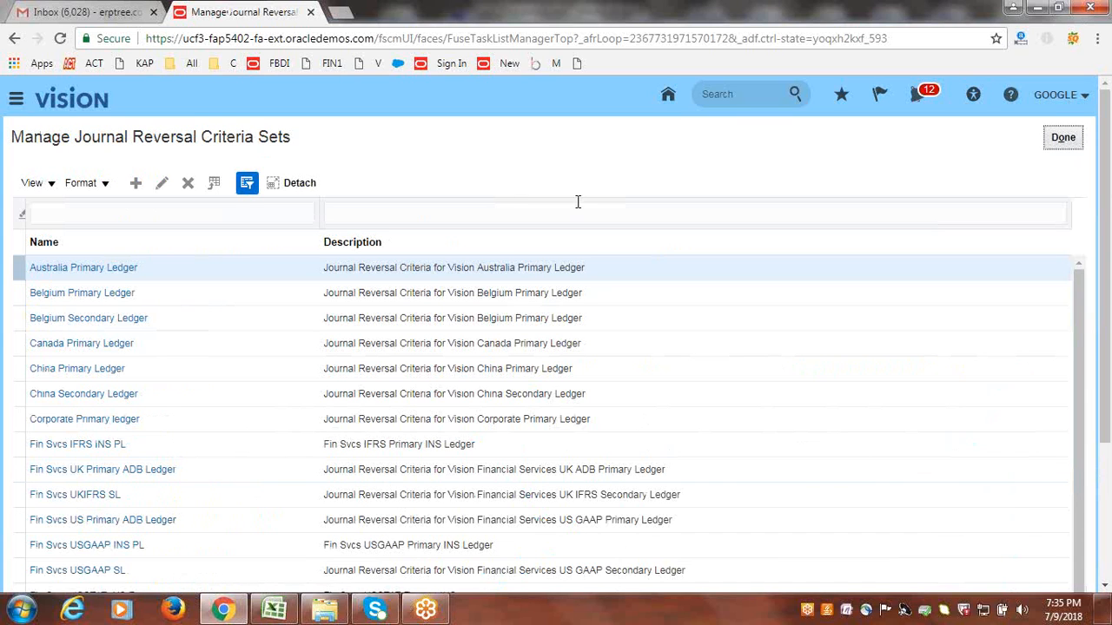
Step: Create a reversal criteria set named 'Google AutoReversal-Adjustment'
click(135, 184)
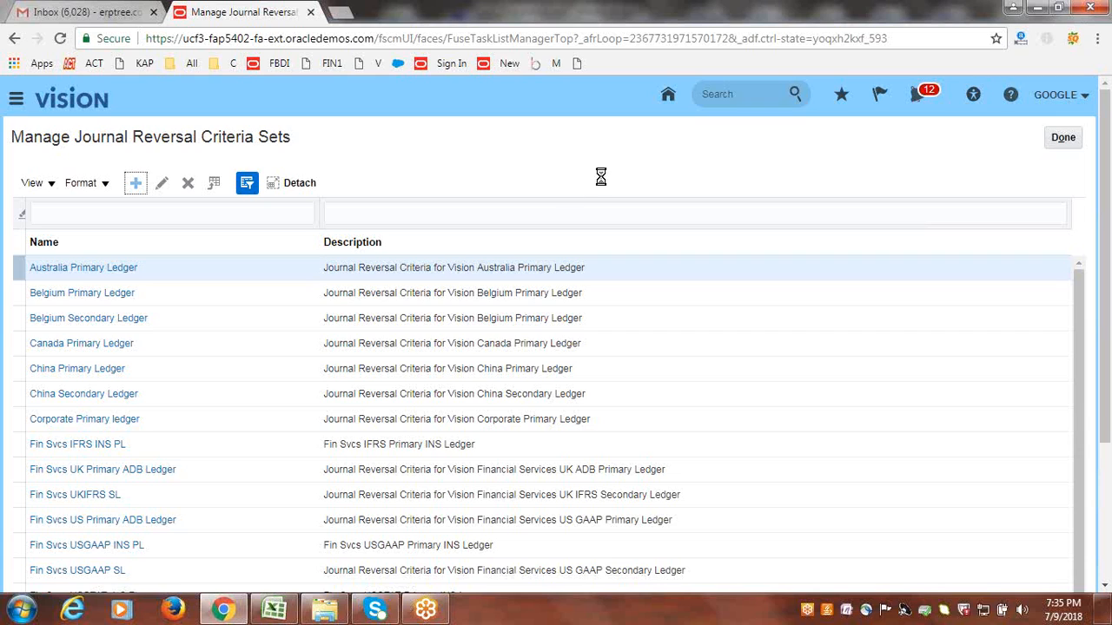
click(373, 189)
triple_click(373, 189)
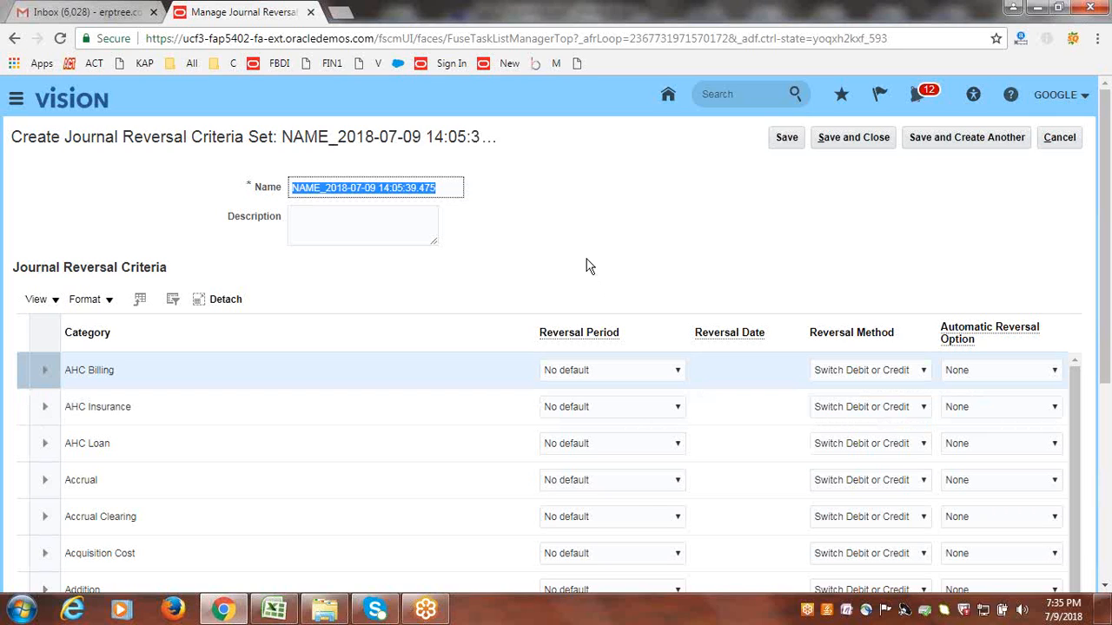
text(Google AutoReversal)
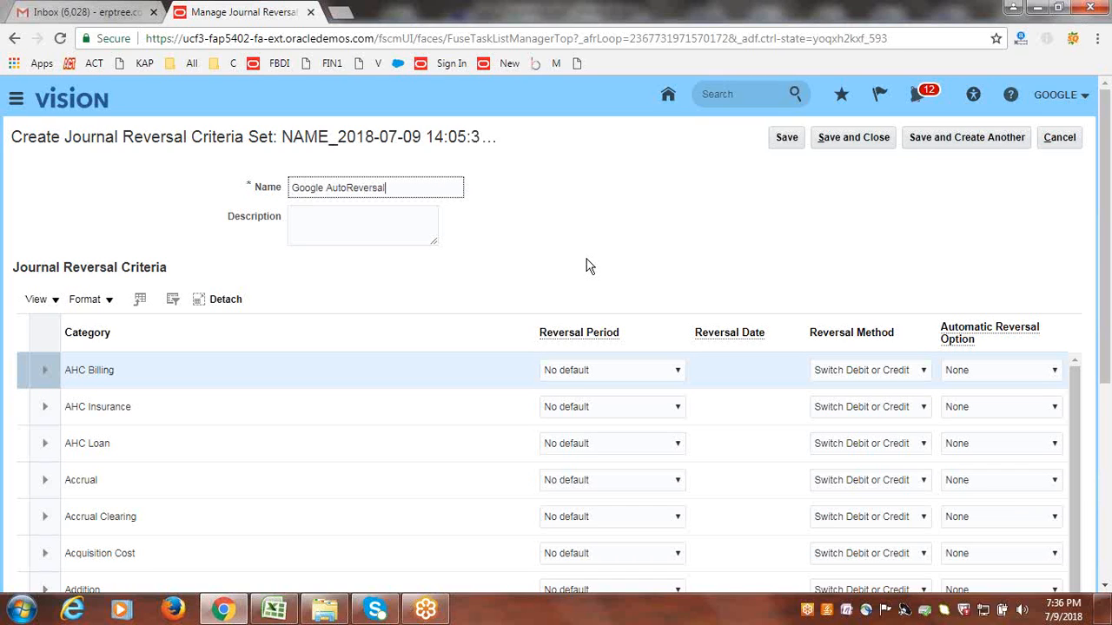
text(-Adjustment)
click(581, 260)
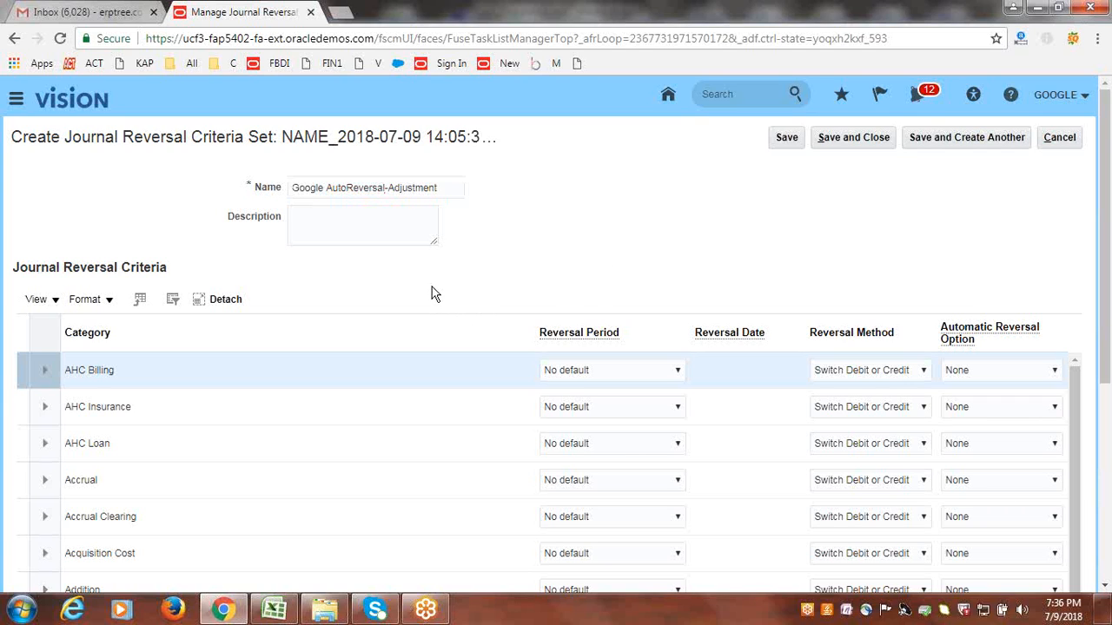
click(365, 227)
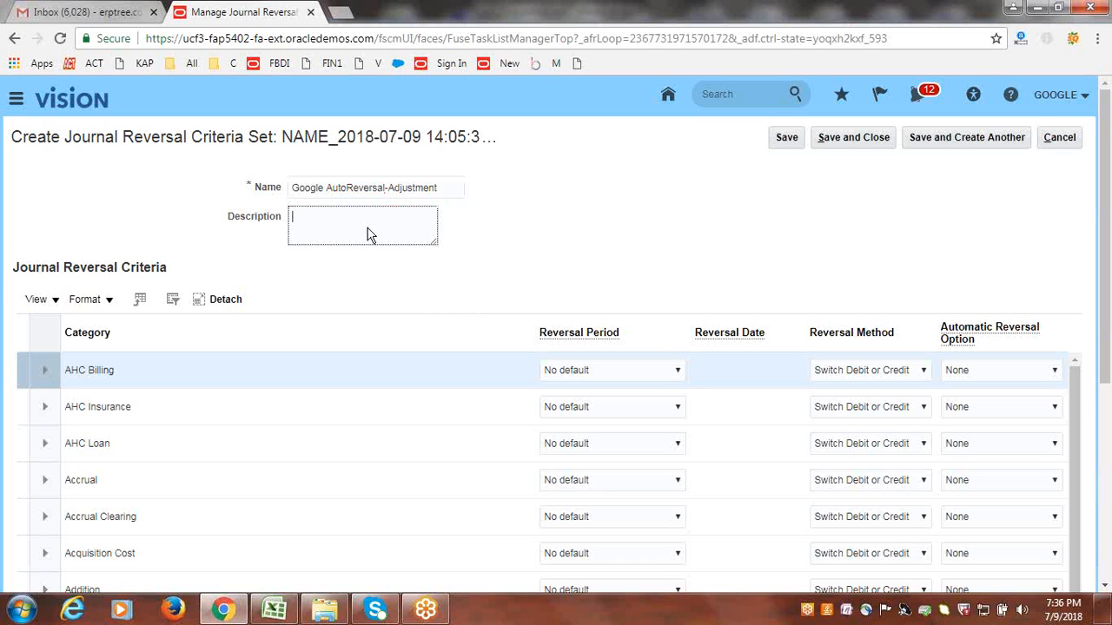
Step: Set Allocations to reverse in the Same period with Switch Debit or Credit
scroll(1109, 236, down, 1)
drag(1109, 236, 1109, 393)
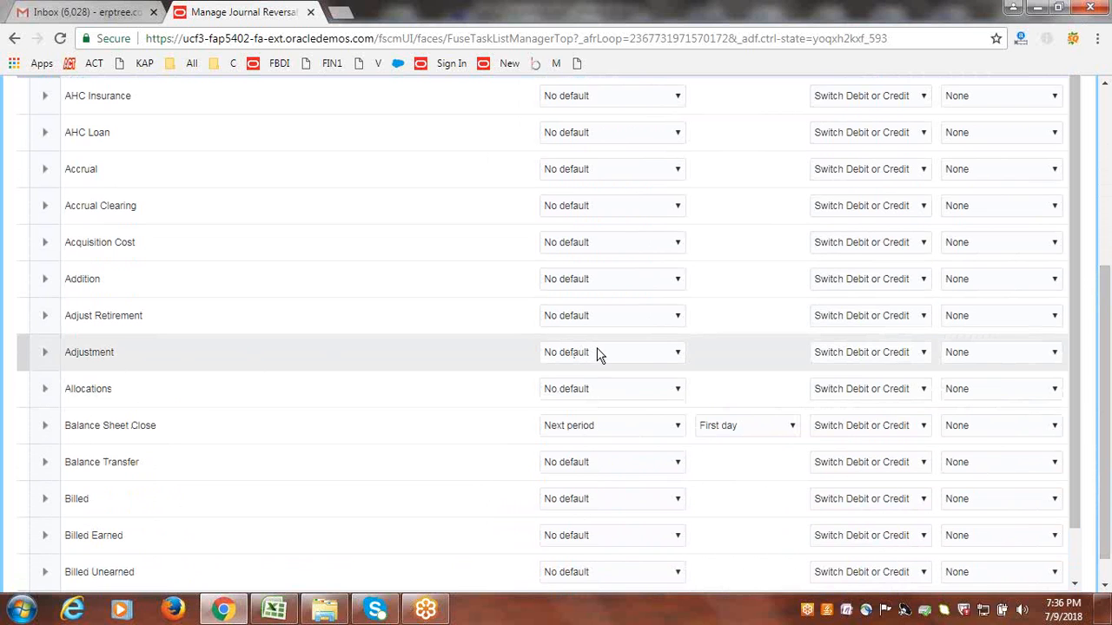
scroll(1109, 425, up, 2)
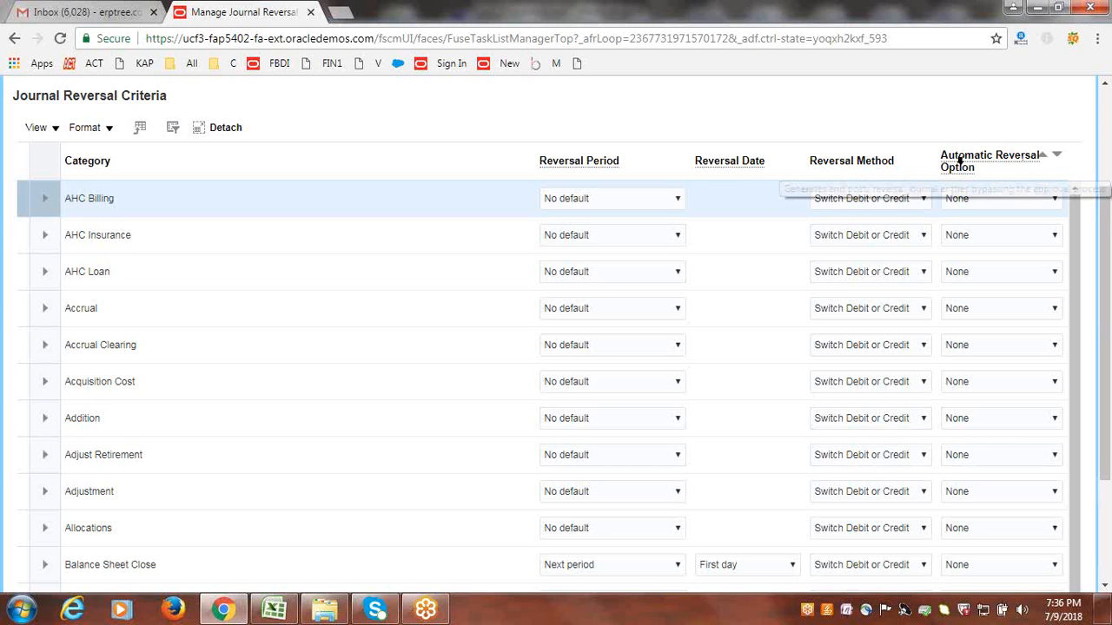
scroll(918, 464, down, 2)
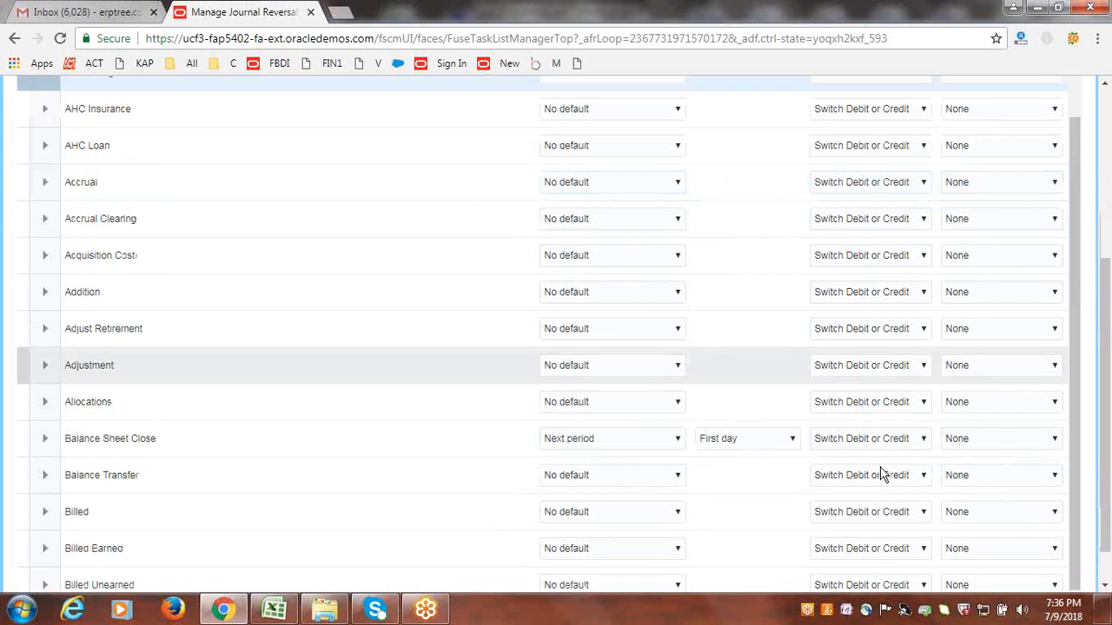
scroll(494, 321, down, 1)
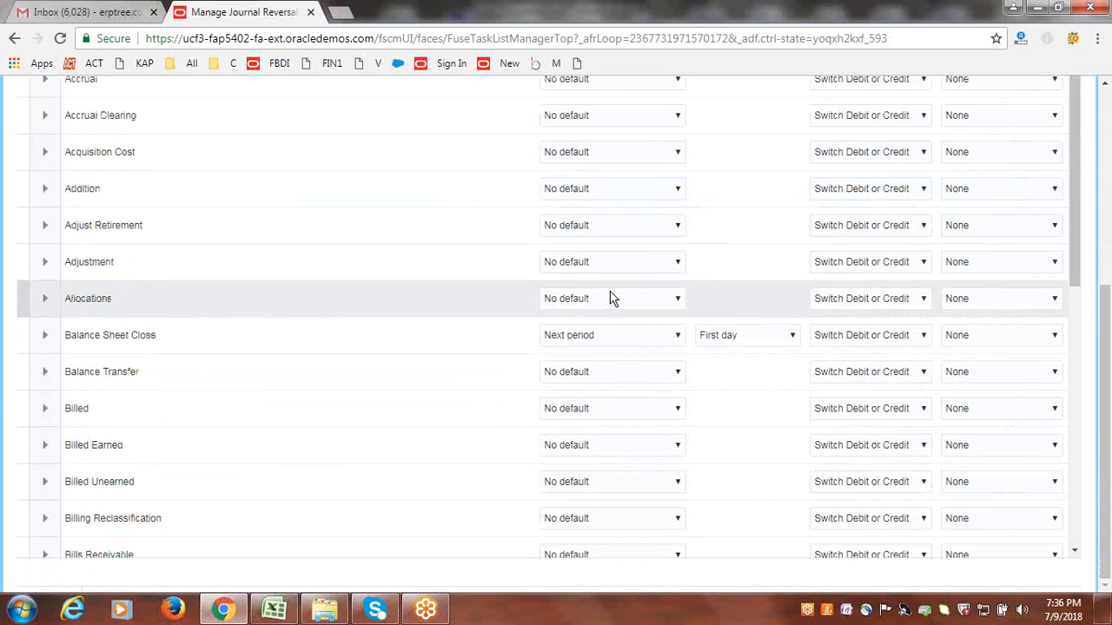
click(614, 299)
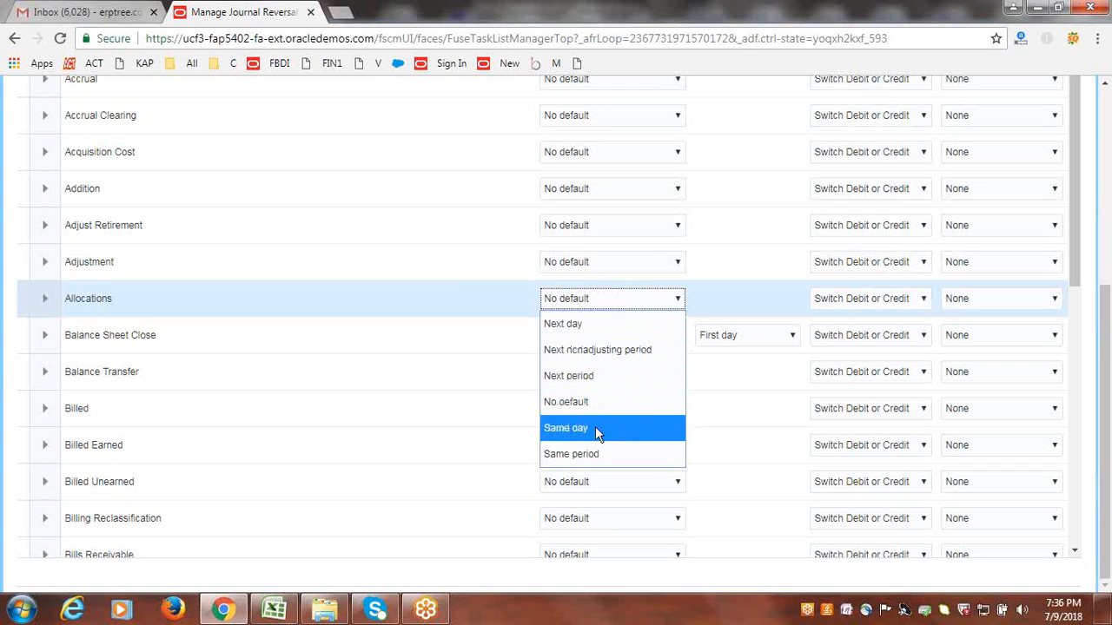
click(604, 451)
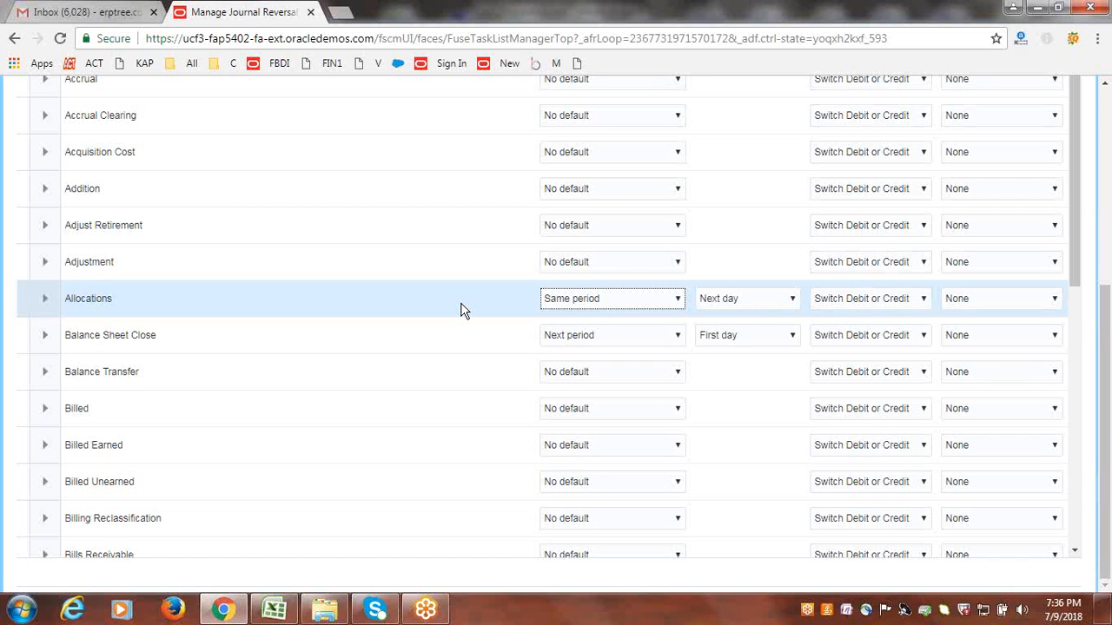
click(897, 300)
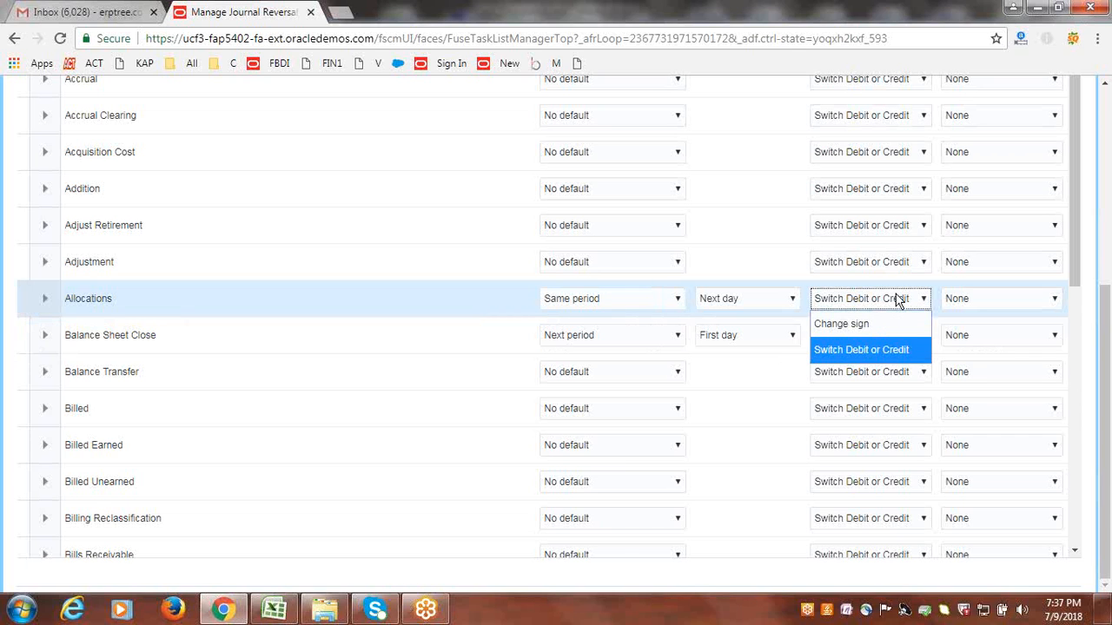
click(899, 350)
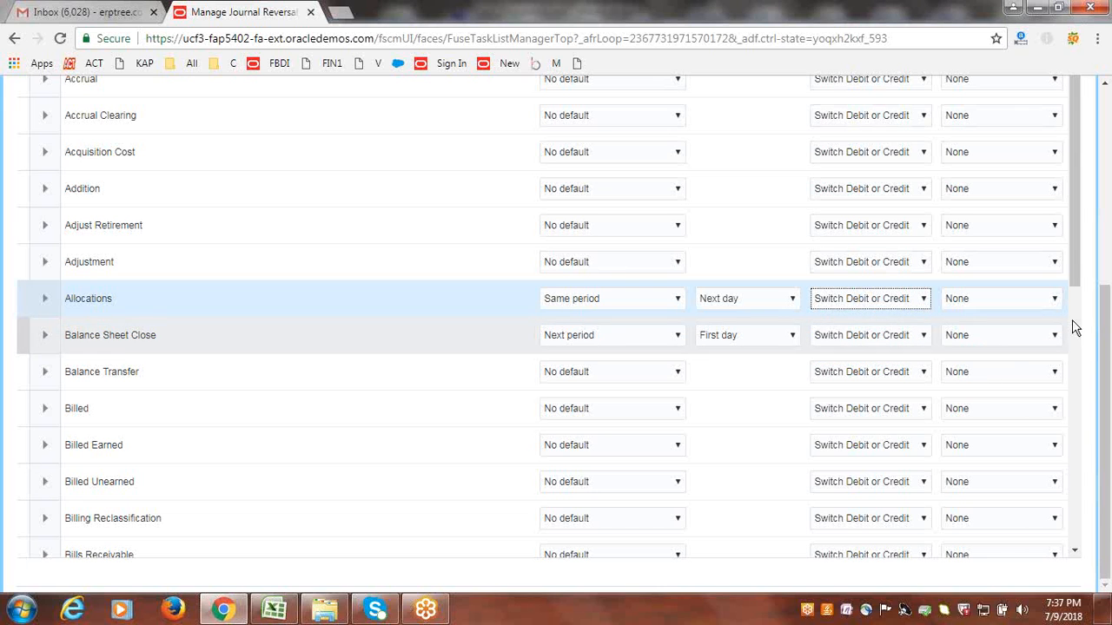
Step: Scroll to the Allocations row's Automatic Reversal Option choices
drag(1075, 276, 1075, 200)
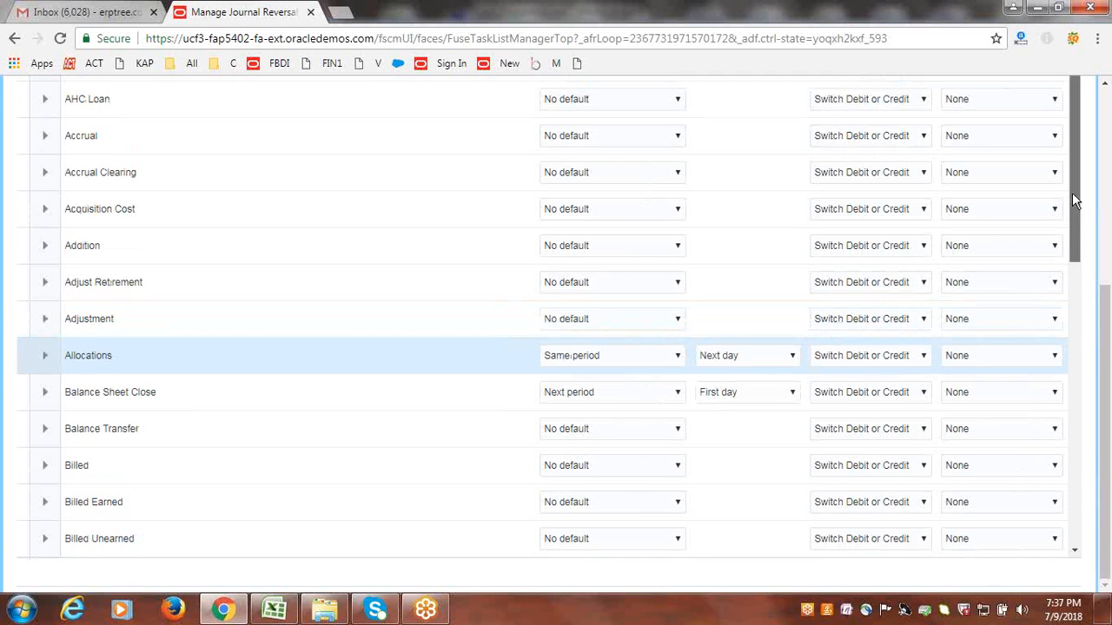
drag(1109, 357, 1110, 196)
scroll(1011, 230, down, 1)
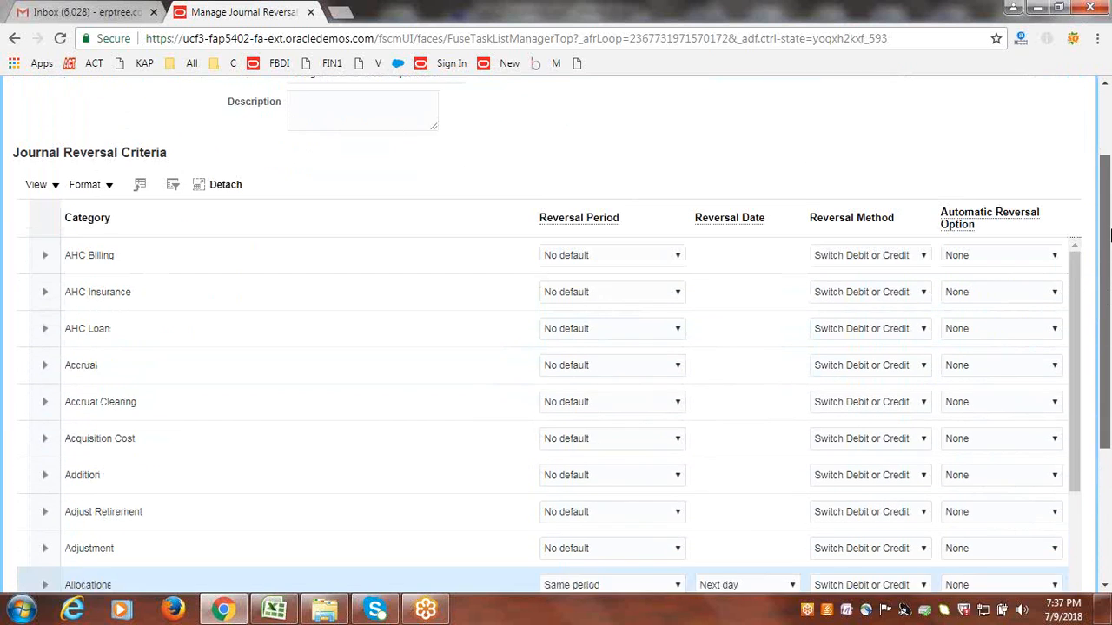
drag(1106, 282, 1101, 429)
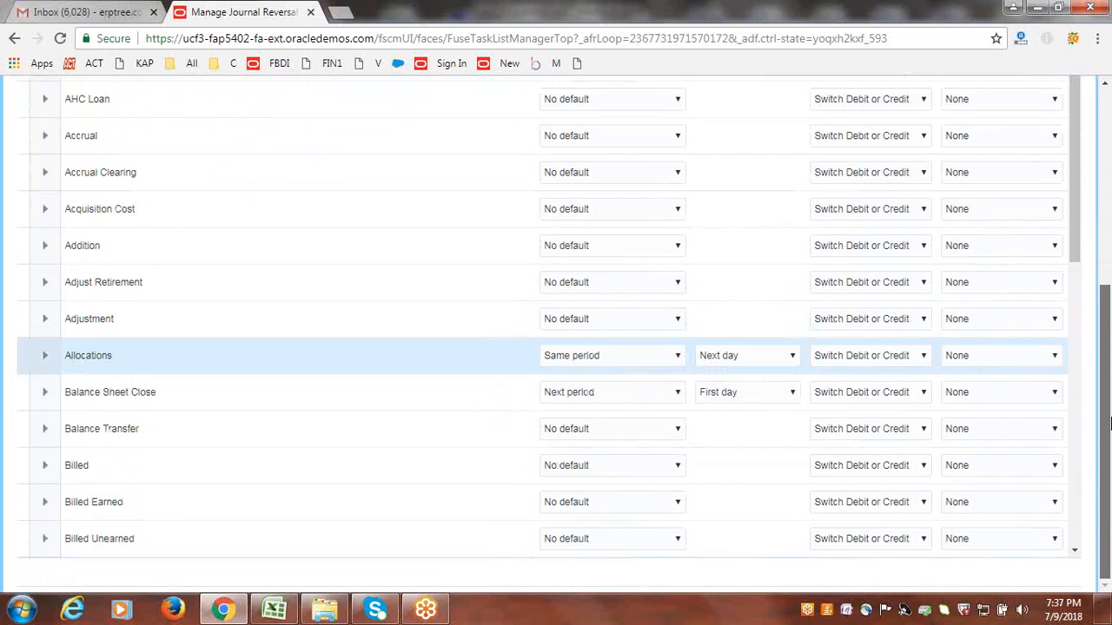
click(1055, 358)
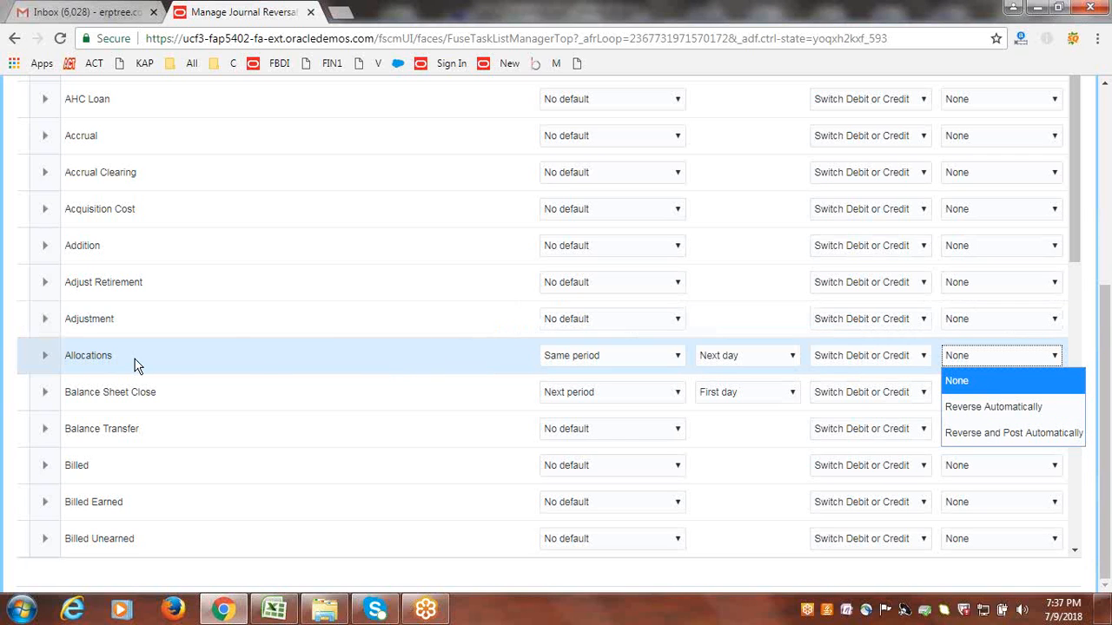
Step: Reset Allocations' reversal period to No default and leave Balance Sheet Close at Next period
click(106, 318)
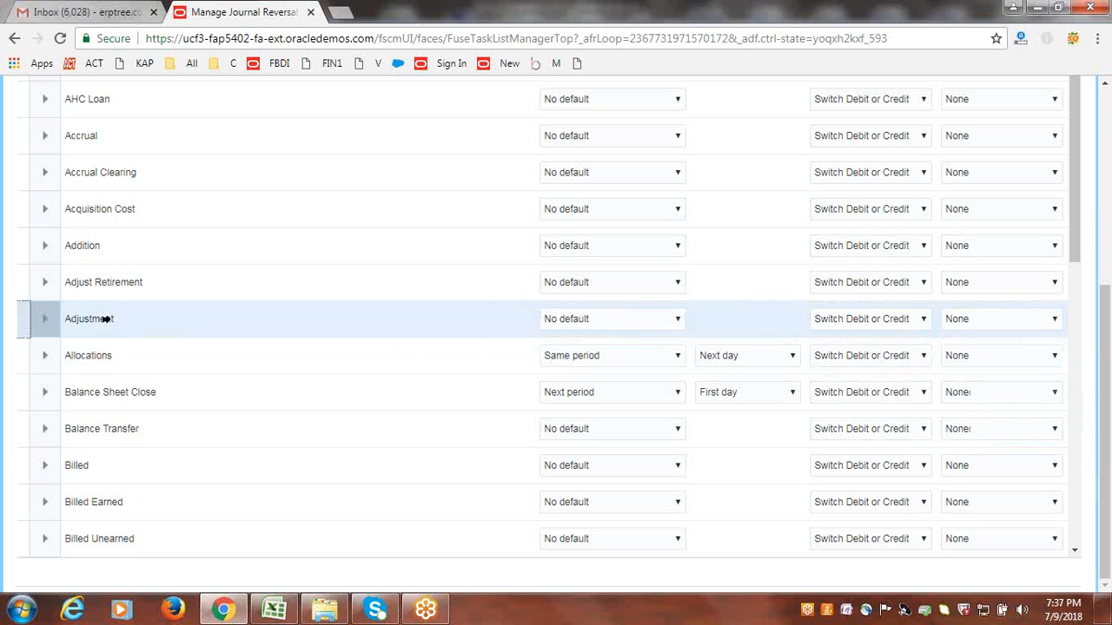
click(676, 319)
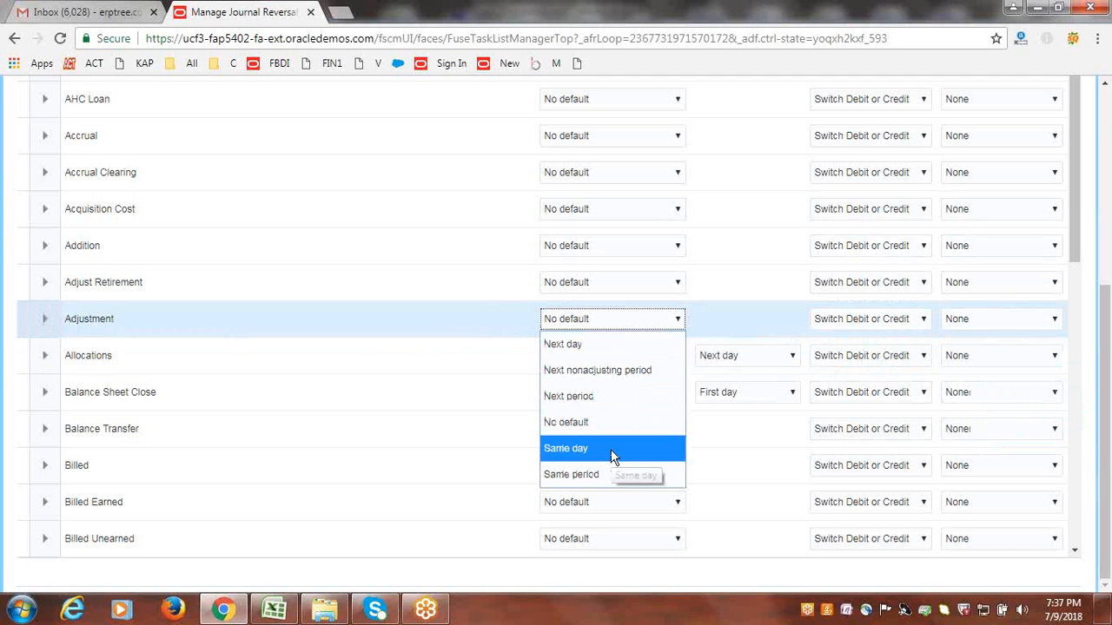
click(1089, 263)
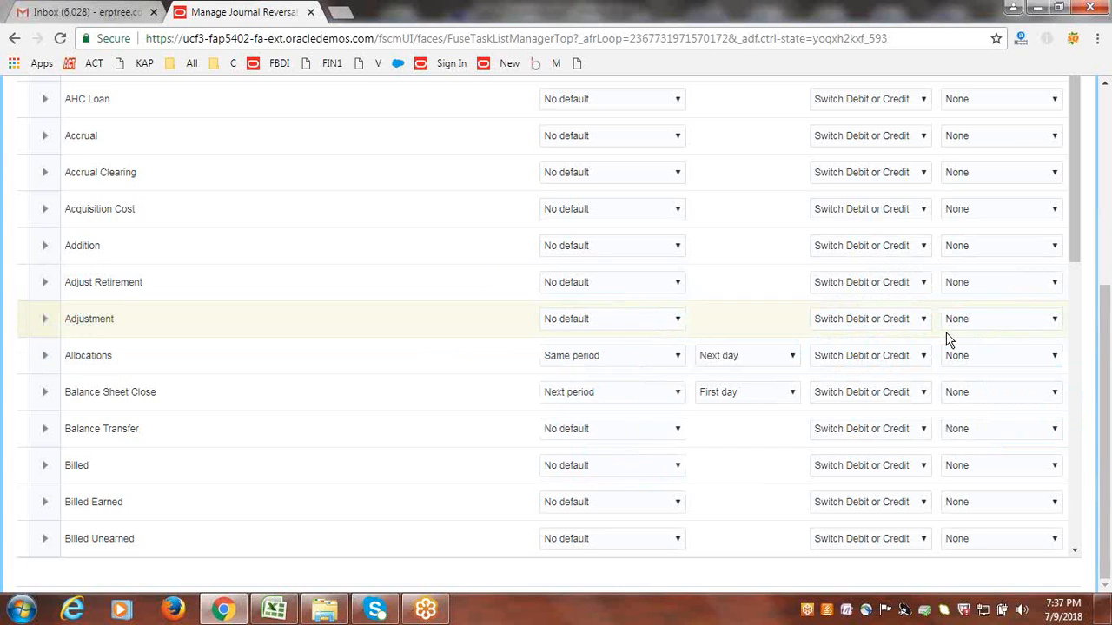
click(677, 360)
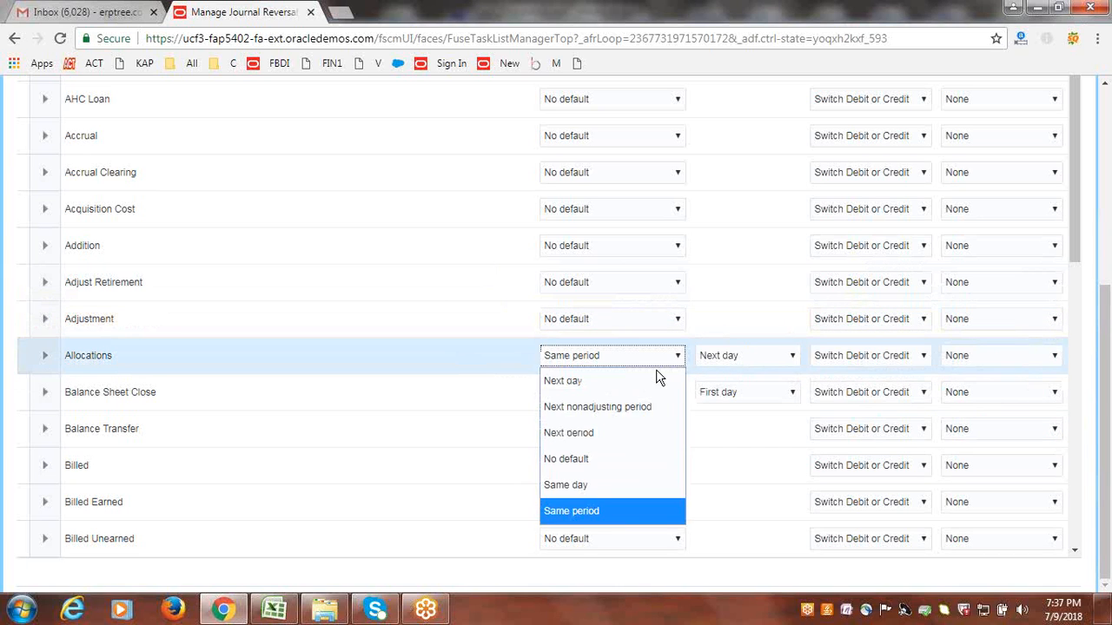
click(591, 458)
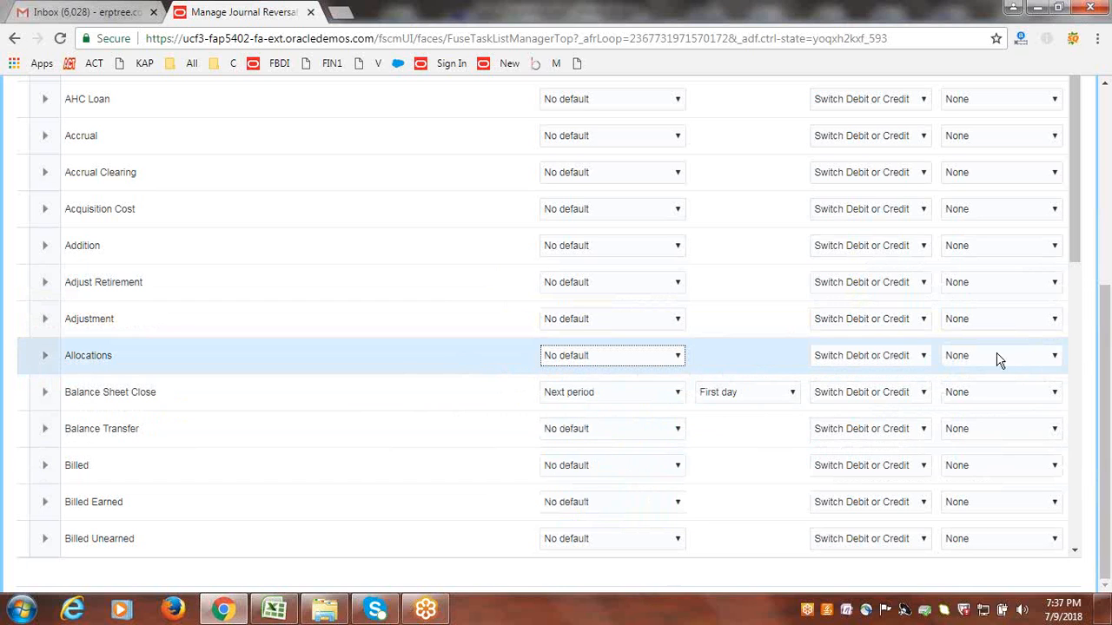
click(640, 395)
click(598, 470)
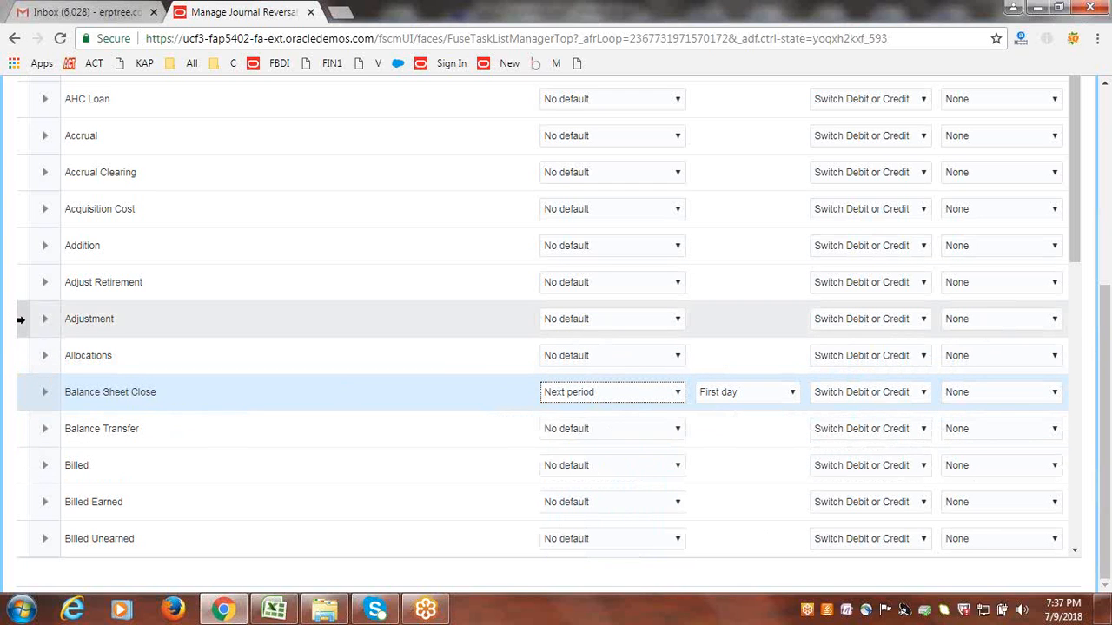
Step: Set Adjustment to reverse in the Same period with Reverse and Post Automatically
click(21, 319)
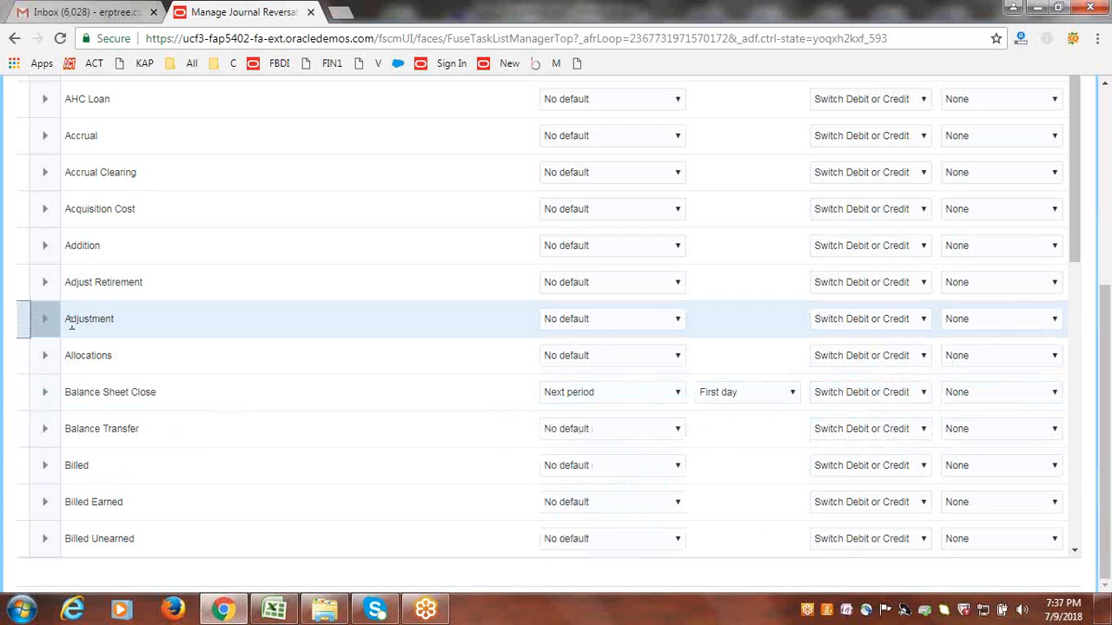
click(679, 323)
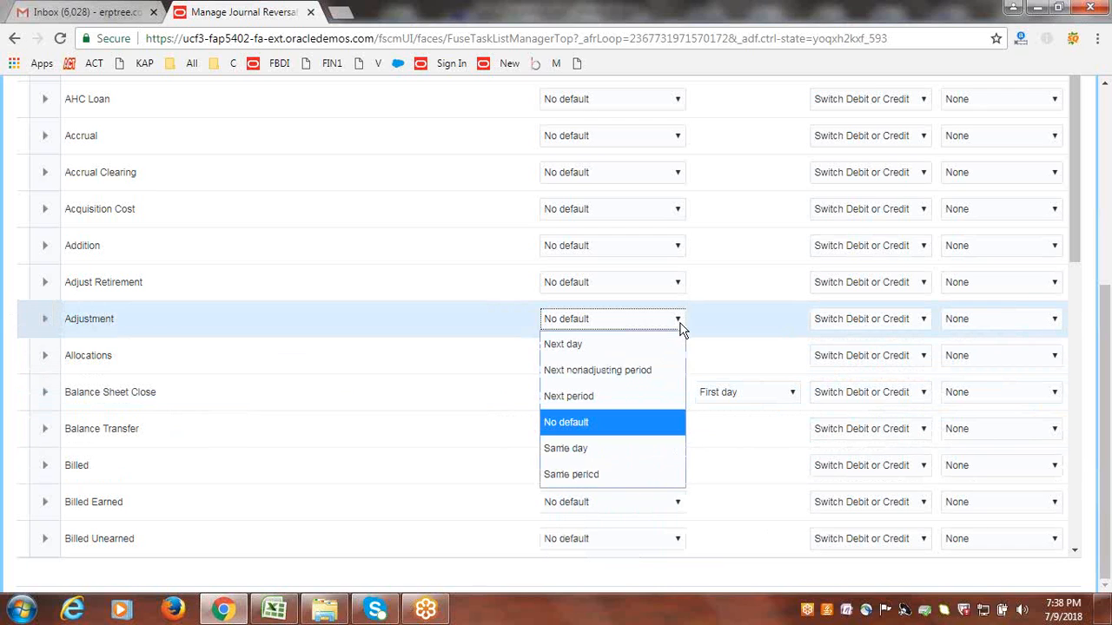
click(567, 474)
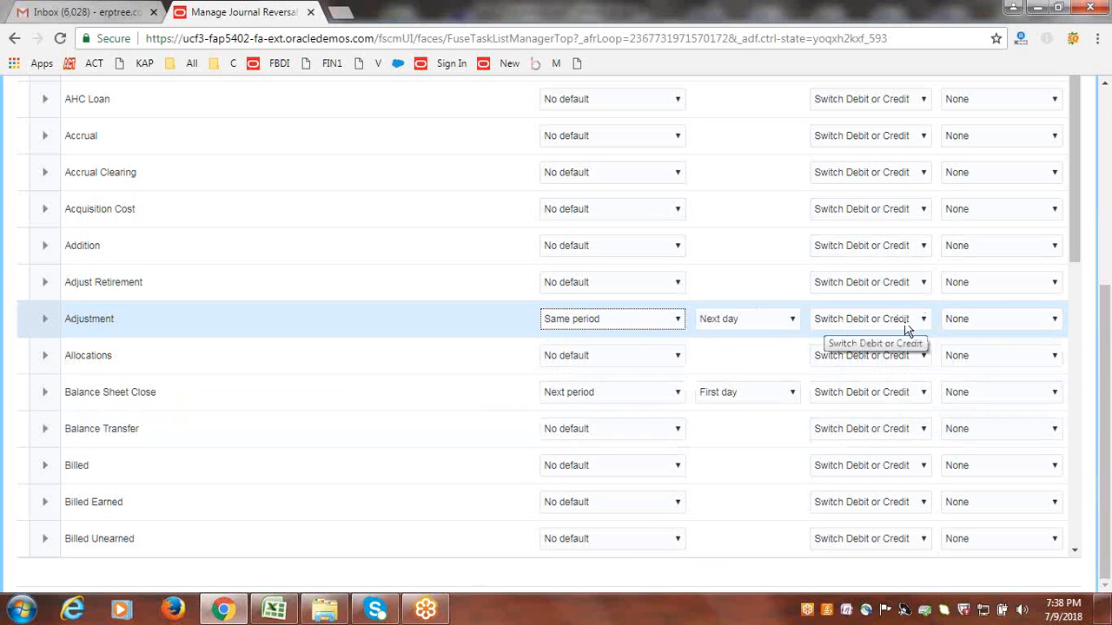
click(986, 321)
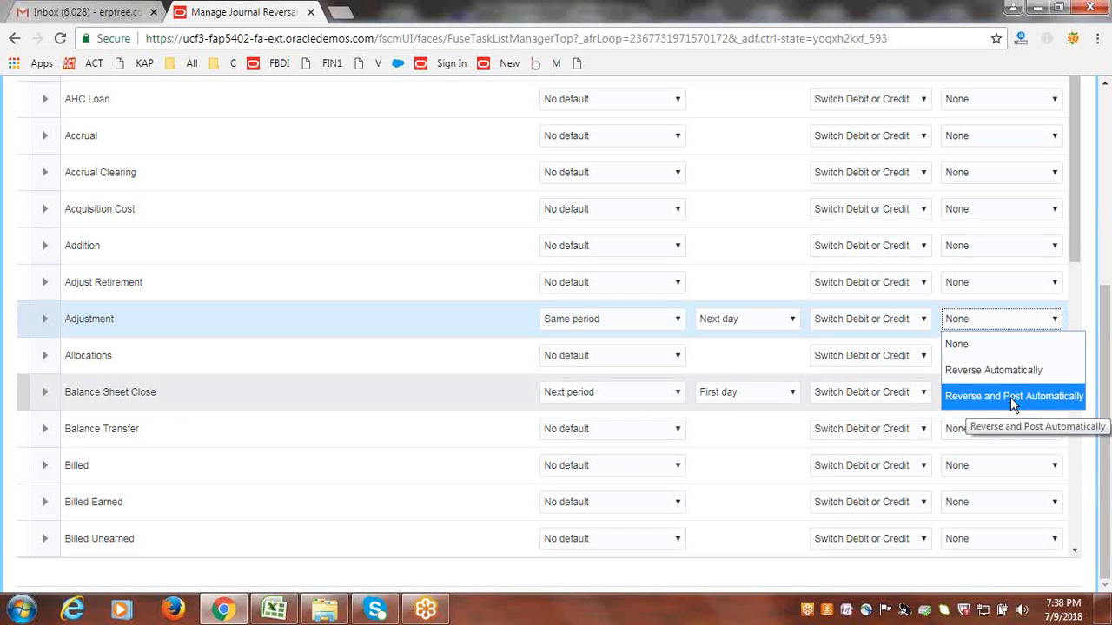
click(1012, 398)
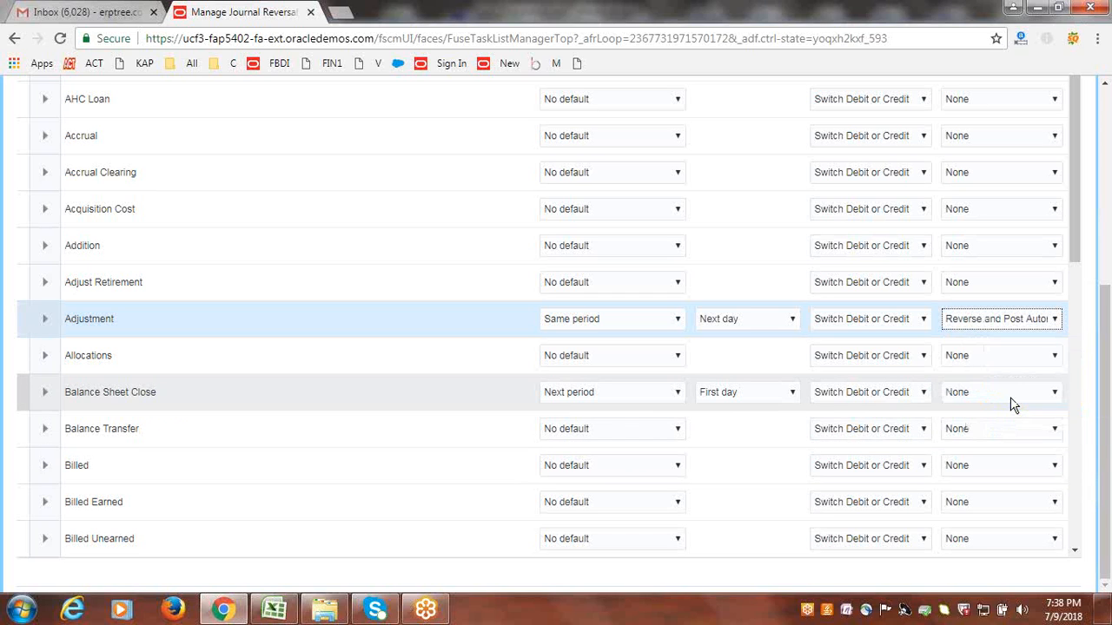
click(1005, 321)
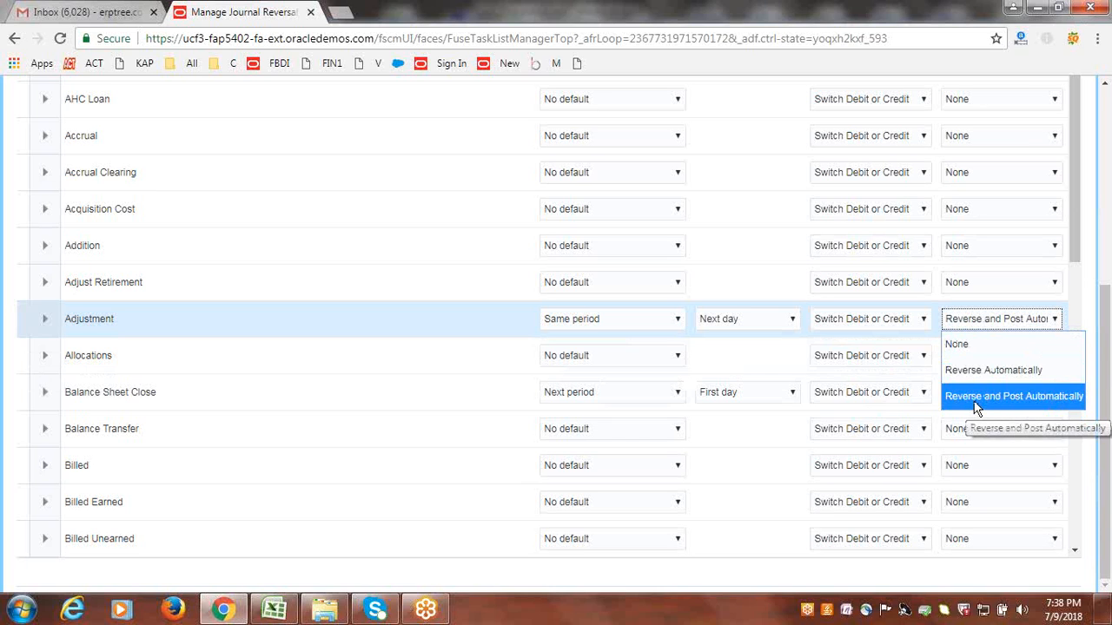
click(1076, 247)
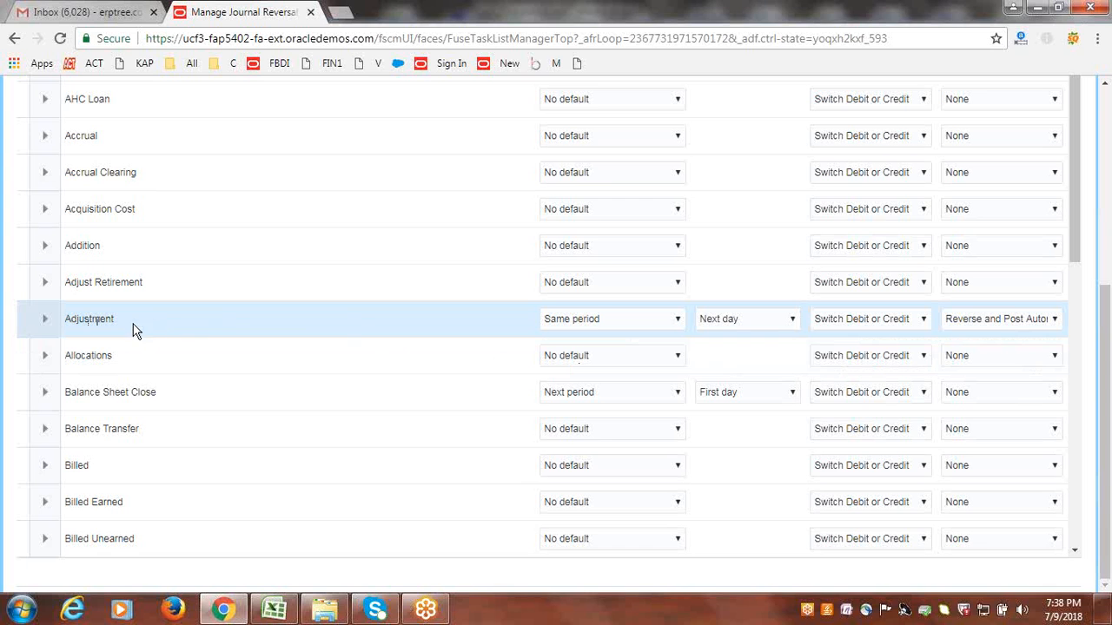
Step: Save and close the Google AutoReversal-Adjustment criteria set
drag(1109, 358, 1103, 129)
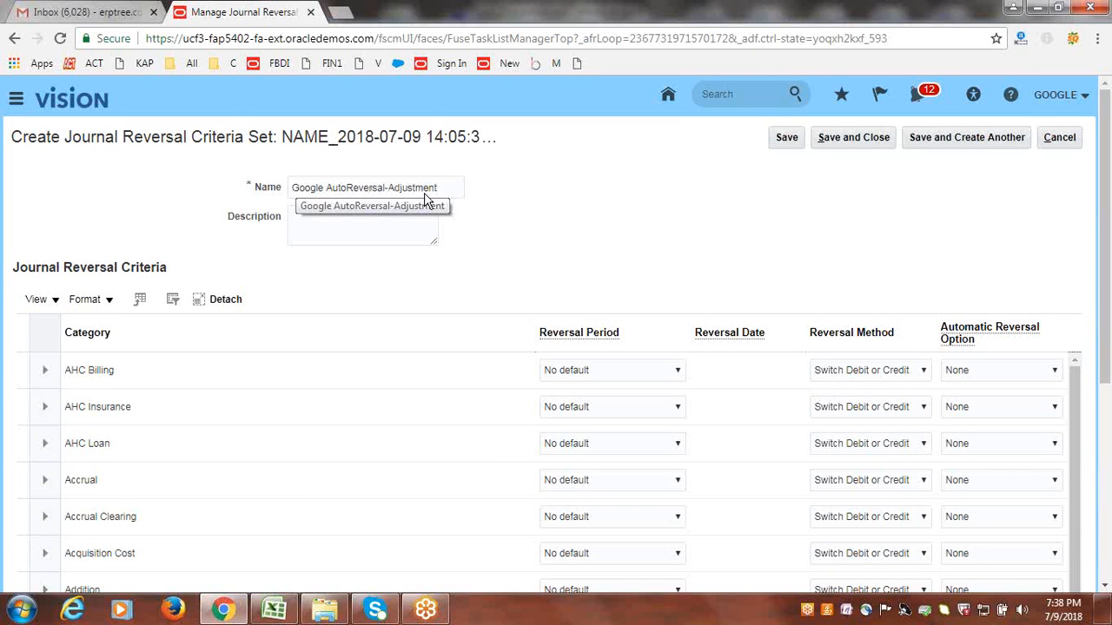
click(838, 142)
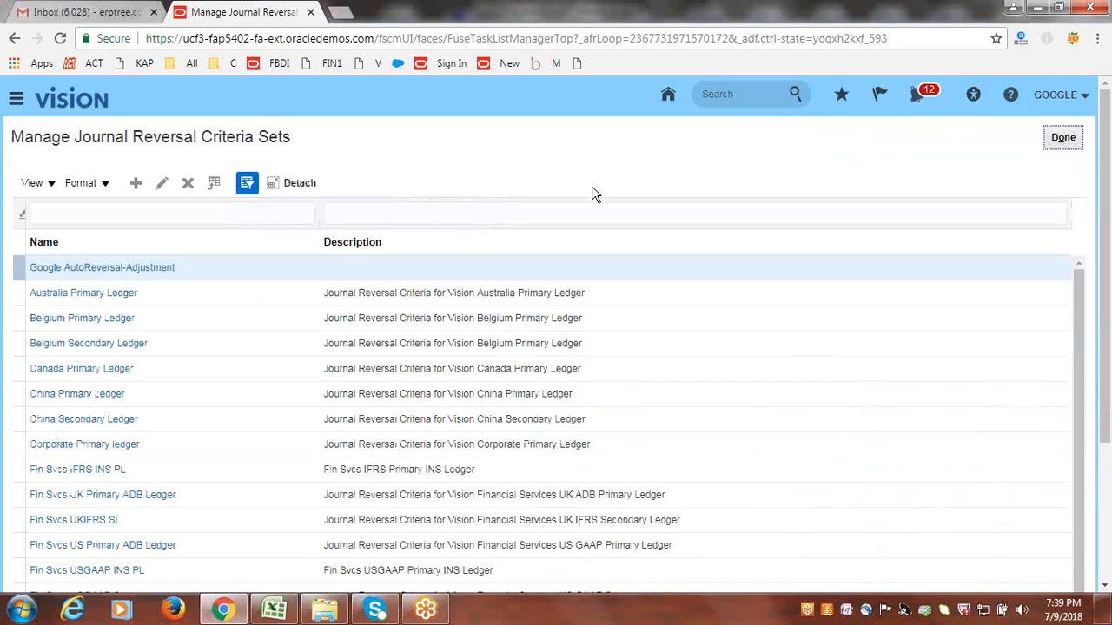
click(1058, 137)
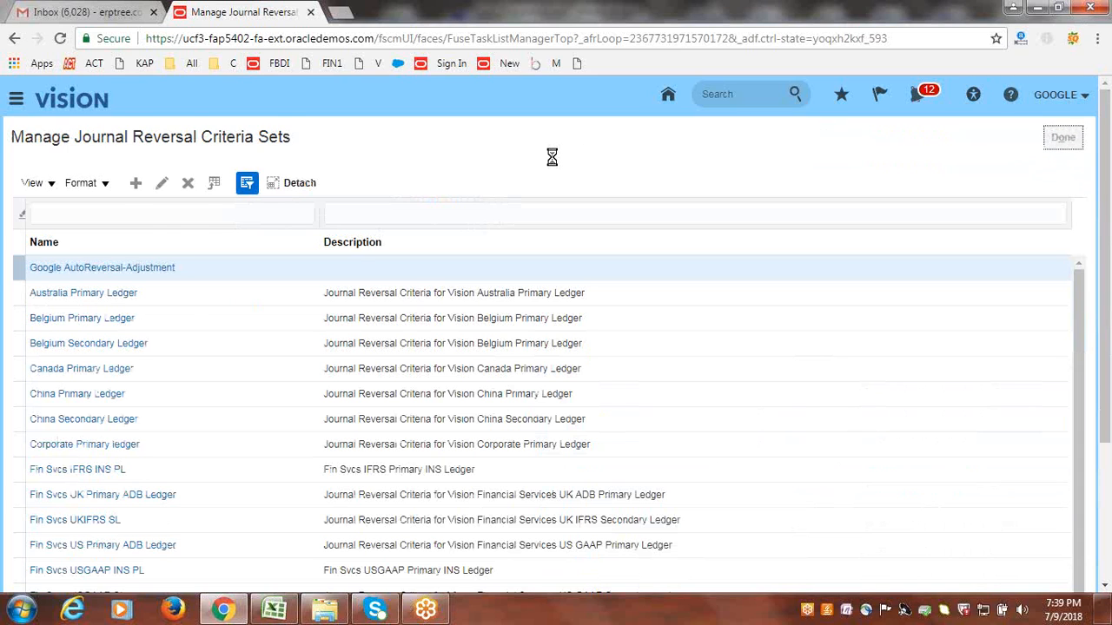
Step: Search the Google Implementation Project's tasks for SPECIFY LEDGER to list the Specify Ledger Options tasks
drag(1108, 236, 1109, 362)
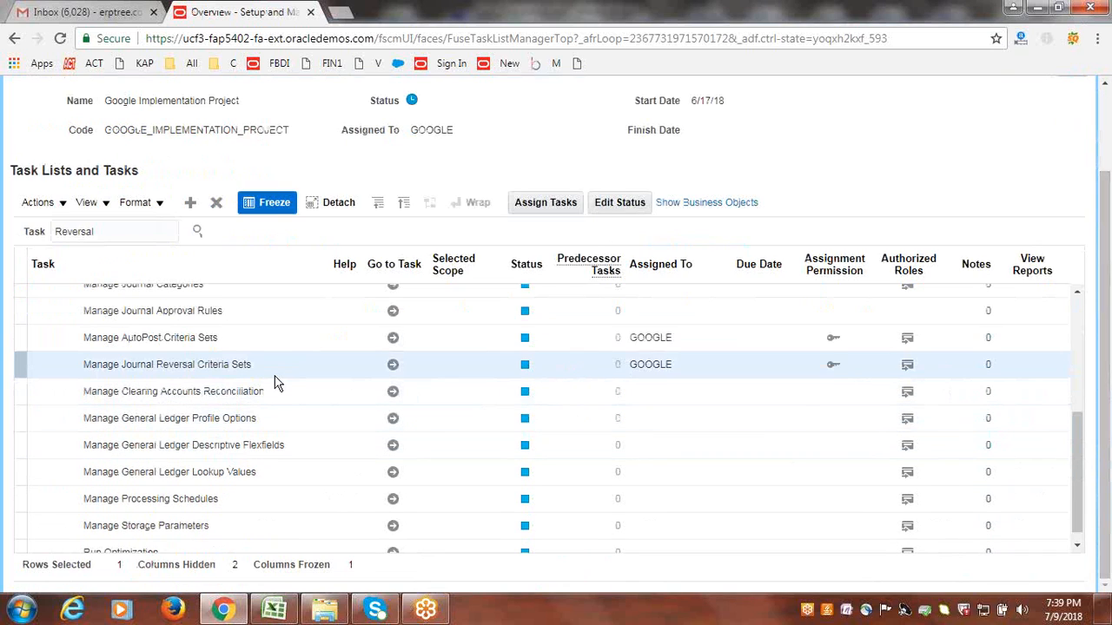
double_click(123, 228)
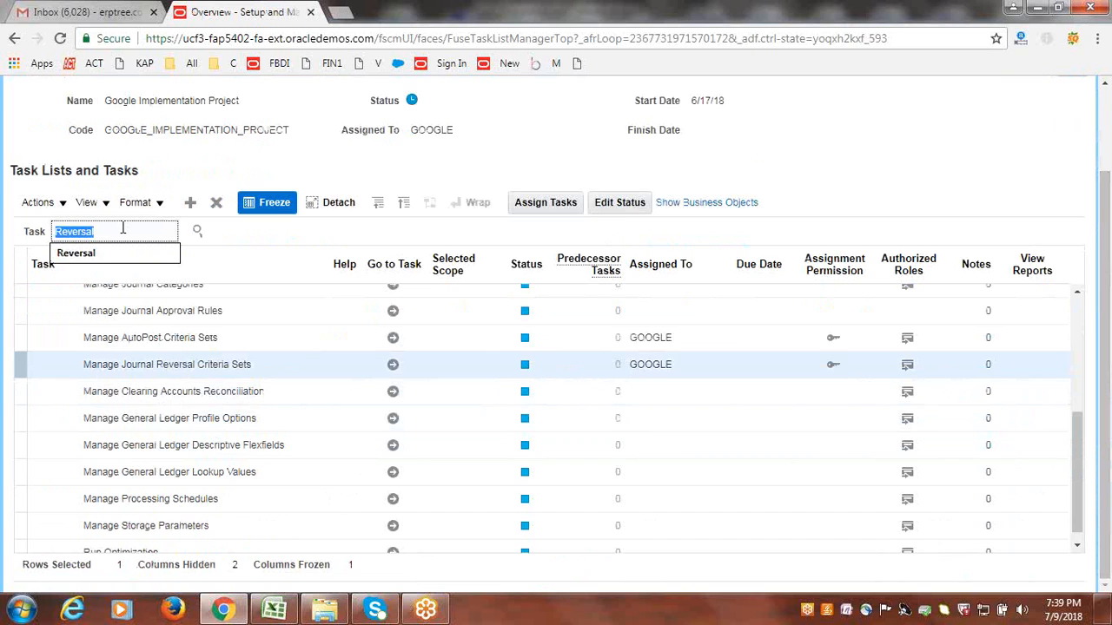
text(sp)
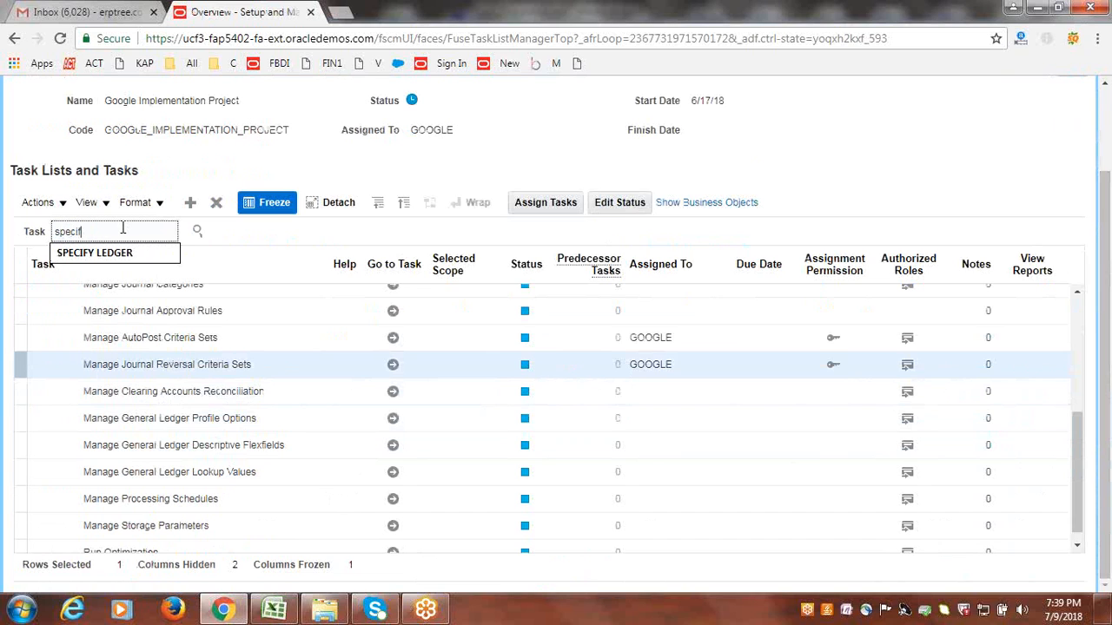
text(ecif)
click(122, 251)
click(197, 231)
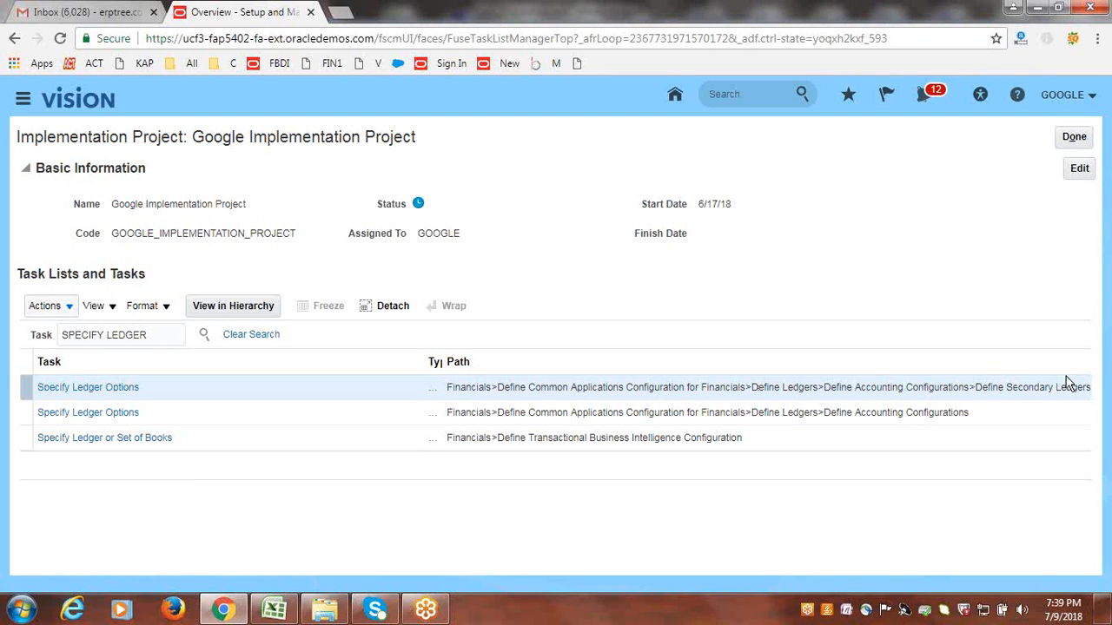
Step: Open the Specify Ledger Options task for Google USA Primary Ledger
click(89, 420)
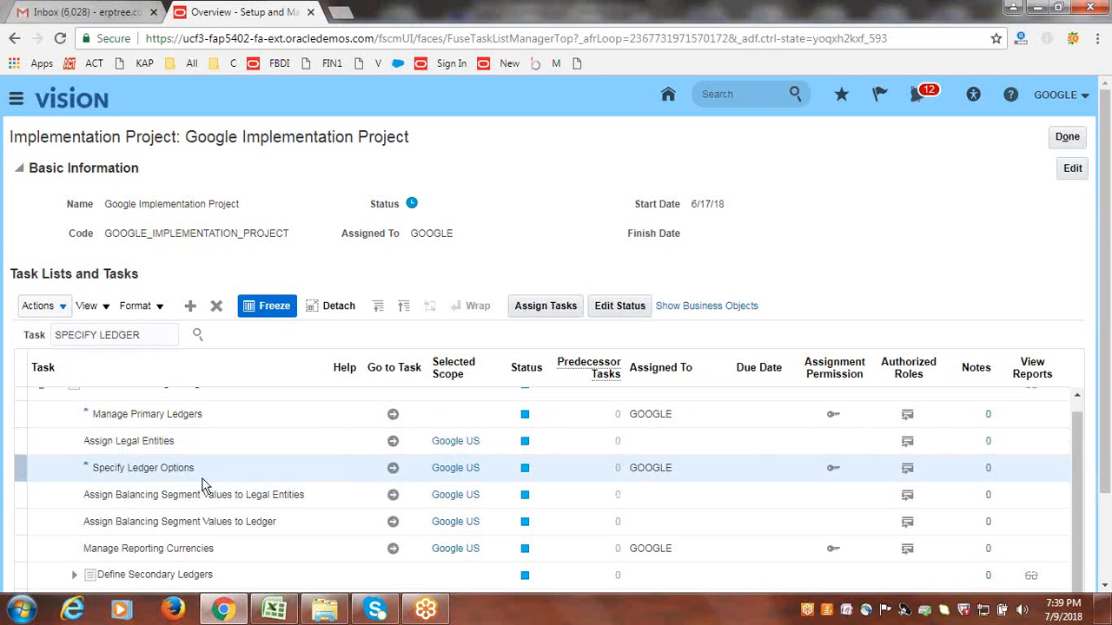
click(394, 468)
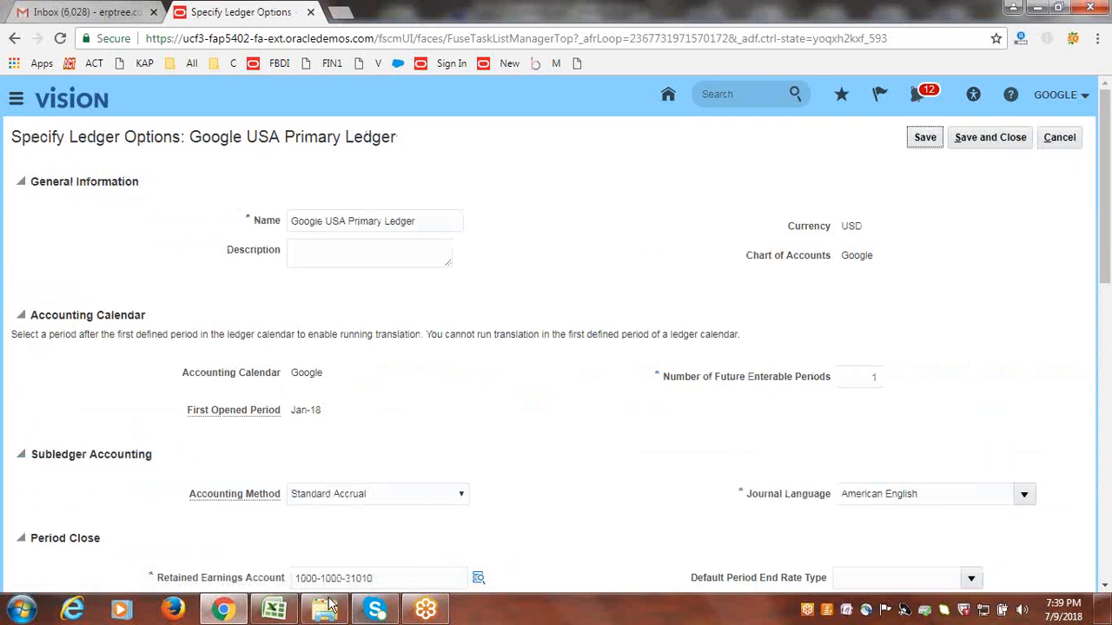
scroll(535, 382, down, 3)
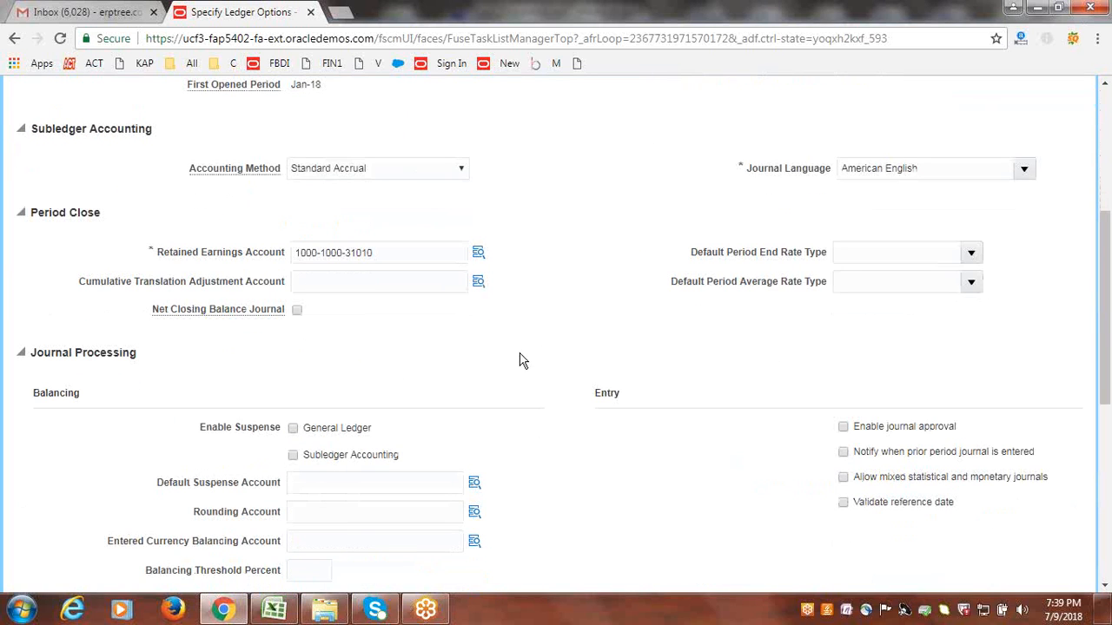
scroll(654, 295, down, 3)
scroll(653, 297, down, 2)
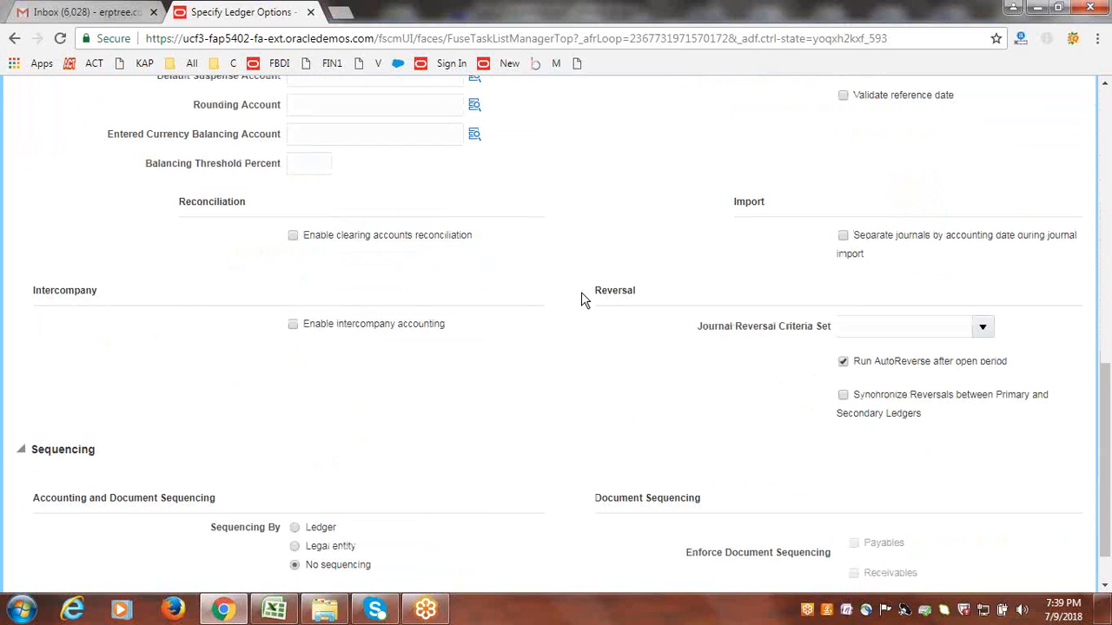
double_click(605, 292)
click(797, 350)
Step: Set Journal Reversal Criteria Set to Google AutoReversal-Adjustment and save the ledger options
click(983, 329)
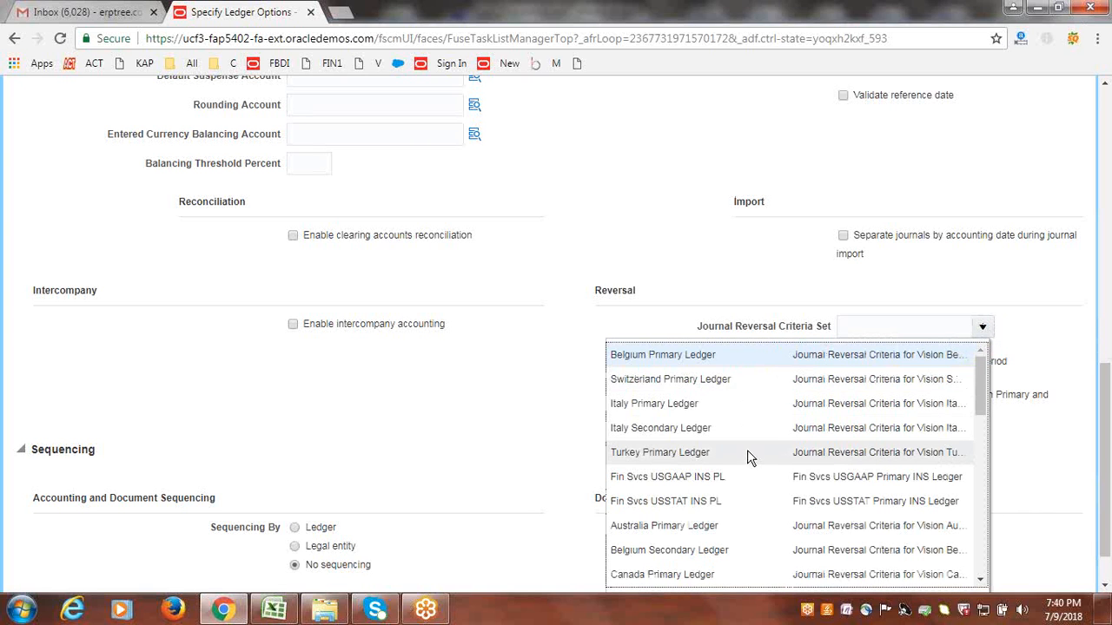
scroll(747, 452, down, 6)
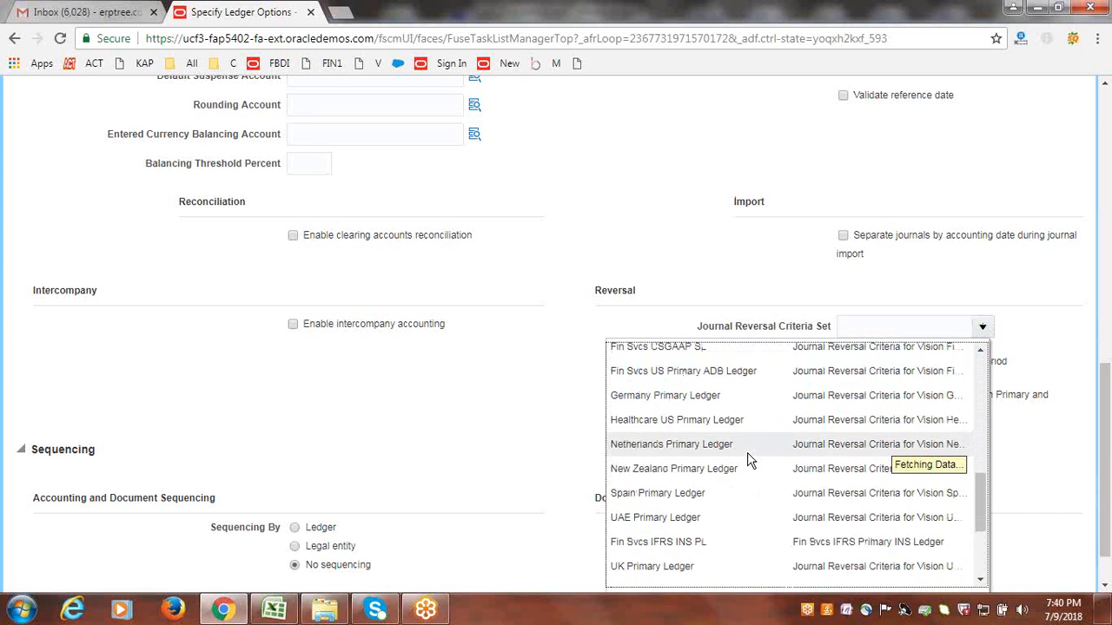
scroll(748, 459, down, 3)
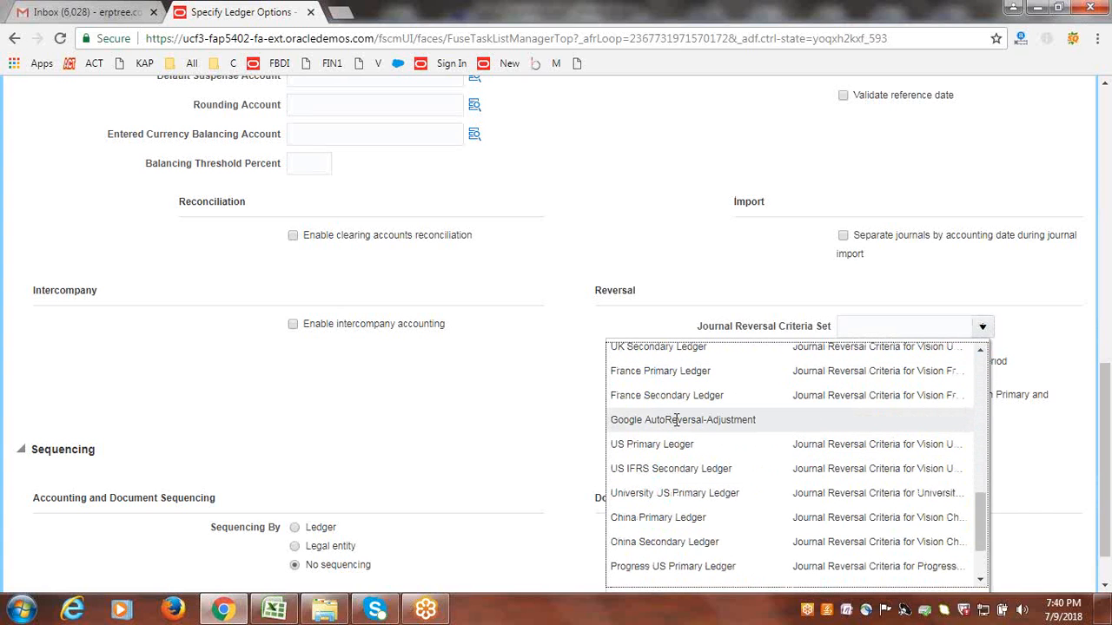
click(676, 420)
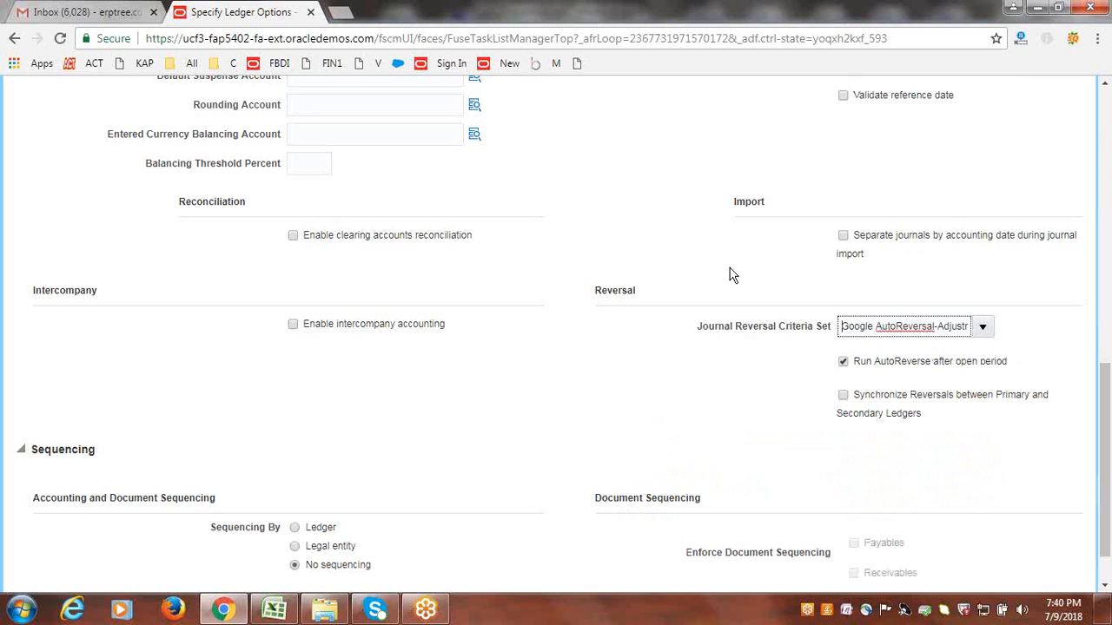
scroll(729, 274, up, 9)
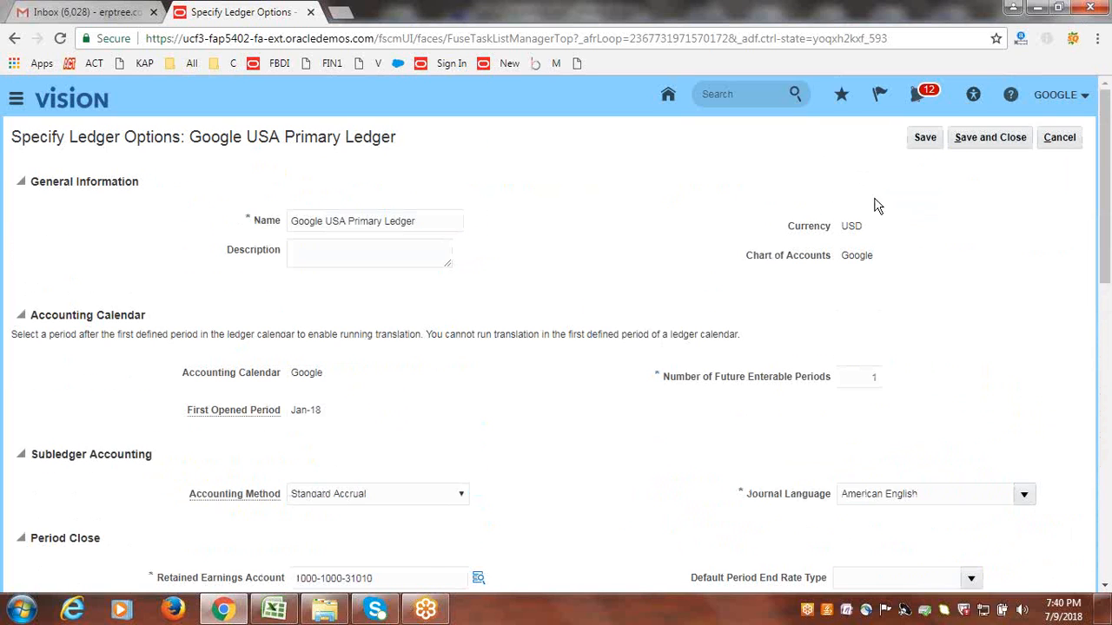
click(987, 141)
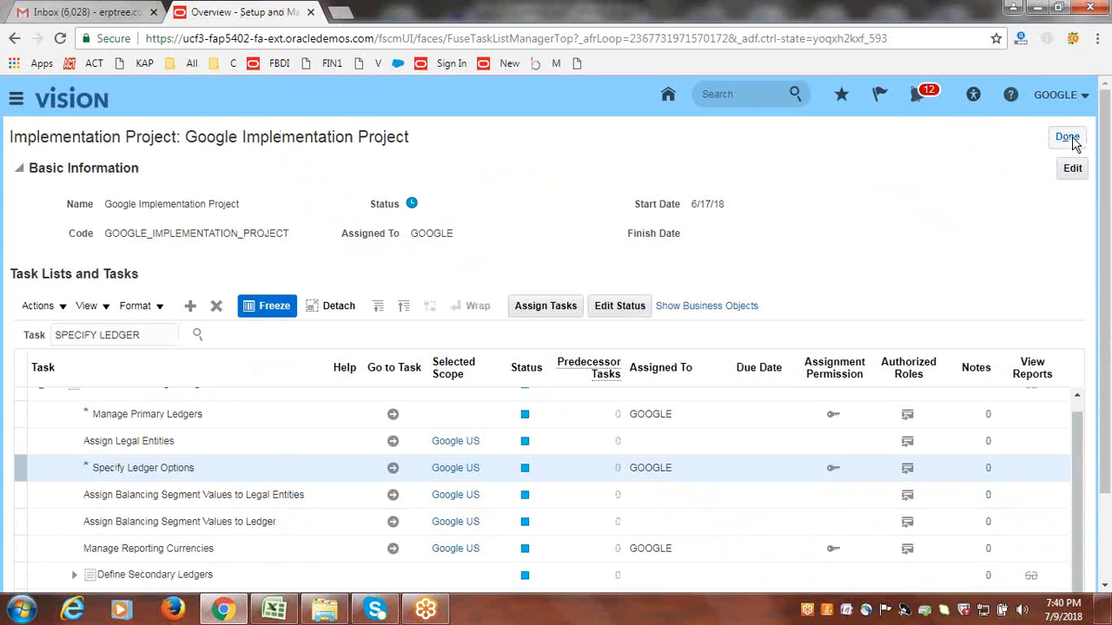
Step: Exit the implementation project and open General Accounting > Journals with its Tasks panel
click(1070, 139)
click(1077, 139)
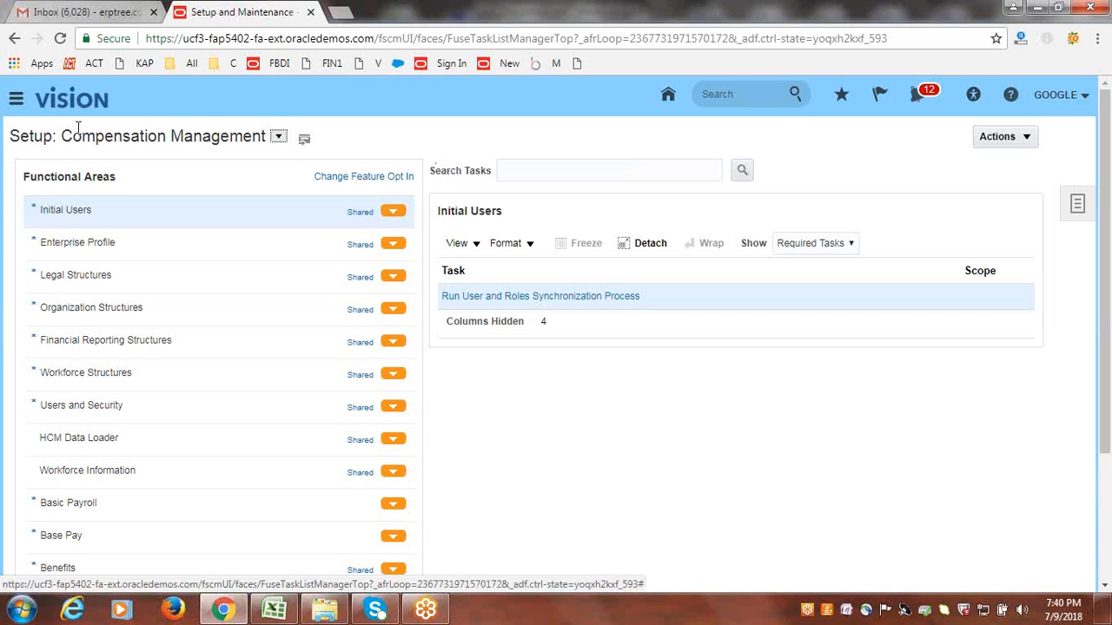
click(15, 101)
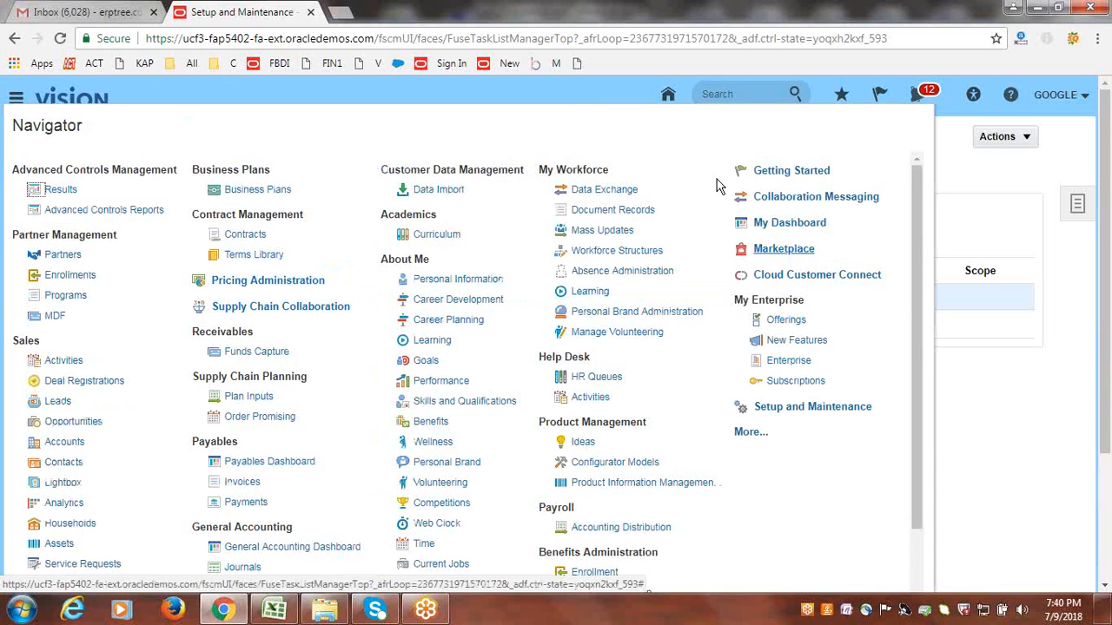
scroll(705, 406, down, 2)
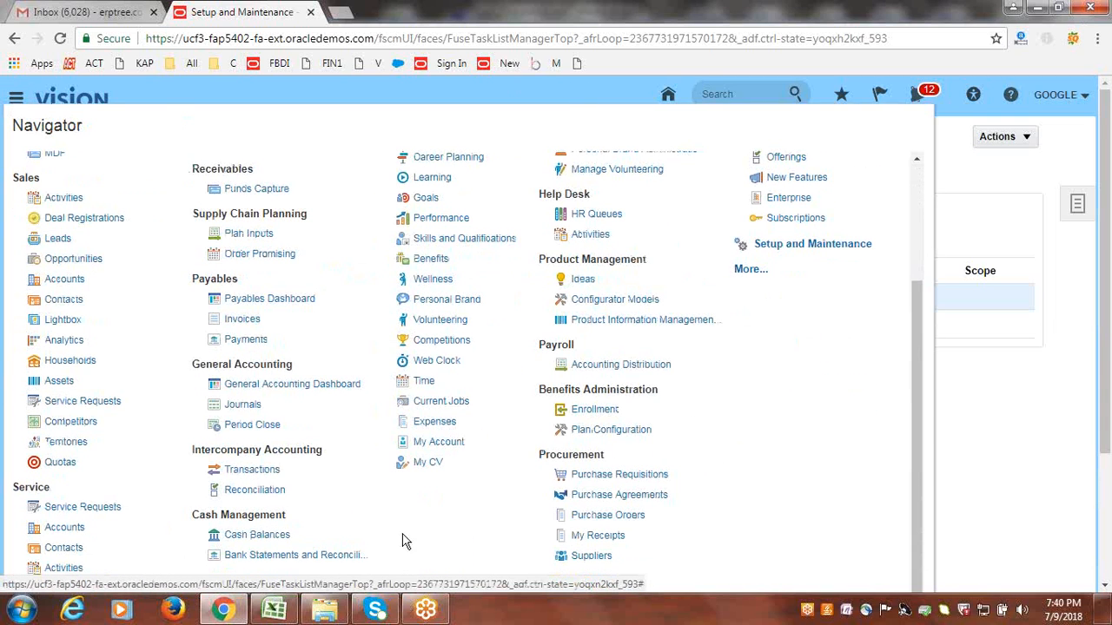
click(244, 404)
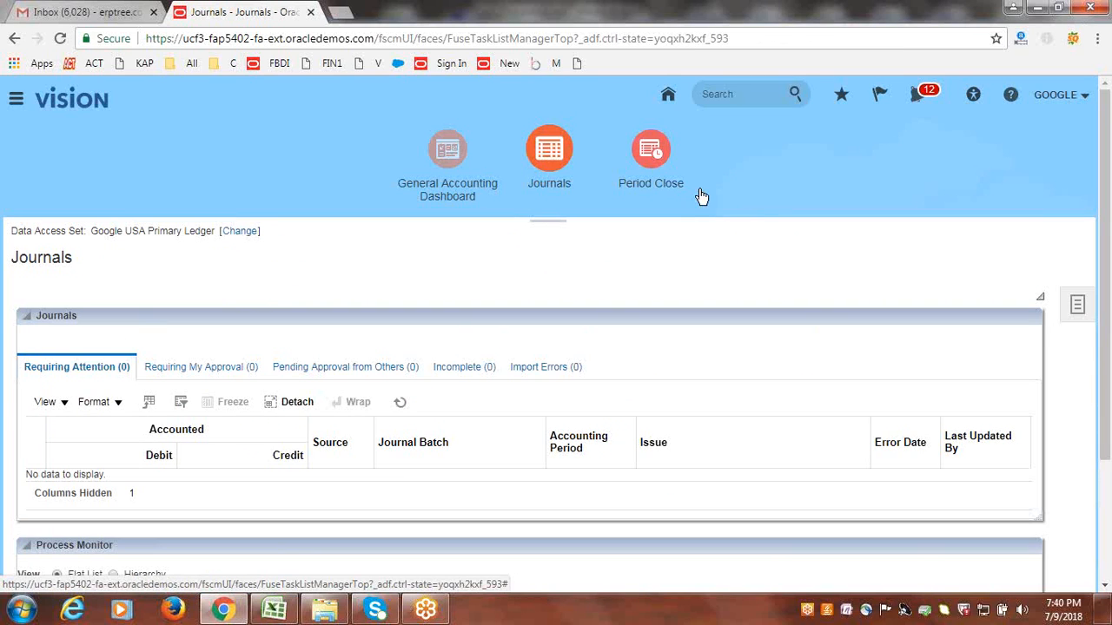
click(1078, 308)
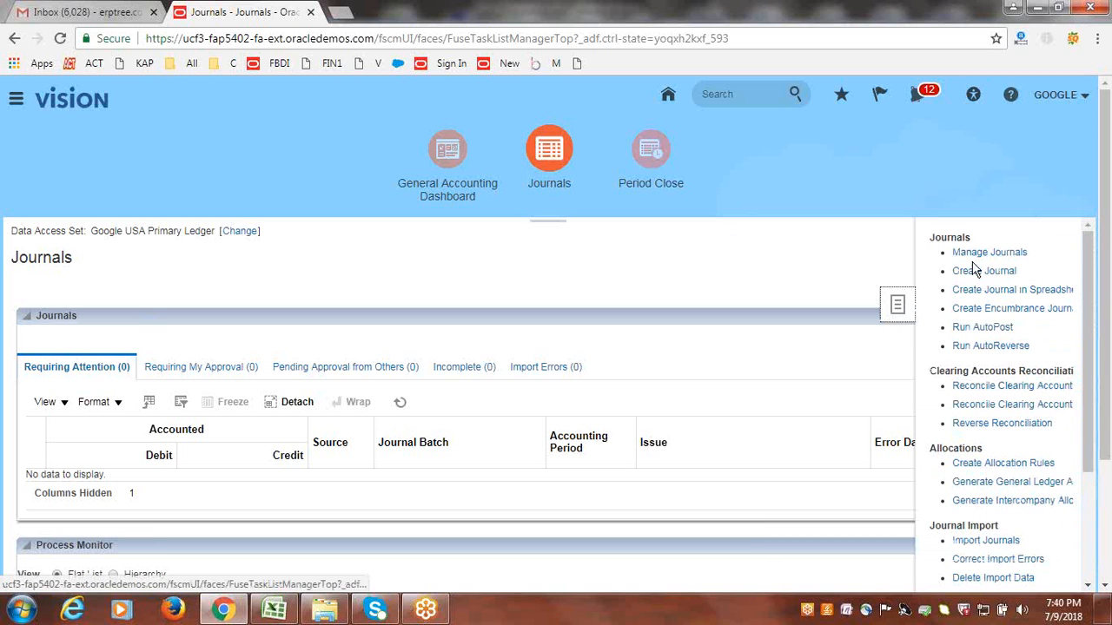
Step: Create a new journal named AutoReversal with category Adjustment
click(975, 270)
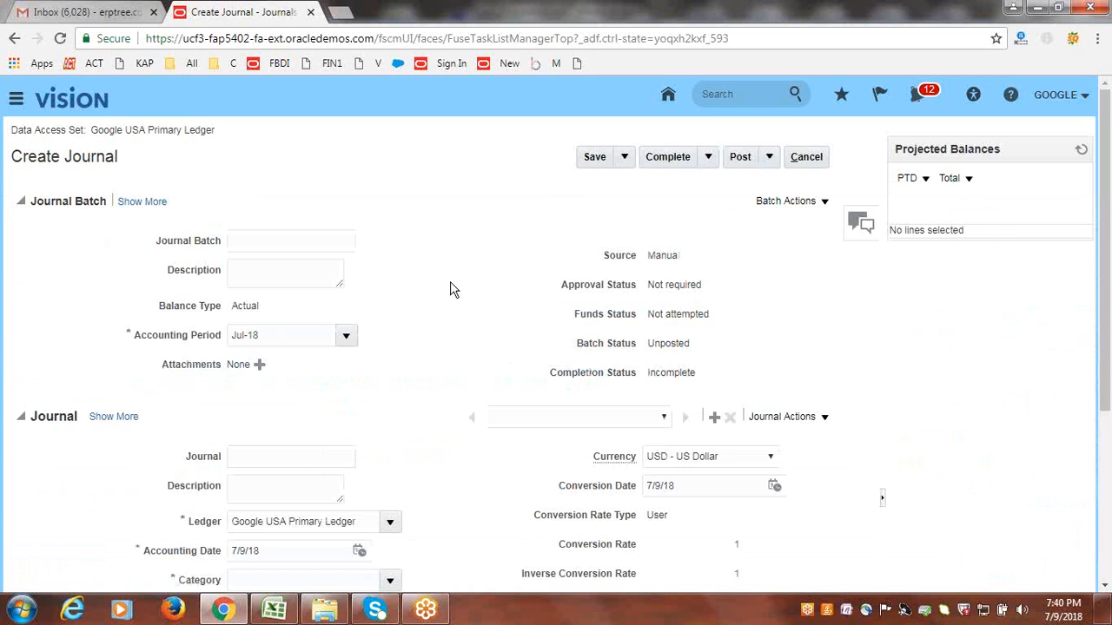
scroll(319, 258, down, 1)
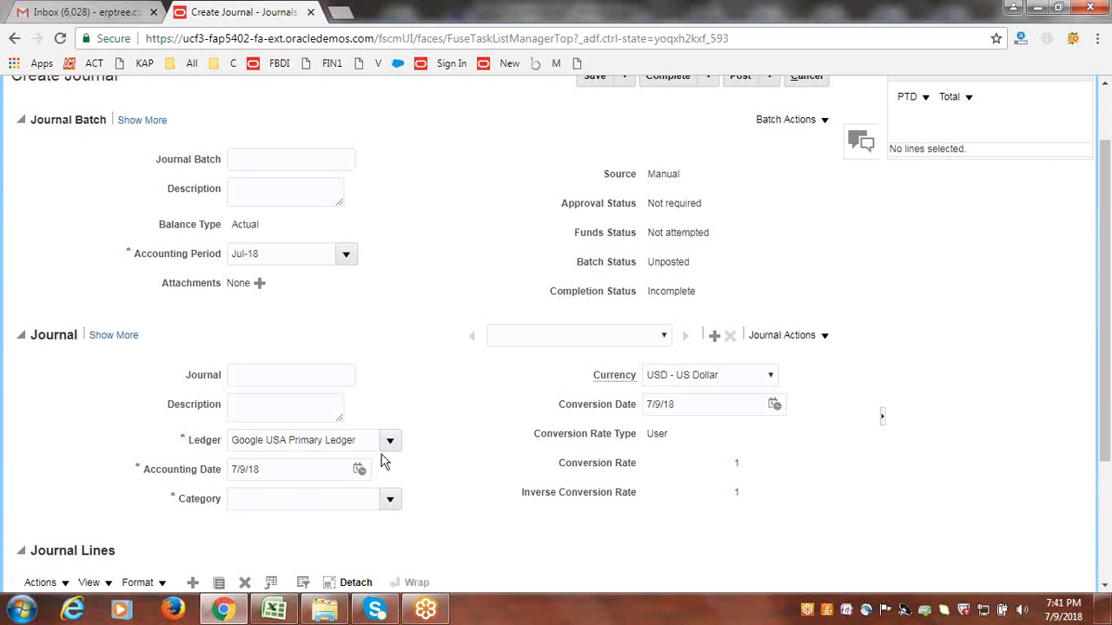
click(293, 373)
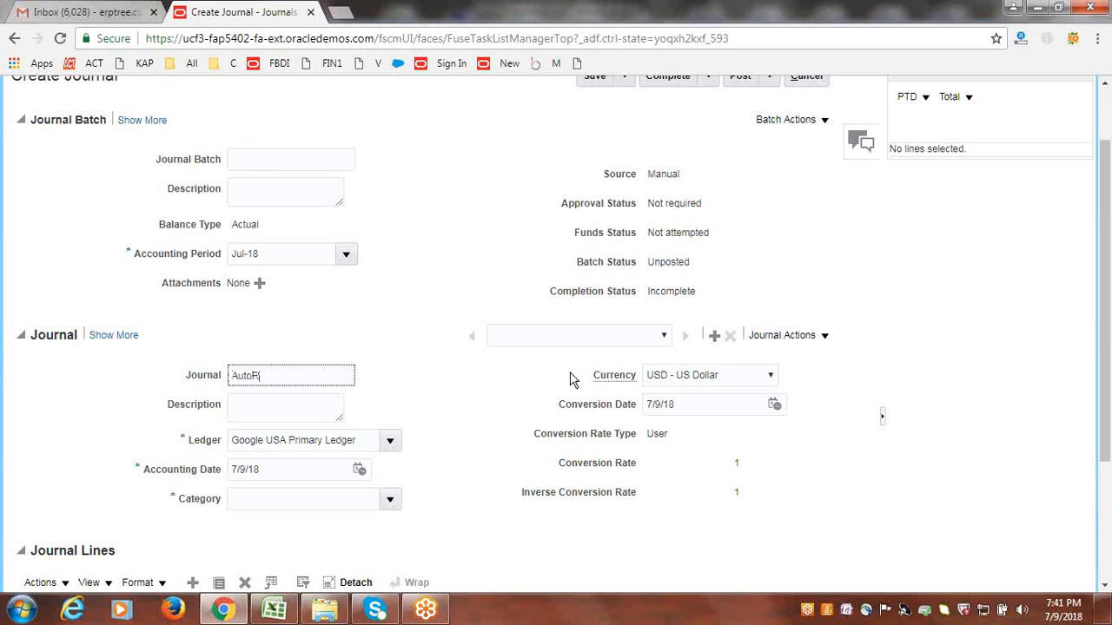
text(AutoReversal)
key(Tab)
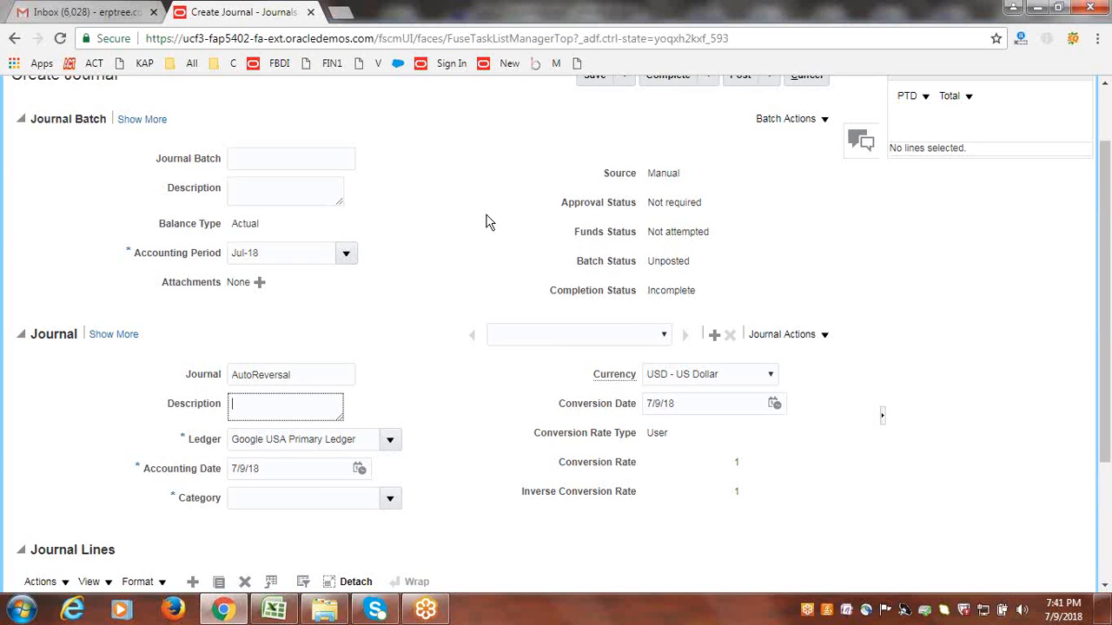
scroll(489, 221, down, 2)
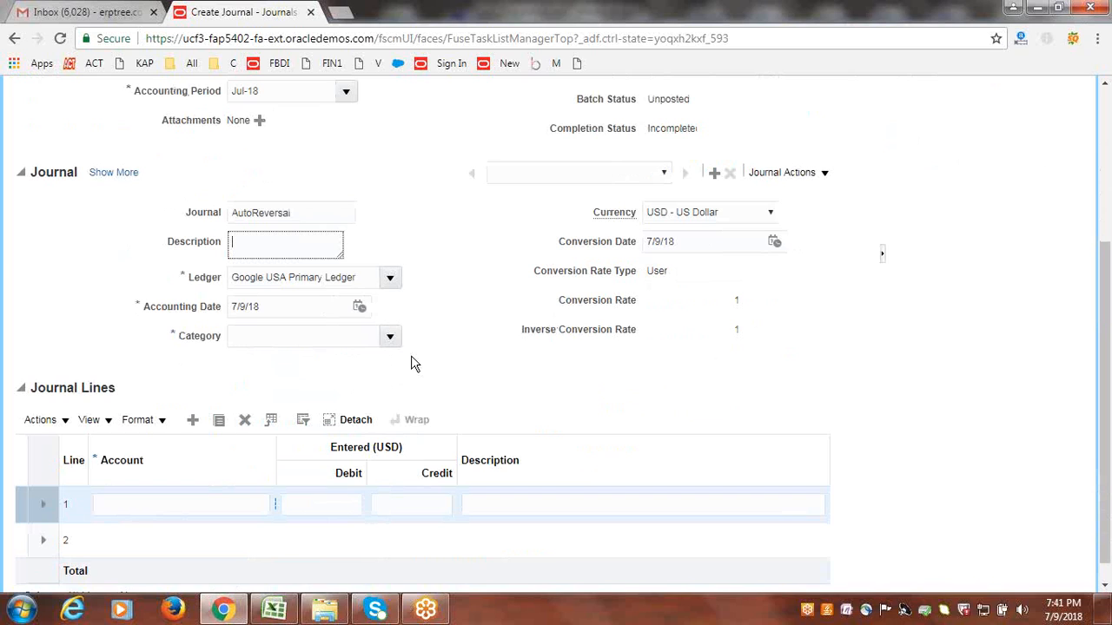
click(388, 339)
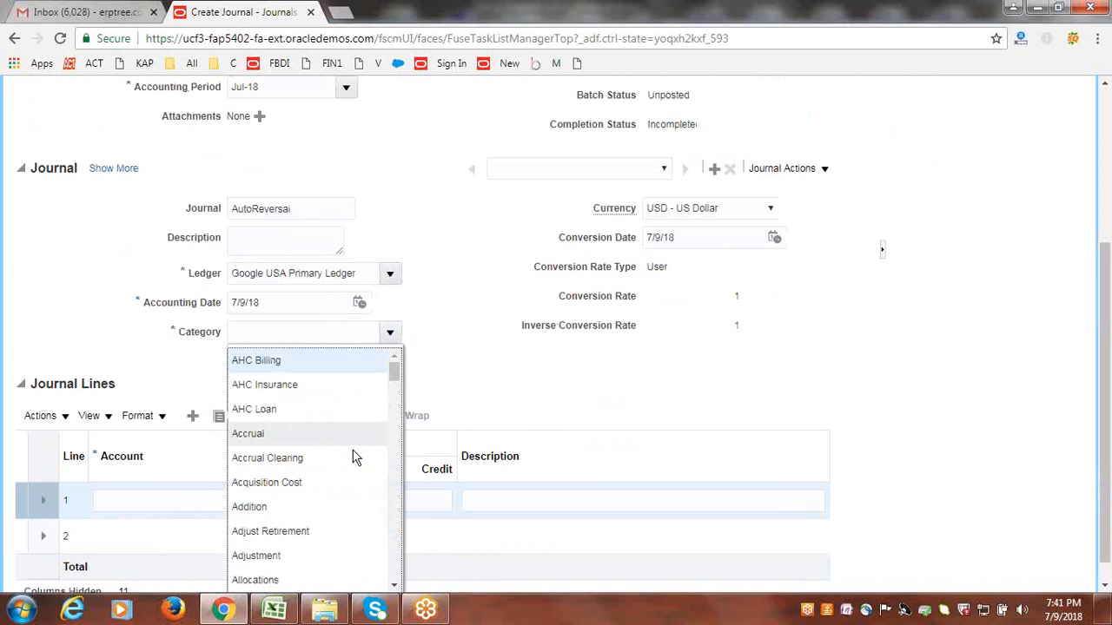
click(319, 556)
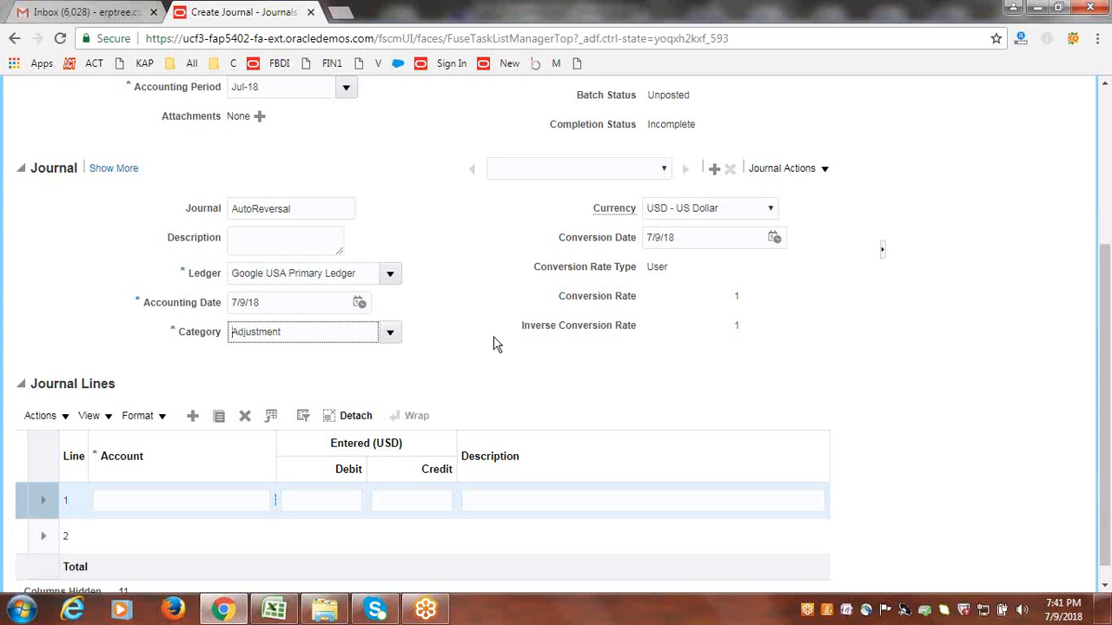
scroll(476, 345, down, 1)
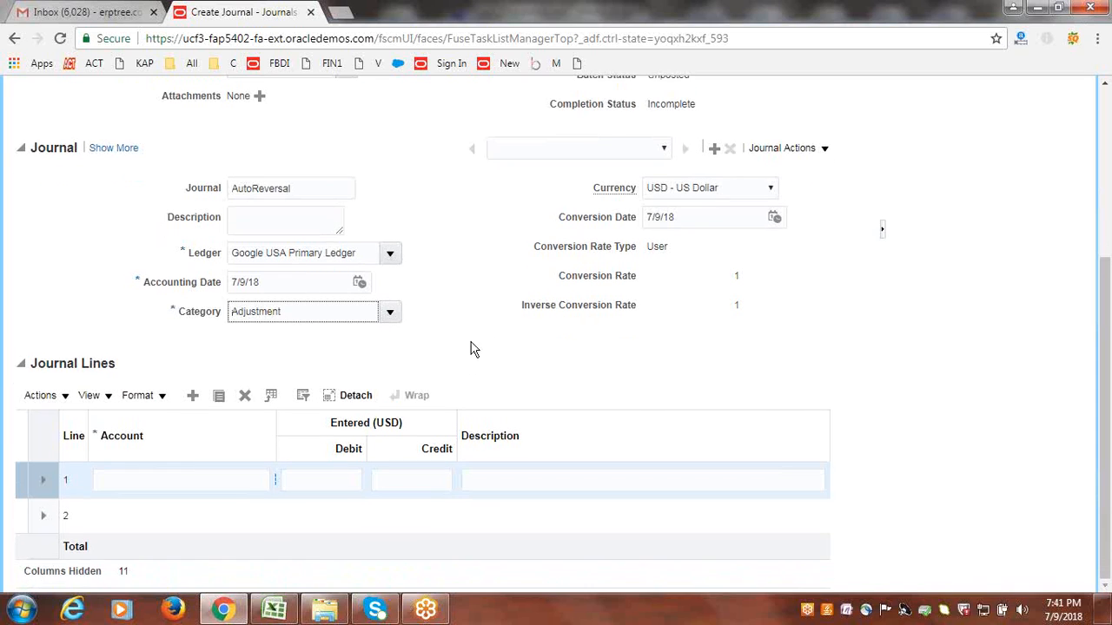
click(276, 484)
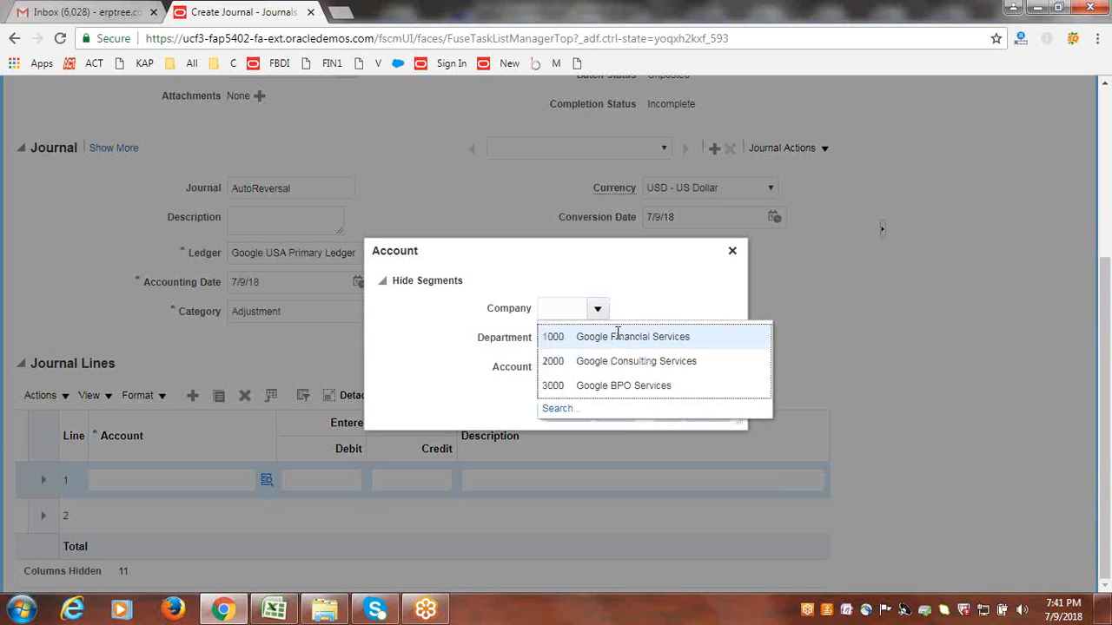
click(617, 333)
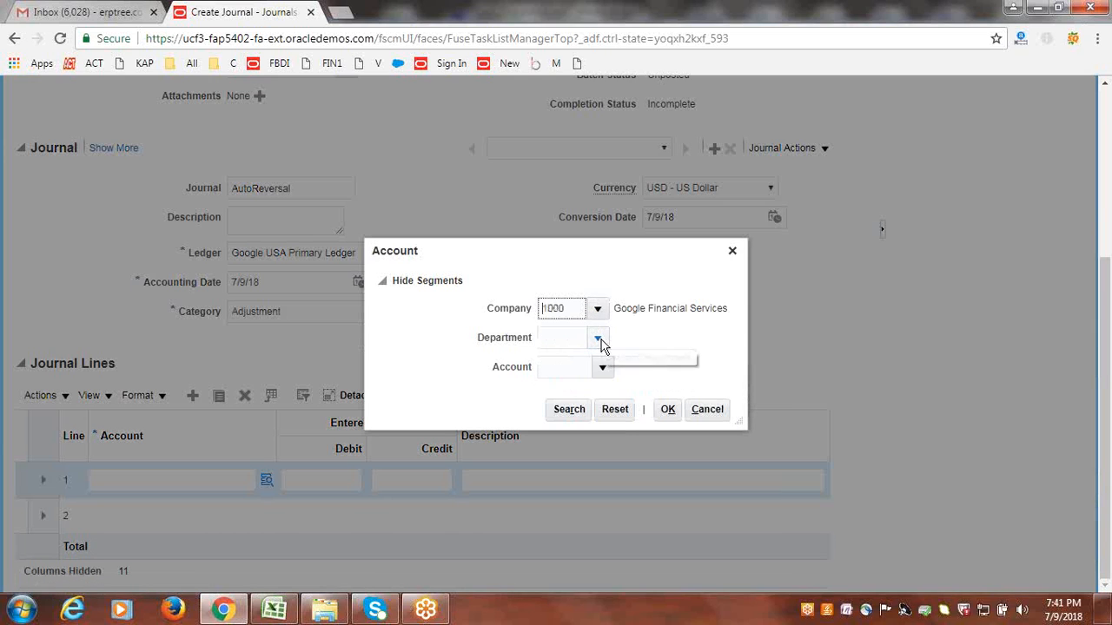
click(597, 337)
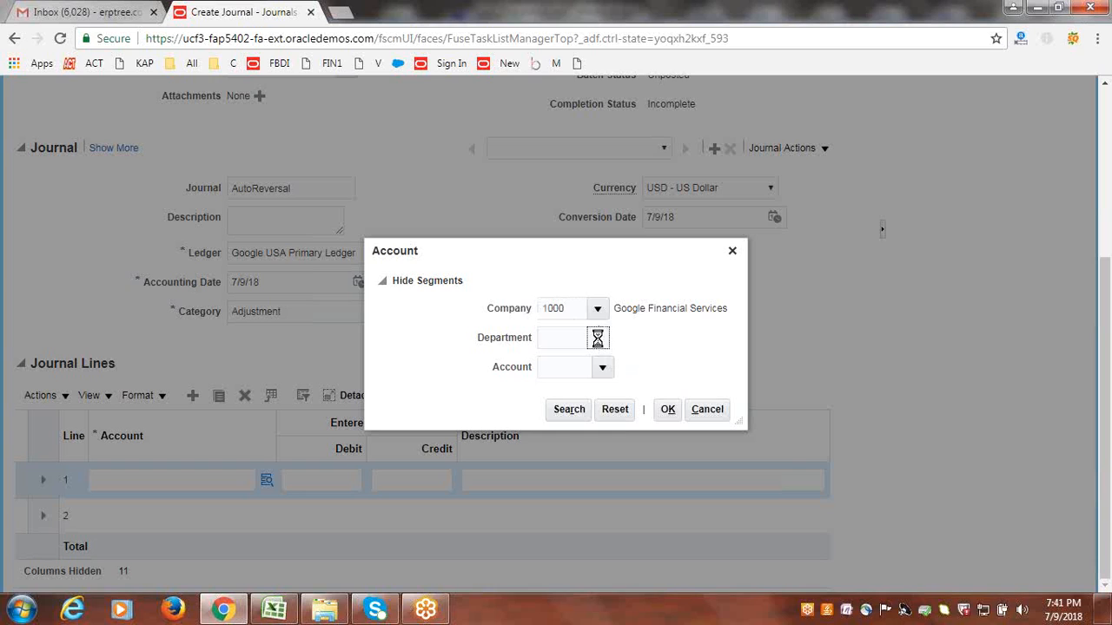
click(608, 367)
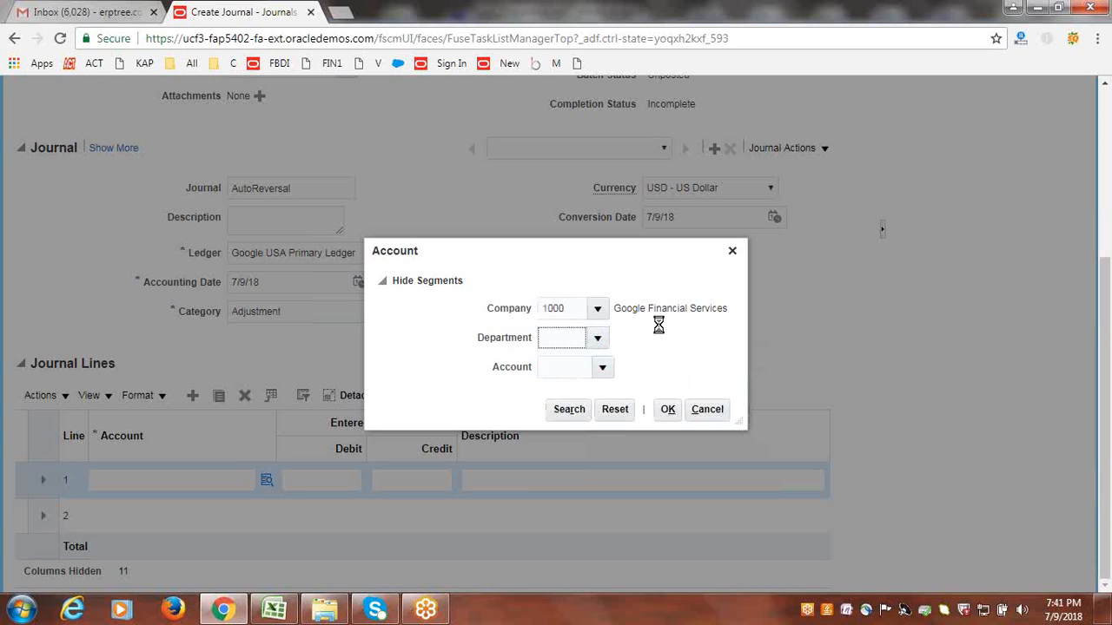
click(599, 368)
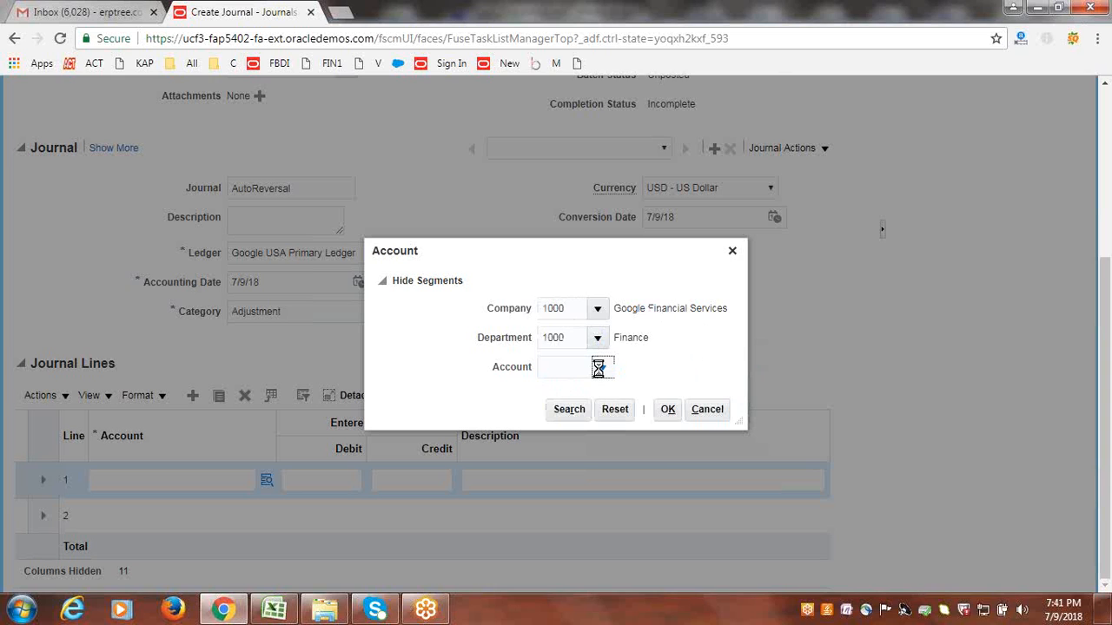
click(561, 341)
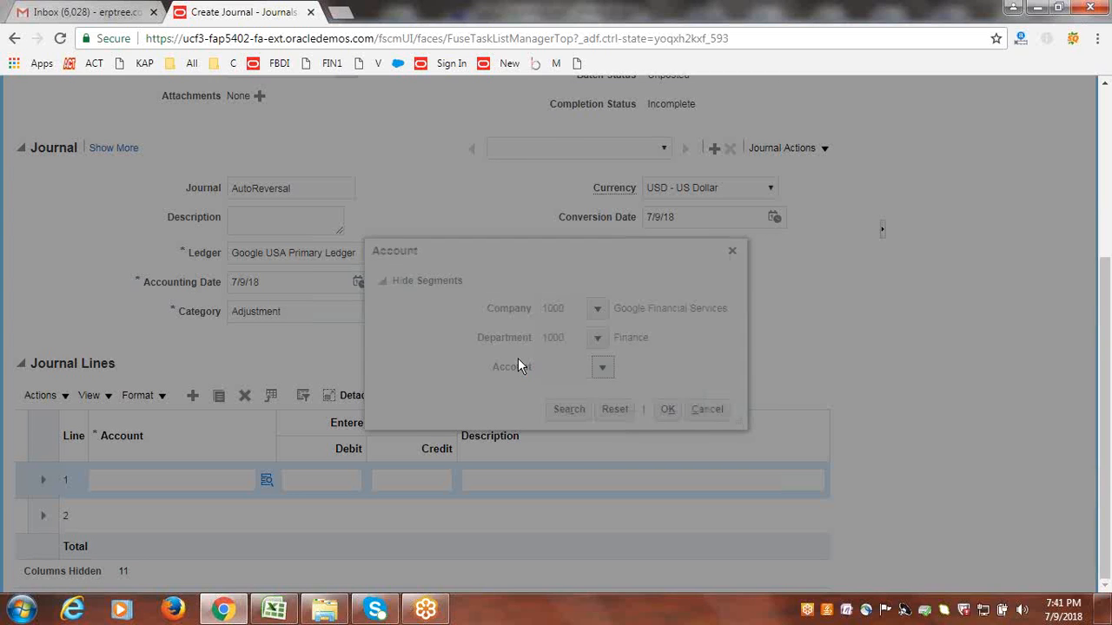
click(556, 335)
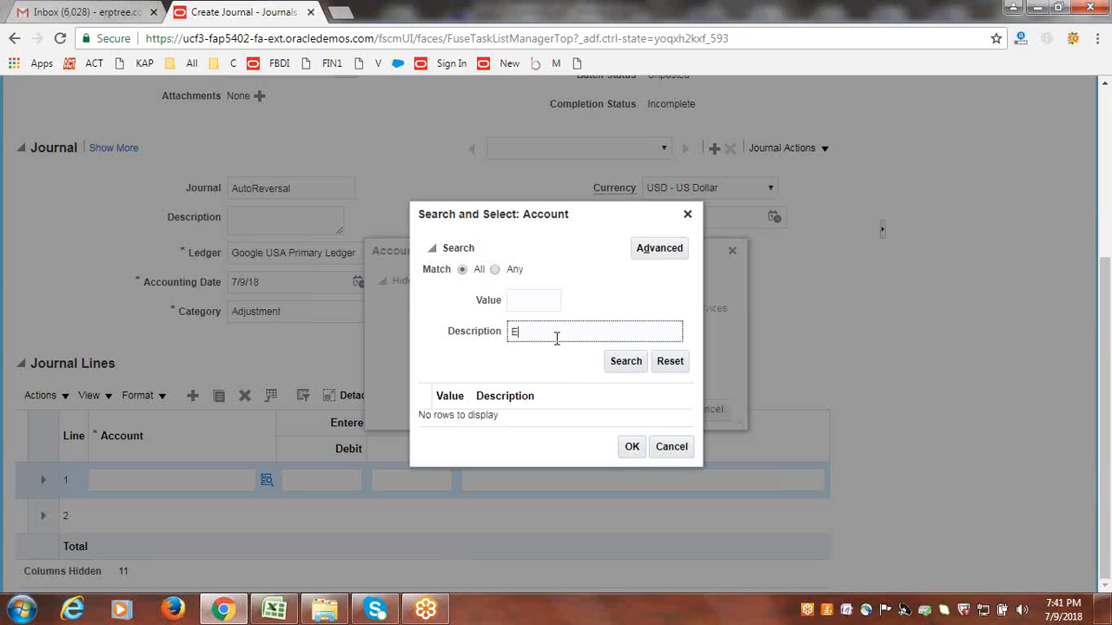
text(Expense)
click(626, 360)
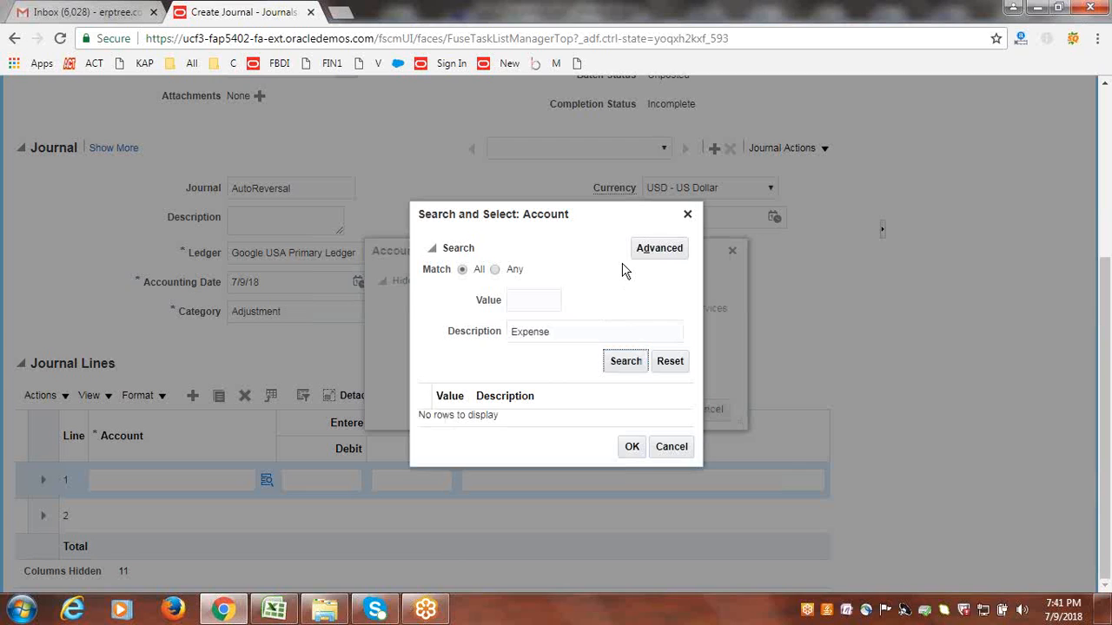
click(538, 427)
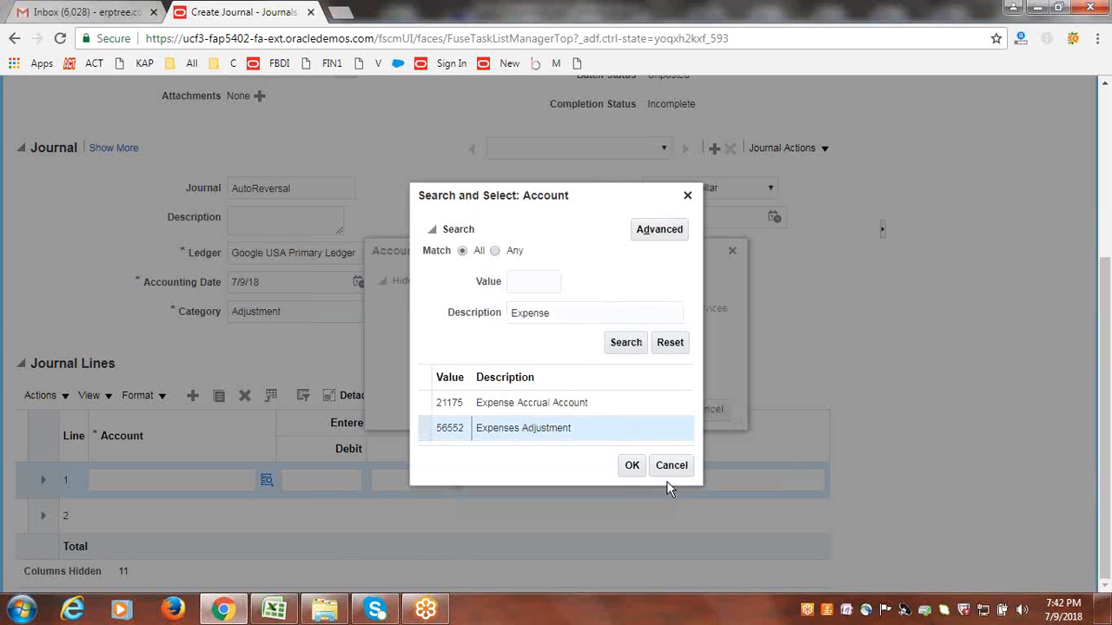
click(633, 467)
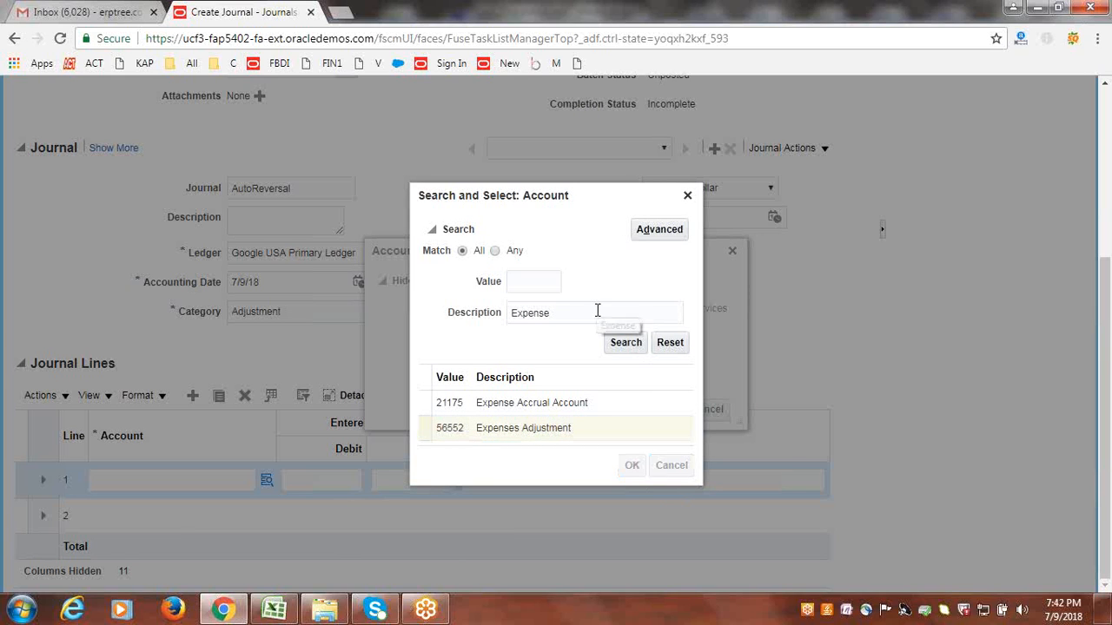
click(667, 412)
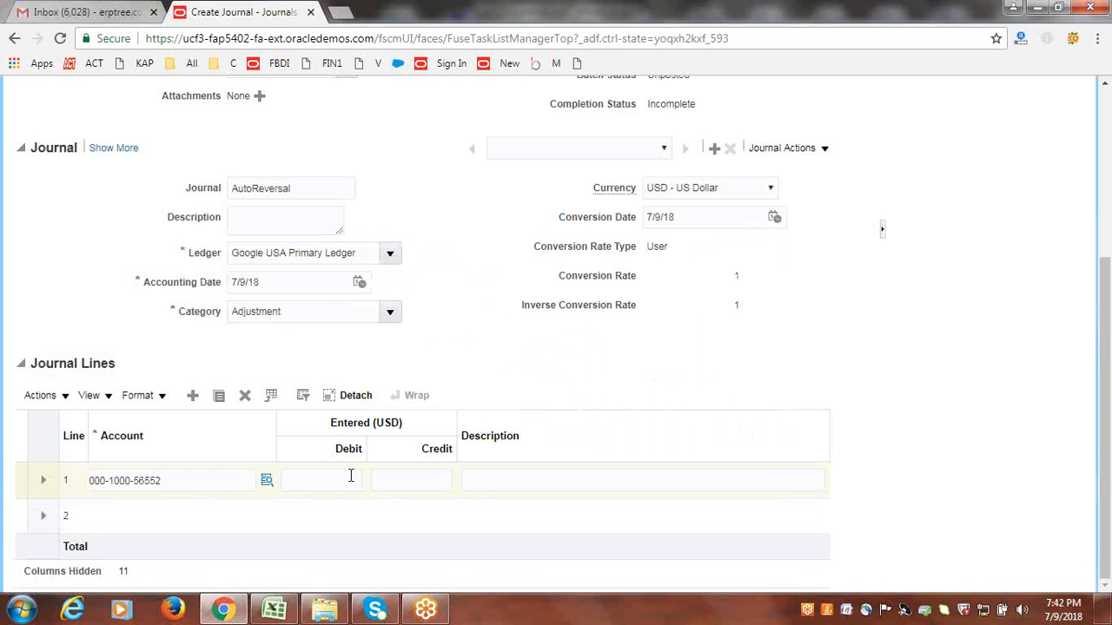
Step: Enter a 5,000.00 debit on line 1
click(351, 477)
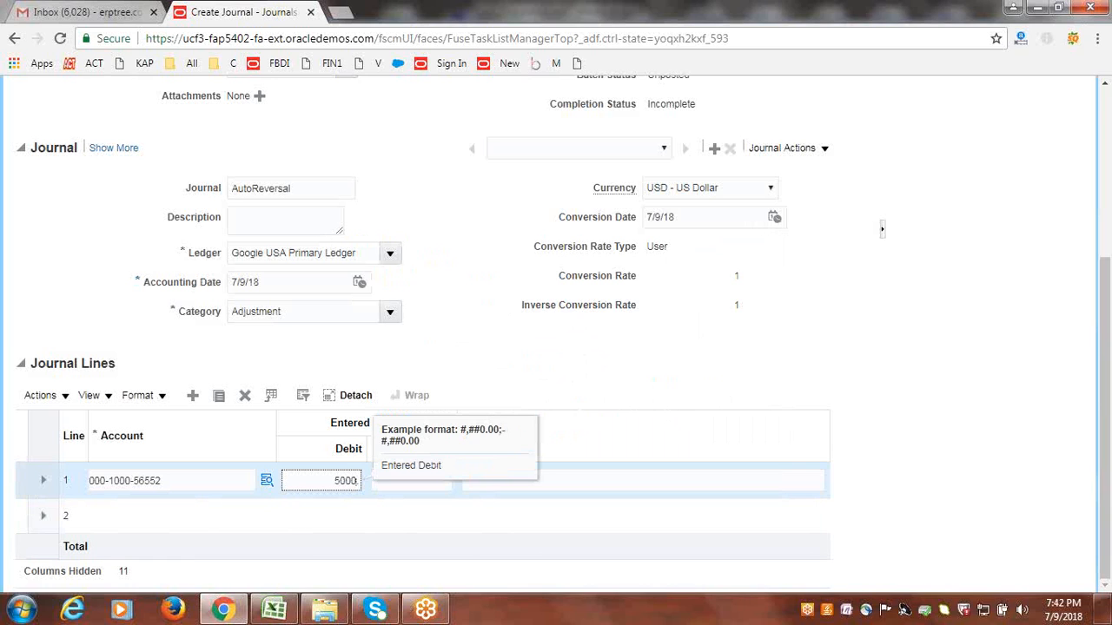
text(5000)
click(129, 528)
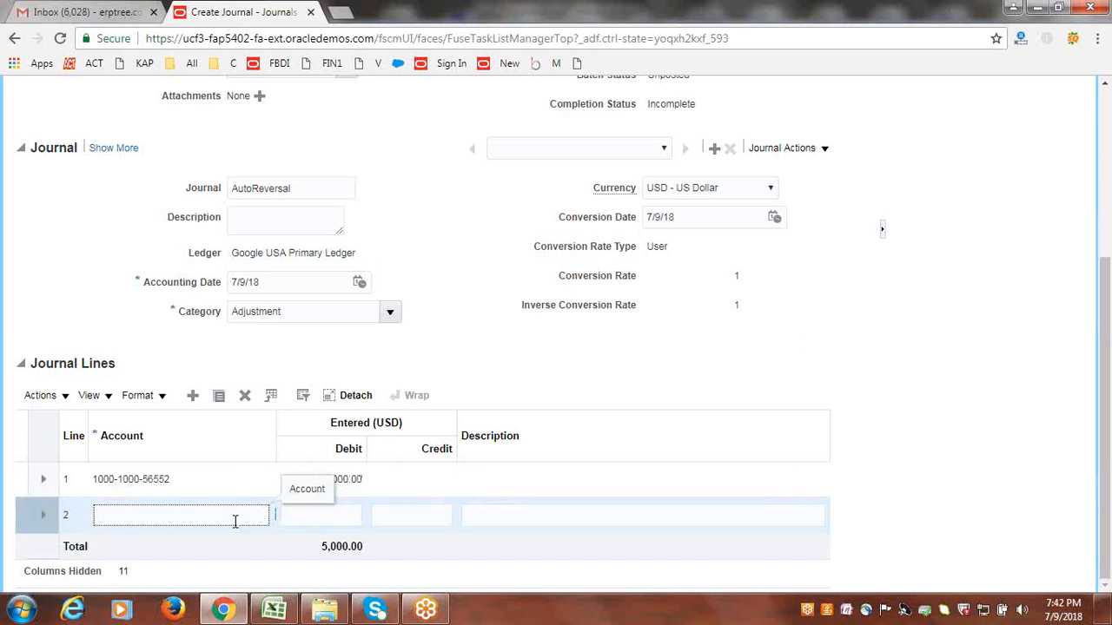
key(Tab)
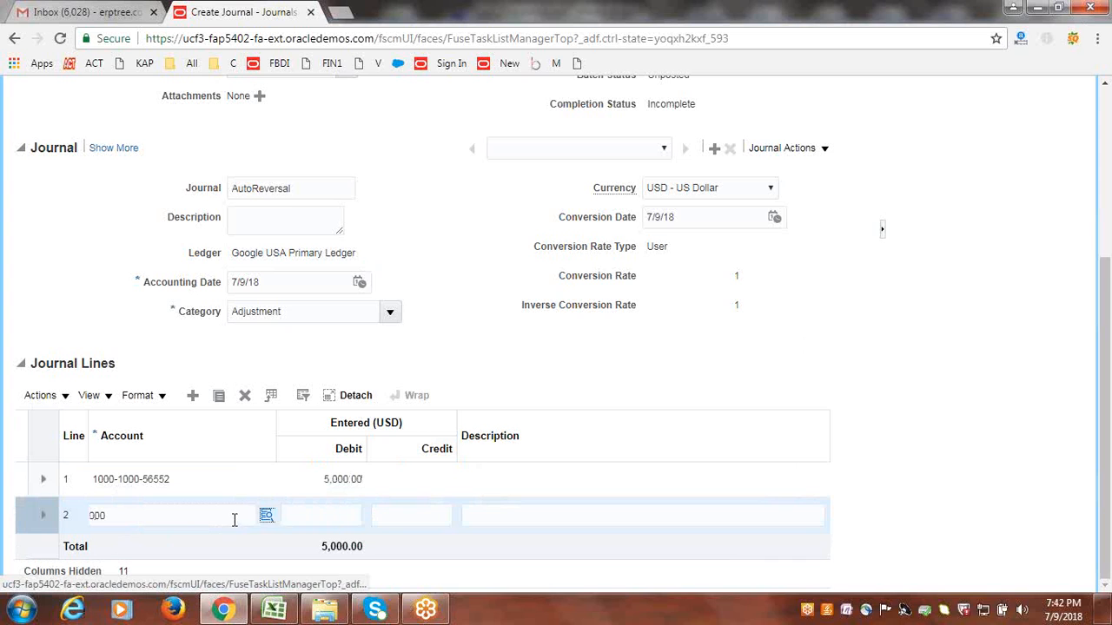
key(Return)
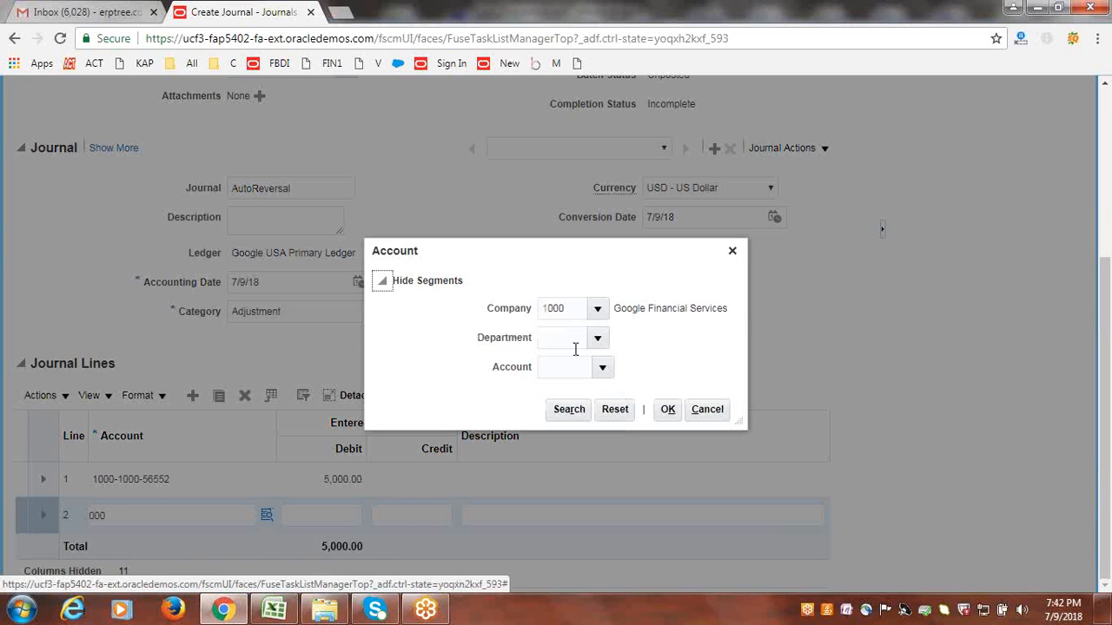
click(597, 339)
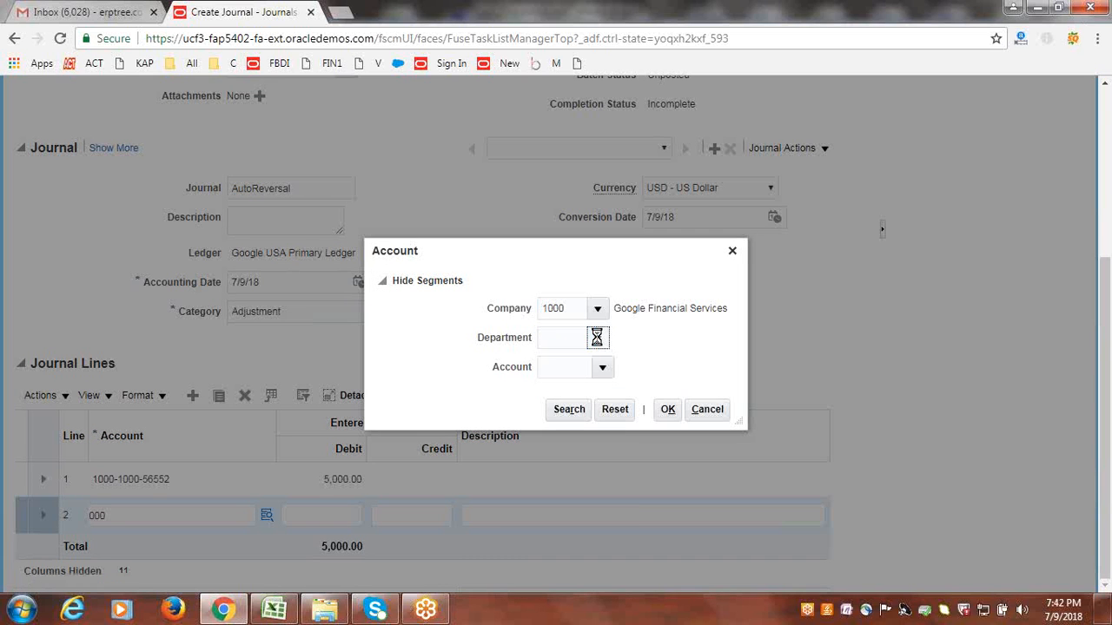
click(603, 367)
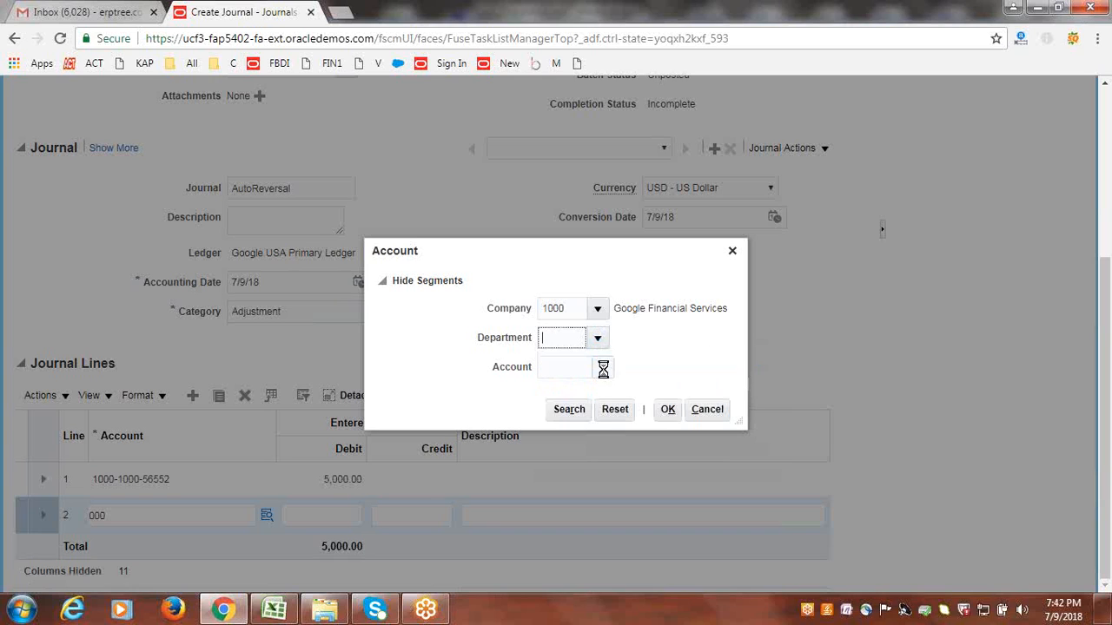
click(611, 371)
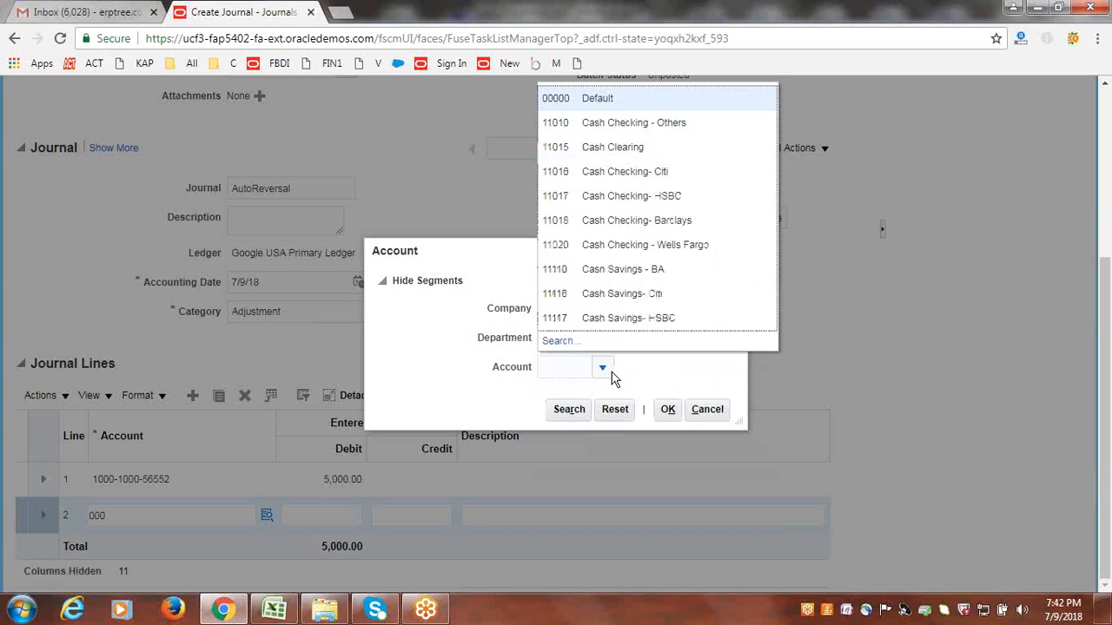
click(596, 171)
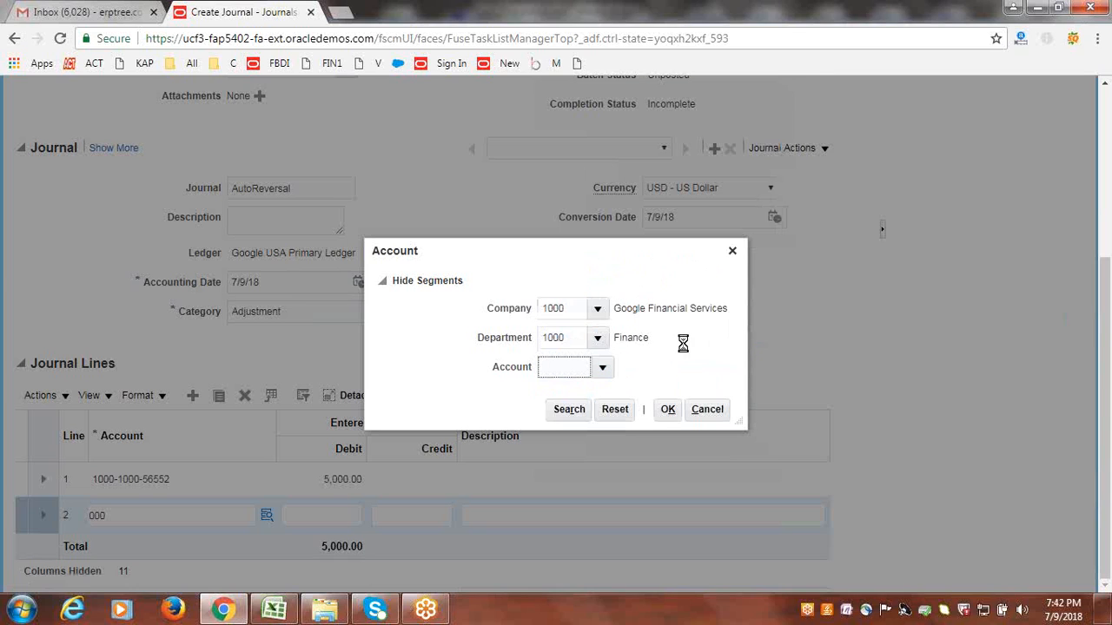
click(666, 409)
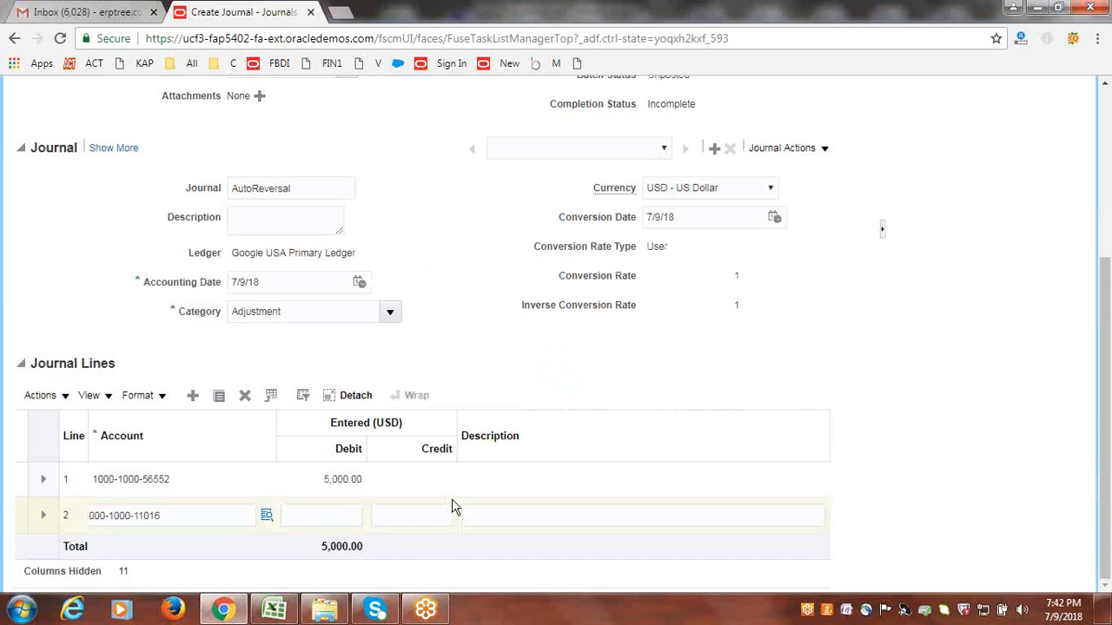
click(420, 516)
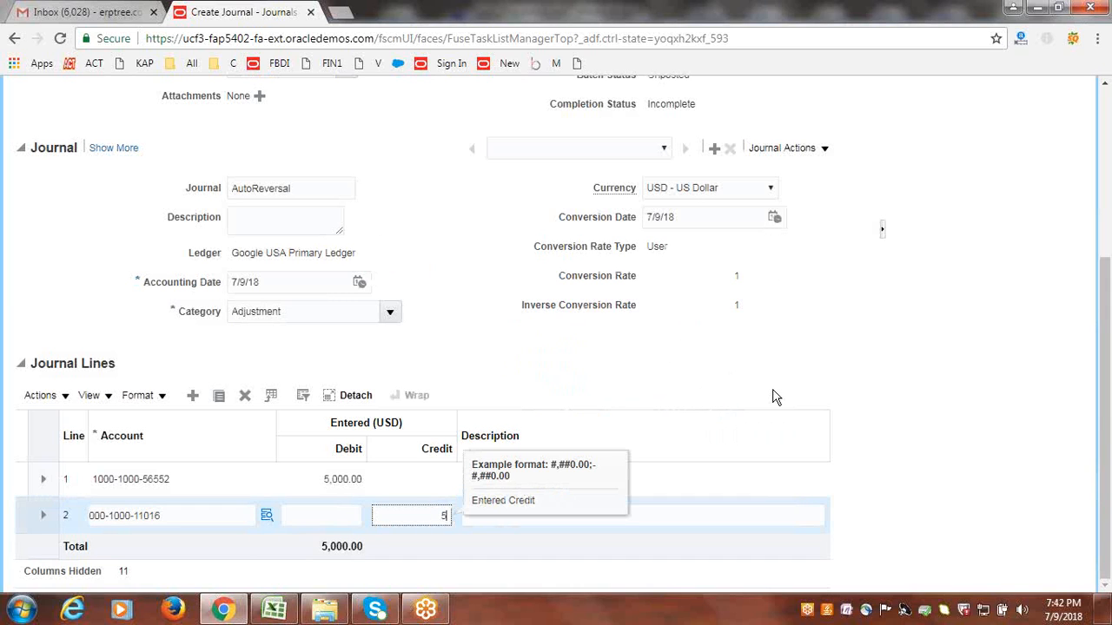
click(673, 386)
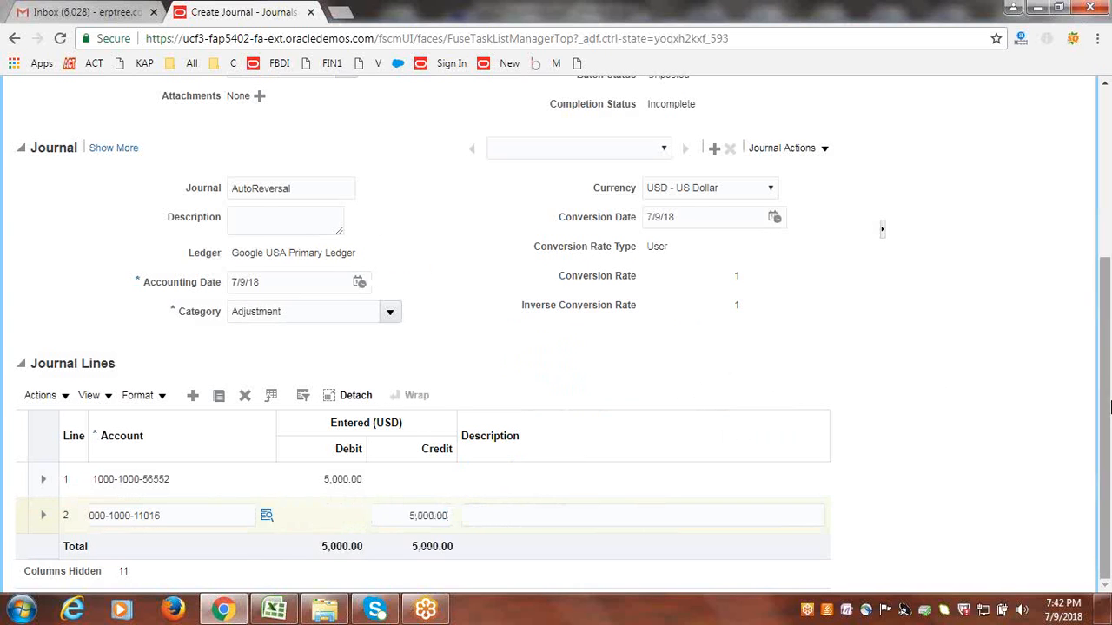
Step: Save, complete and post the AutoReversal journal
scroll(1105, 418, up, 3)
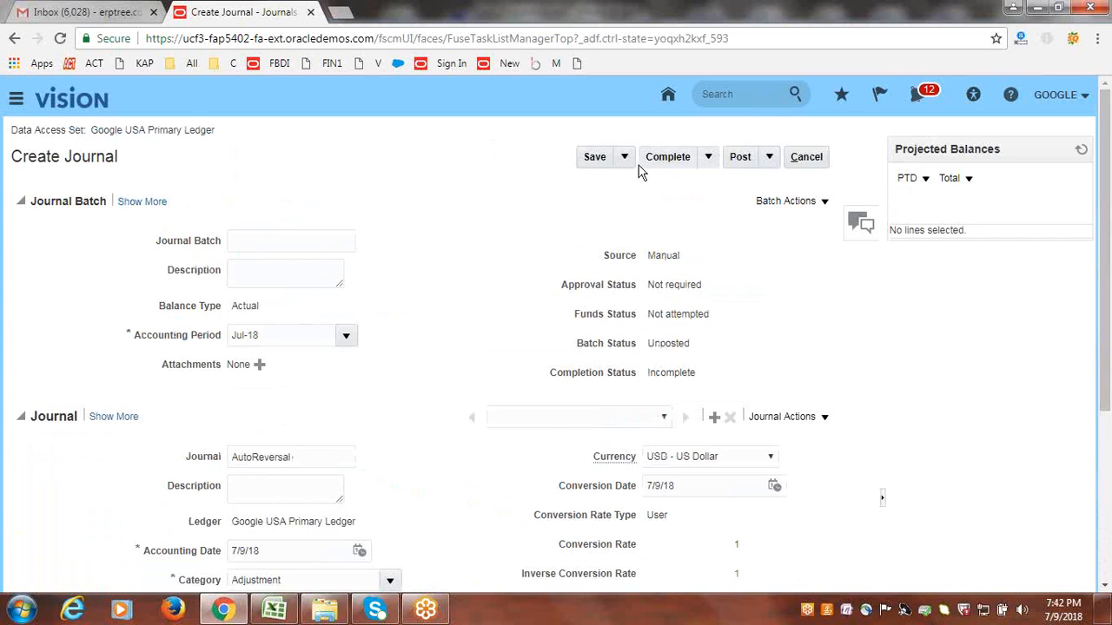
click(594, 156)
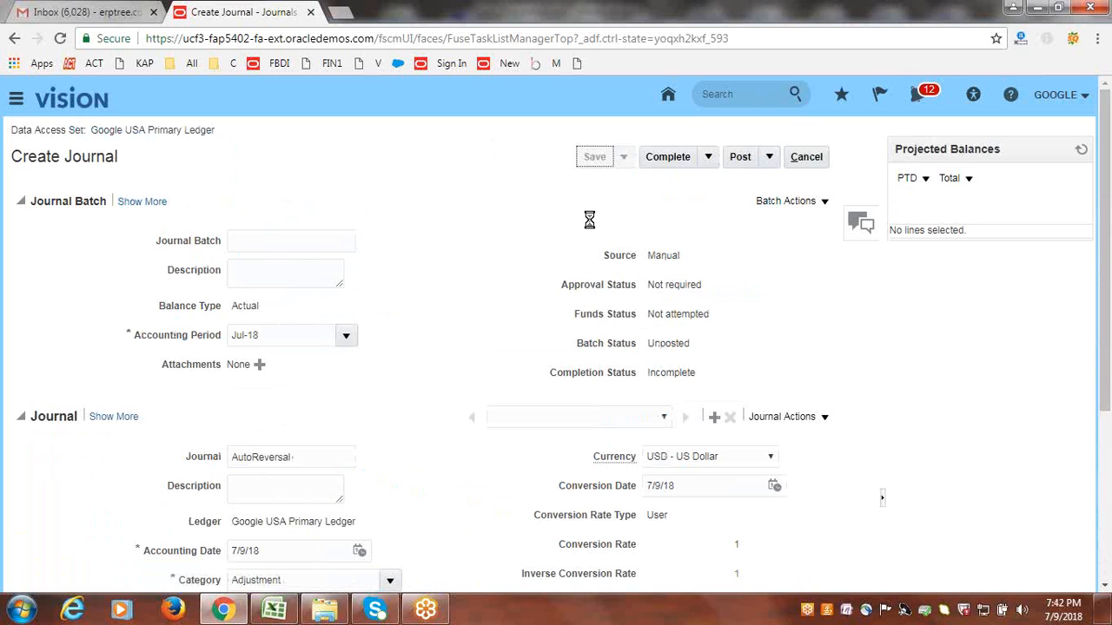
click(662, 156)
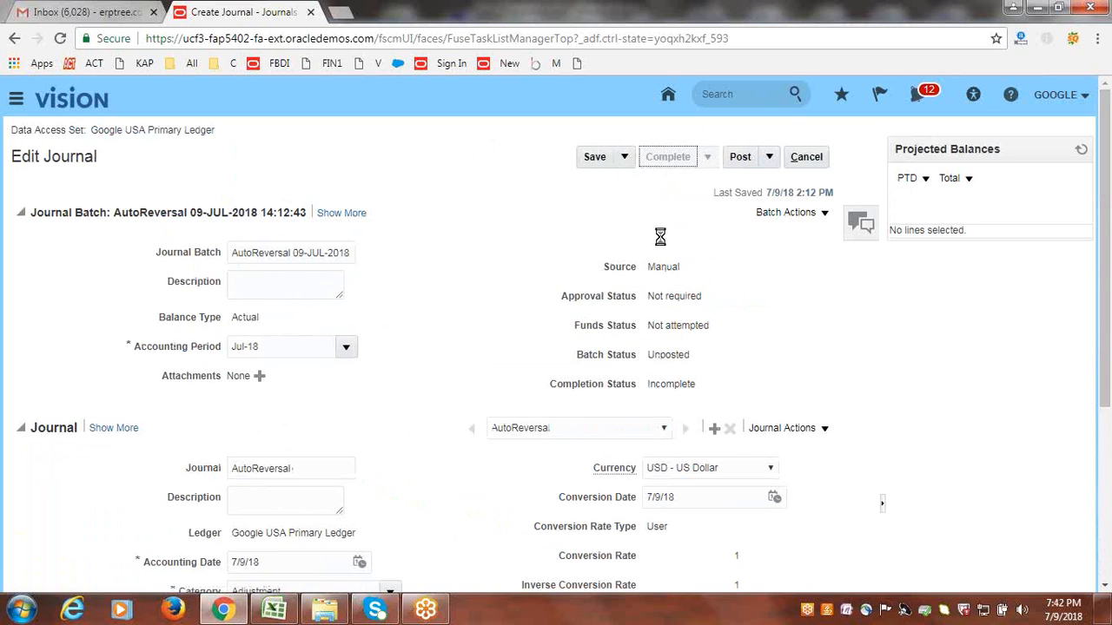
click(736, 159)
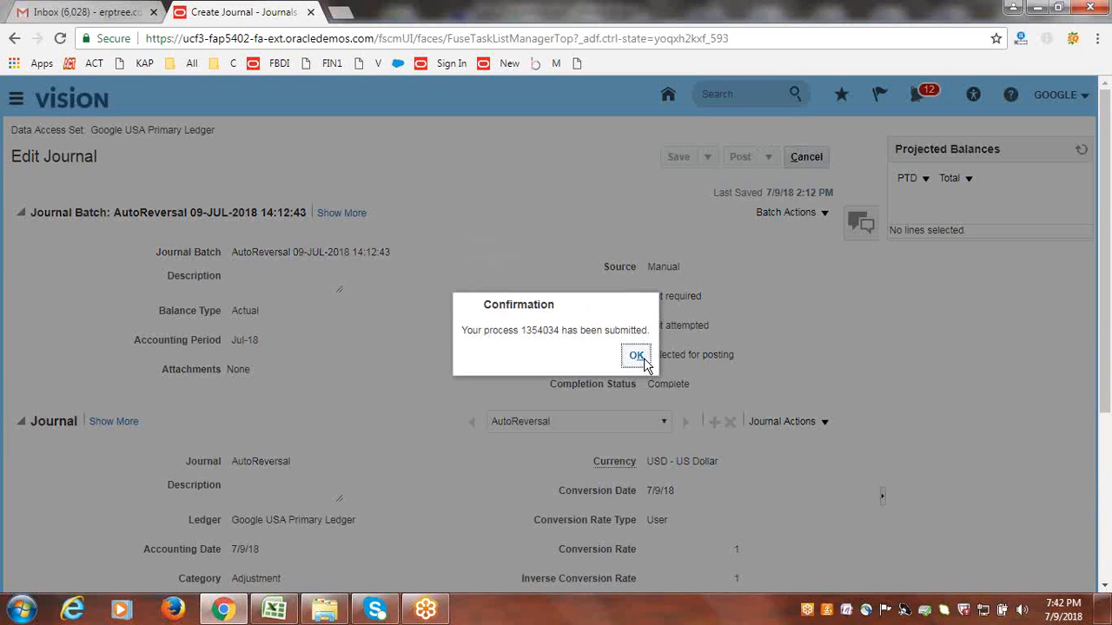
click(641, 356)
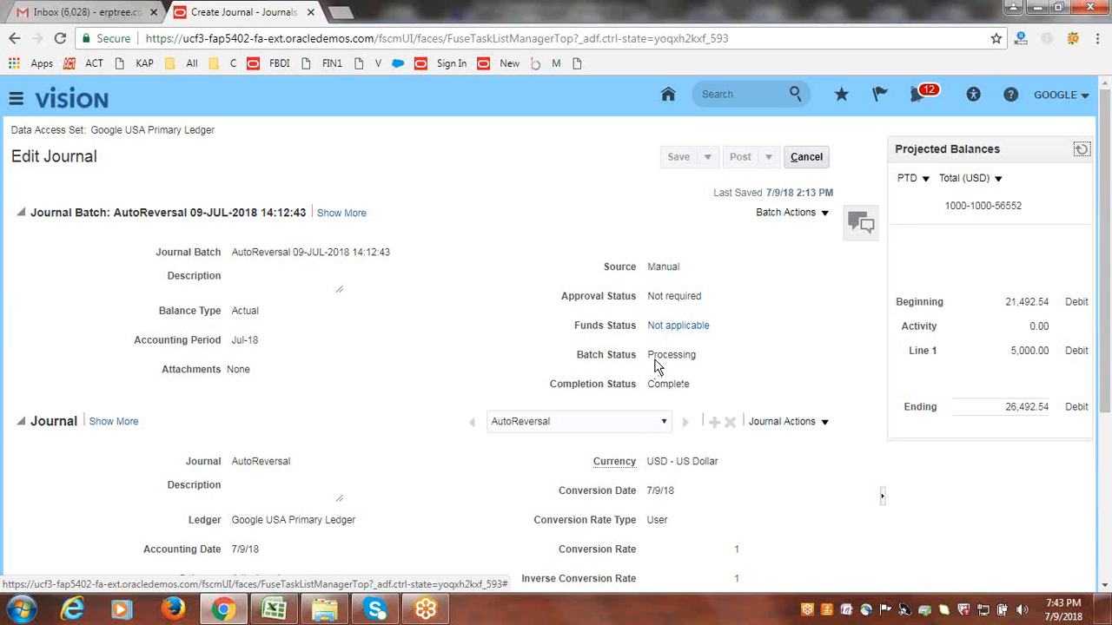
Step: Refresh projected balances until the batch shows Posted, then close the journal
click(1081, 152)
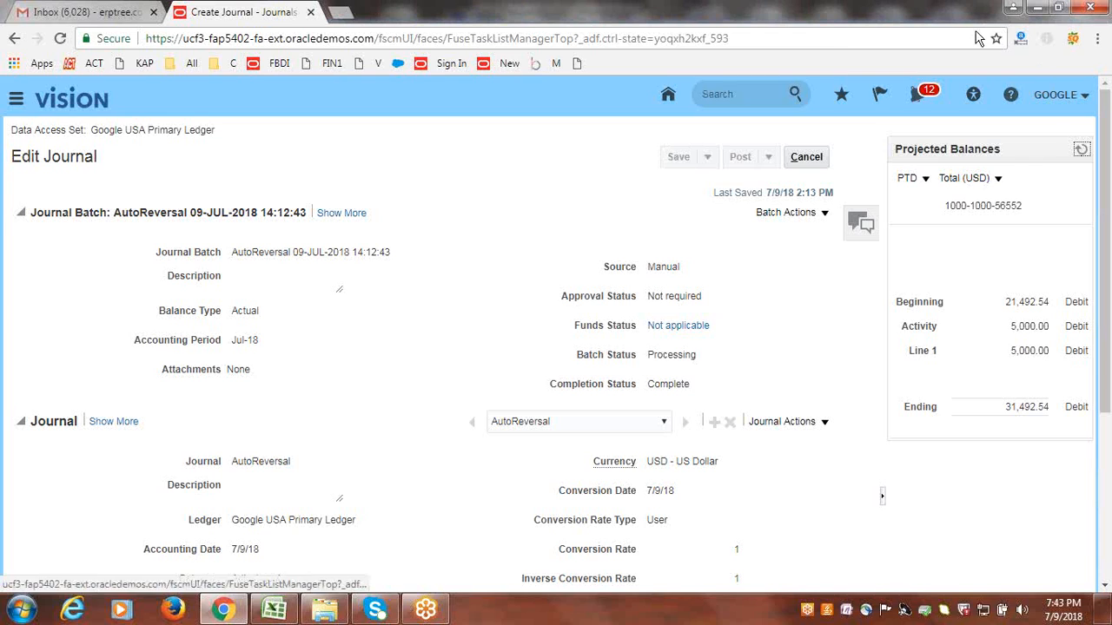
click(1081, 150)
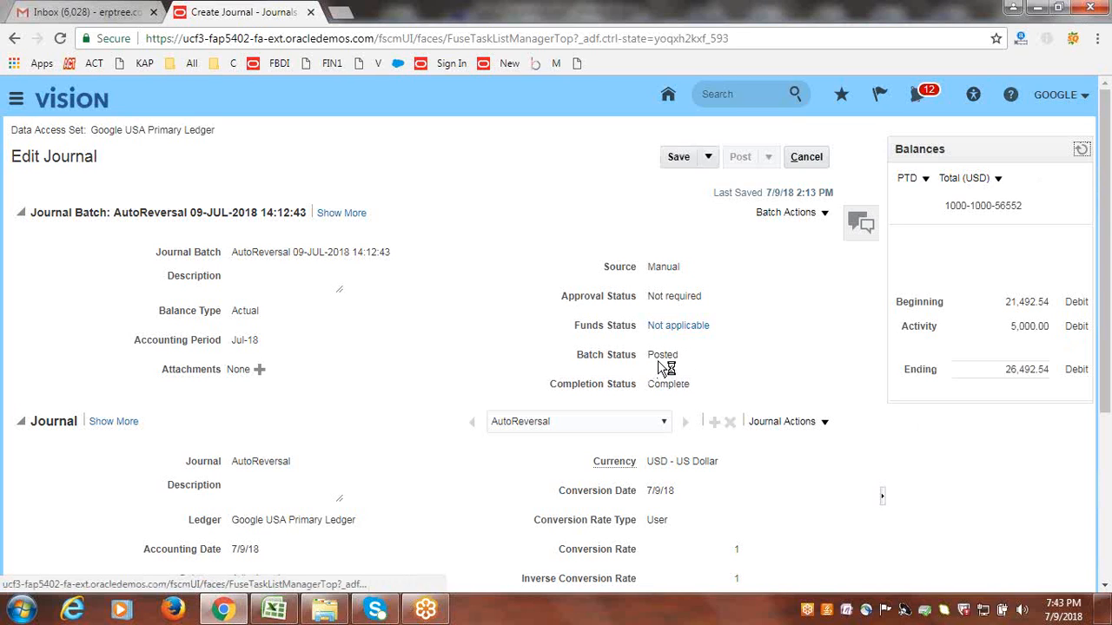
click(803, 156)
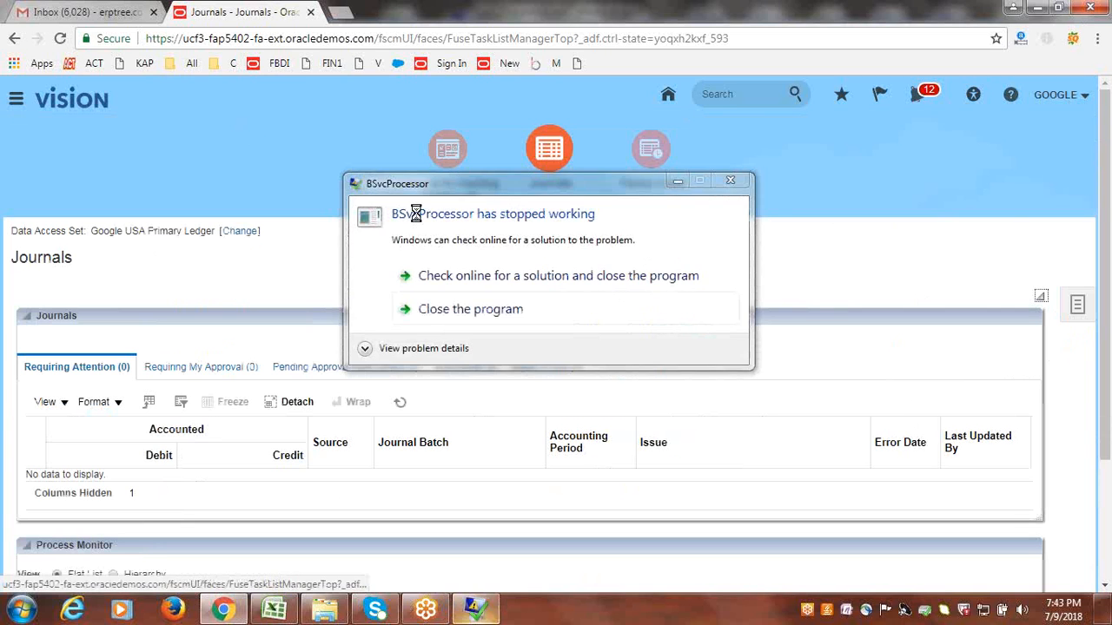
click(471, 309)
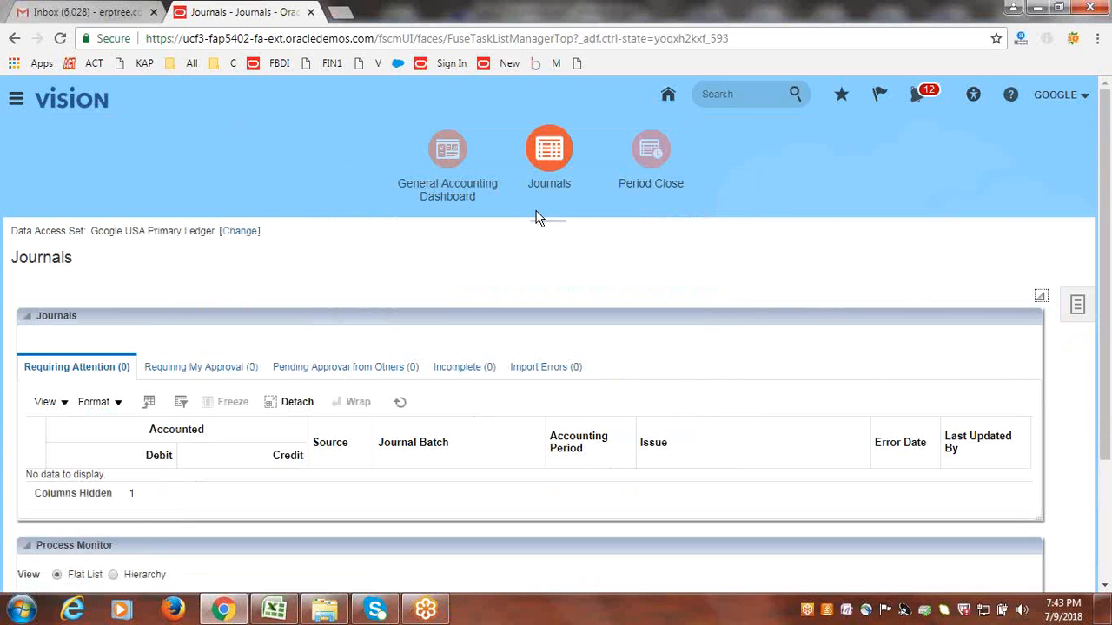
Step: Open the Run AutoReverse page from the Journals tasks panel
click(1079, 308)
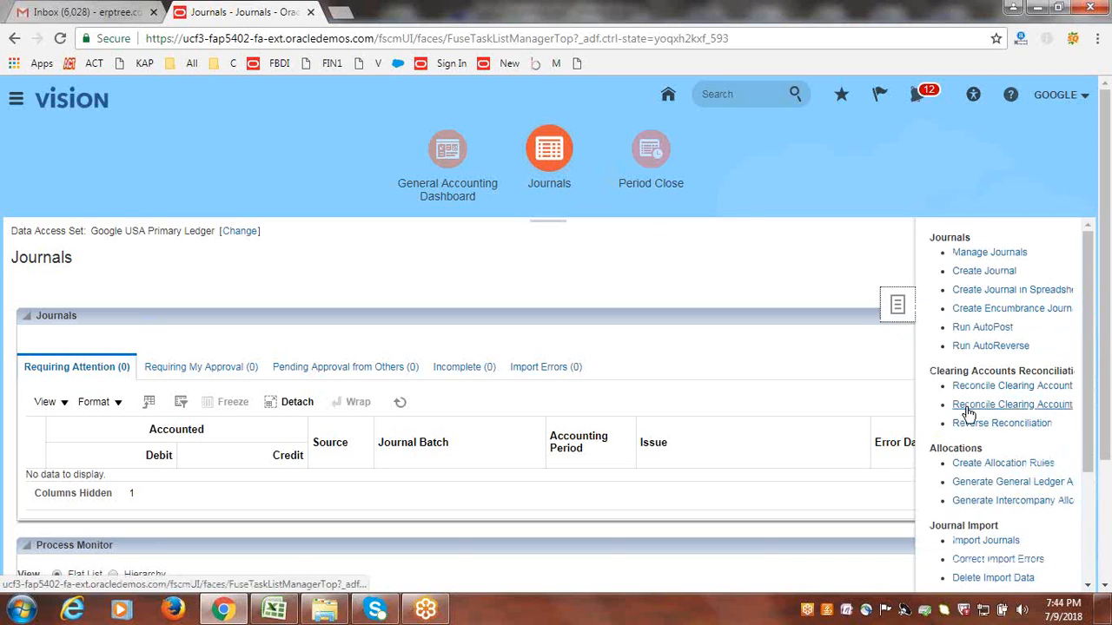
click(995, 347)
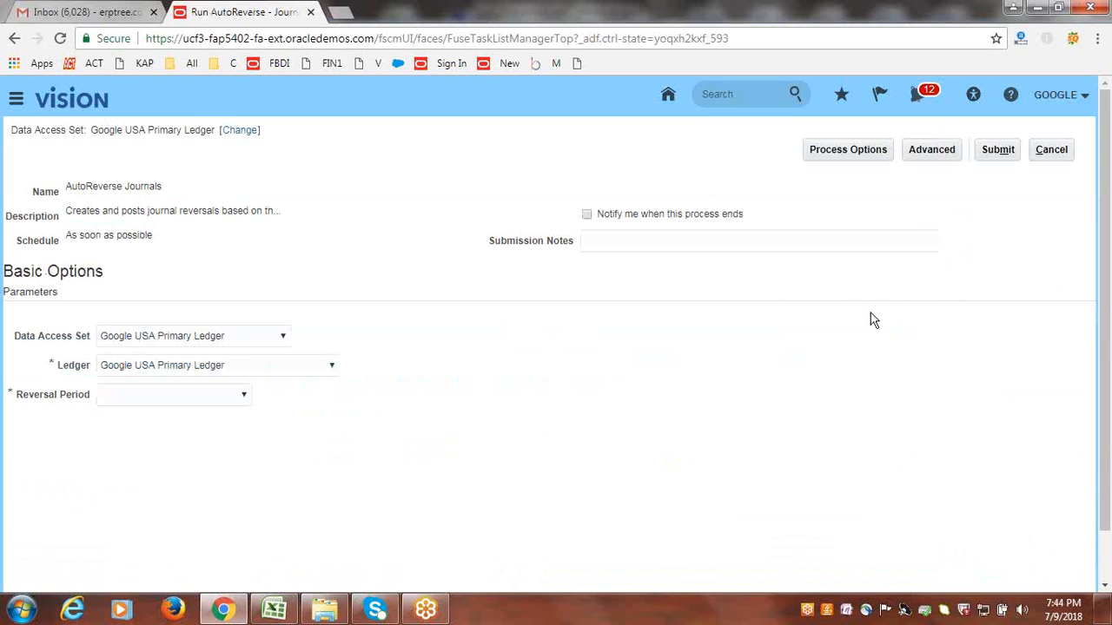
Step: Submit AutoReverse Journals with reversal period Jul-18 and acknowledge the confirmation
click(917, 155)
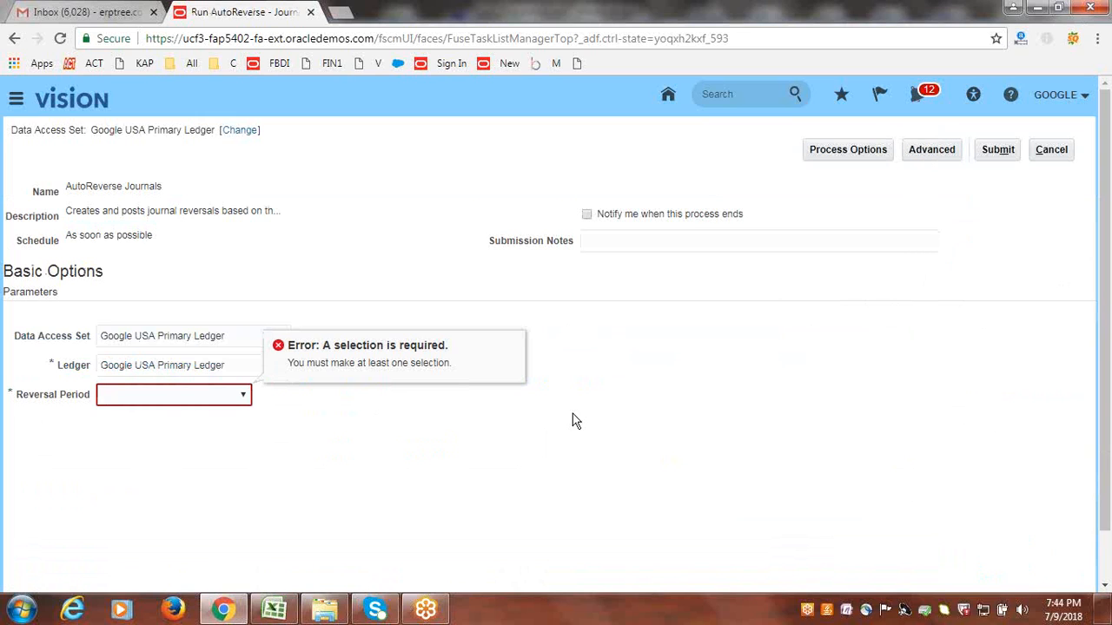
click(240, 396)
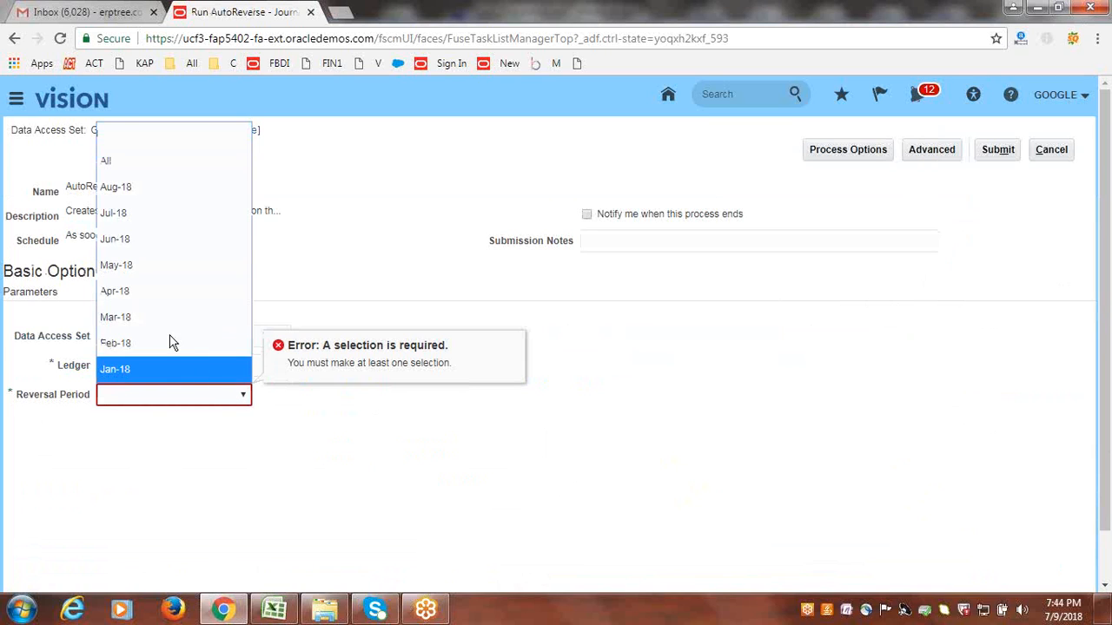
click(137, 219)
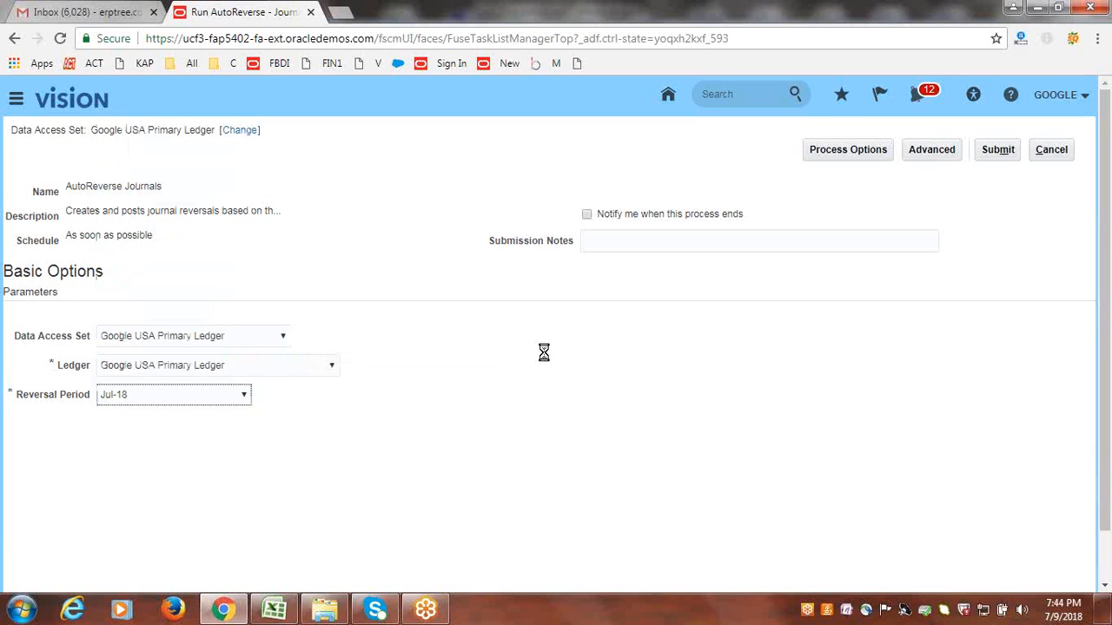
click(938, 155)
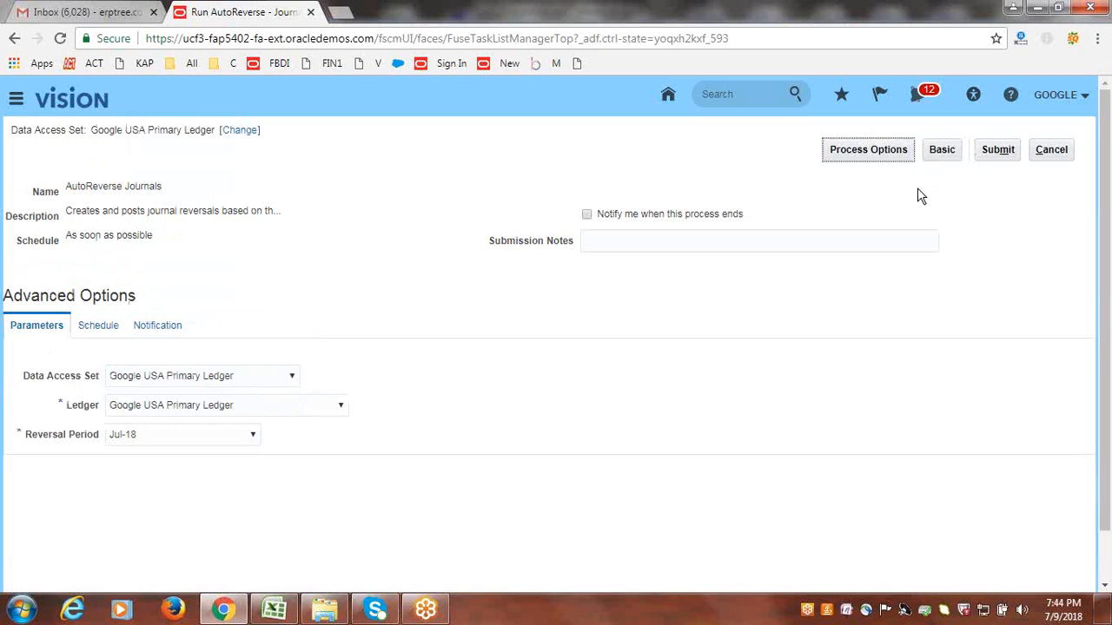
click(94, 326)
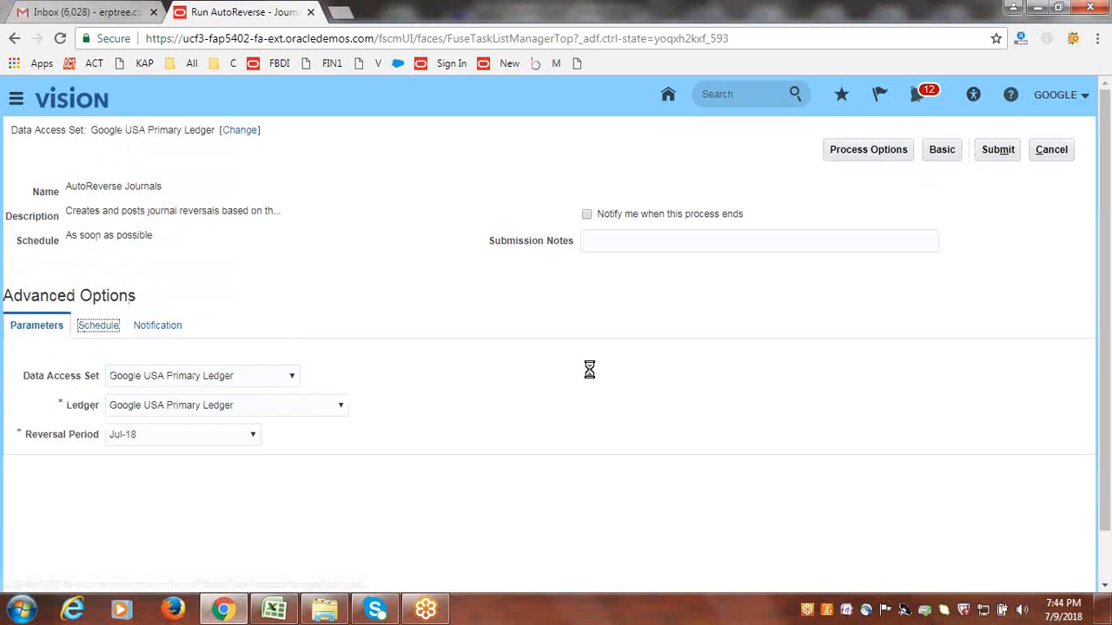
click(23, 326)
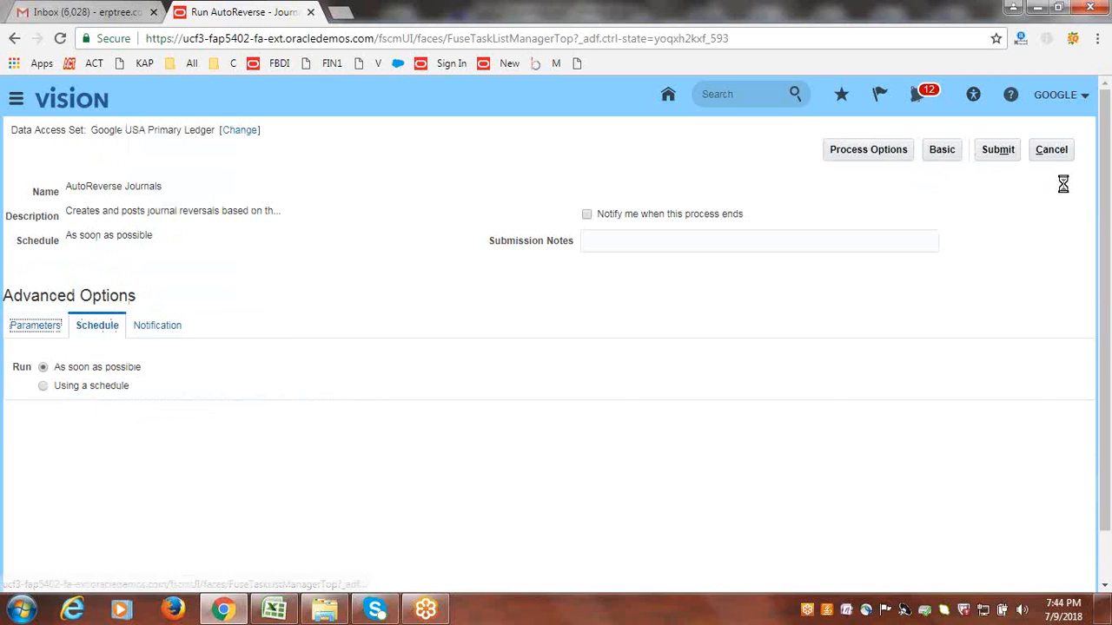
click(938, 149)
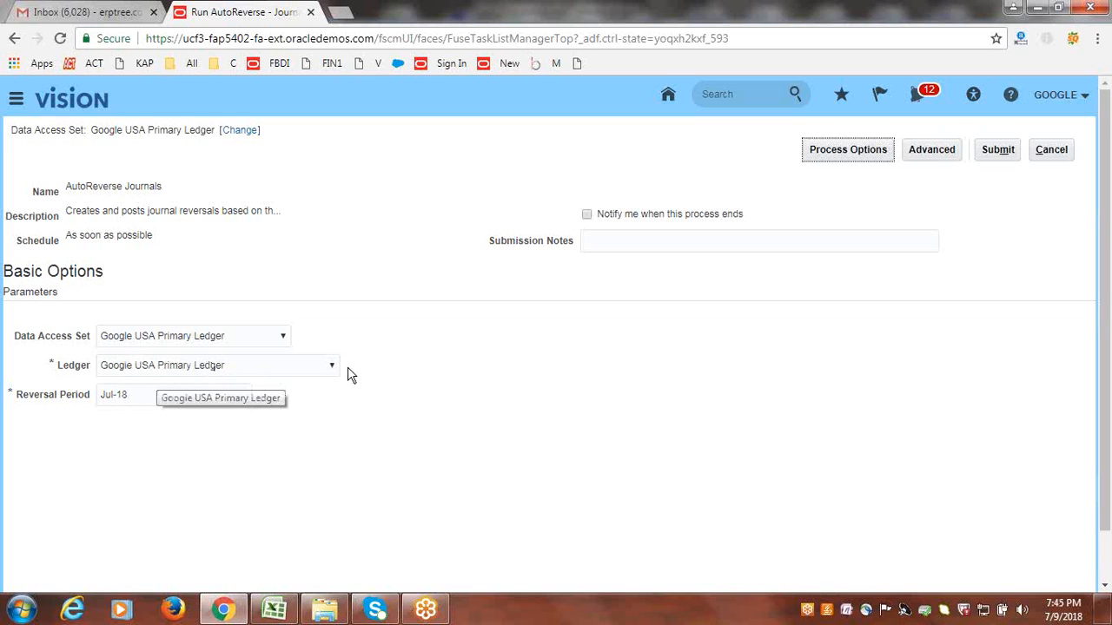
click(996, 149)
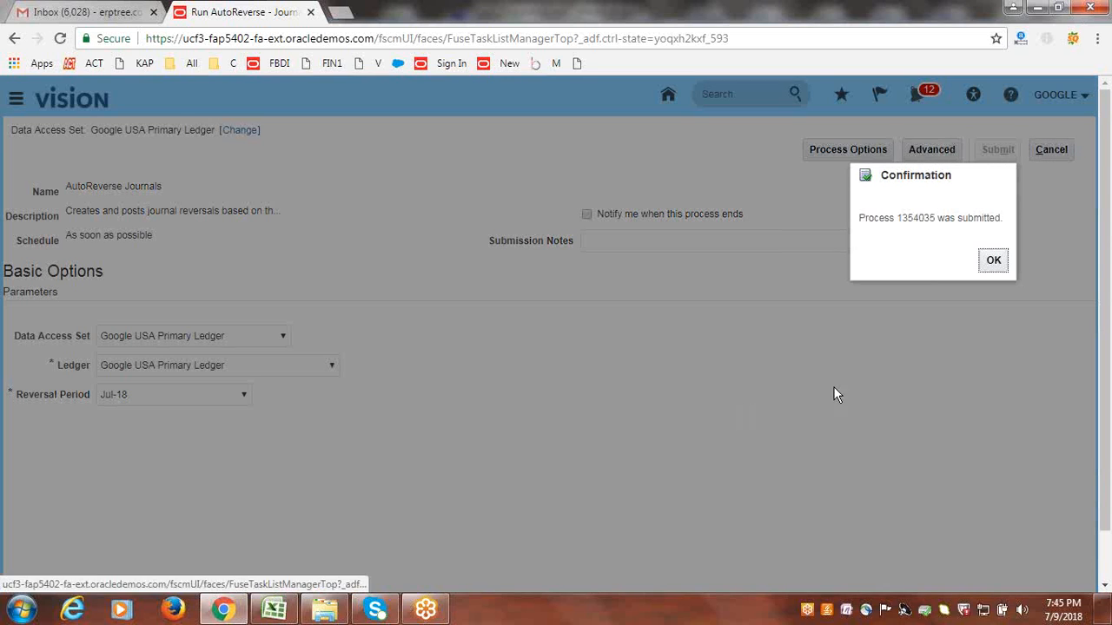
click(996, 261)
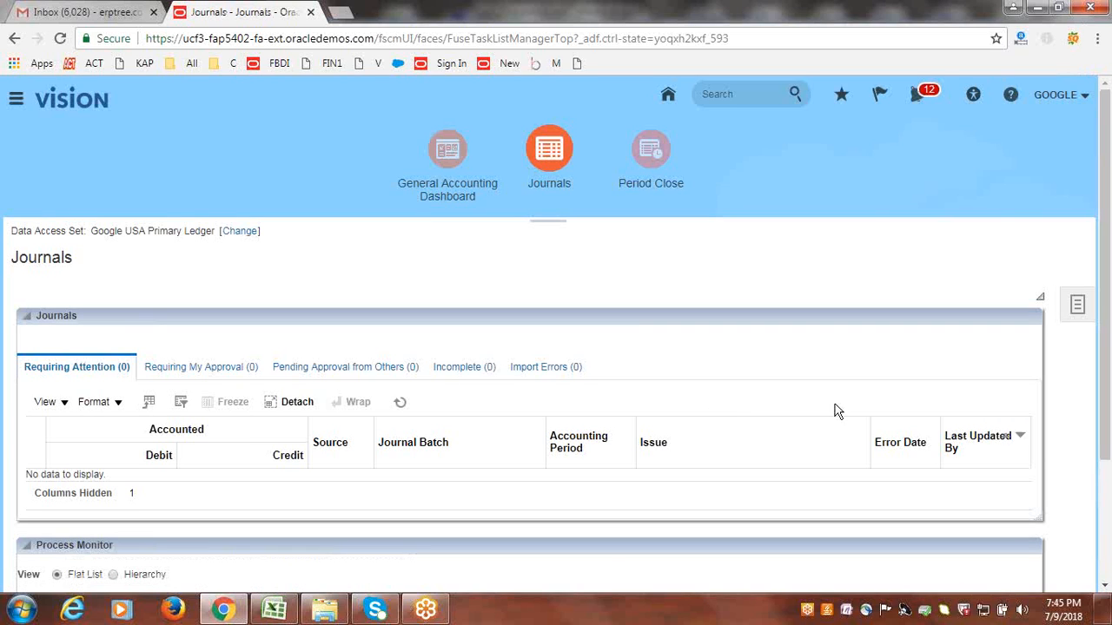
Step: Open the Scheduled Processes page from the Navigator's Tools section
click(15, 99)
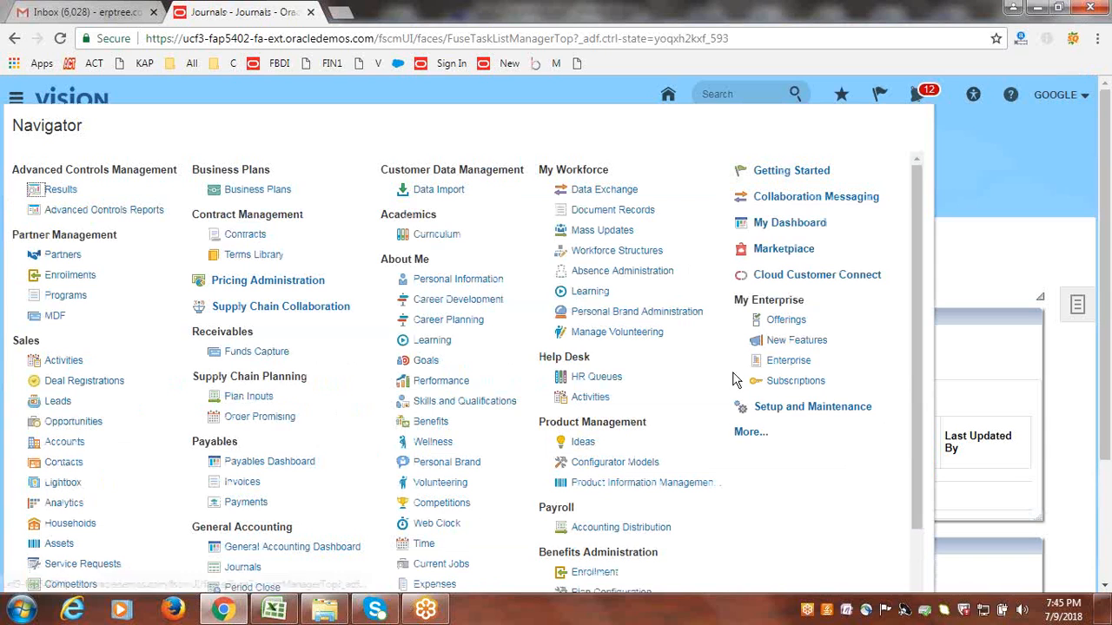
click(747, 432)
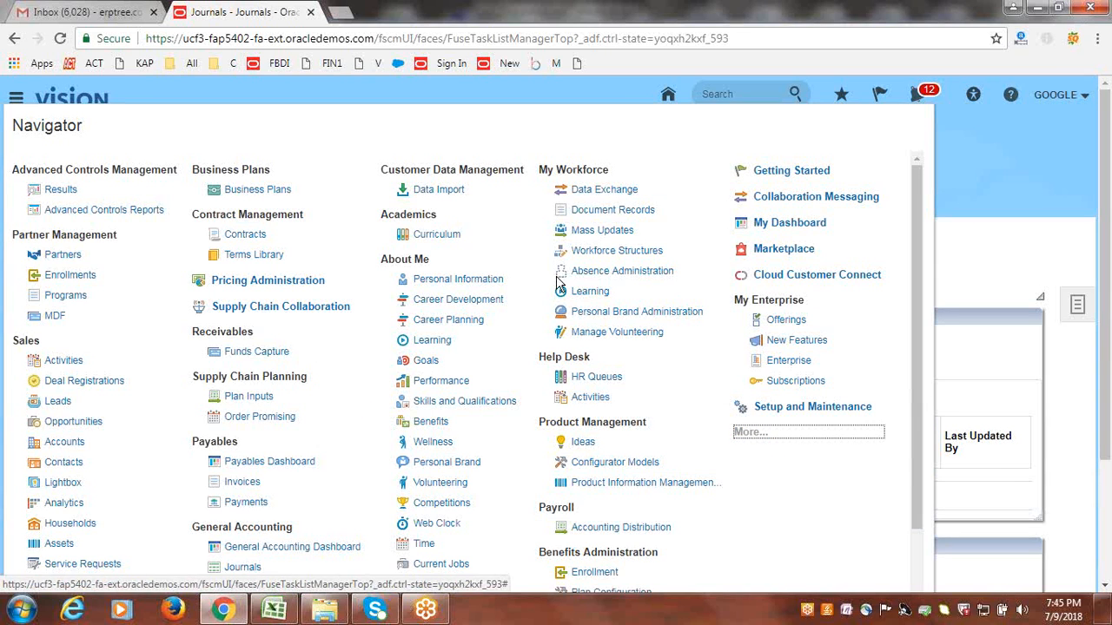
click(120, 537)
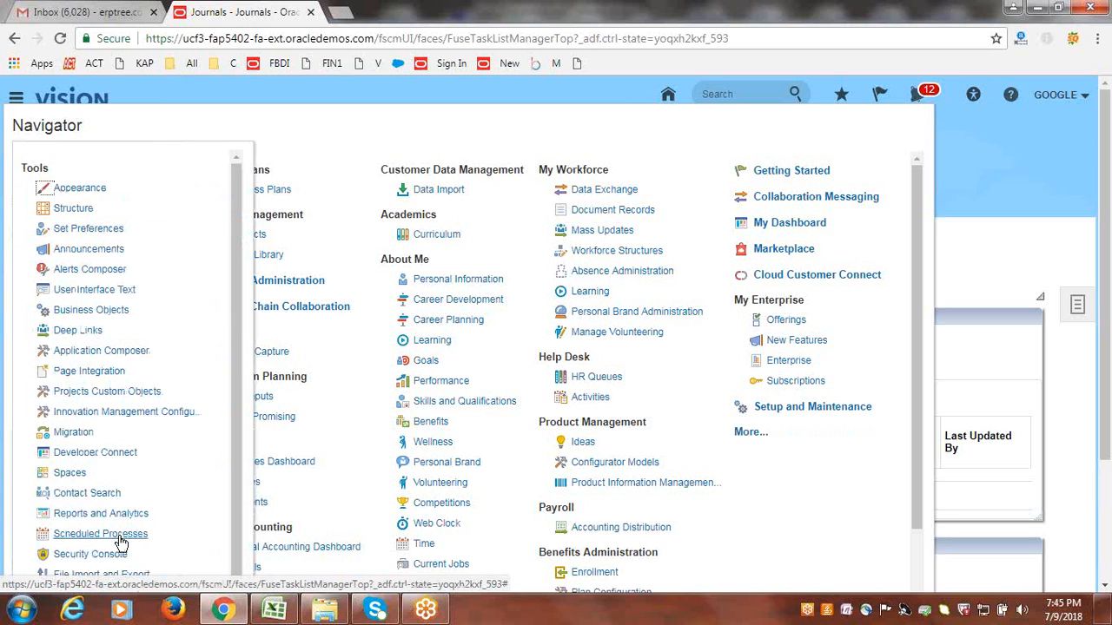
click(120, 537)
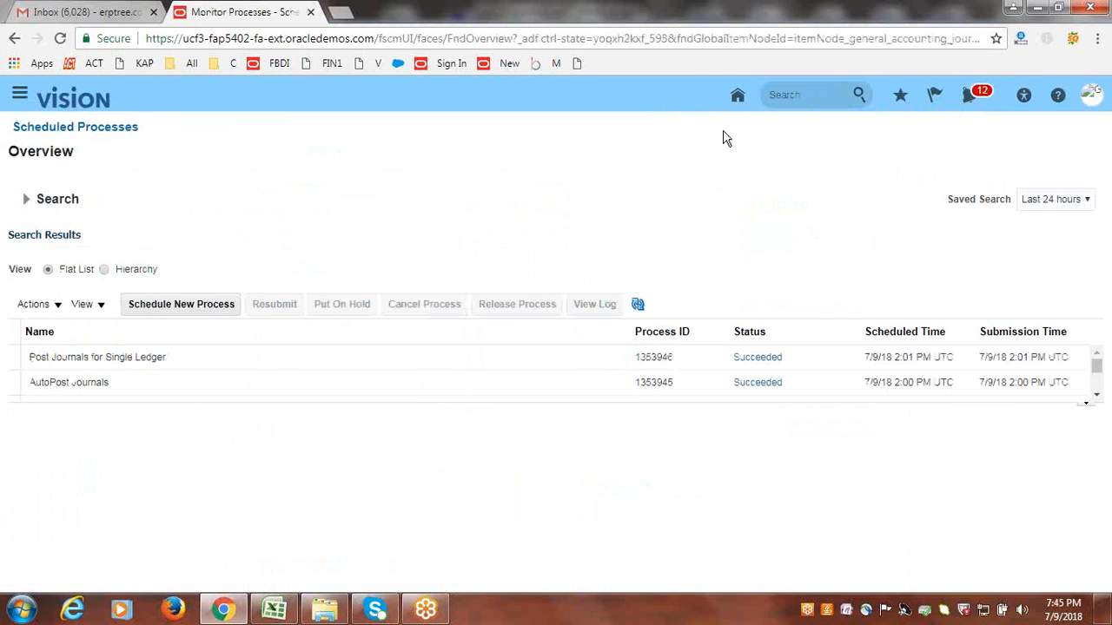
Step: Refresh the process list until AutoReverse Journals succeeds and Post Journals for Single Ledger is running
click(639, 304)
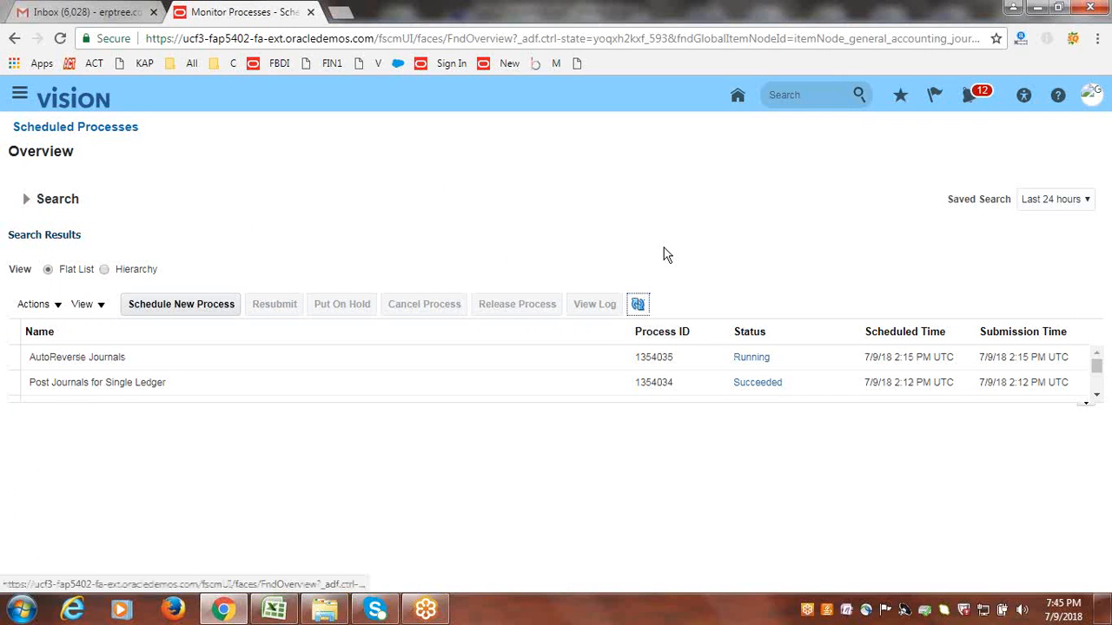
click(638, 305)
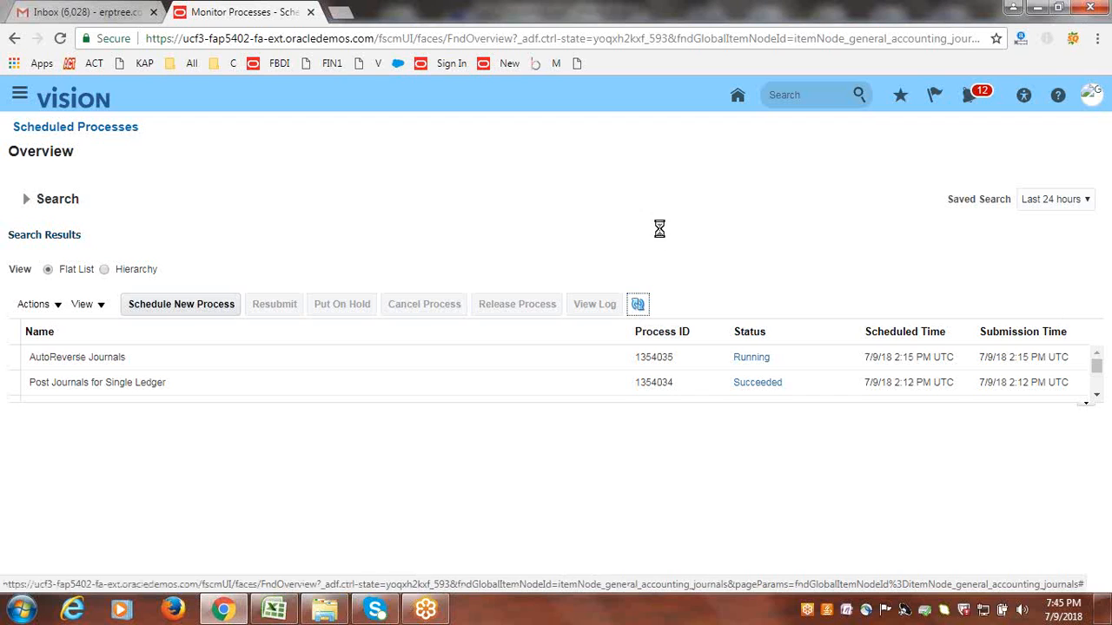
click(638, 306)
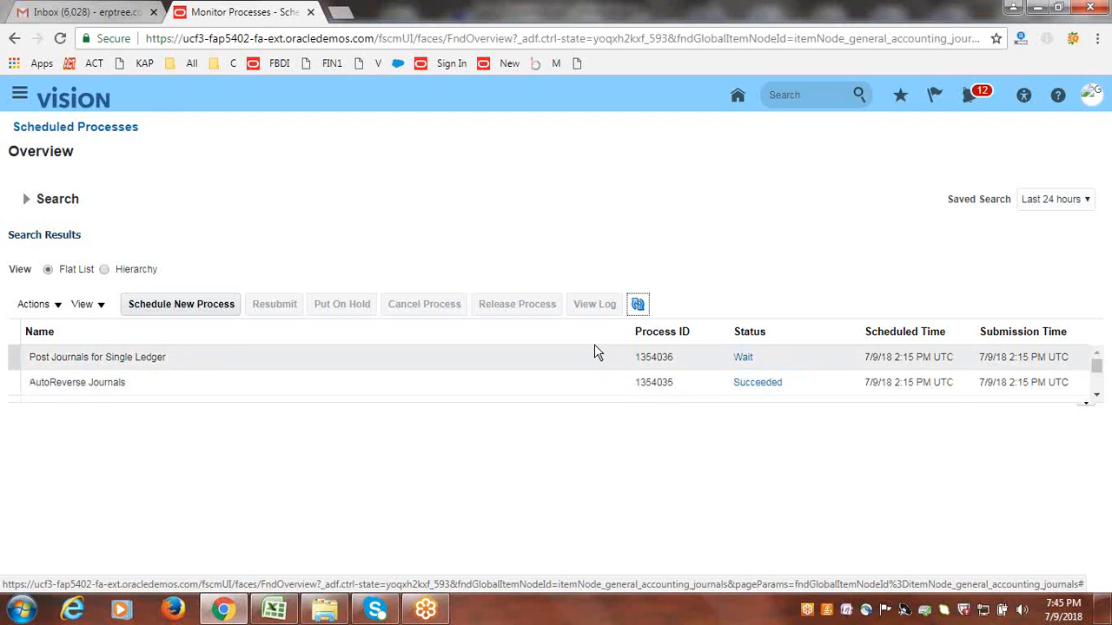
click(638, 306)
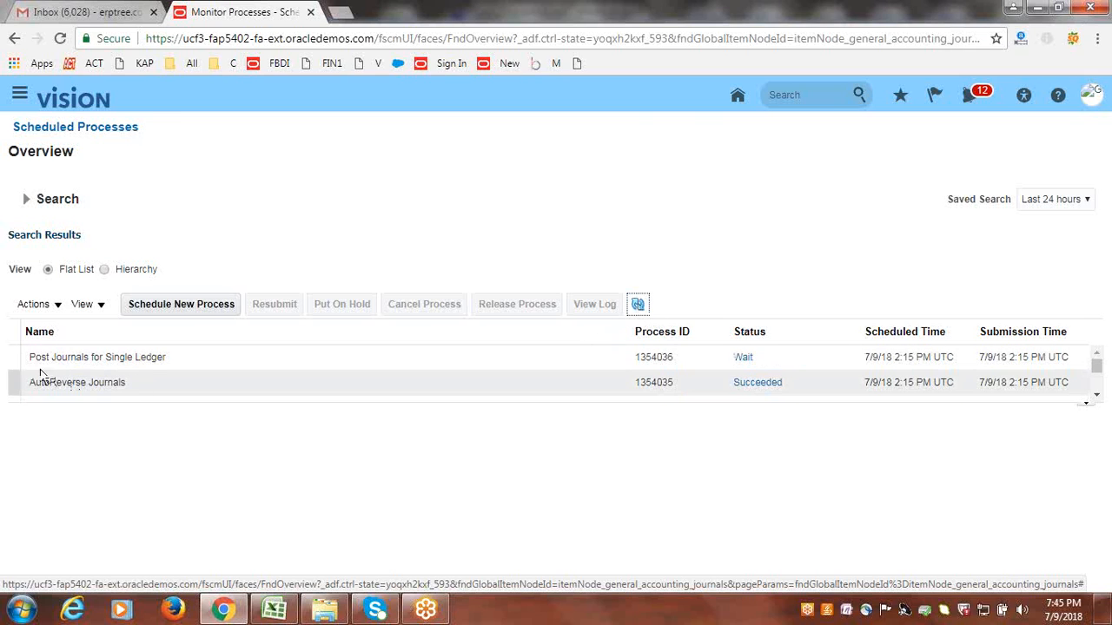
click(639, 305)
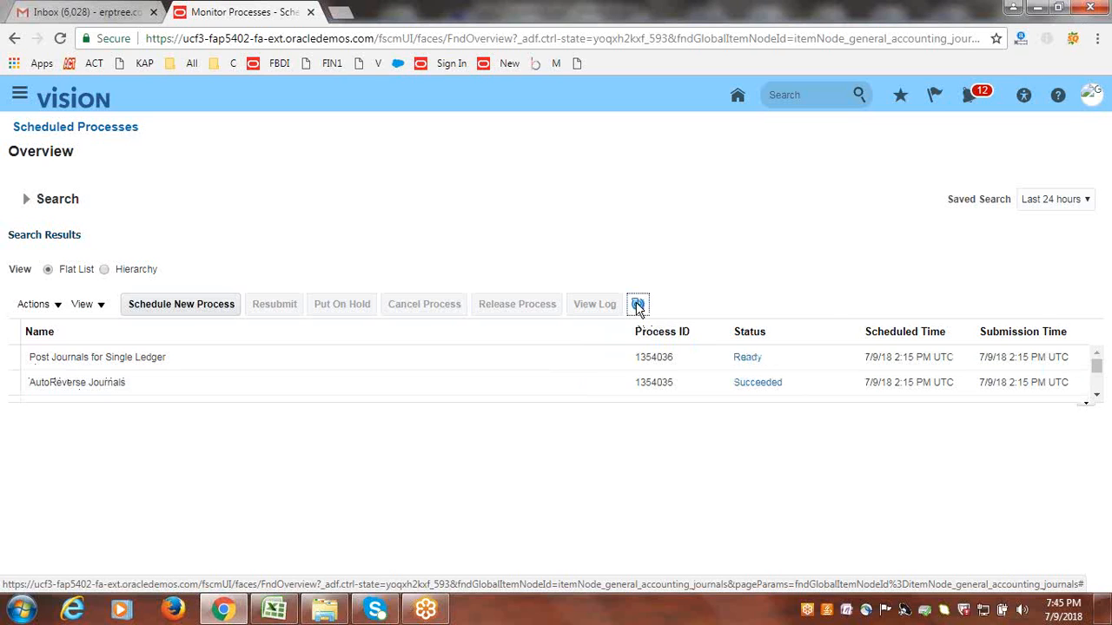
click(638, 305)
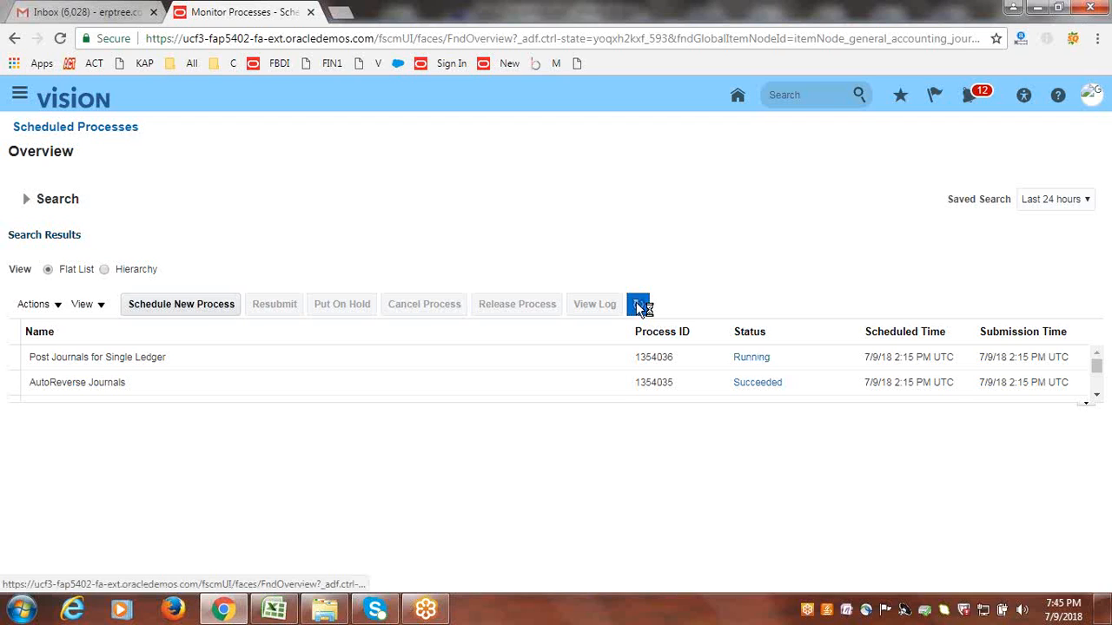
click(638, 305)
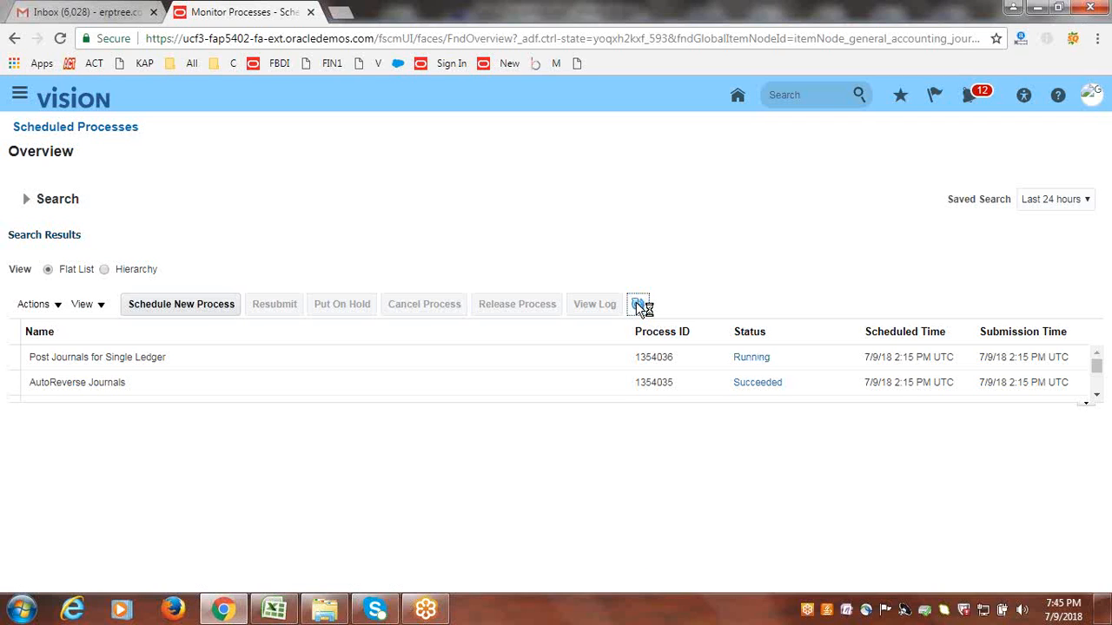
click(19, 94)
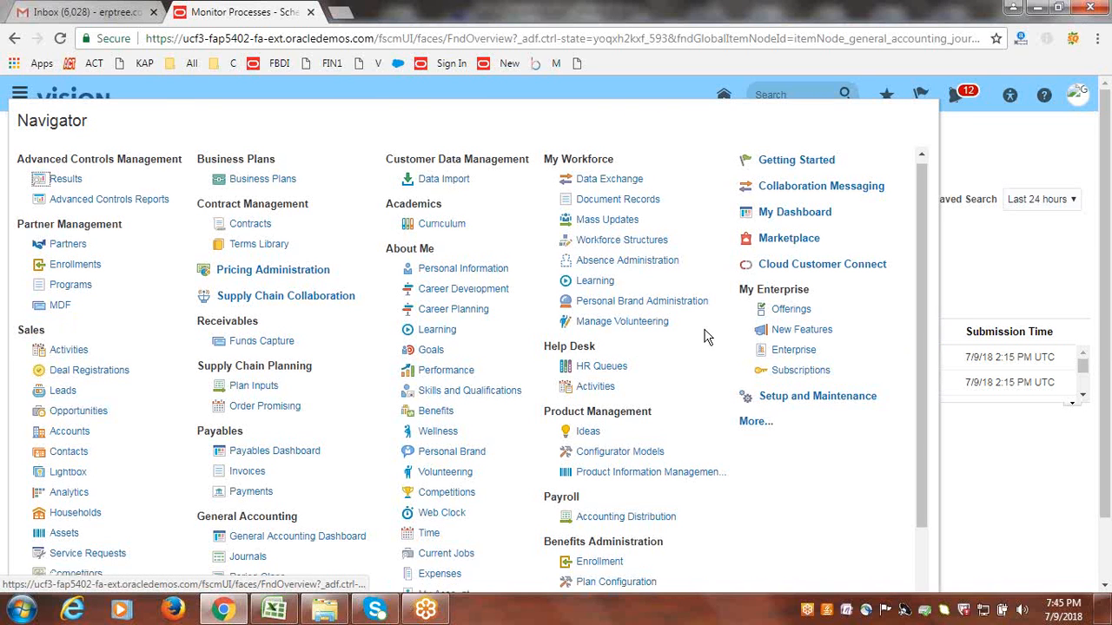
Step: Search Manage Journals for accounting period Jul-18 to list the AutoReversal and reversing journals
scroll(705, 330, down, 2)
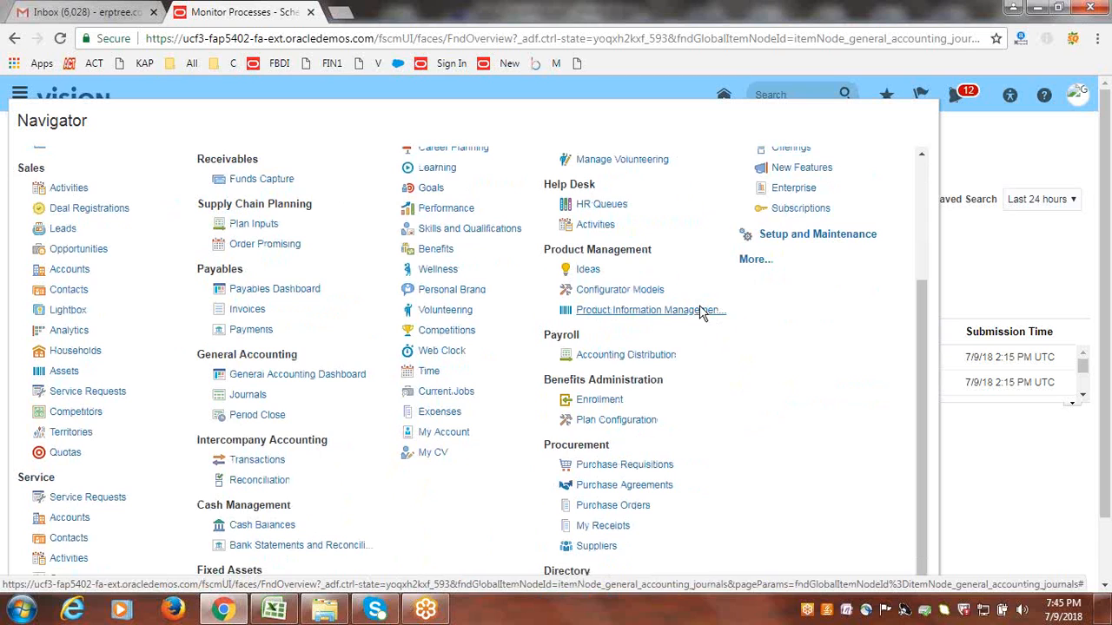
click(246, 401)
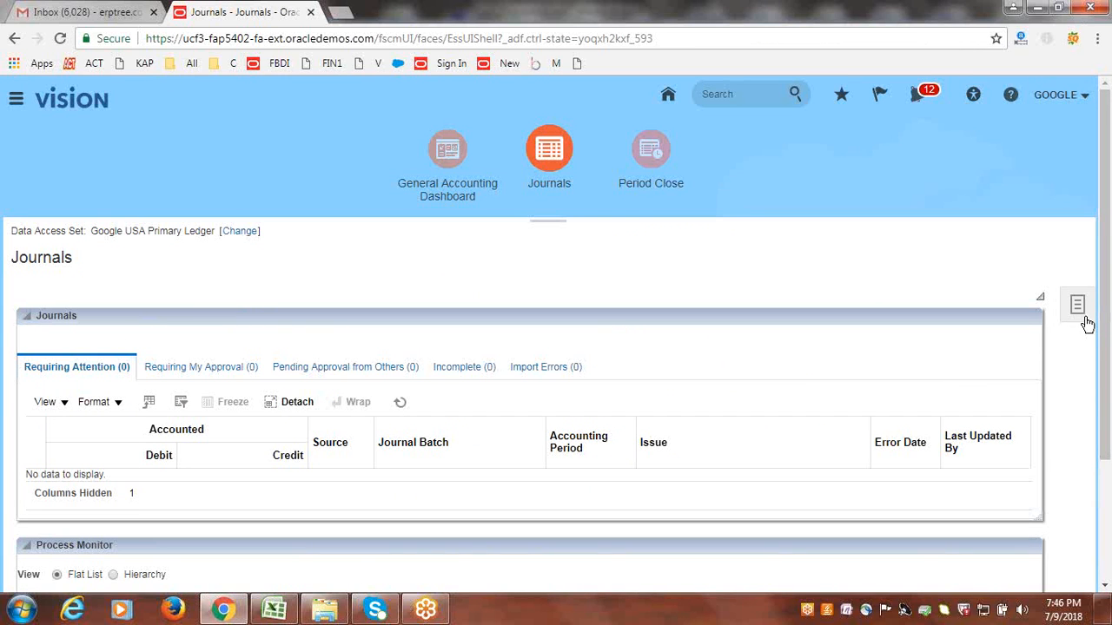
click(1077, 305)
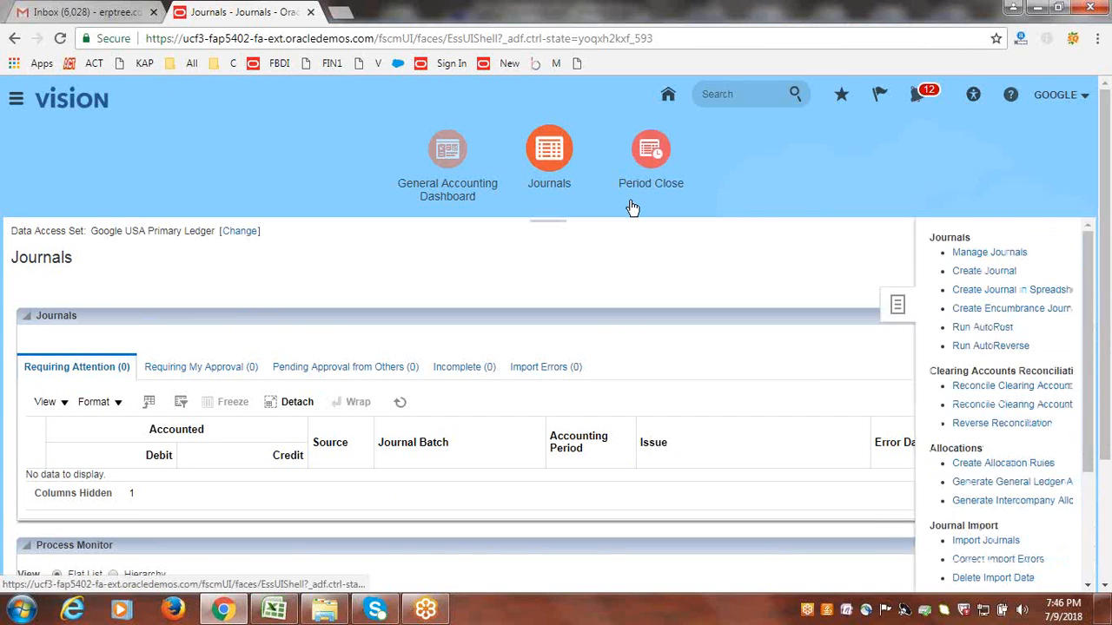
click(990, 253)
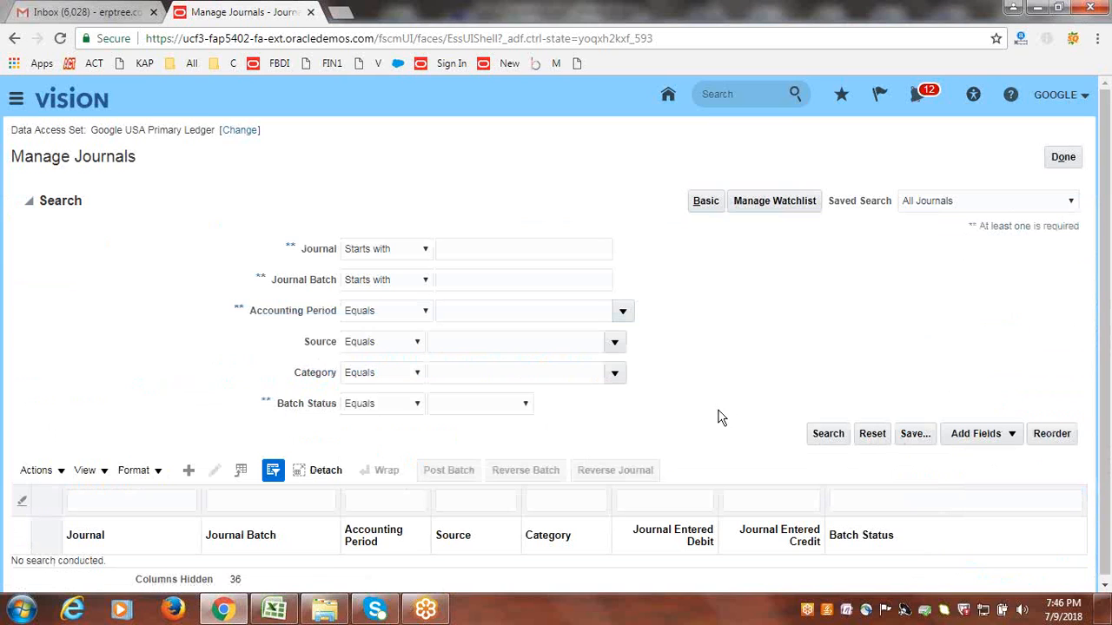
click(622, 311)
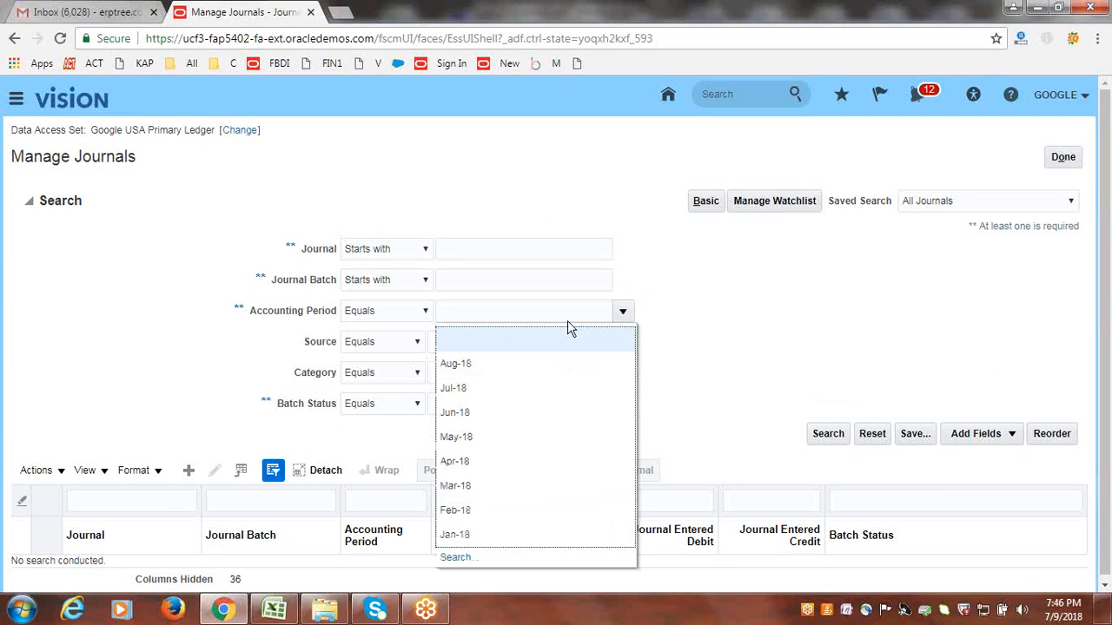
click(471, 390)
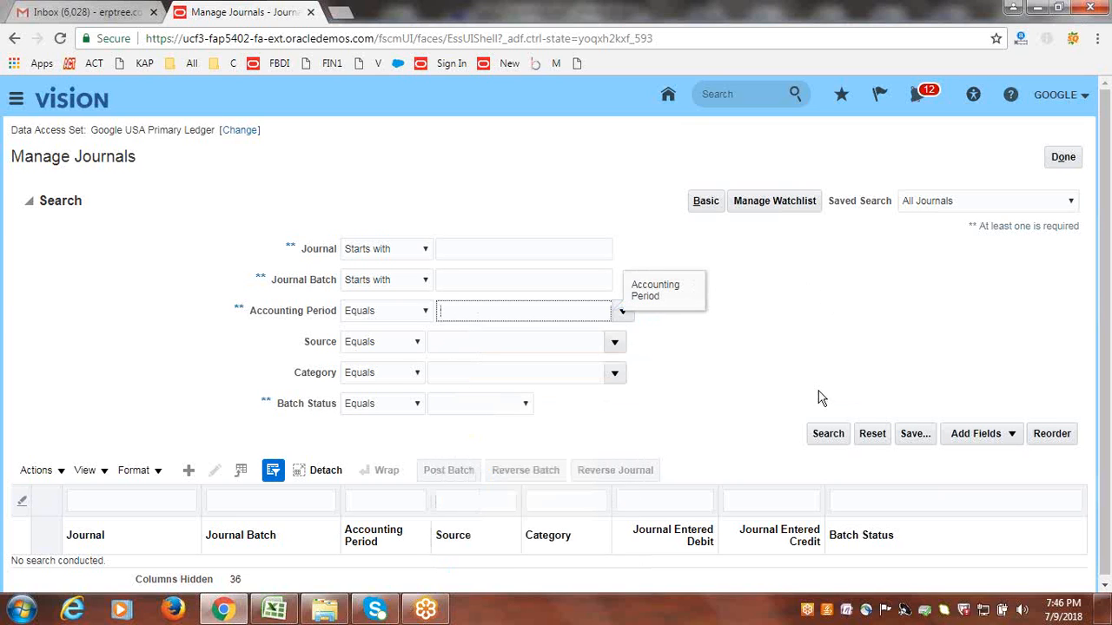
click(827, 436)
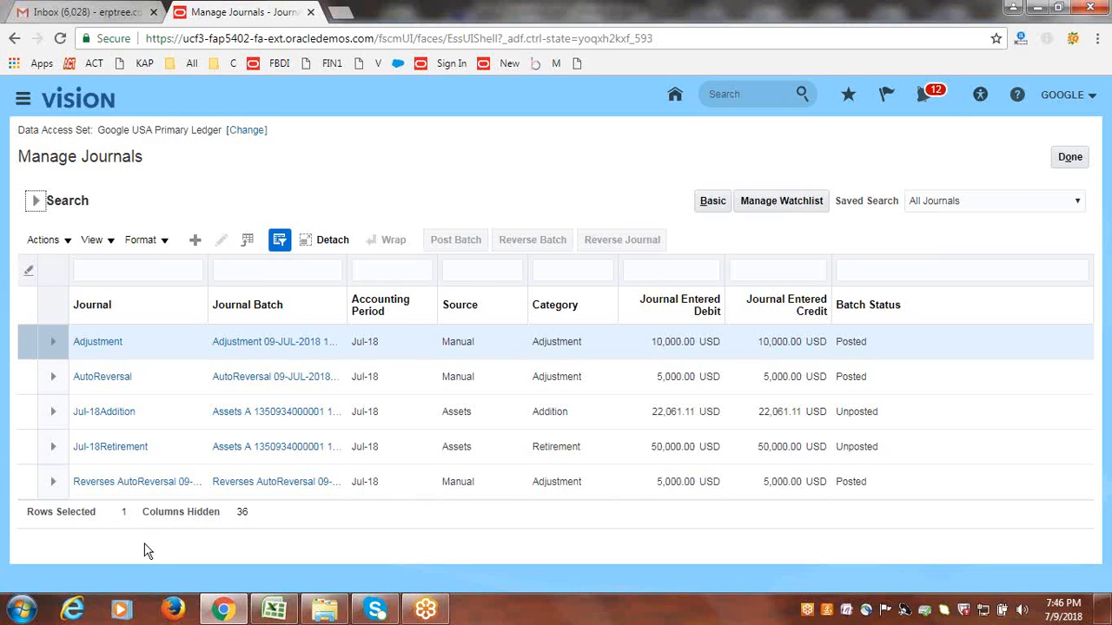
Step: Open the AutoReversal journal and expand its additional journal details
click(124, 380)
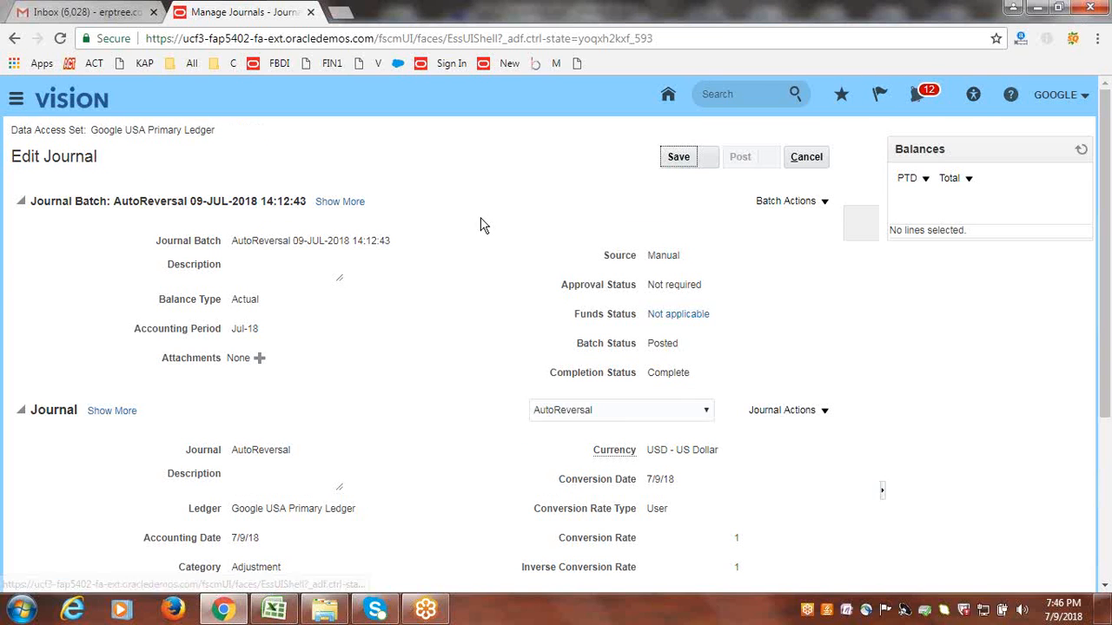
scroll(434, 312, down, 3)
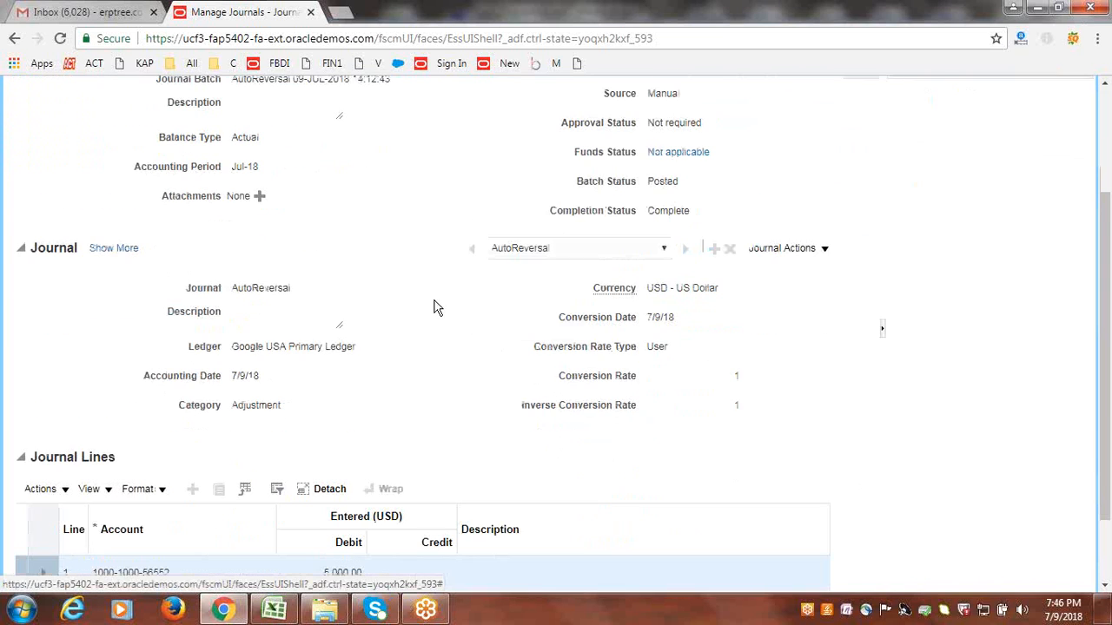
scroll(439, 301, up, 3)
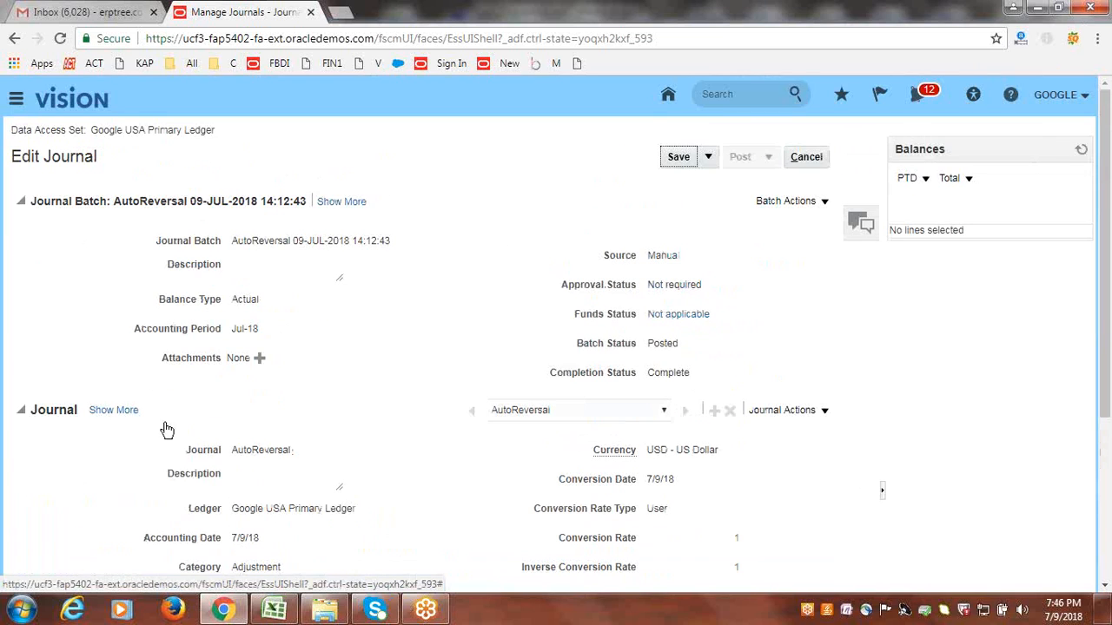
click(116, 414)
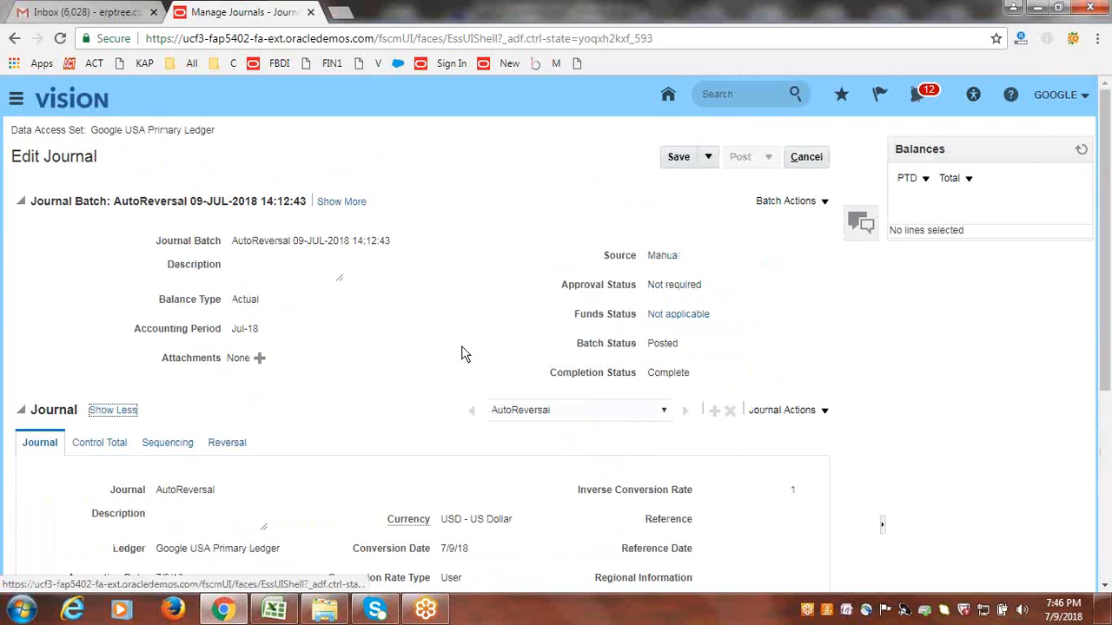
Step: Check the Reversed status on the Reversal tab and open the linked reversing journal
scroll(462, 352, down, 1)
scroll(462, 353, down, 2)
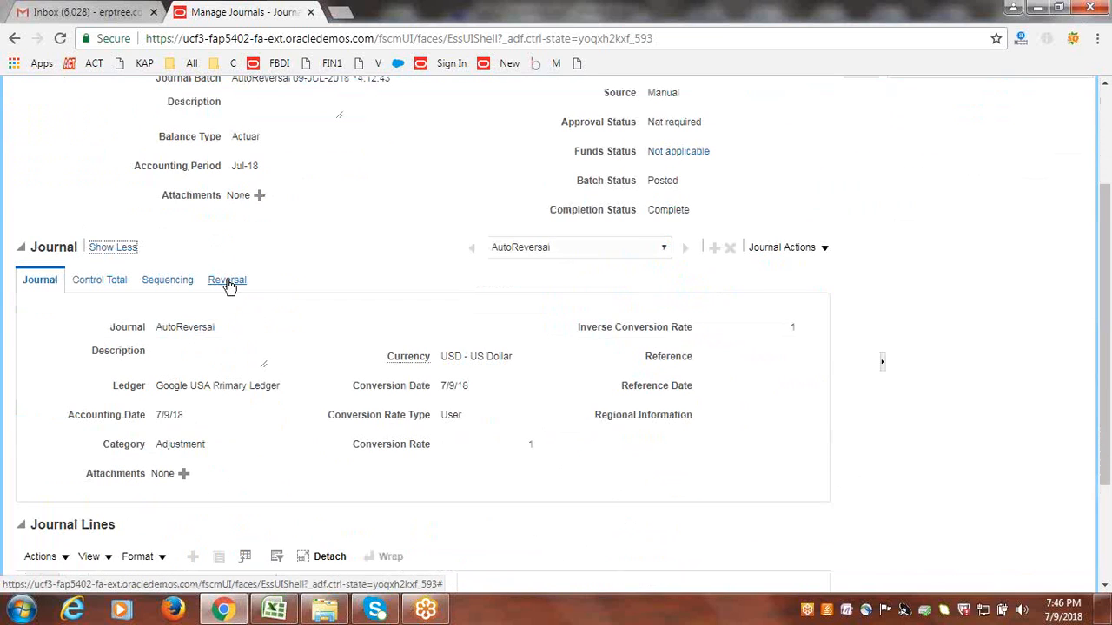
click(229, 285)
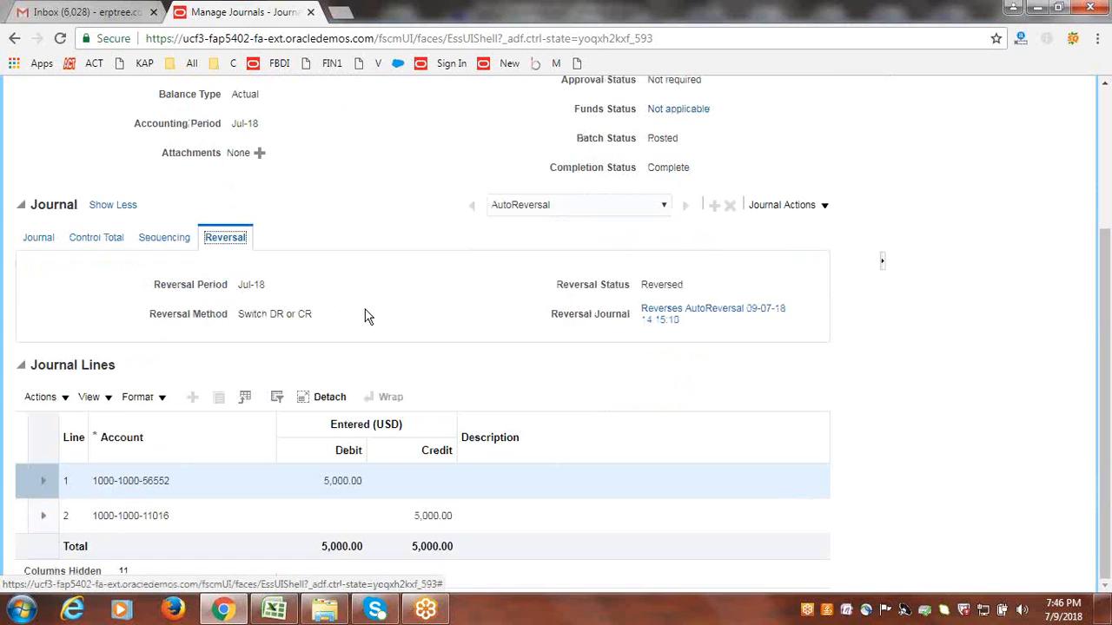
drag(692, 292, 644, 285)
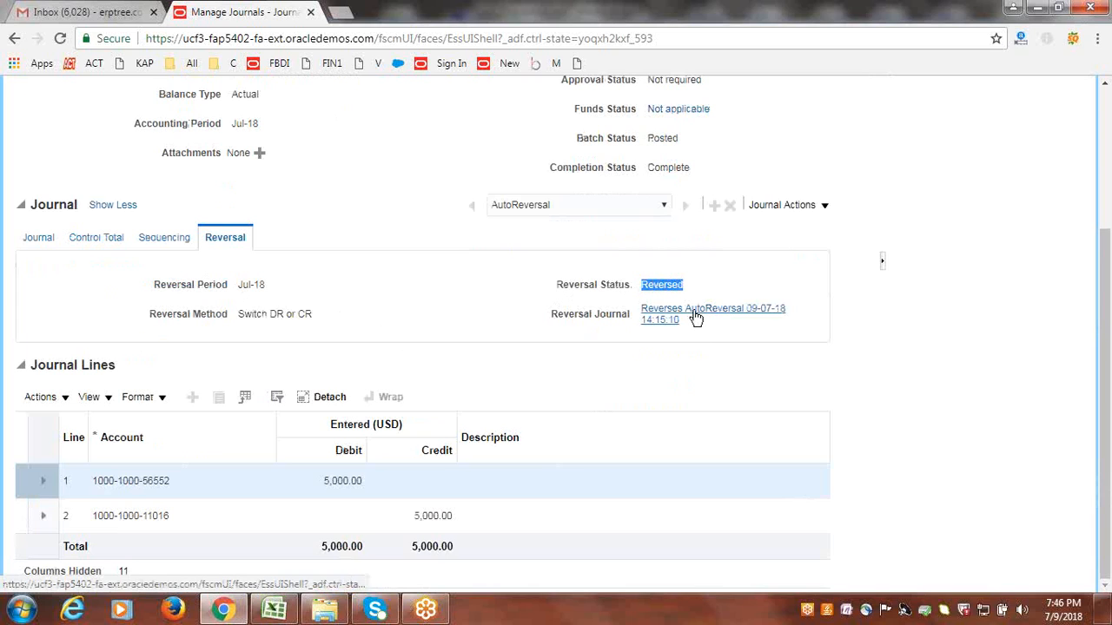
click(696, 318)
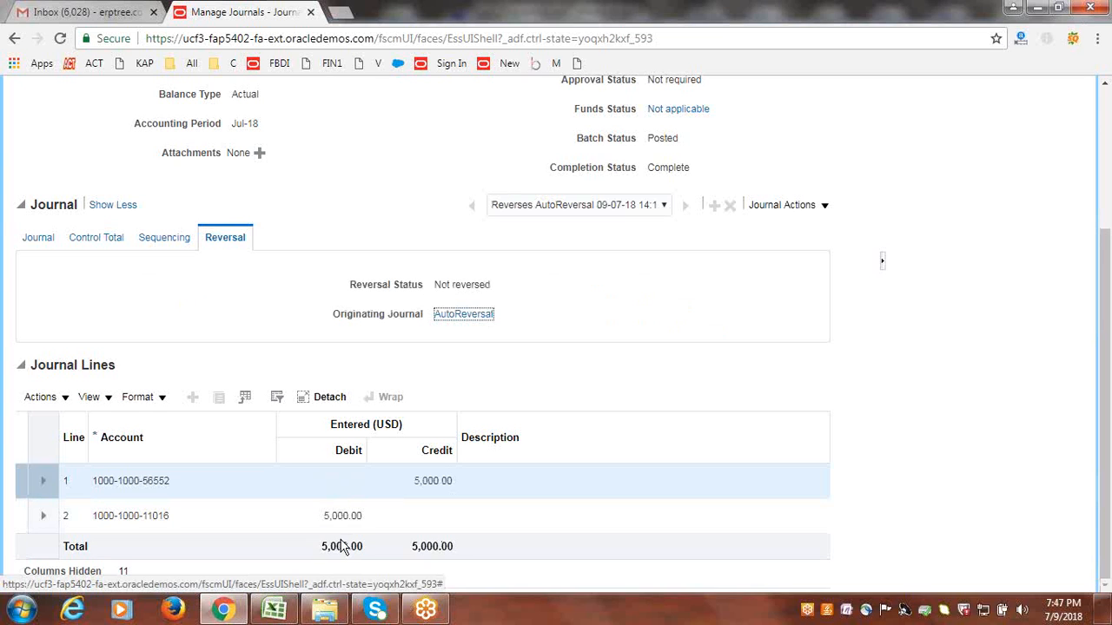
Step: Review the reversing journal's swapped lines and cancel out of it
scroll(261, 347, up, 1)
scroll(263, 348, up, 3)
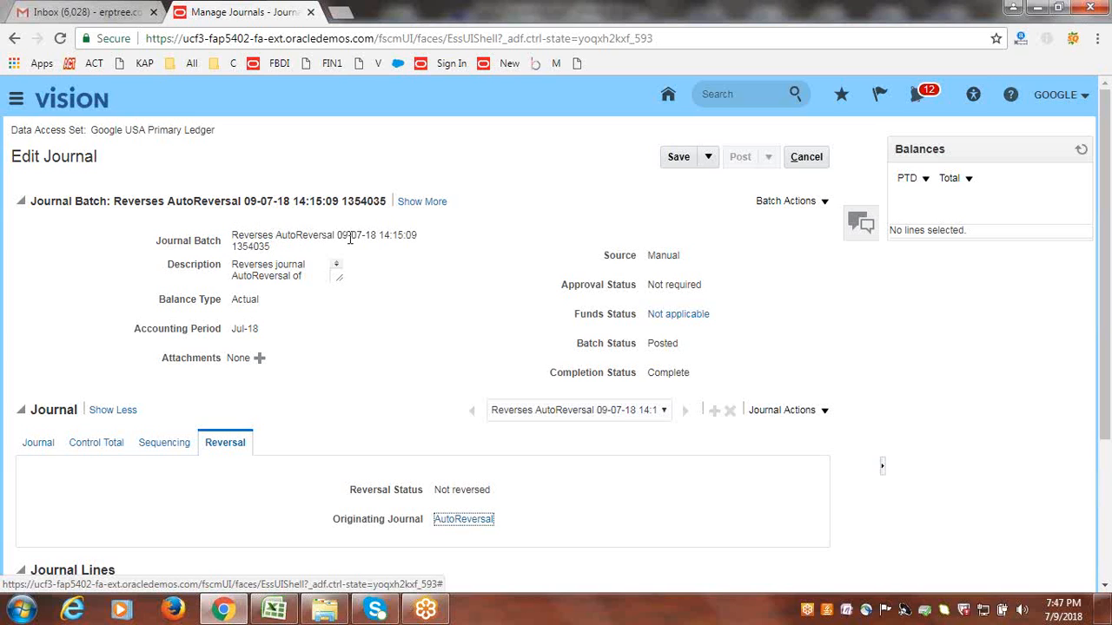
click(816, 160)
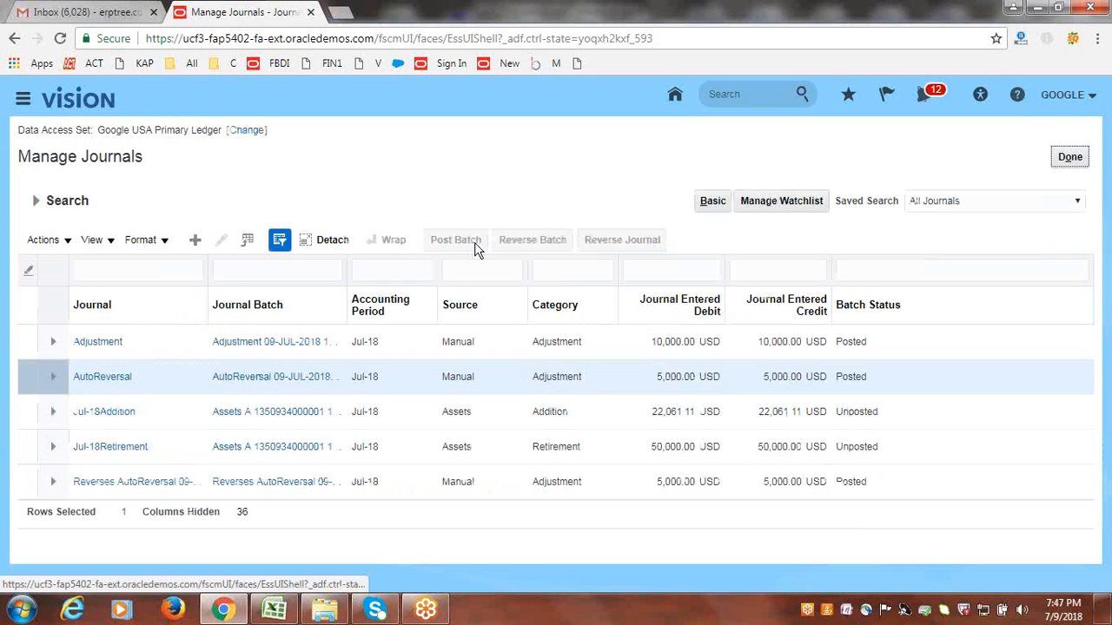
Step: Reopen the Reverses AutoReversal journal, review it, then cancel back to the Journals work area
click(108, 489)
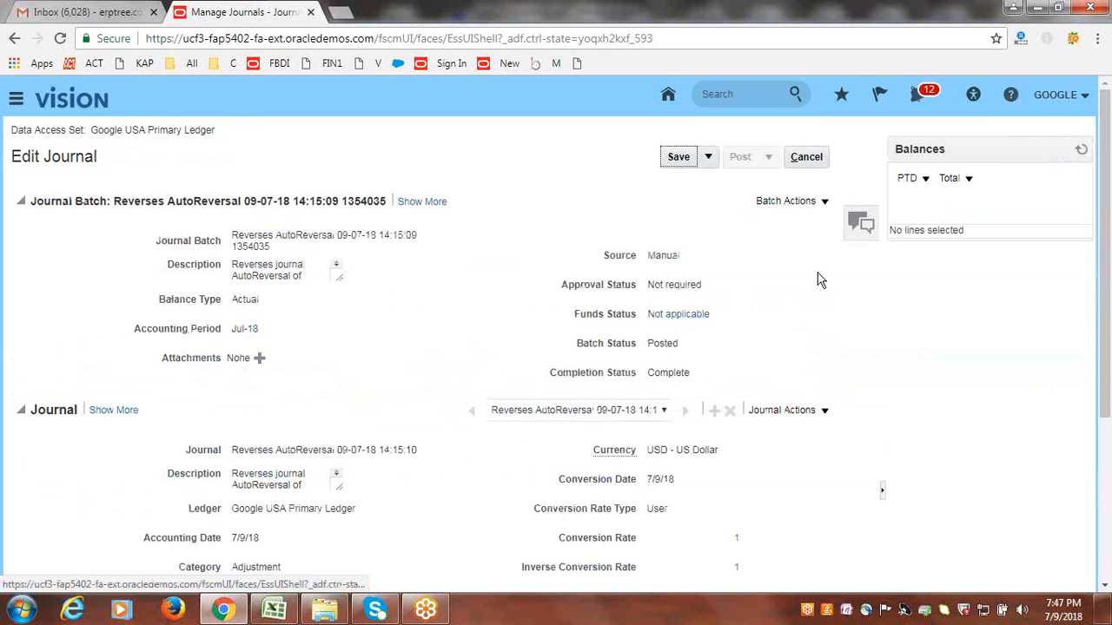
scroll(773, 348, down, 3)
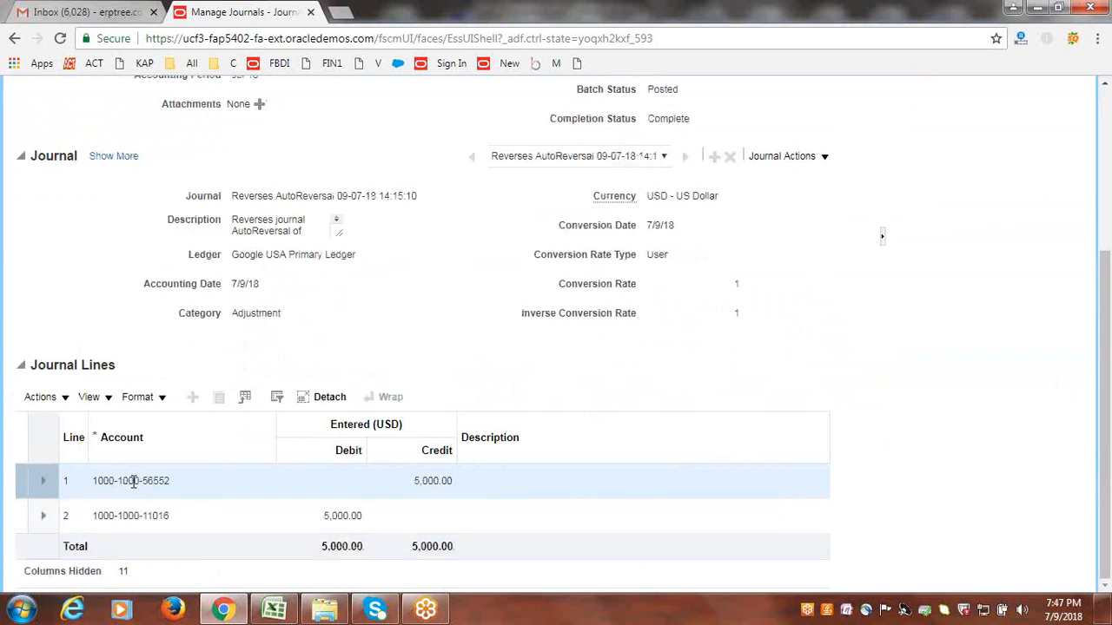
mouse_move(148, 483)
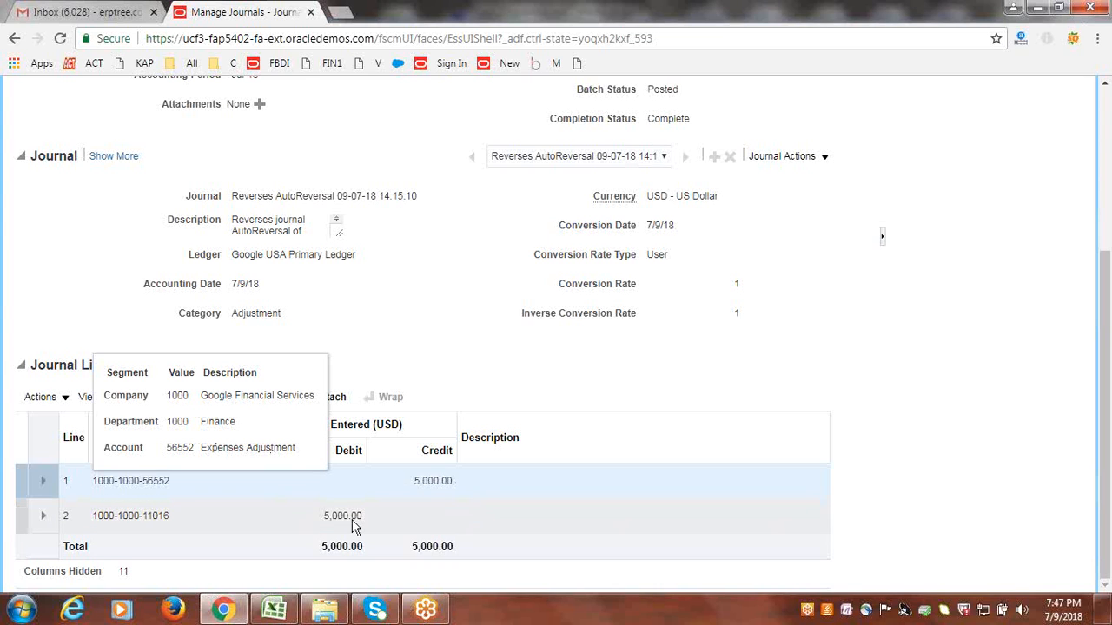
scroll(951, 359, up, 3)
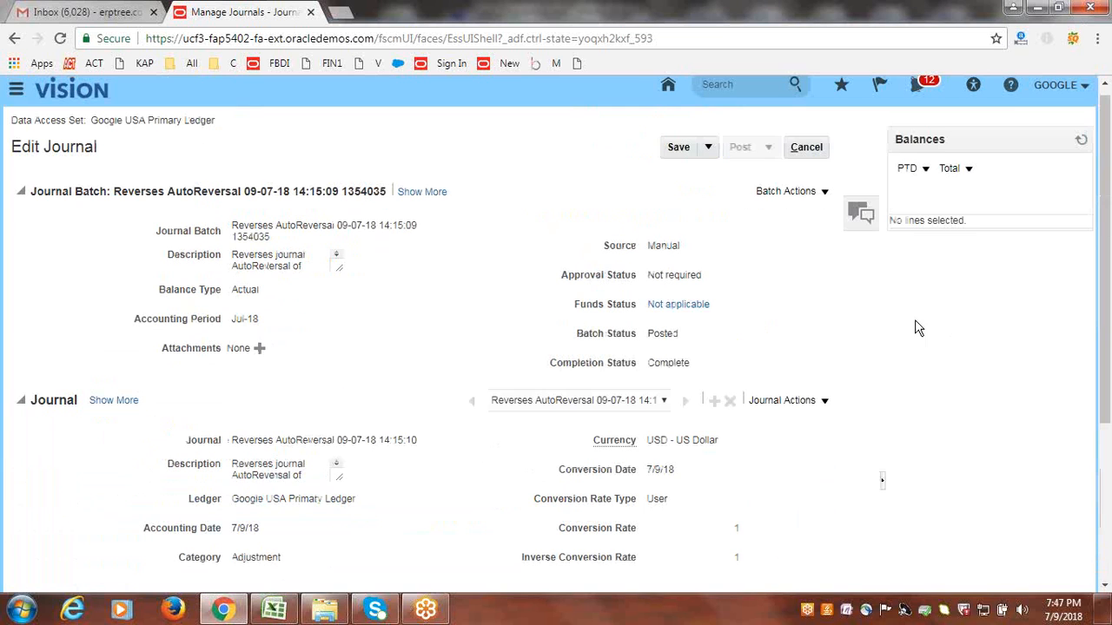
click(806, 147)
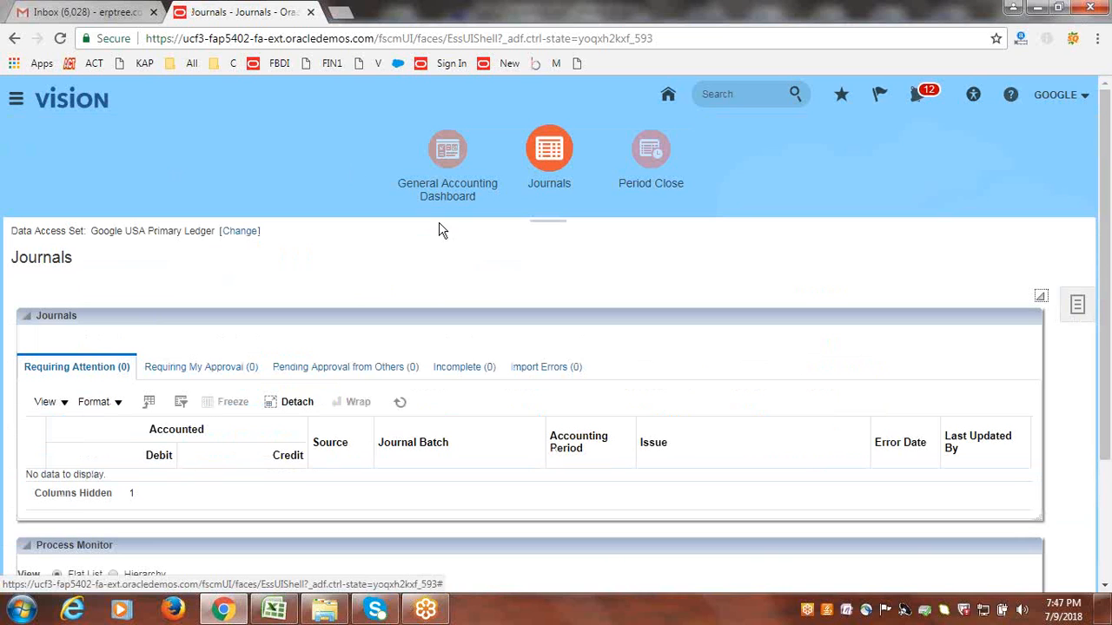
Step: In Excel, copy the word 'Budget' from cell A32 into cell A89
click(274, 609)
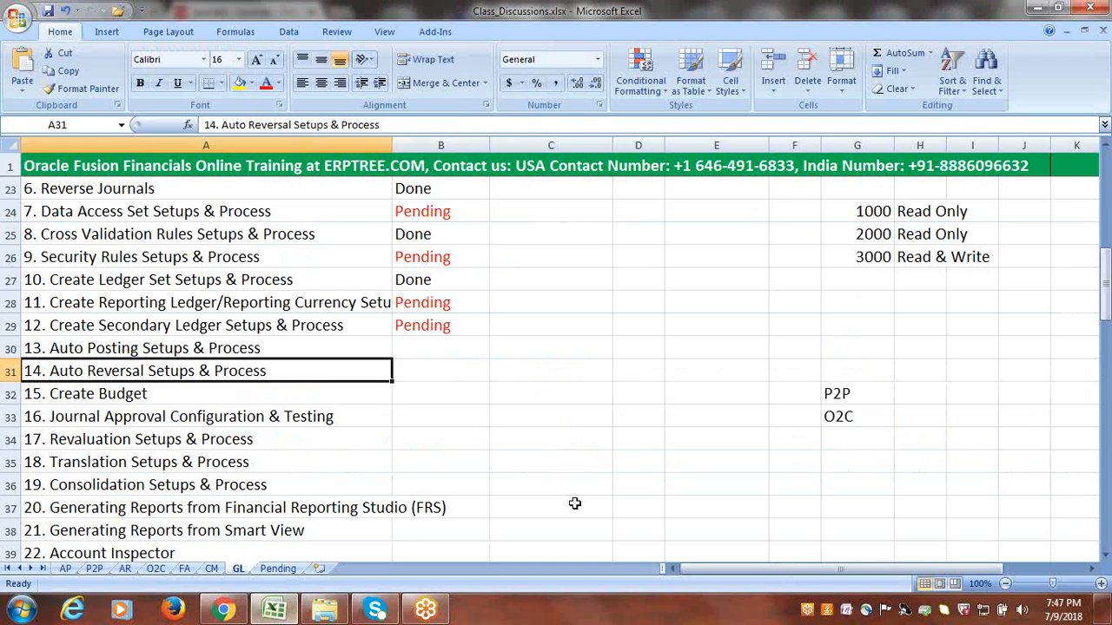
click(126, 396)
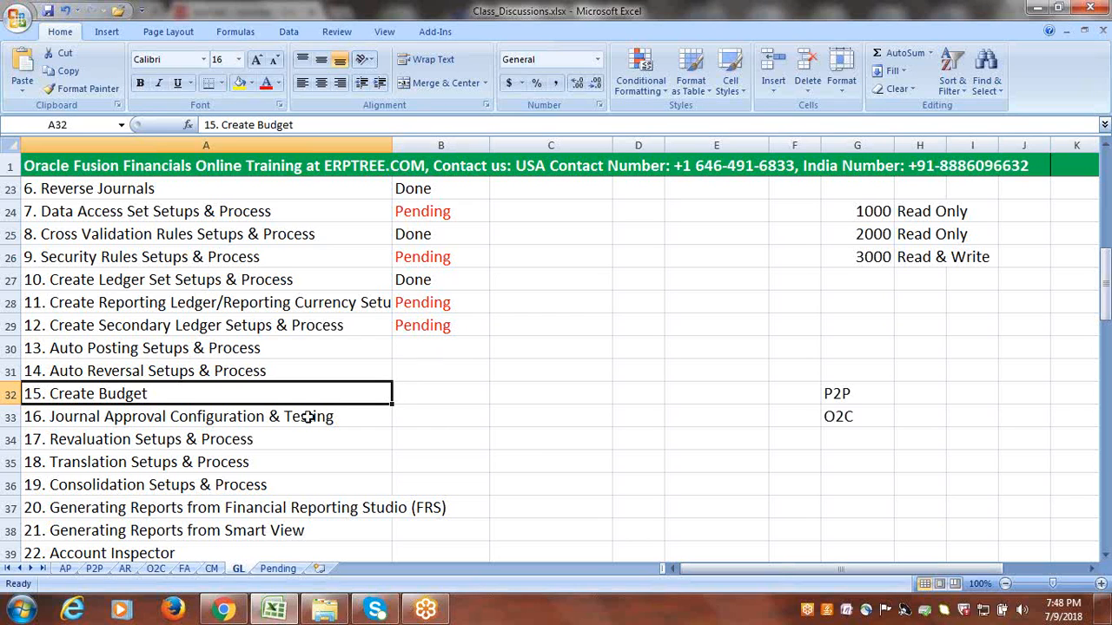
double_click(208, 396)
drag(191, 392, 98, 393)
key(ctrl+c)
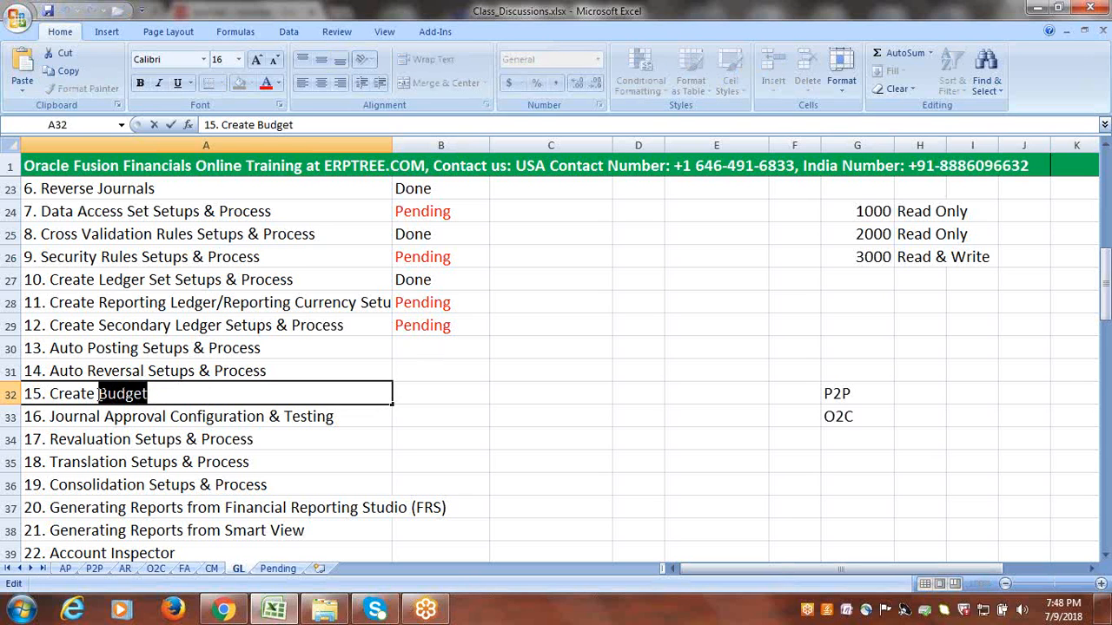
scroll(292, 480, down, 10)
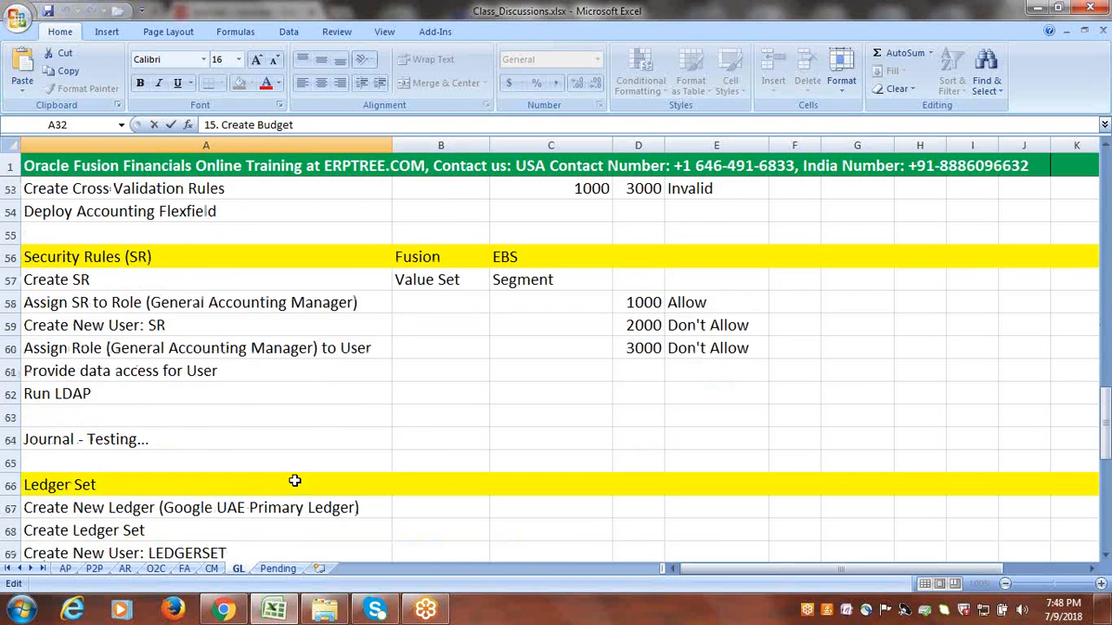
scroll(294, 481, down, 10)
click(88, 332)
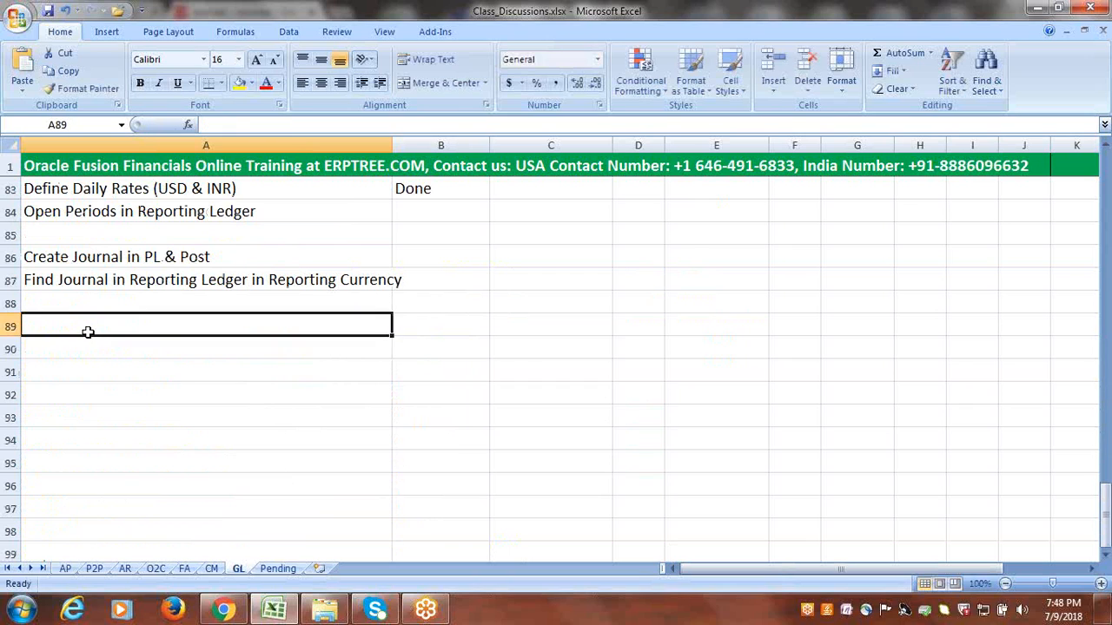
key(ctrl+v)
Step: Highlight row 89 with yellow fill
click(12, 330)
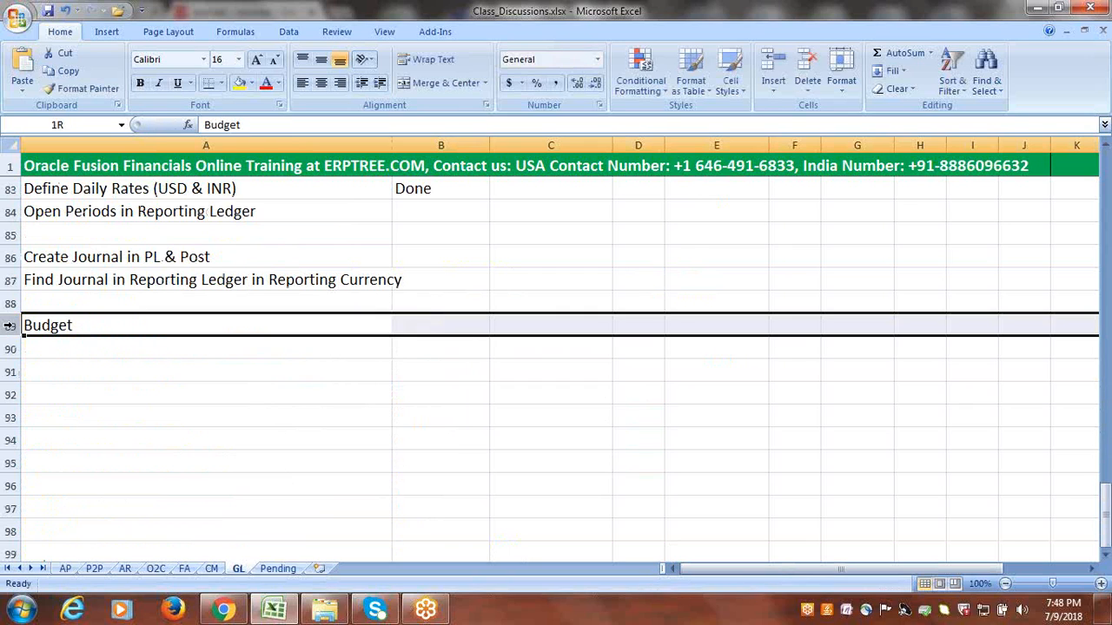
click(240, 83)
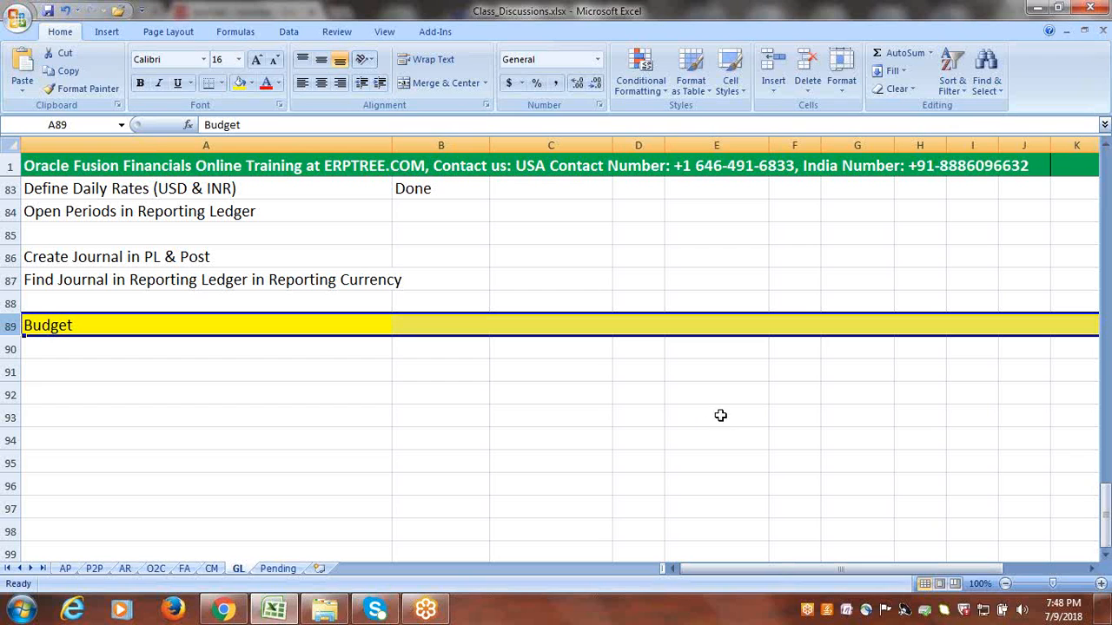
click(231, 351)
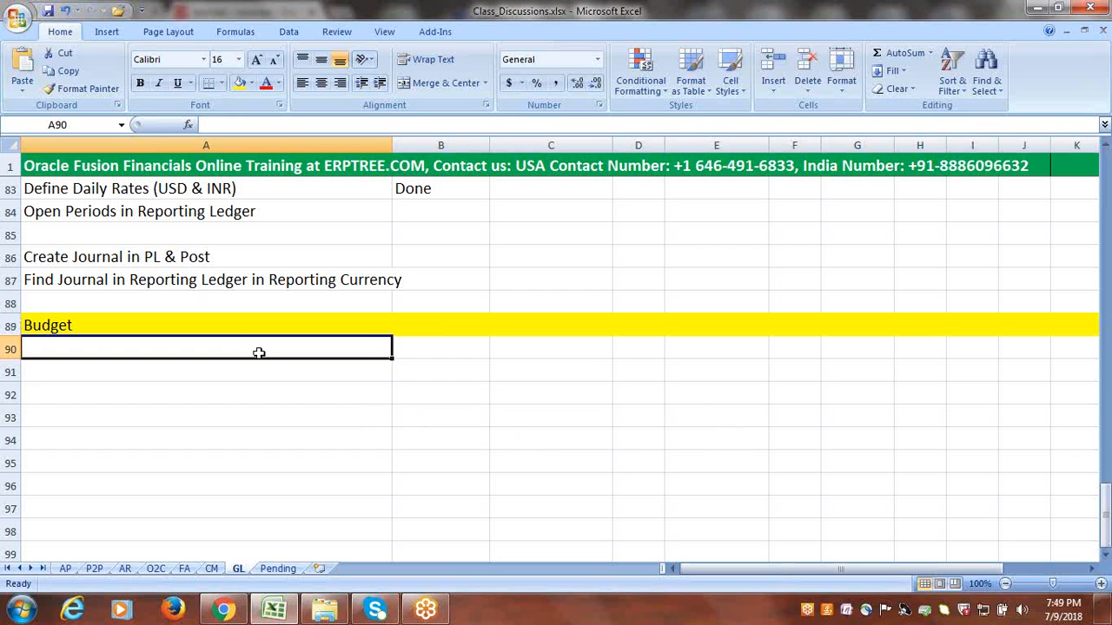
Step: Enter Define Budetary Controls, Create Control Budget, Assign Budget Role to User, Provide Data Access (Budget) to User
text(D)
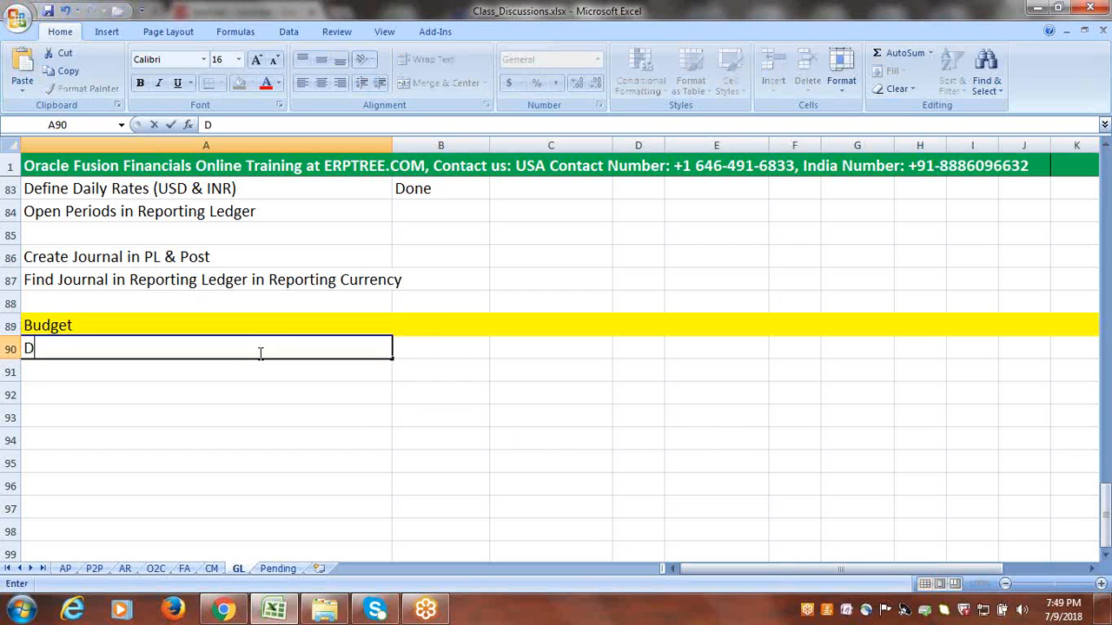
text(efine Bud)
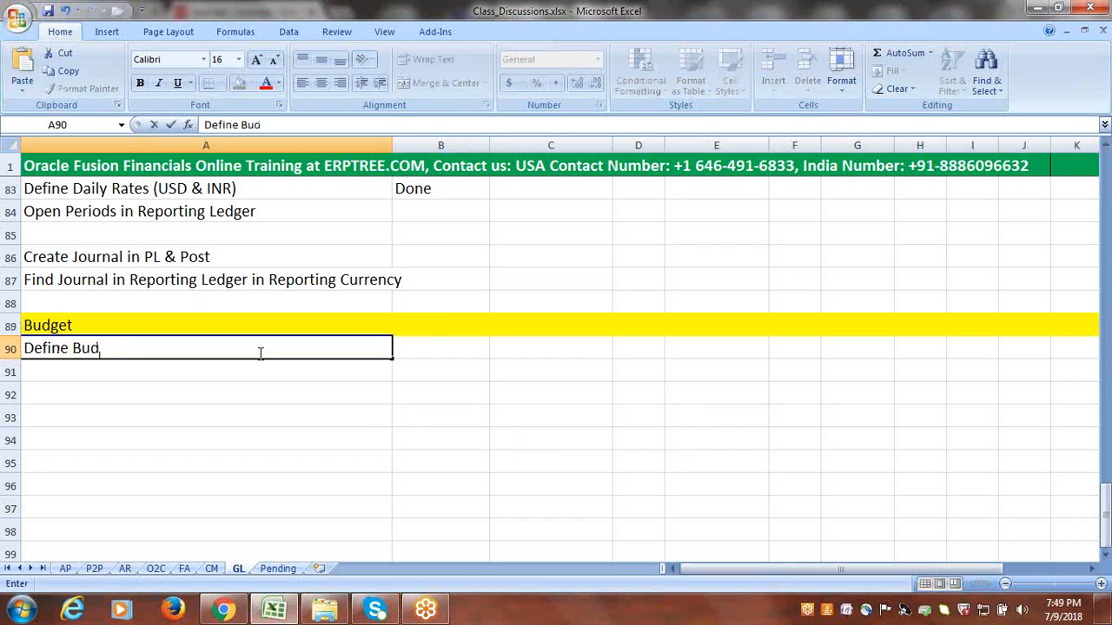
text(etary Controls)
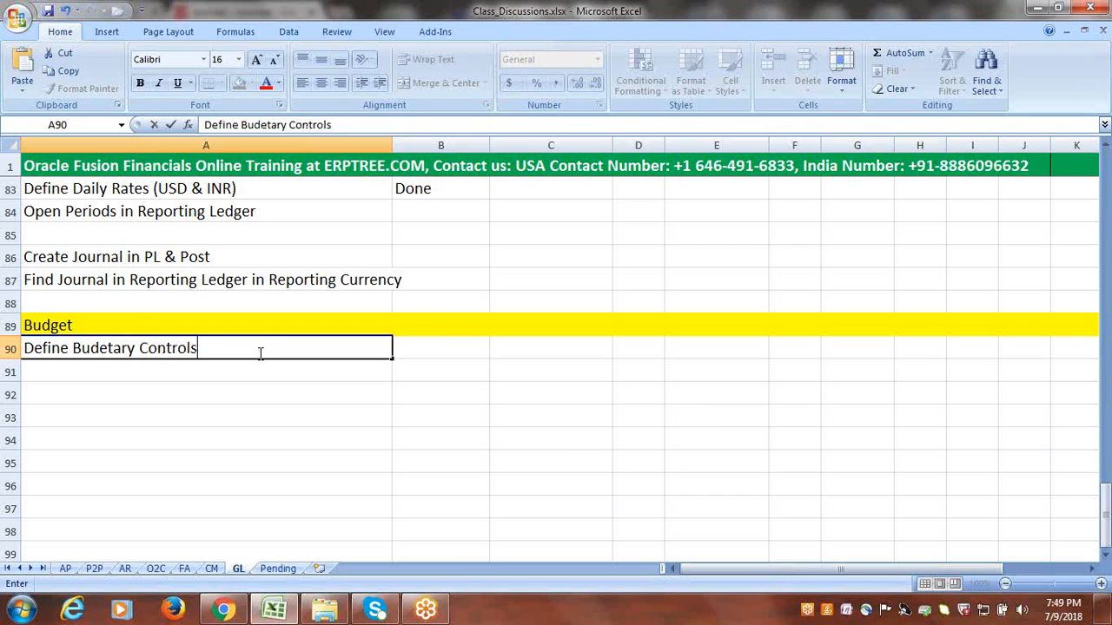
click(175, 366)
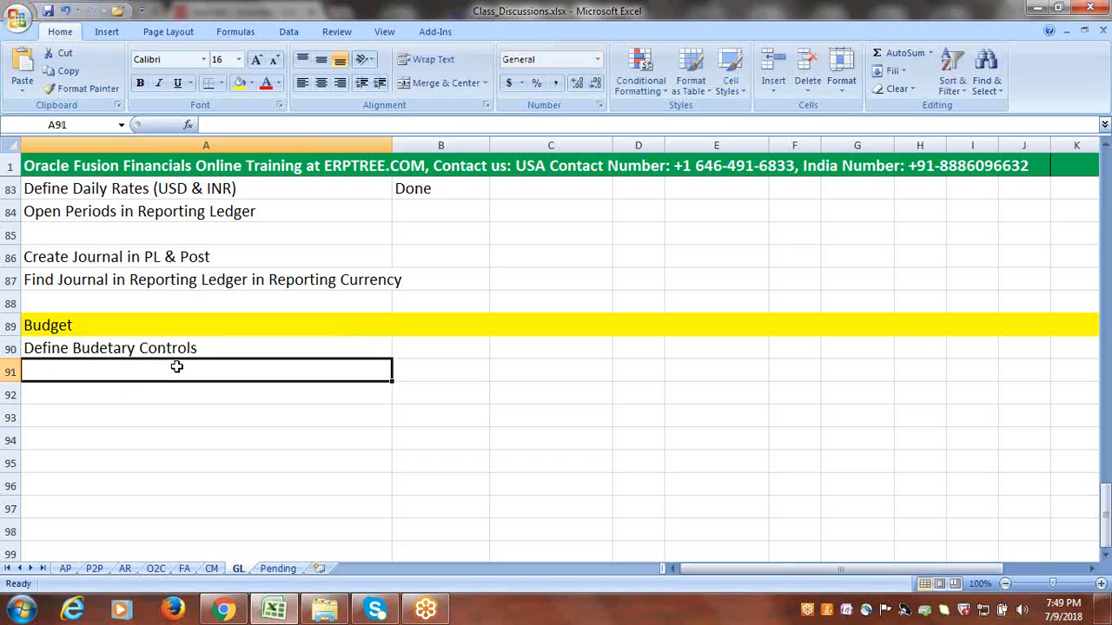
text(Create )
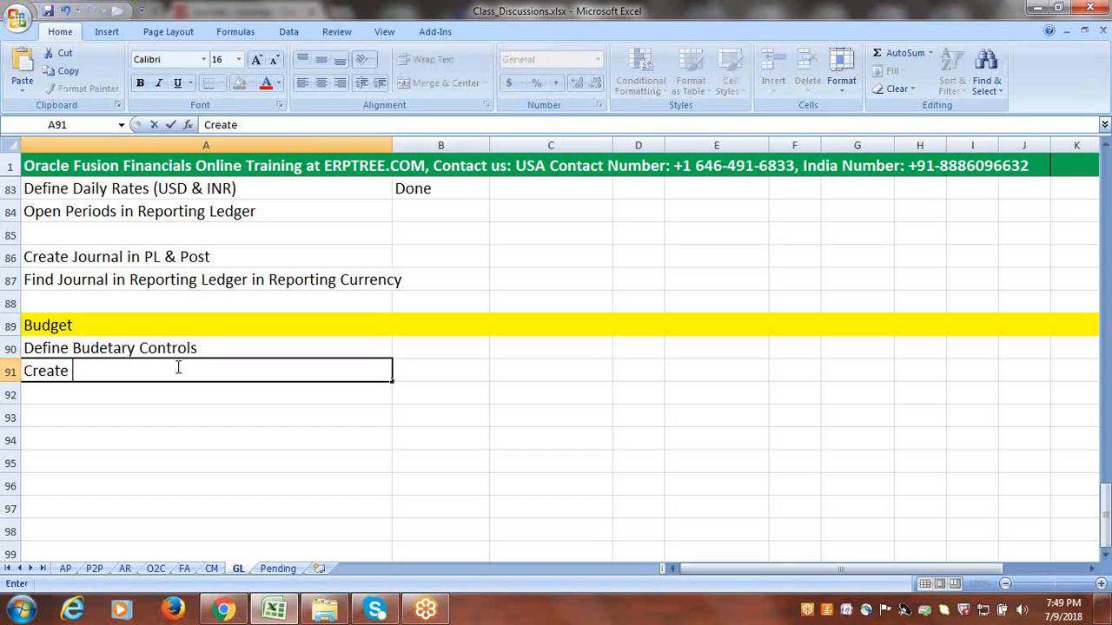
text(Control Budget)
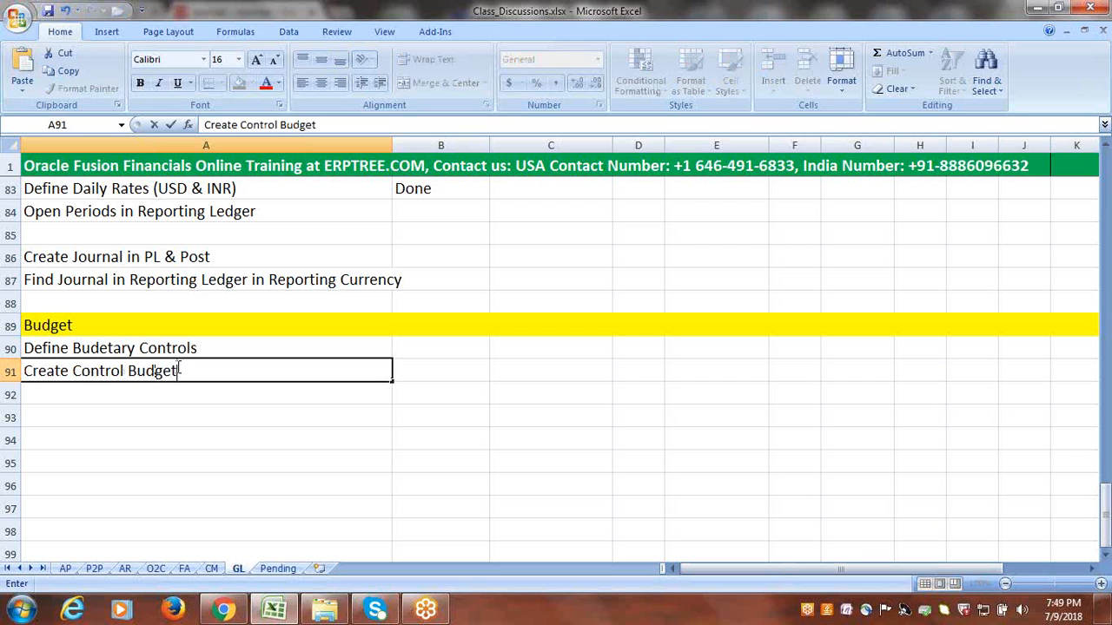
click(184, 393)
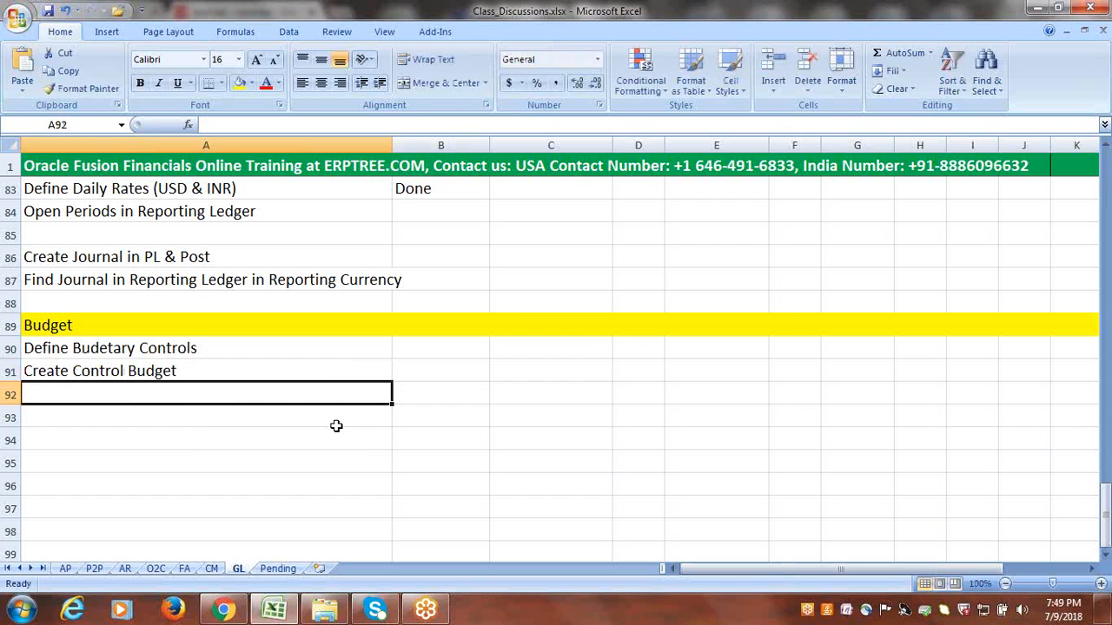
text(Assi)
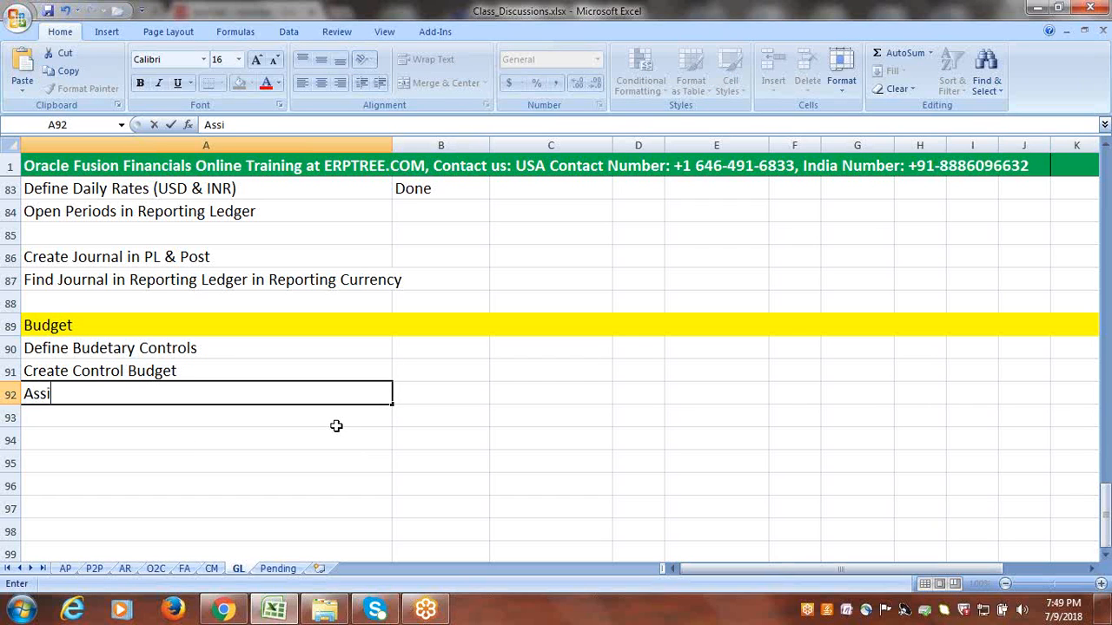
text(gn Budge)
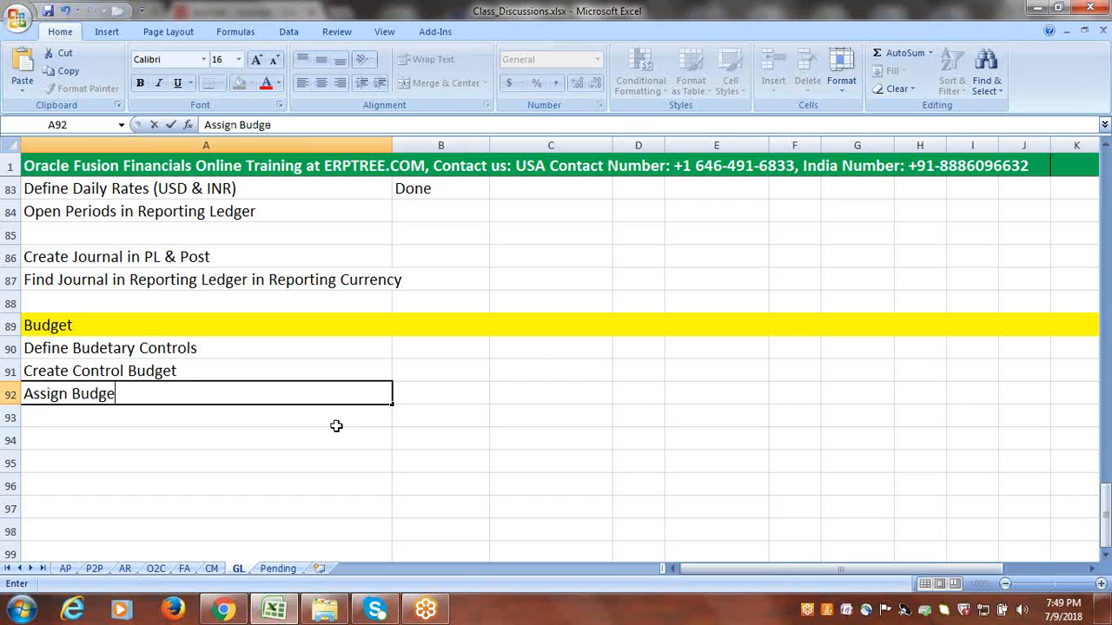
text(t Role to User)
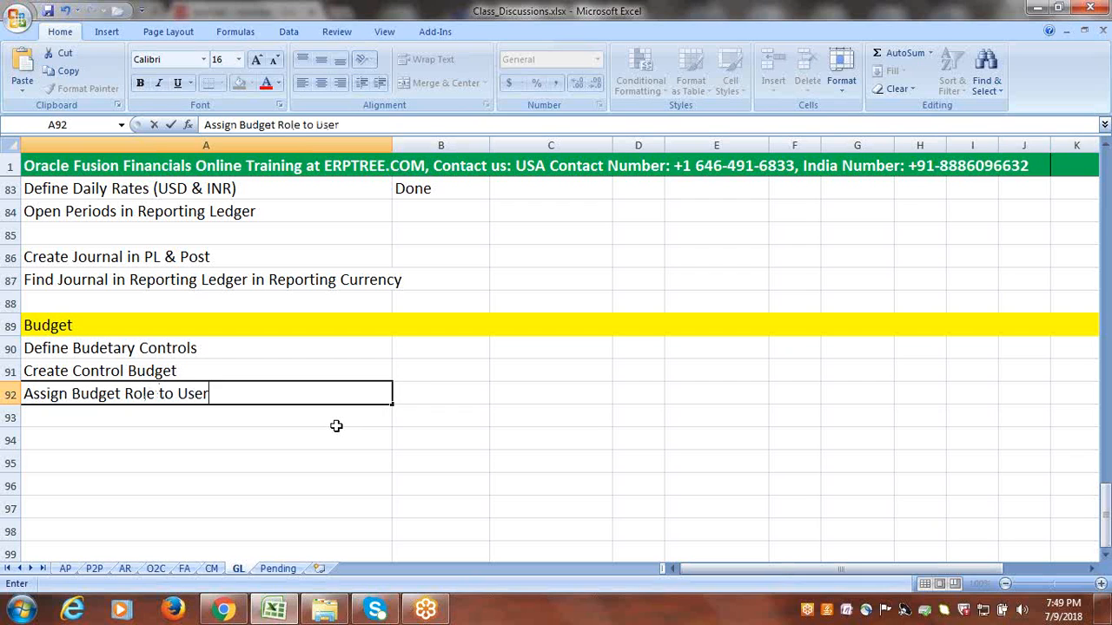
key(Return)
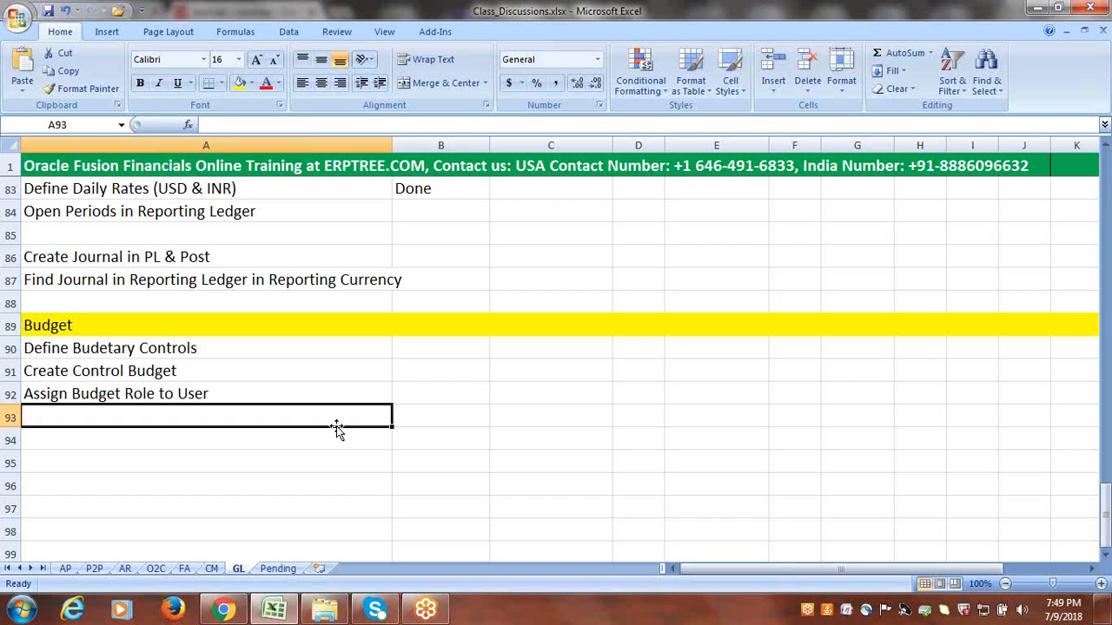
text(P)
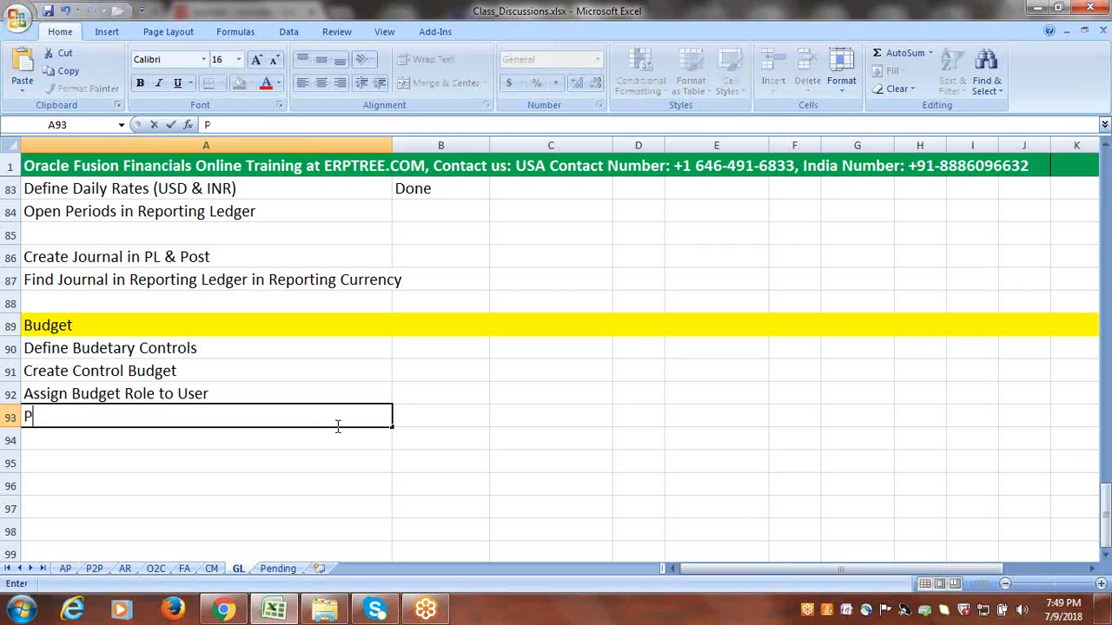
text(rovide )
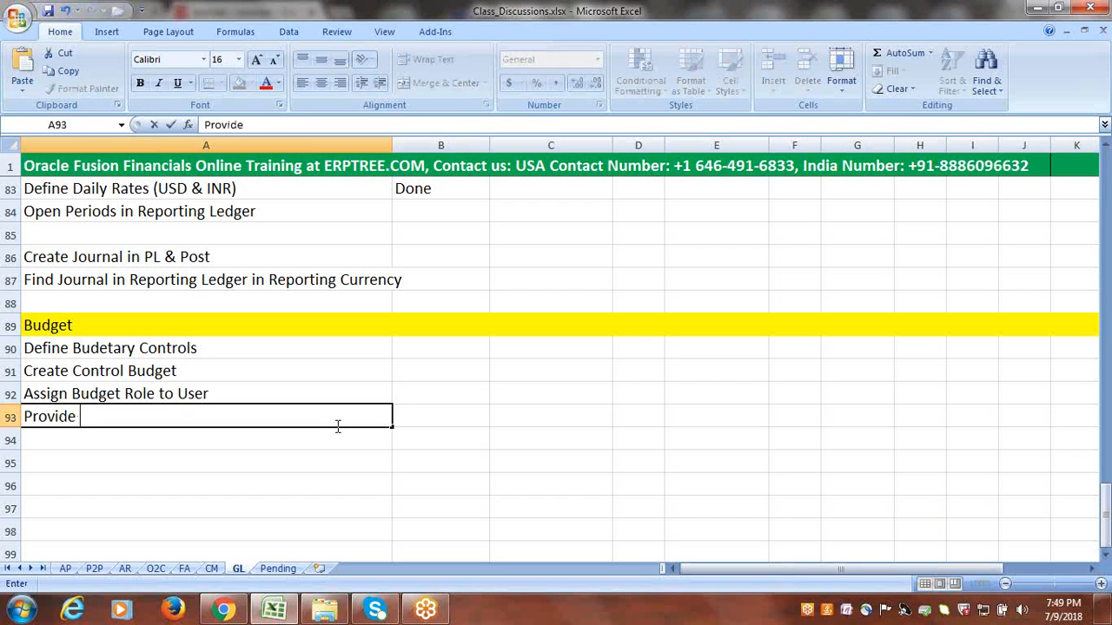
text(Data Ac)
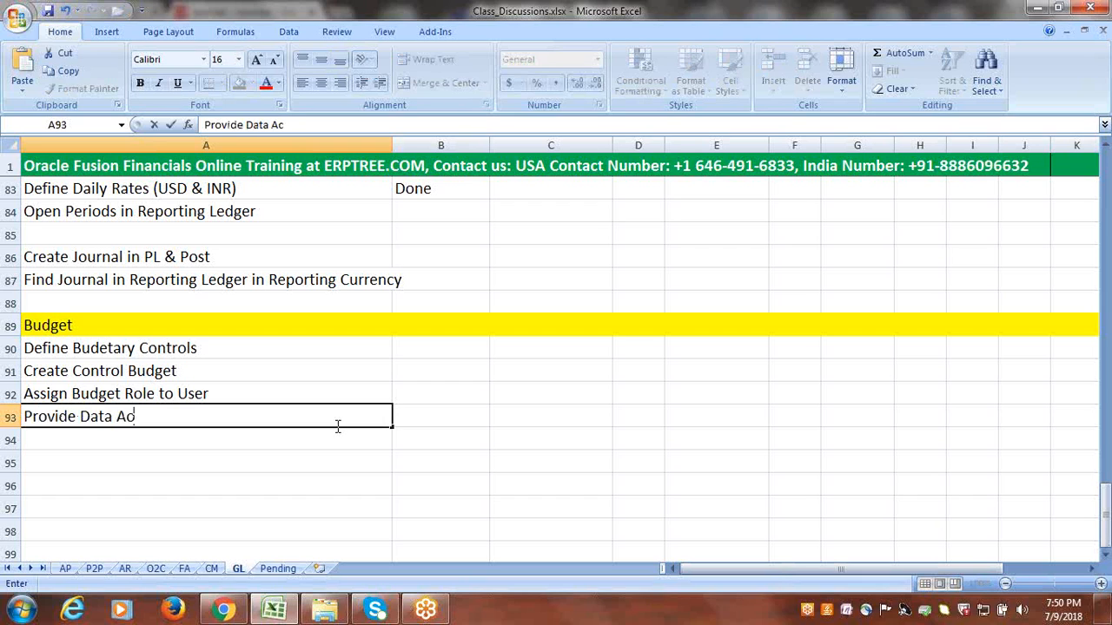
text(cess (Budge)
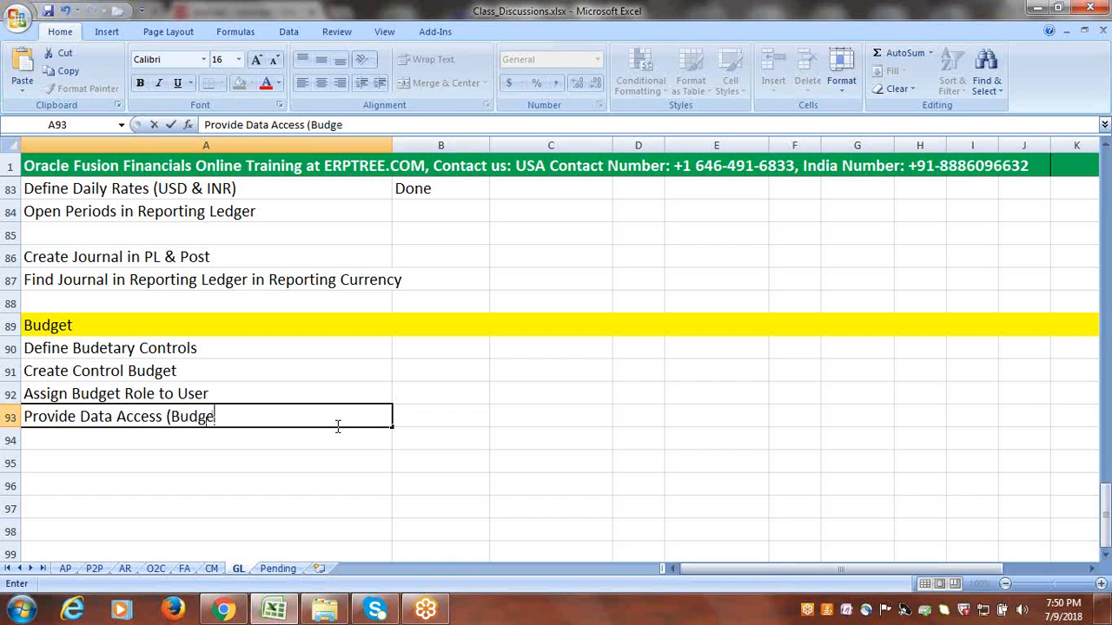
text(t) to User)
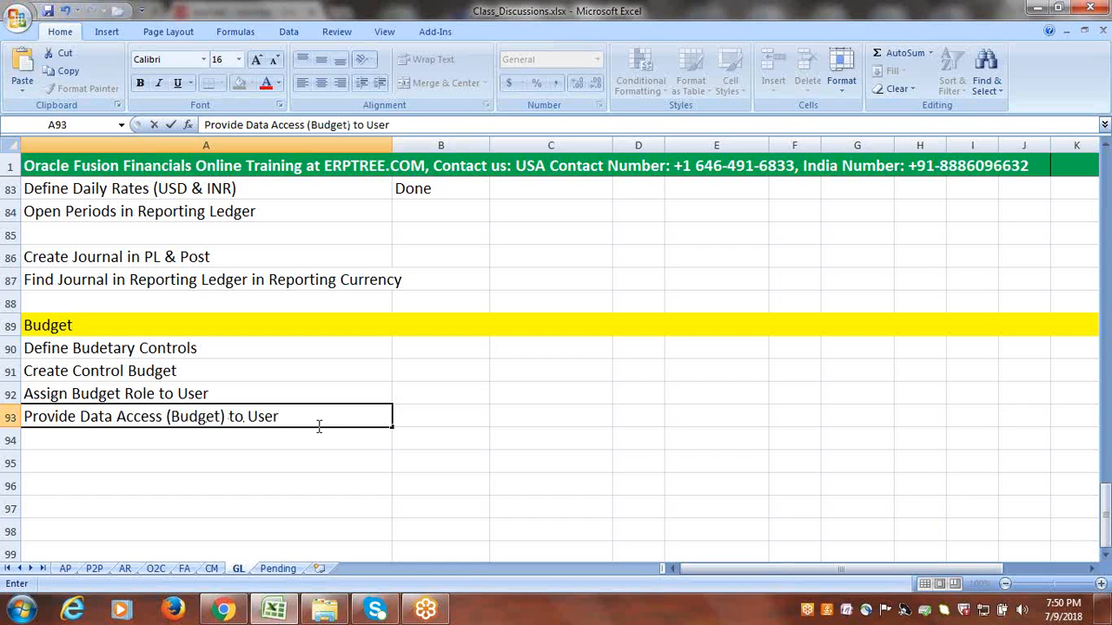
click(203, 437)
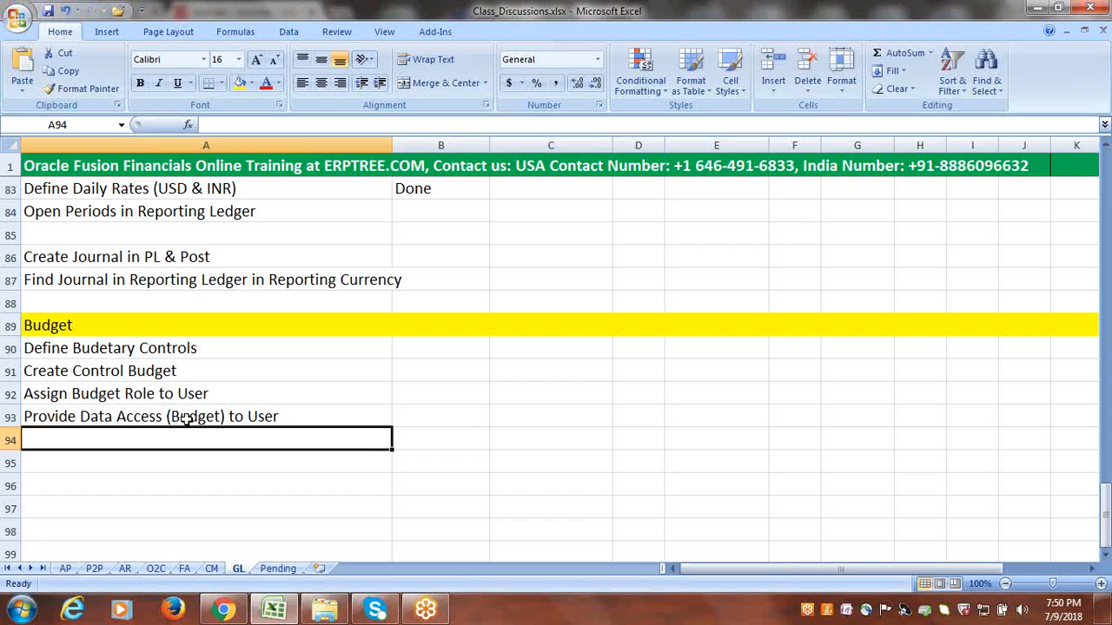
Step: Add Run LDAP Job, Open Budget Periods and Prepare Budget Data below the previous steps
click(175, 392)
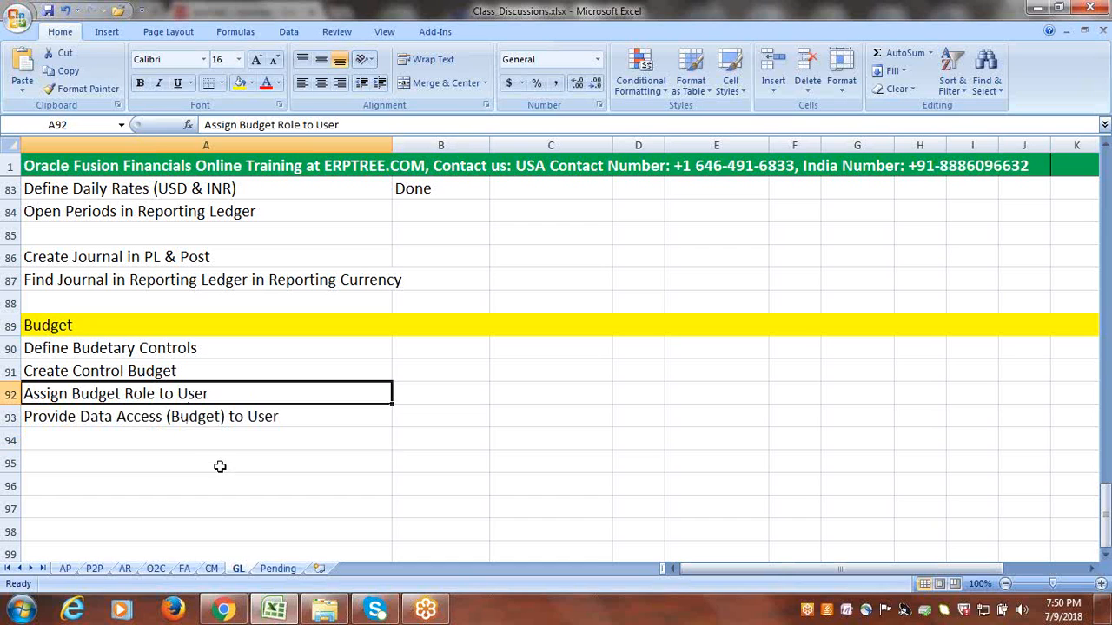
click(96, 442)
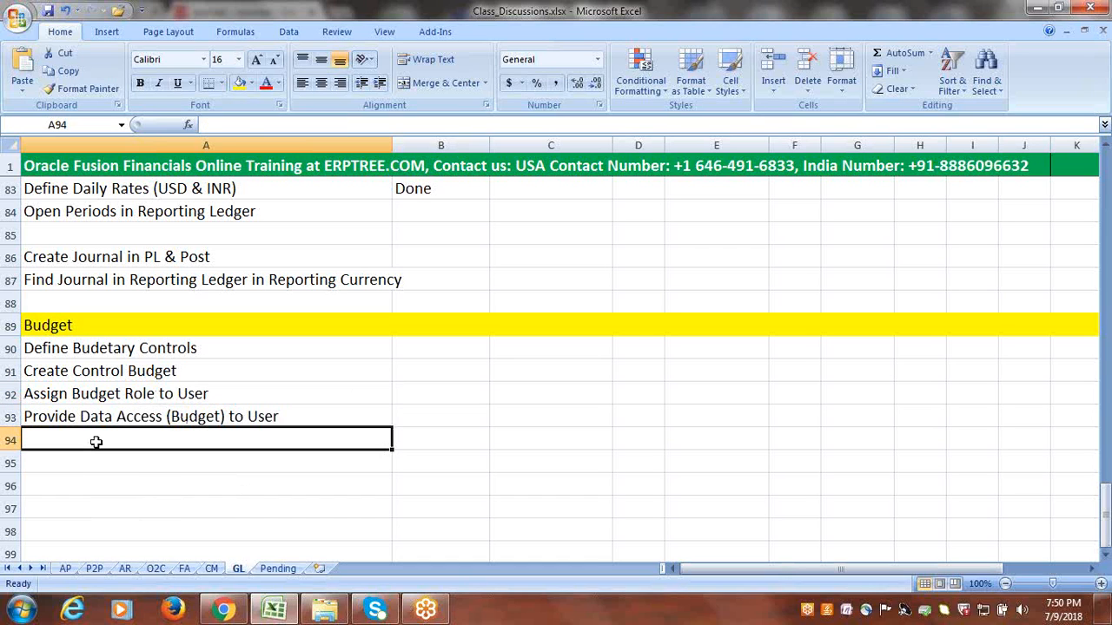
text(Run)
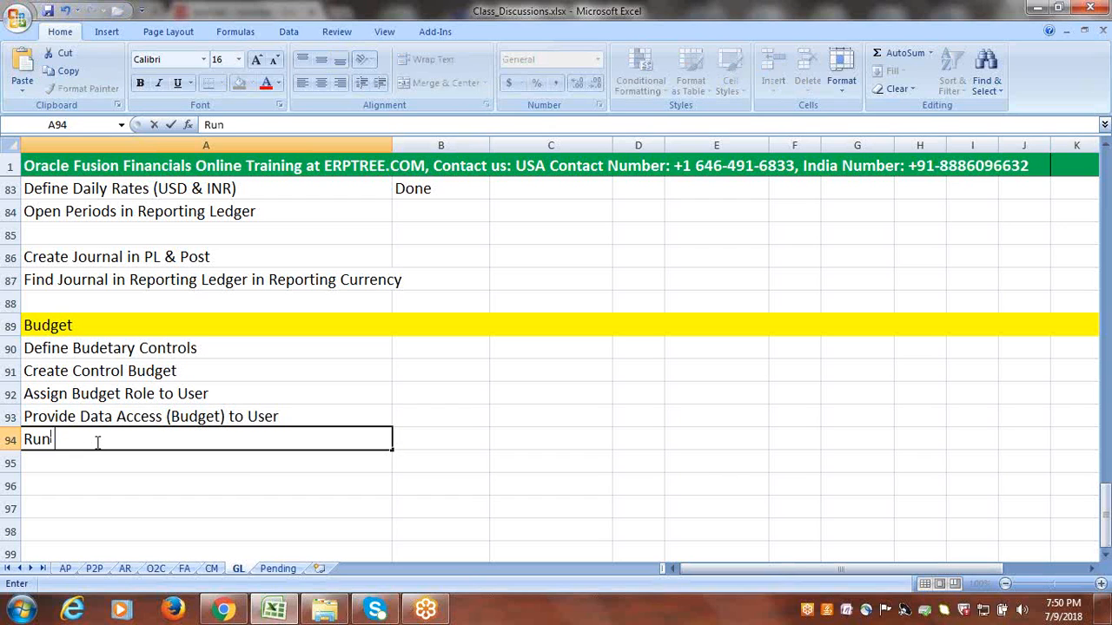
text( LDAP Job)
key(Return)
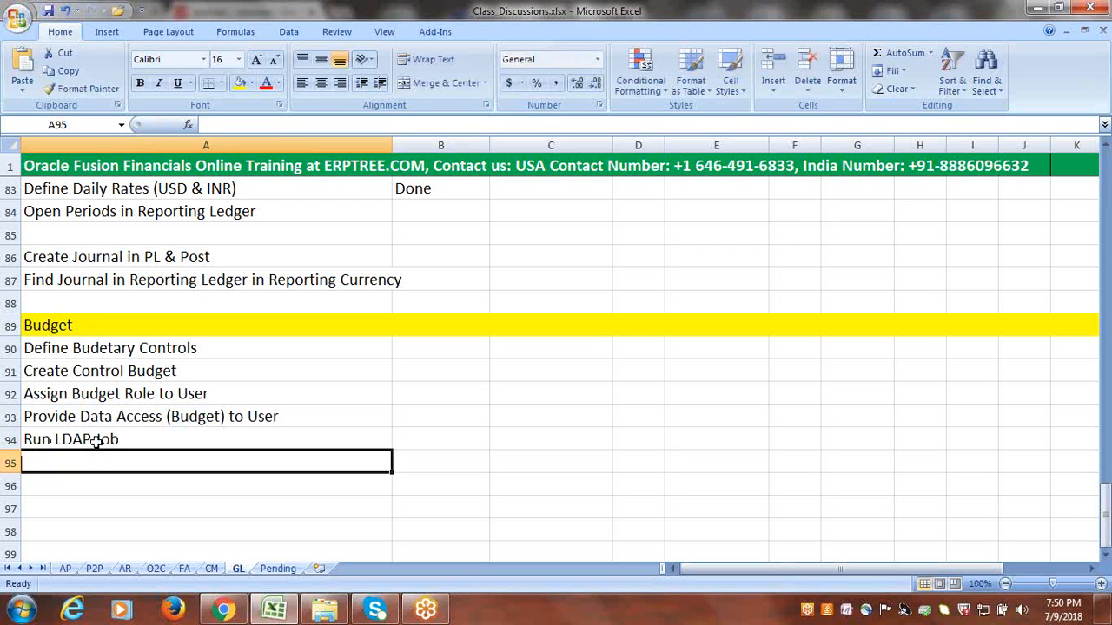
text(O)
text(Budget Periods)
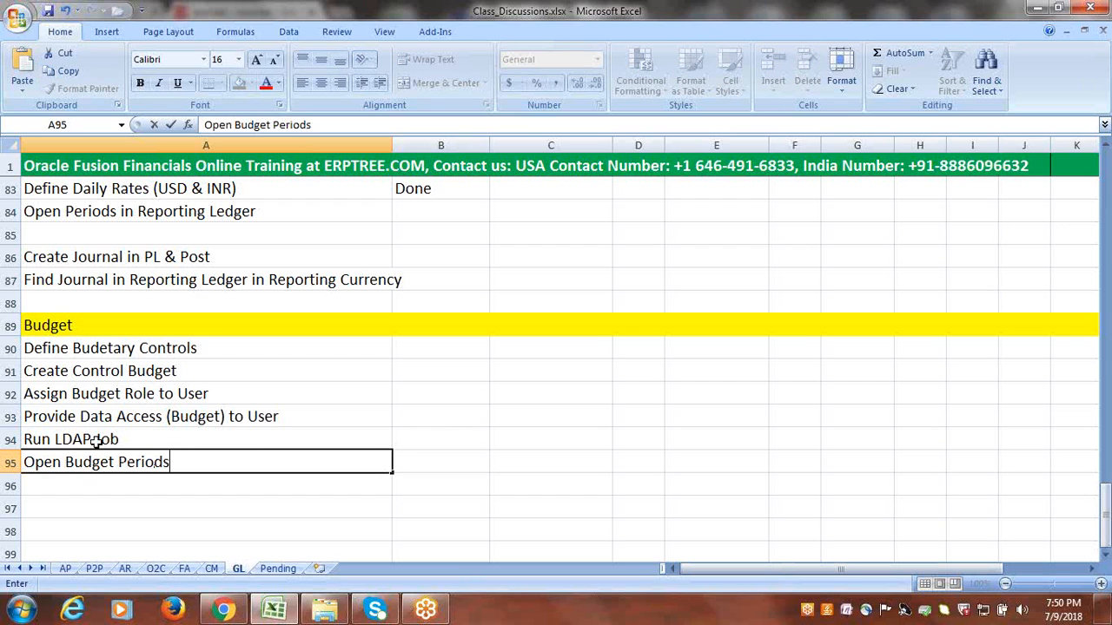
key(Return)
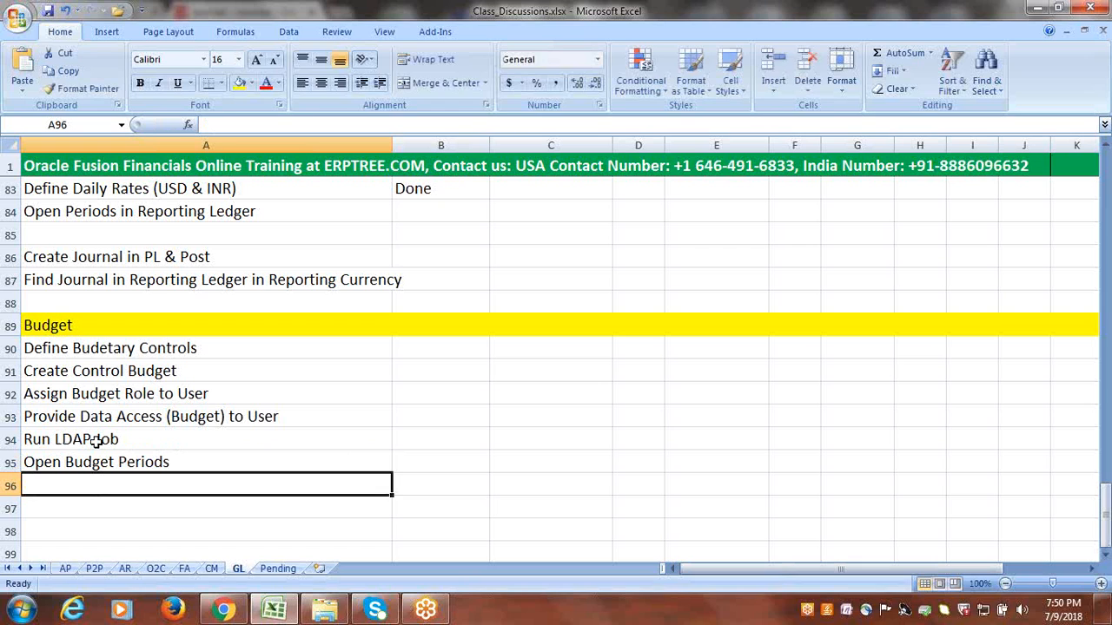
text(Prepare Budget Data)
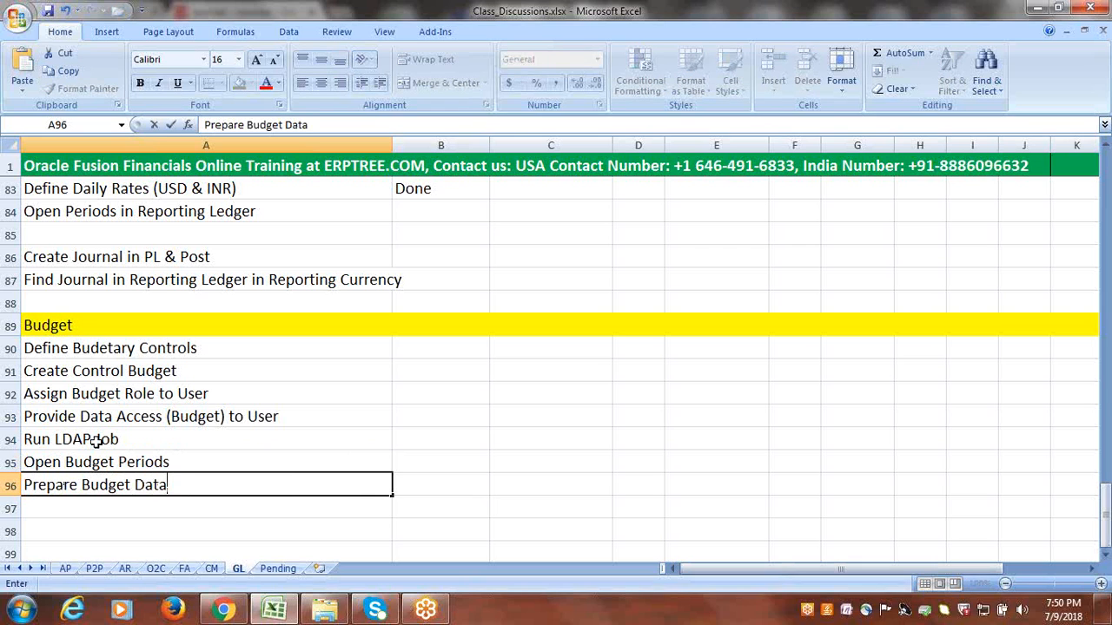
key(ctrl+Return)
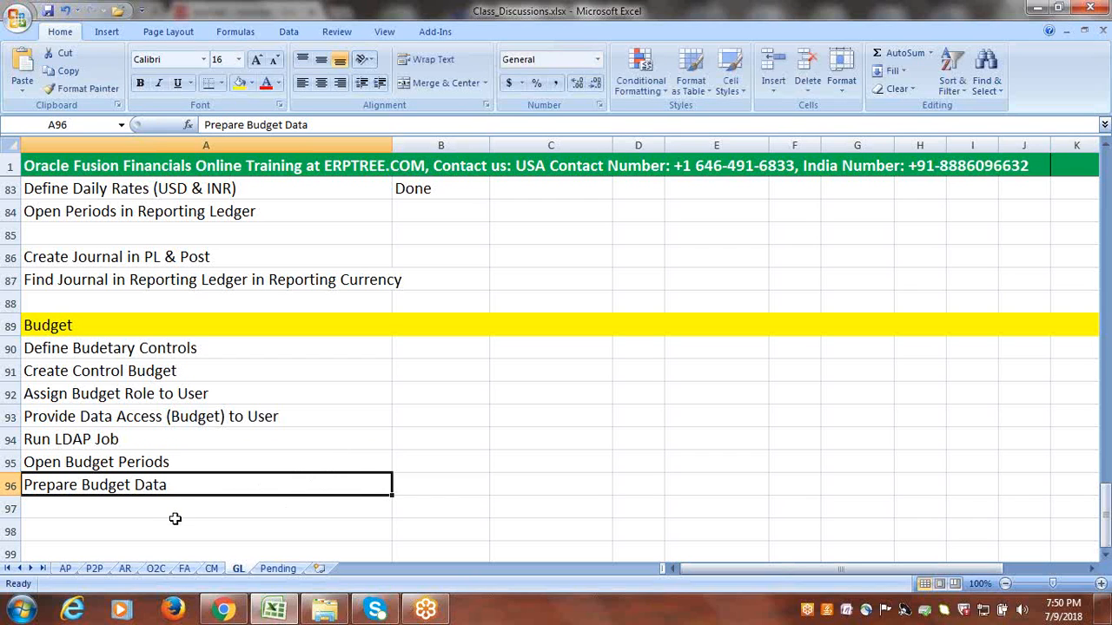
Step: Add a 'Create Journal & Test' row below the budget list and save the workbook
click(97, 345)
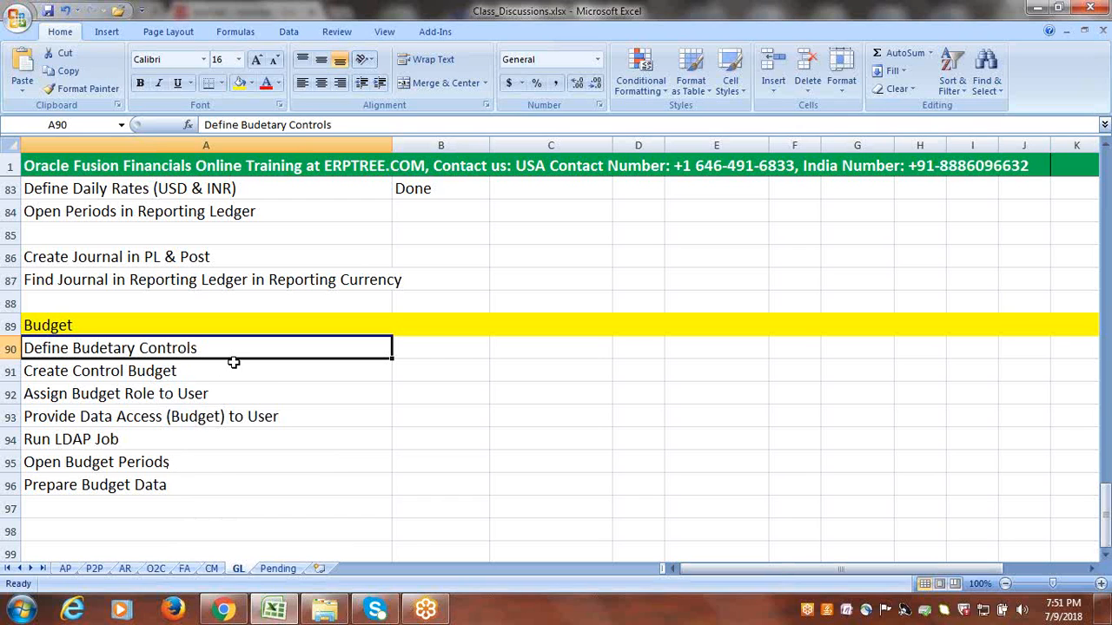
scroll(217, 473, down, 1)
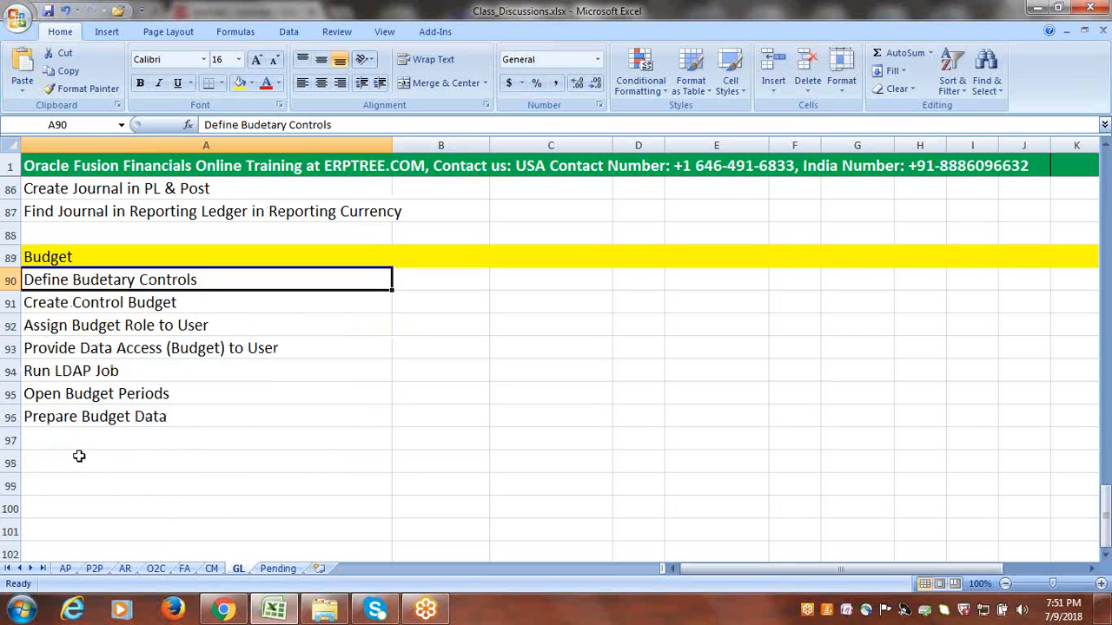
click(79, 456)
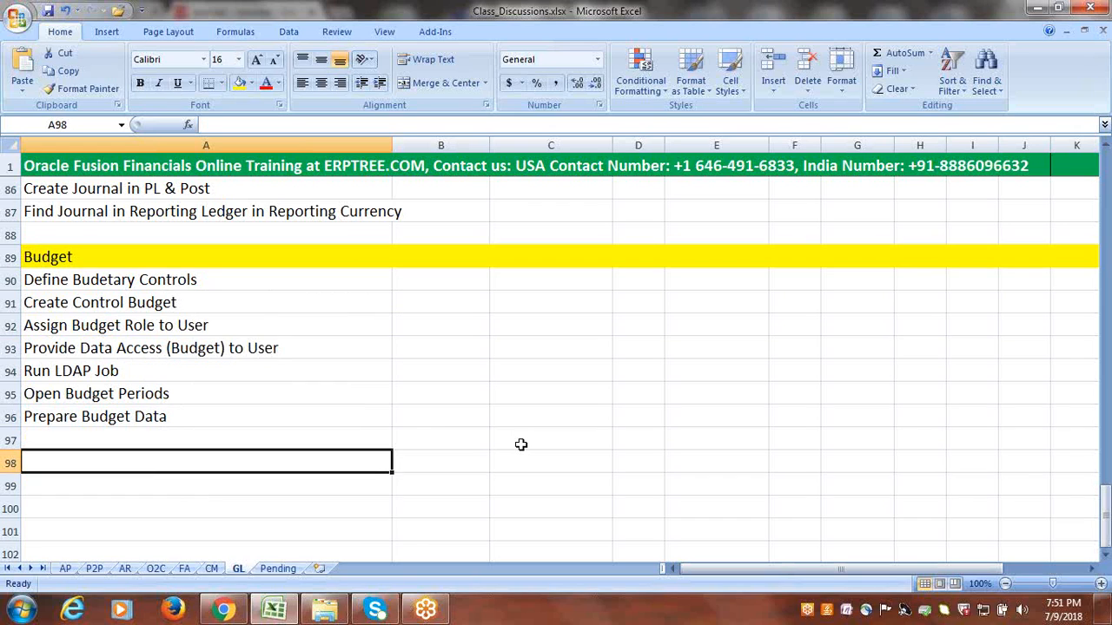
text(Creat)
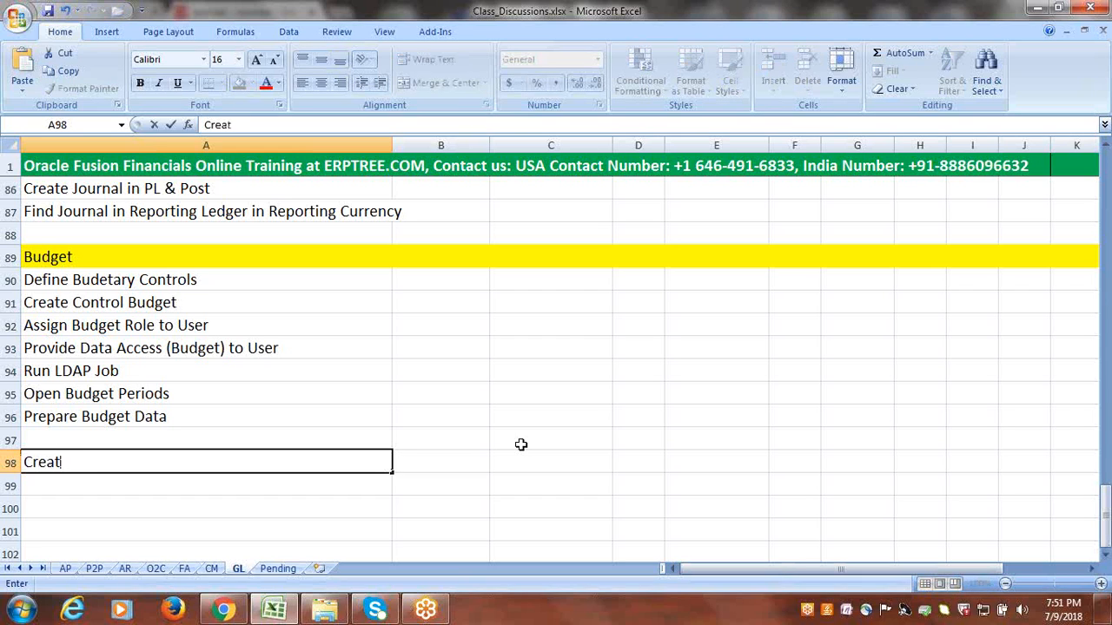
text(e Journal &)
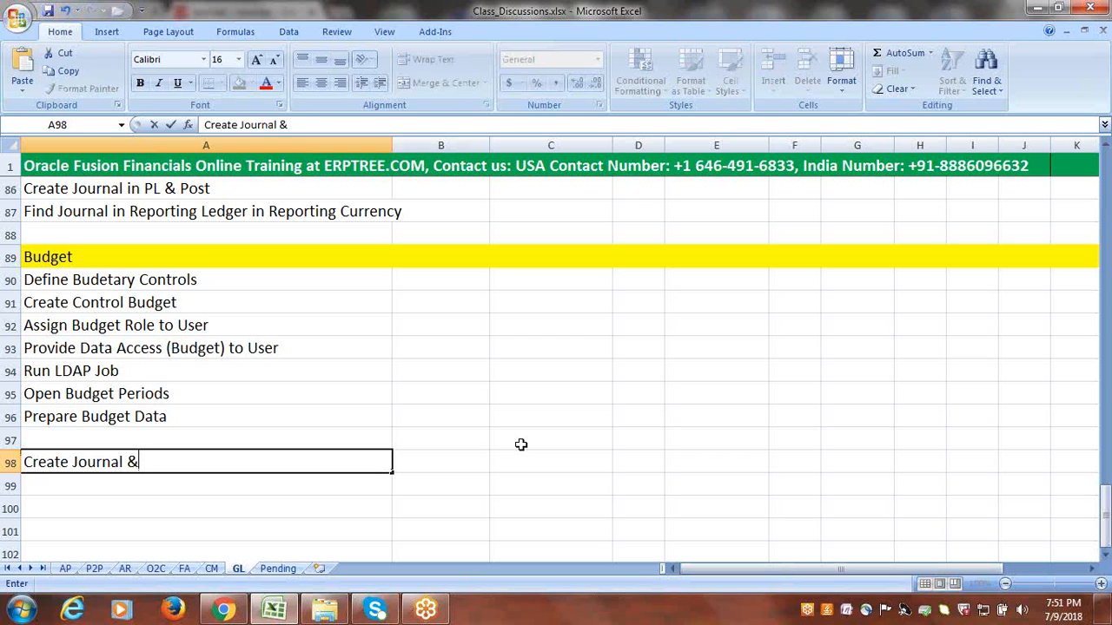
text( Tes)
key(ctrl+s)
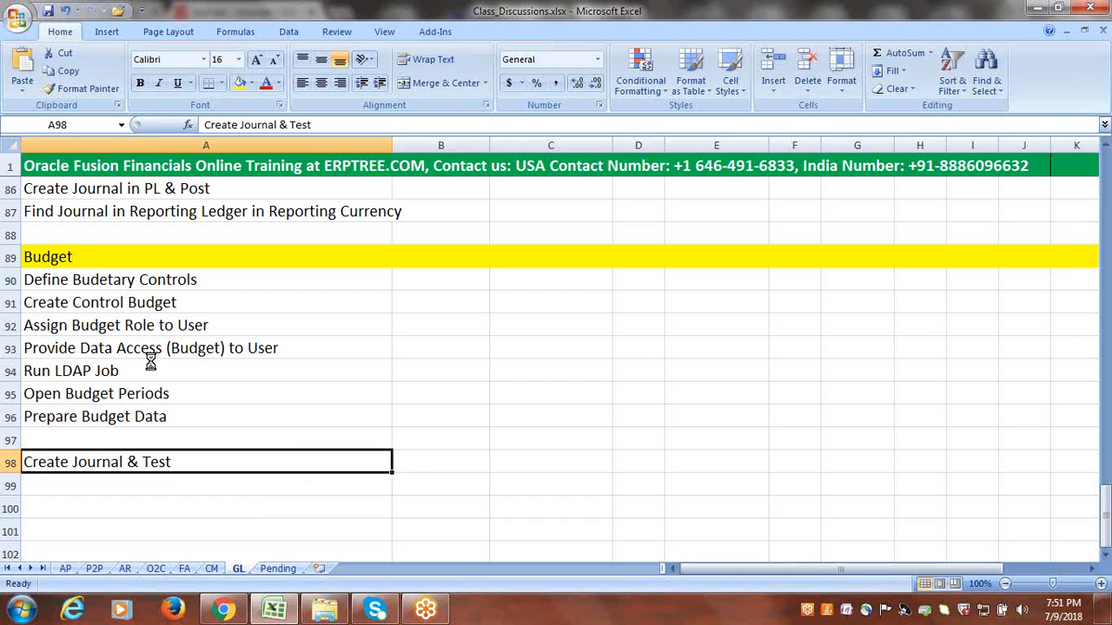
Step: Select the 'Budetary Controls' text in A90, then switch back to the Oracle Journals page
click(102, 276)
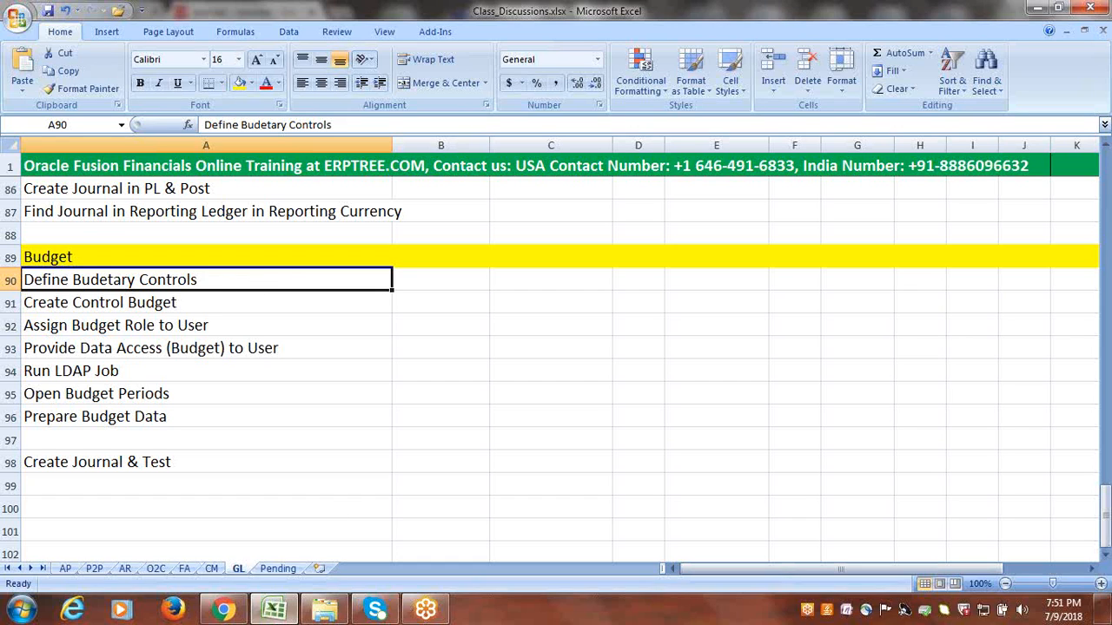
mouse_move(223, 612)
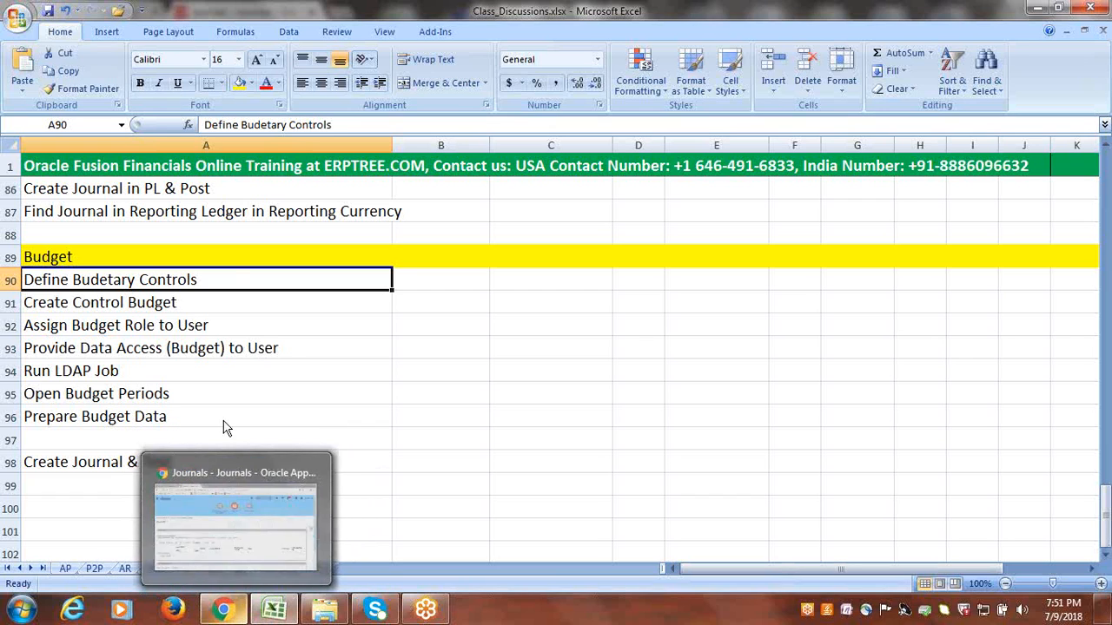
double_click(228, 280)
key(shift+Left)
key(shift+Left)
key(shift+Left)
key(shift+Left)
key(shift+Left)
key(shift+Left)
key(shift+Left)
key(shift+Left)
key(shift+Left)
key(shift+Left)
key(shift+Left)
key(shift+Left)
key(shift+Left)
key(shift+Left)
key(shift+Left)
key(shift+Left)
key(shift+Left)
key(ctrl+c)
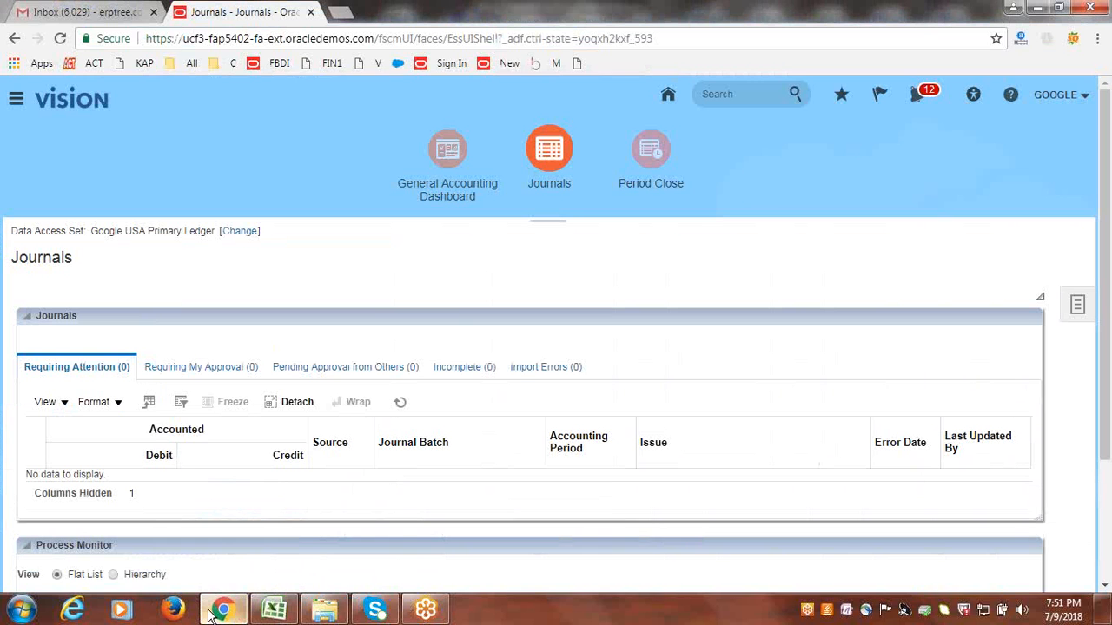
click(223, 610)
click(1072, 103)
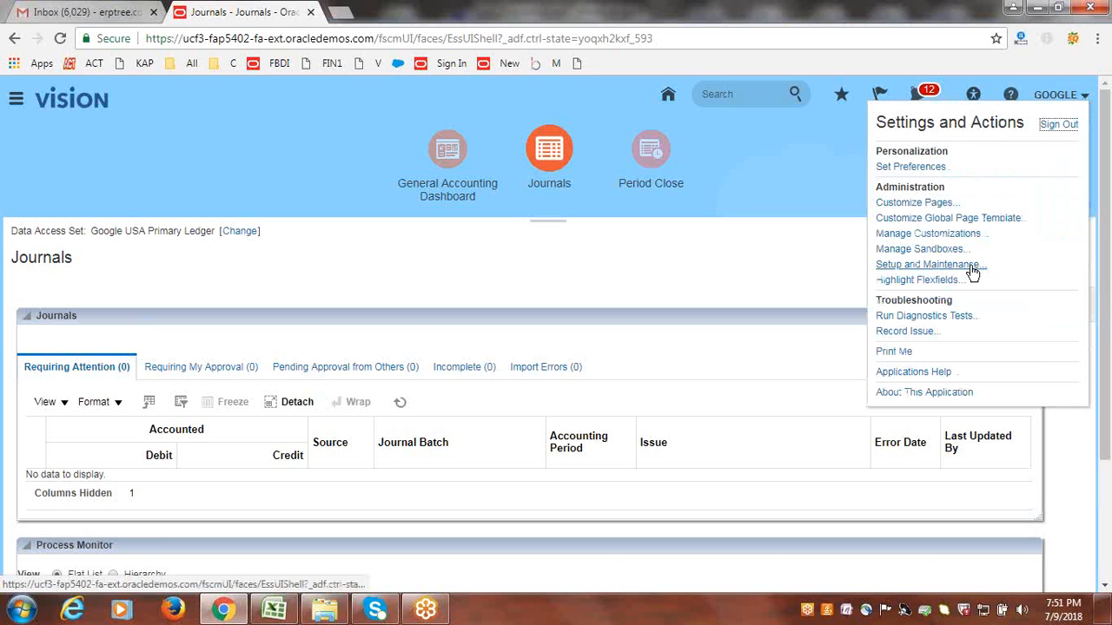
Step: From Setup and Maintenance, open the Google Implementation Project overview showing its Financials folder
click(971, 265)
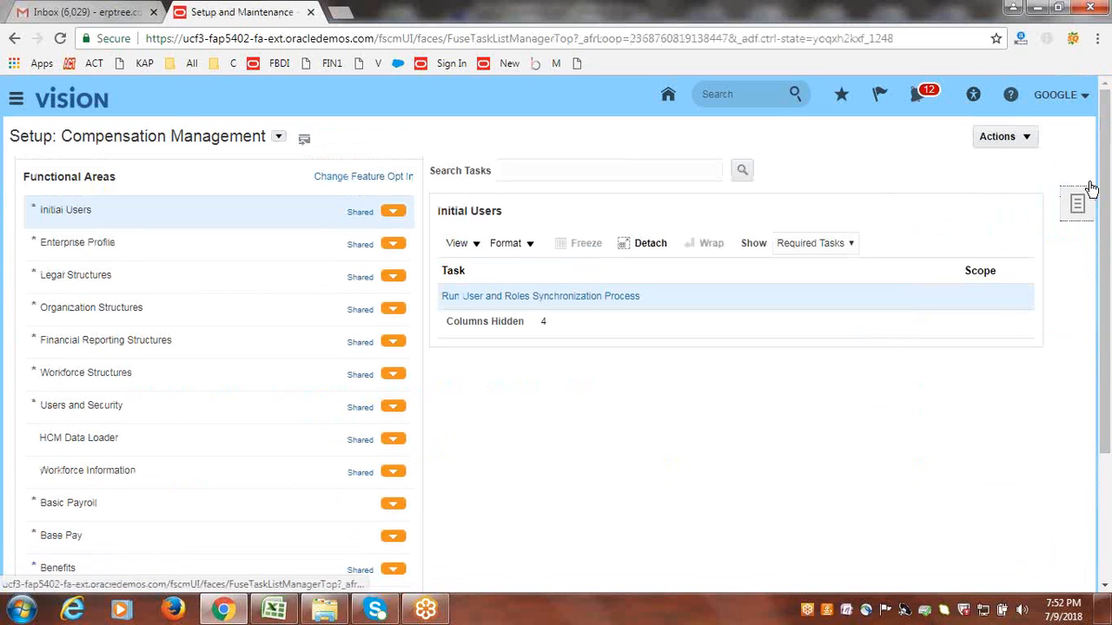
click(1075, 205)
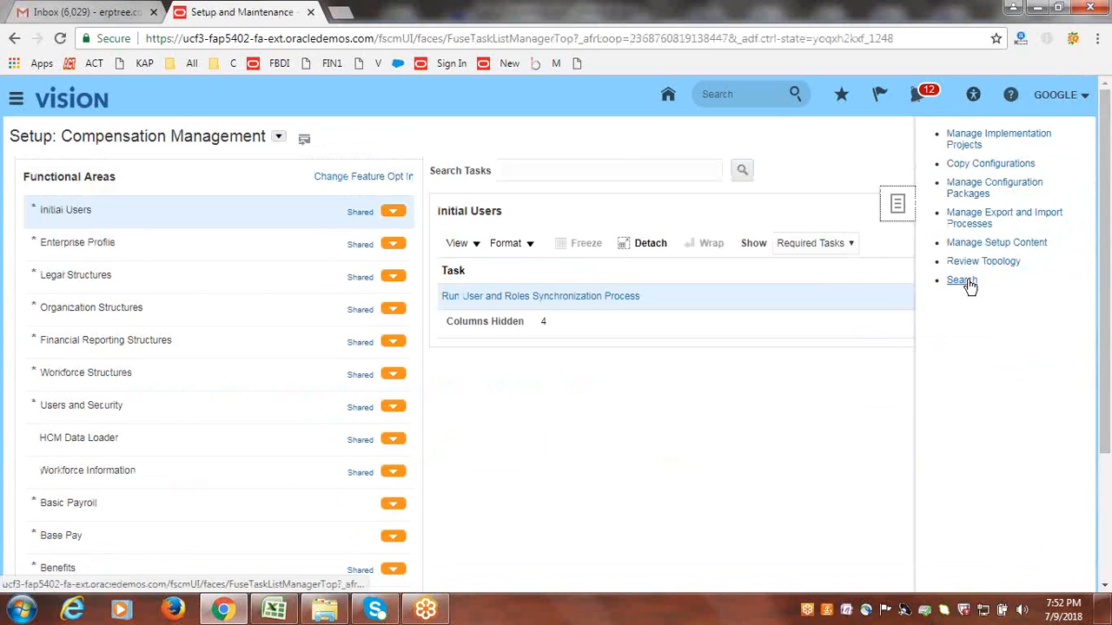
click(958, 133)
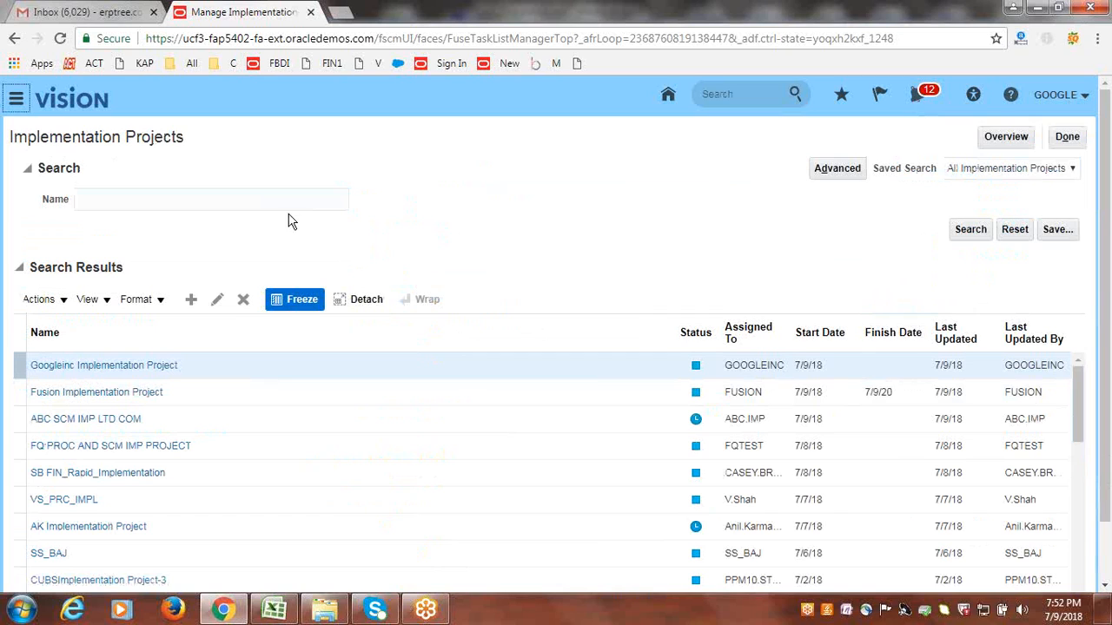
click(1007, 139)
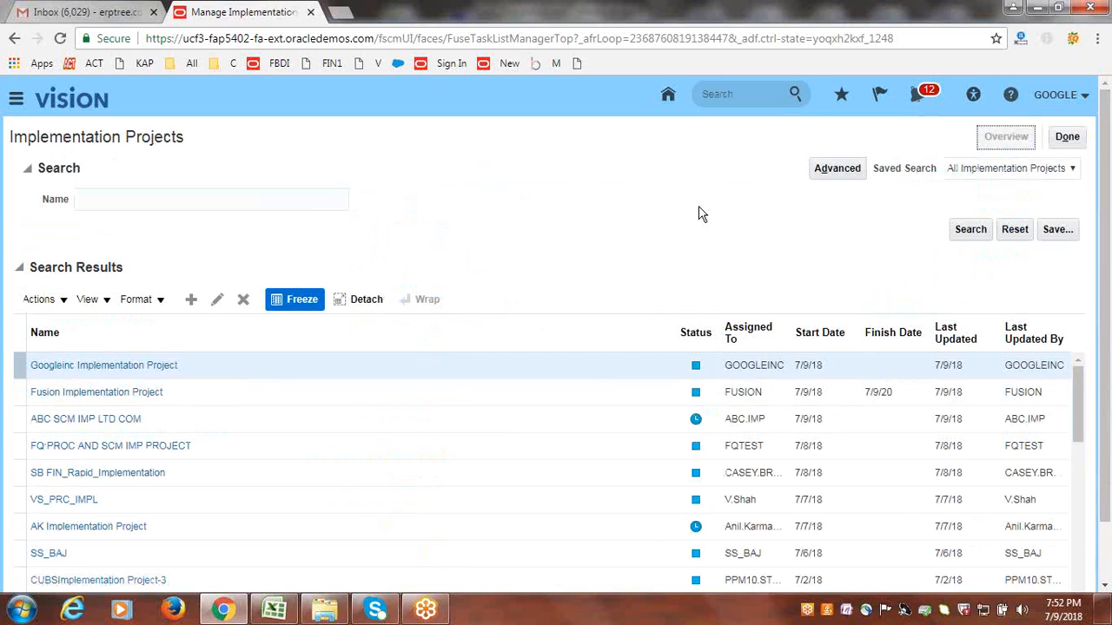
click(148, 278)
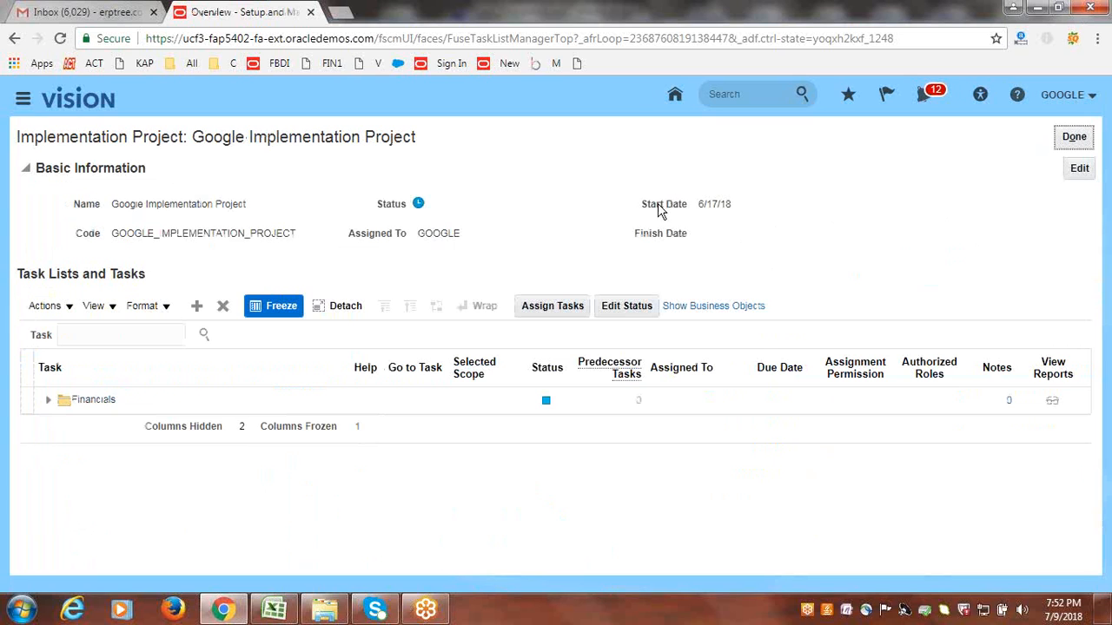
Step: Search the project tasks for 'Budgetary Controls', correcting the misspelled pasted term
click(112, 335)
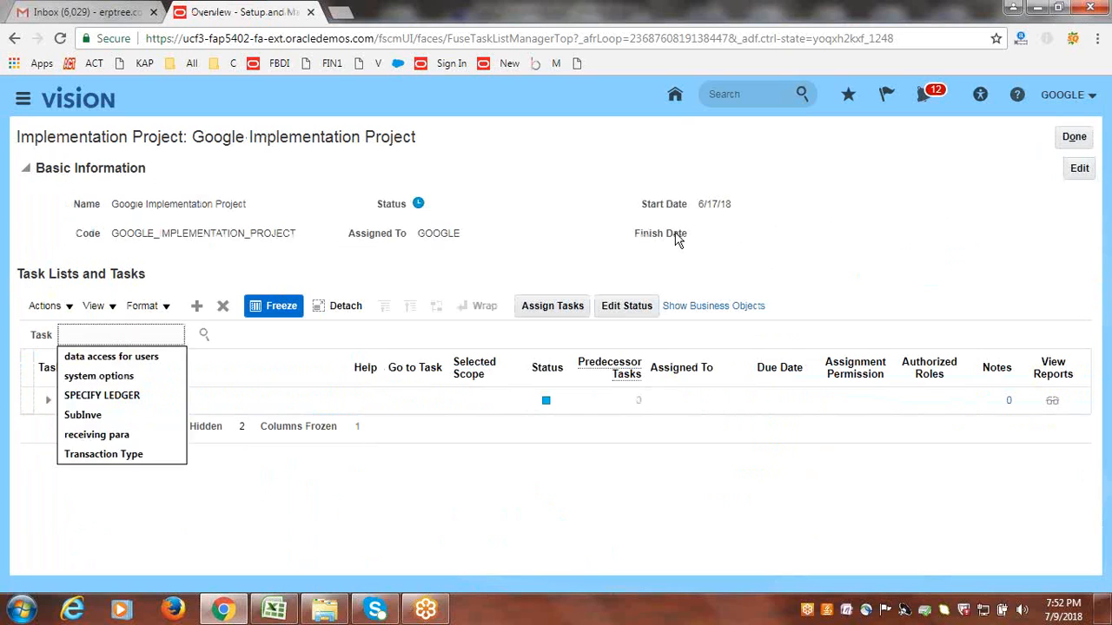
key(ctrl+v)
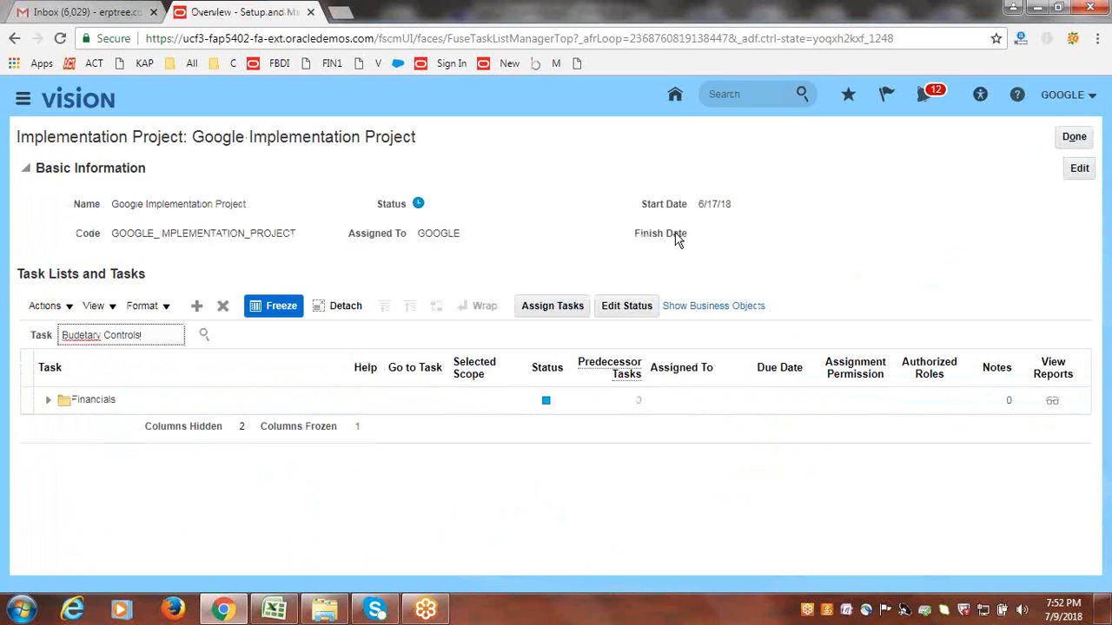
key(Return)
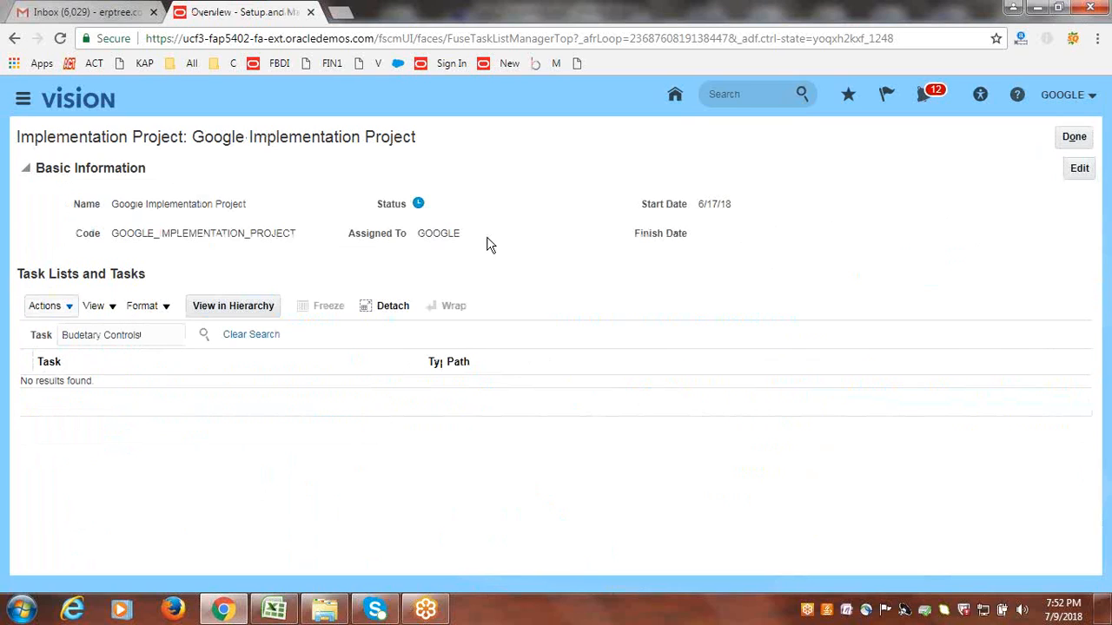
click(79, 334)
text(g)
click(204, 335)
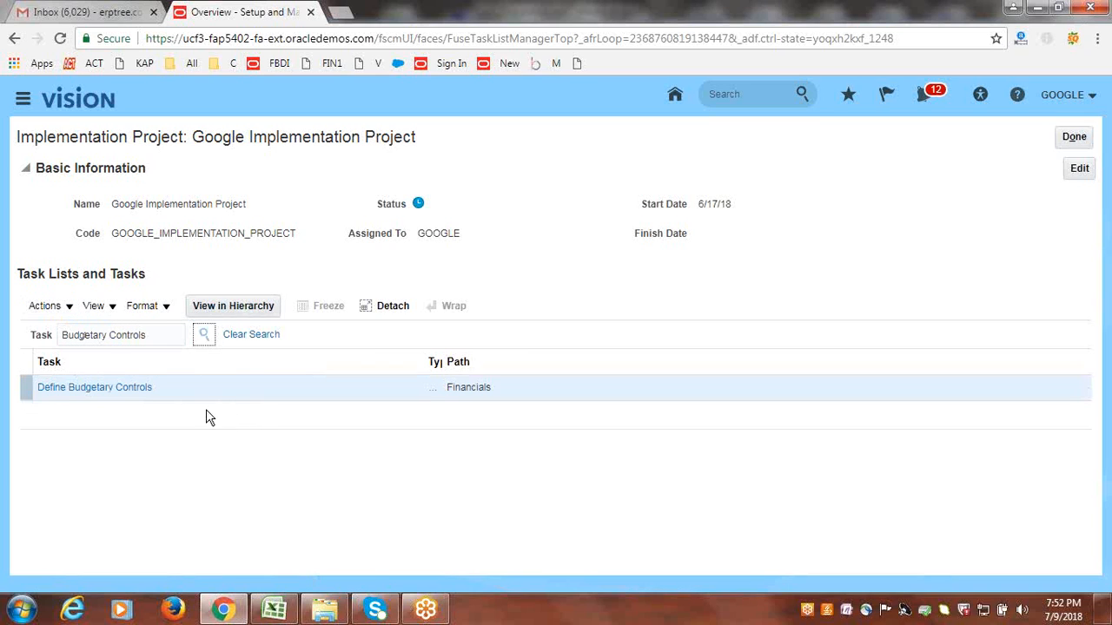
Step: Expand Define Budgetary Controls and launch the Manage Budgetary Control task
click(98, 392)
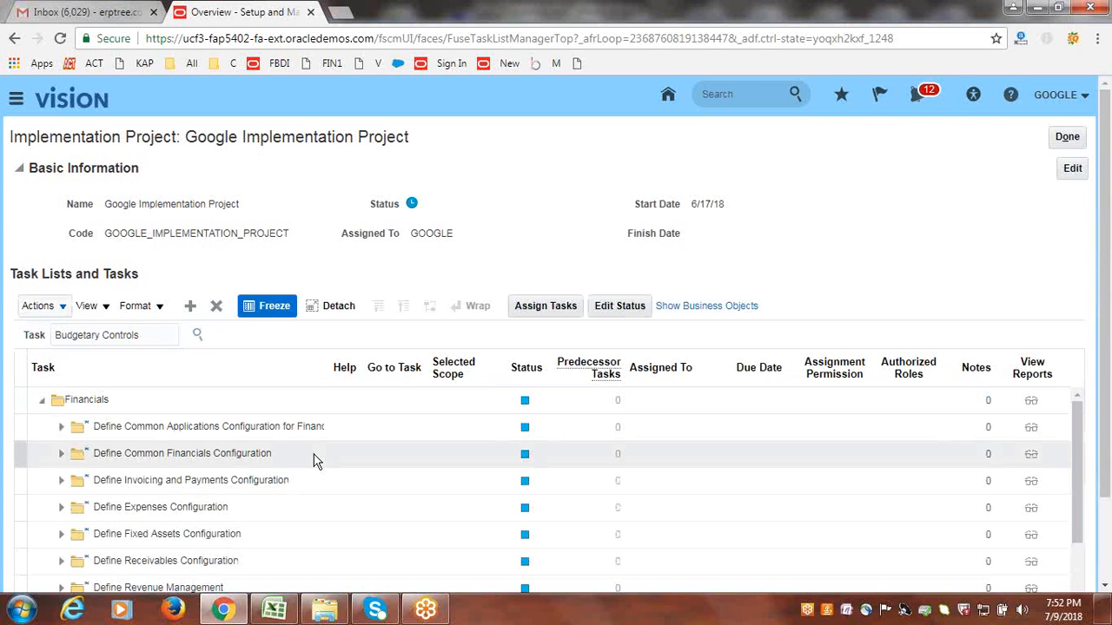
scroll(556, 265, down, 2)
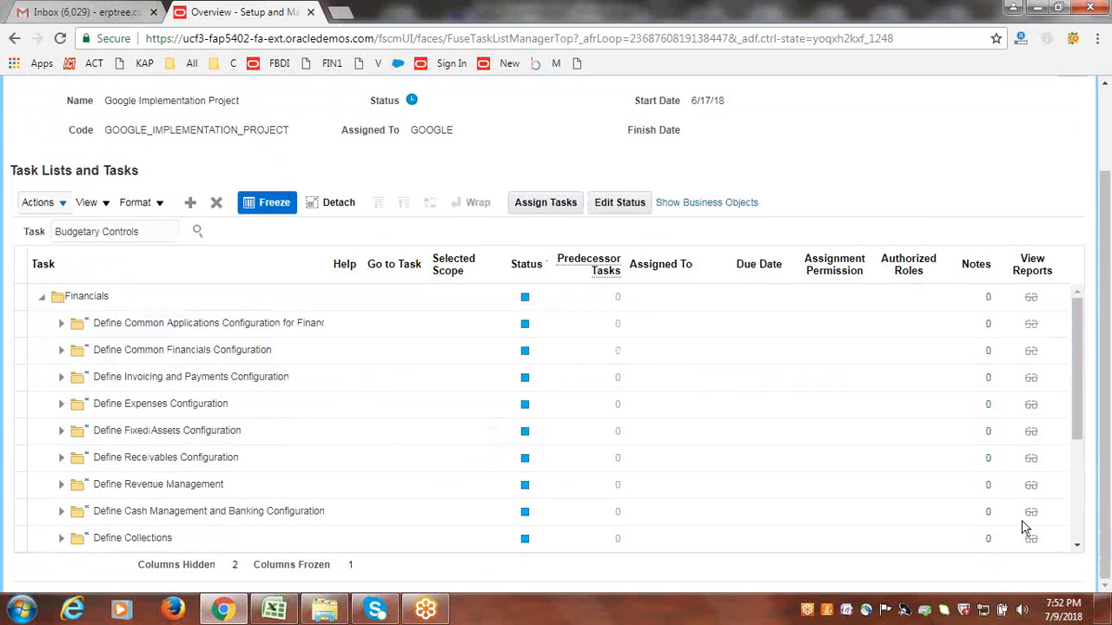
drag(1074, 399, 1088, 520)
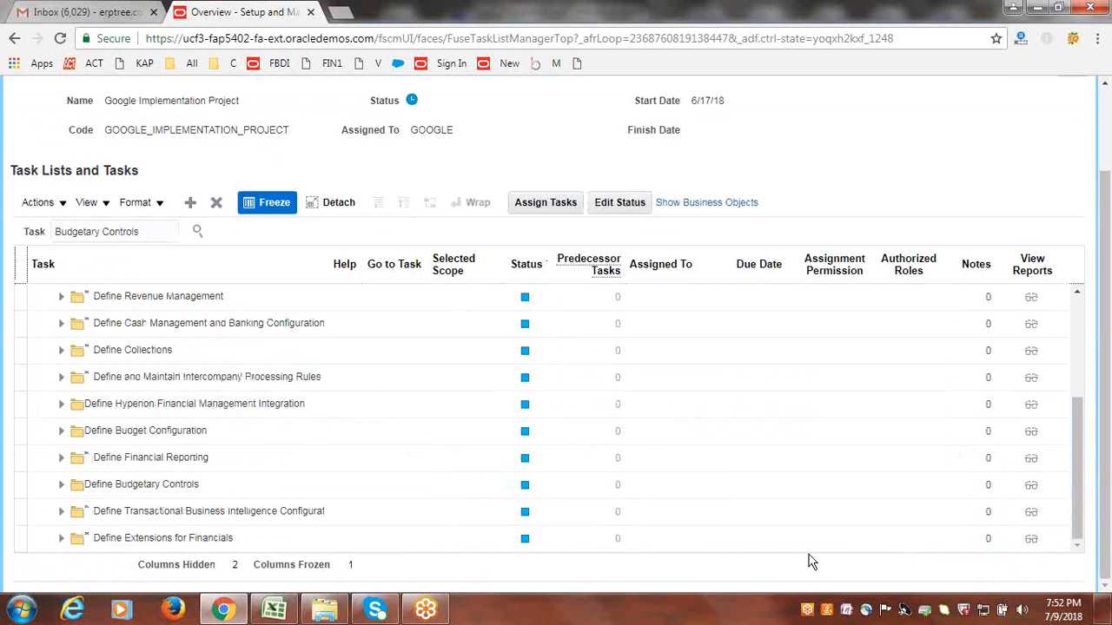
click(61, 486)
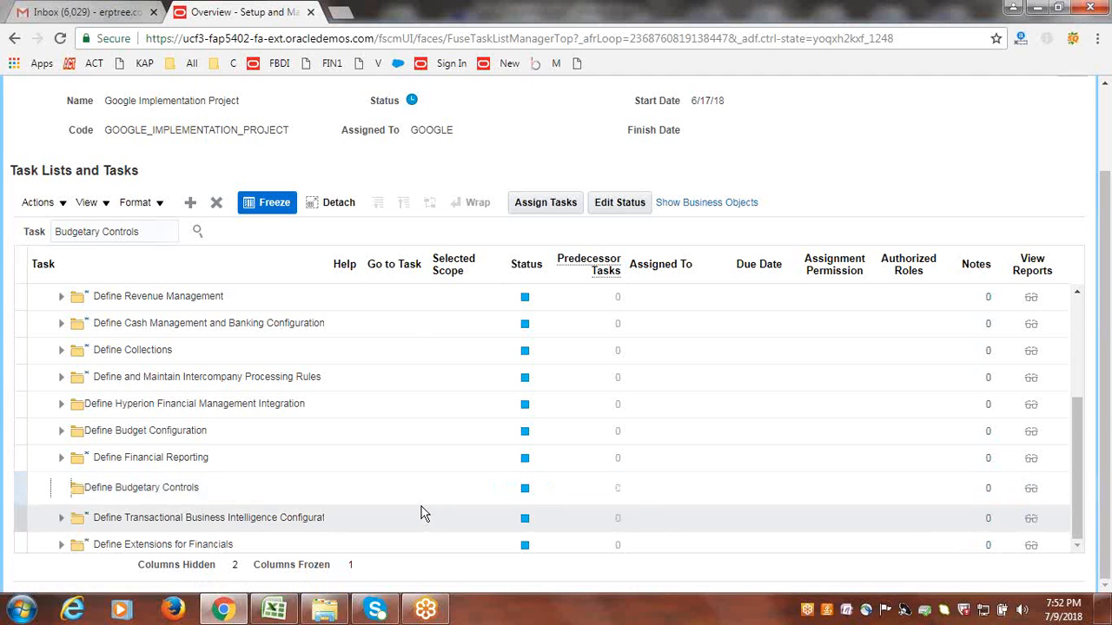
scroll(415, 428, down, 2)
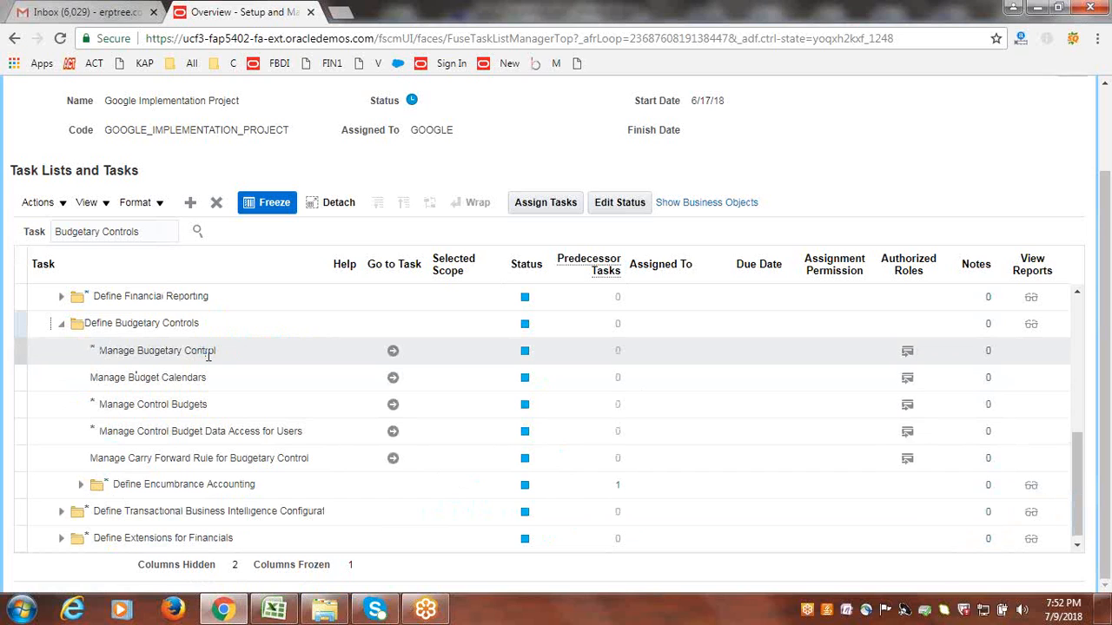
click(393, 354)
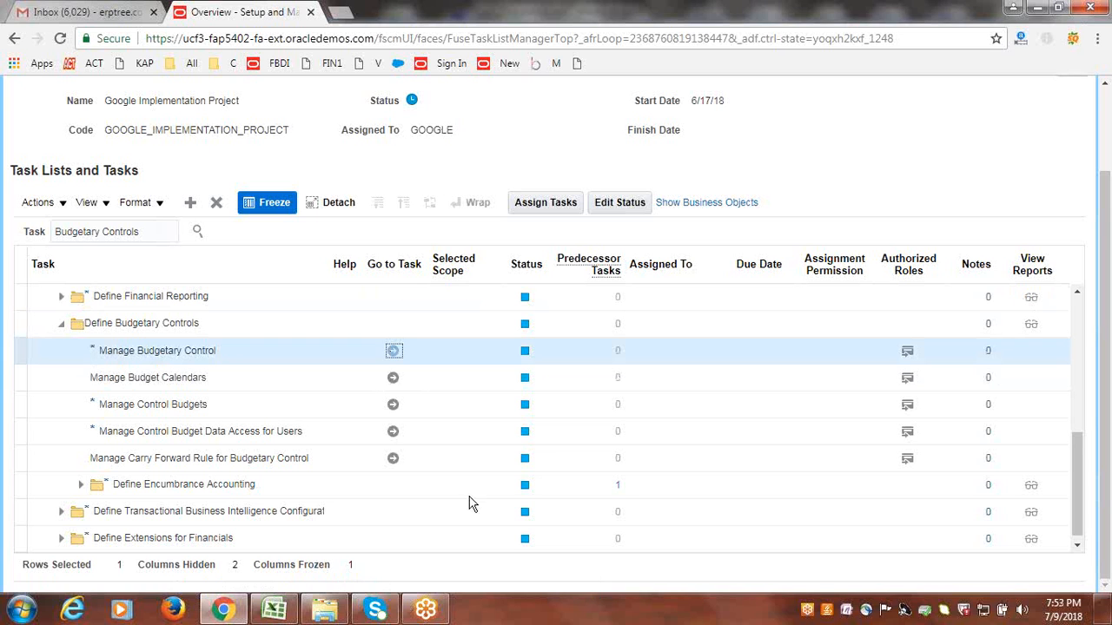
Step: Change cell A90 to 'Manage Budetary Controls', then return to the Oracle page
click(277, 615)
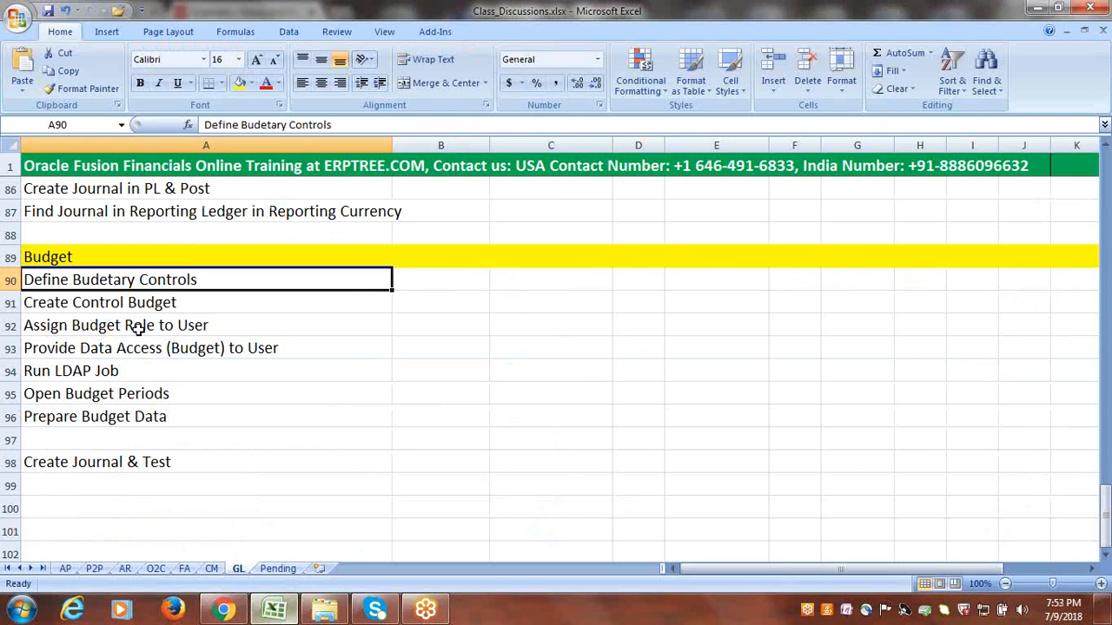
double_click(69, 279)
key(BackSpace)
key(BackSpace)
key(BackSpace)
key(BackSpace)
key(BackSpace)
key(BackSpace)
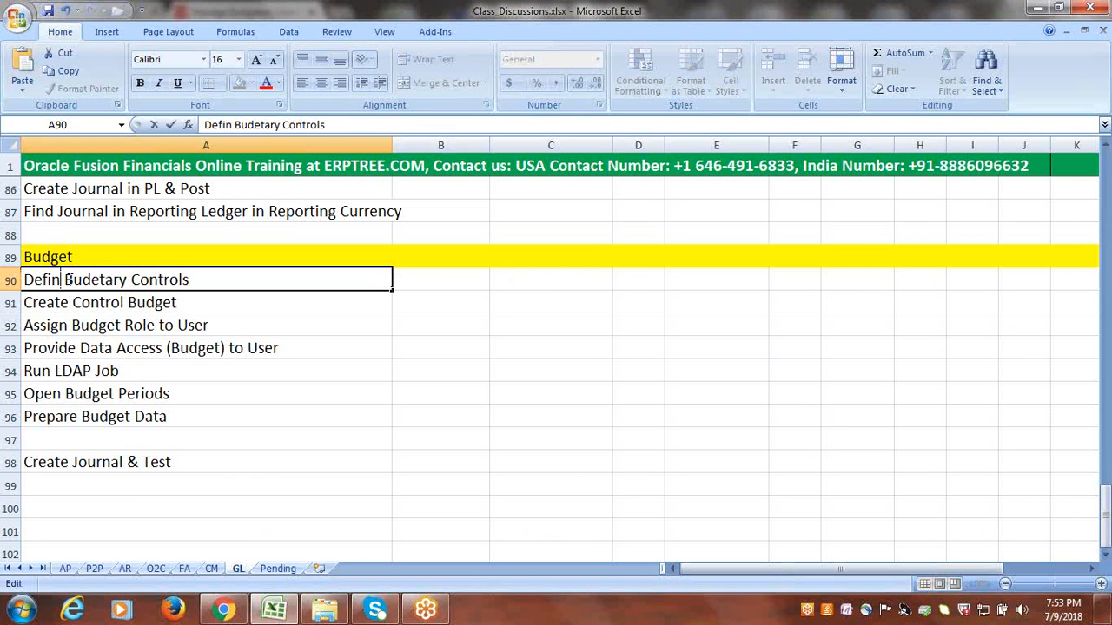
text(Manage)
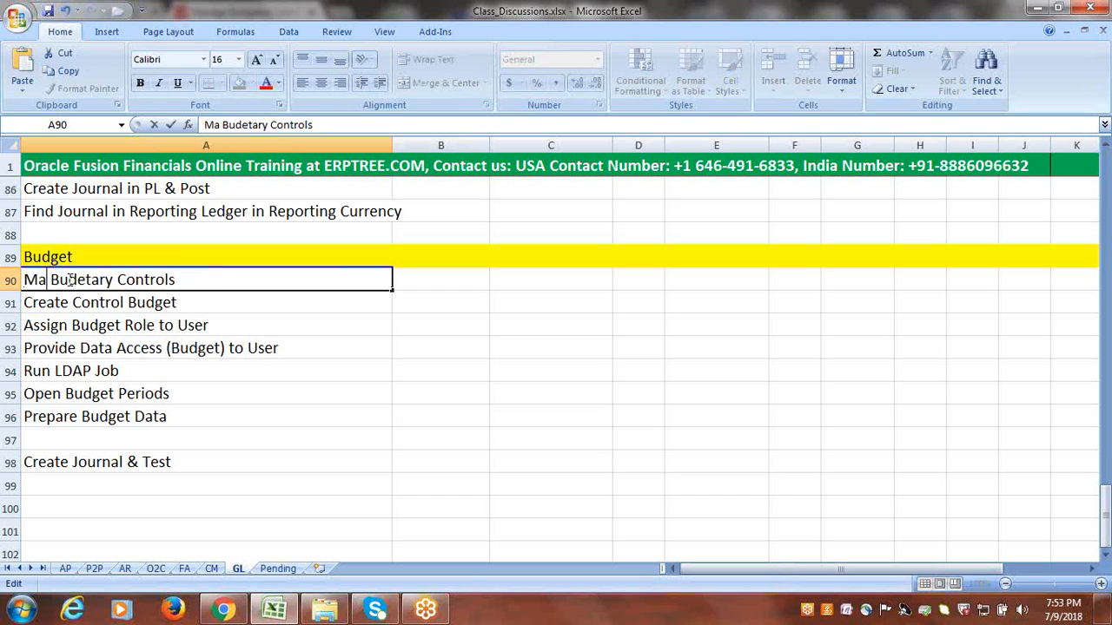
key(ctrl+Return)
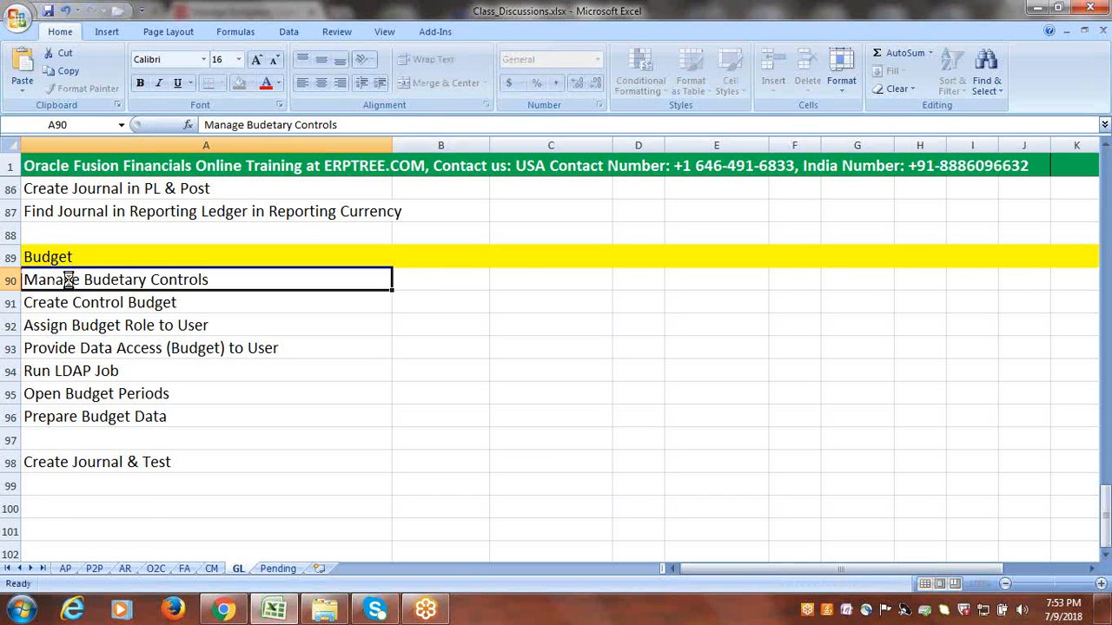
key(alt+Tab)
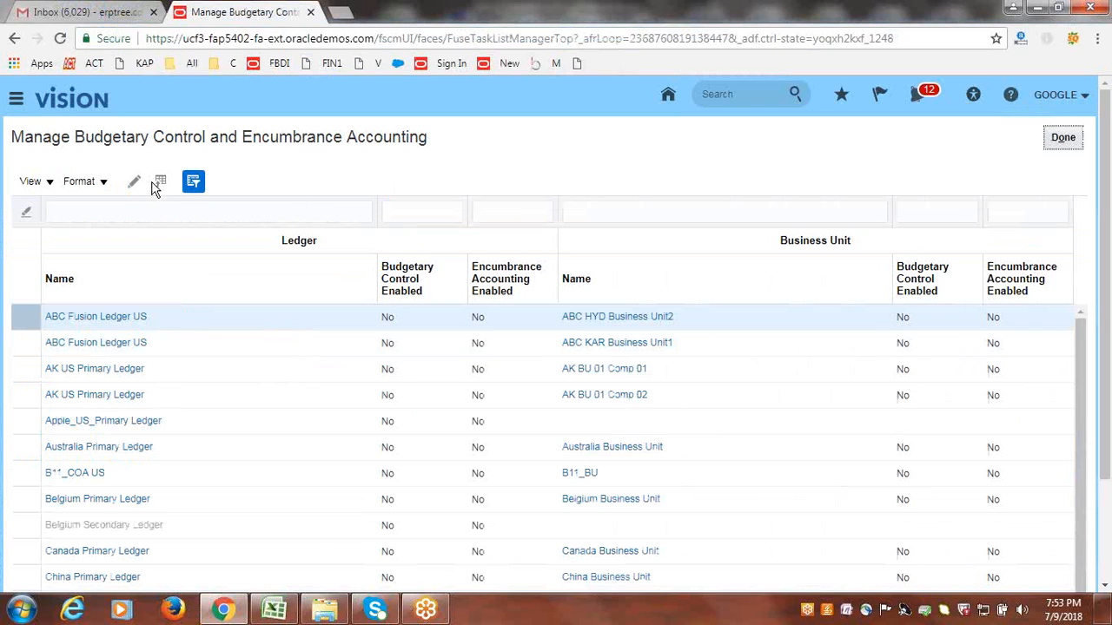
Step: Filter ledgers by 'Google' and enable budgetary control for all journal sources and categories on Google USA Primary Ledger
click(145, 218)
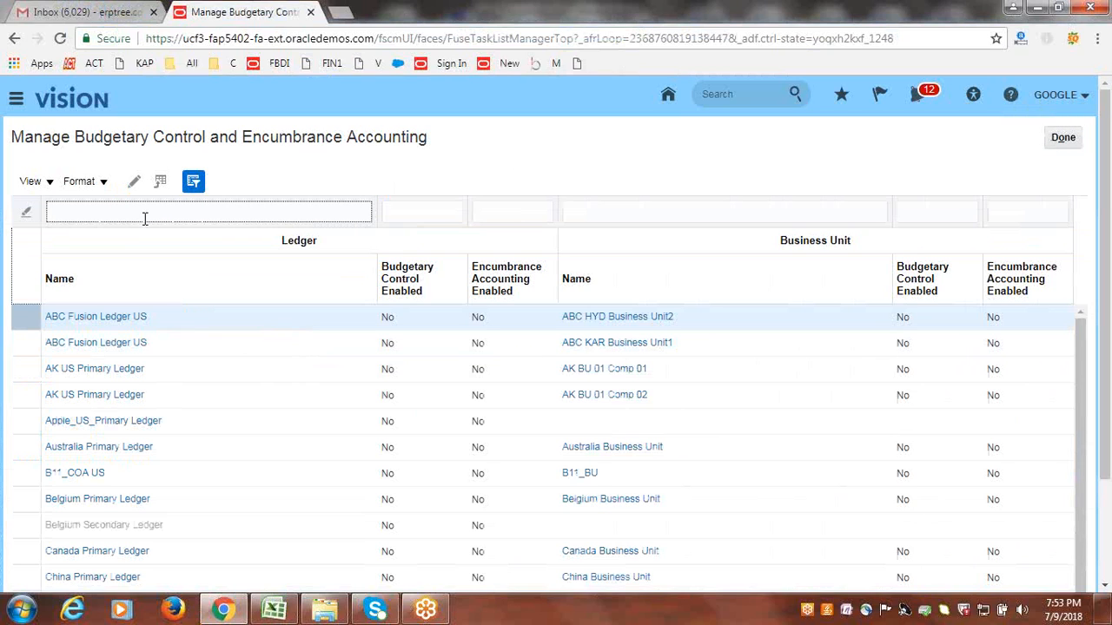
text(Google)
key(Return)
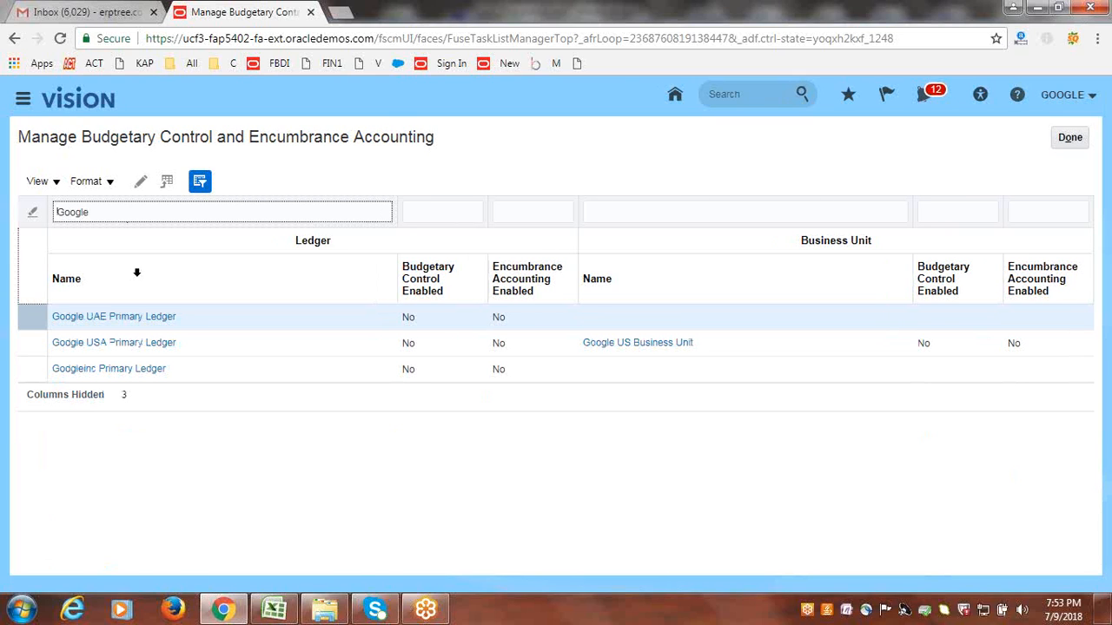
click(120, 346)
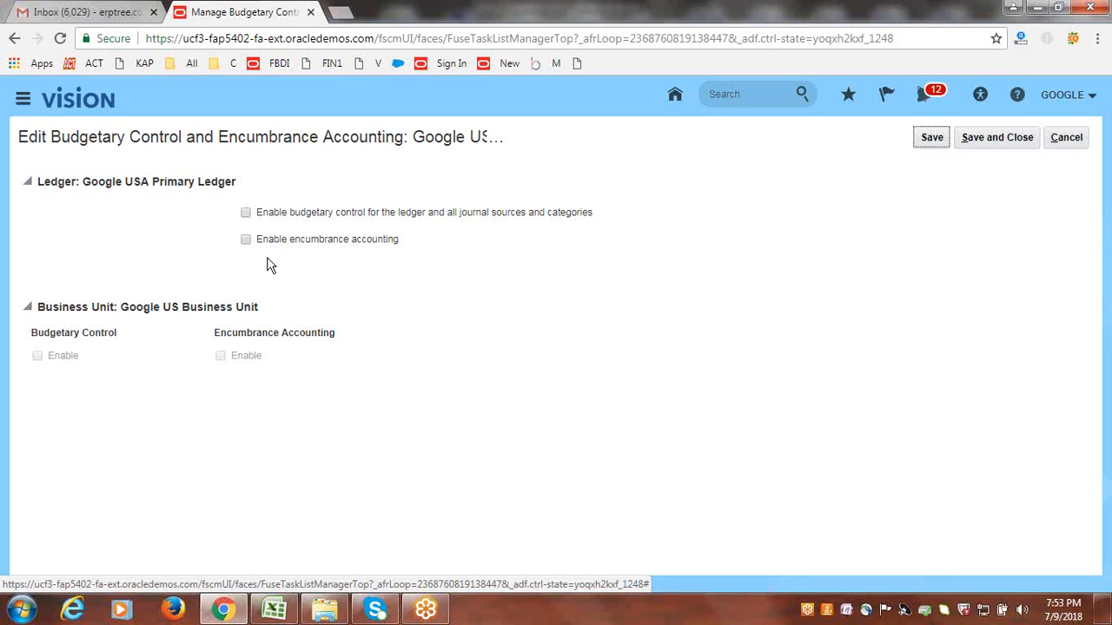
click(245, 215)
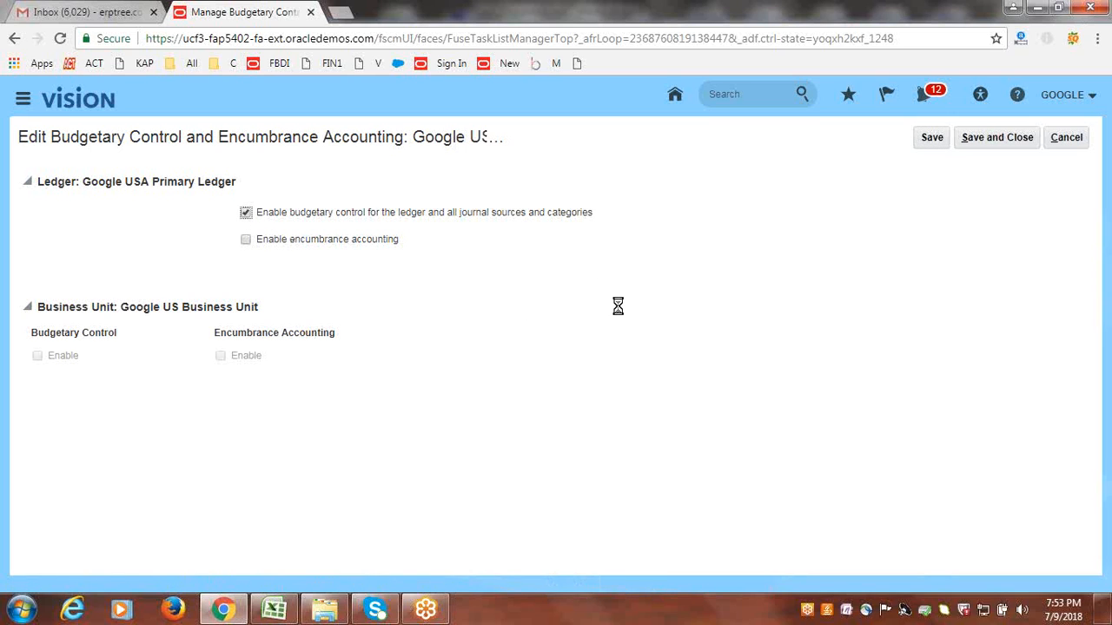
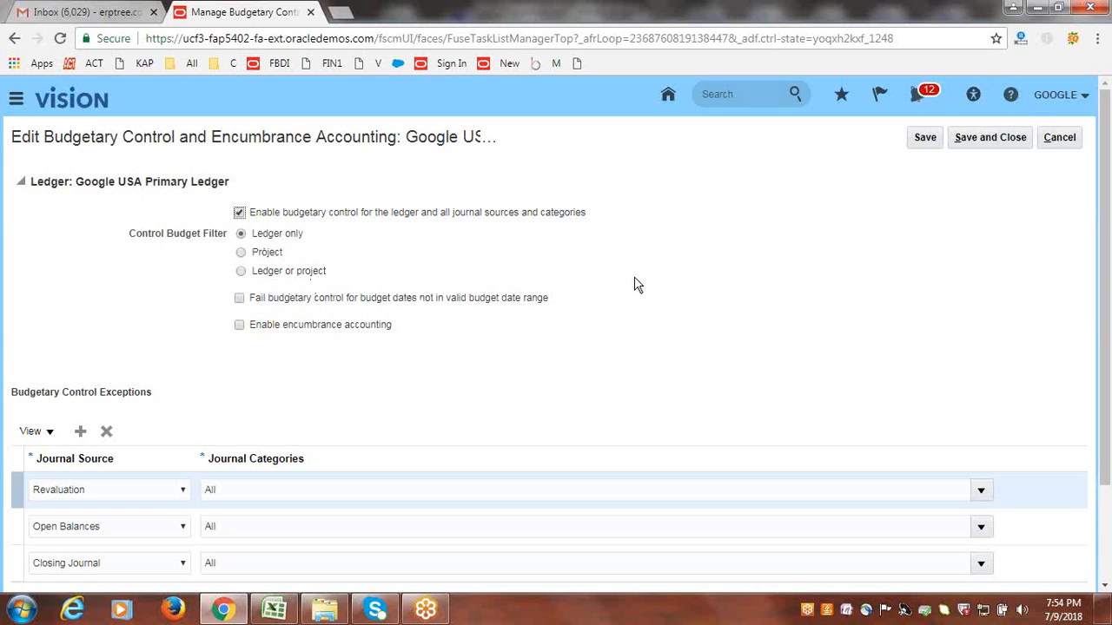
Step: Turn on budgetary control for the Google US Business Unit
scroll(815, 330, down, 3)
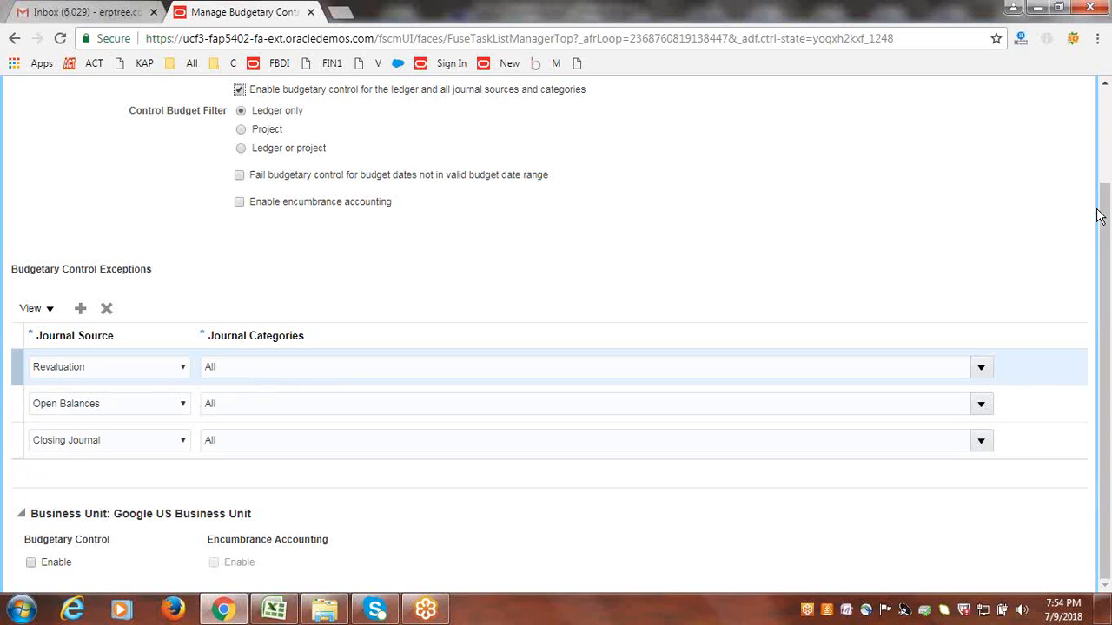
click(31, 564)
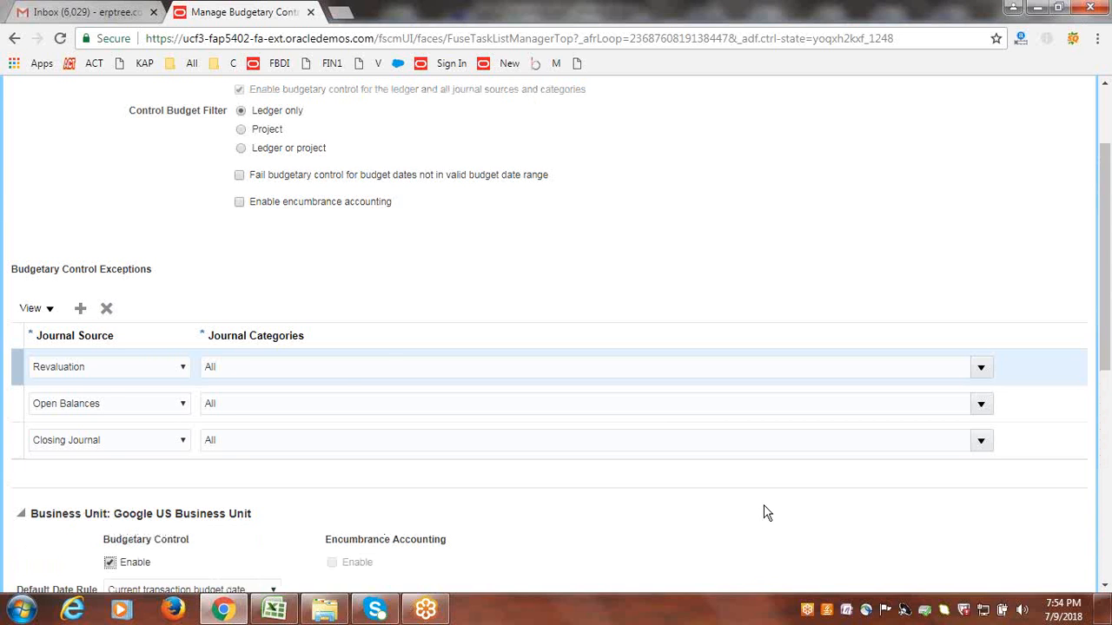
scroll(231, 533, down, 3)
triple_click(189, 271)
click(337, 254)
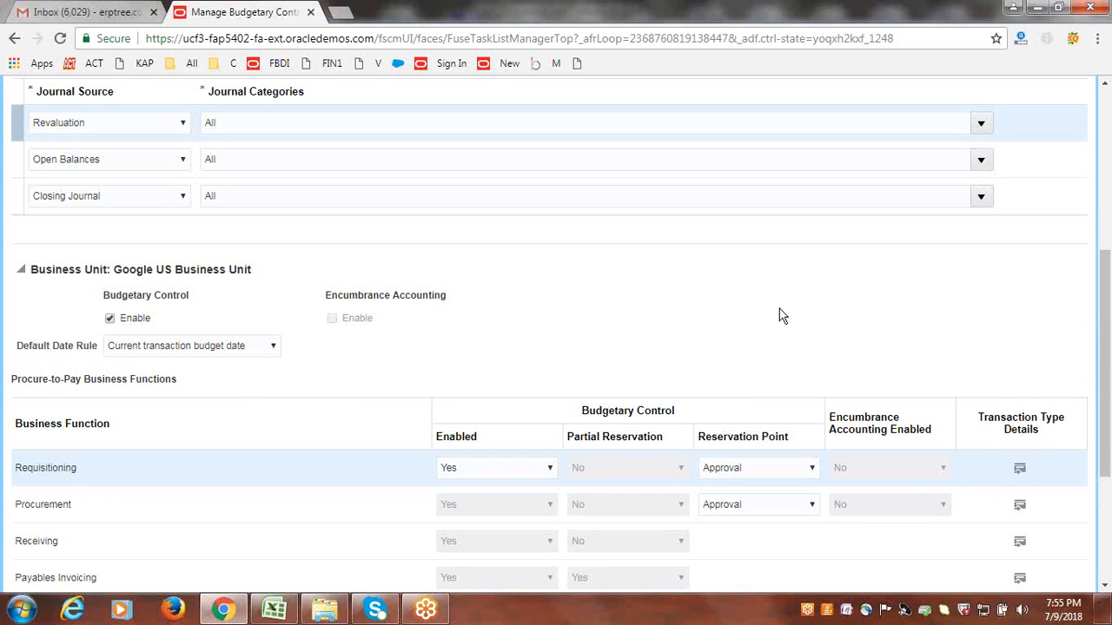
scroll(778, 307, down, 3)
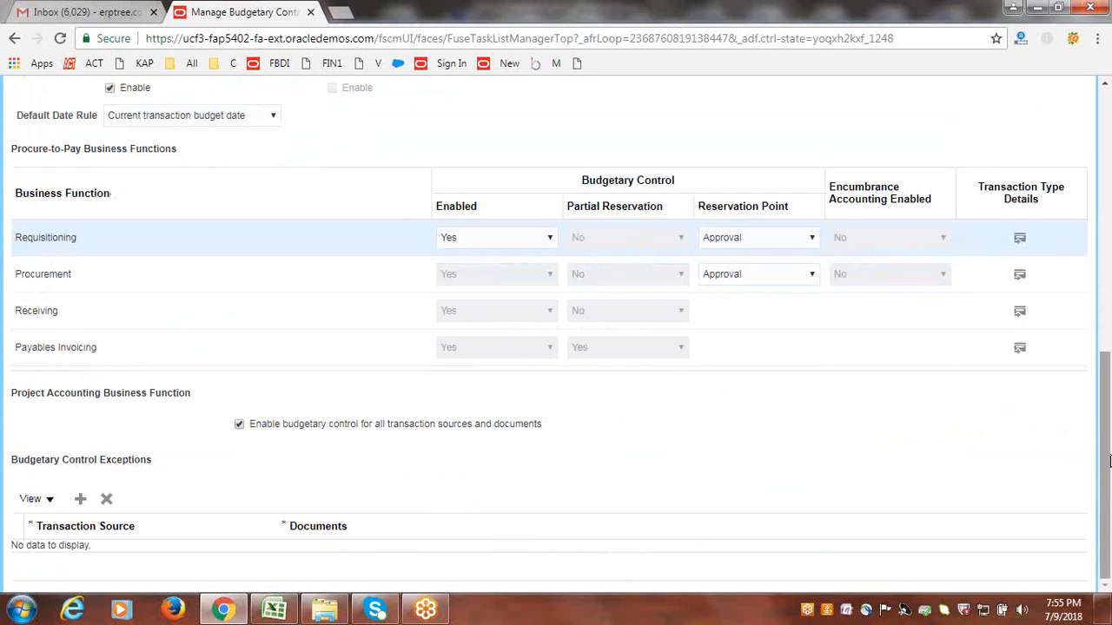
drag(1107, 481, 1049, 178)
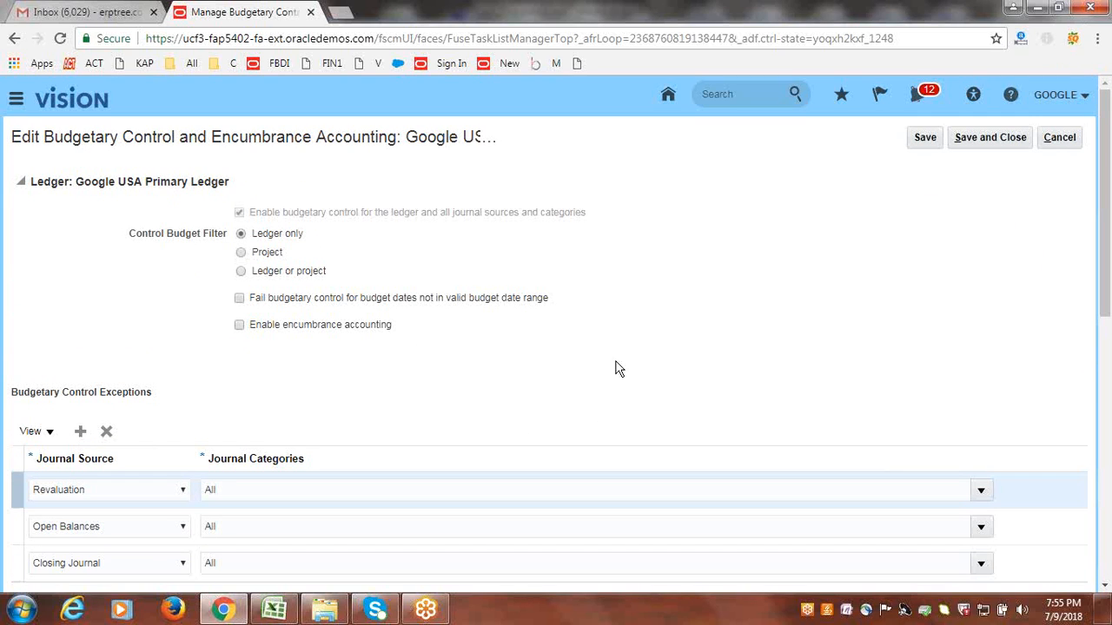
scroll(626, 321, down, 7)
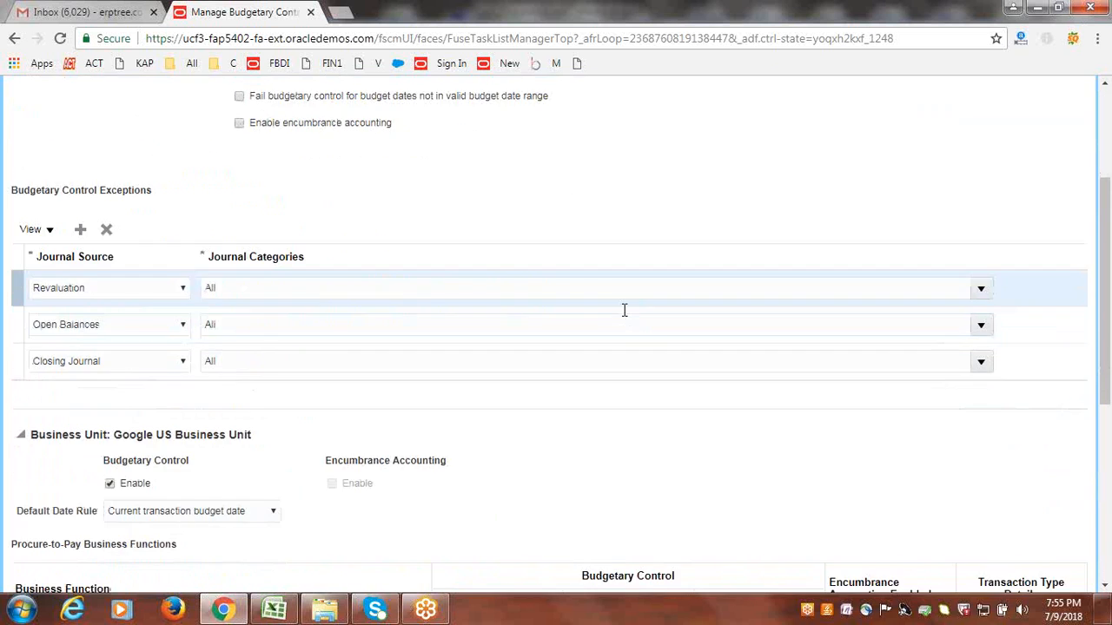
scroll(379, 290, up, 2)
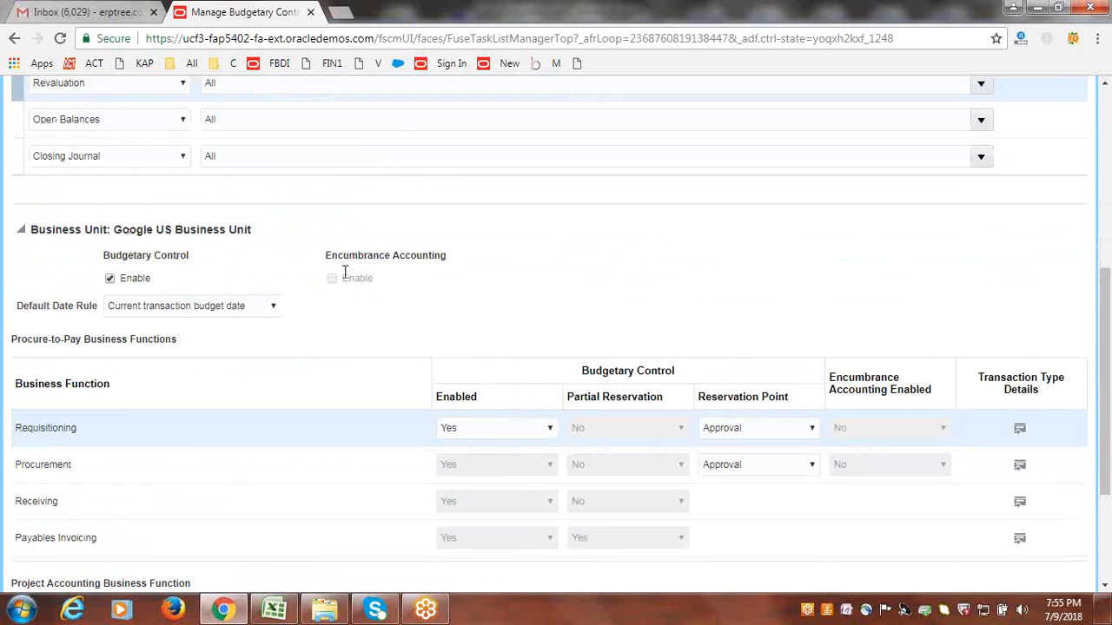
scroll(344, 272, up, 4)
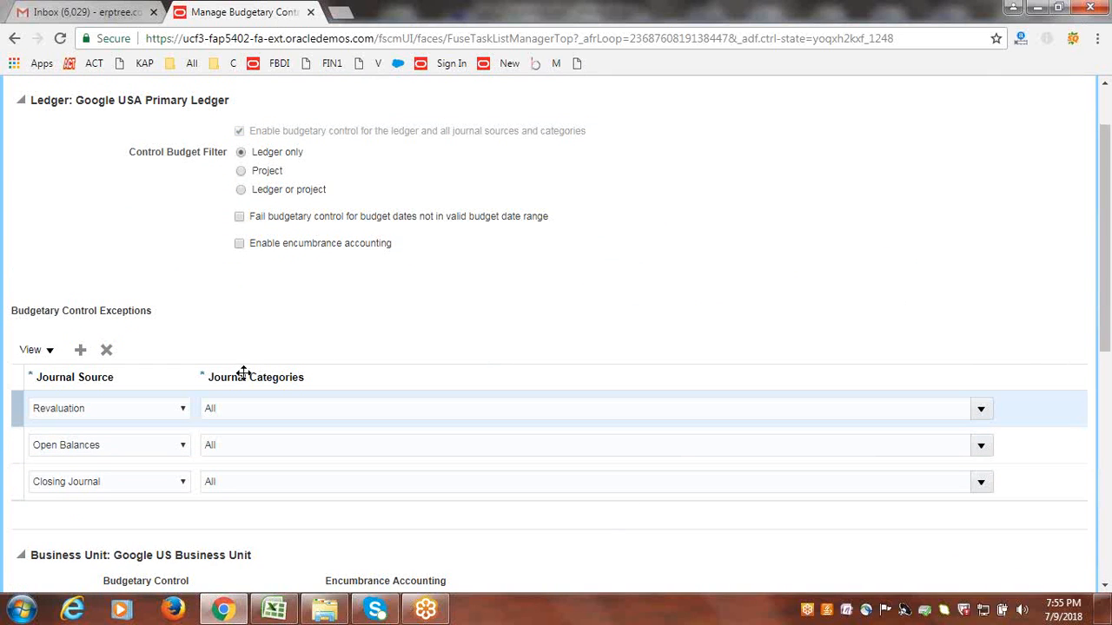
scroll(143, 260, down, 5)
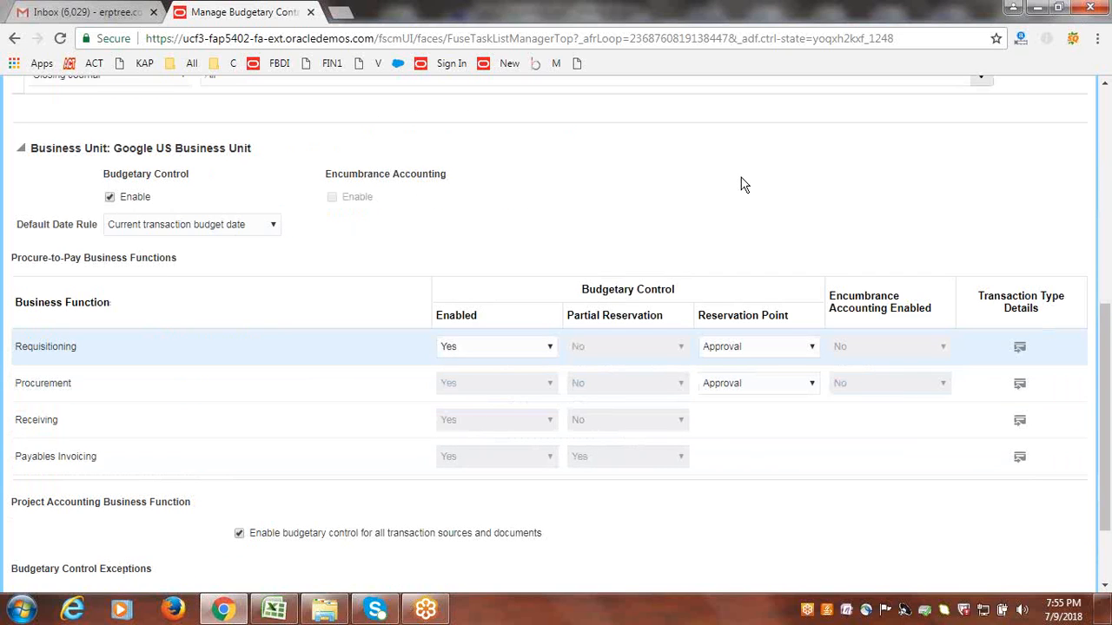
scroll(686, 202, up, 6)
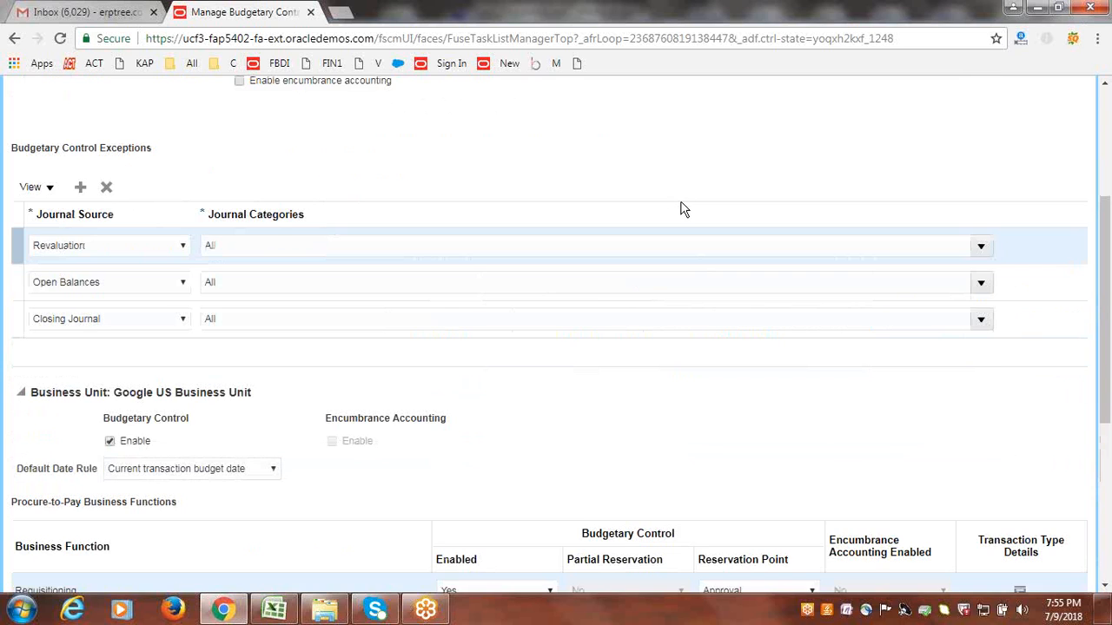
scroll(203, 565, down, 3)
scroll(182, 348, up, 3)
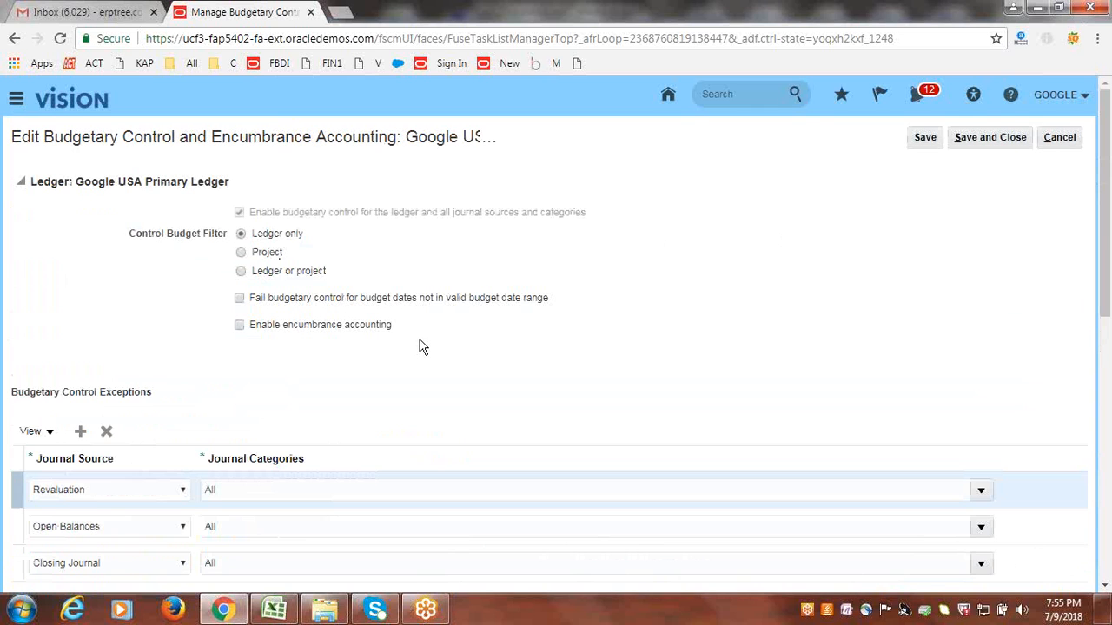
scroll(419, 345, down, 3)
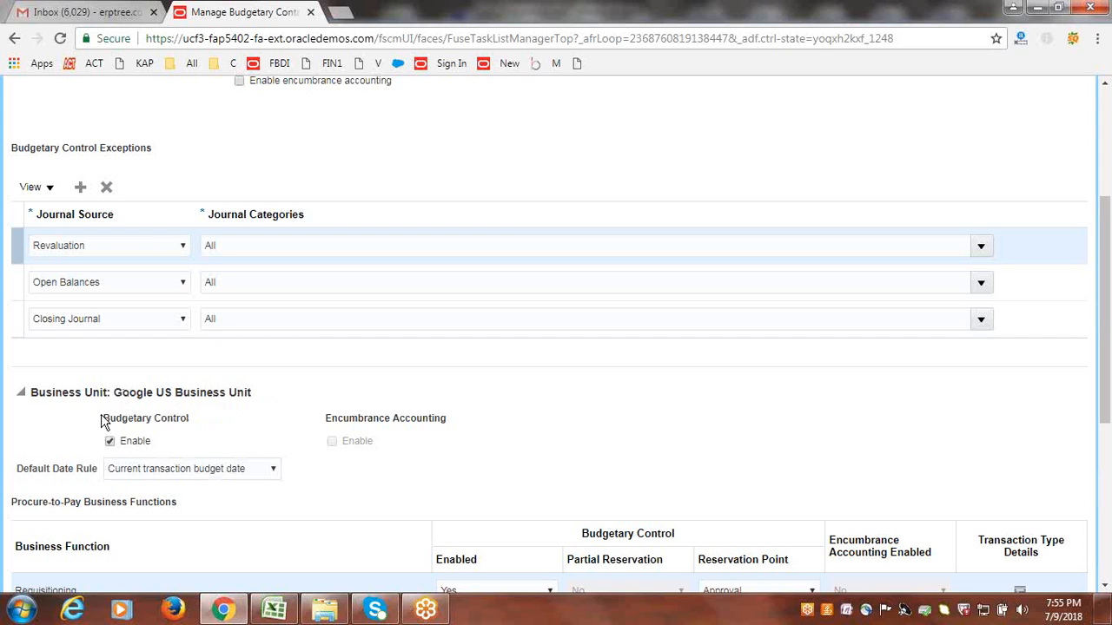
drag(112, 392, 251, 388)
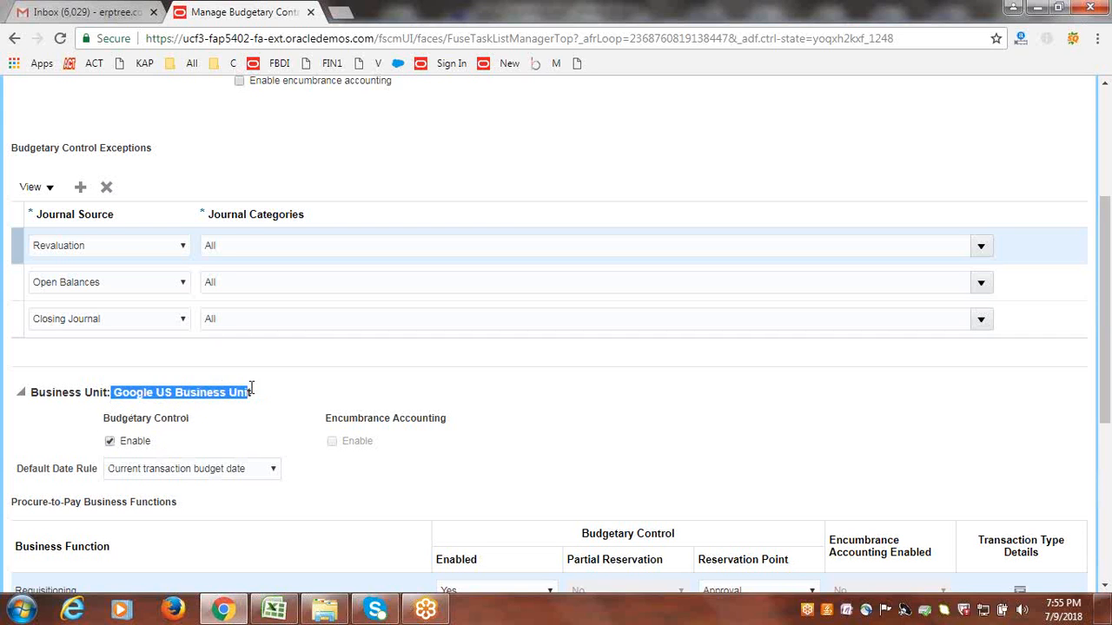
click(596, 441)
scroll(596, 438, up, 3)
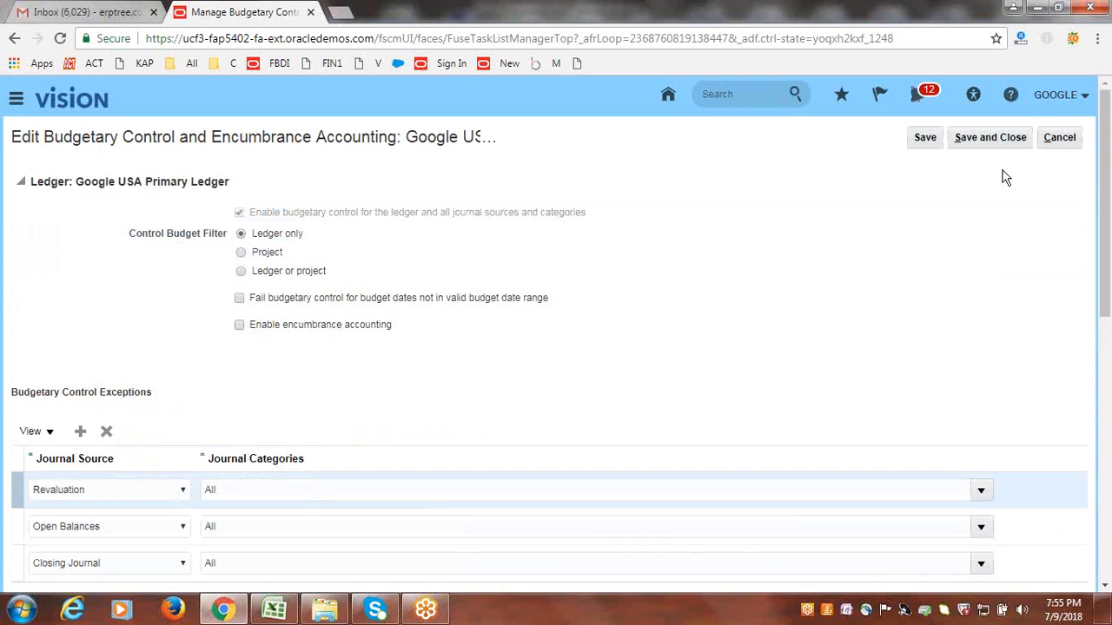
Step: Save and close the Google USA Primary Ledger settings, accept the warning, and finish
click(981, 139)
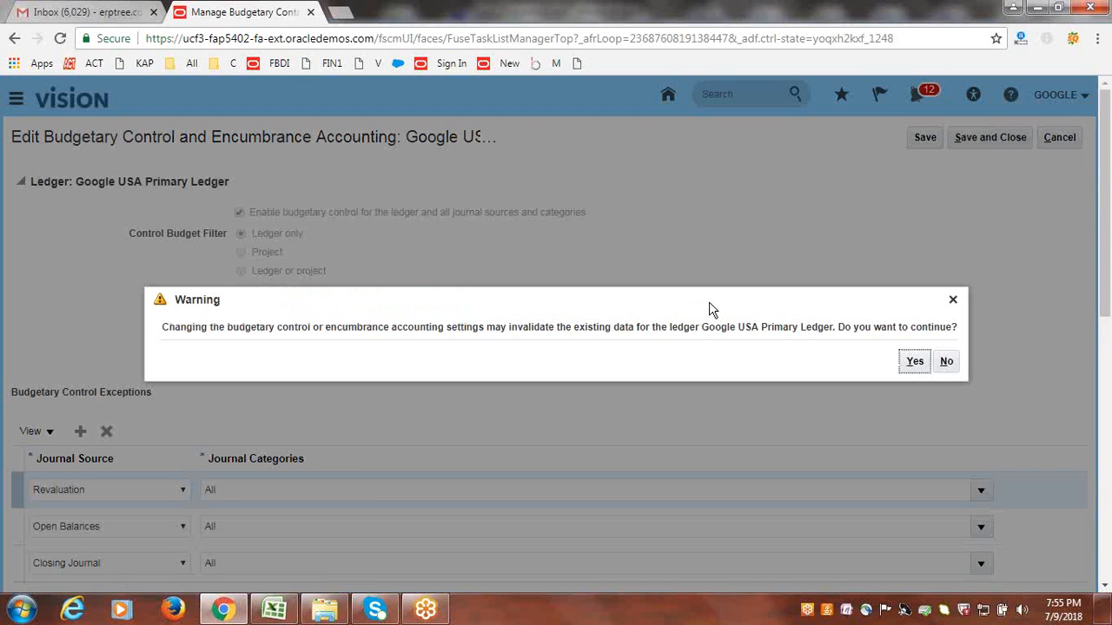
click(914, 361)
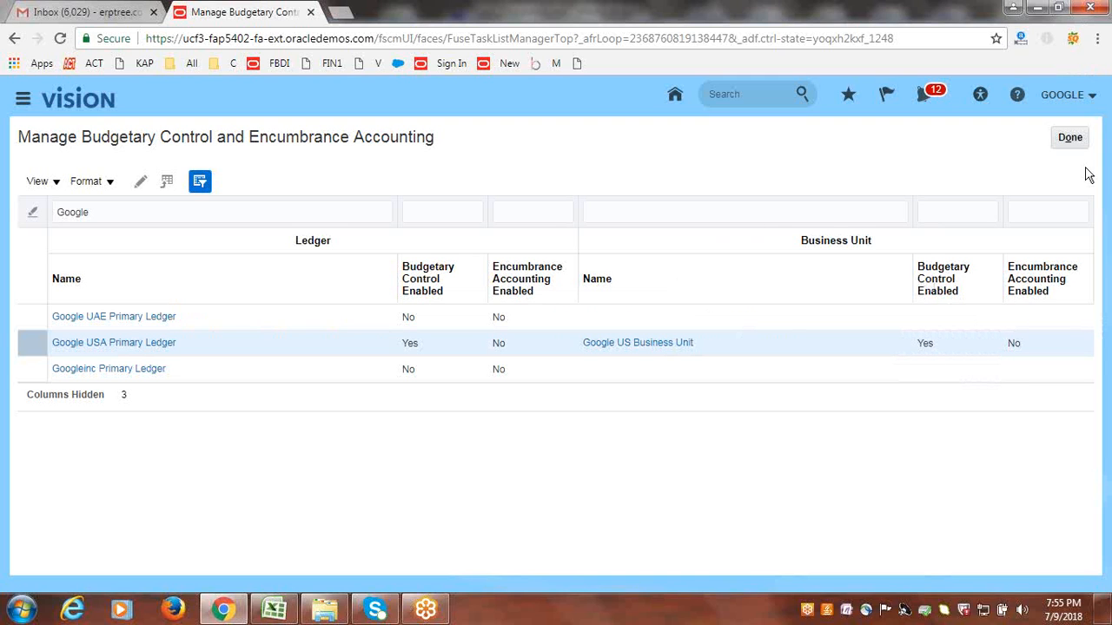
click(1069, 137)
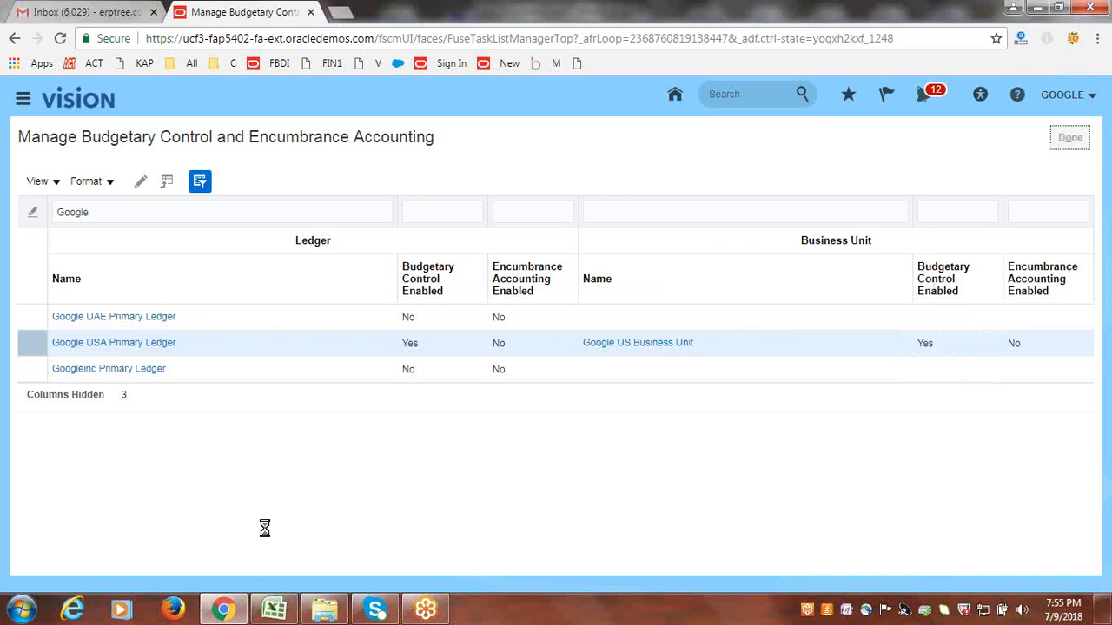
Step: Reword Excel cell A91 from 'Create Control Budget' to 'Manage Control Budget' and save the workbook
click(276, 611)
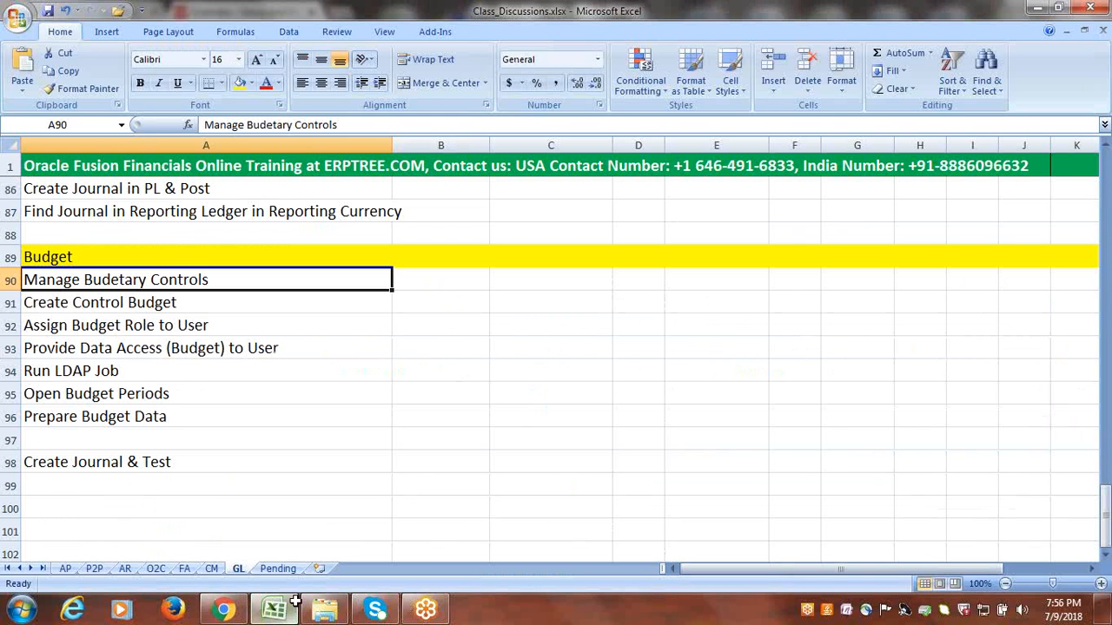
click(225, 612)
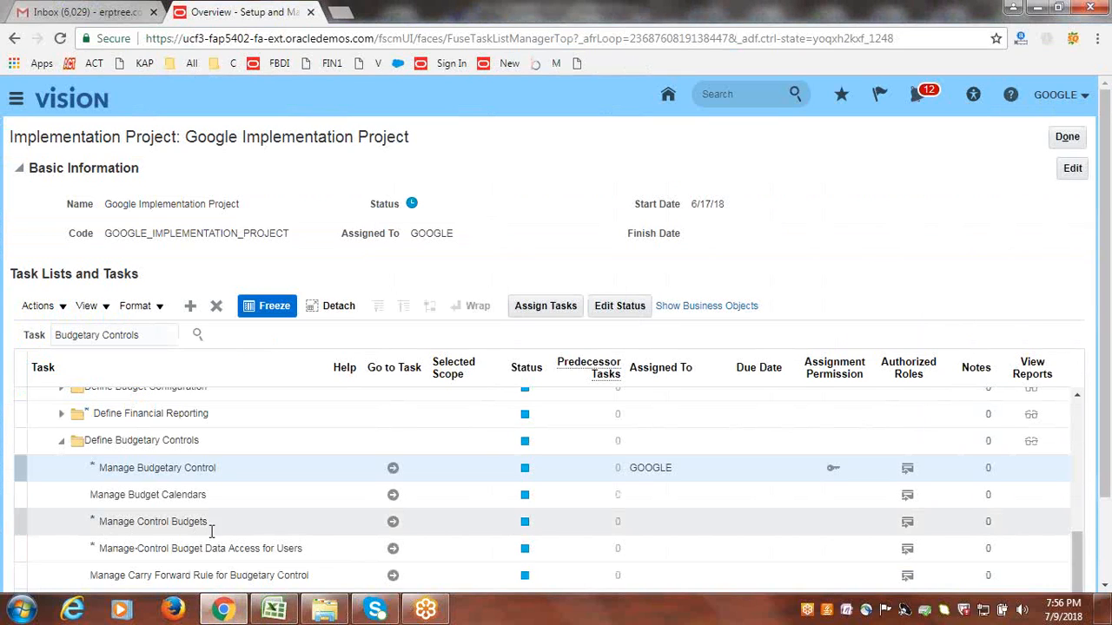
click(275, 611)
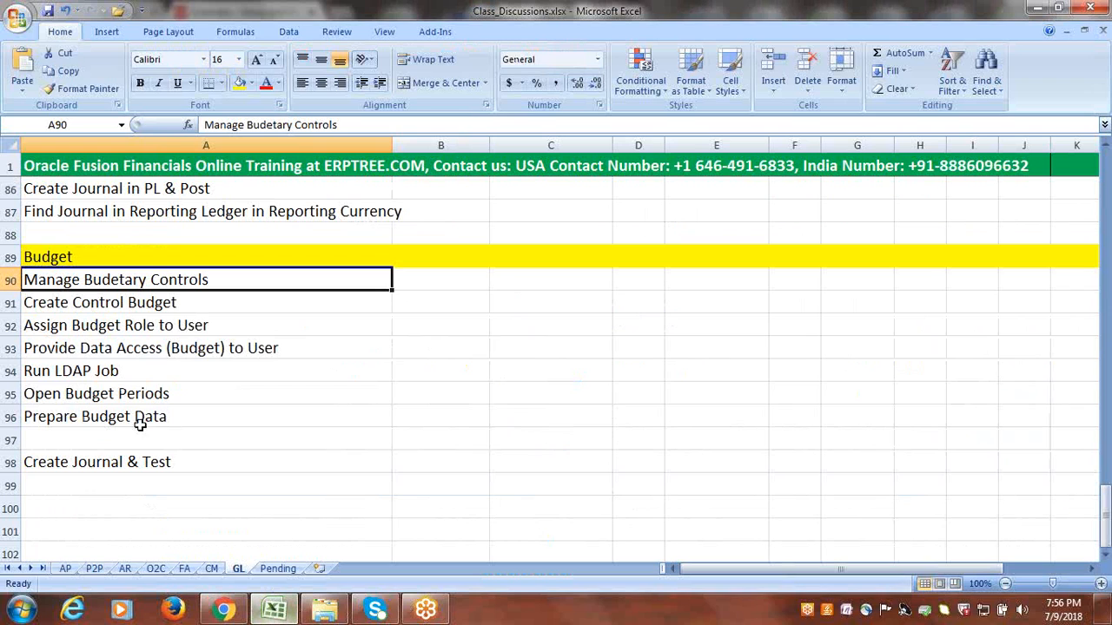
double_click(61, 303)
drag(68, 303, 3, 304)
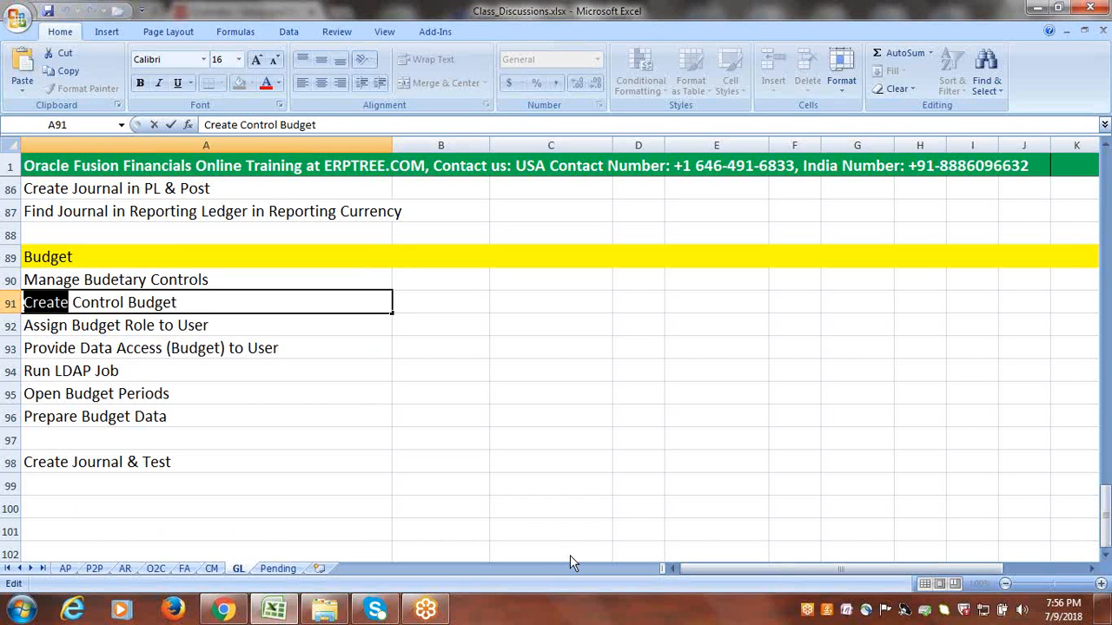
text(Manage)
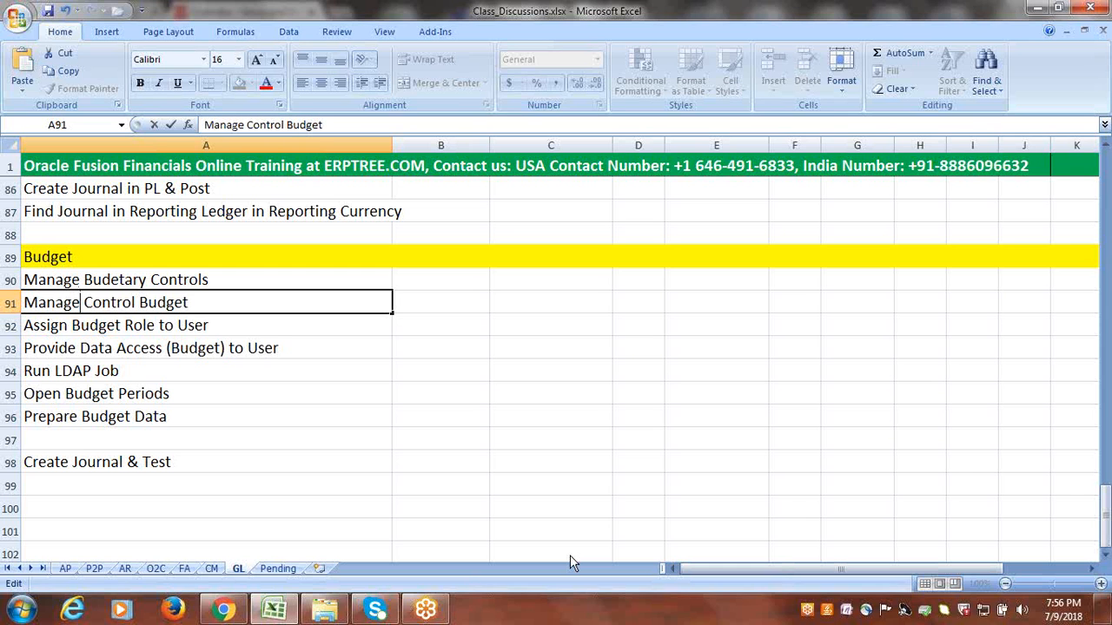
key(ctrl+s)
key(alt+Tab)
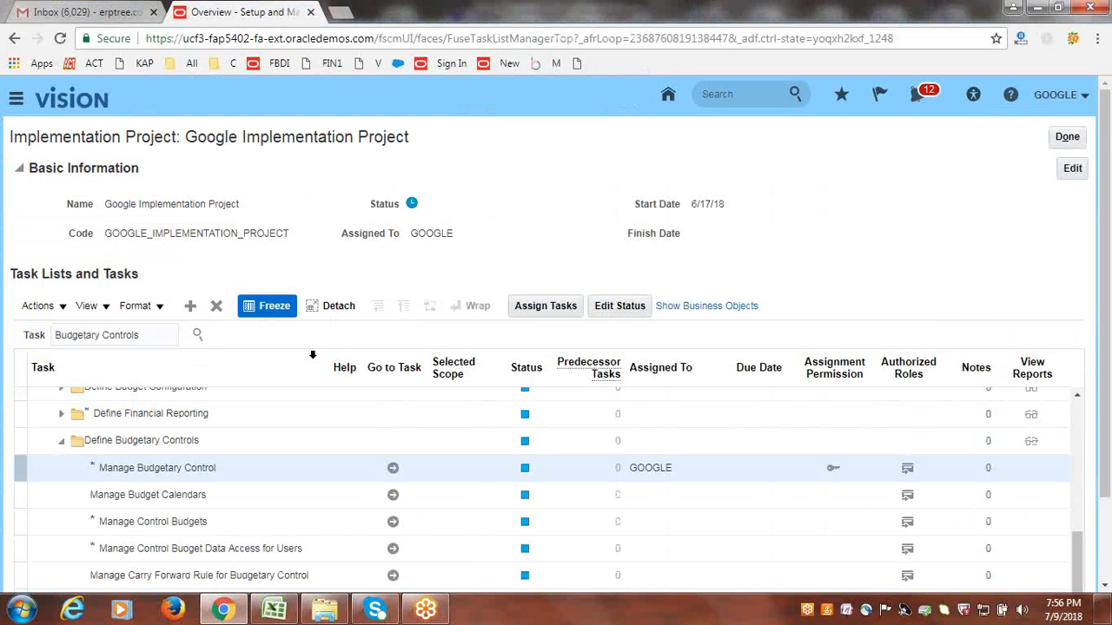
Step: Launch the Manage Control Budgets task and create a new control budget
scroll(543, 178, down, 1)
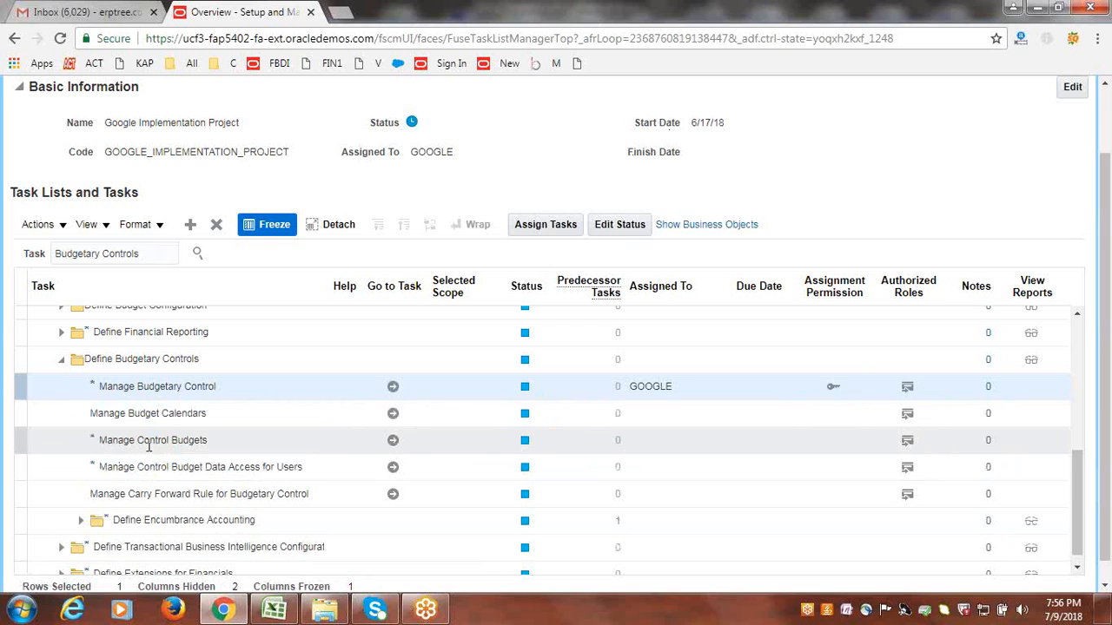
click(393, 441)
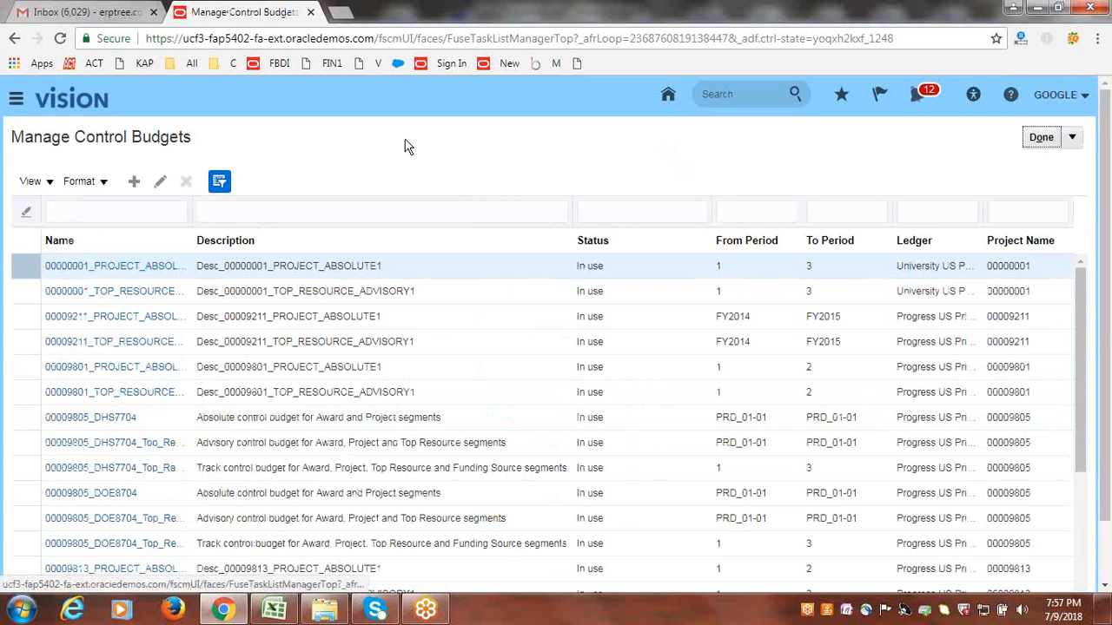
click(135, 181)
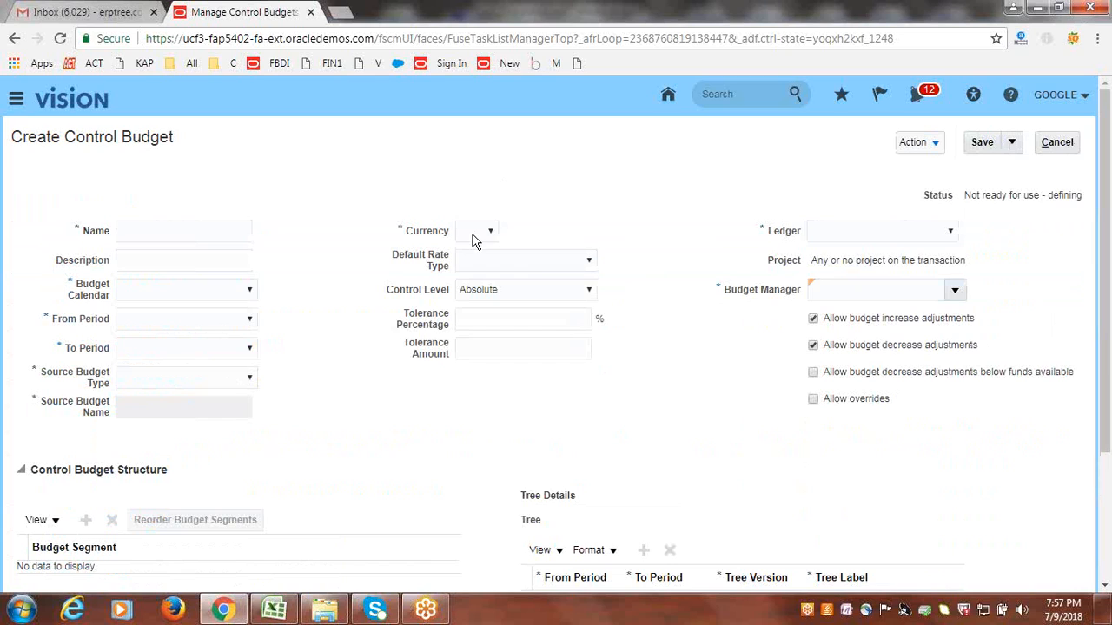
Step: Name the control budget Google Budget and select the Google budget calendar
click(183, 230)
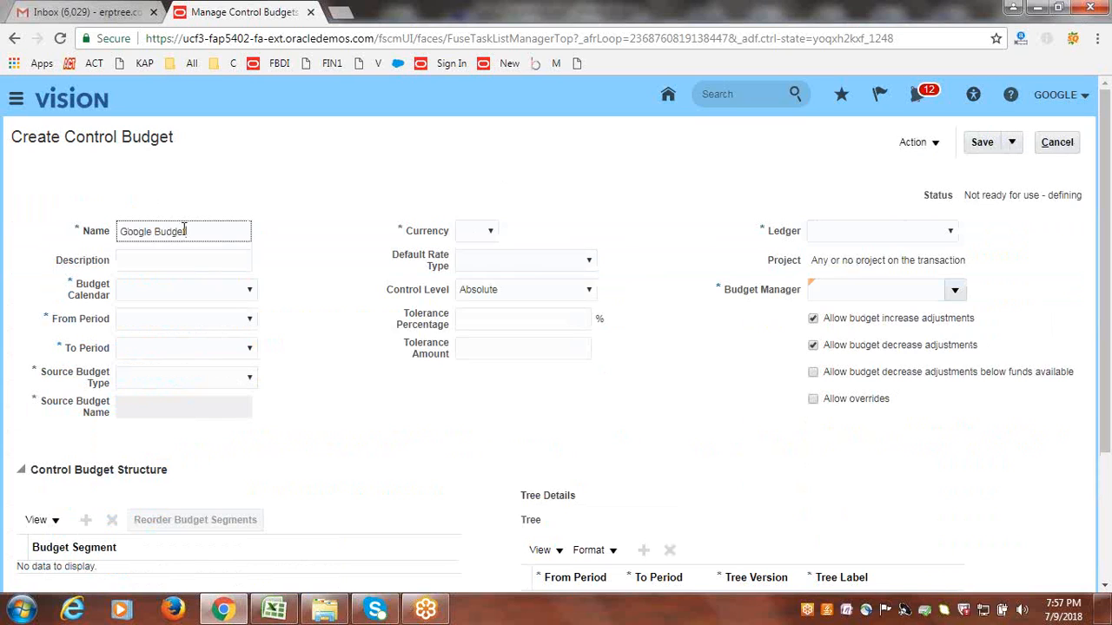
click(155, 268)
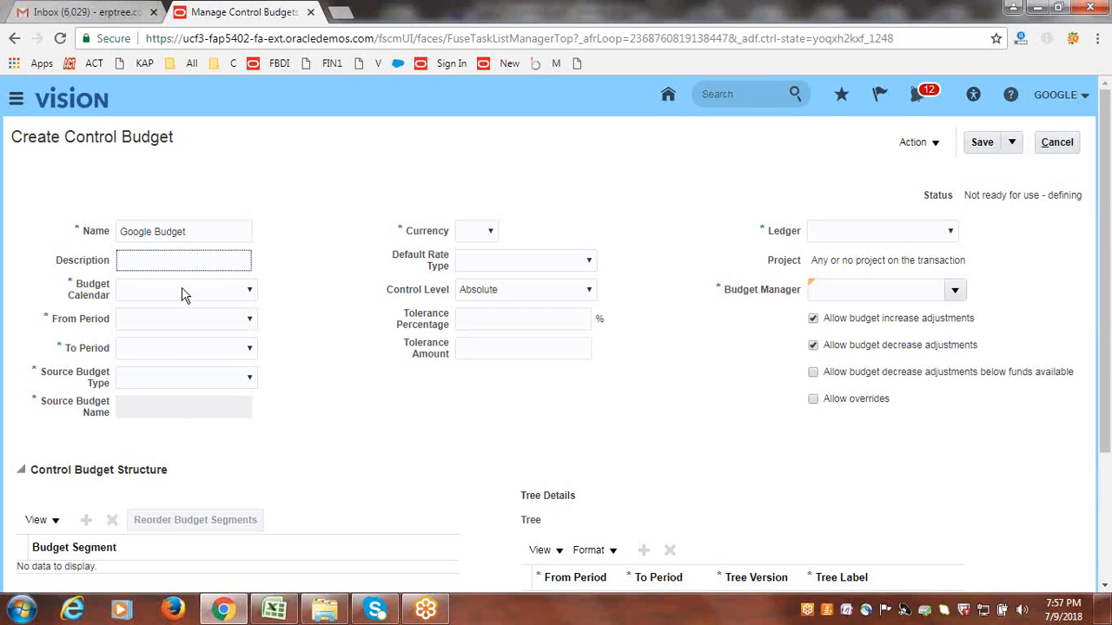
click(184, 292)
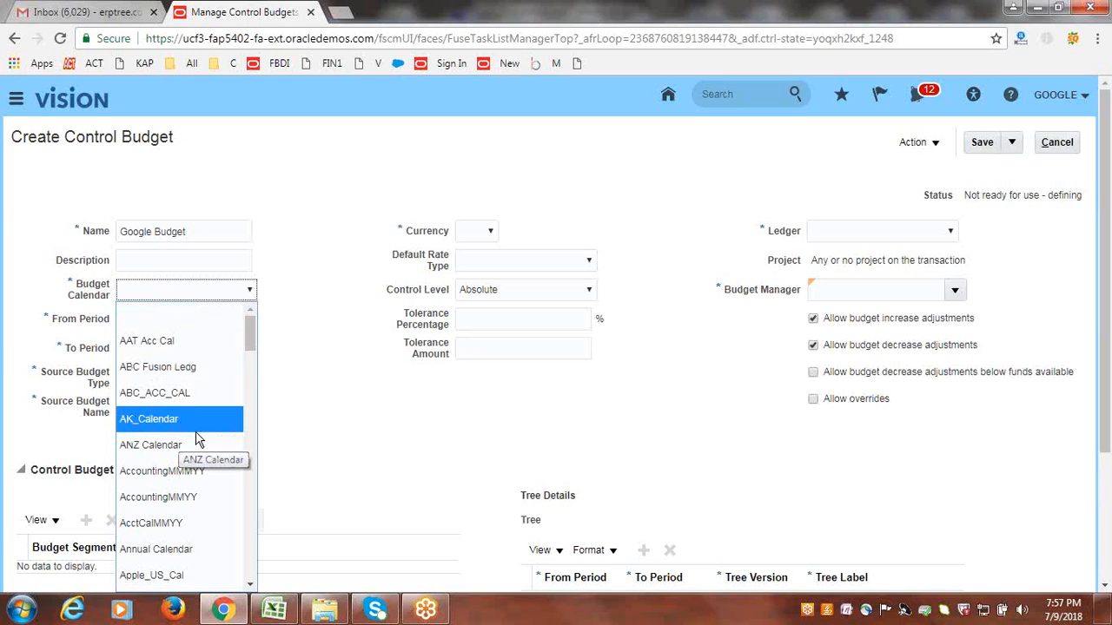
key(g)
key(g)
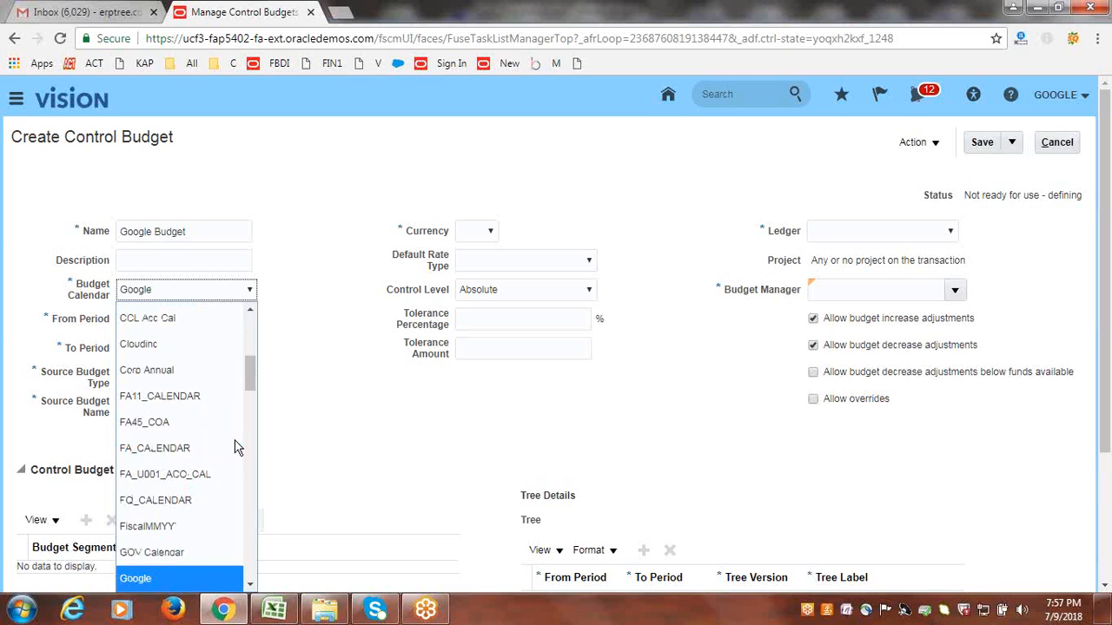
click(173, 580)
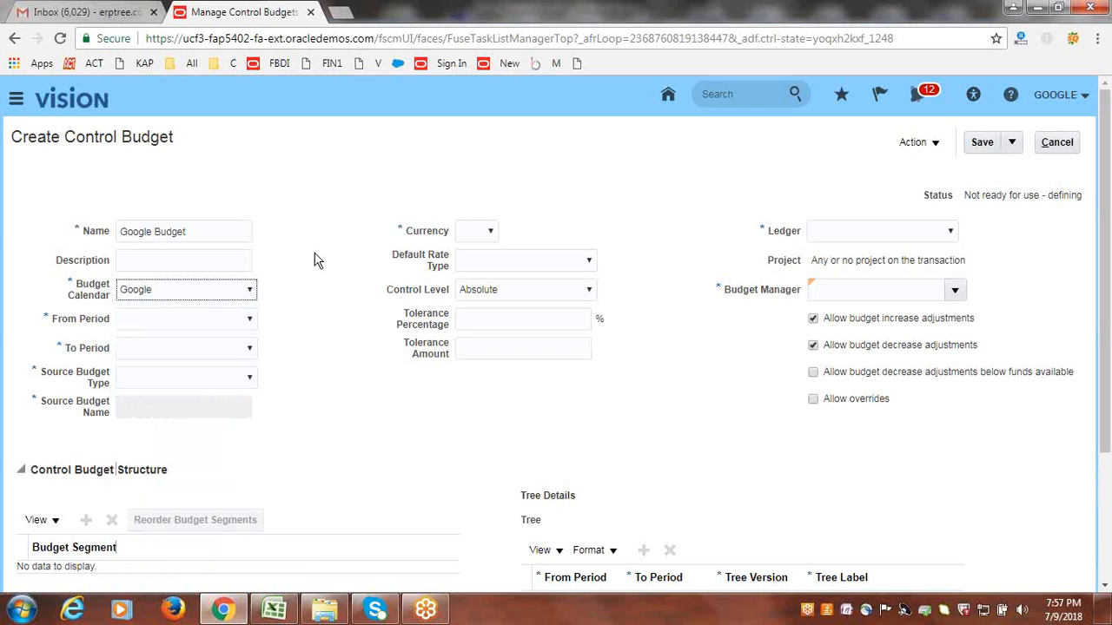
Step: Set the budget period range from Jan-18 to Dec-18
click(177, 328)
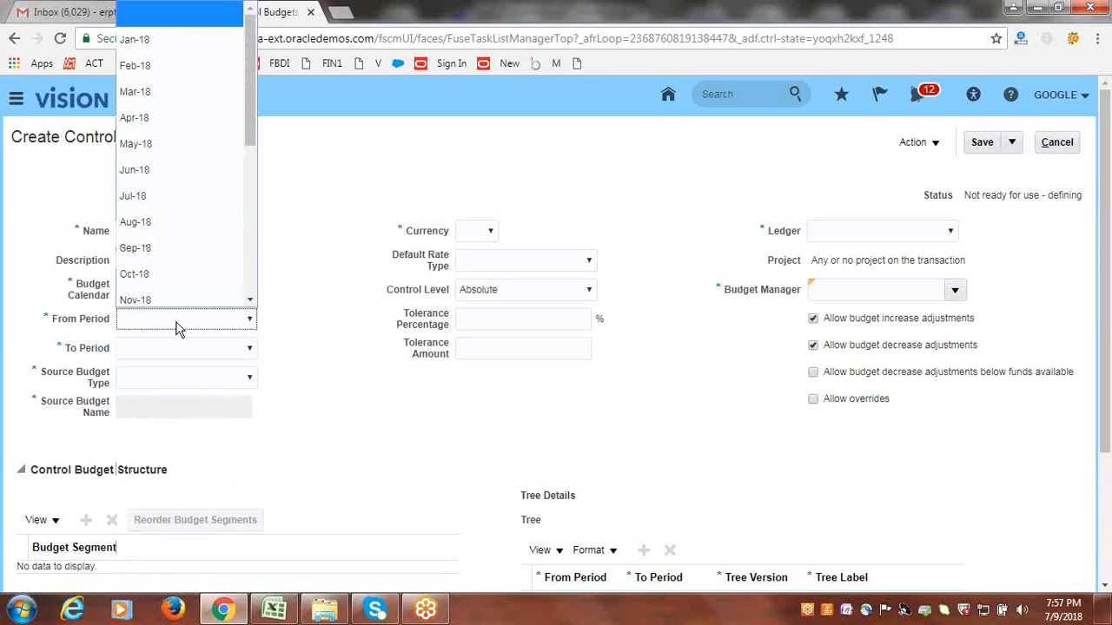
click(153, 41)
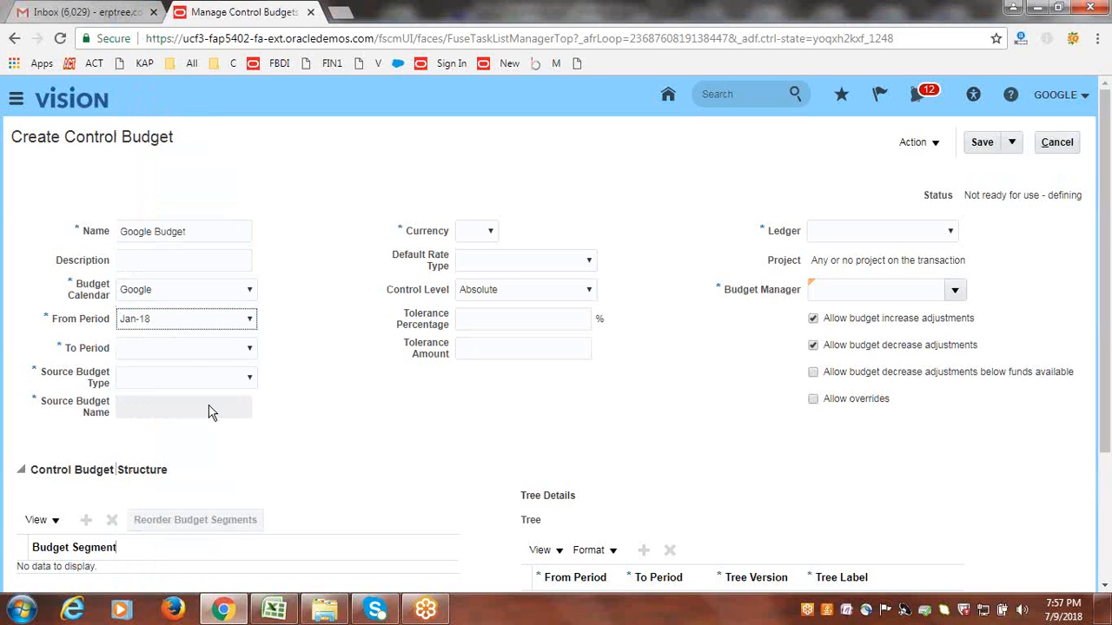
click(181, 352)
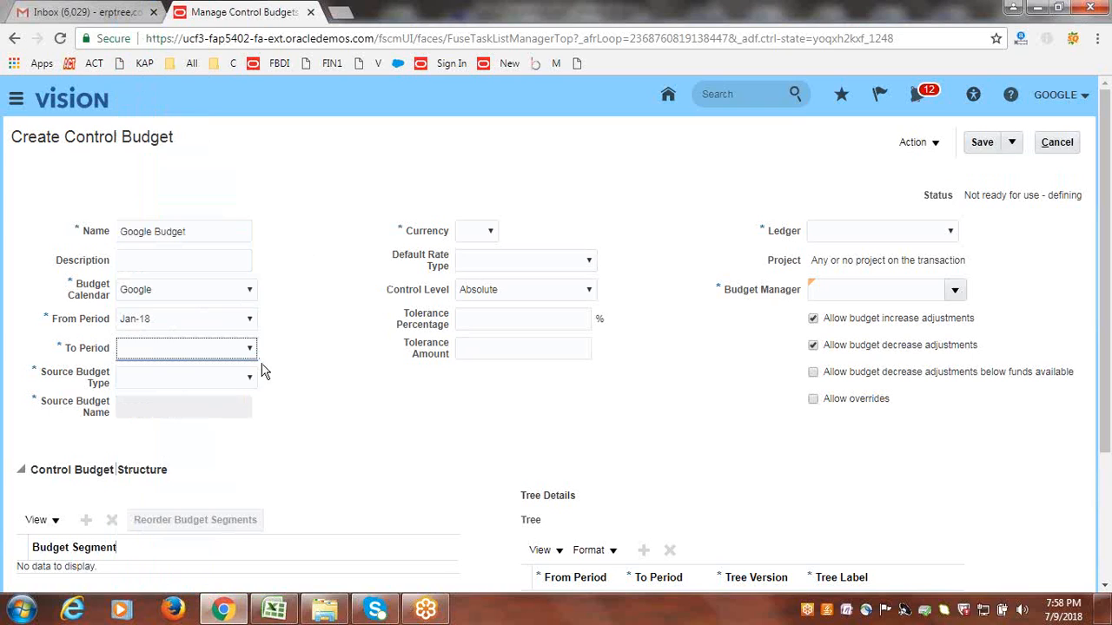
click(205, 353)
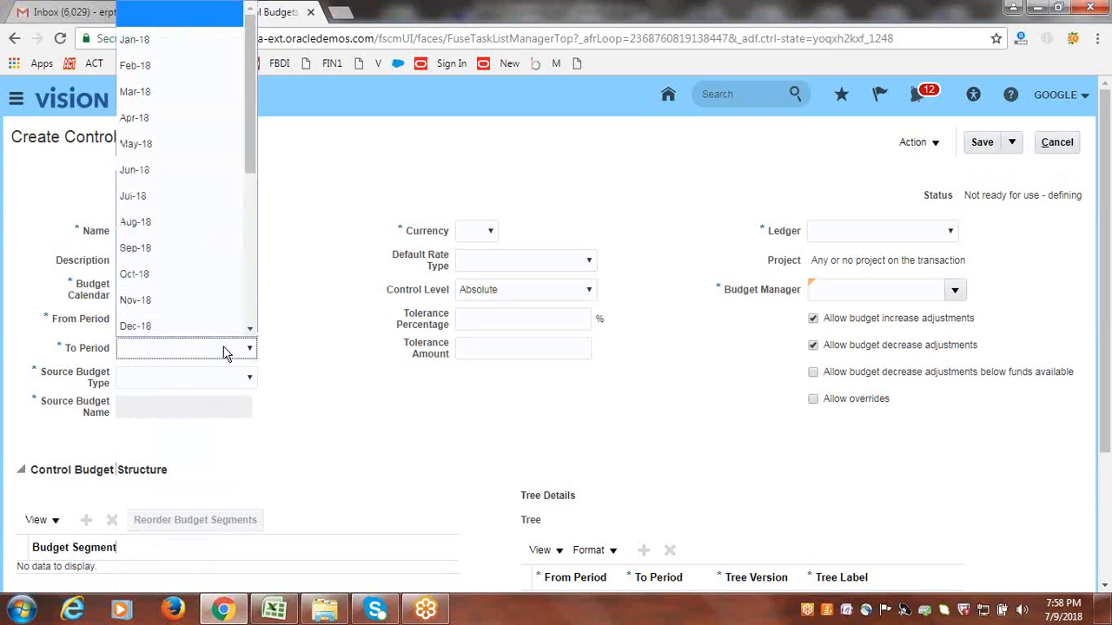
click(158, 327)
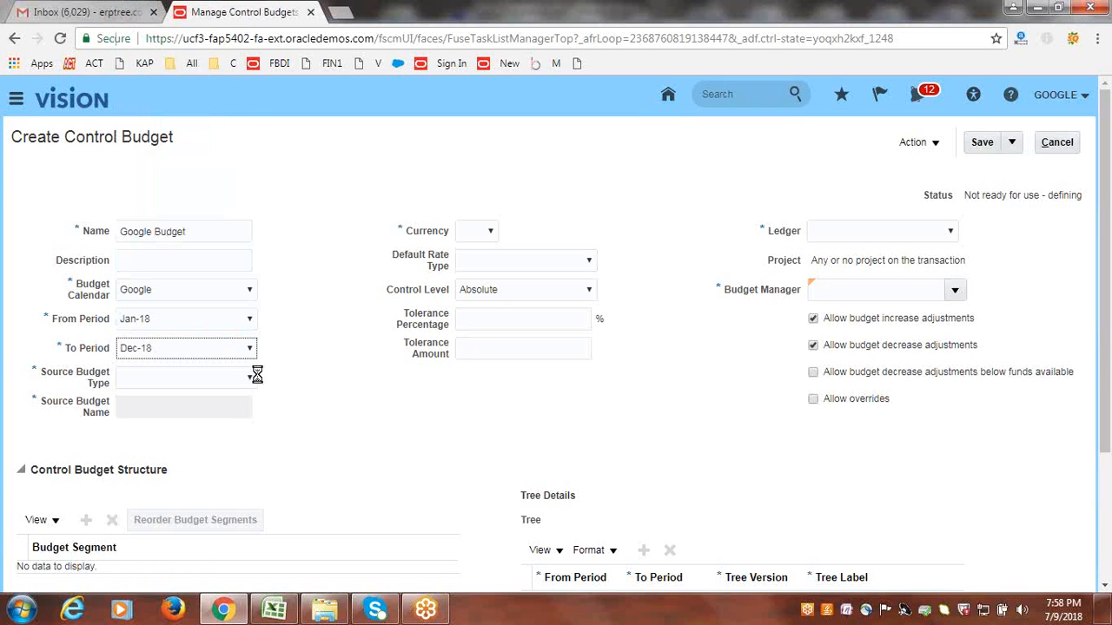
click(165, 384)
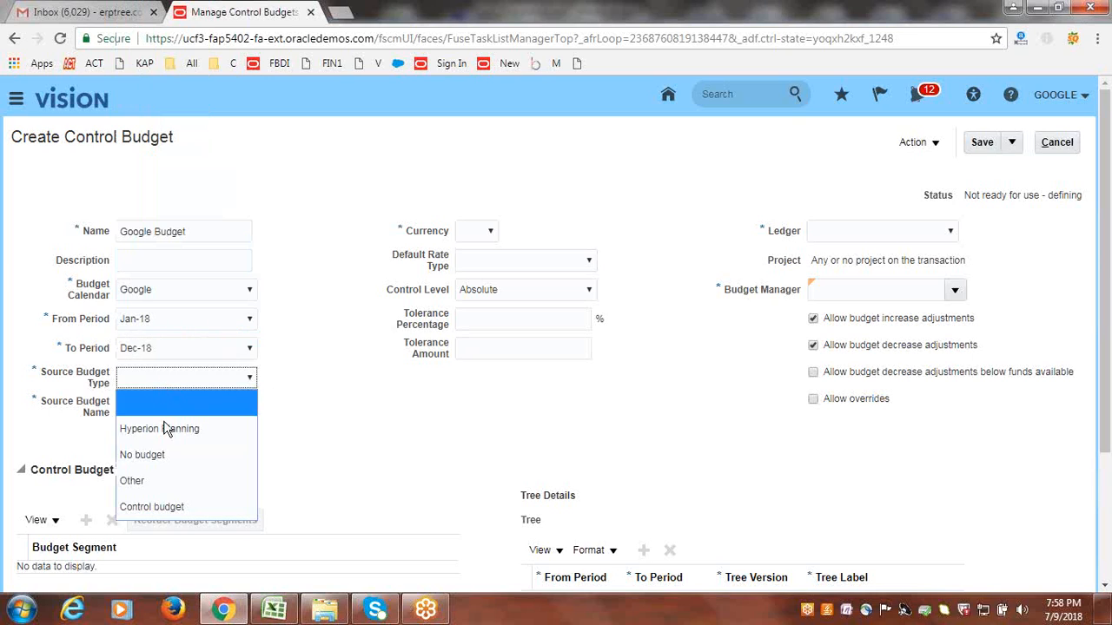
Step: Pick source type Other, currency USD, rate type Corporate, and ledger Google USA Primary Ledger
click(163, 482)
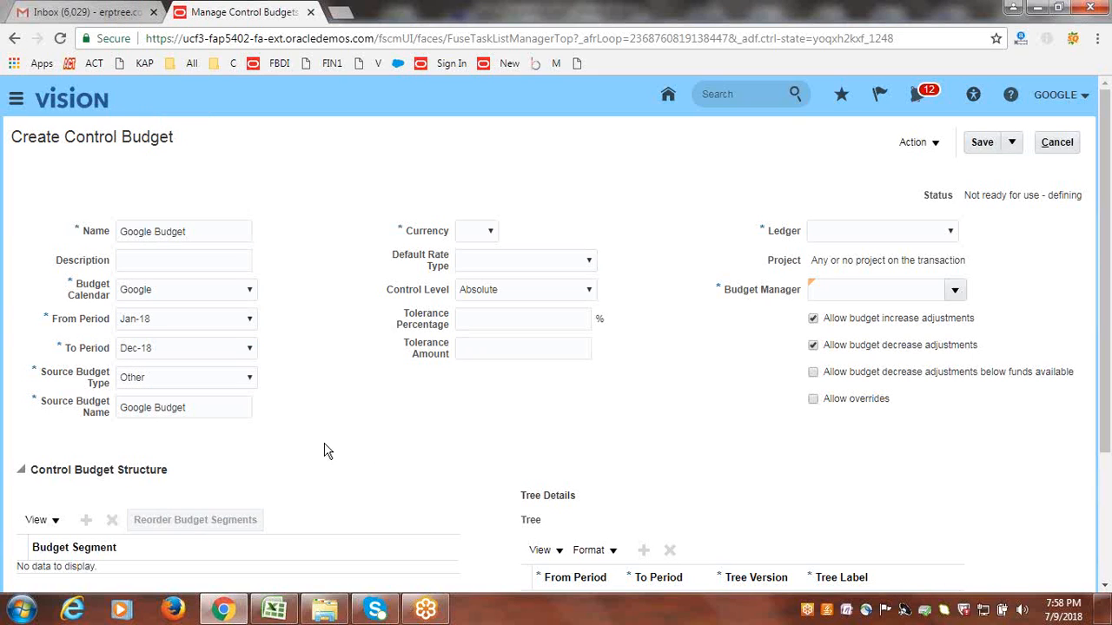
click(489, 230)
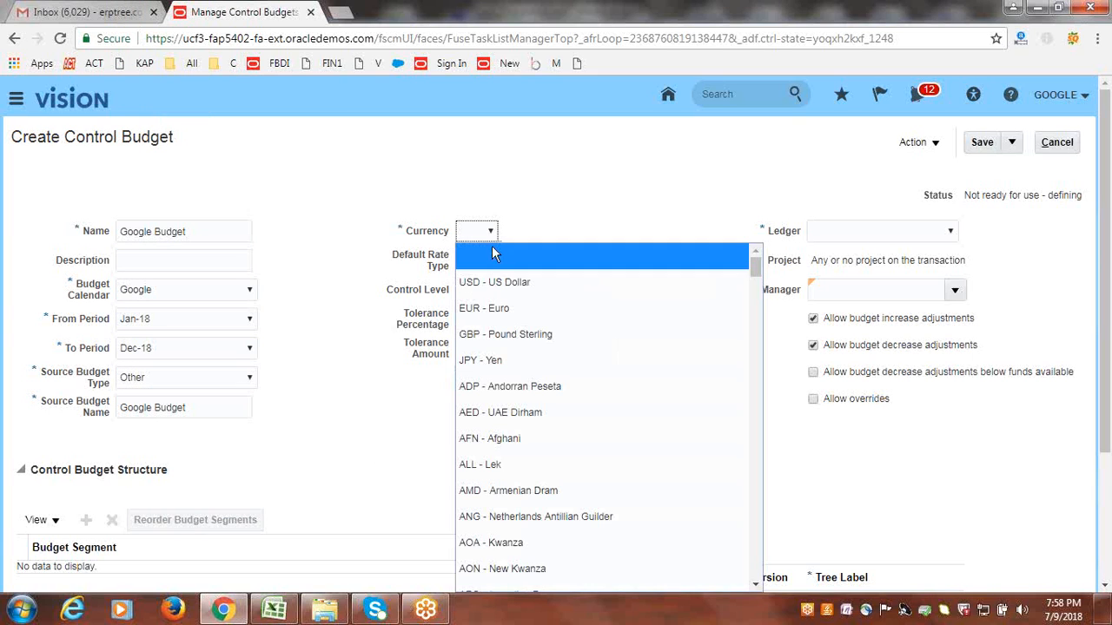
click(512, 287)
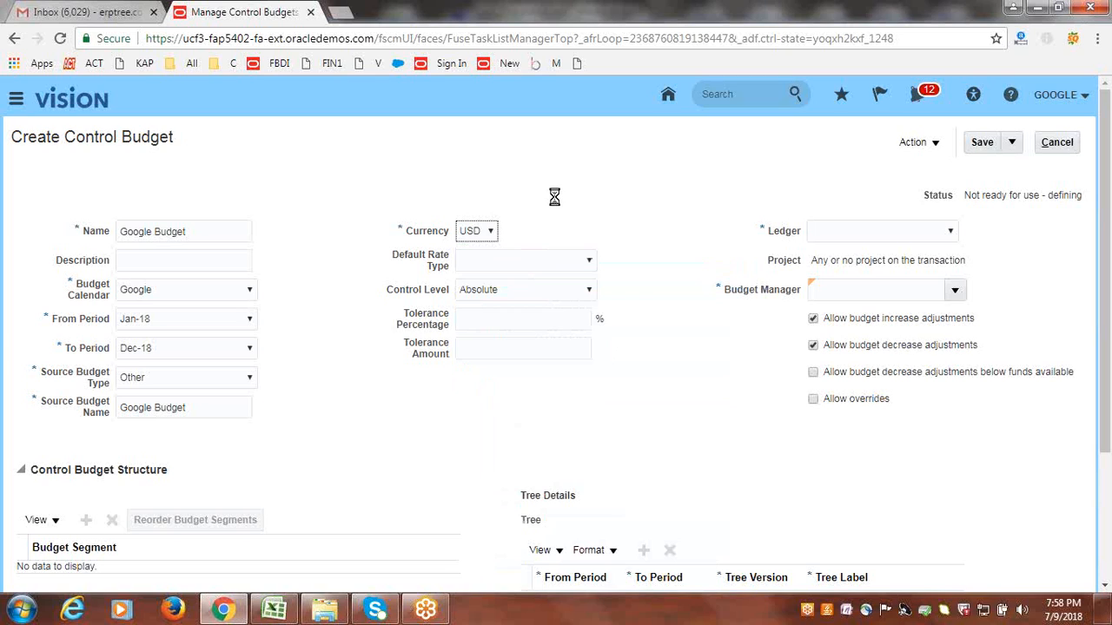
click(484, 263)
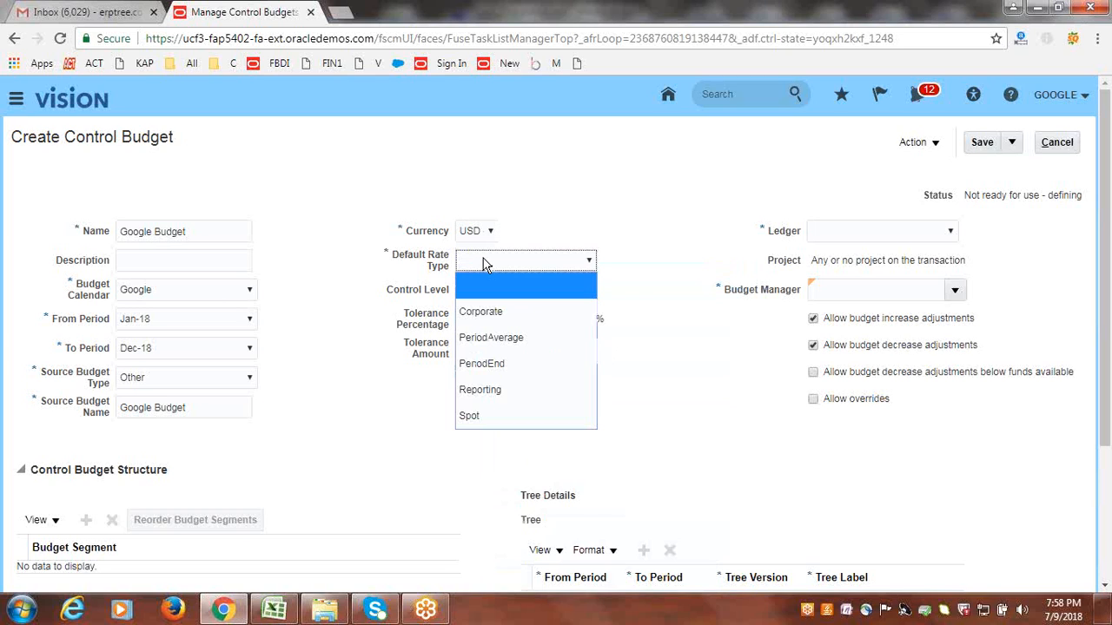
click(515, 312)
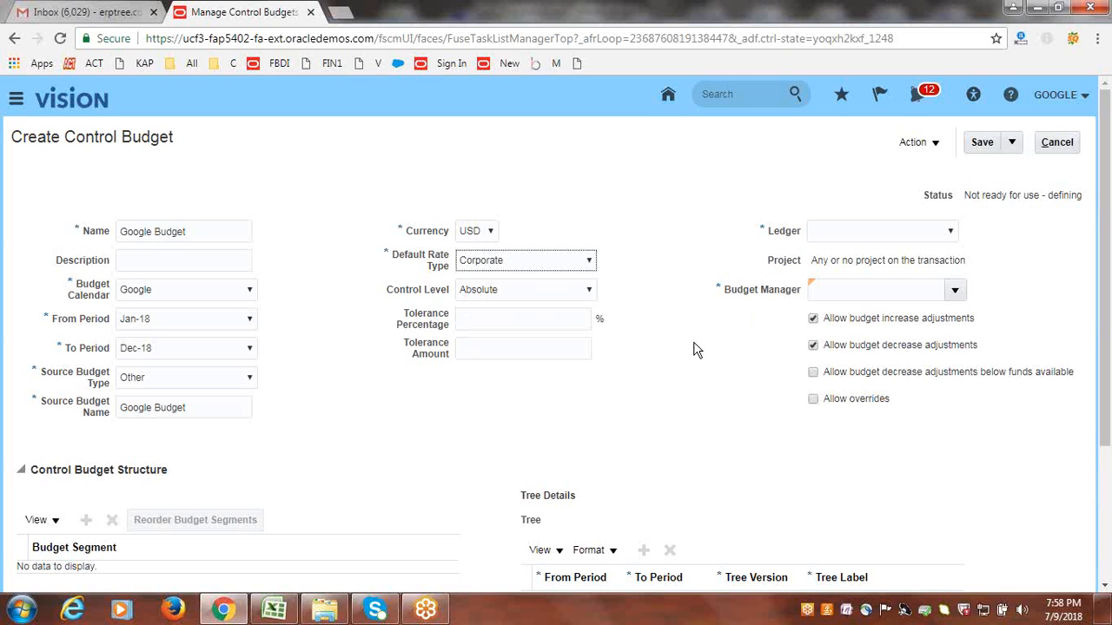
click(847, 232)
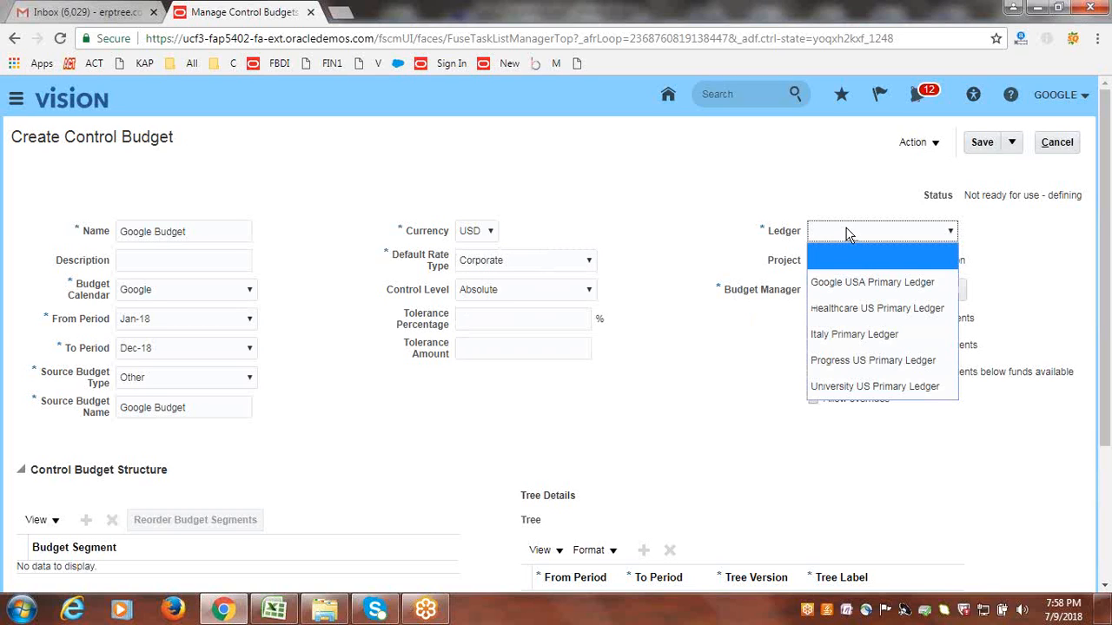
click(871, 284)
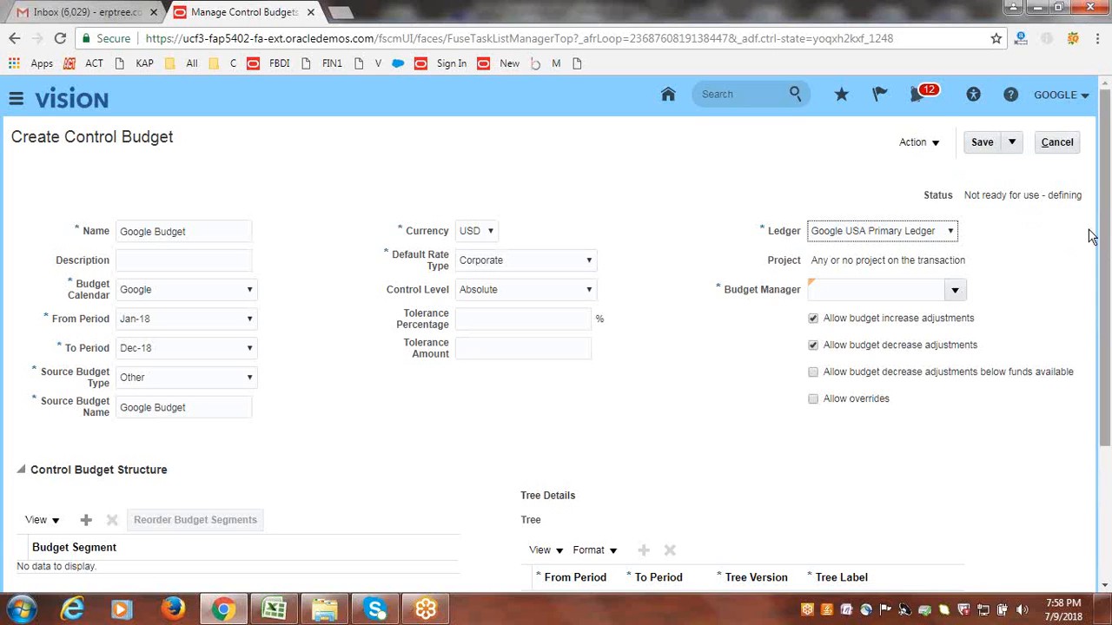
Step: Search by user name GOOGLE and assign that user as Google Budget's manager
click(956, 294)
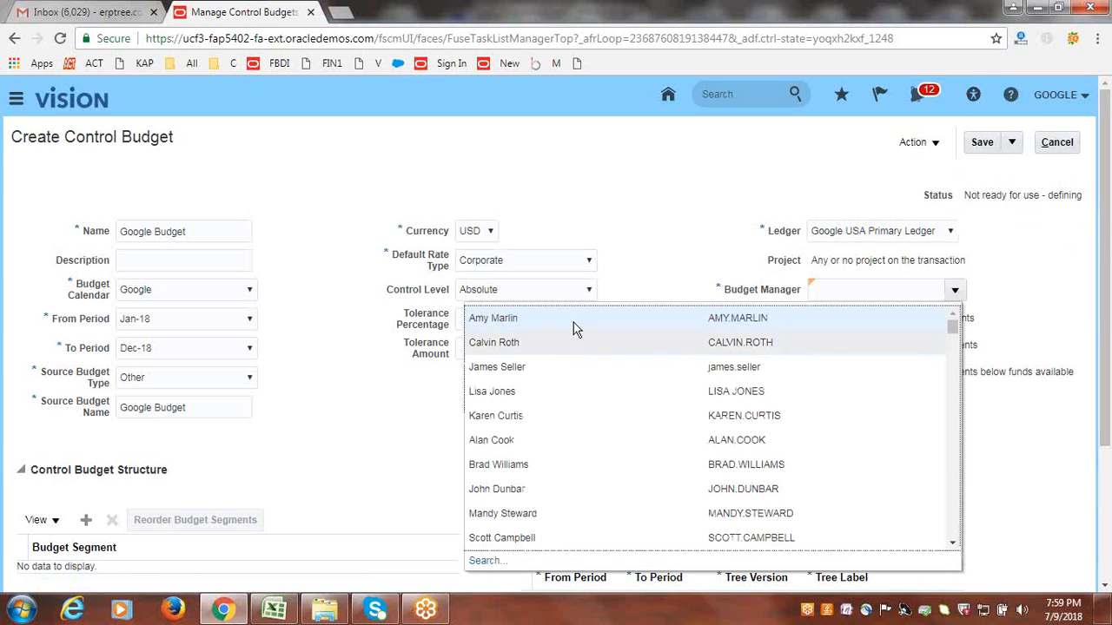
click(489, 561)
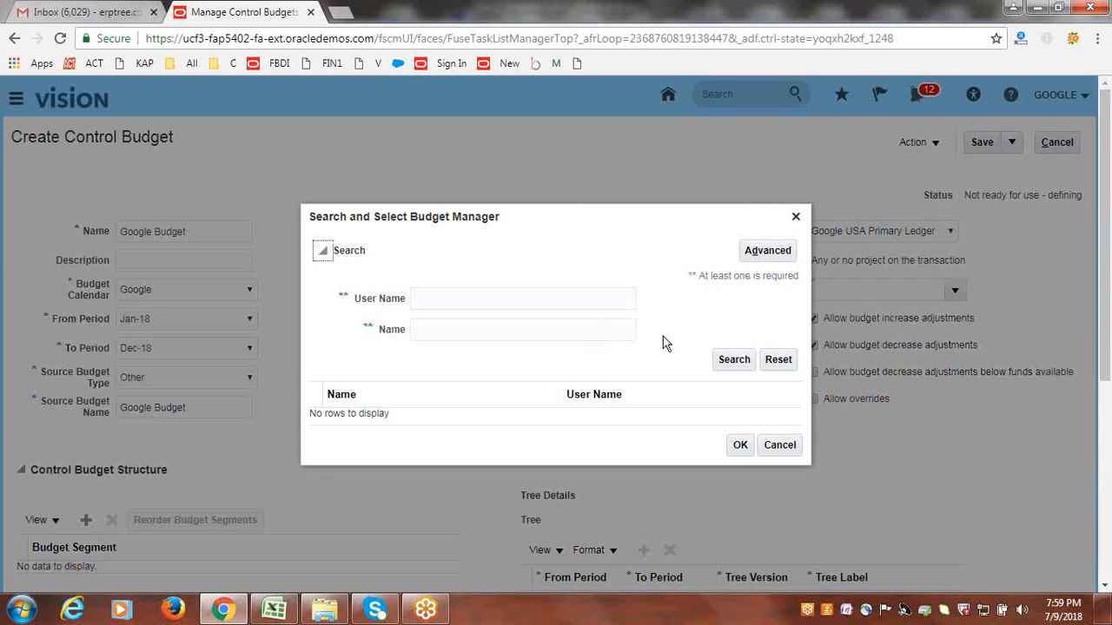
click(513, 299)
text(GOOGLE)
key(Return)
click(434, 415)
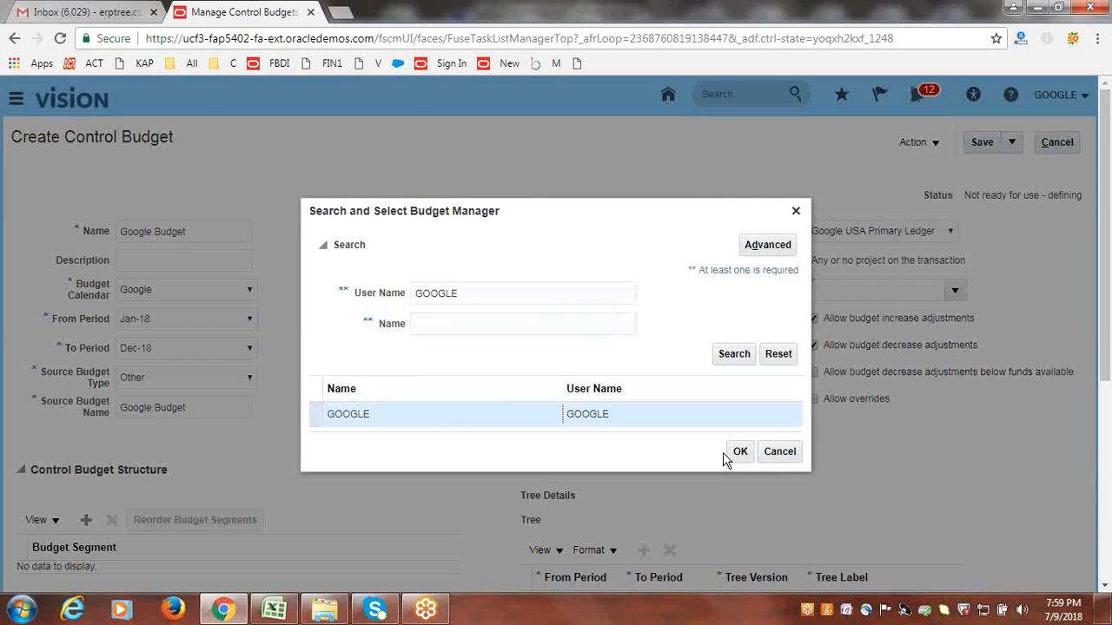
click(740, 452)
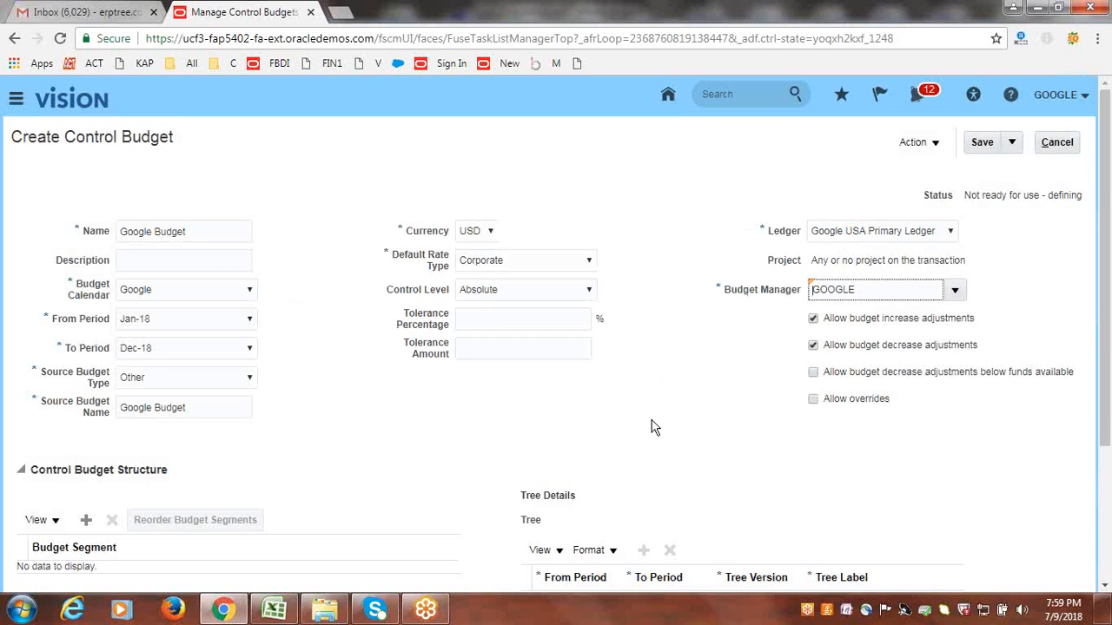
Step: Add three budget structure rows with segments Company, Department and Account
scroll(658, 415, down, 2)
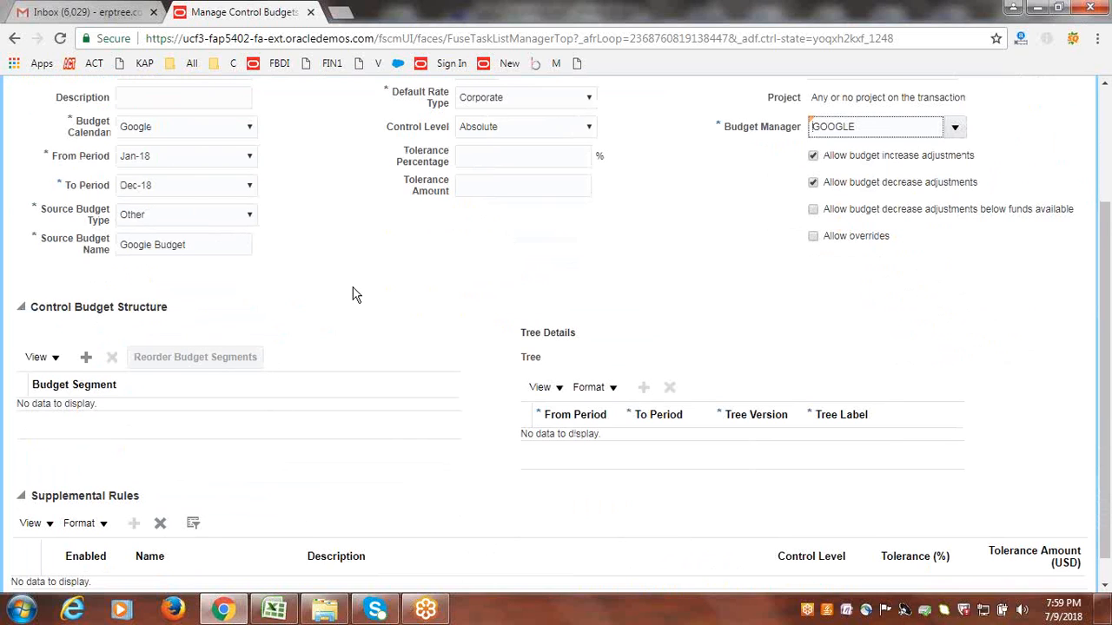
scroll(353, 439, down, 1)
click(86, 327)
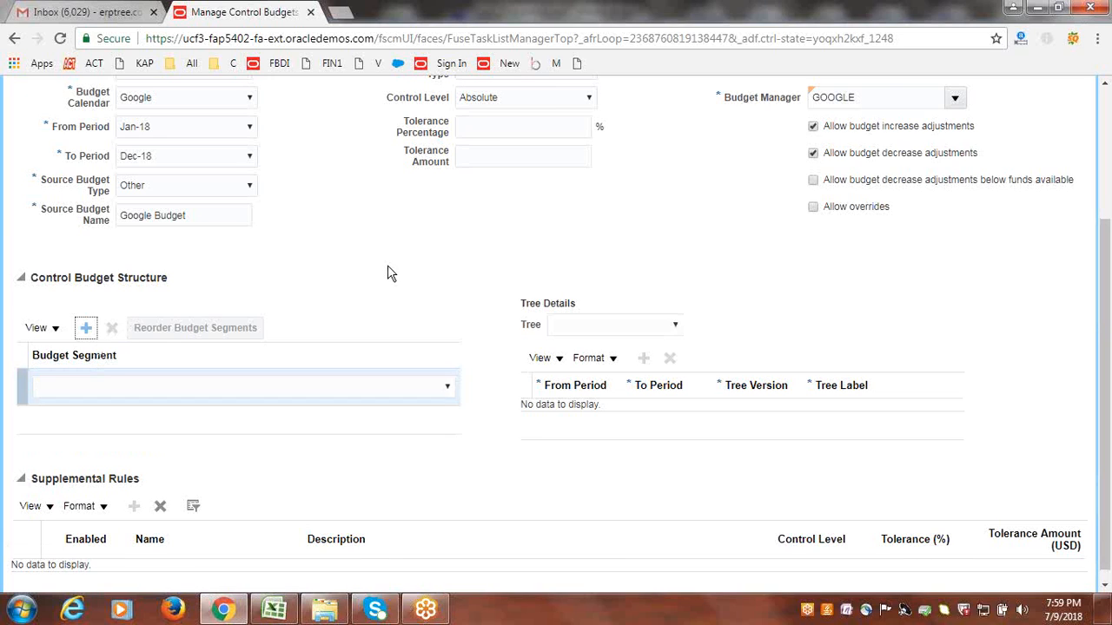
scroll(384, 267, down, 1)
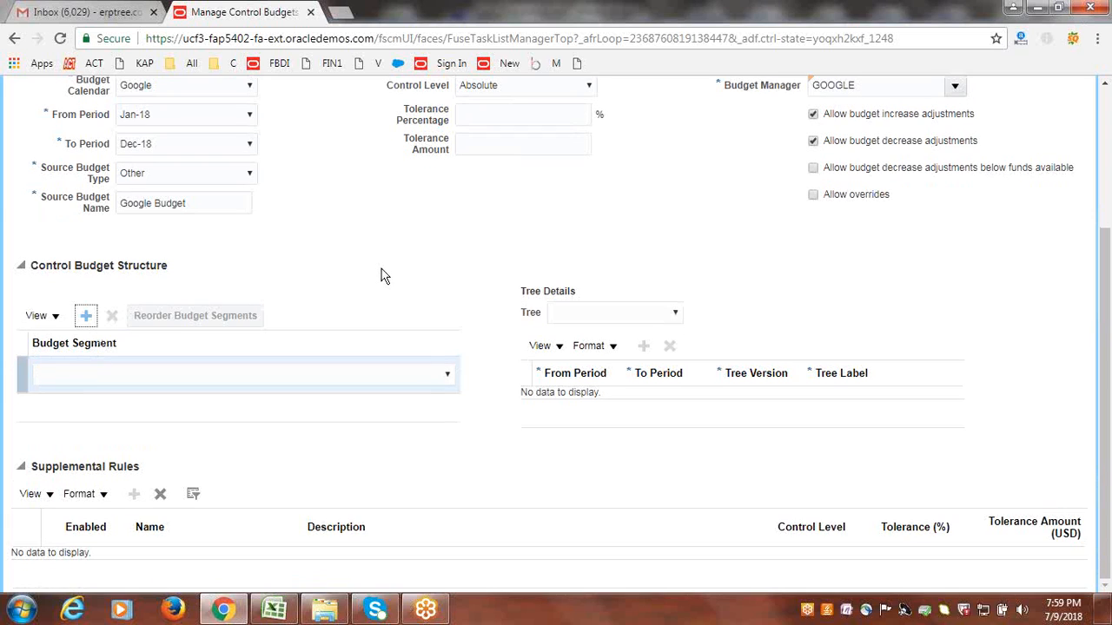
click(448, 378)
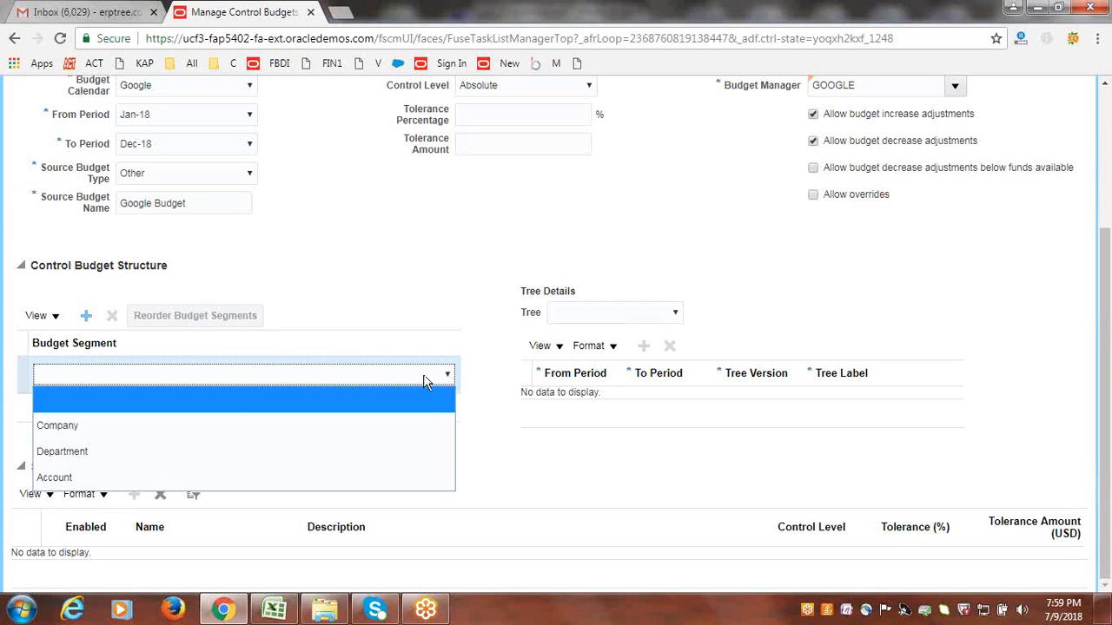
click(54, 429)
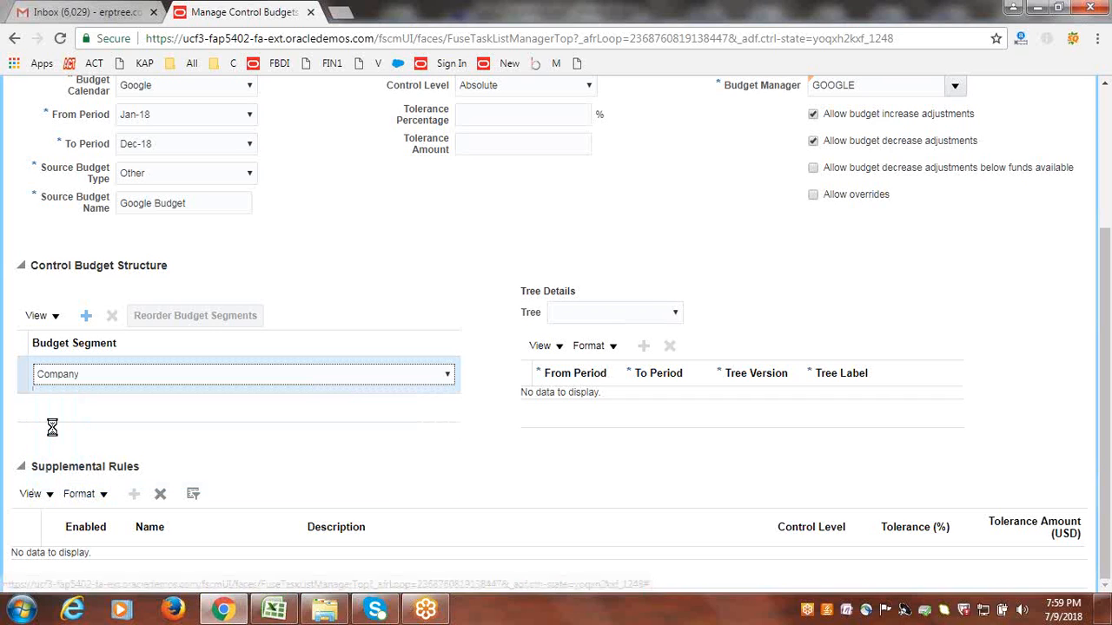
click(88, 321)
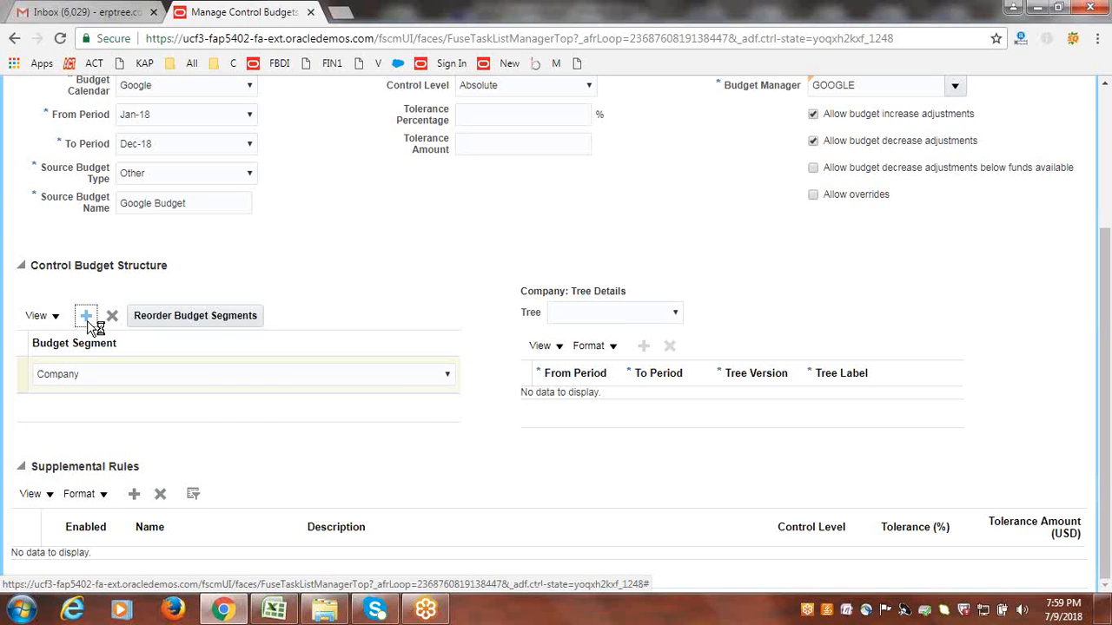
click(95, 412)
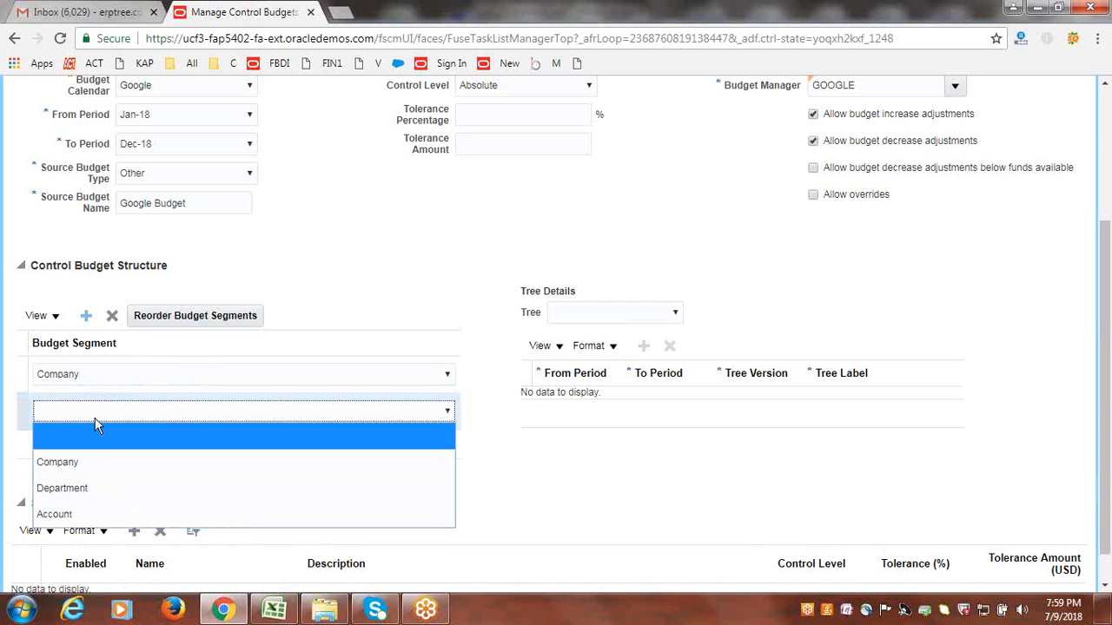
click(83, 488)
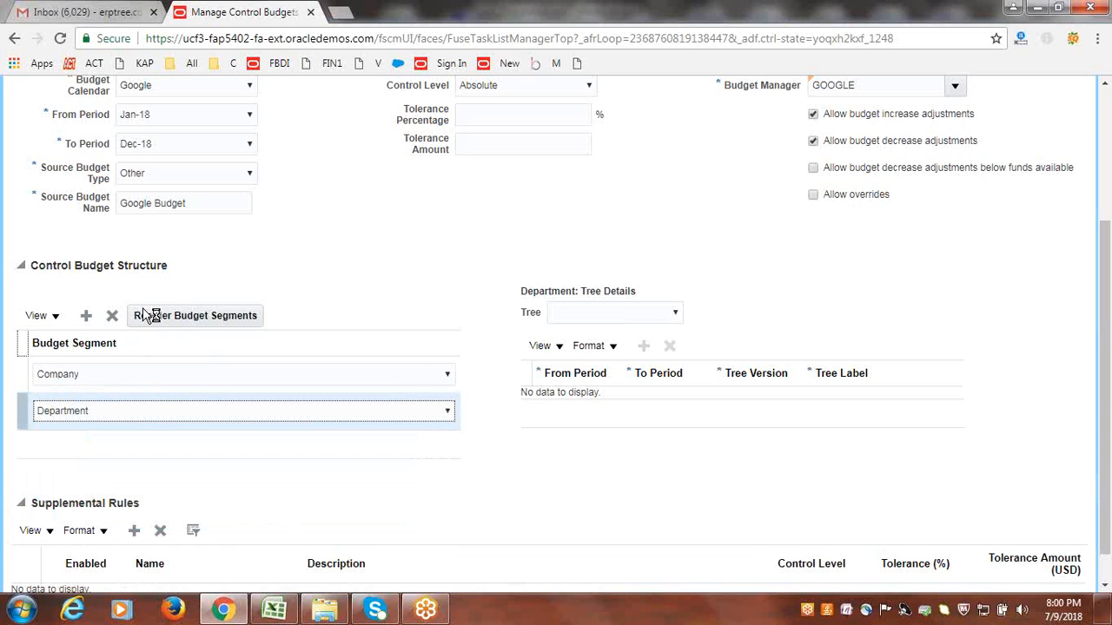
click(86, 316)
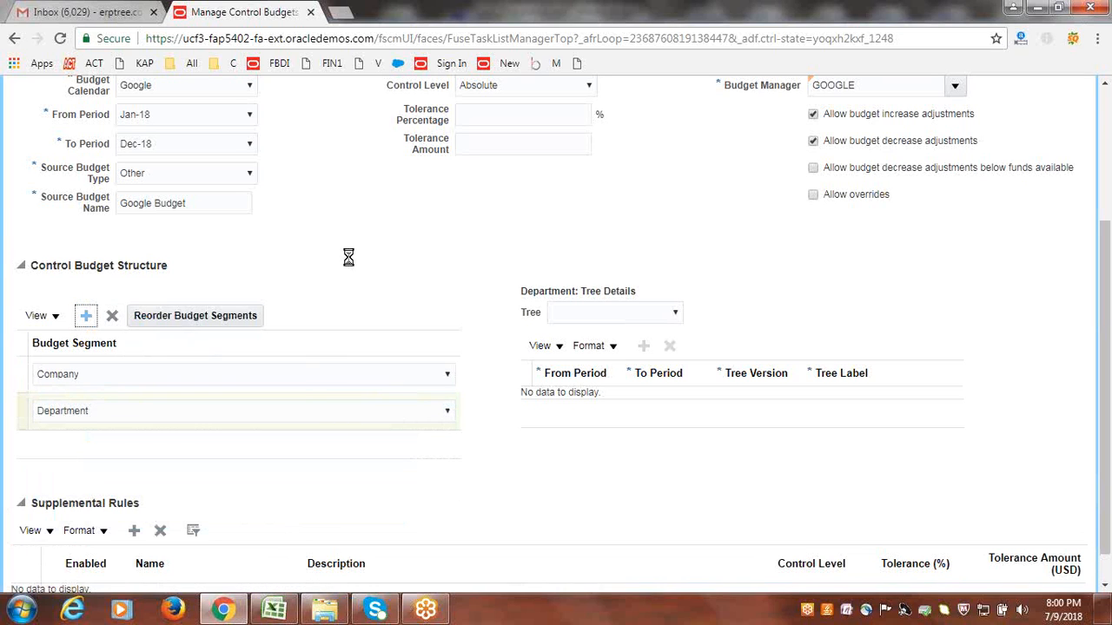
click(160, 449)
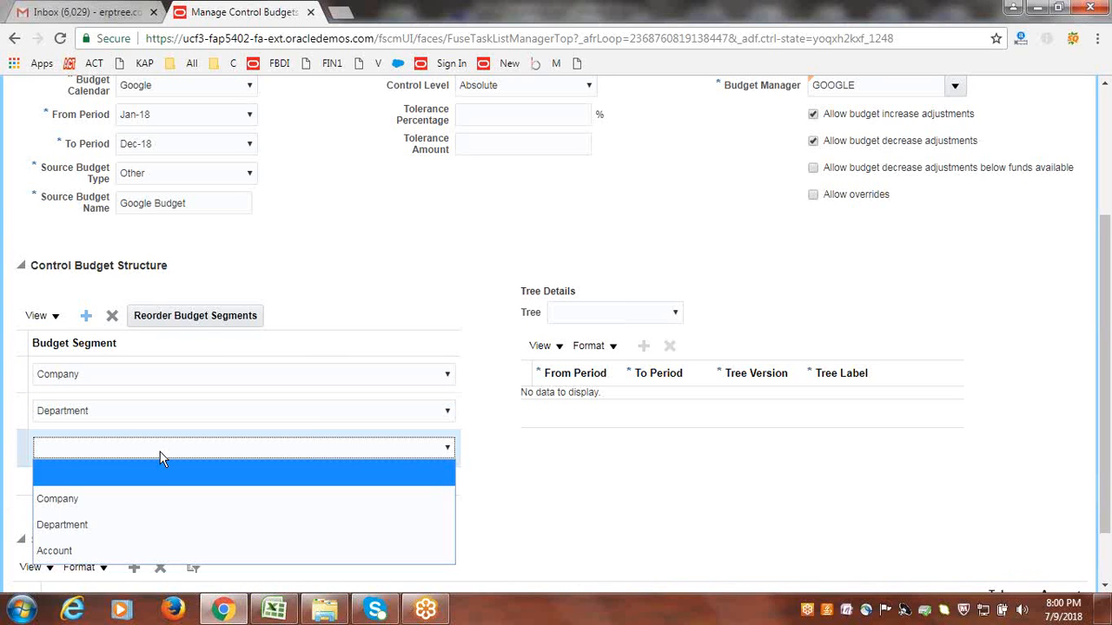
click(102, 549)
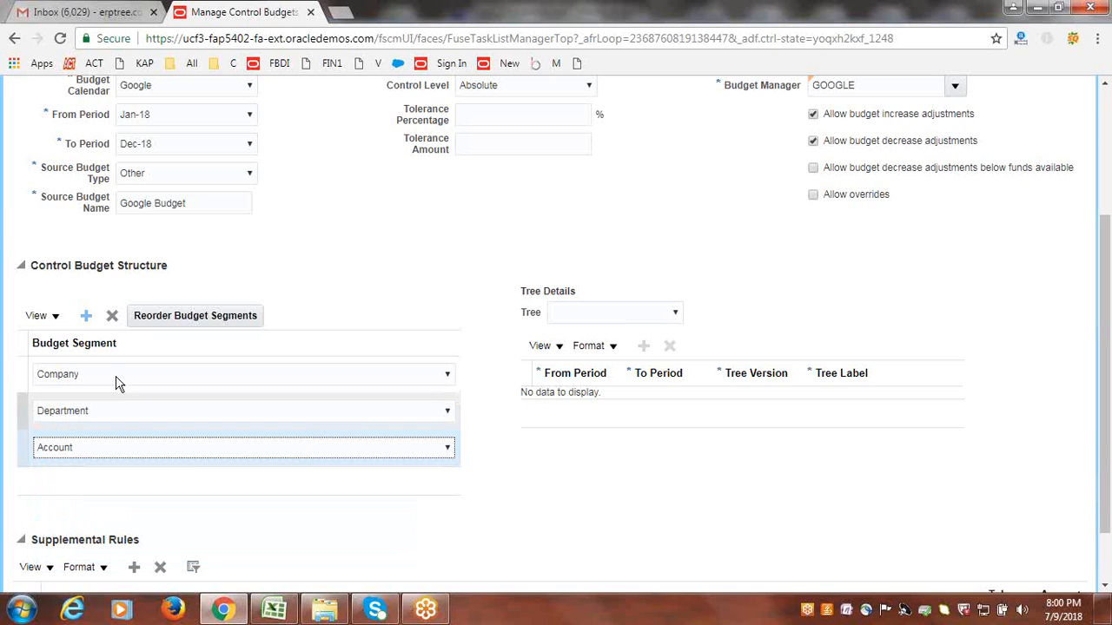
click(1066, 520)
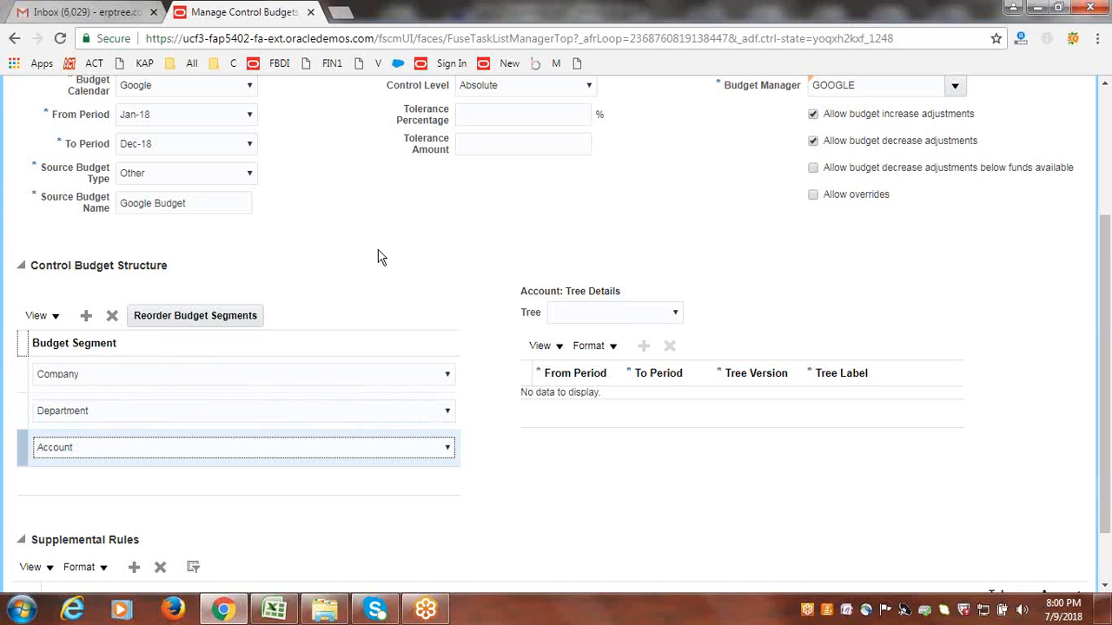
scroll(385, 259, down, 1)
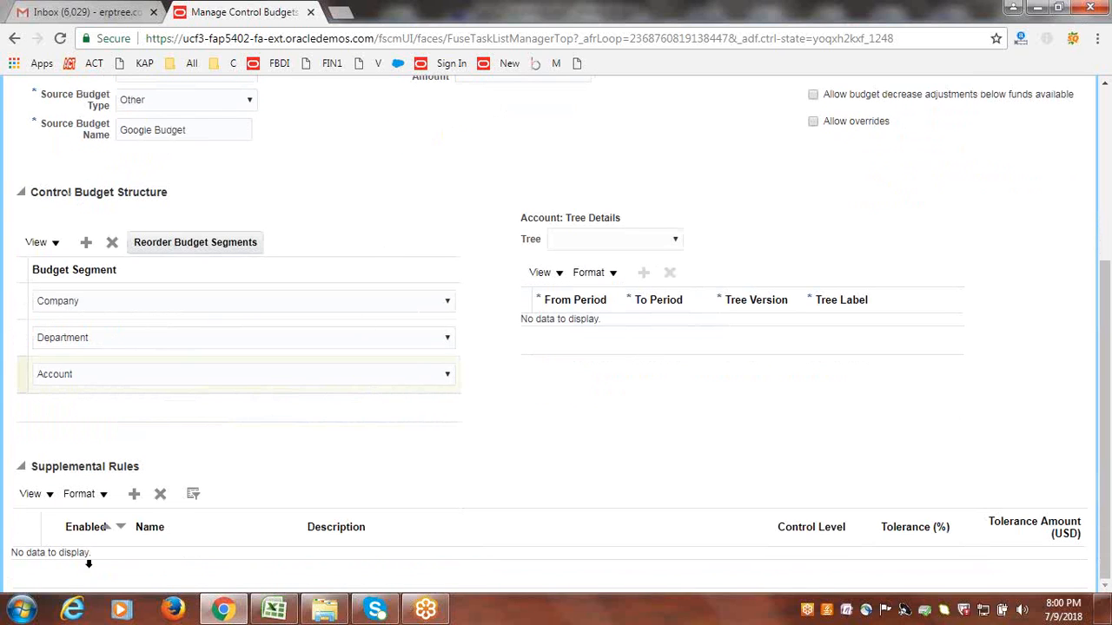
Step: Create supplemental rule 'Google' for Google US Business Unit with Absolute control level
click(134, 494)
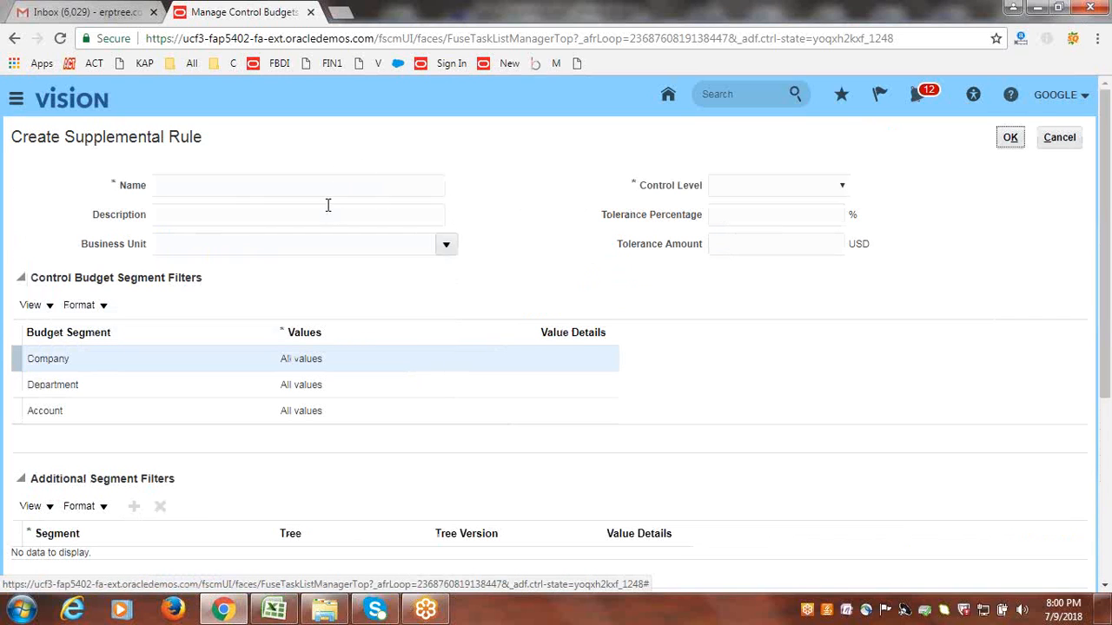
click(326, 183)
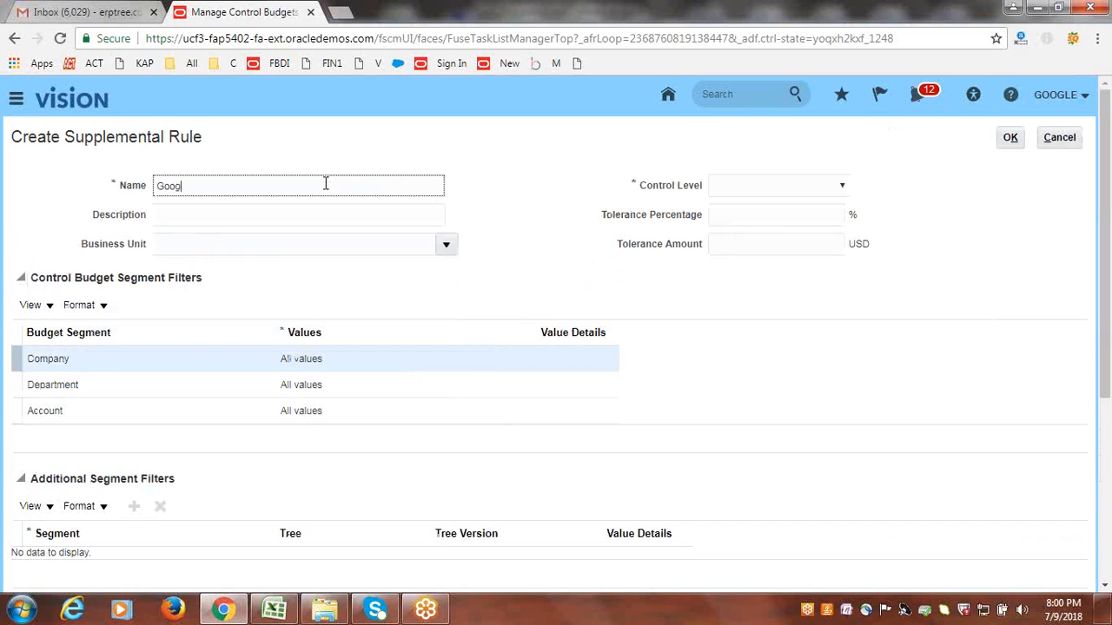
key(Tab)
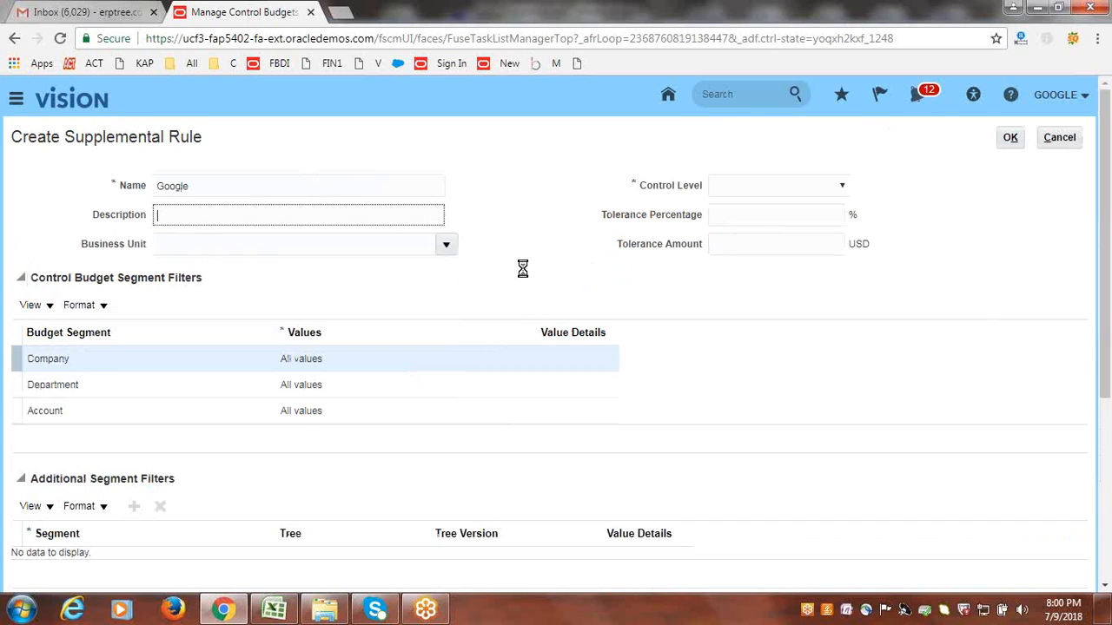
click(446, 246)
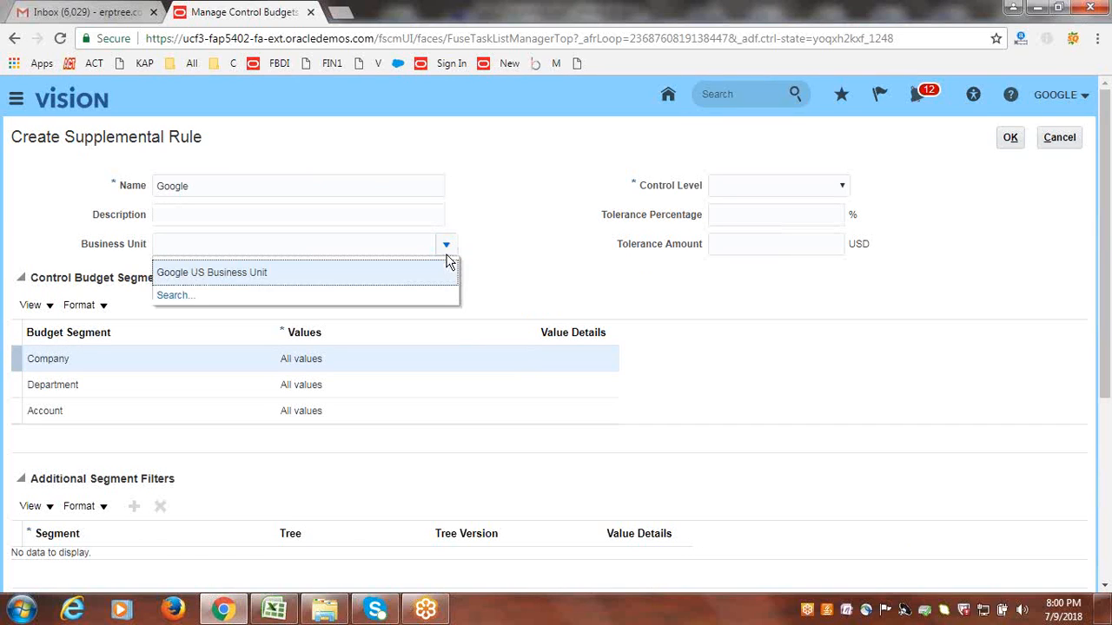
click(328, 277)
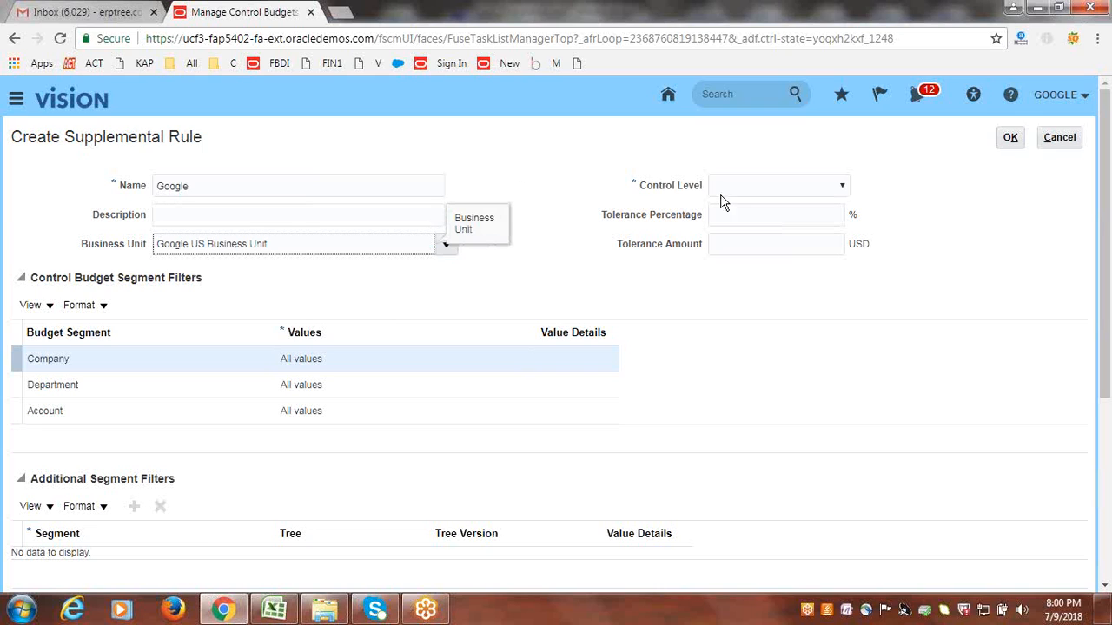
click(773, 188)
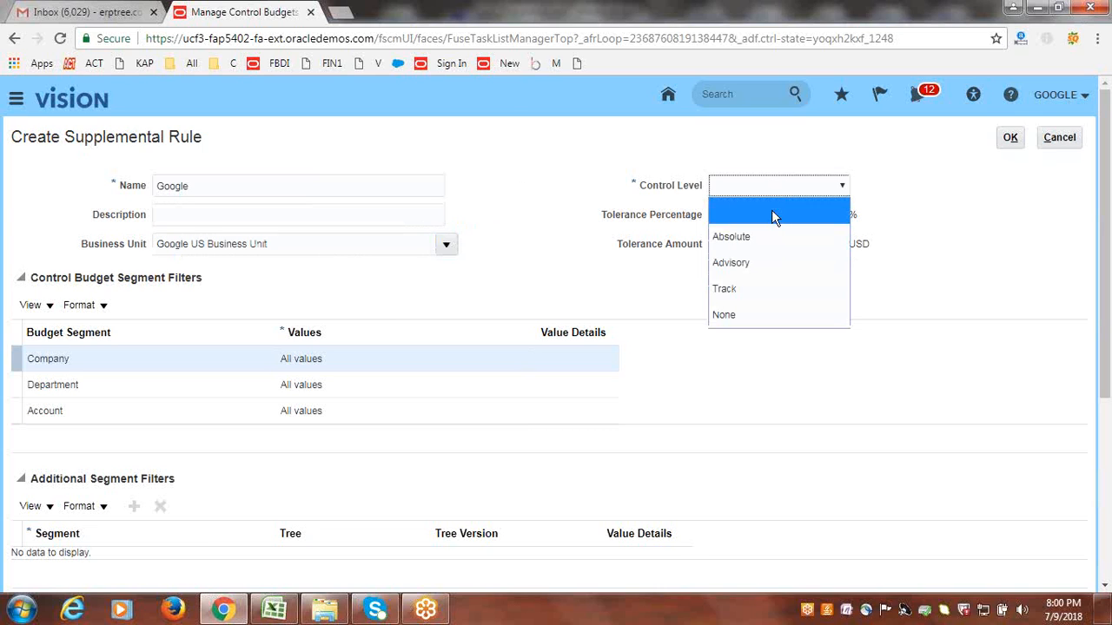
click(752, 237)
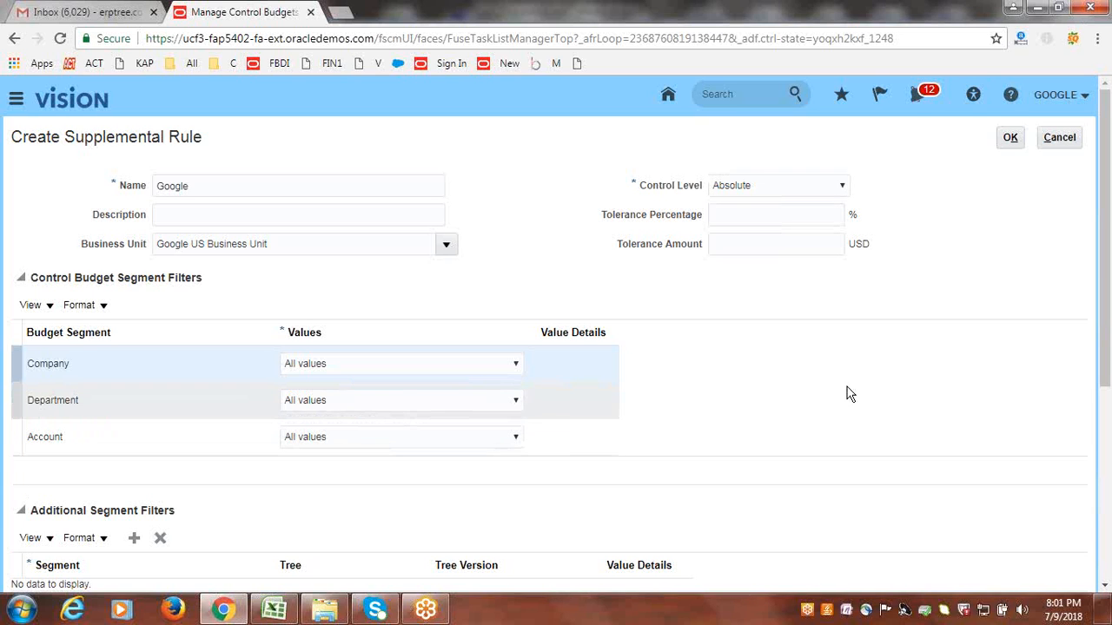
scroll(849, 393, down, 3)
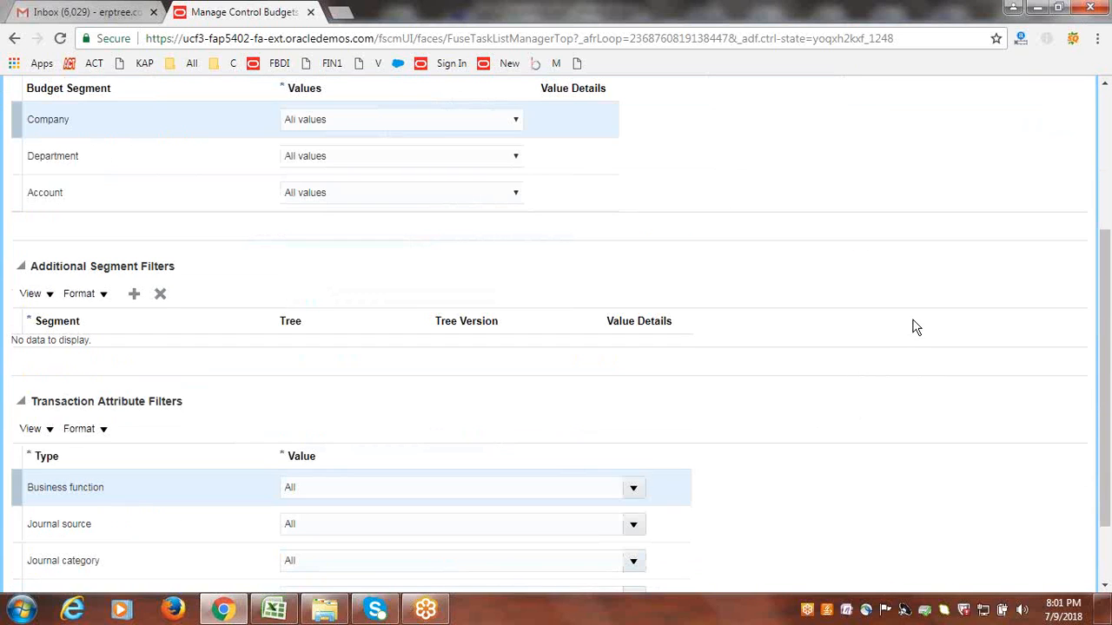
scroll(913, 312, up, 3)
click(1010, 137)
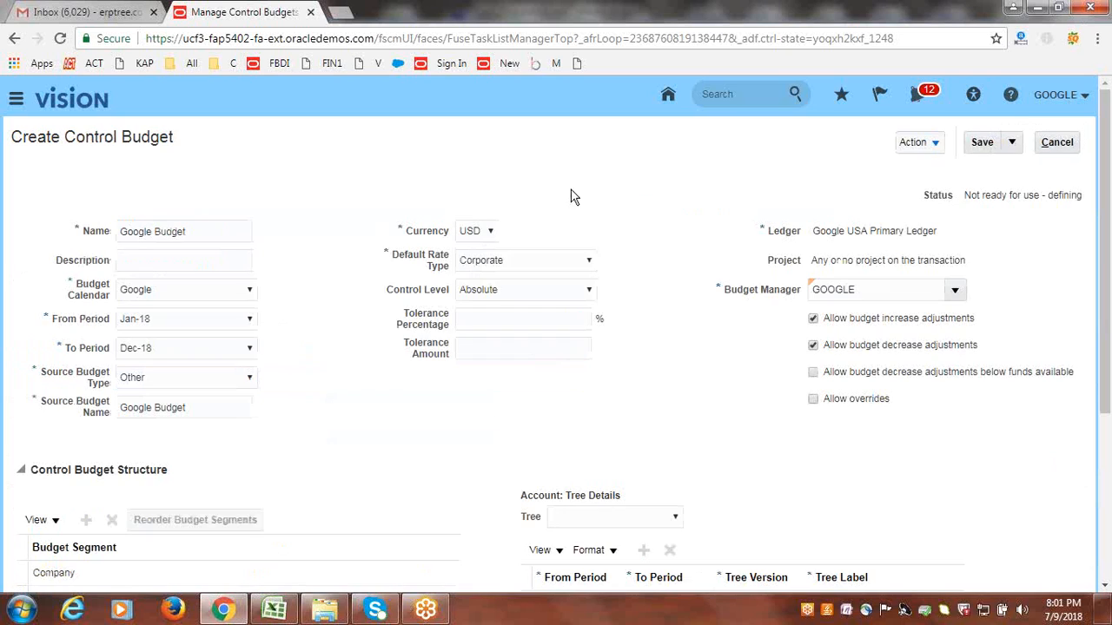
Step: Run Prepare for Use on Google Budget and accept the warning
click(936, 144)
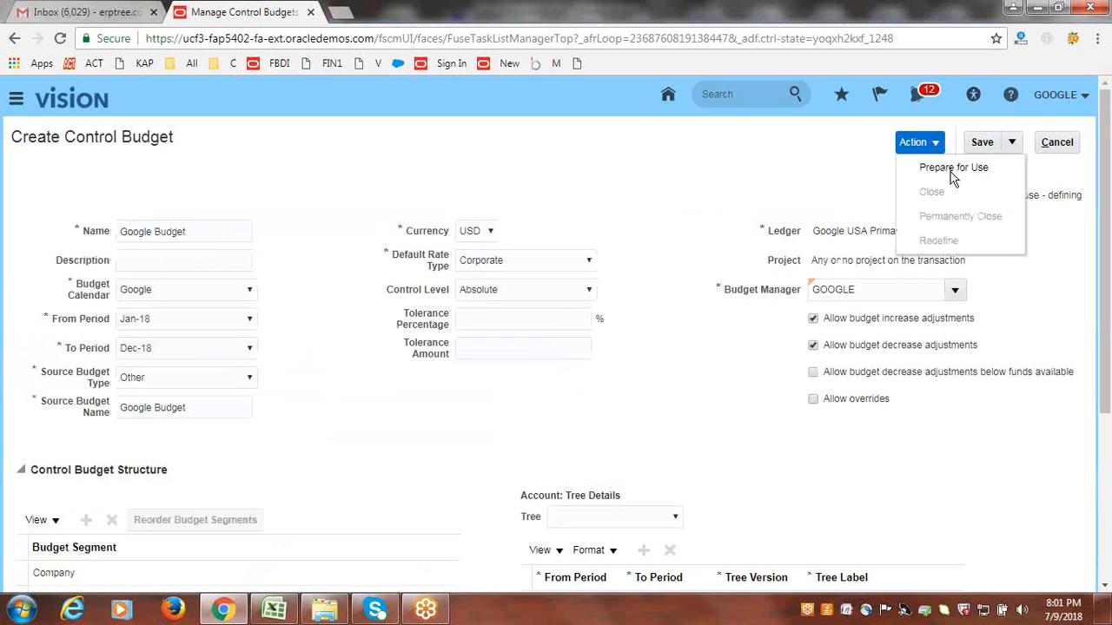
click(774, 189)
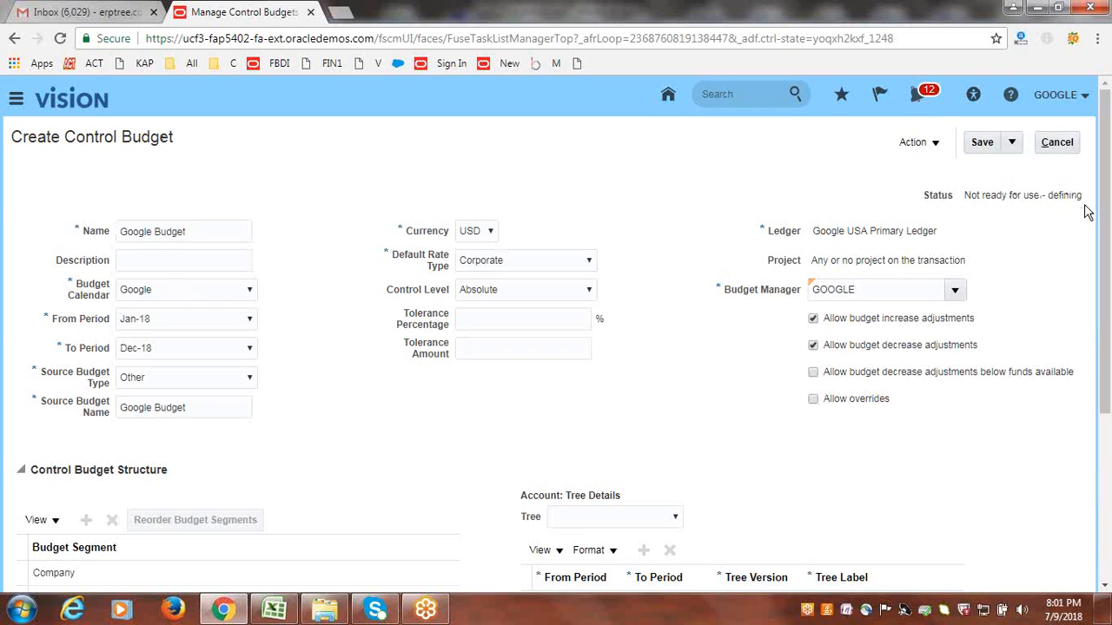
click(940, 144)
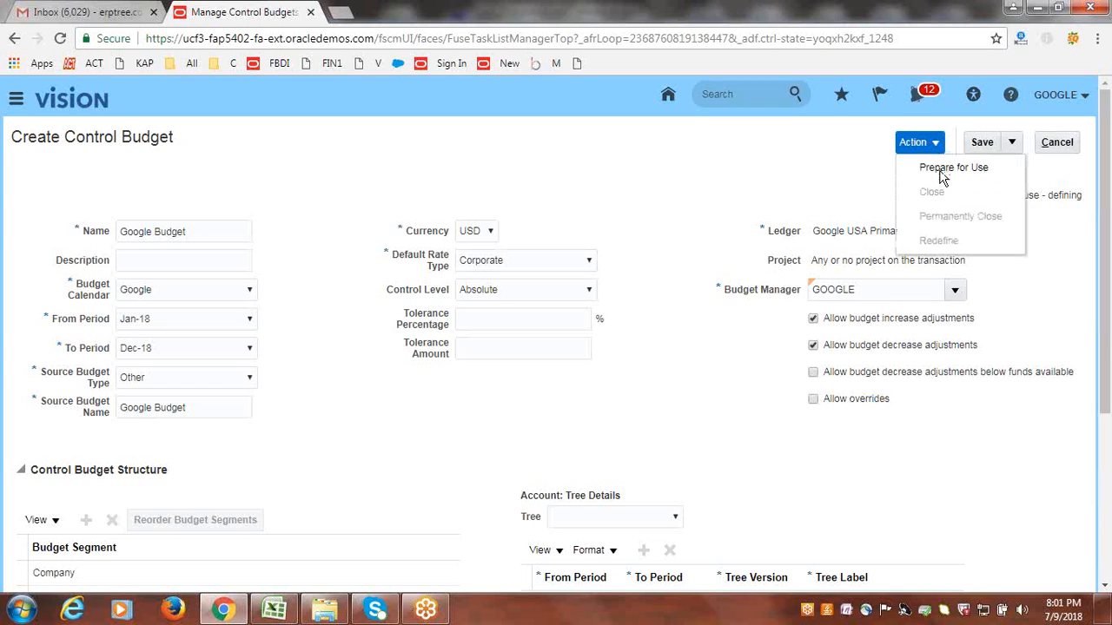
click(942, 170)
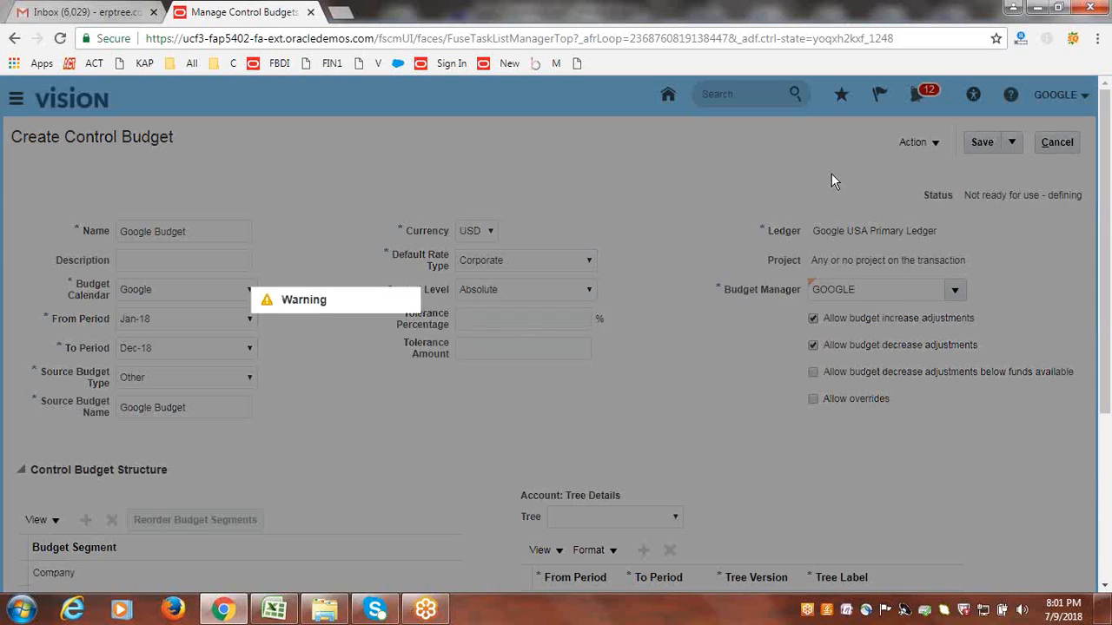
click(289, 365)
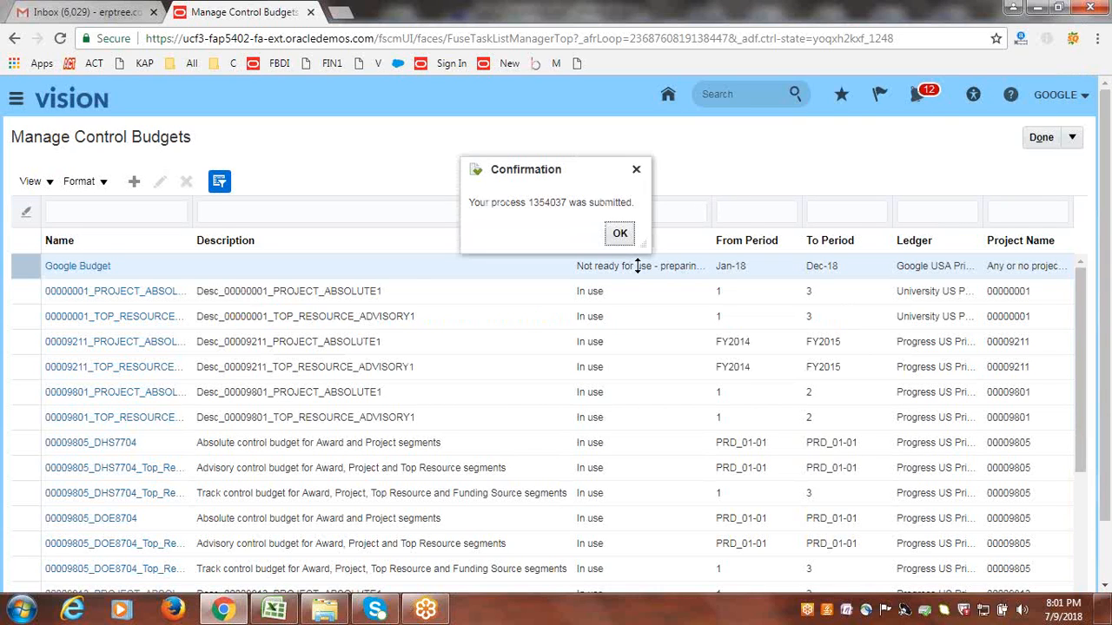
Step: Dismiss the confirmation, filter budgets by name Google to verify In use, and finish
click(620, 235)
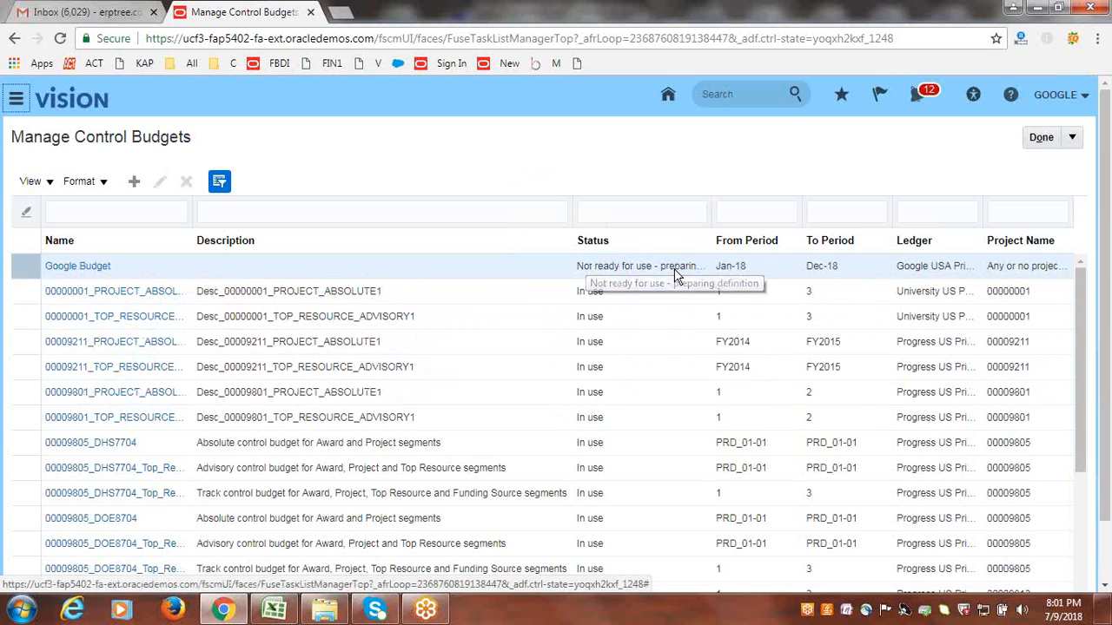
click(106, 216)
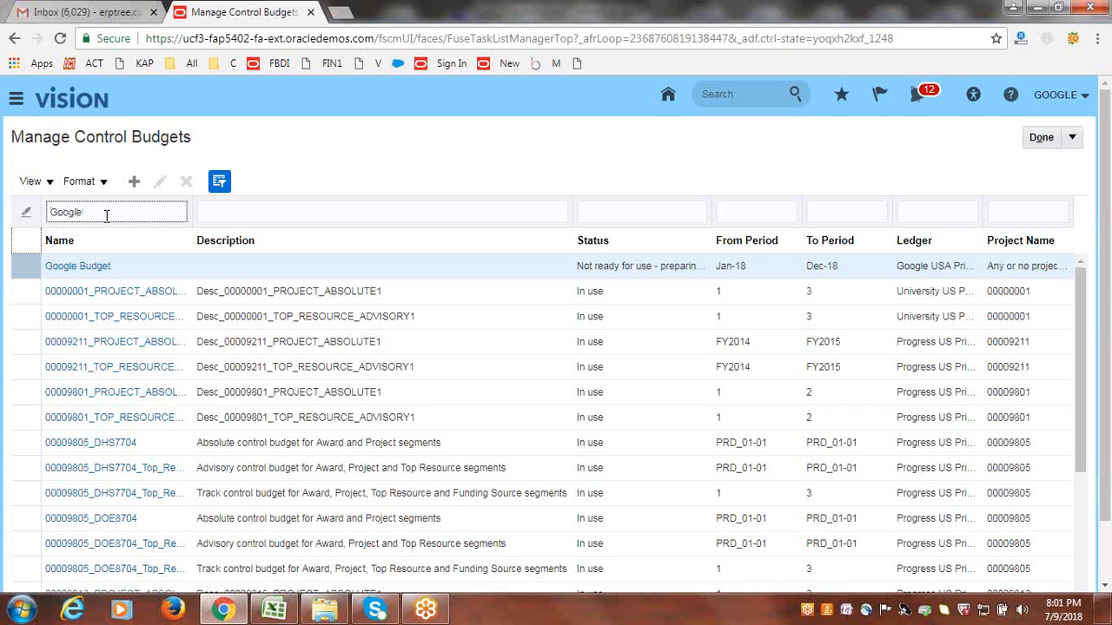
key(Return)
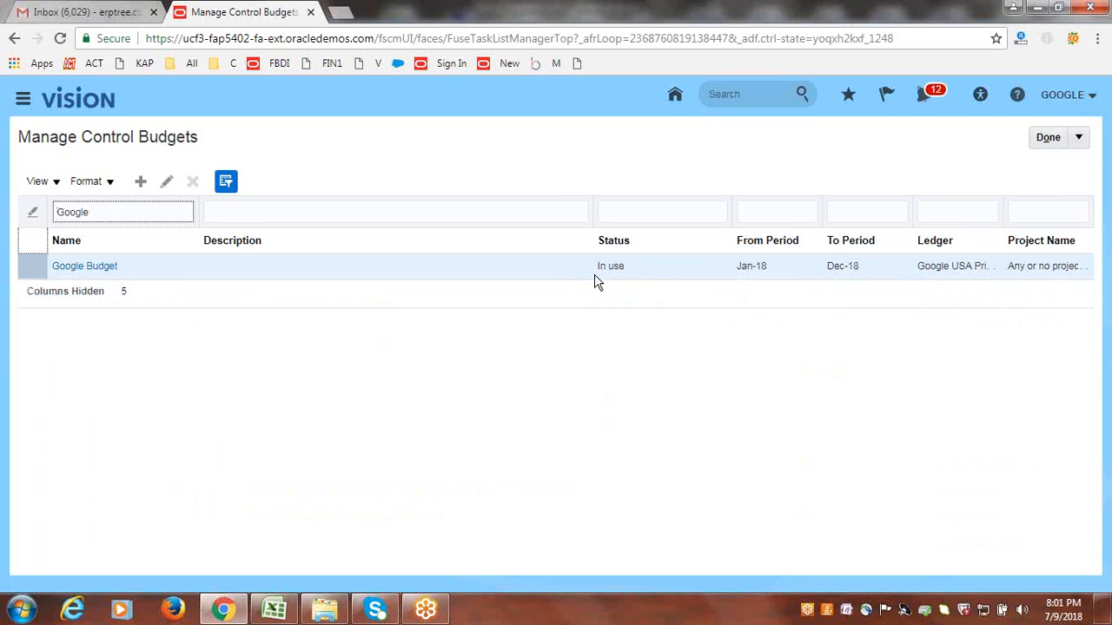
click(1048, 139)
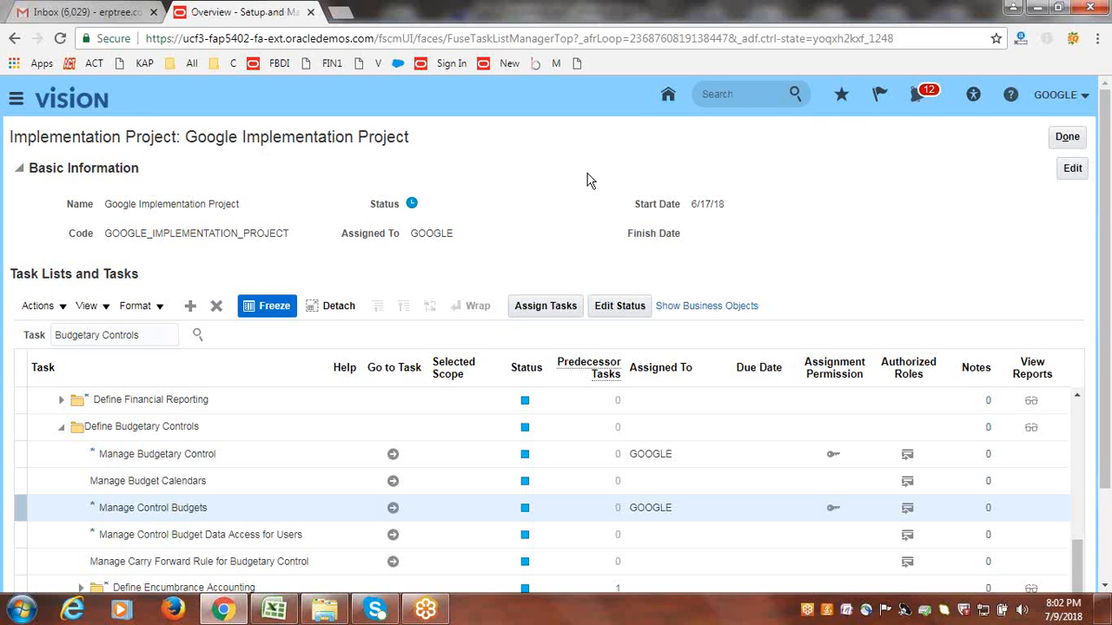
Step: In the Excel budget checklist, review Manage Budgetary Controls, Manage Control Budget and Assign Budget Role to User
click(263, 612)
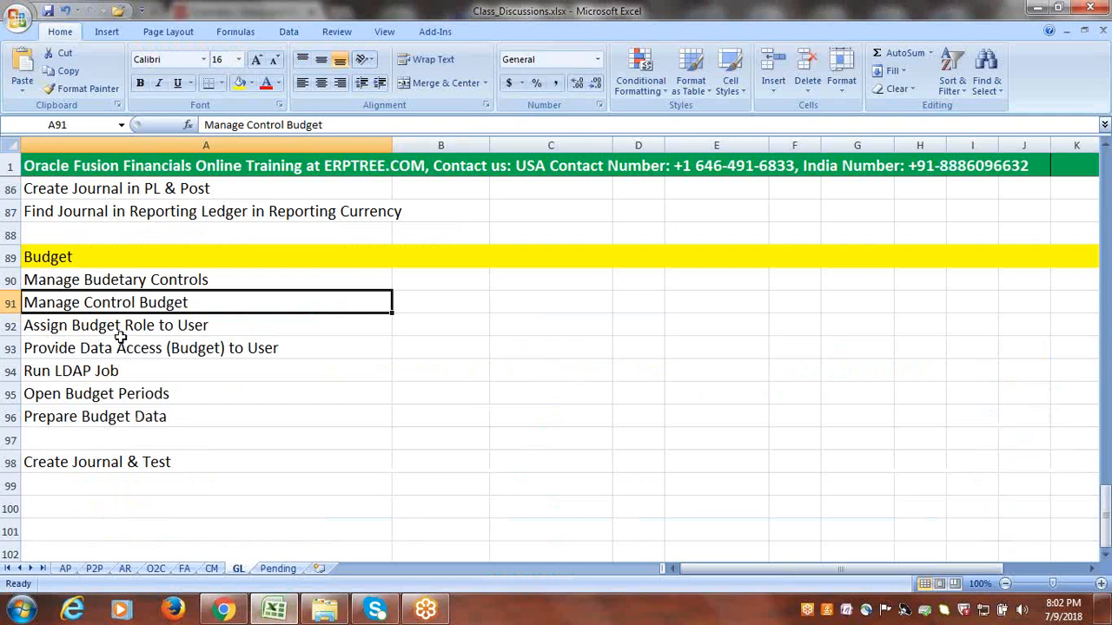
click(117, 280)
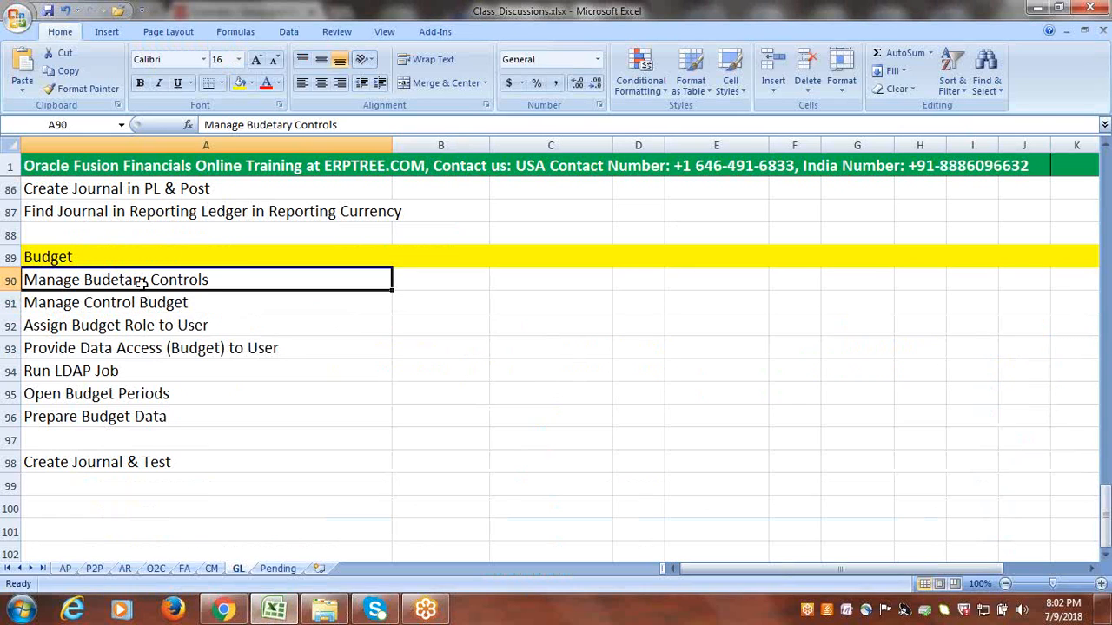
click(127, 302)
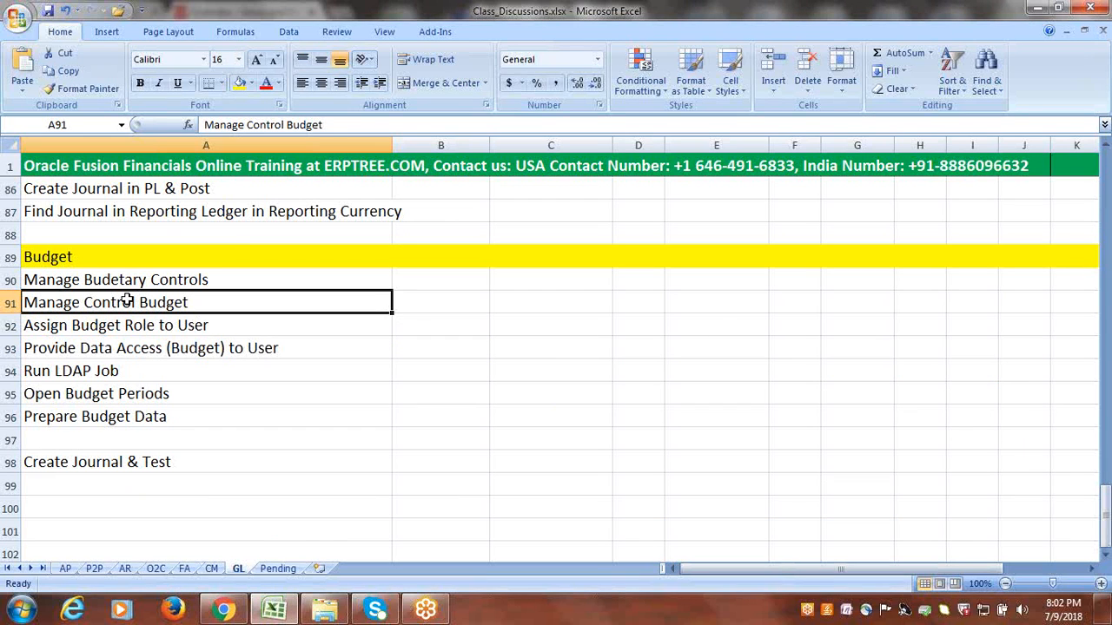
click(156, 325)
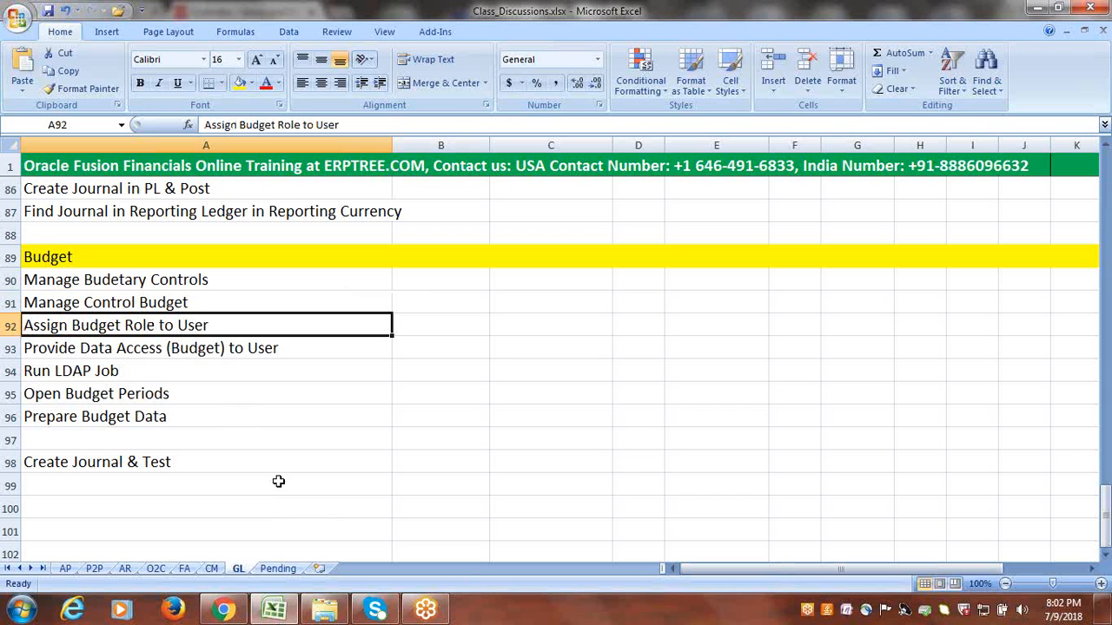
Step: Back in Oracle, open the Security Console from the Navigator's More list
click(223, 610)
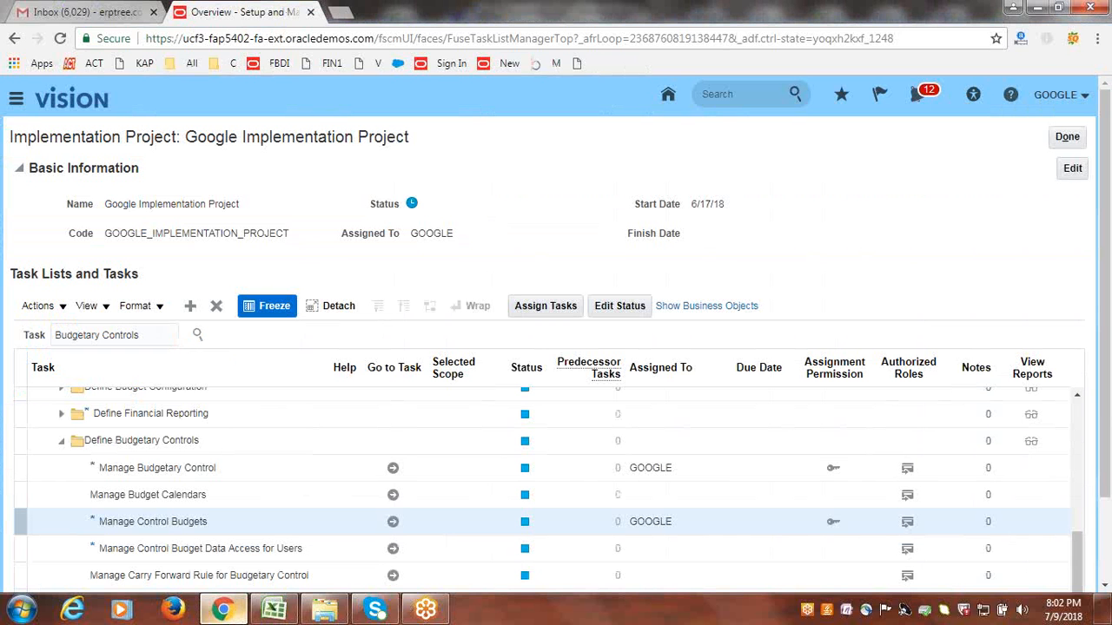
click(15, 98)
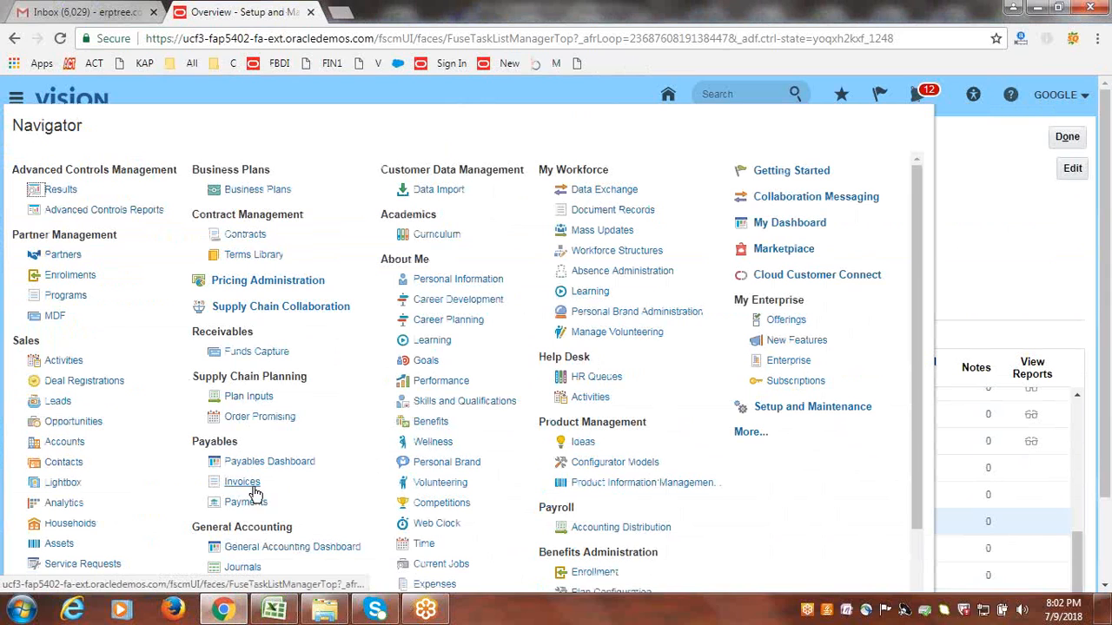
click(745, 431)
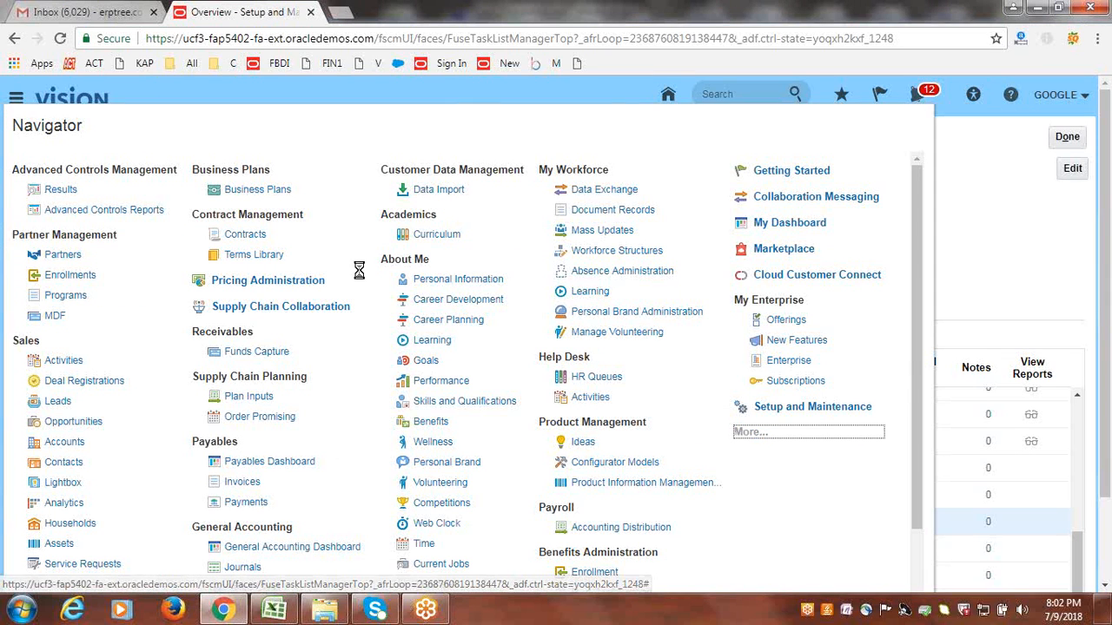
click(90, 554)
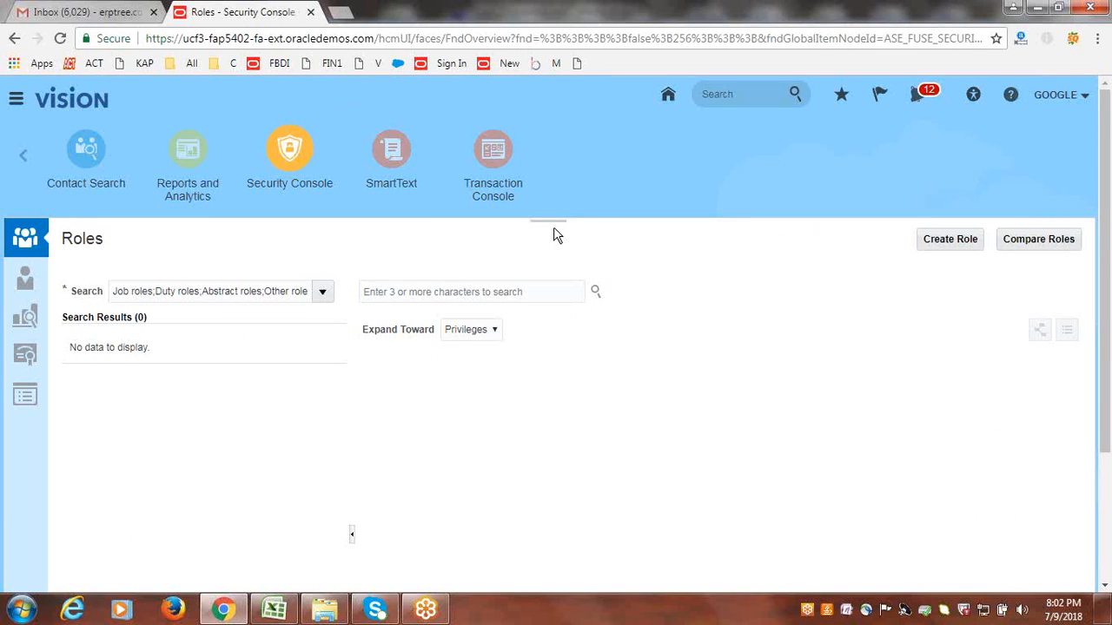
Step: Search user accounts for GOOGLE and open the GOOGLE user's account
click(25, 280)
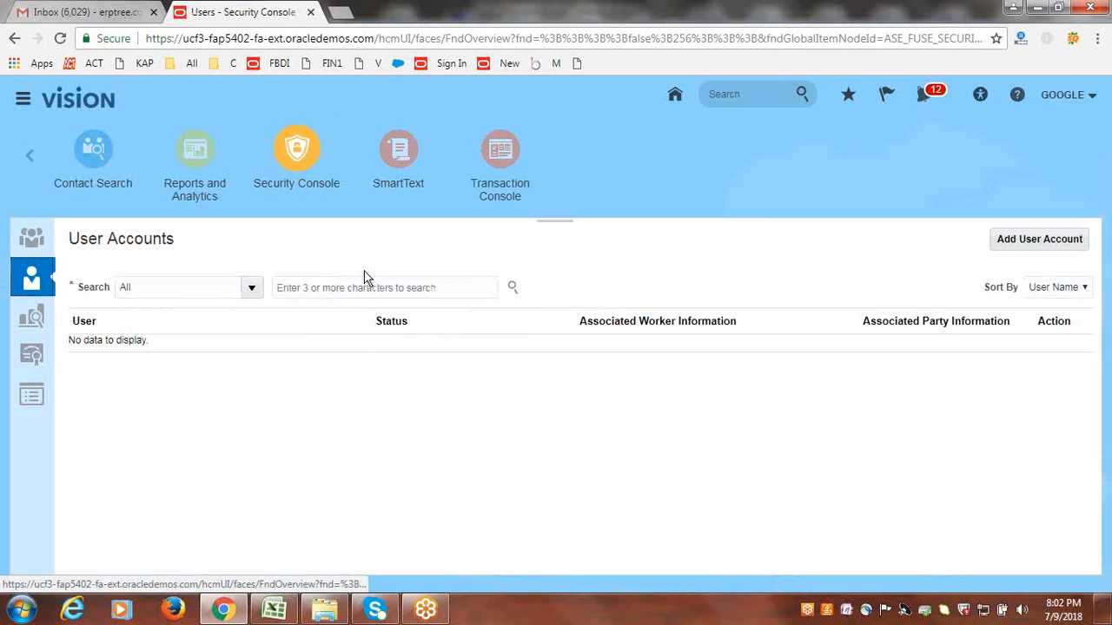
click(370, 278)
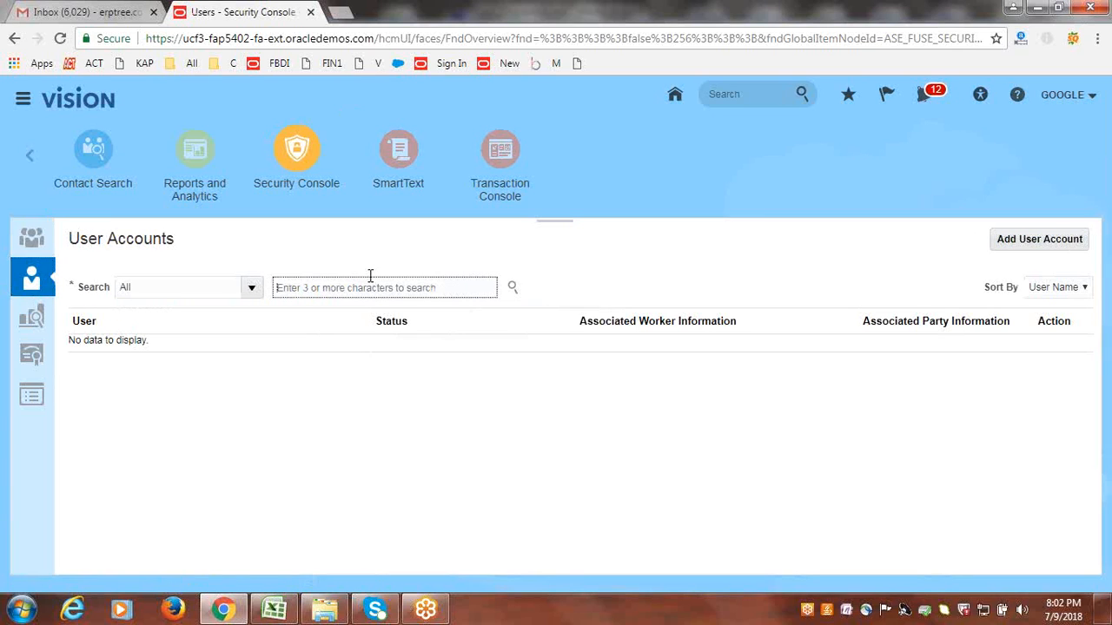
text(GOOGLE)
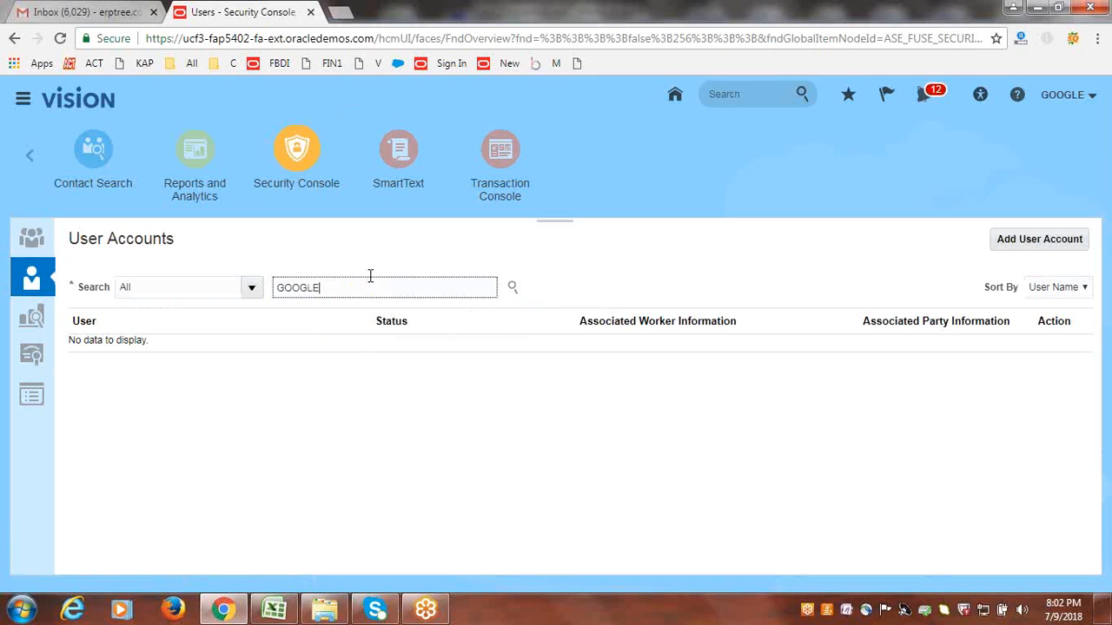
key(Return)
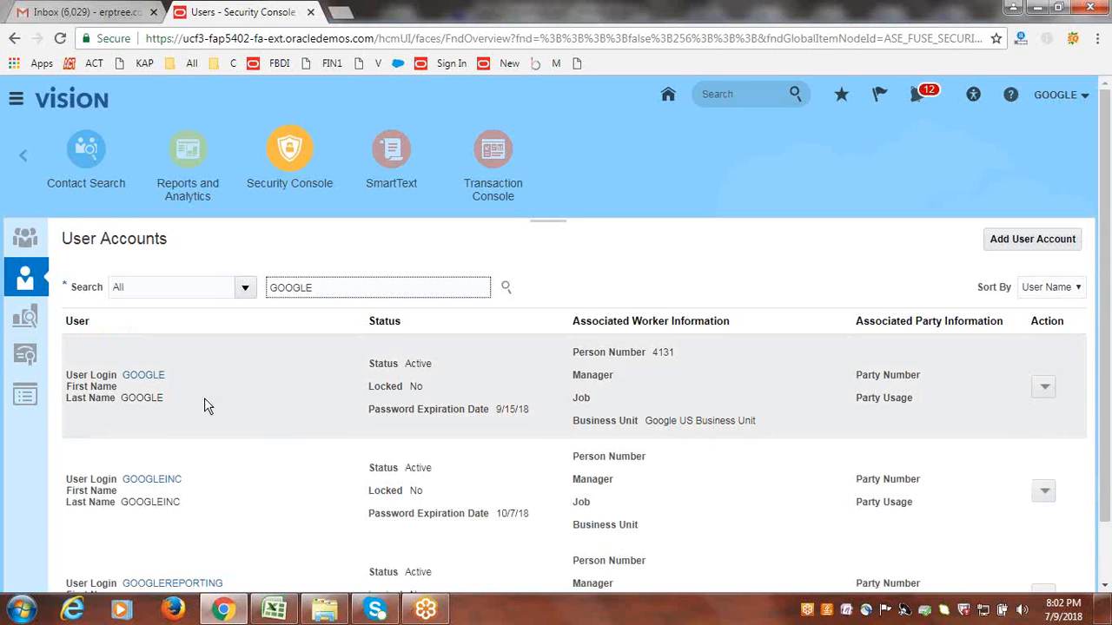
click(149, 376)
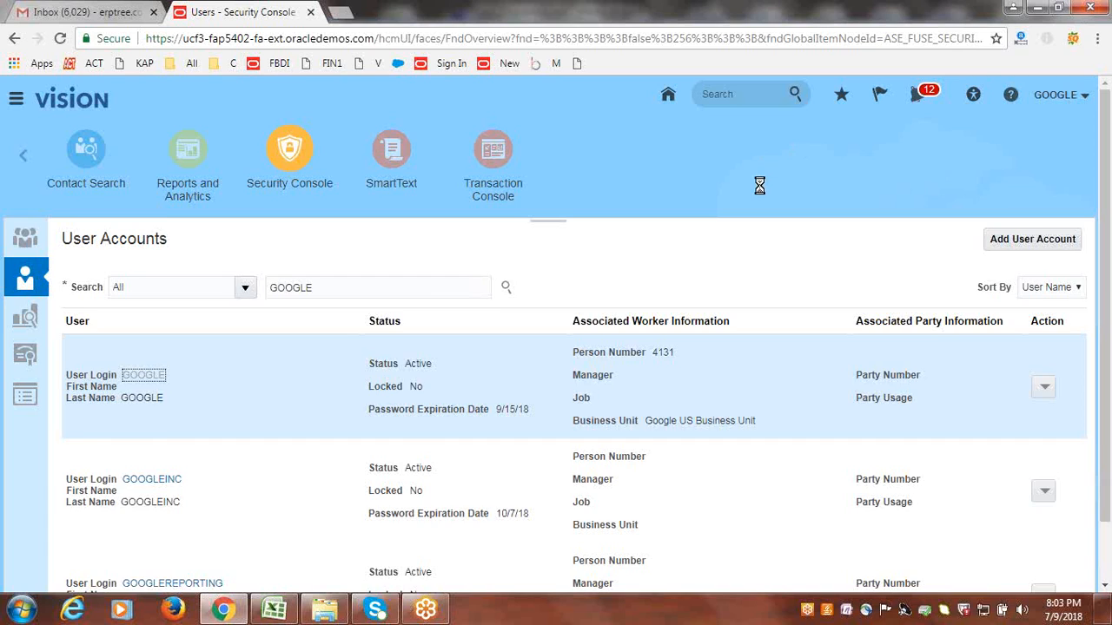
Step: Edit the GOOGLE user account and start Add Role from its Roles section
click(1015, 240)
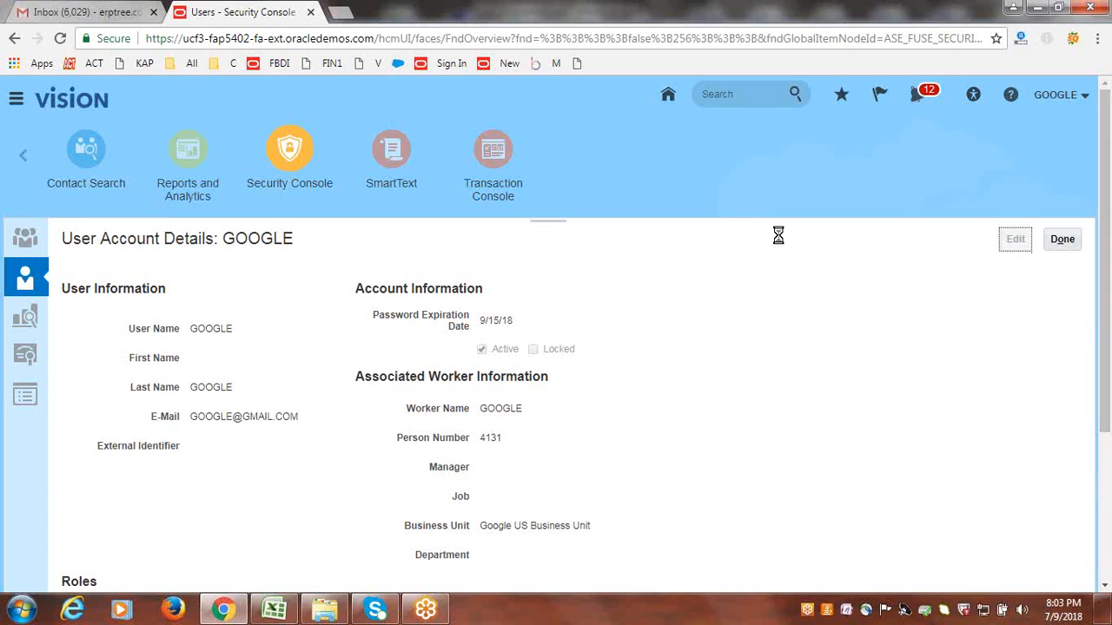
scroll(926, 449, down, 2)
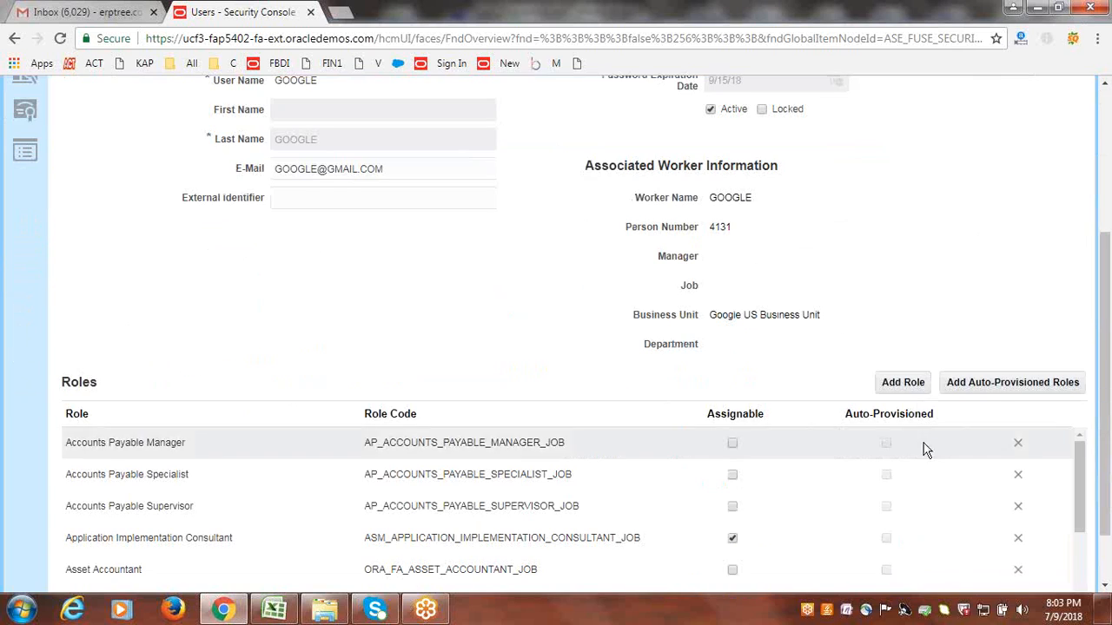
click(904, 384)
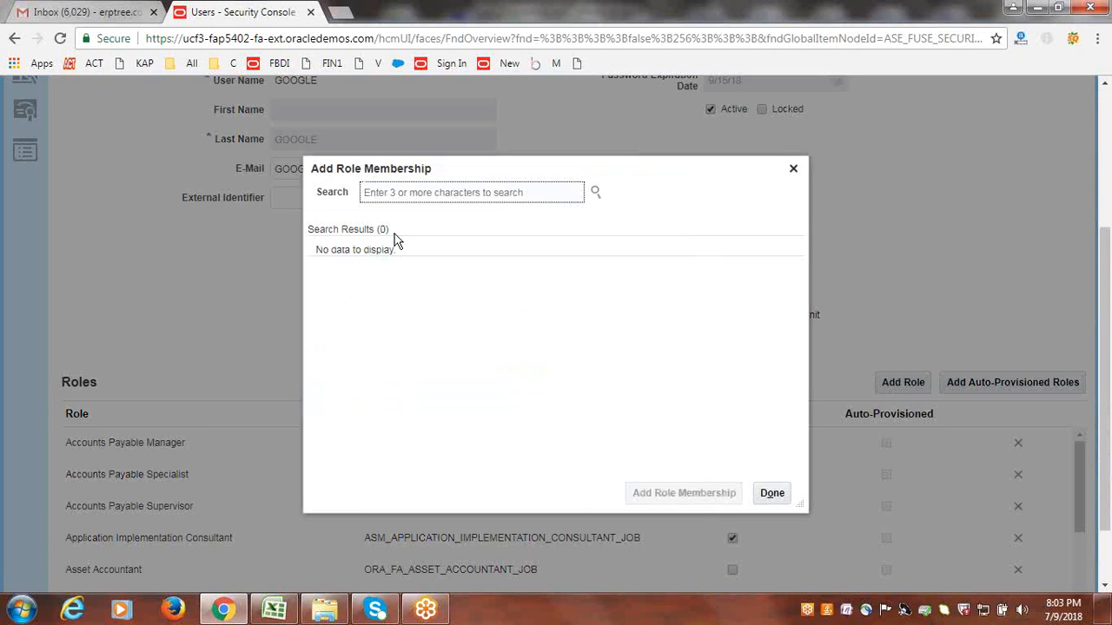
Step: Add the Budget Analyst job role to the user and acknowledge the confirmation
text(E)
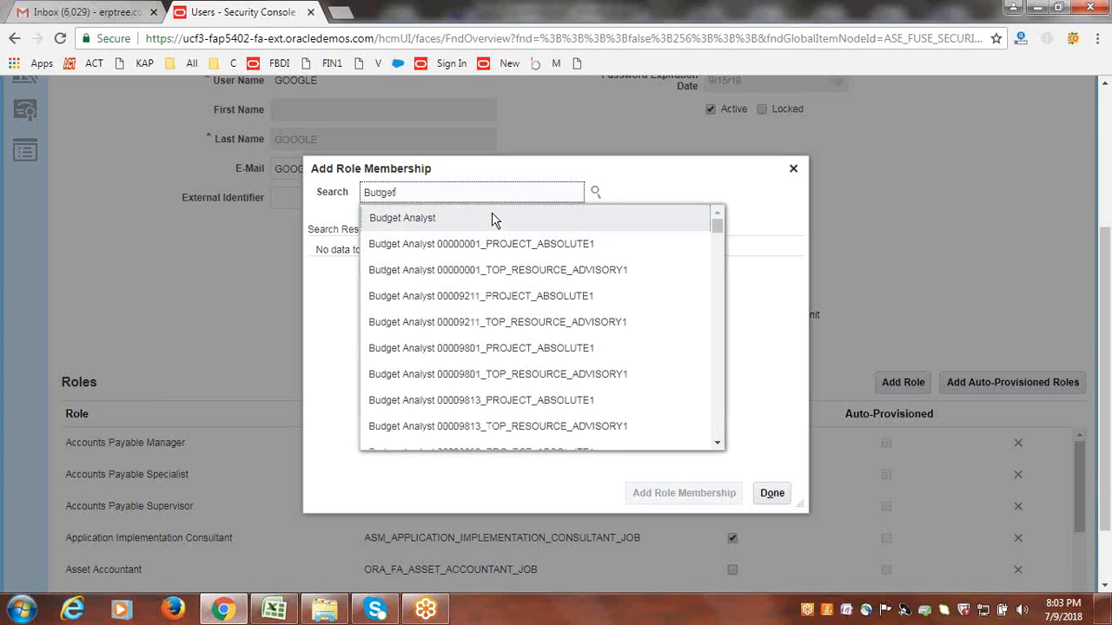
click(491, 218)
click(469, 257)
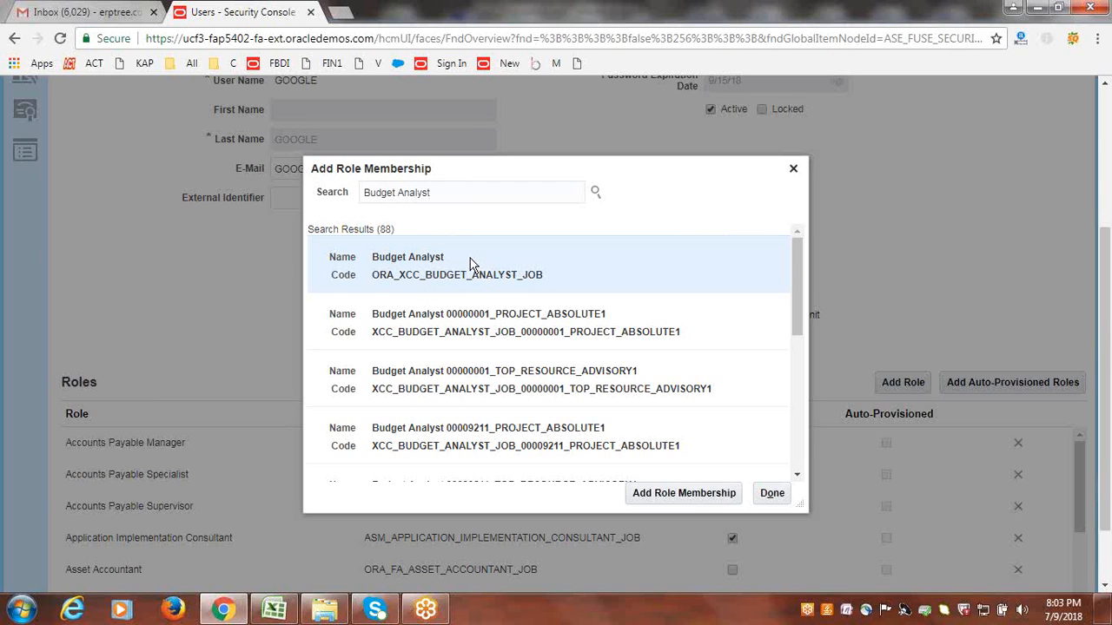
click(699, 498)
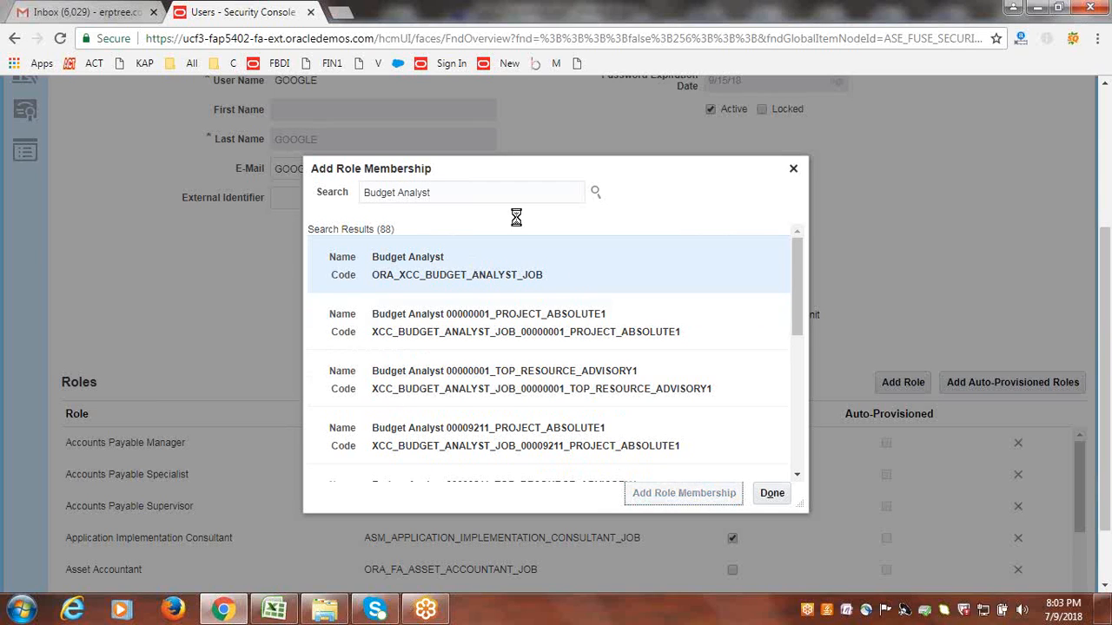
click(641, 234)
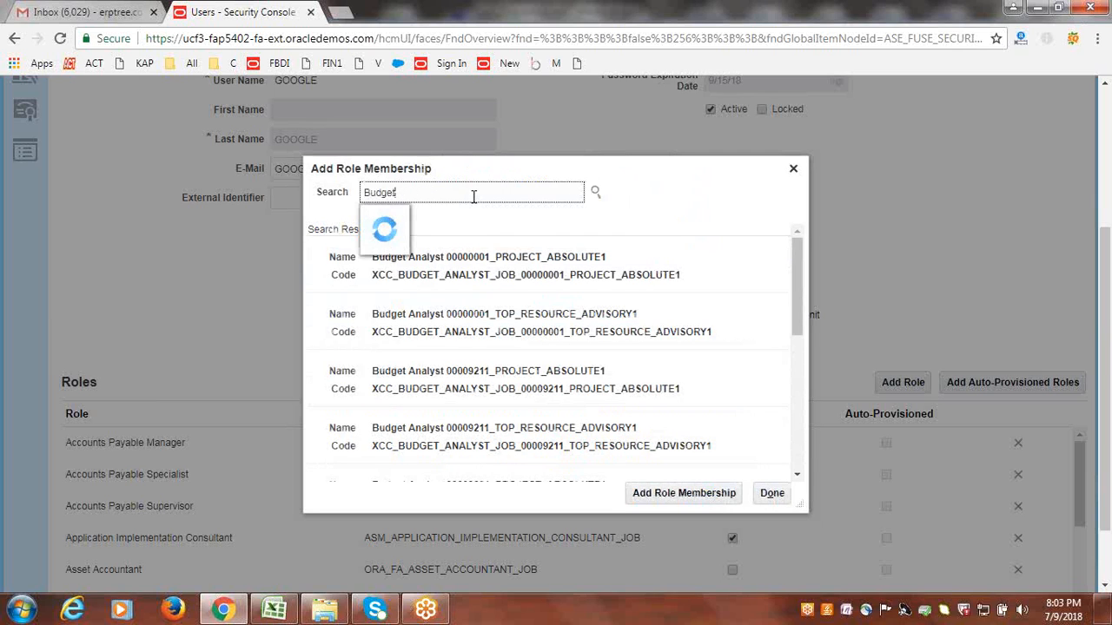
Step: Add the Budget Manager job role (ORA_XCC_BUDGET_MANAGER_JOB) as well, then finish adding roles
drag(720, 225, 735, 317)
click(458, 300)
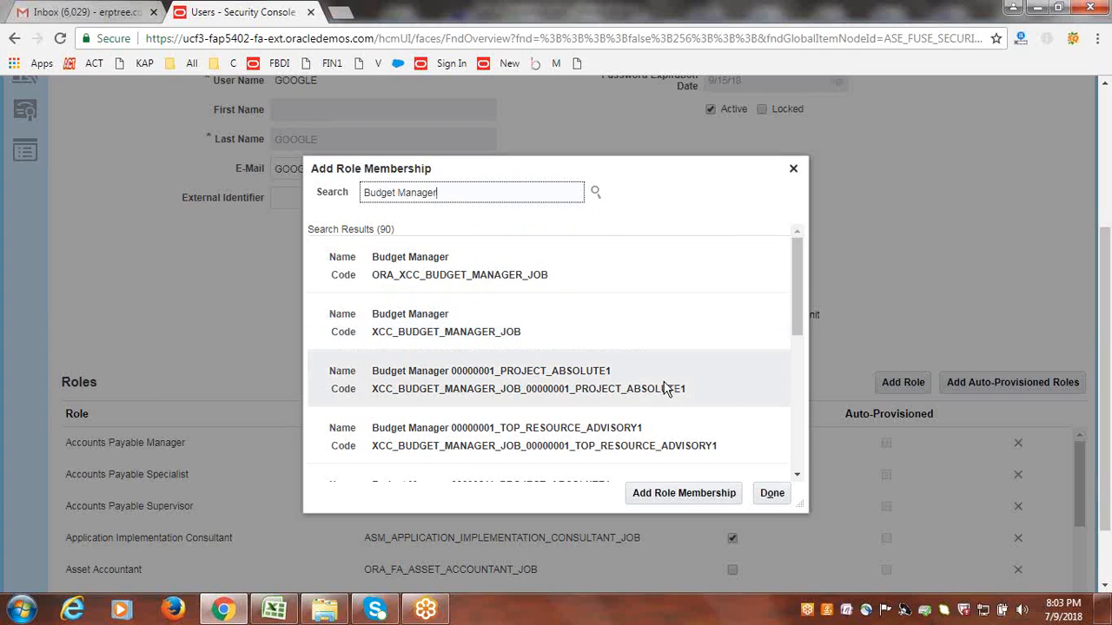
click(437, 275)
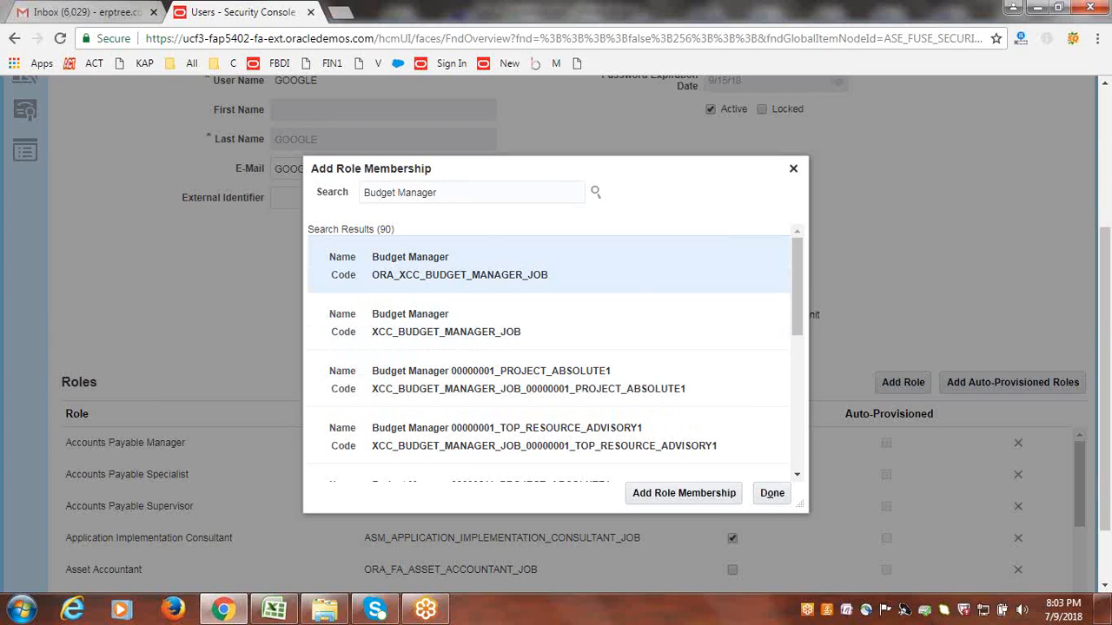
click(685, 492)
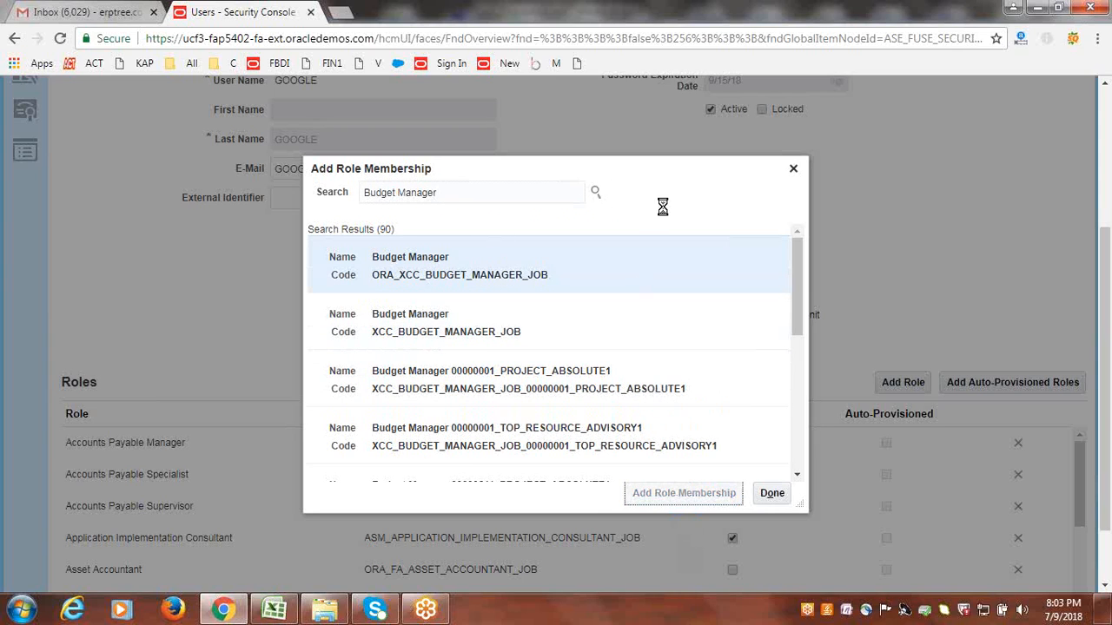
click(644, 231)
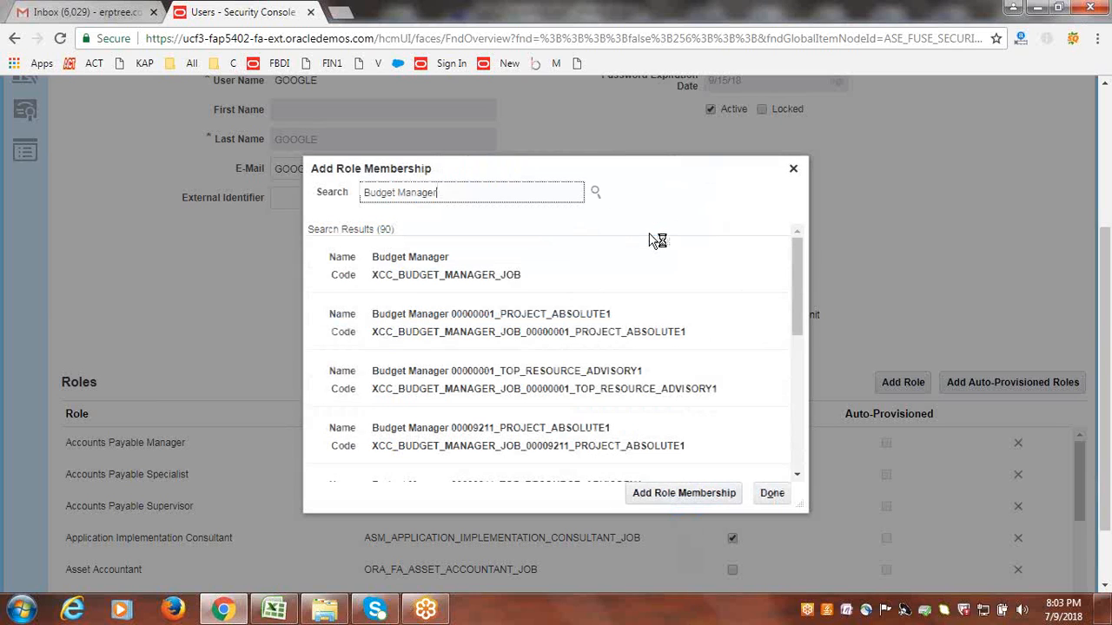
click(772, 493)
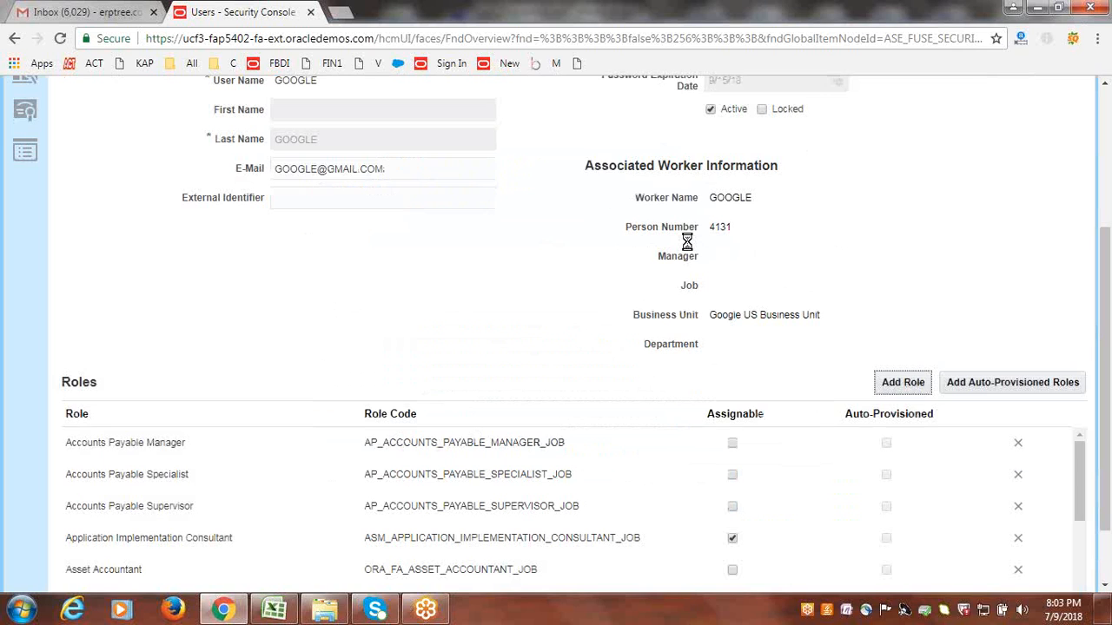
Step: Save the GOOGLE account with its budget roles and return to the Excel checklist
scroll(1109, 407, down, 1)
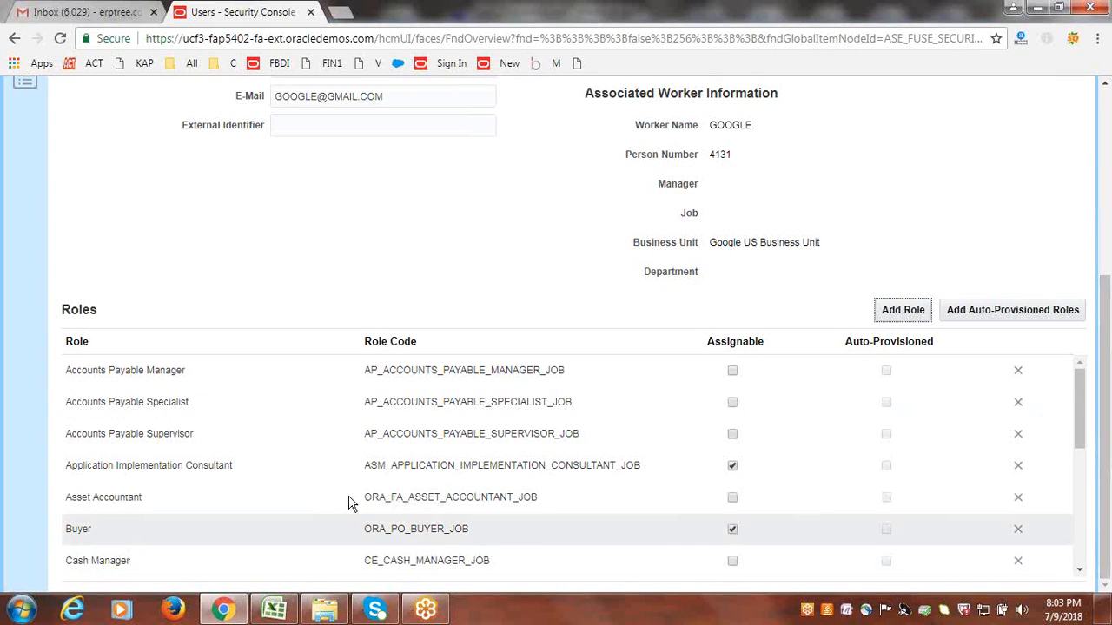
scroll(1109, 407, up, 4)
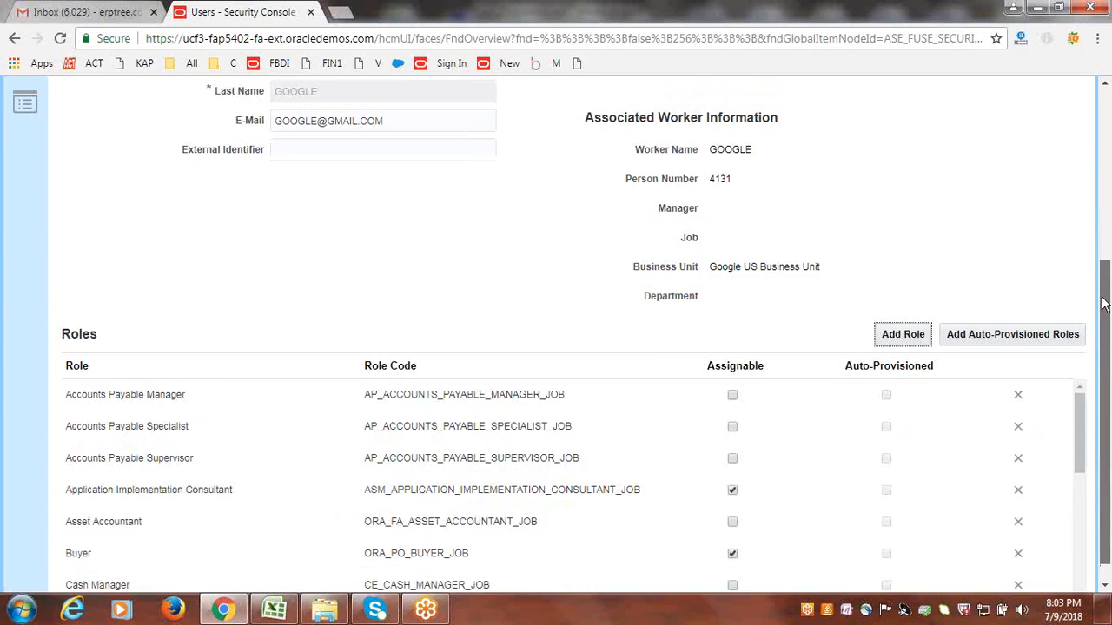
click(986, 242)
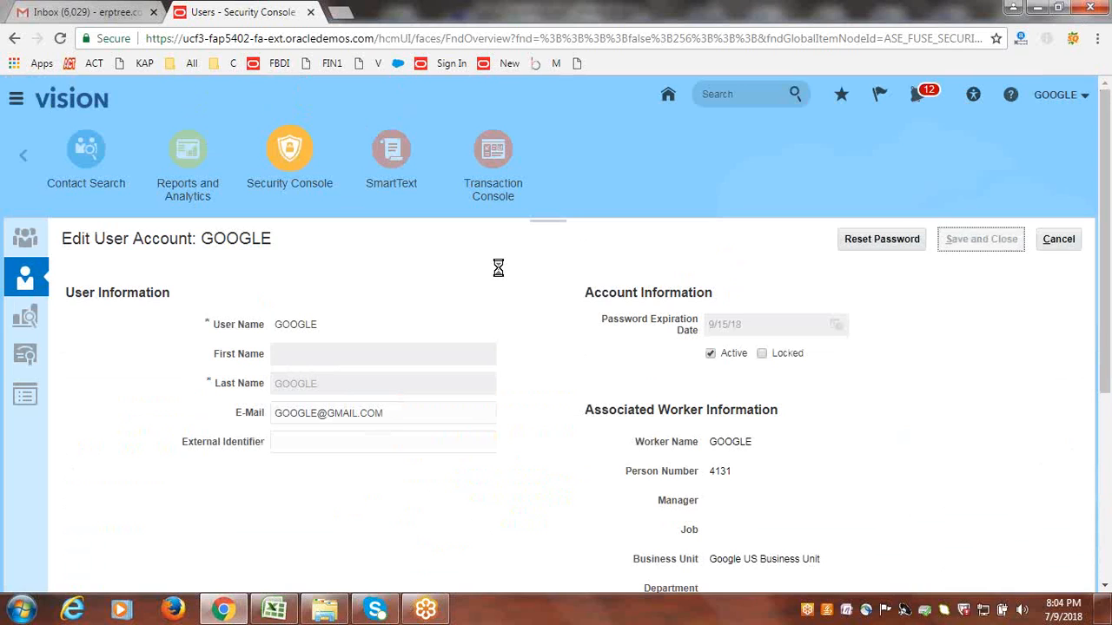
click(1062, 239)
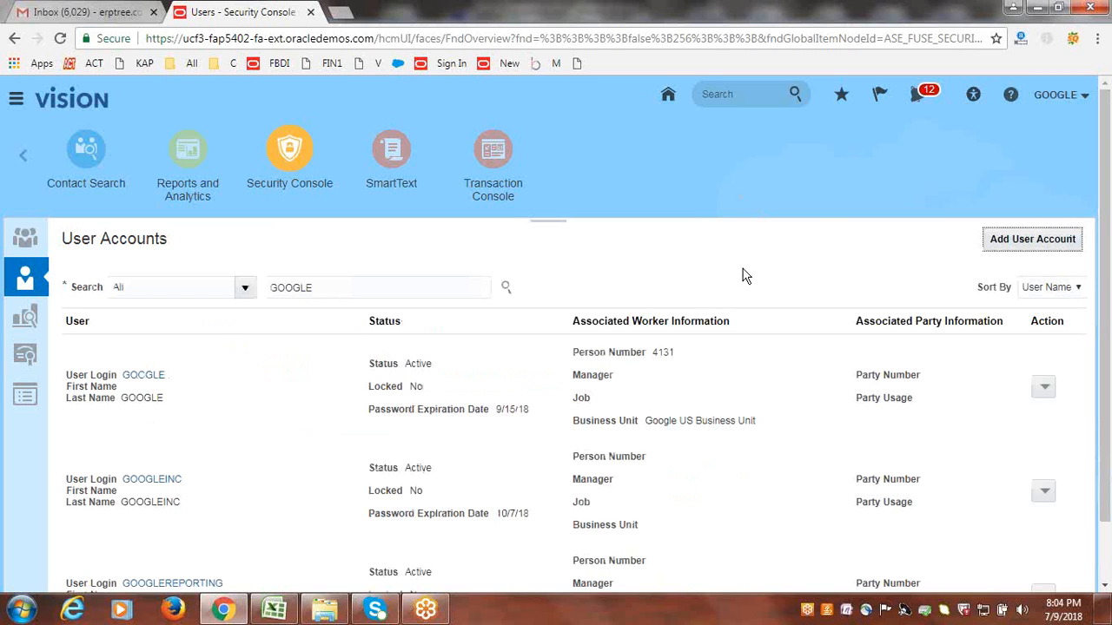
click(275, 610)
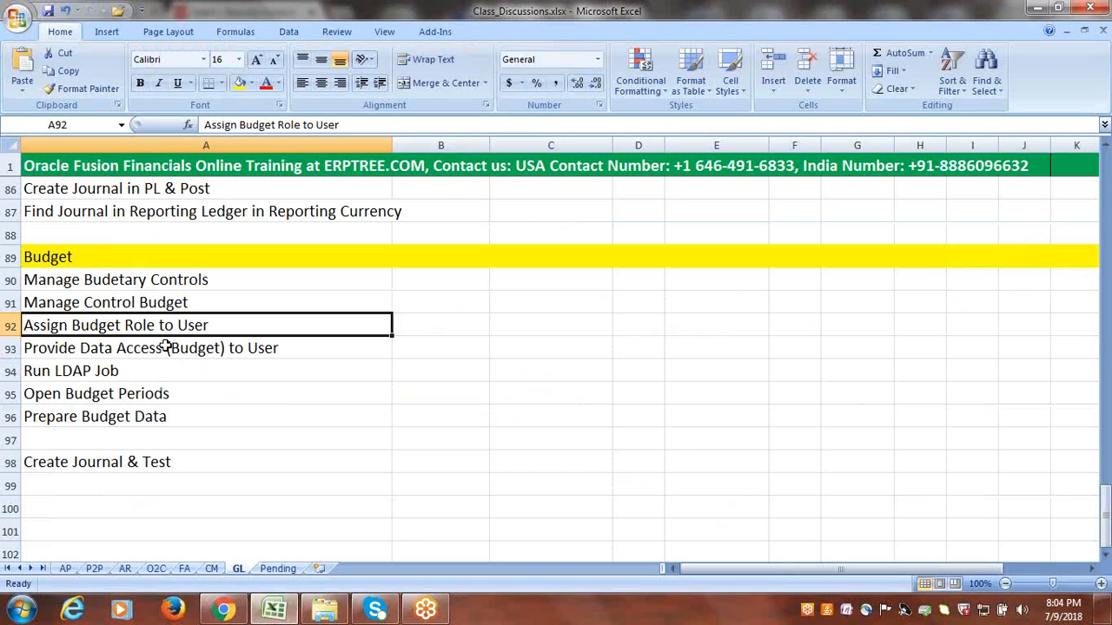
Step: Review checklist steps through Provide Data Access (Budget) to User, then go back to the browser
click(130, 302)
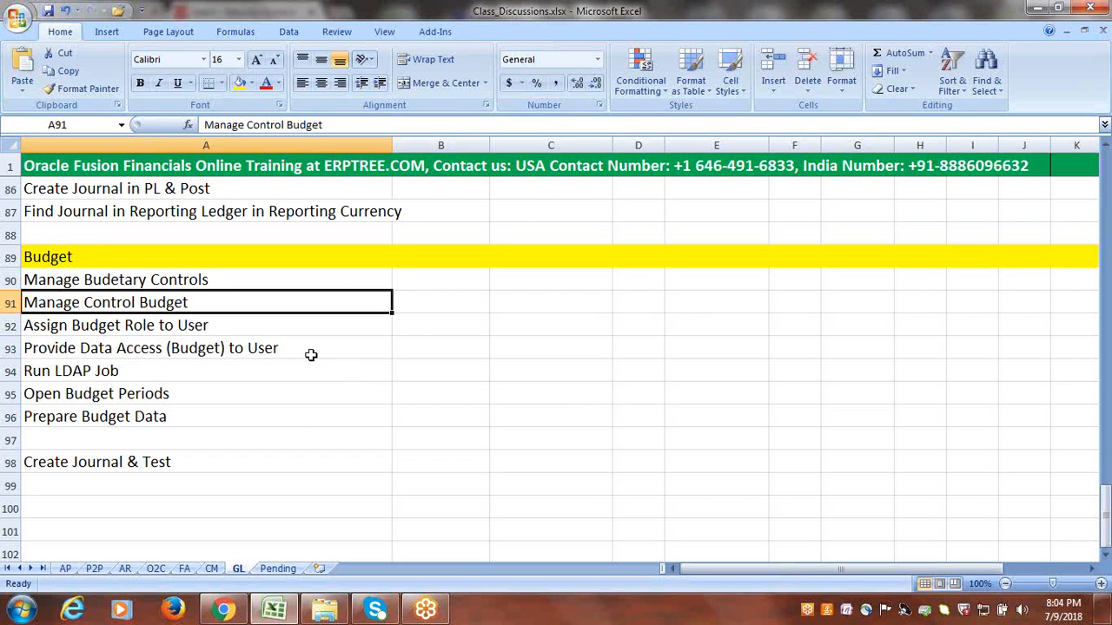
click(243, 325)
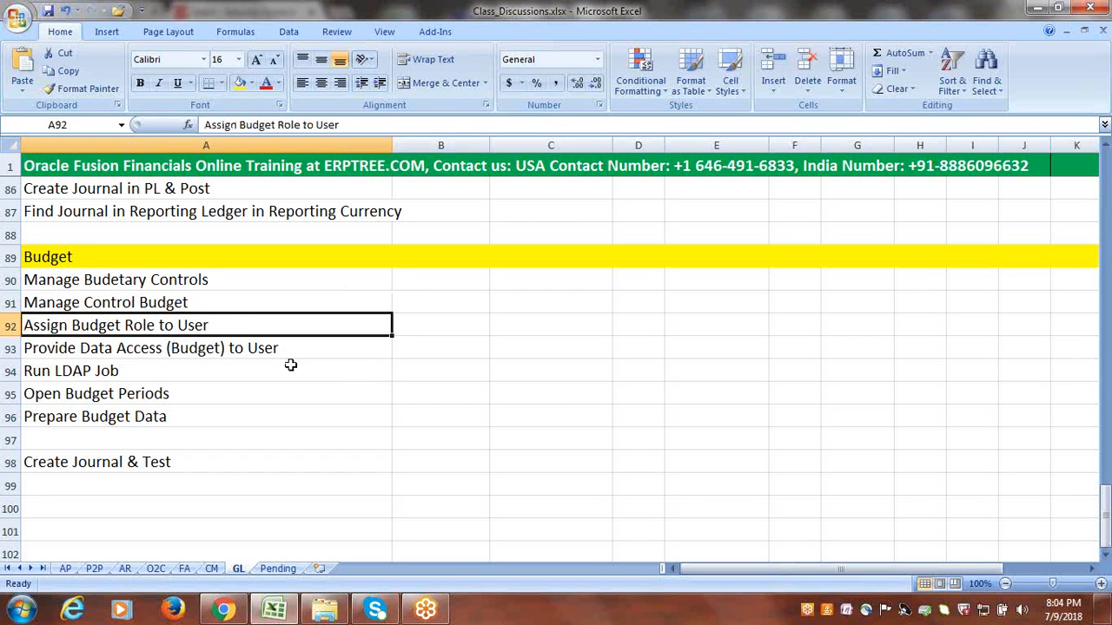
click(250, 350)
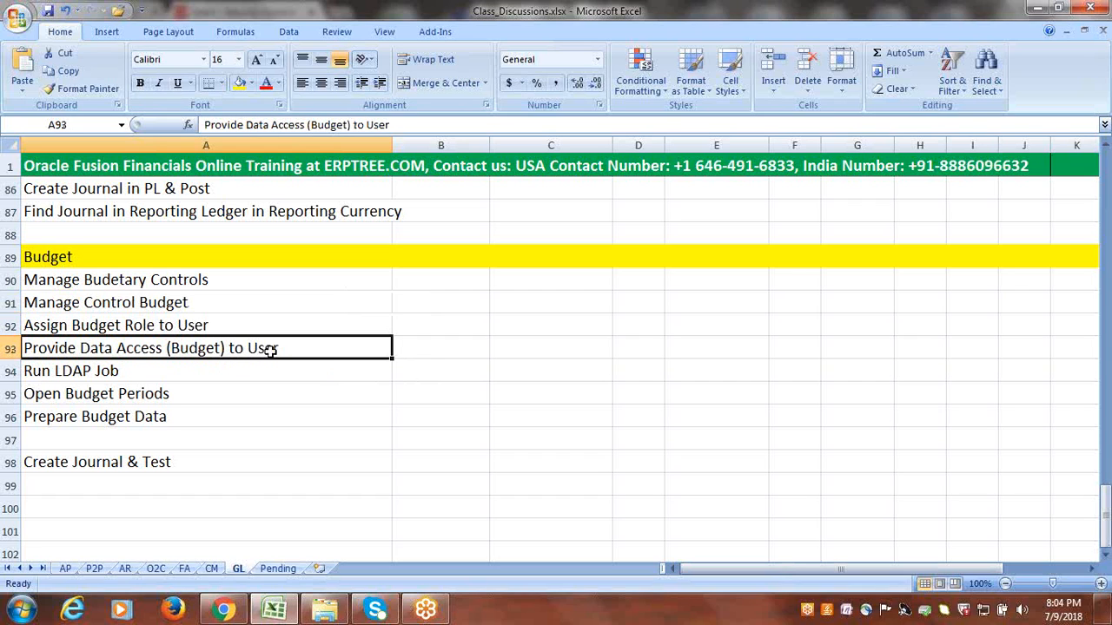
click(223, 611)
Step: Go to Setup and Maintenance and open the setup task search
click(1051, 100)
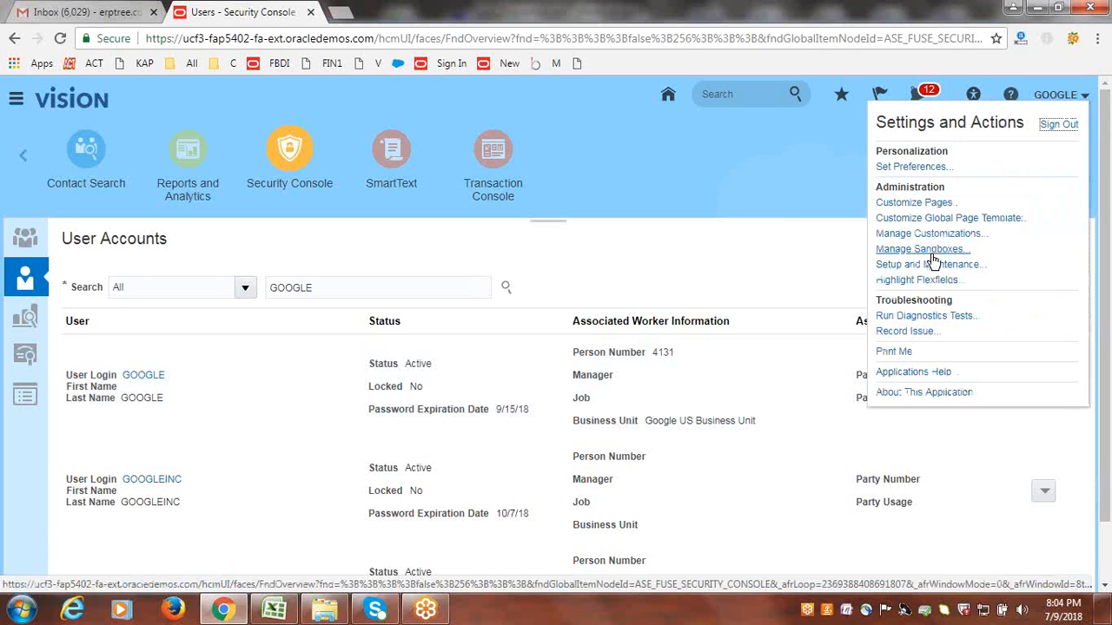
click(928, 265)
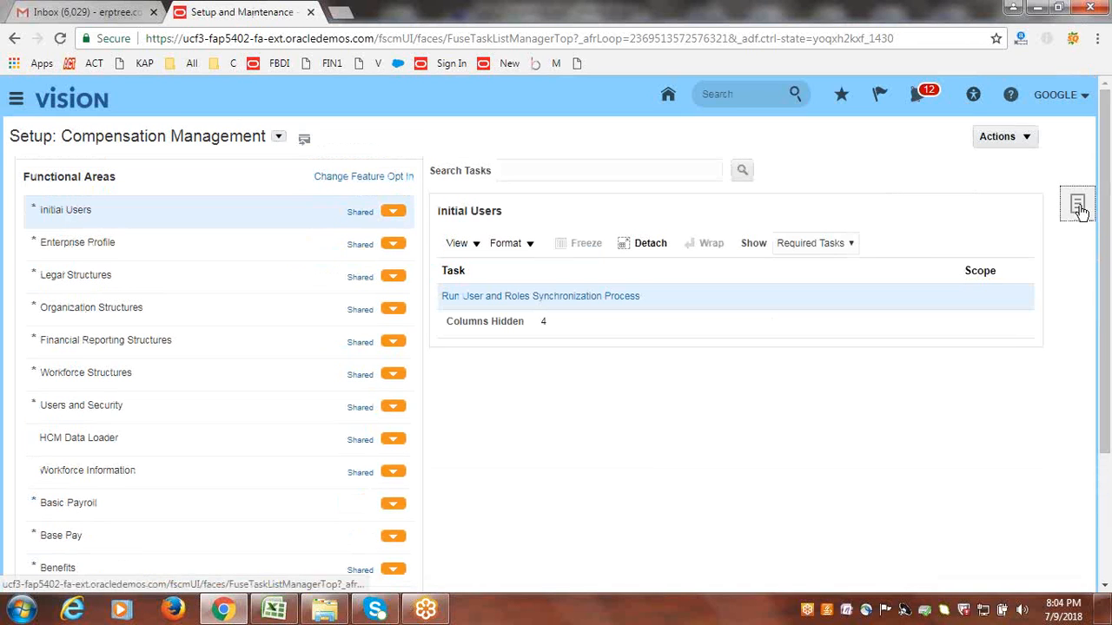
click(1078, 205)
click(961, 281)
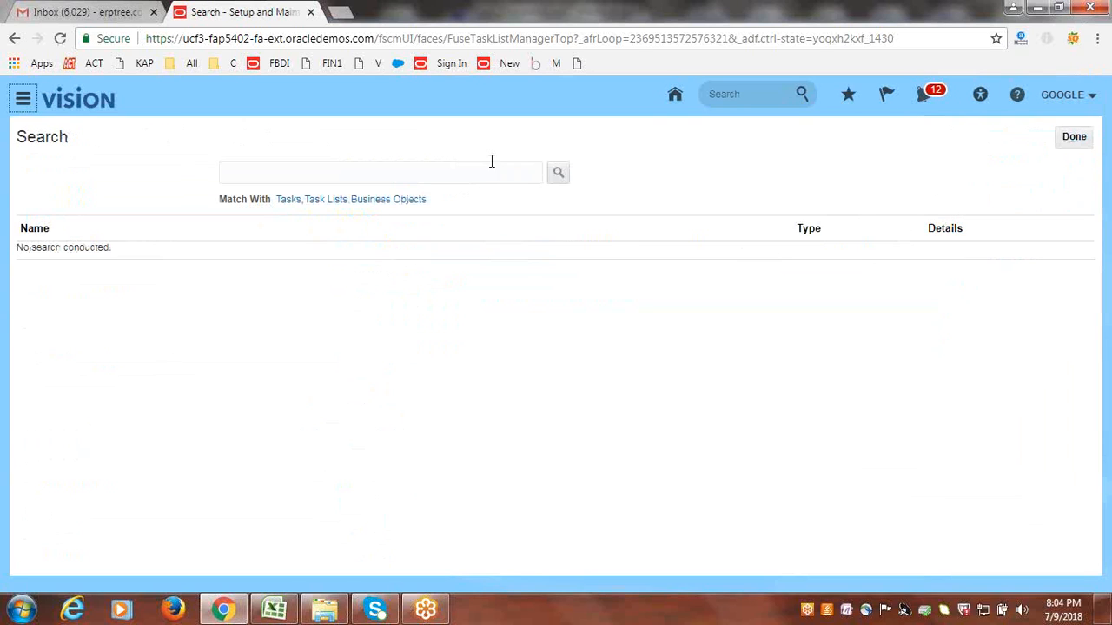
Step: Search tasks for 'data access for users' and open Manage Data Access for Users
click(477, 176)
text(d)
click(409, 198)
click(560, 176)
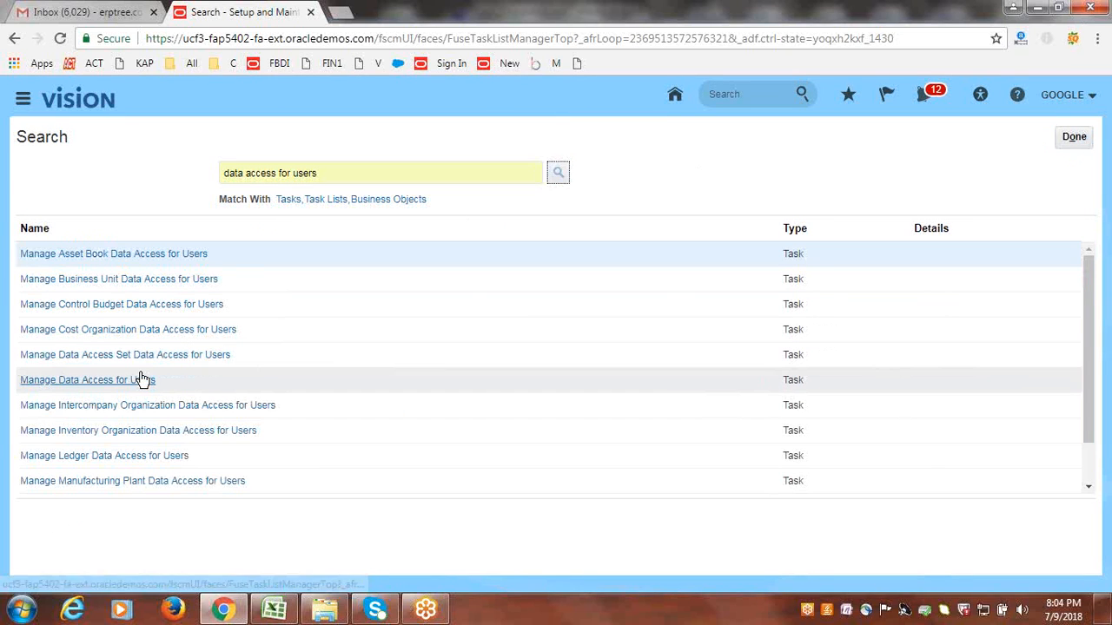
click(142, 380)
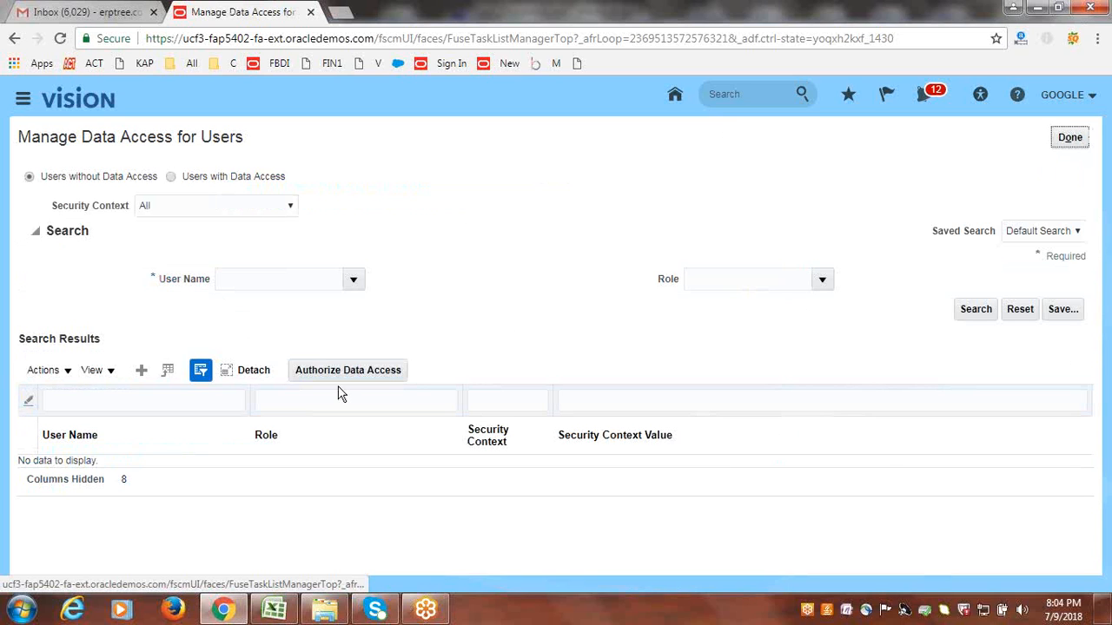
Step: Add a data access row: GOOGLE user, Budget Analyst, Control budget context, Google Budget value
click(141, 370)
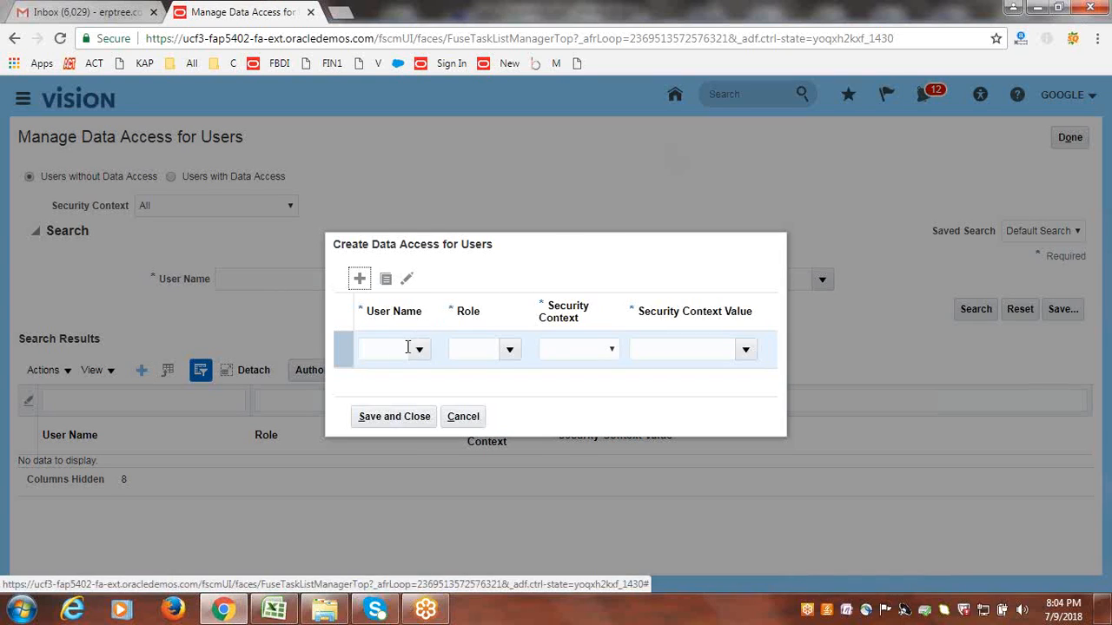
click(392, 357)
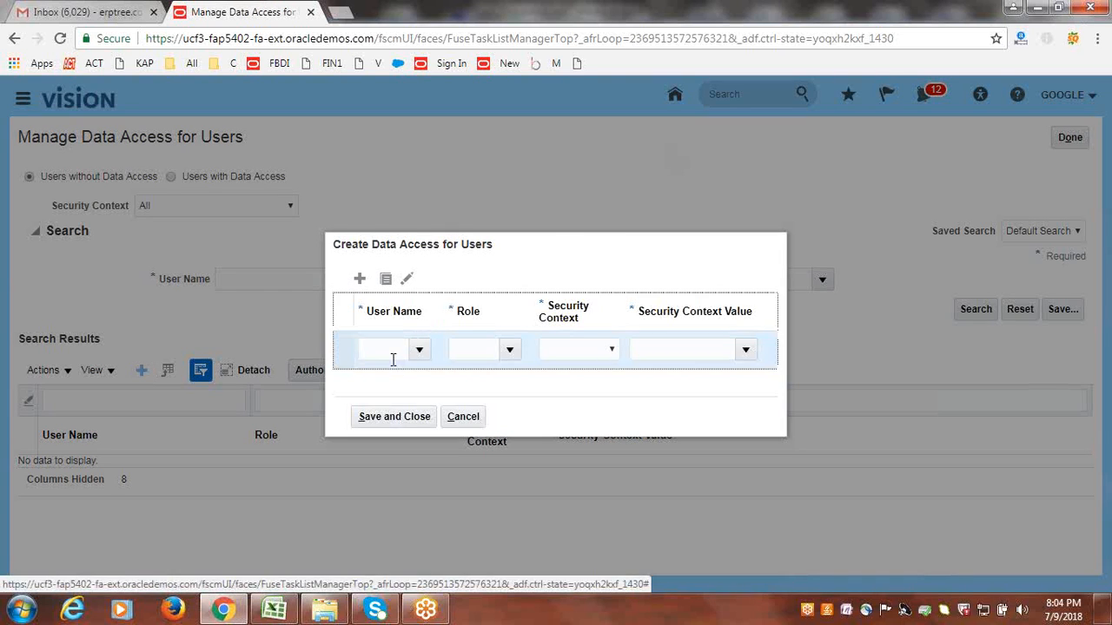
text(google)
key(Tab)
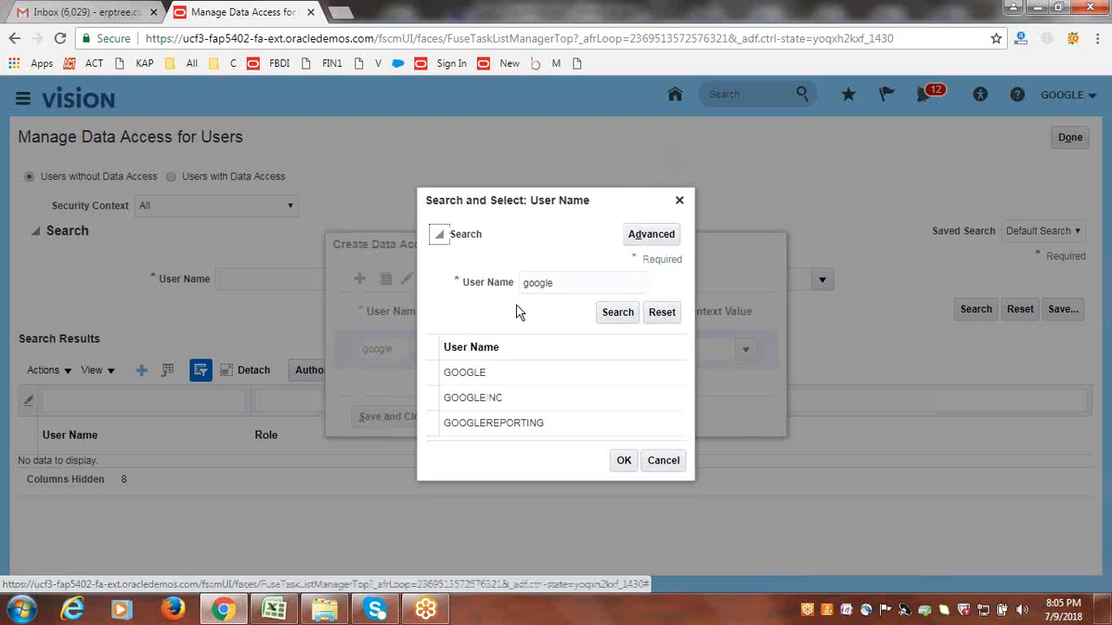
click(513, 372)
click(623, 461)
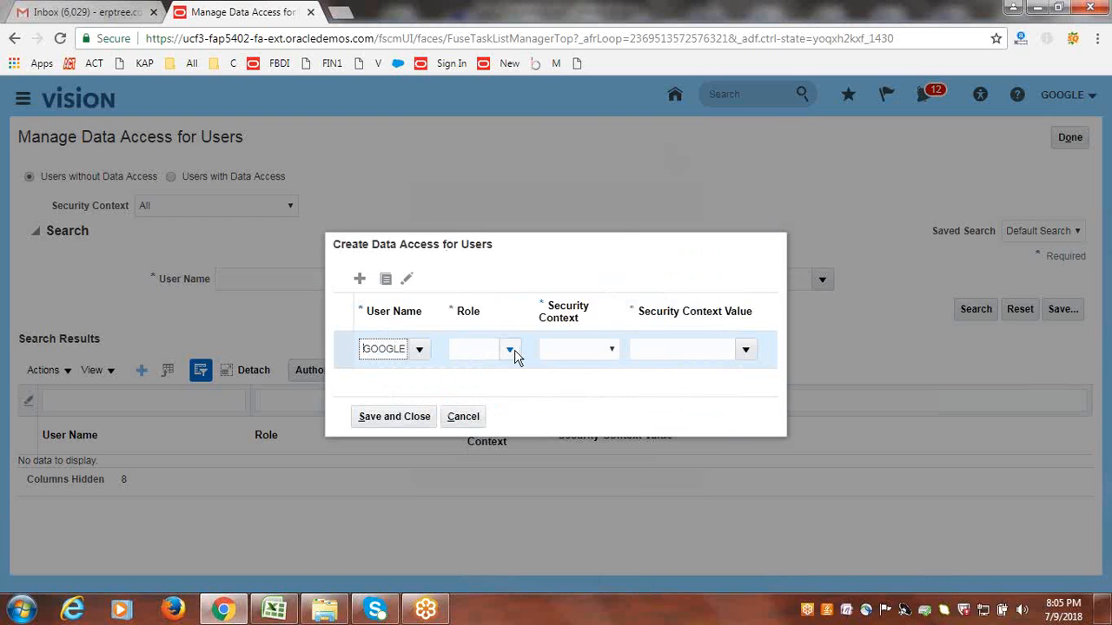
click(514, 354)
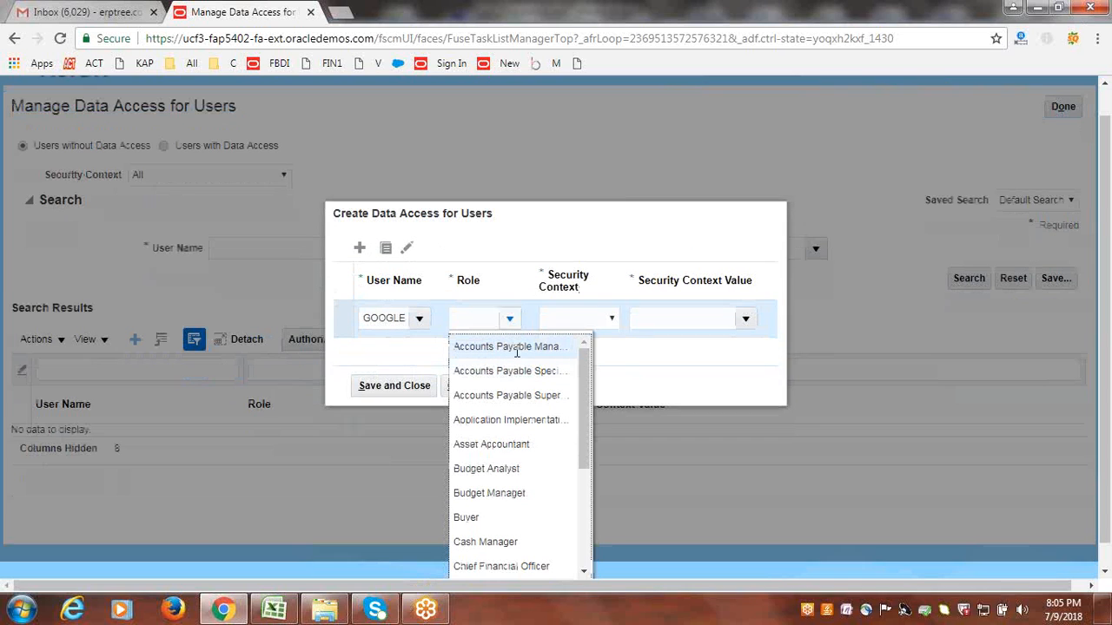
drag(581, 426, 579, 452)
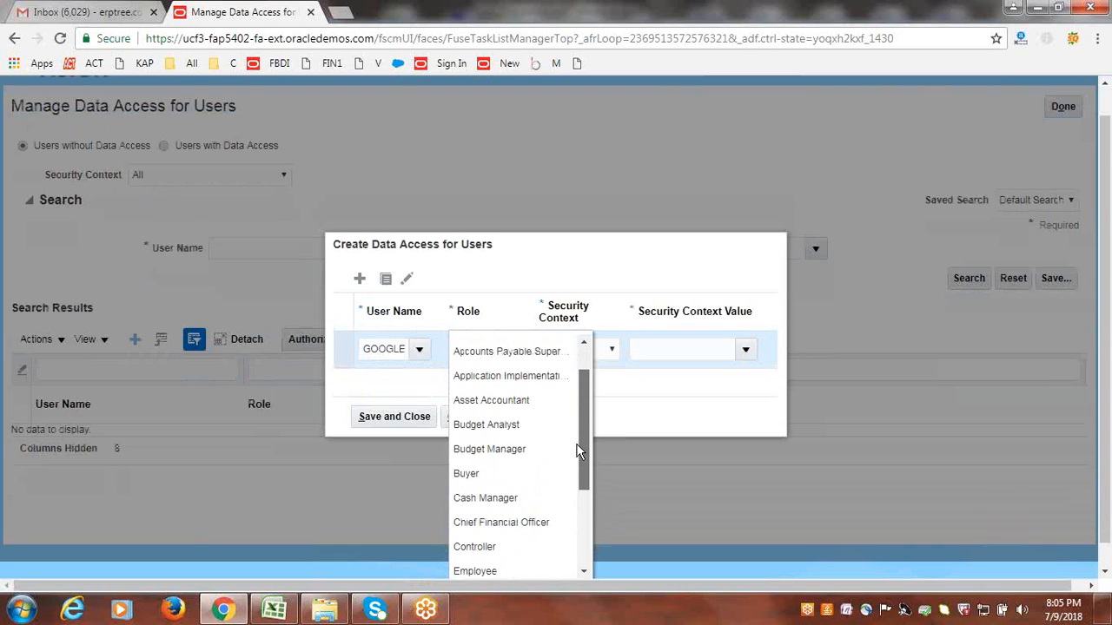
click(519, 429)
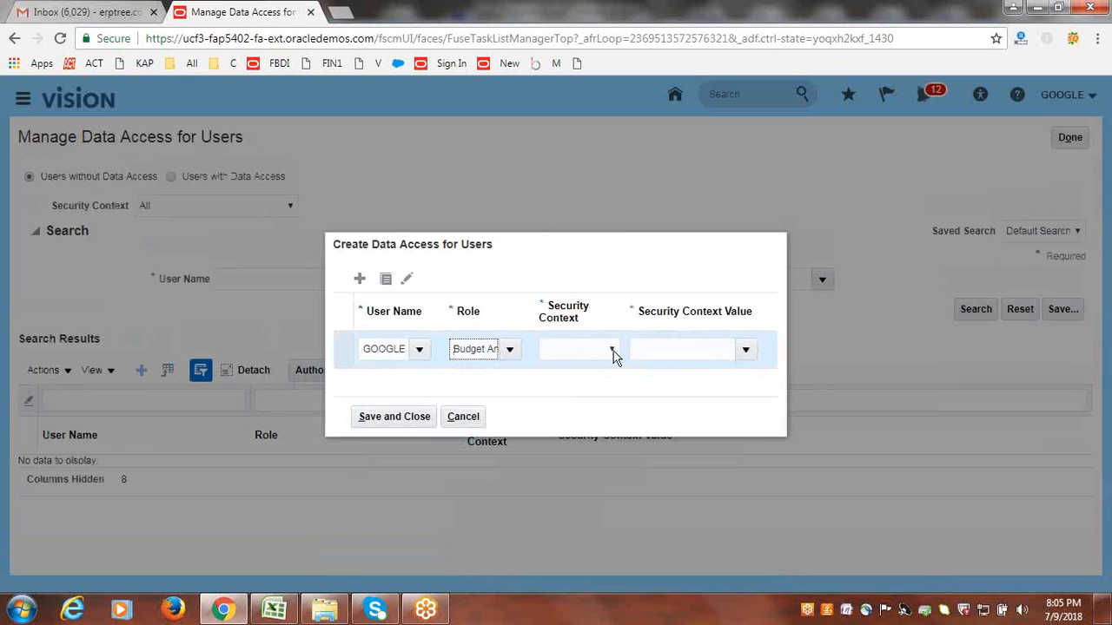
click(613, 351)
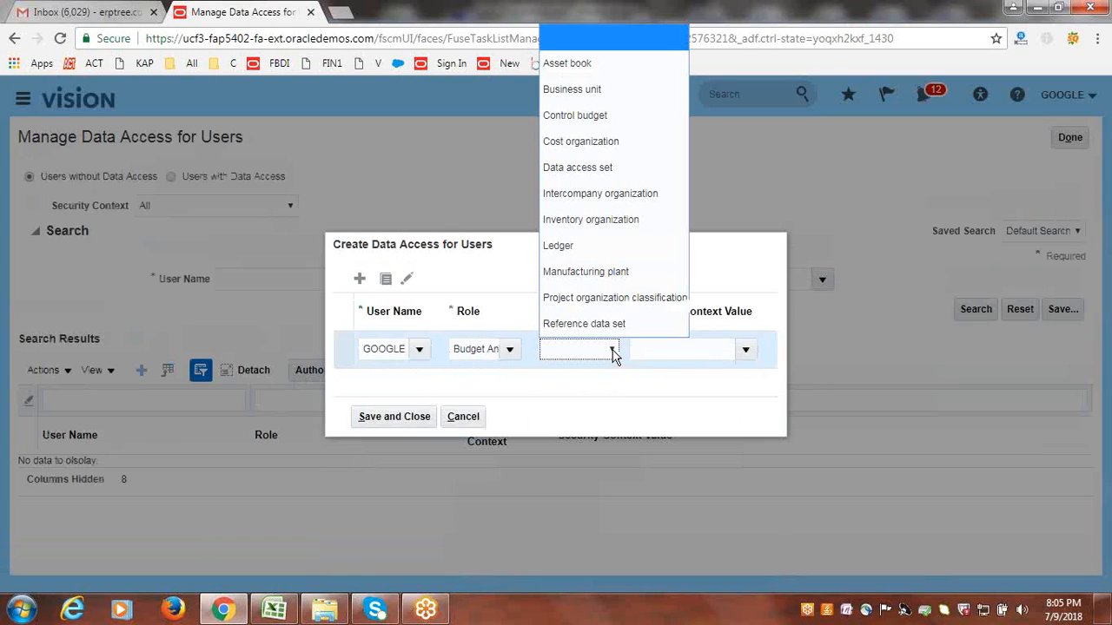
click(563, 120)
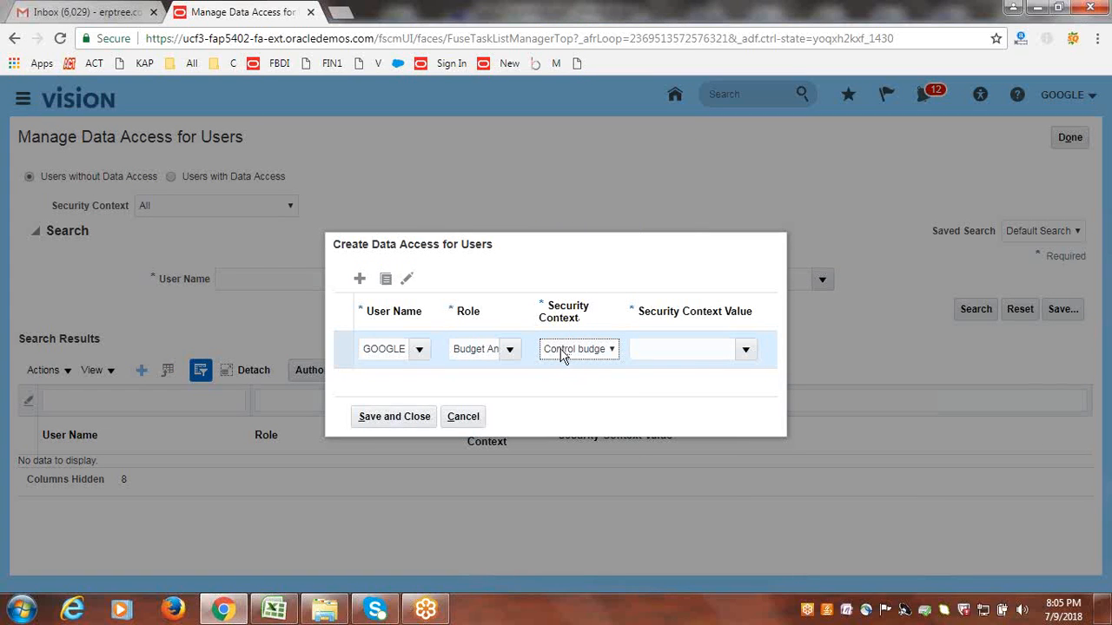
click(684, 354)
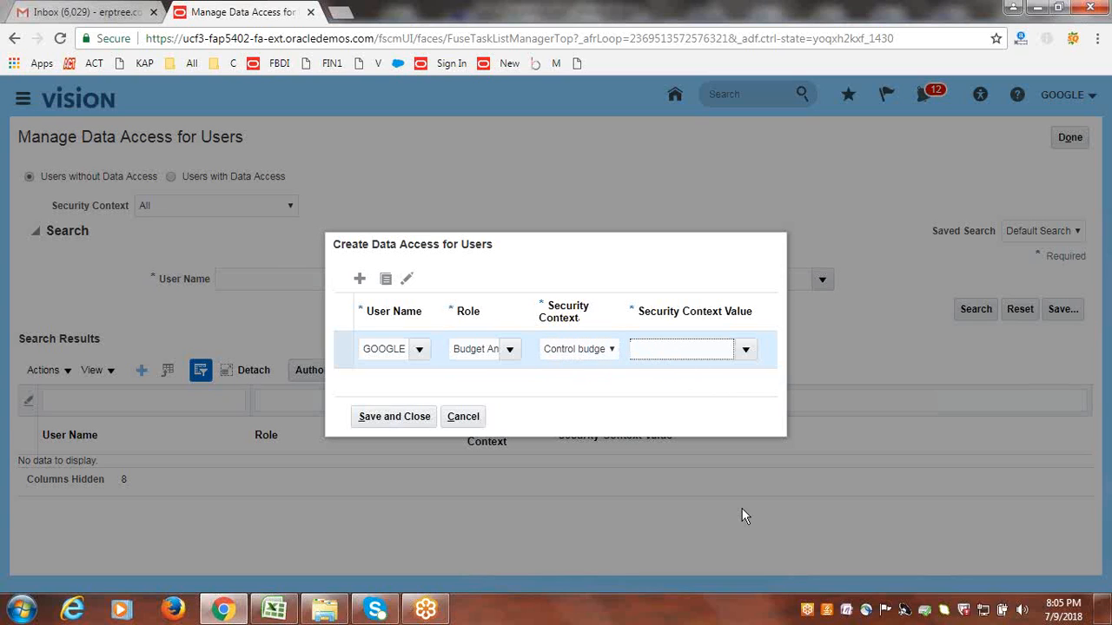
text(Google)
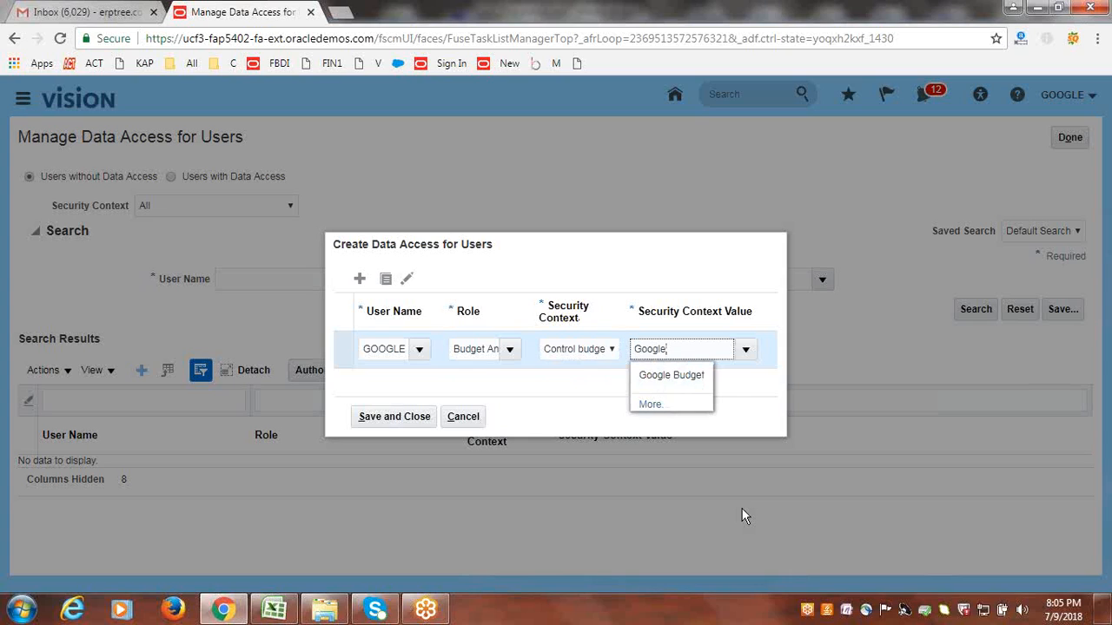
click(669, 375)
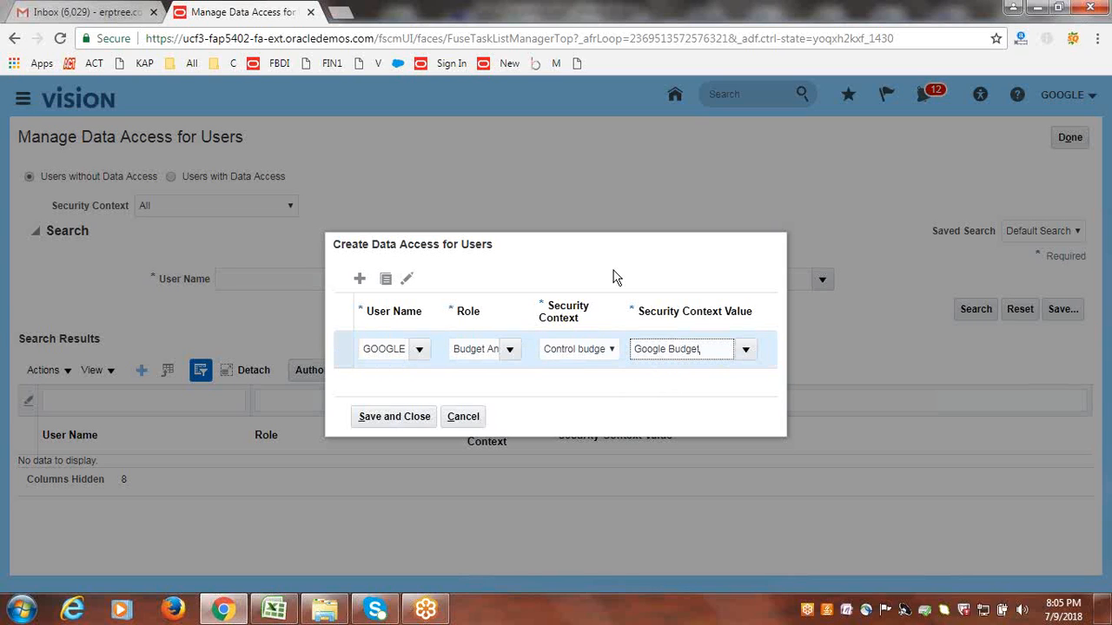
Step: Add a second row for Budget Manager with Control budget and Google Budget, and save
click(359, 278)
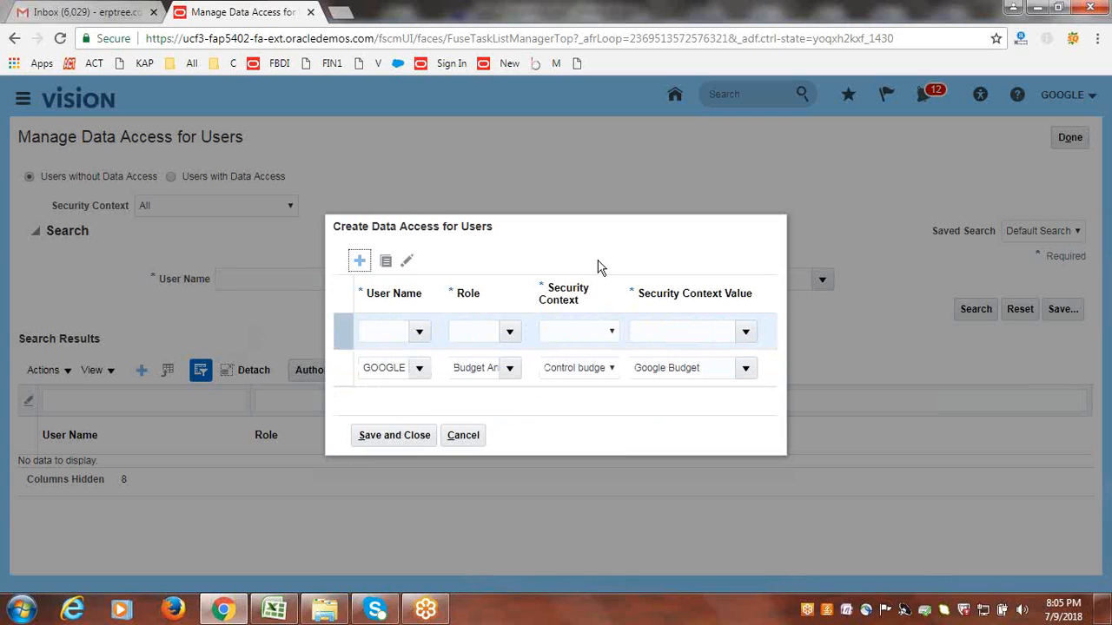
click(390, 323)
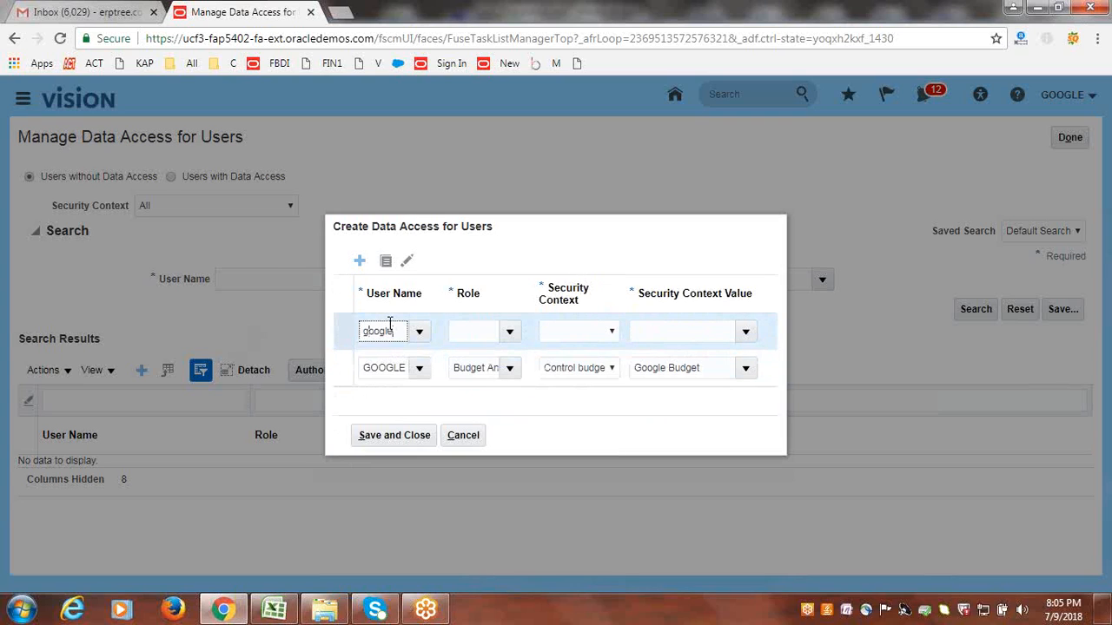
click(390, 359)
click(509, 333)
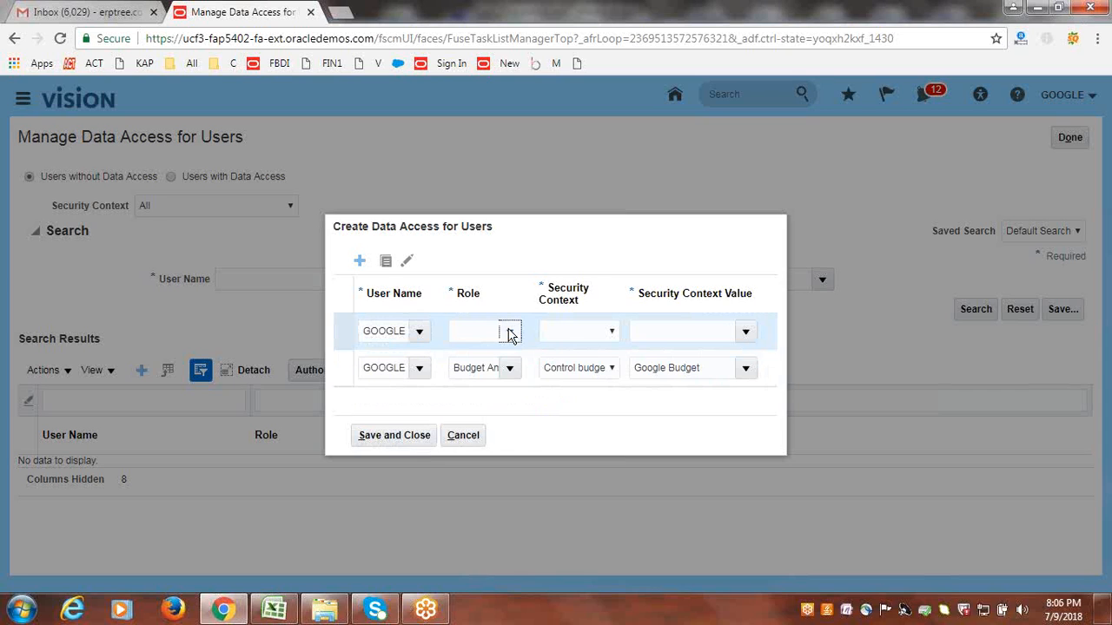
drag(575, 407, 582, 428)
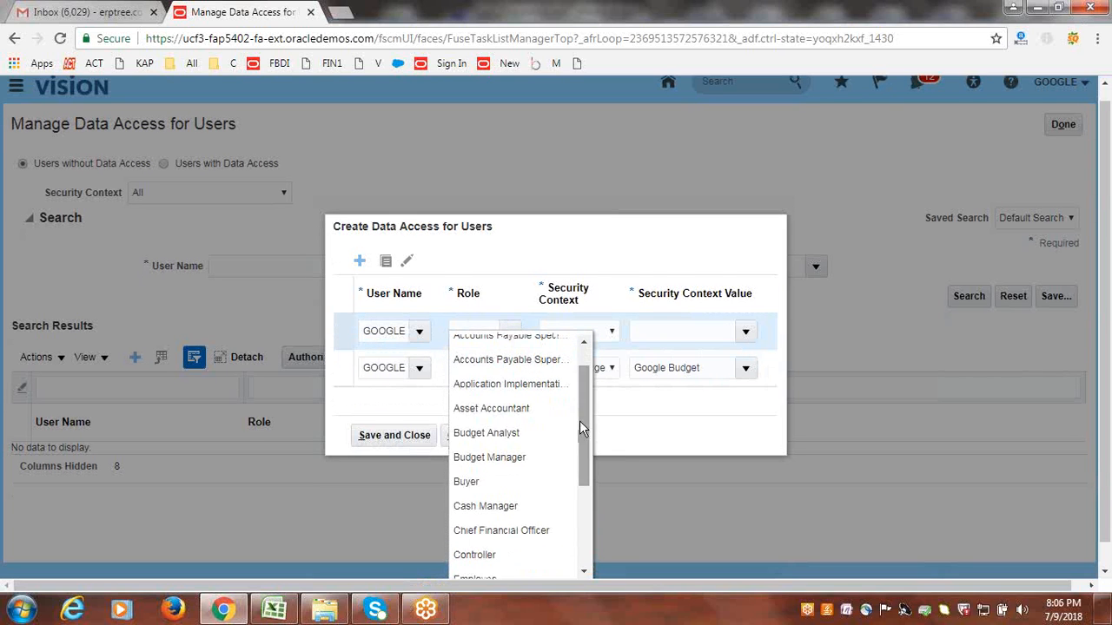
click(502, 457)
click(611, 331)
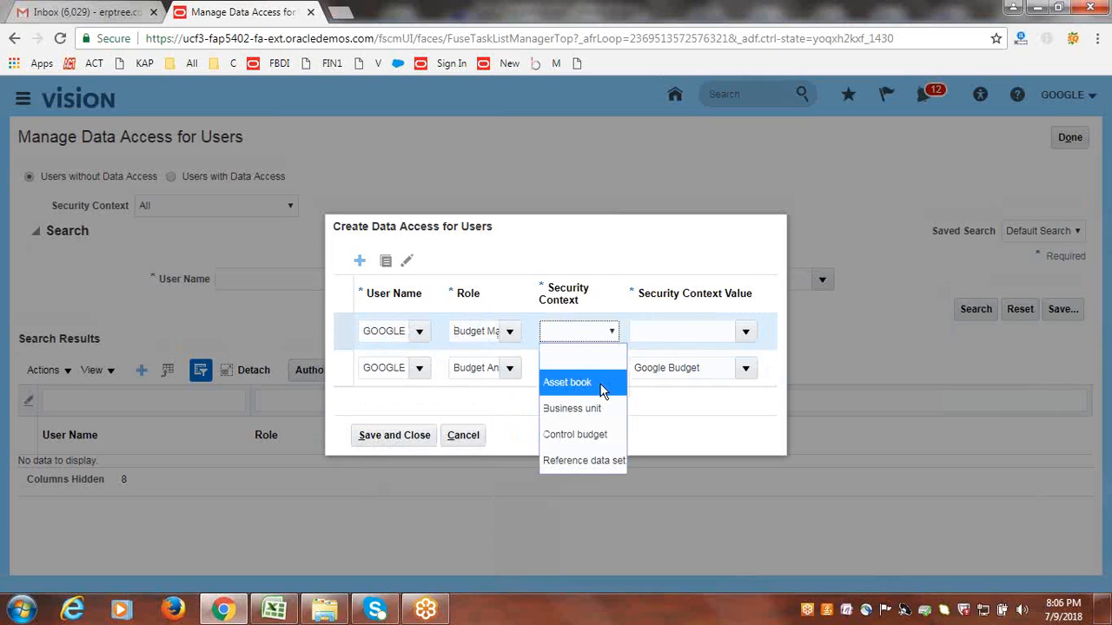
click(598, 443)
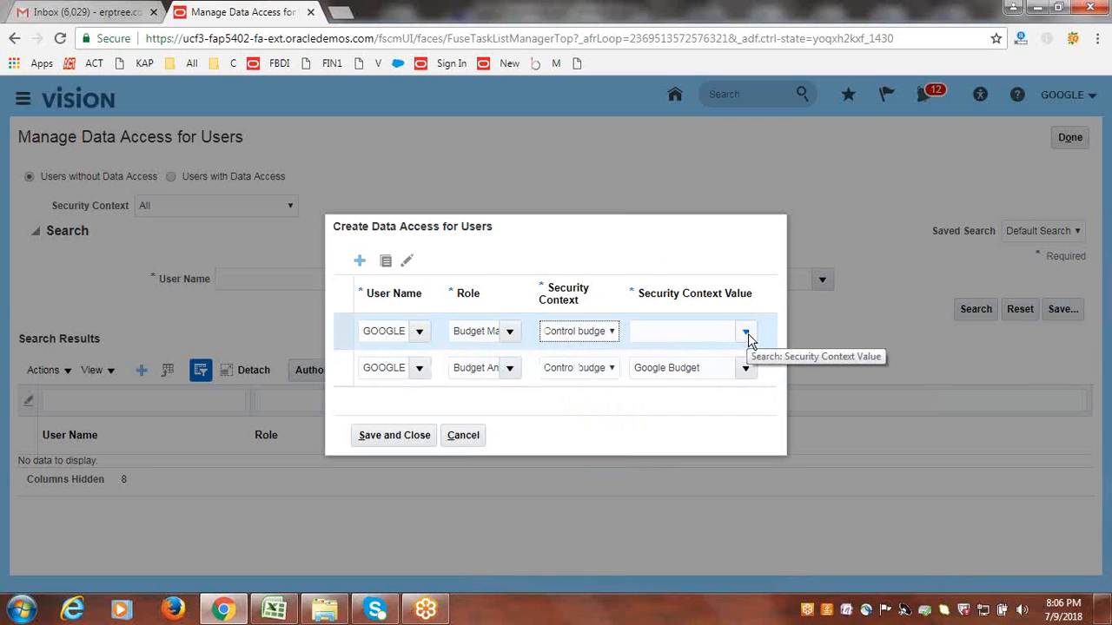
click(710, 326)
text(Google)
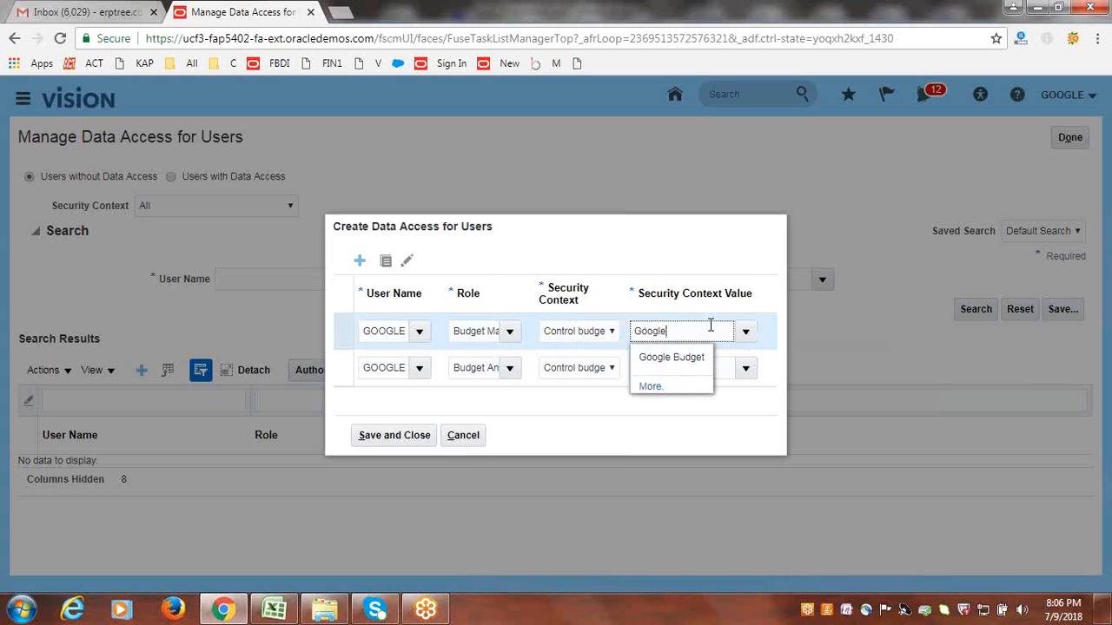
click(695, 358)
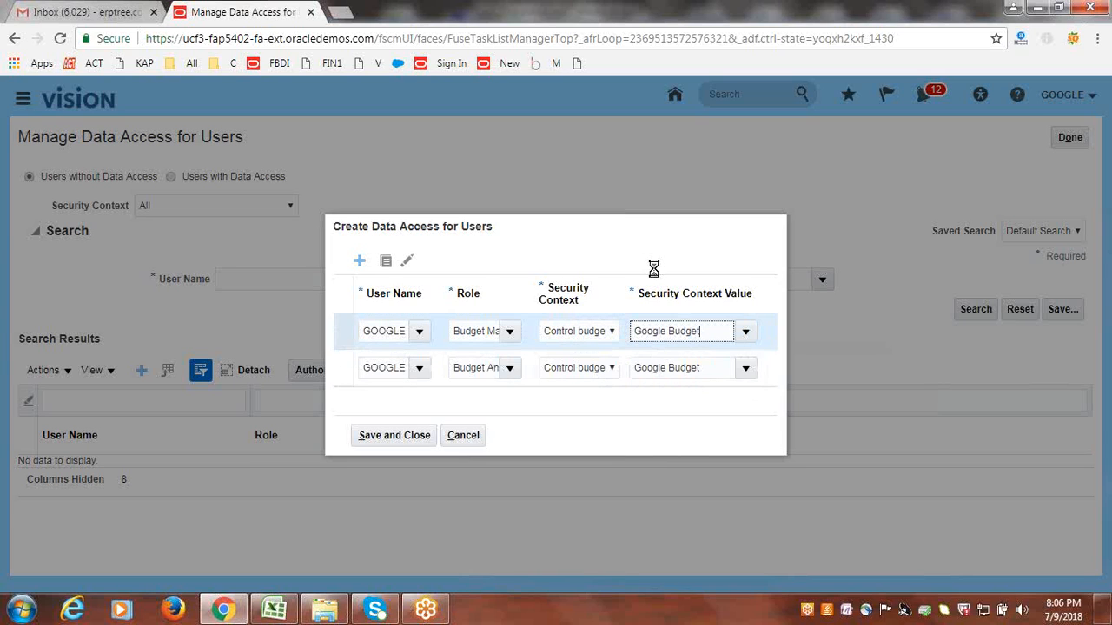
click(393, 437)
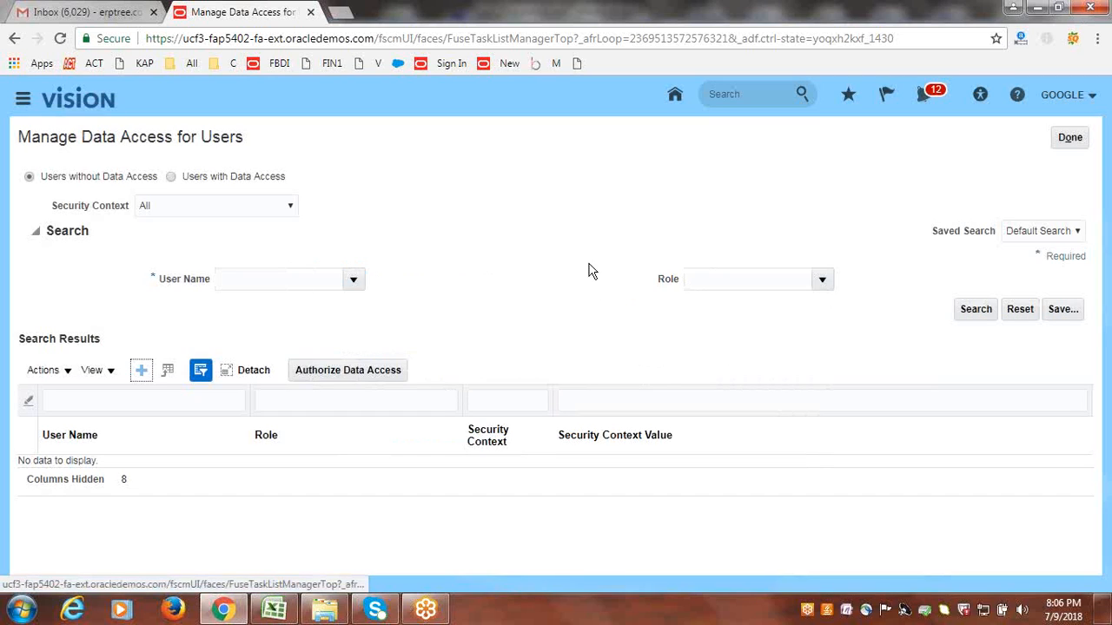
Step: Go to Scheduled Processes via the Navigator's More list
click(1067, 139)
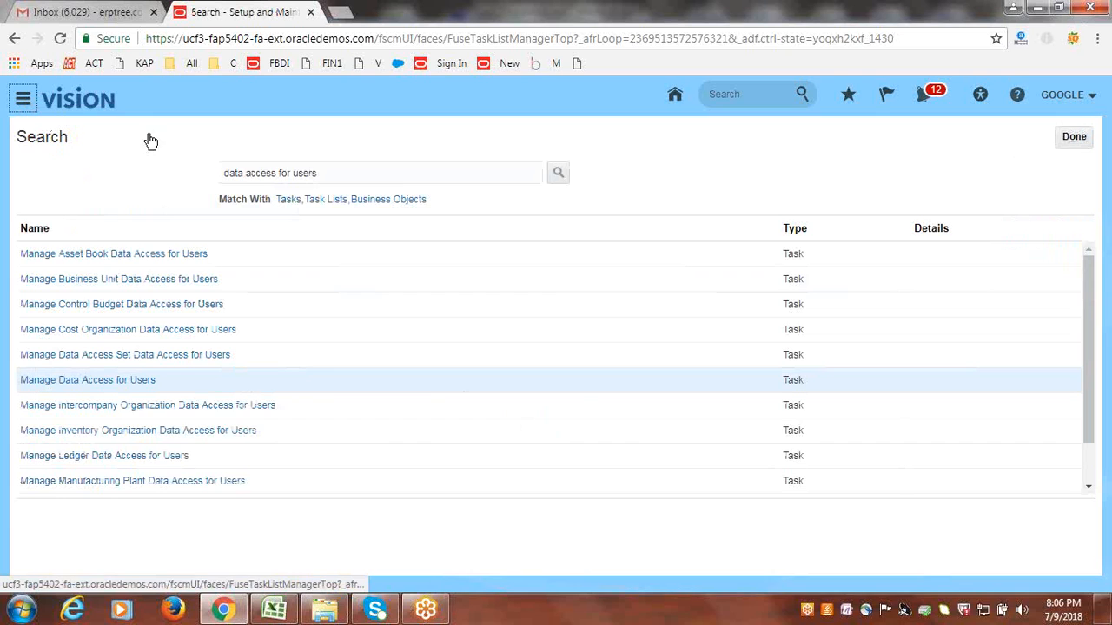
click(768, 434)
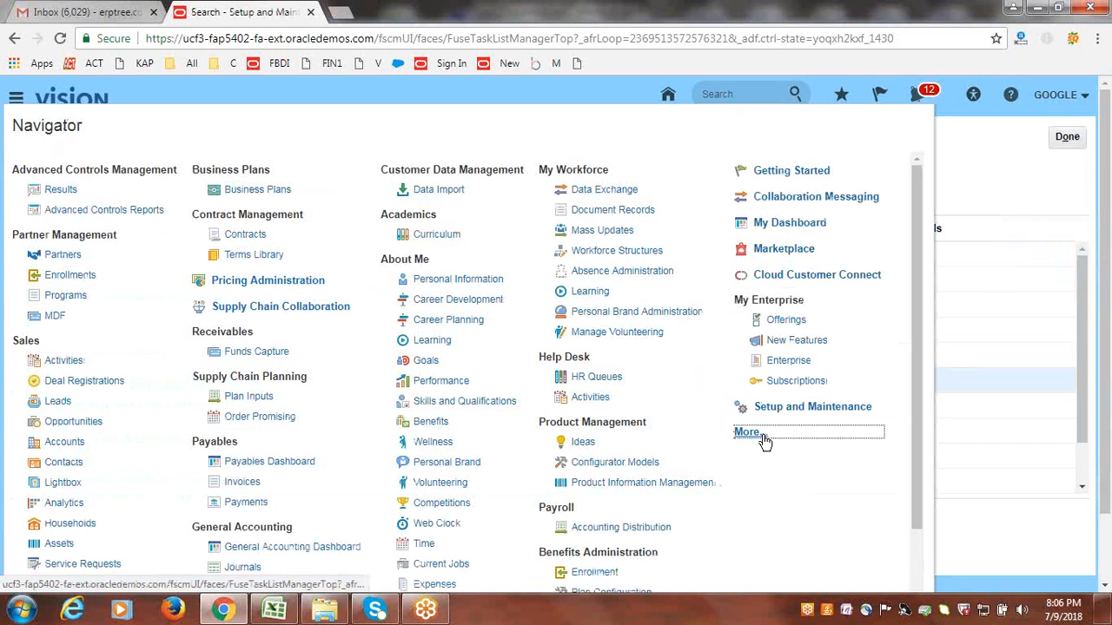
click(137, 533)
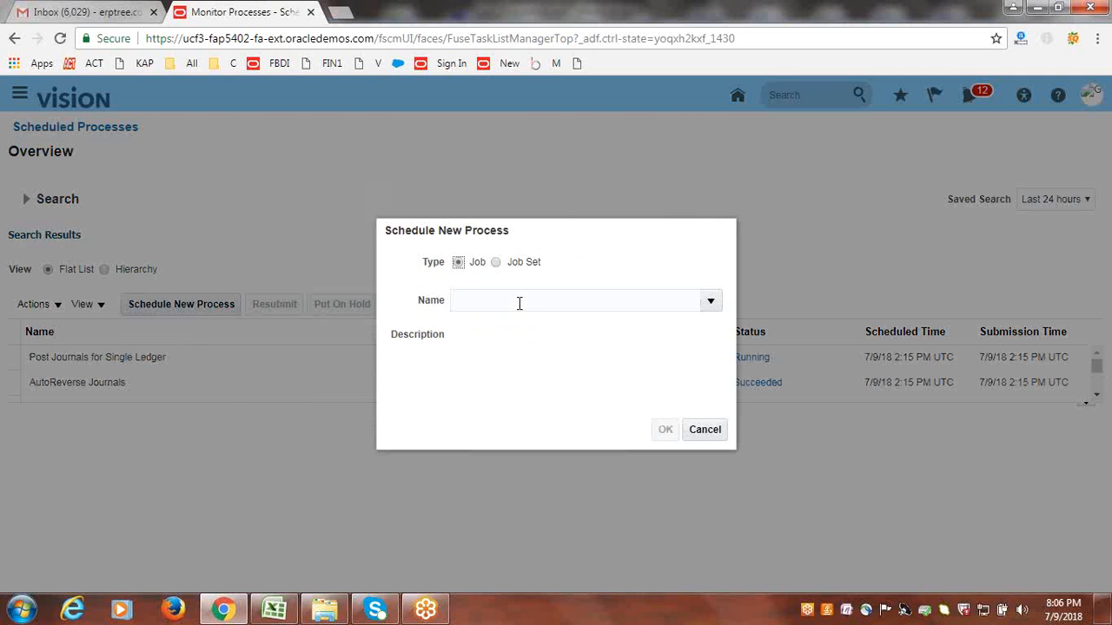
Step: Schedule and submit the Retrieve Latest LDAP Changes job, process 1354042
click(518, 302)
text(LDAP)
key(Tab)
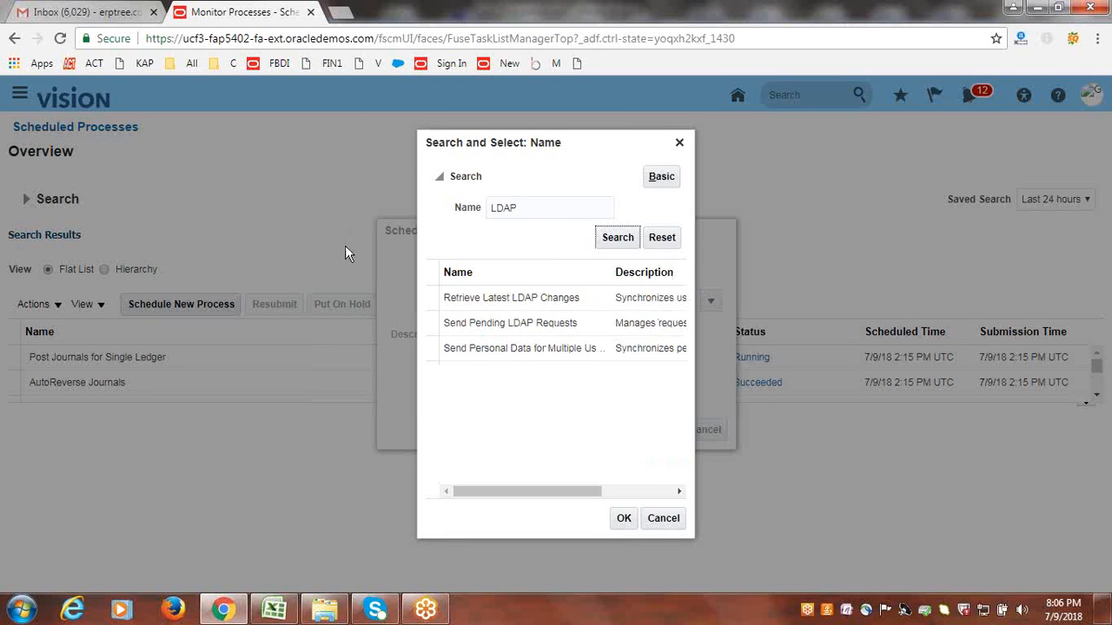
click(482, 304)
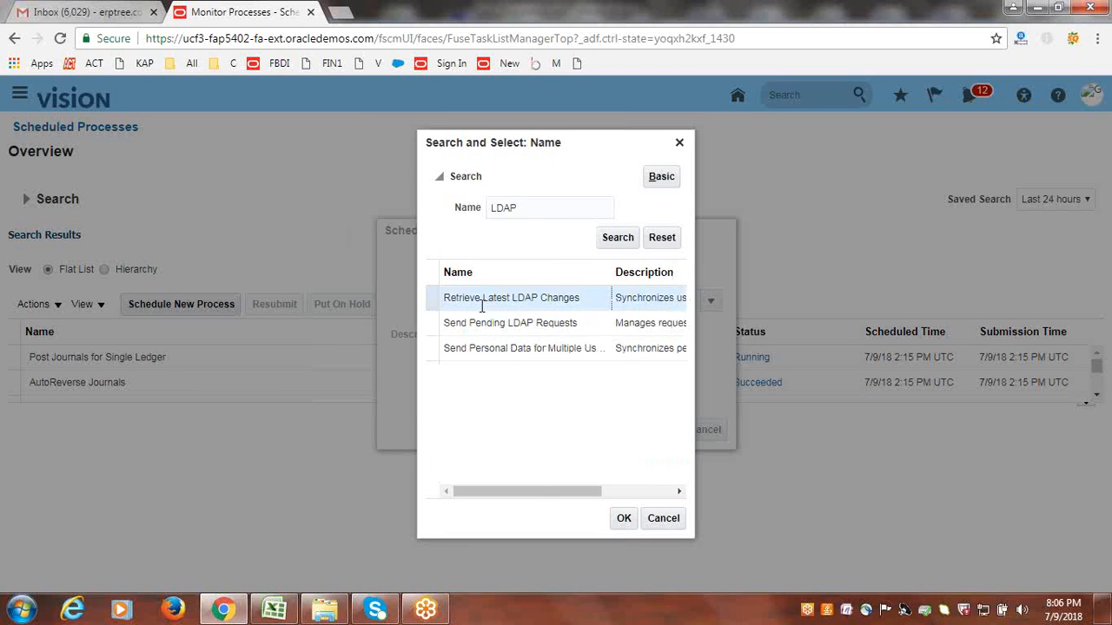
click(621, 518)
click(666, 429)
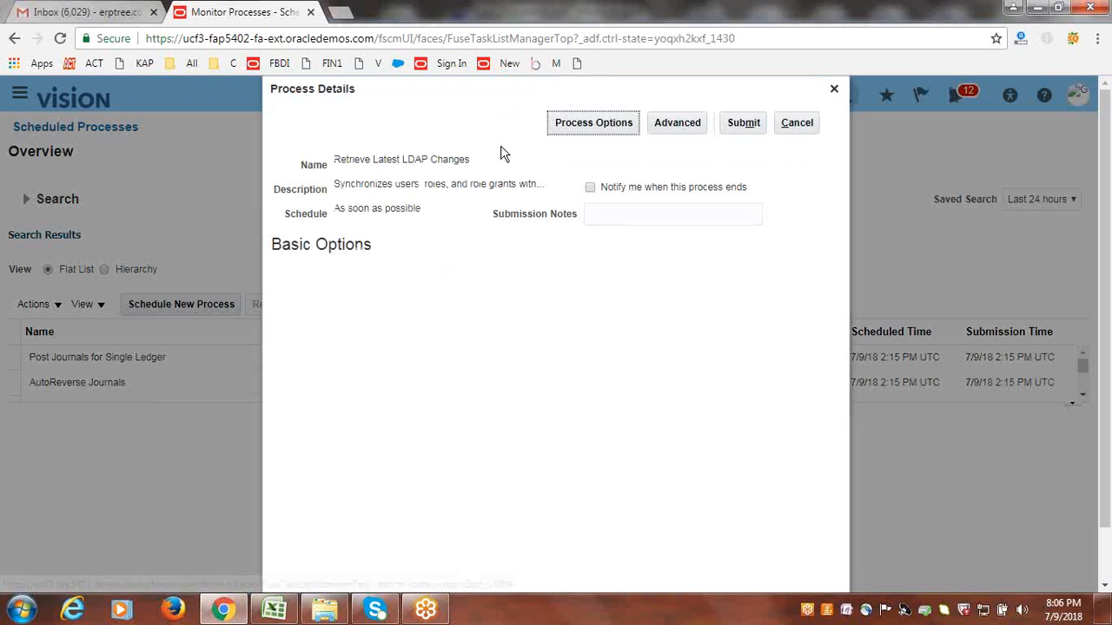
click(742, 123)
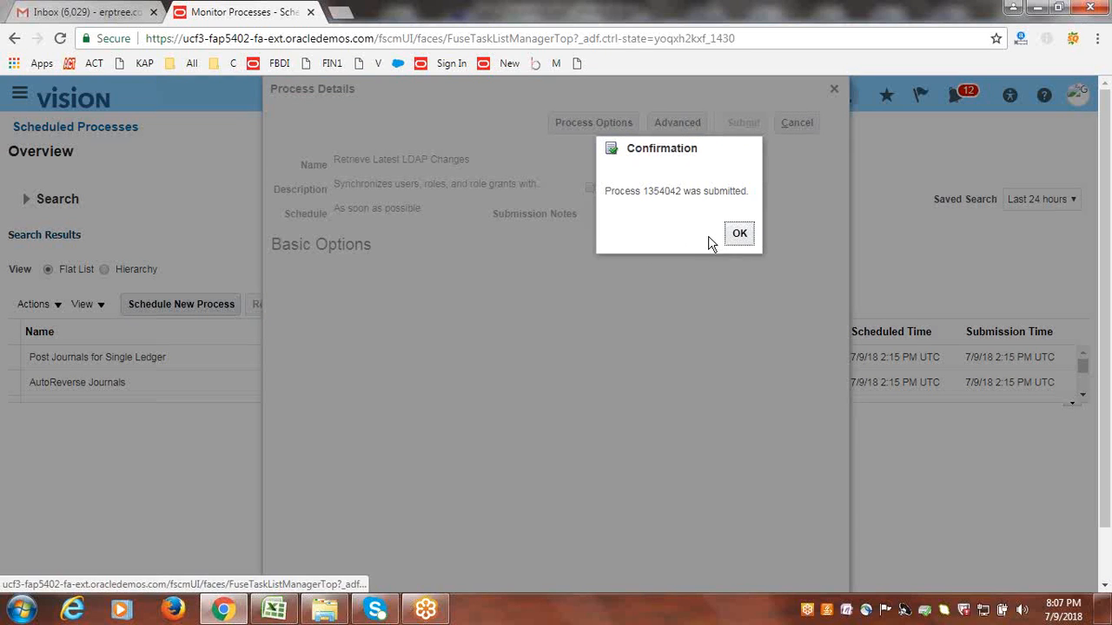
click(735, 235)
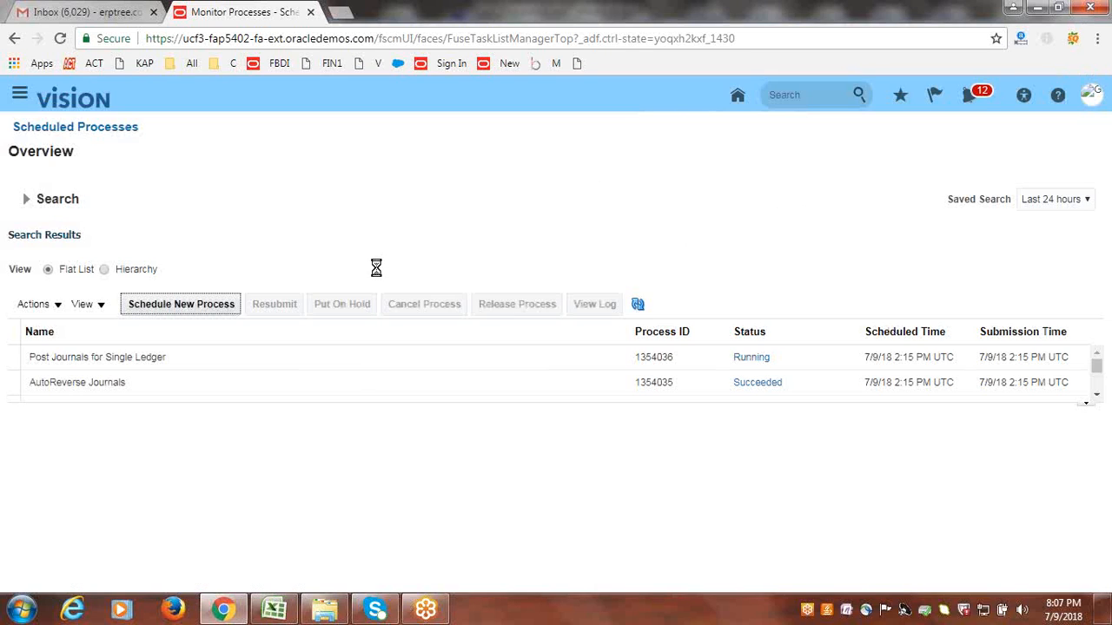
click(638, 304)
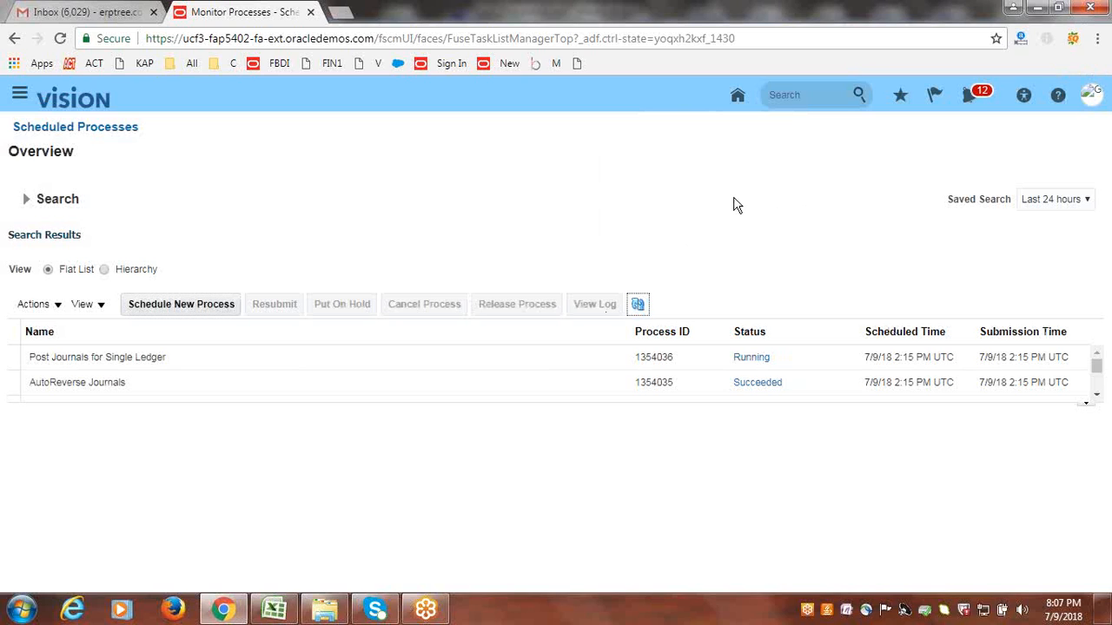
Step: Keep refreshing until LDAP process 1354042 shows Running, then return to the Excel checklist
click(641, 305)
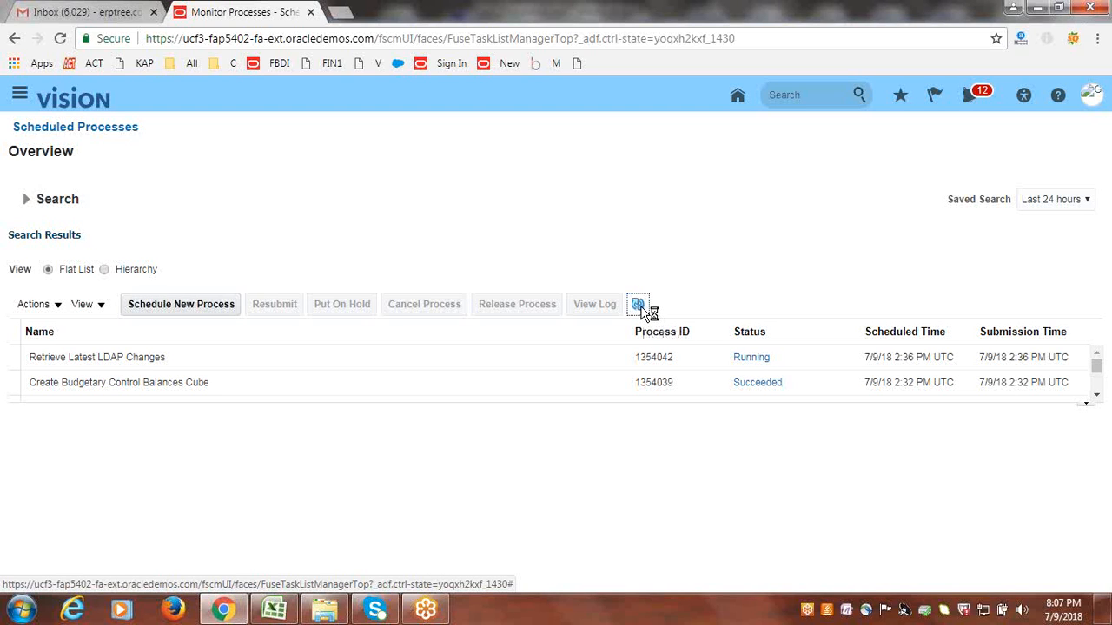
click(641, 307)
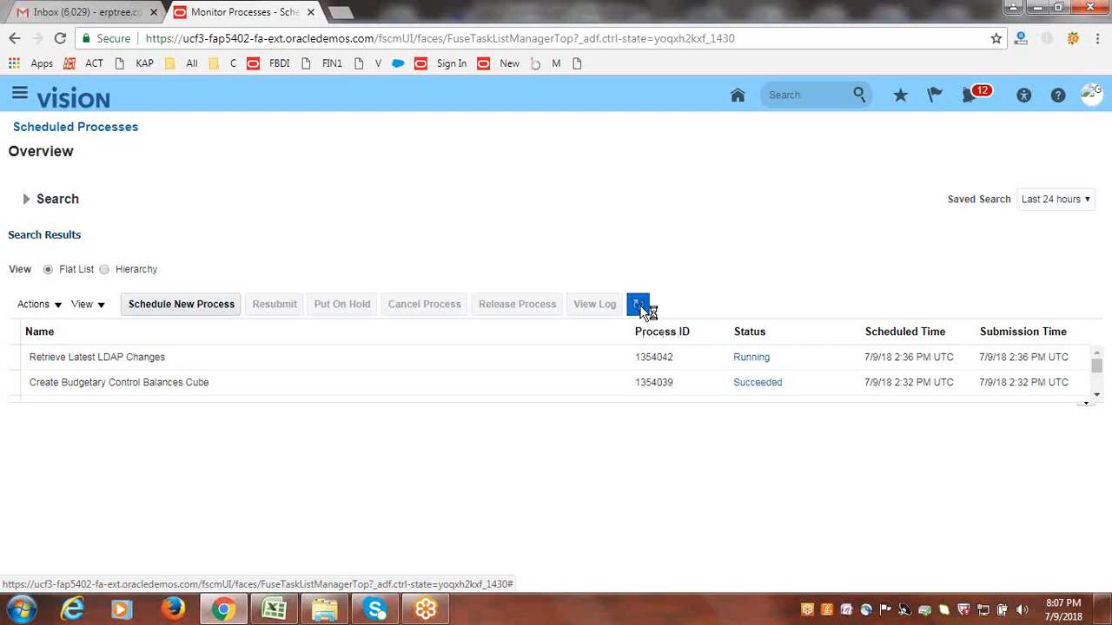
click(641, 307)
click(641, 307)
click(641, 306)
click(639, 305)
click(640, 306)
click(634, 303)
click(633, 303)
click(633, 304)
click(633, 304)
click(633, 304)
click(633, 305)
click(633, 304)
click(634, 304)
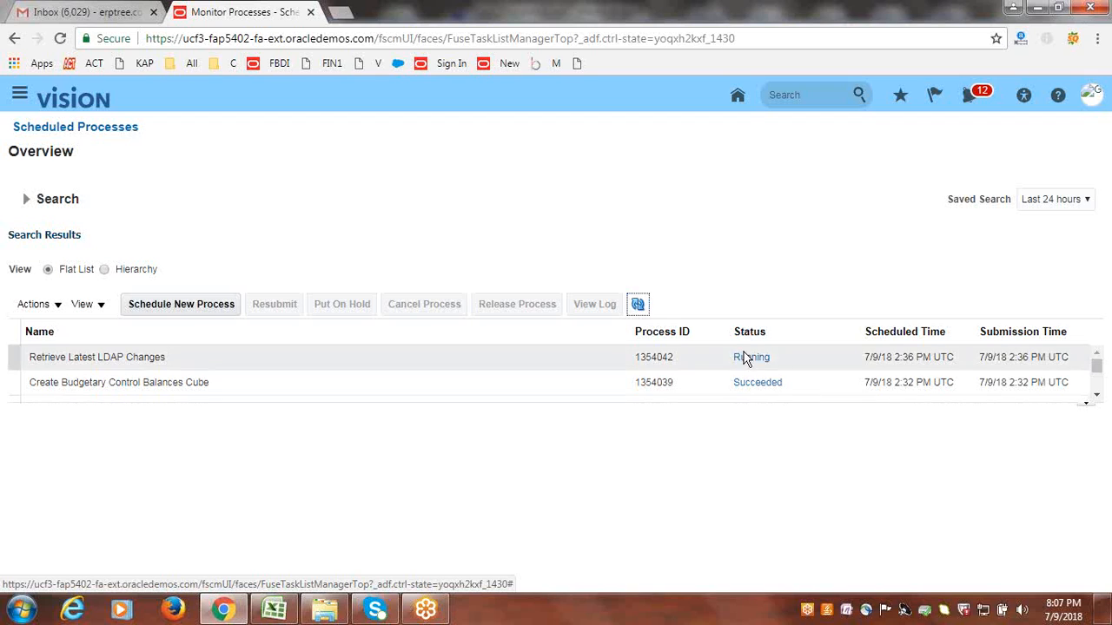
click(644, 309)
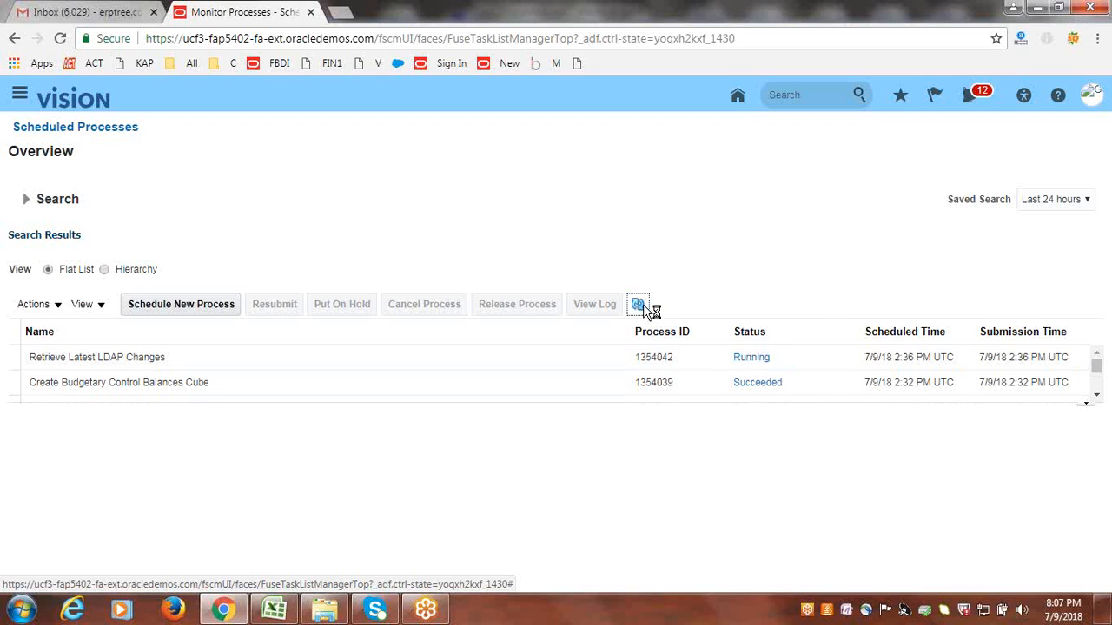
click(644, 308)
triple_click(647, 306)
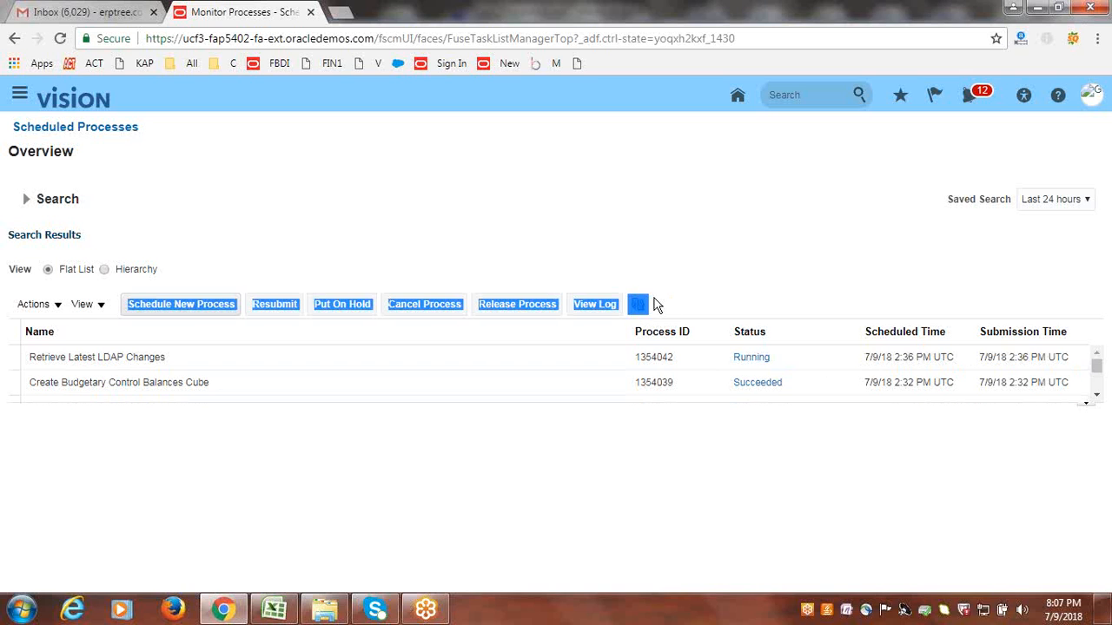
click(679, 283)
click(637, 304)
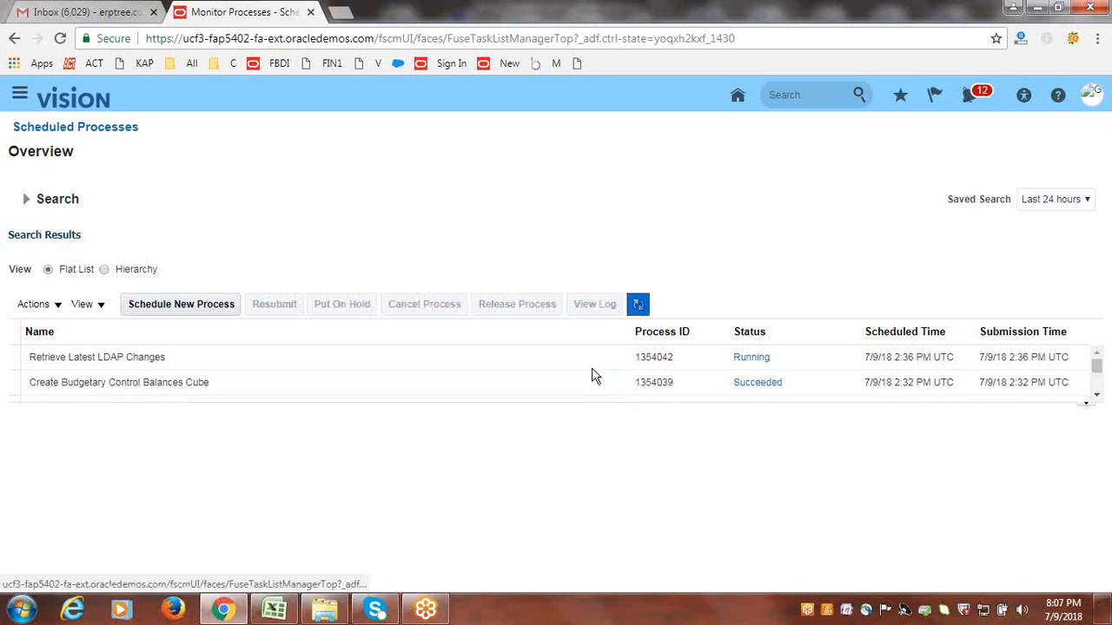
click(274, 610)
click(230, 280)
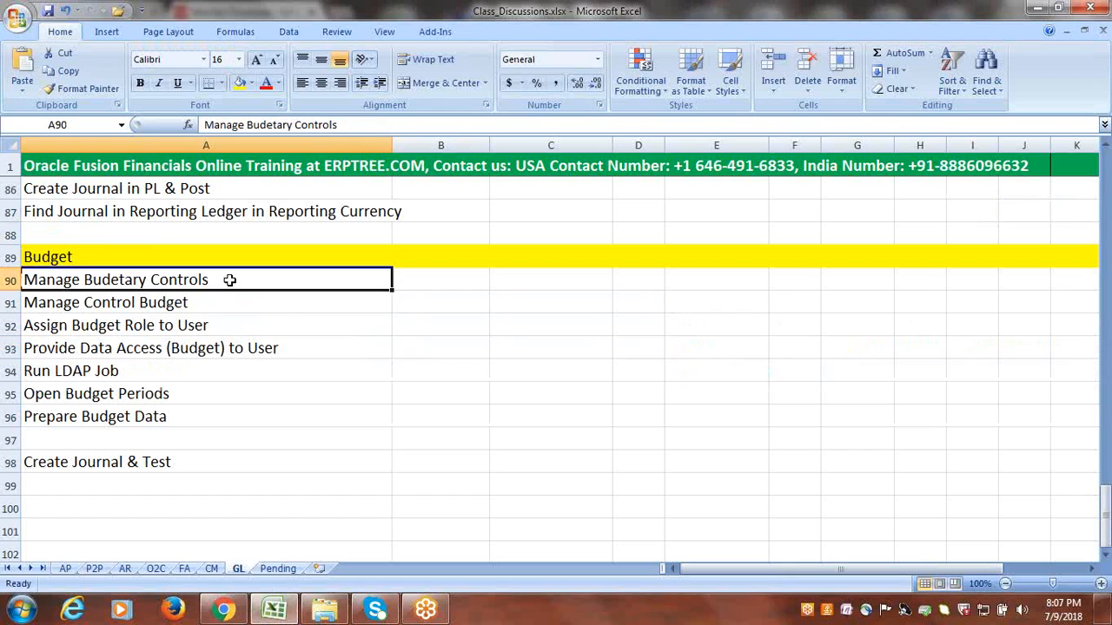
key(Right)
text(d)
key(BackSpace)
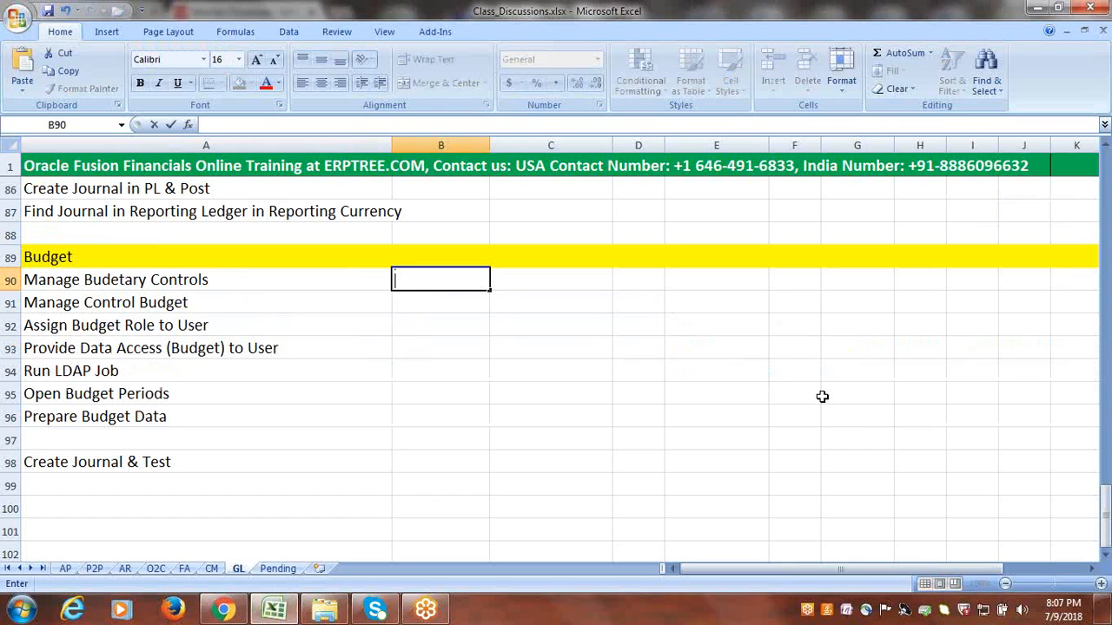
text(d)
key(BackSpace)
text(Done)
key(Return)
text(d)
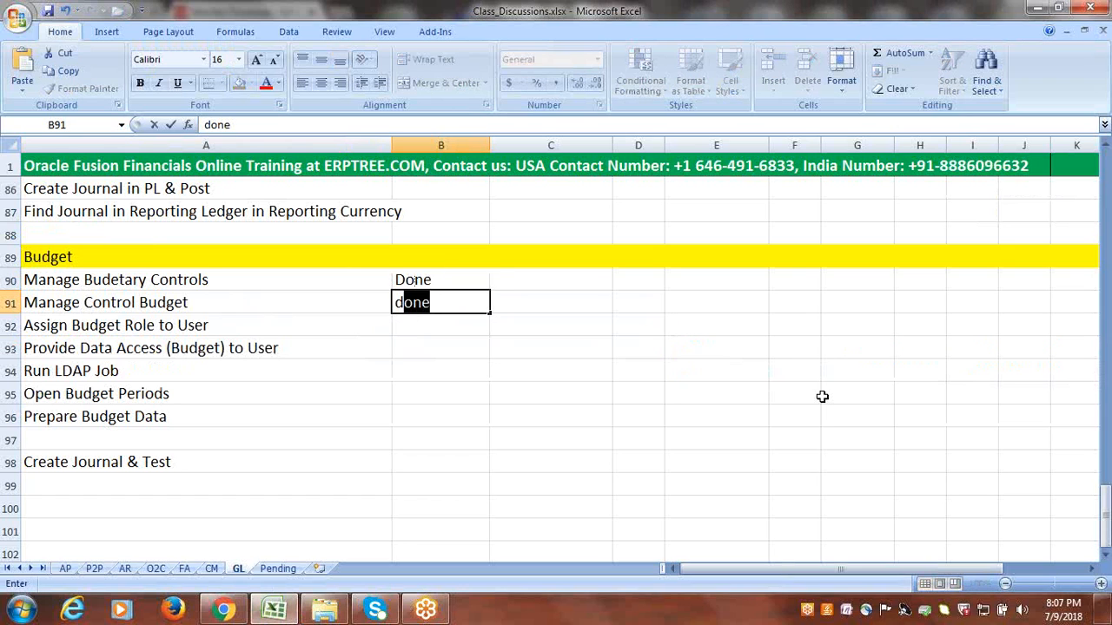
key(Return)
text(d)
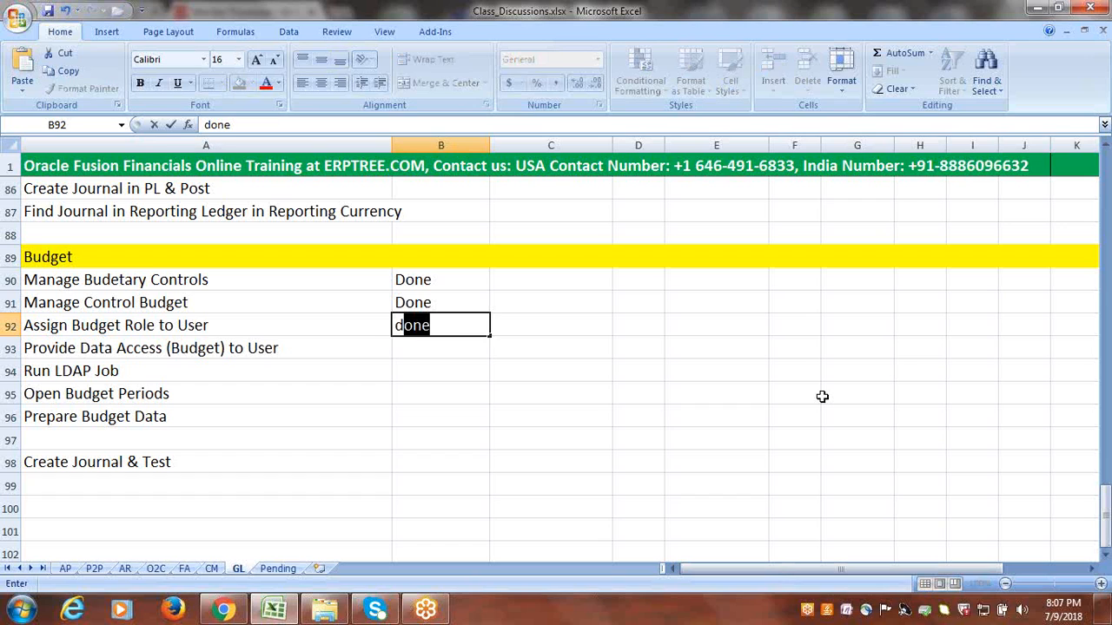
key(Return)
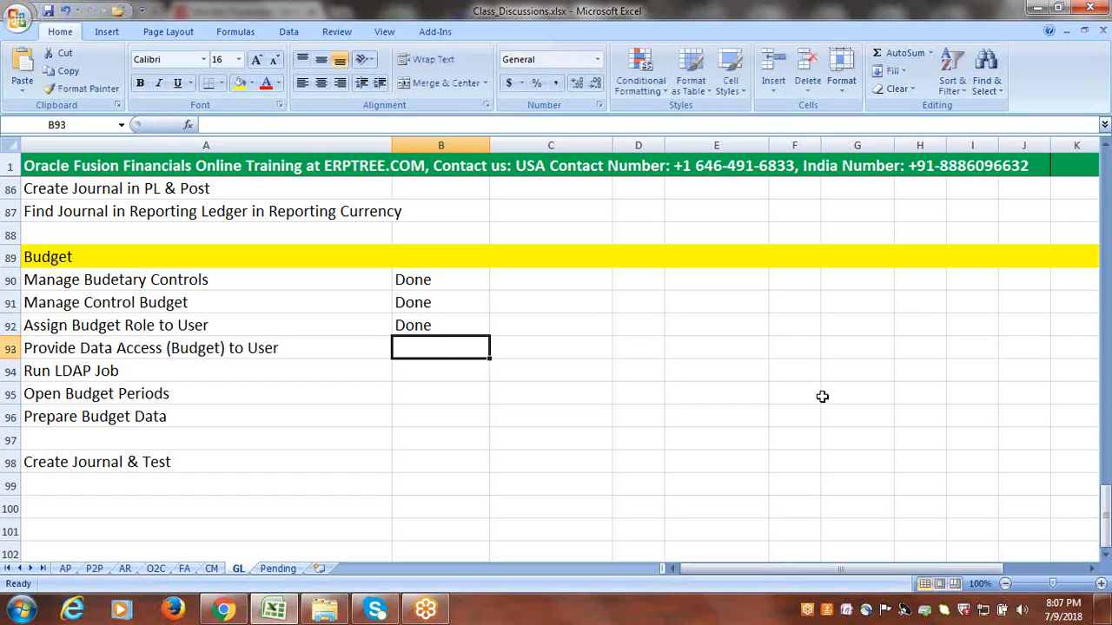
text(d)
key(Return)
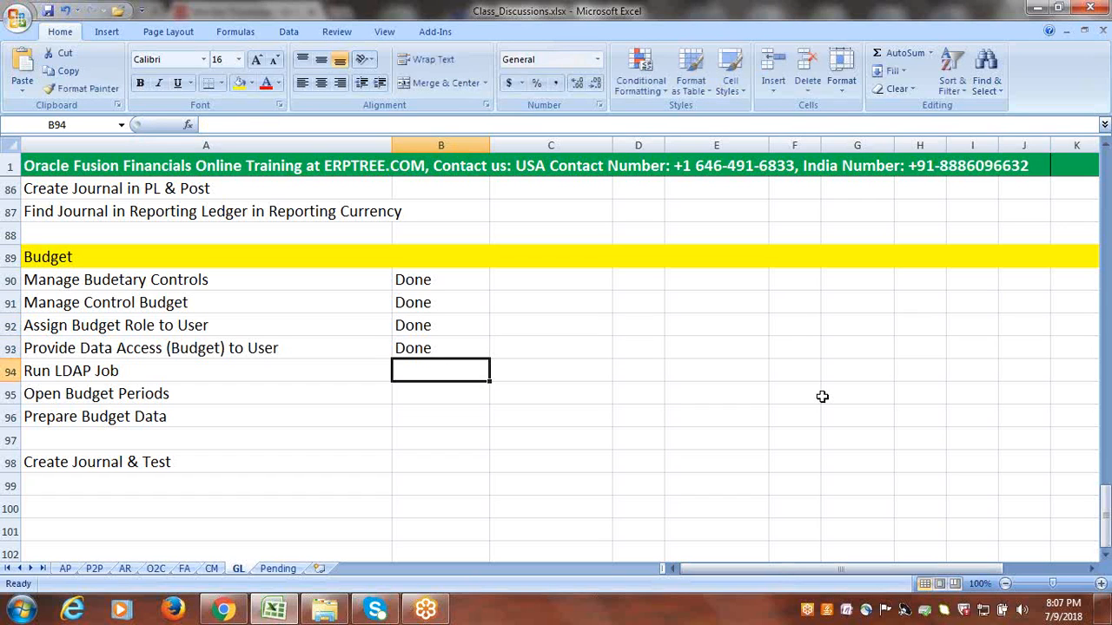
text(d)
key(Tab)
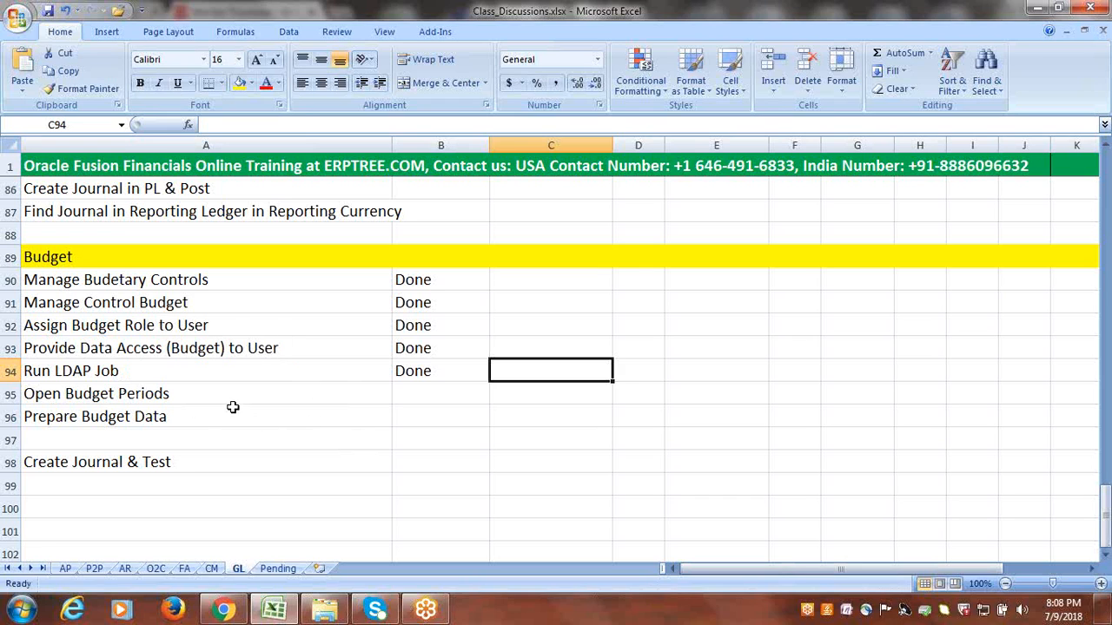
click(209, 393)
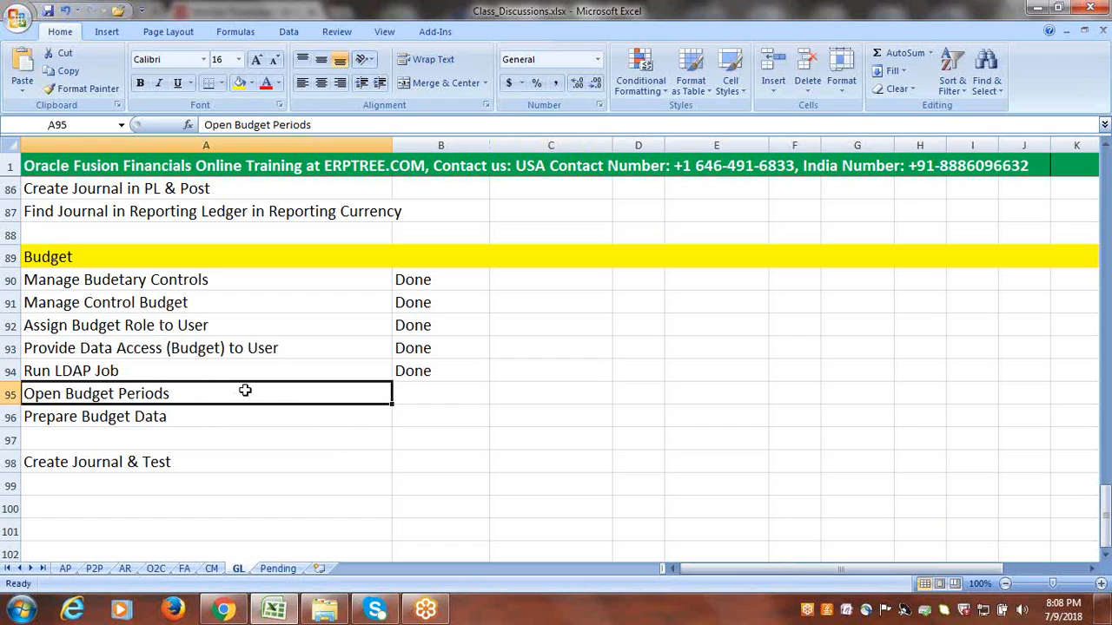
click(194, 425)
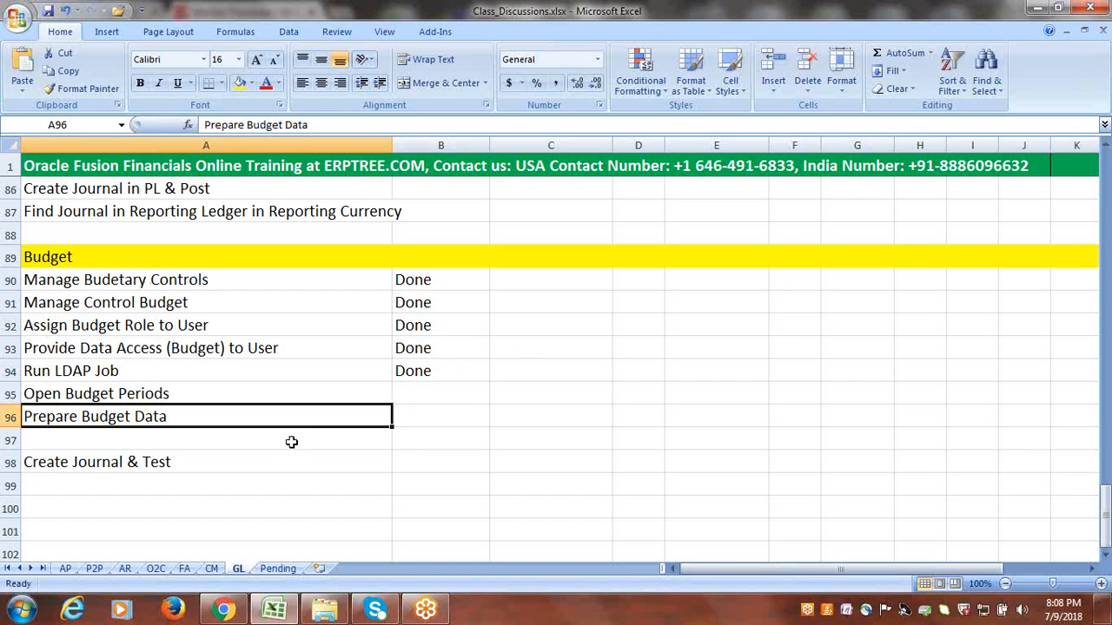
click(137, 398)
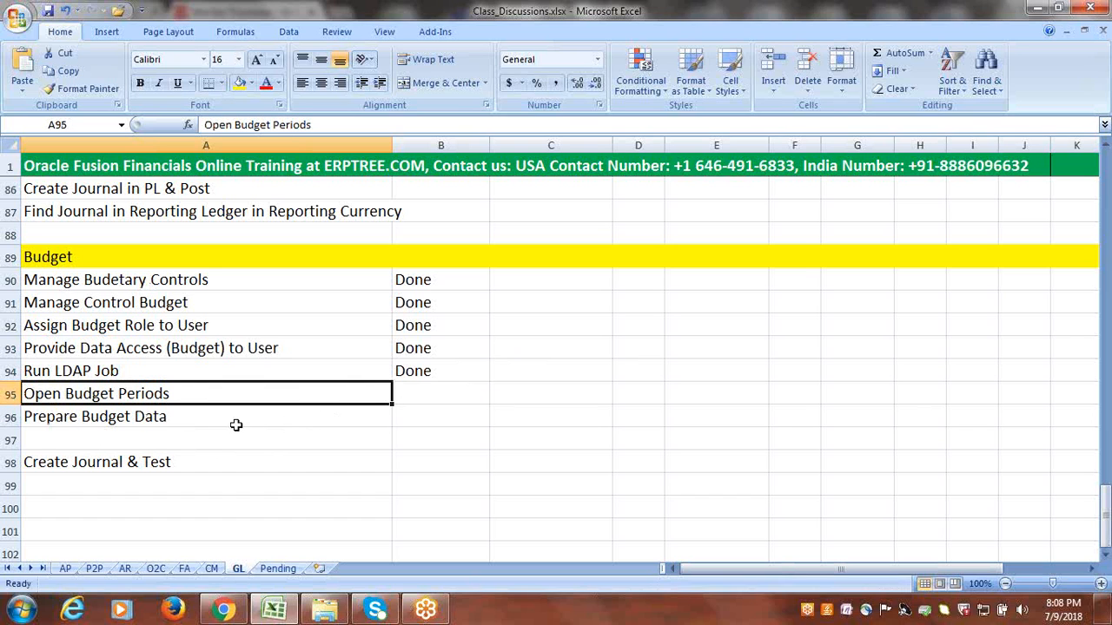
Step: Return to the Oracle window and refresh Scheduled Processes to check the LDAP job status
key(alt+Tab)
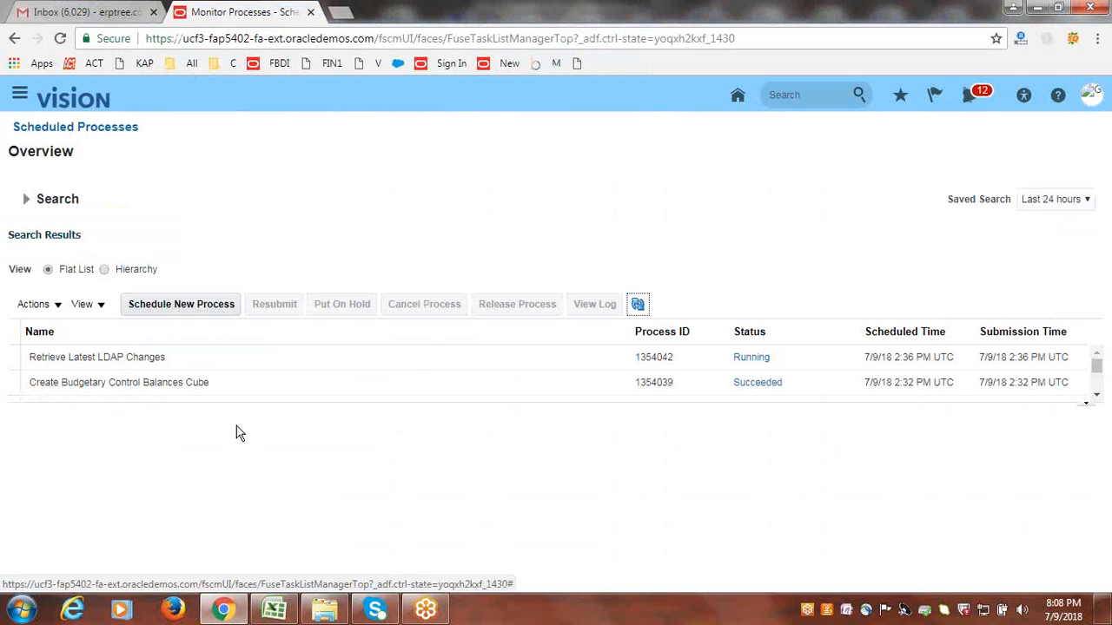
click(644, 306)
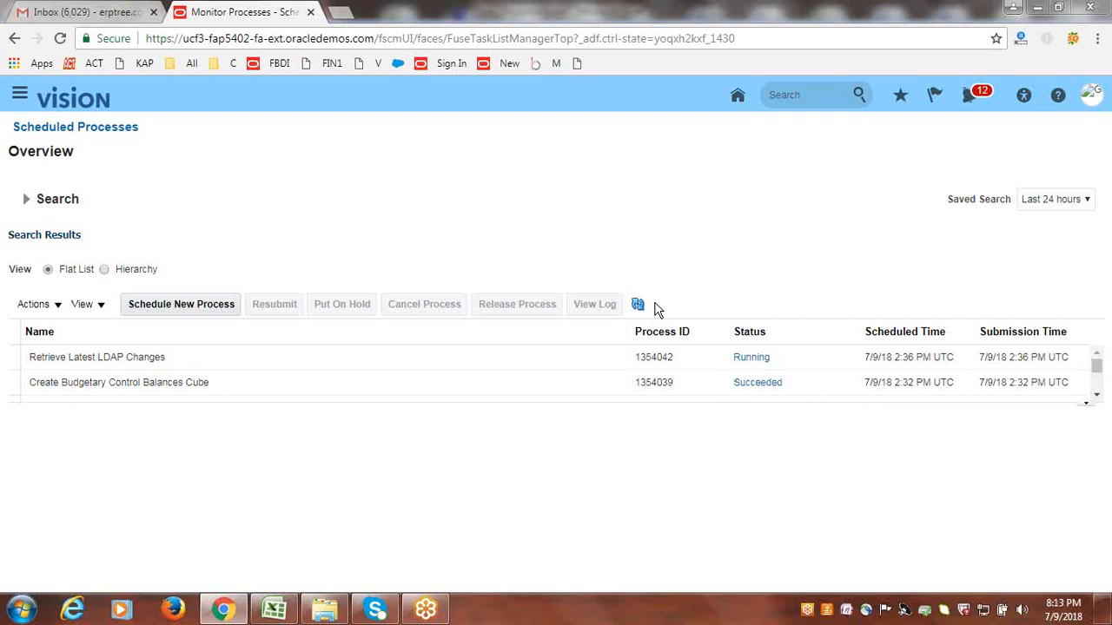
click(639, 304)
Step: Open the Settings and Actions menu and reload the page to reach Setup and Maintenance
click(1096, 97)
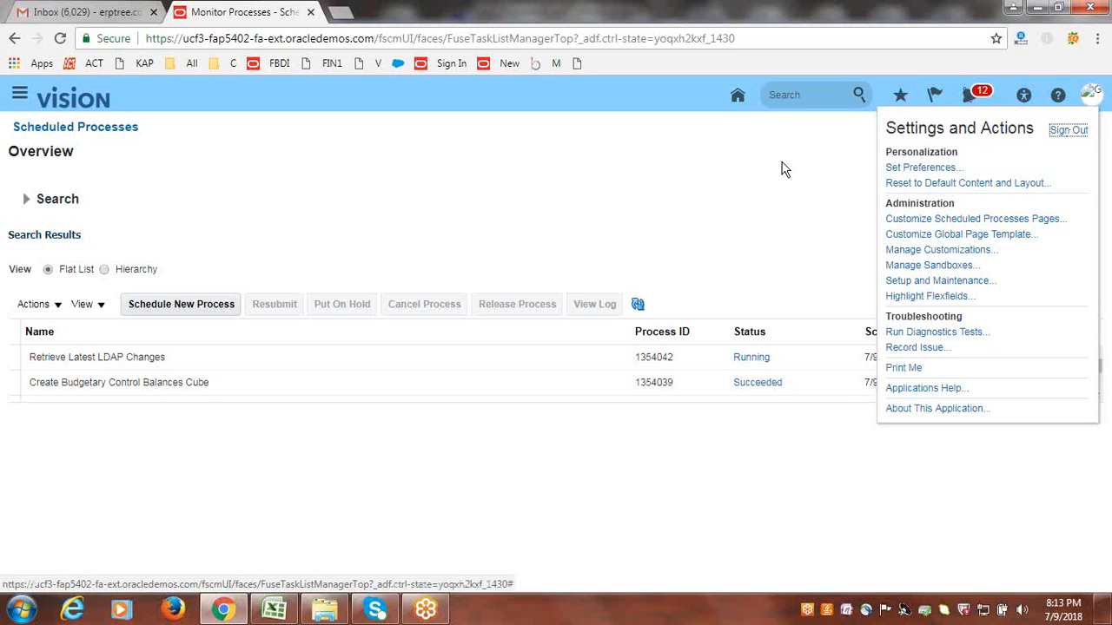
click(353, 47)
key(Return)
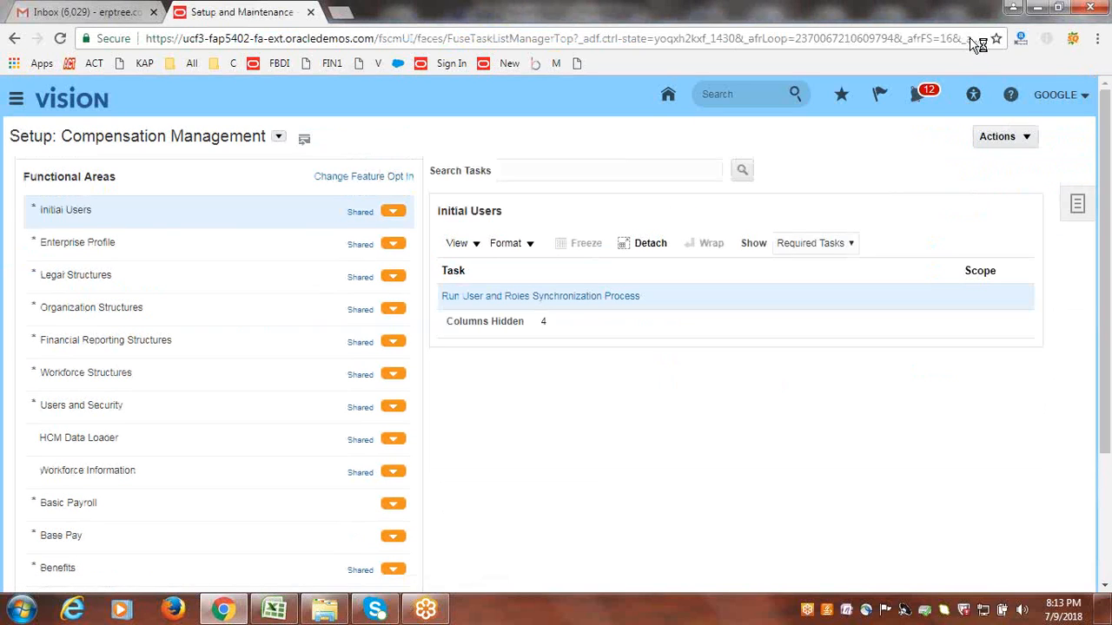
Step: Open the Navigator and reduce Chrome's page zoom to 80%
click(76, 102)
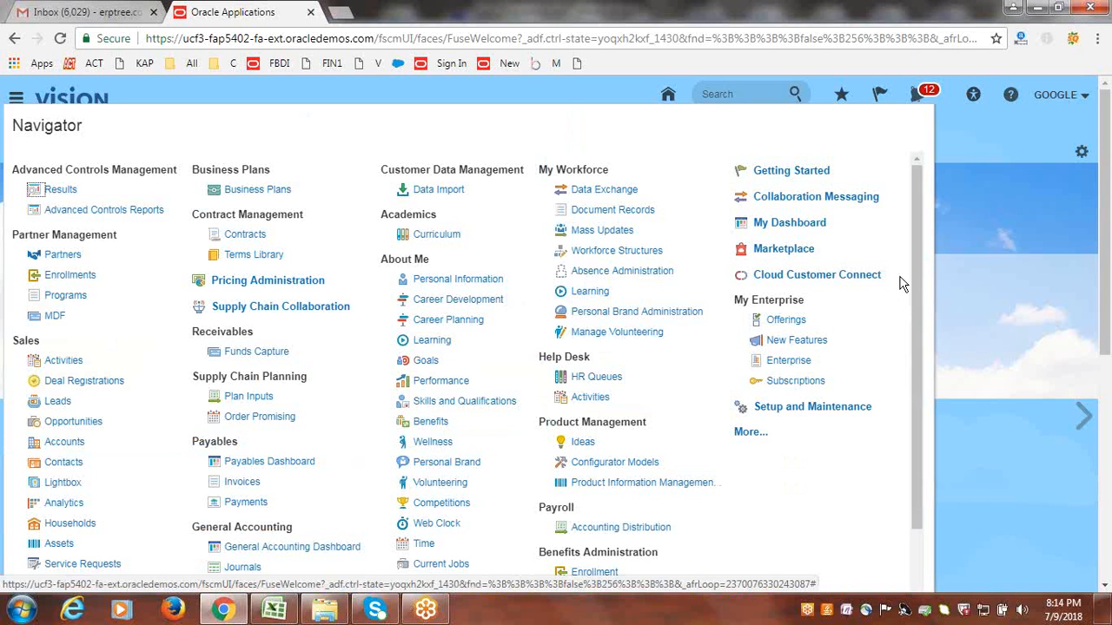
drag(918, 252, 900, 429)
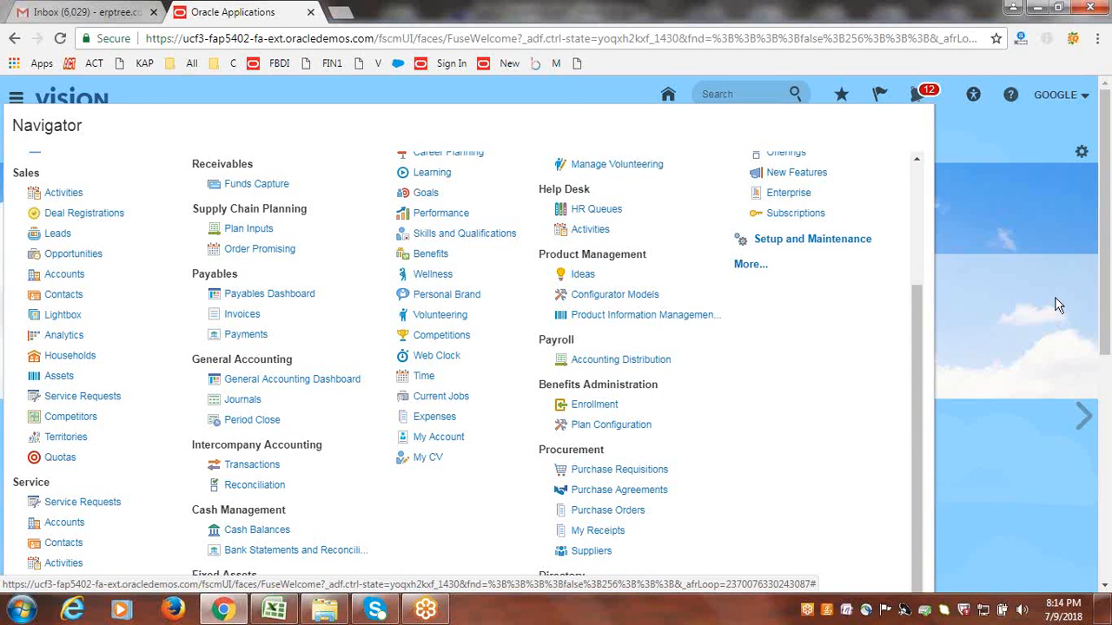
click(1097, 38)
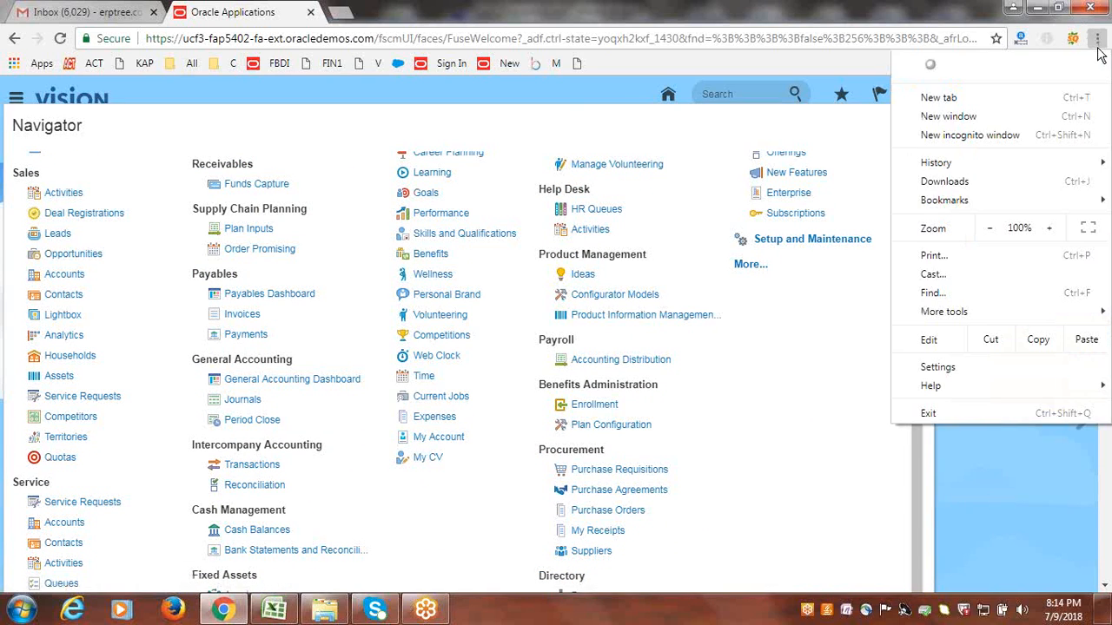
click(991, 230)
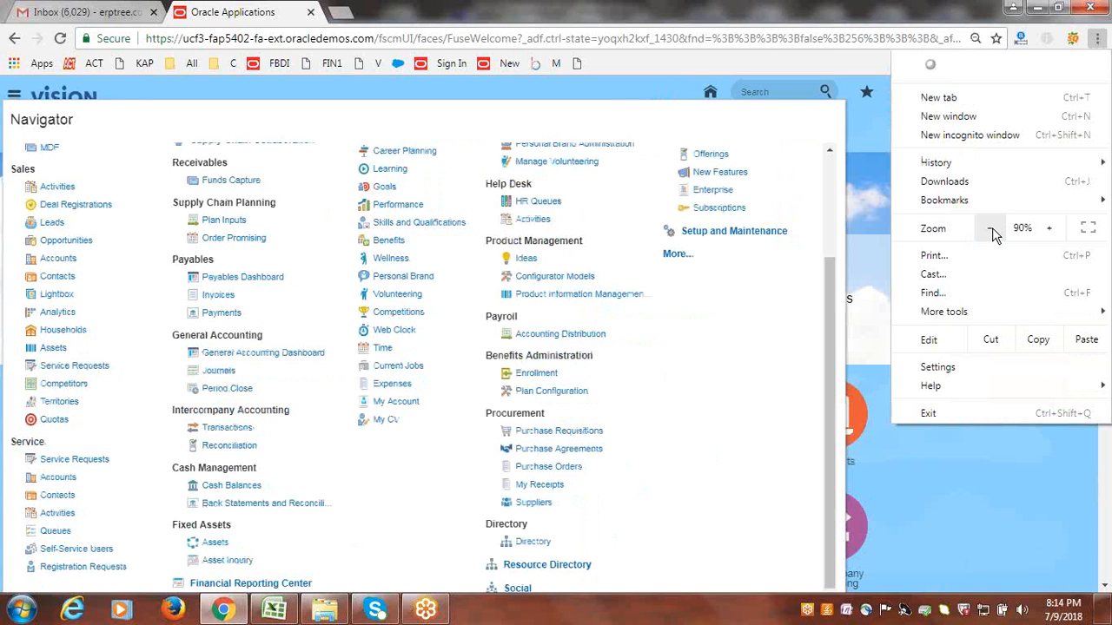
click(836, 309)
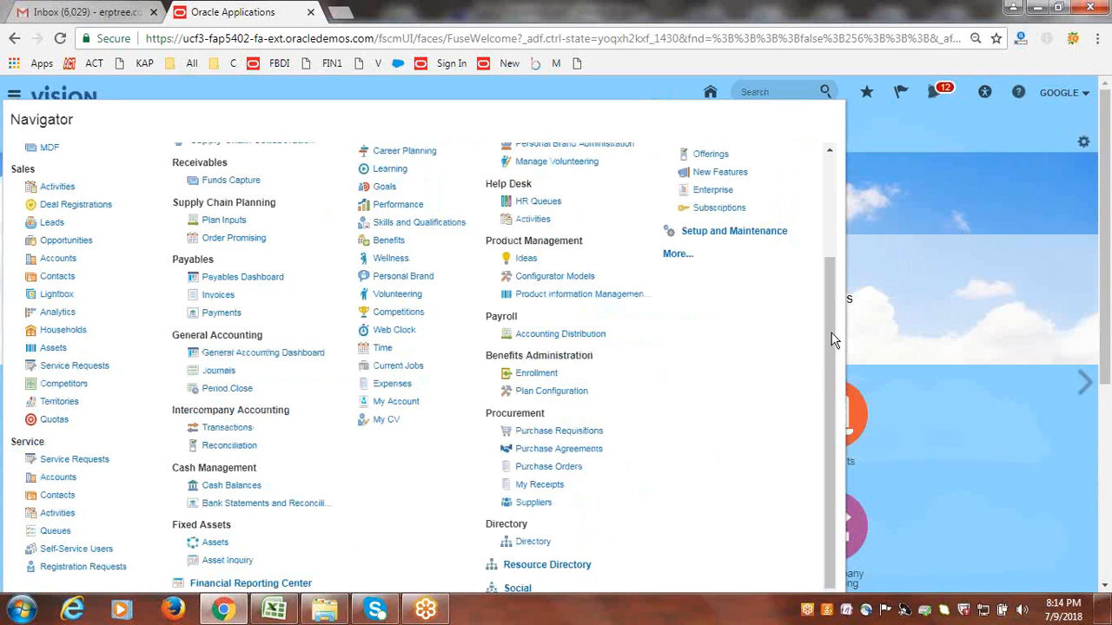
drag(827, 365, 836, 249)
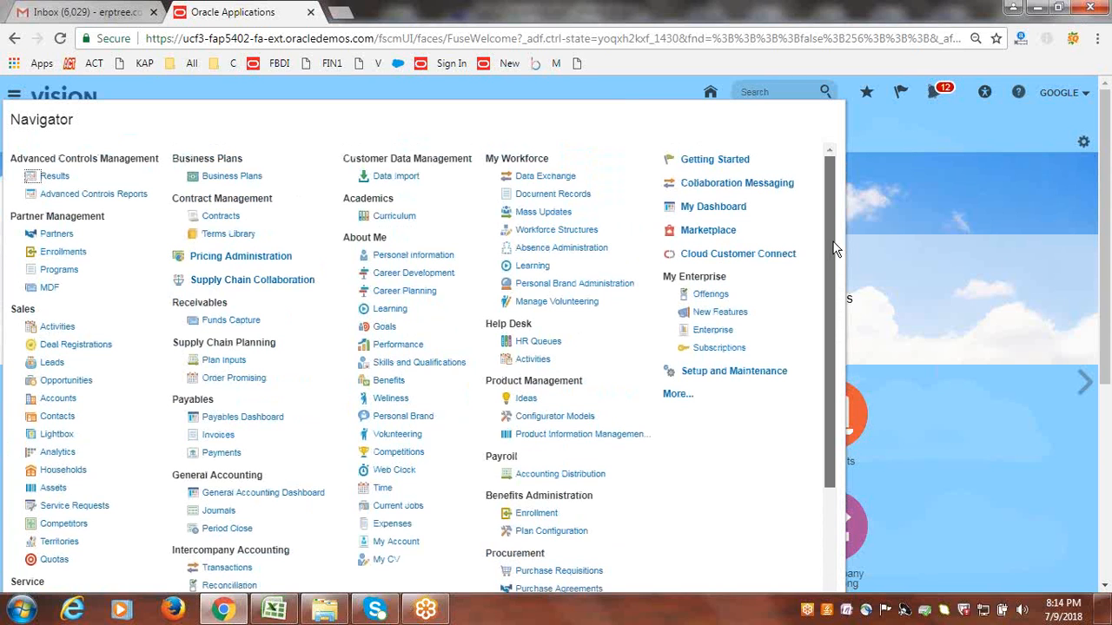
drag(835, 261, 807, 399)
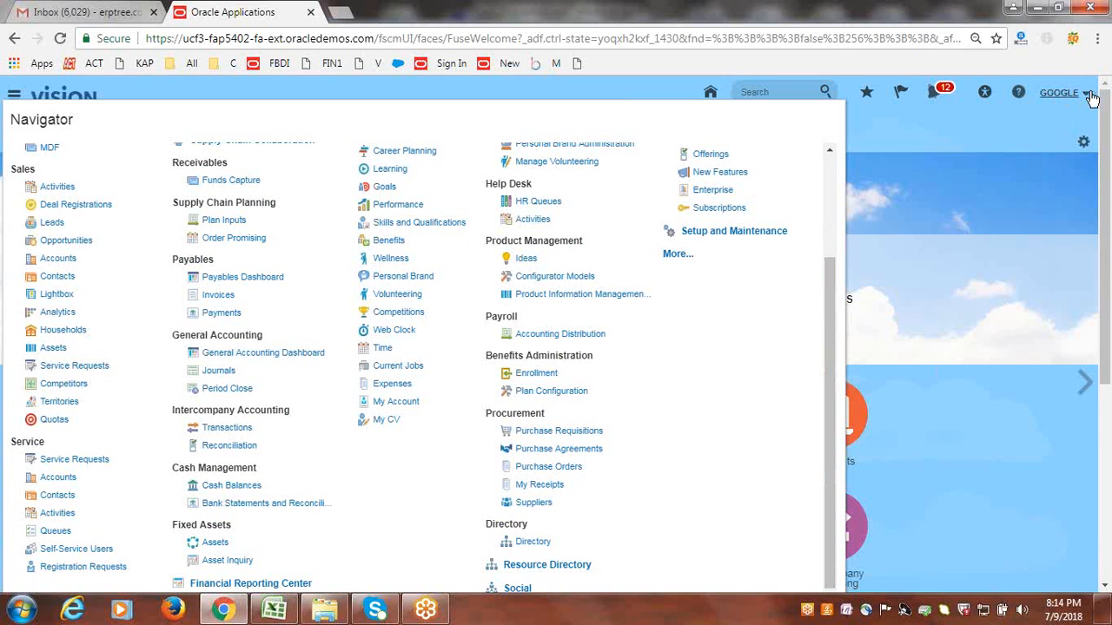
click(1097, 38)
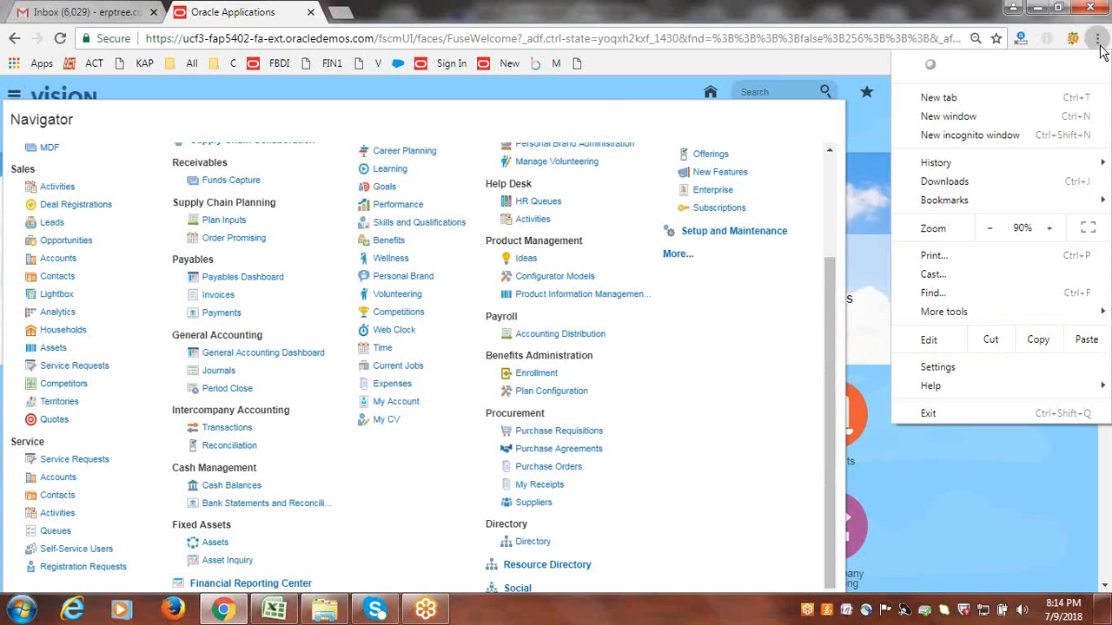
click(995, 231)
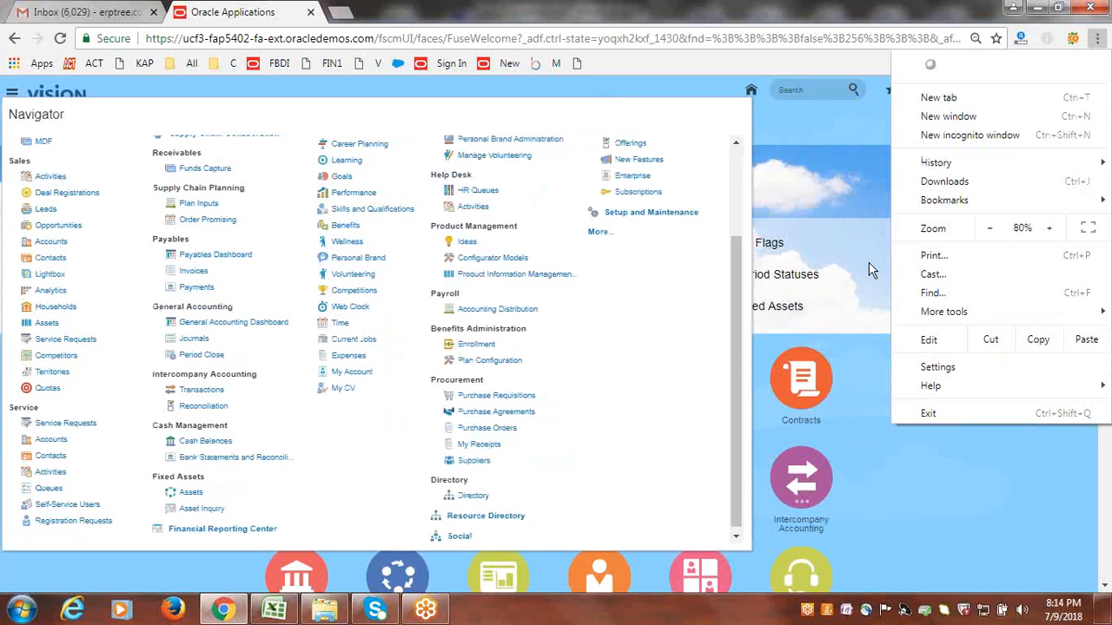
drag(737, 375, 738, 274)
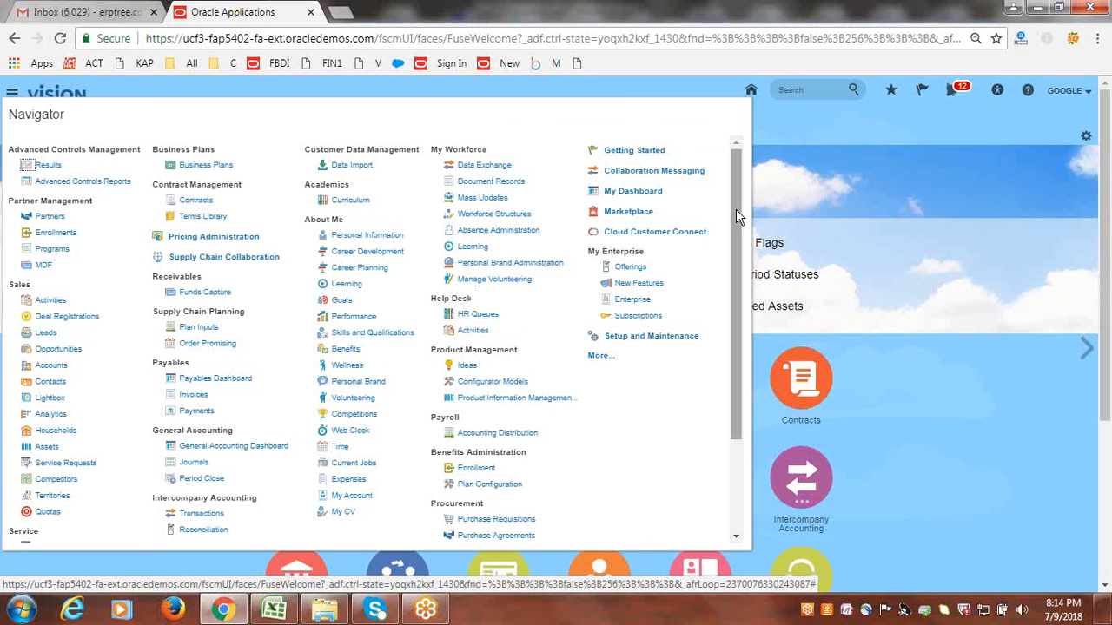
Step: Show more work areas, then reload the Oracle page and return to the home page
click(602, 360)
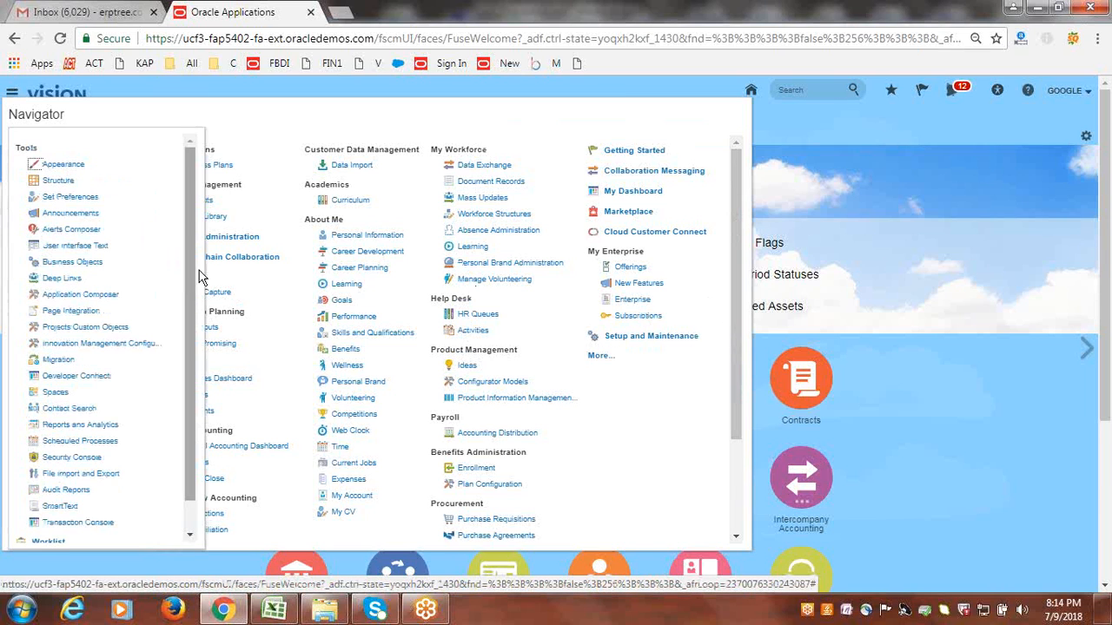
drag(197, 276, 193, 393)
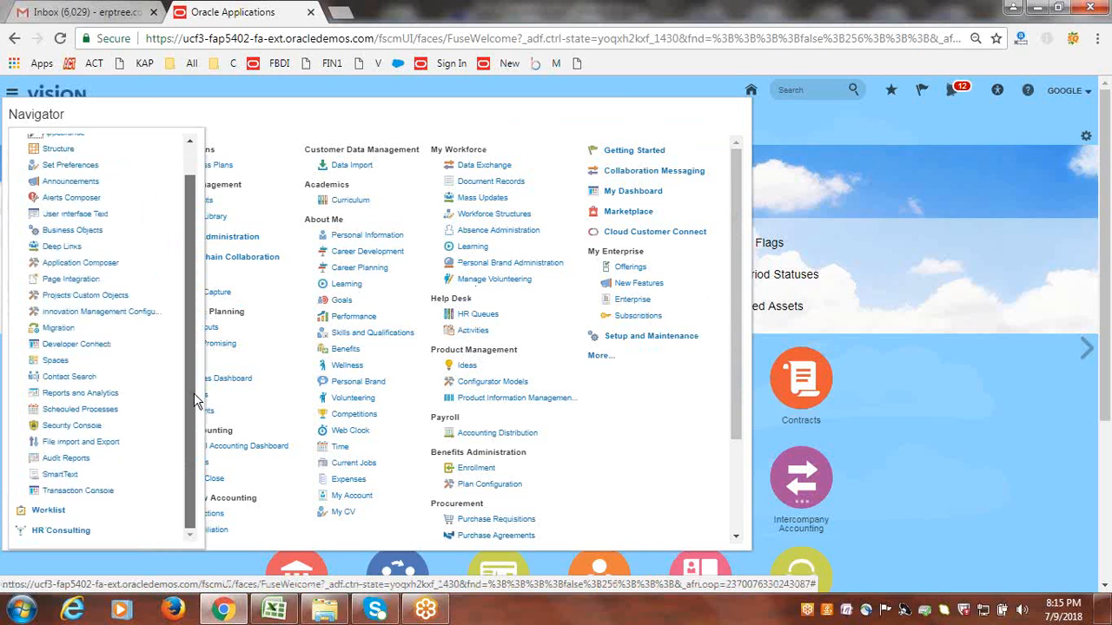
drag(188, 290, 191, 183)
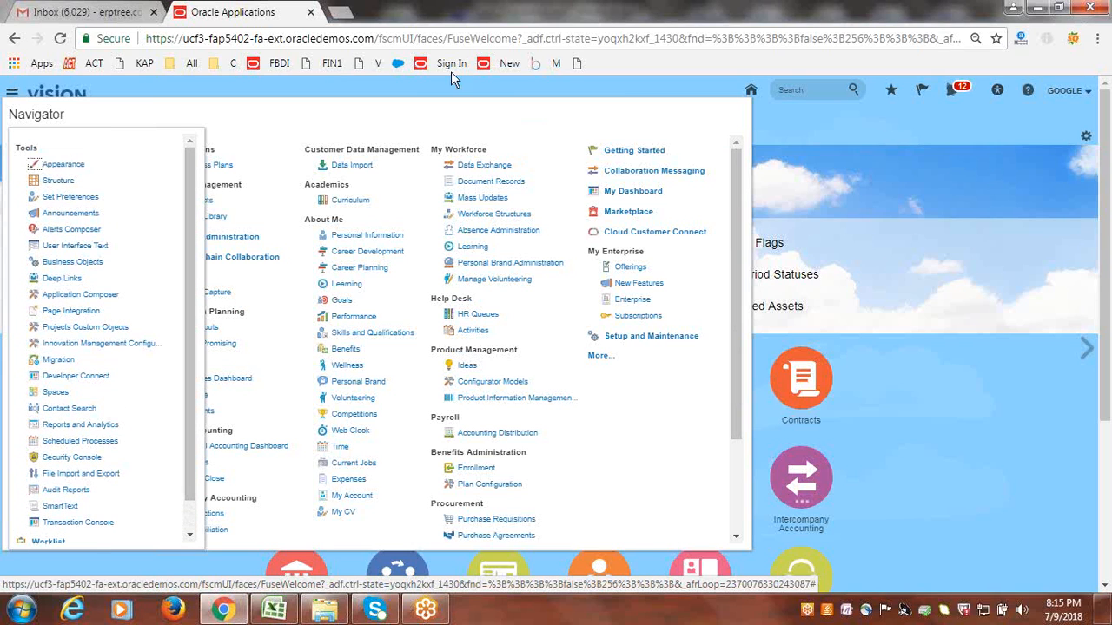
click(404, 38)
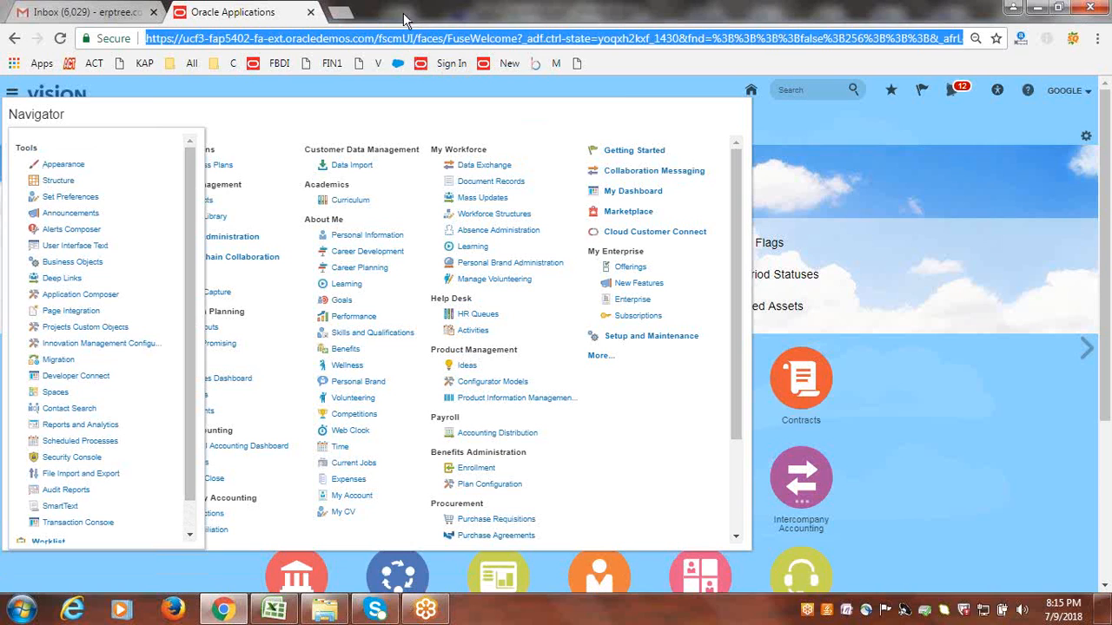
key(Return)
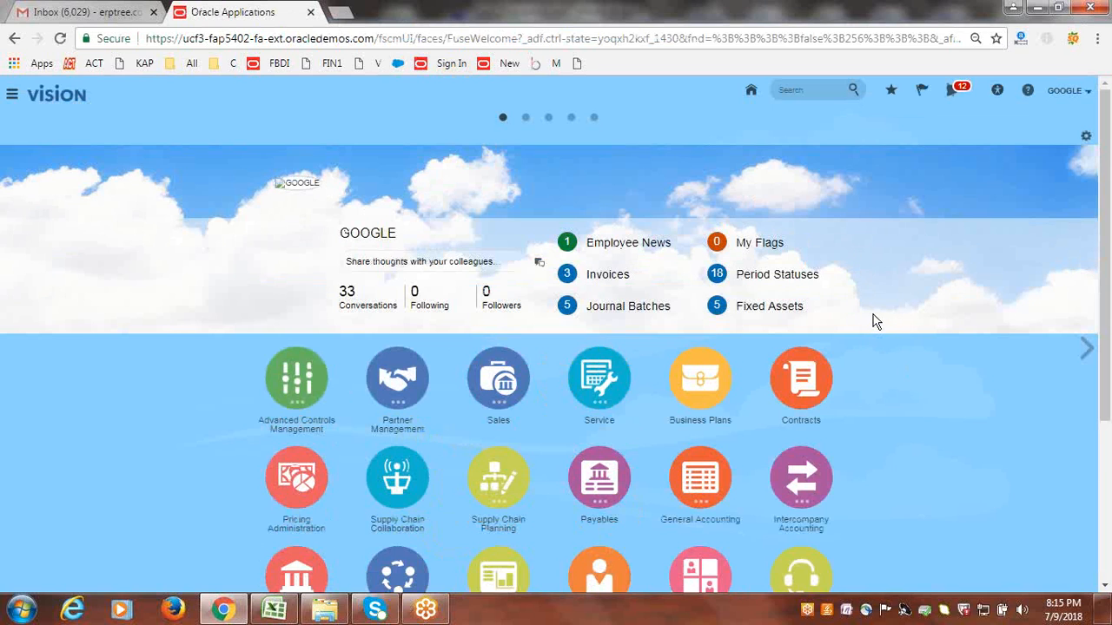
scroll(871, 322, down, 1)
scroll(912, 320, down, 1)
scroll(902, 320, down, 1)
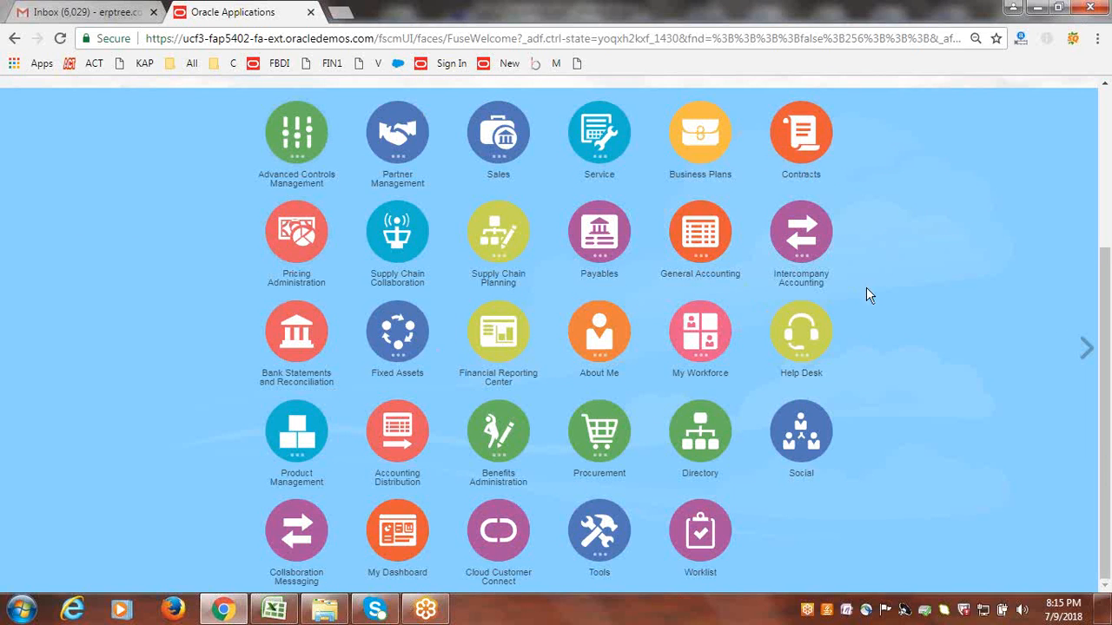
scroll(908, 296, up, 3)
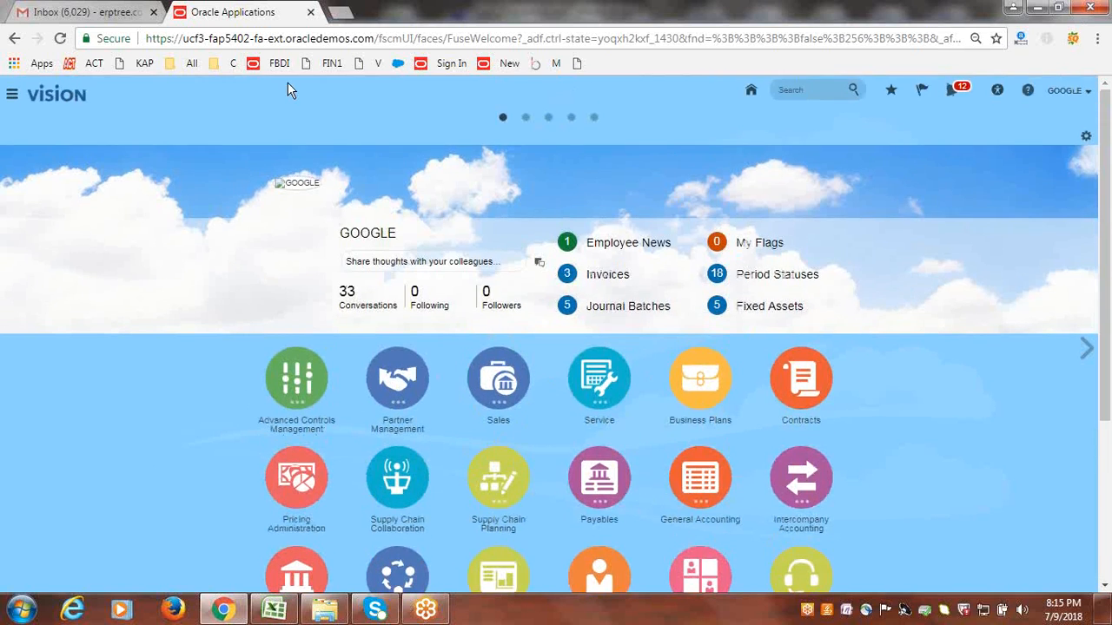
click(63, 92)
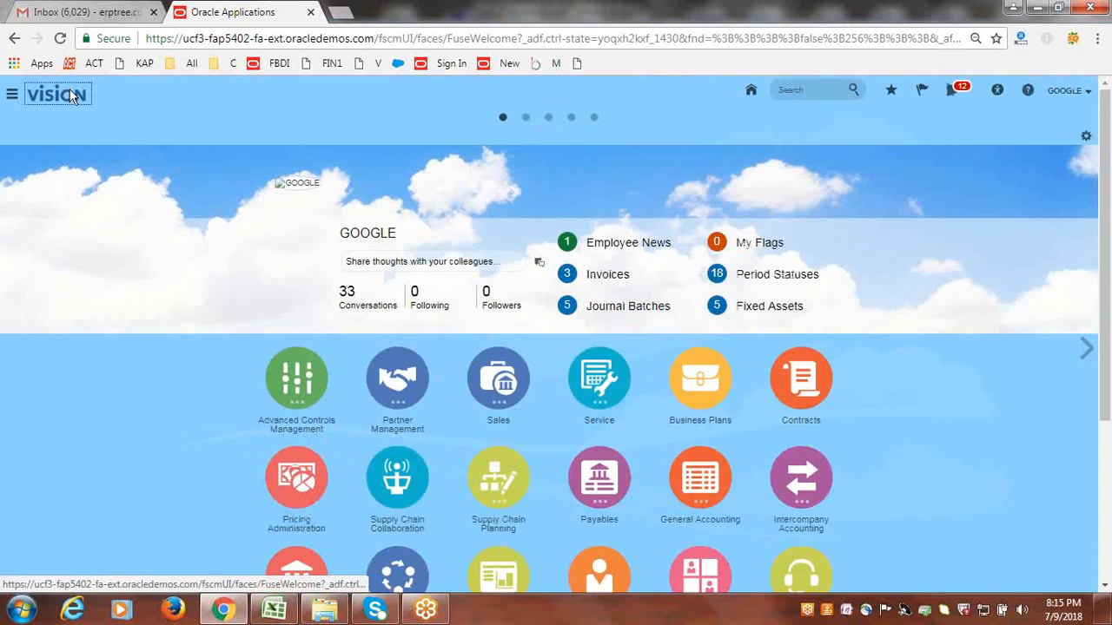
Step: Paste the Oracle application URL into Firefox's address bar and load it
click(289, 38)
key(ctrl+c)
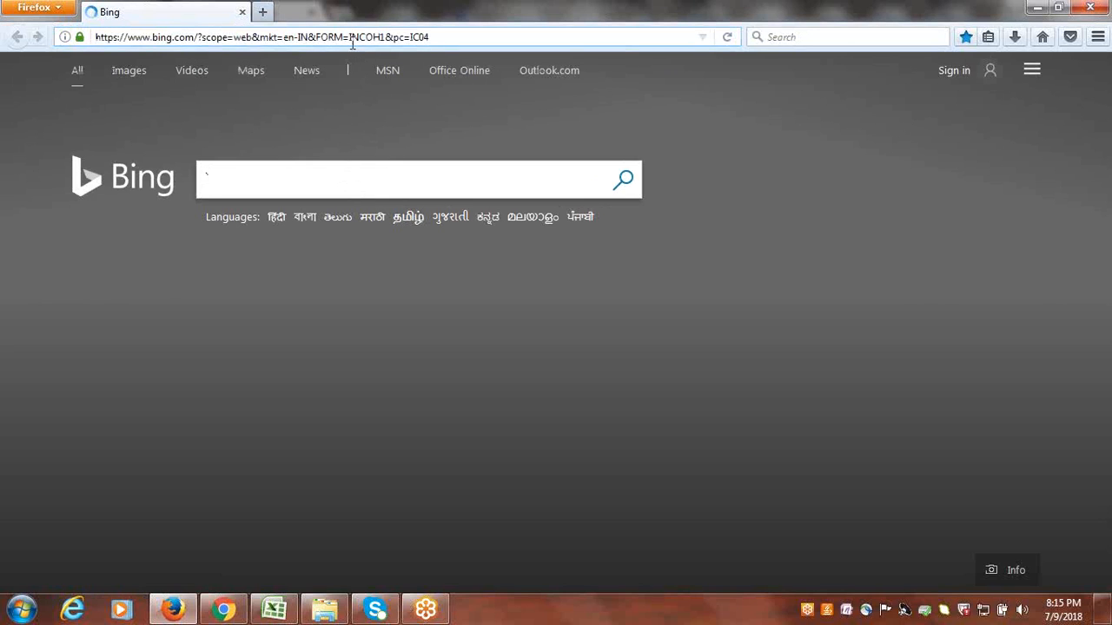
click(352, 43)
key(ctrl+v)
key(Return)
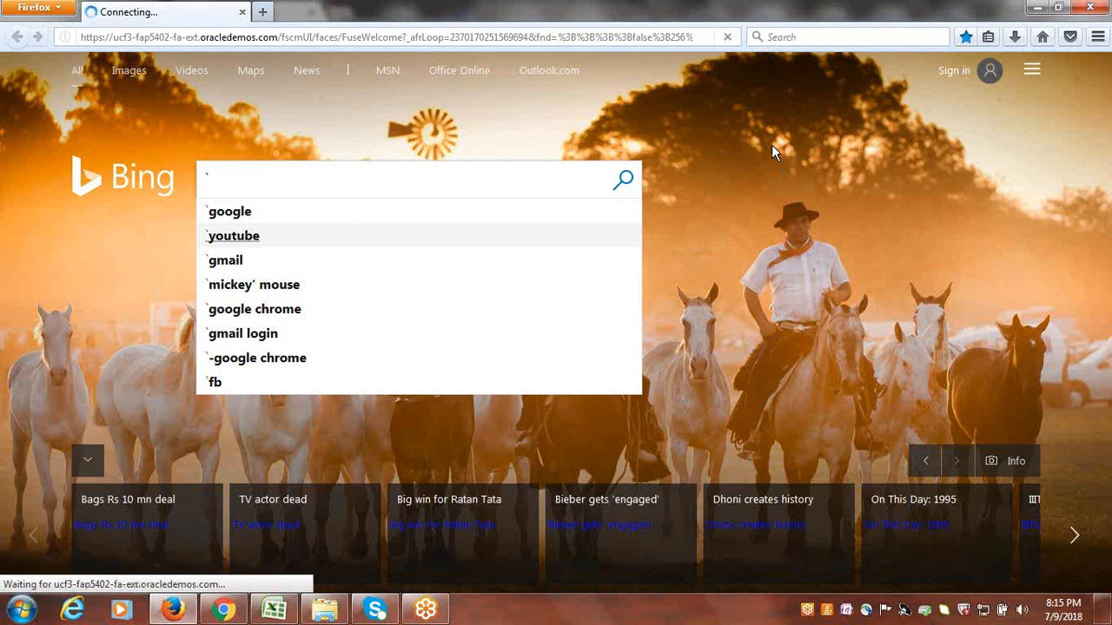
Step: Sign in with the budget user's ID and password
mouse_move(223, 610)
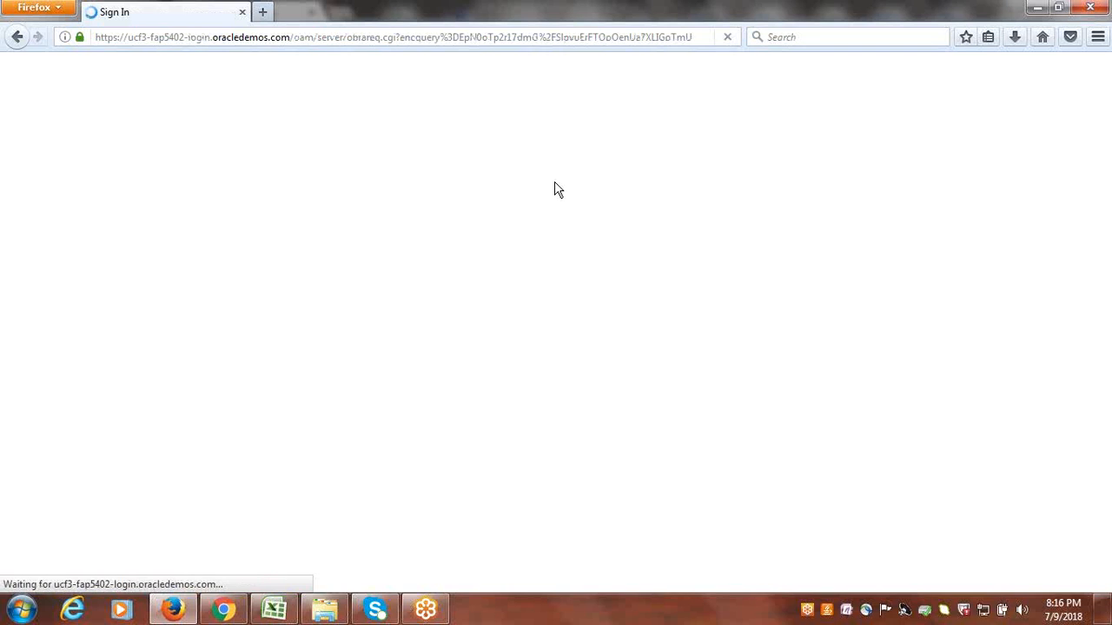
text(google)
key(Tab)
text(••)
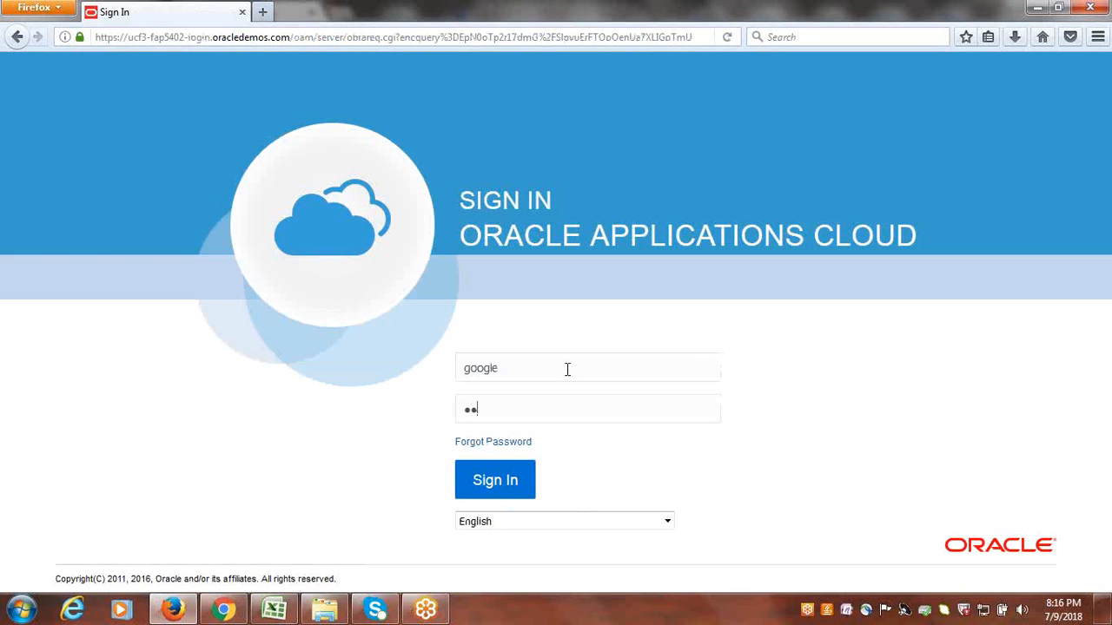
key(Return)
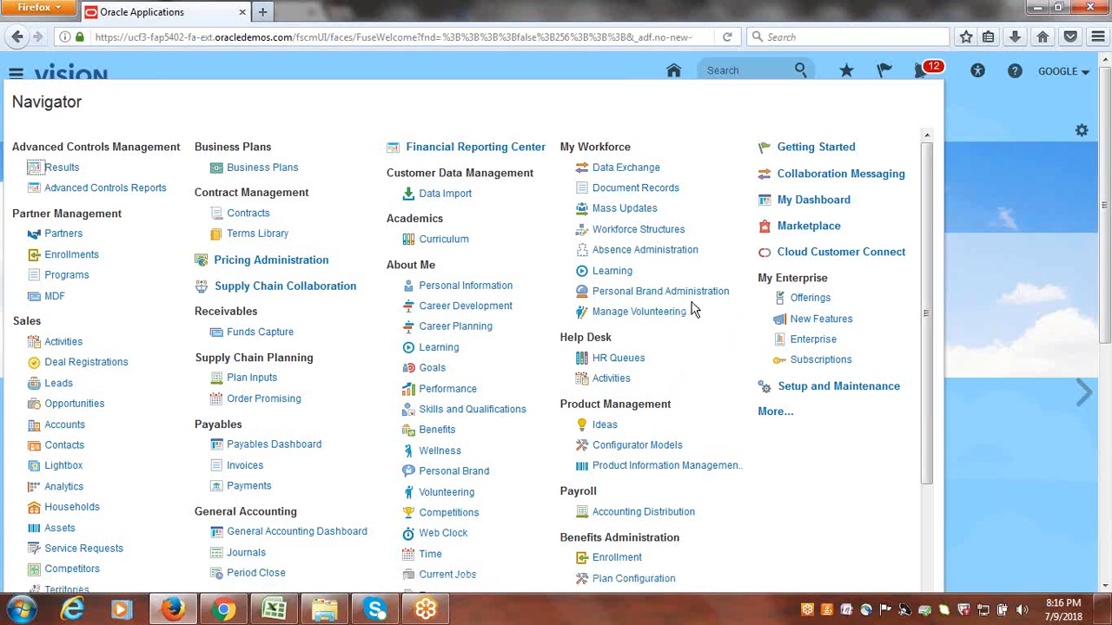
Step: Reopen the Navigator and open the Budgetary Control work area under its Budgetary Control heading
scroll(720, 357, down, 1)
scroll(720, 357, down, 3)
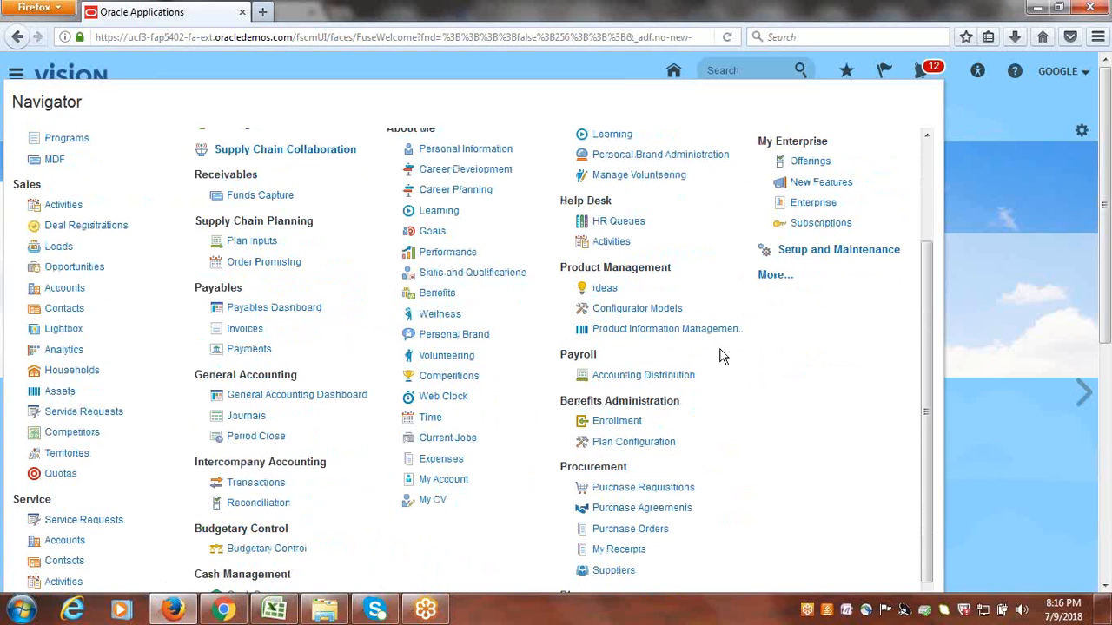
scroll(720, 357, down, 6)
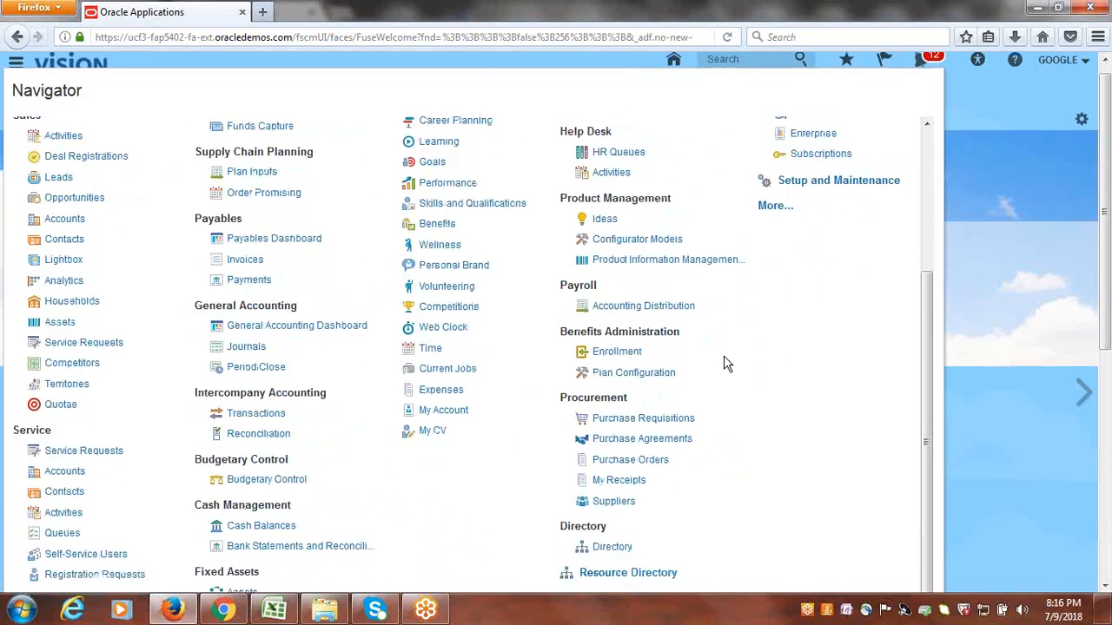
key(Escape)
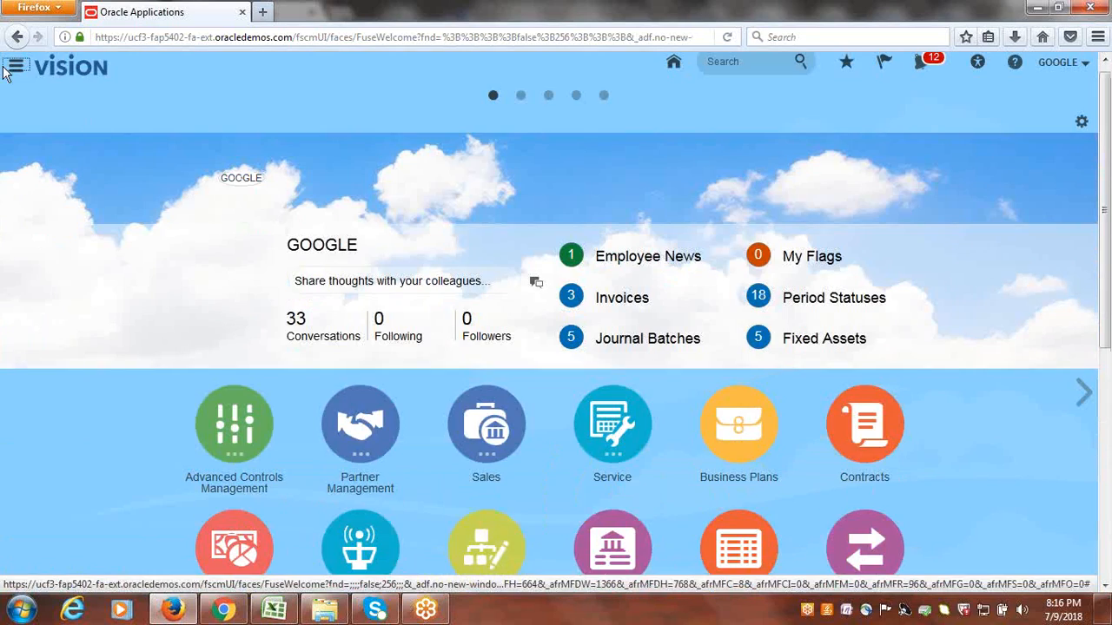
key(Return)
scroll(252, 201, down, 5)
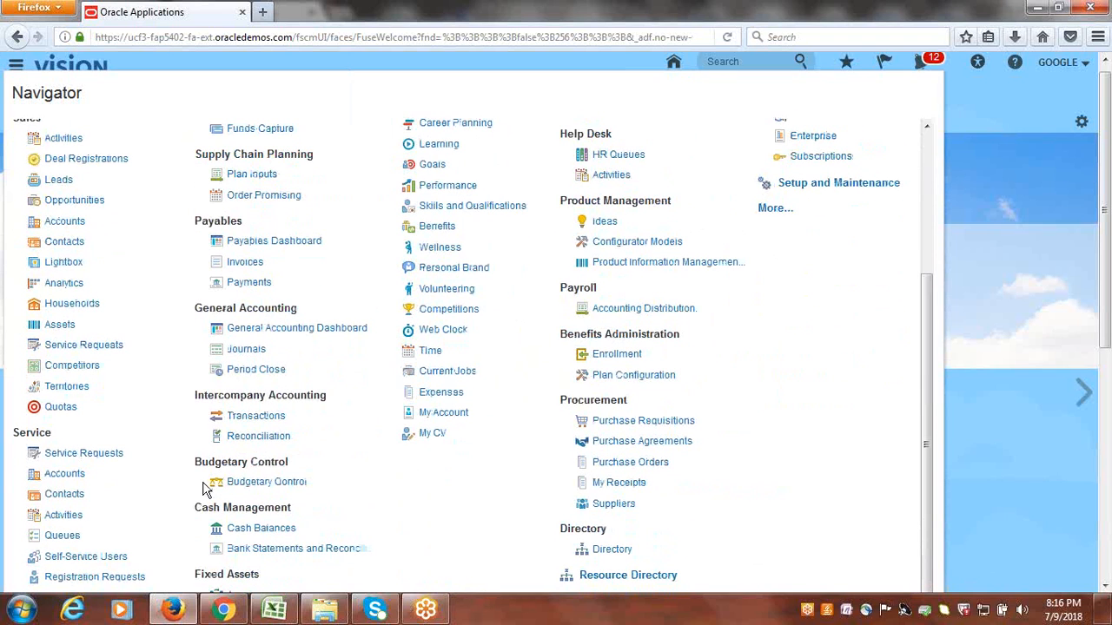
drag(198, 464, 290, 469)
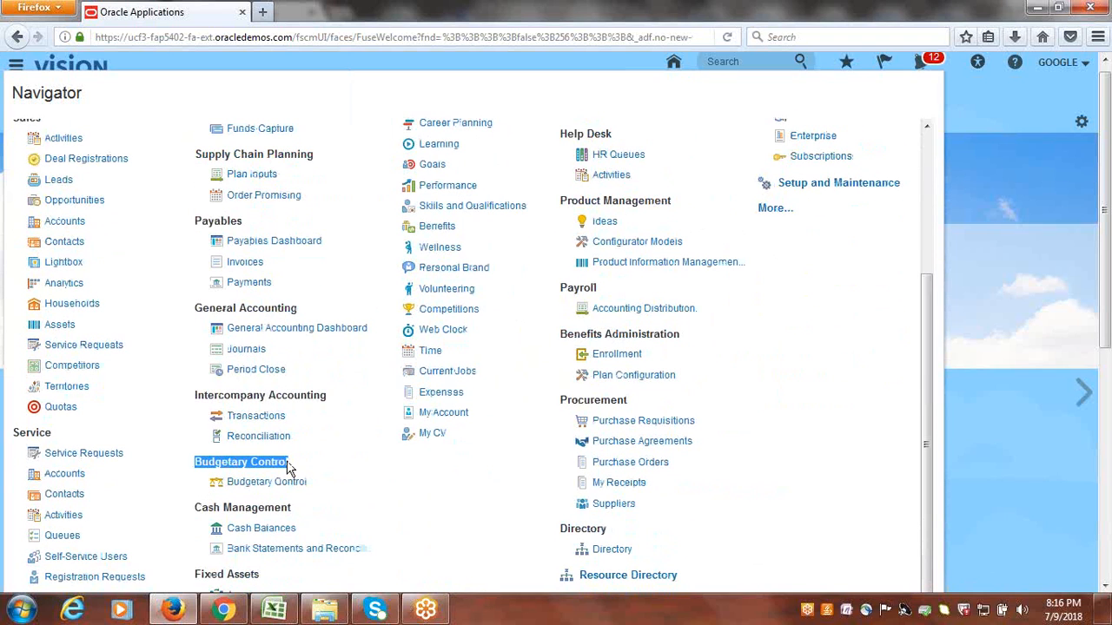
click(301, 516)
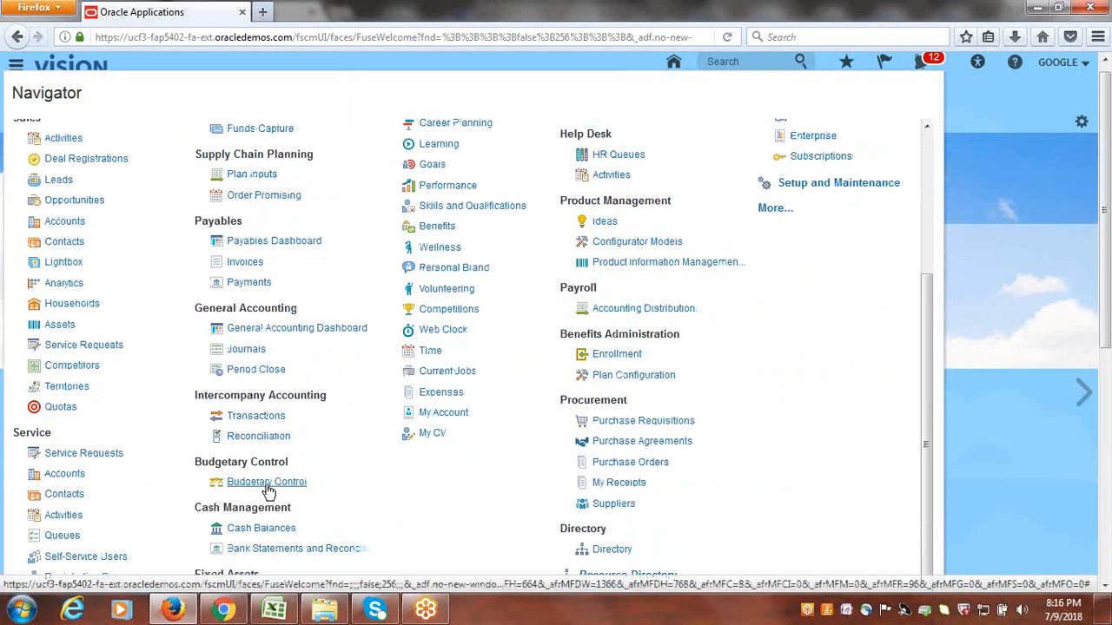
click(268, 486)
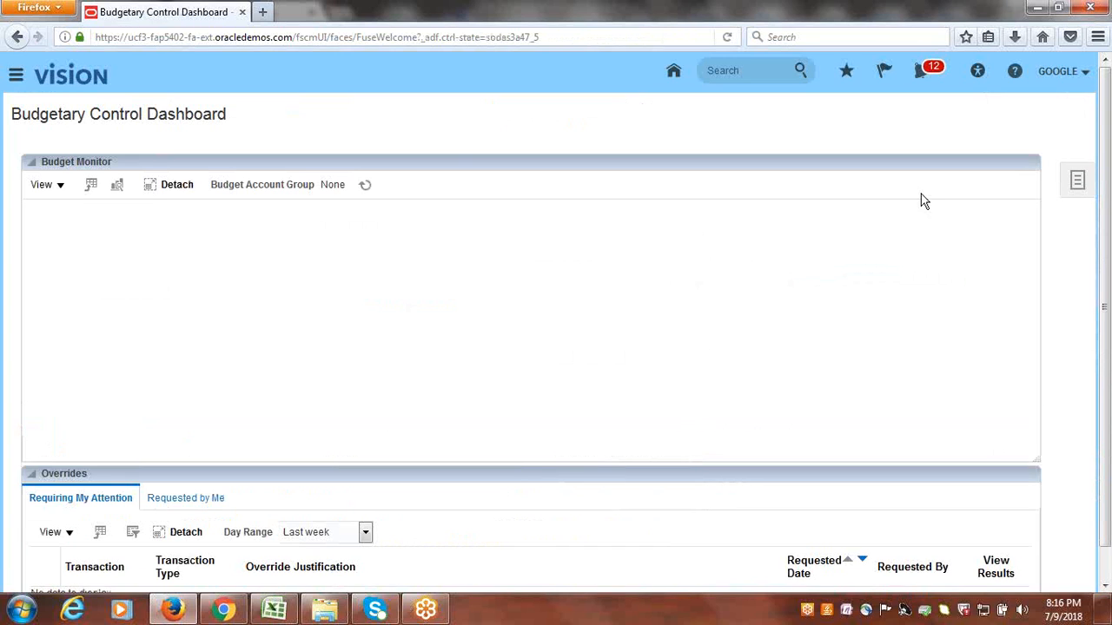
Step: Open the Tasks panel and choose Budget Period Statuses under Period Close
click(1077, 179)
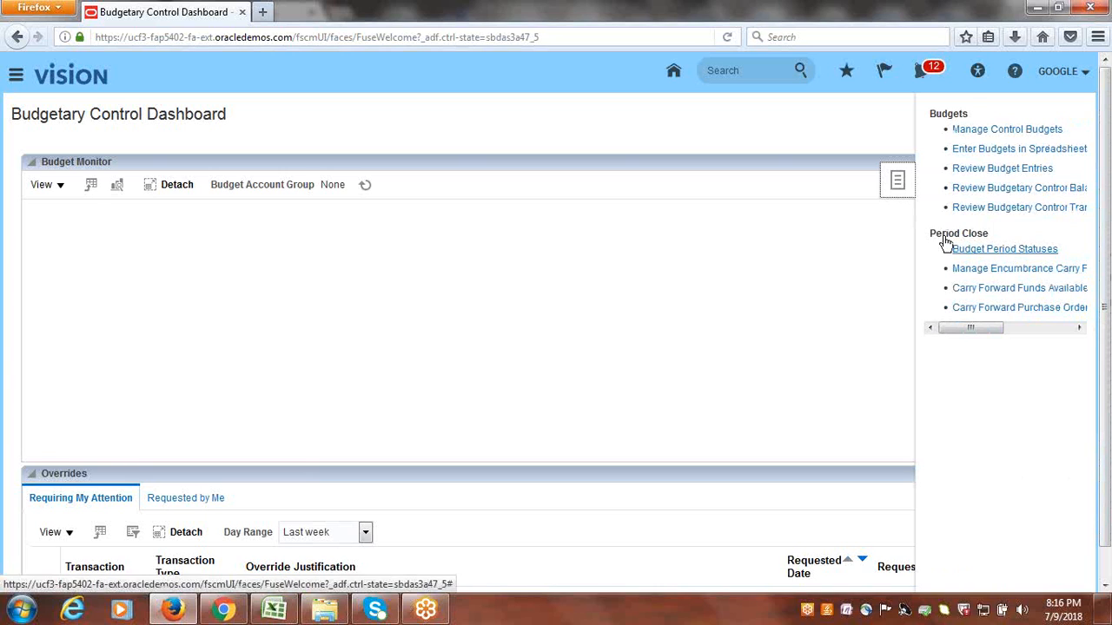
click(1038, 249)
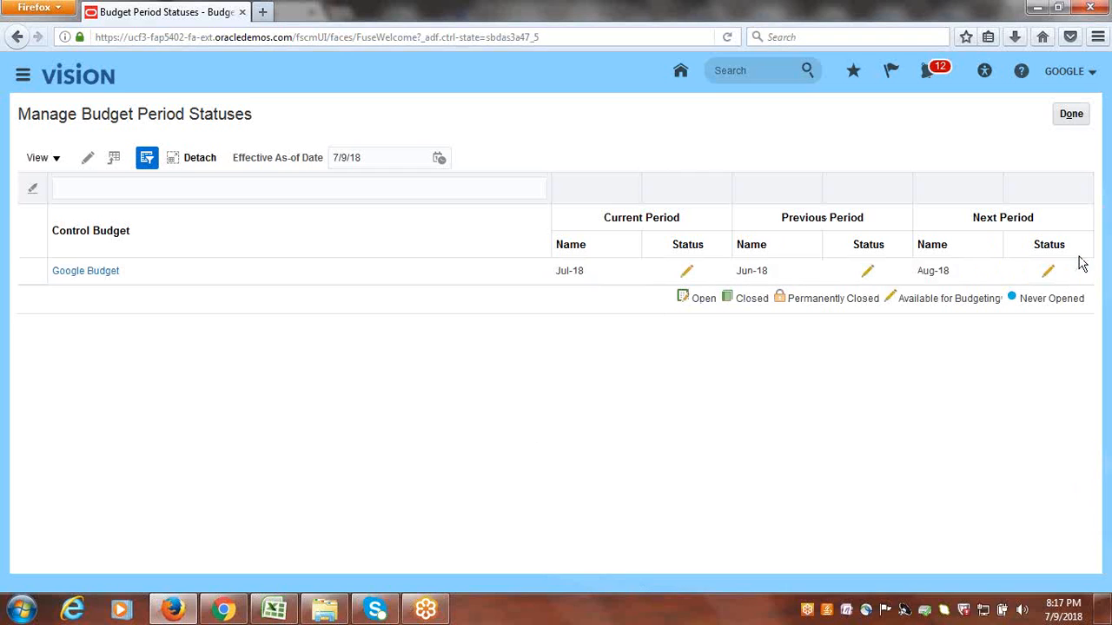
Step: Edit Google Budget and set the Jan-18 through Jun-18 period statuses to Open
click(69, 271)
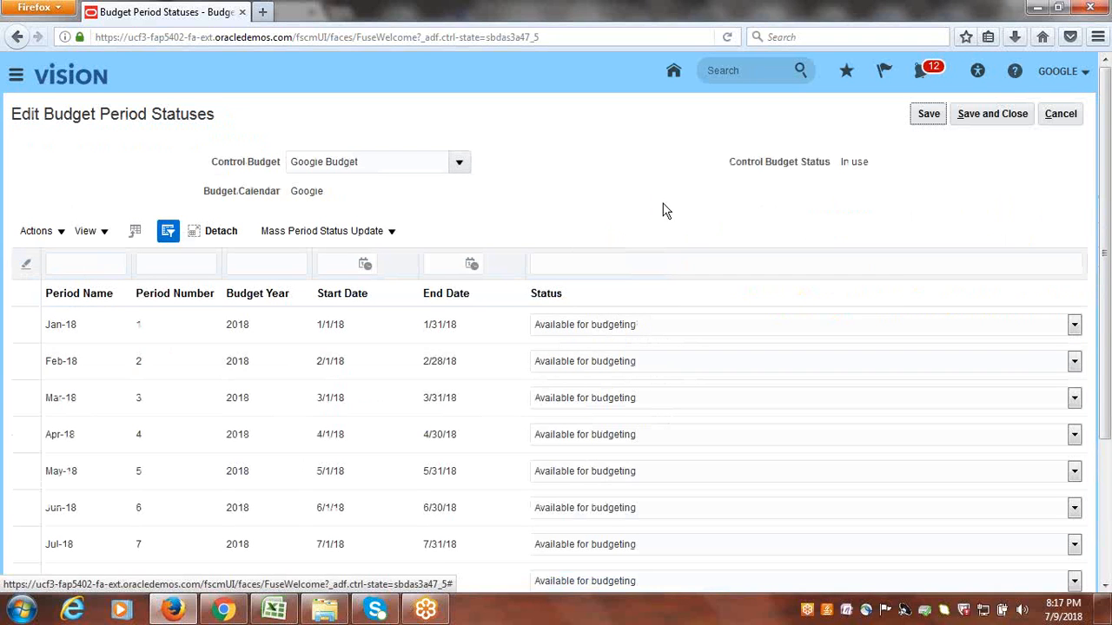
scroll(662, 210, down, 2)
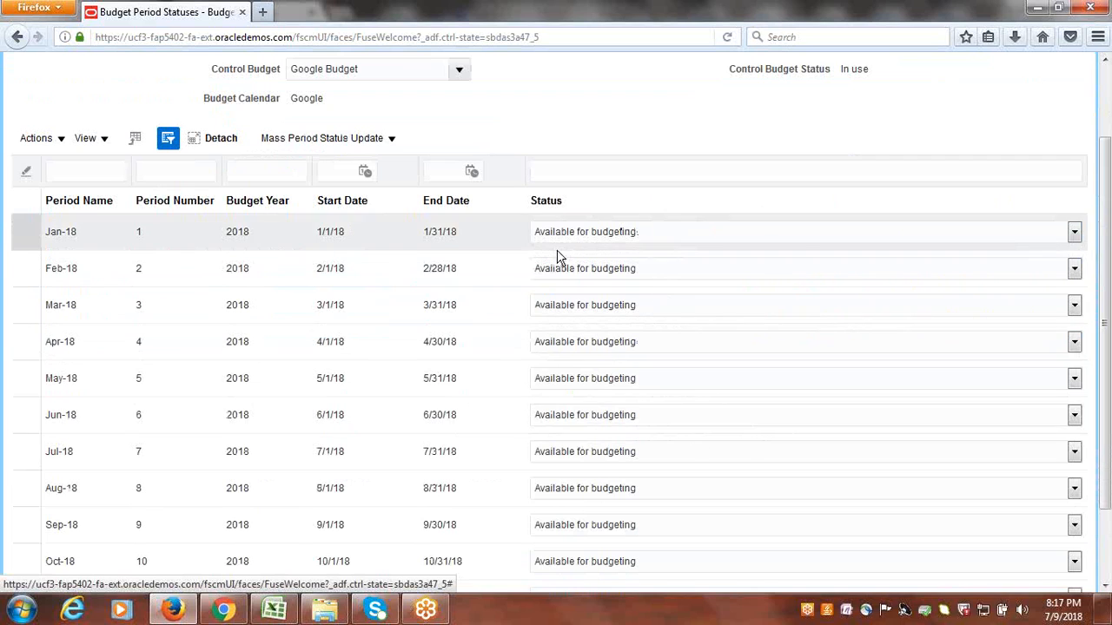
click(757, 238)
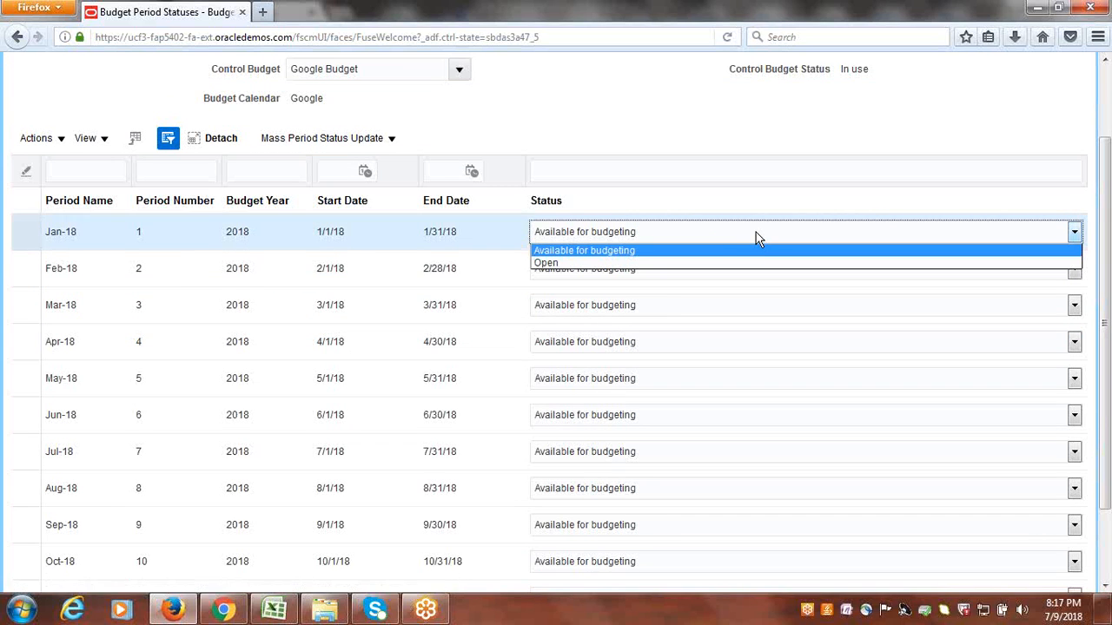
click(709, 262)
click(708, 271)
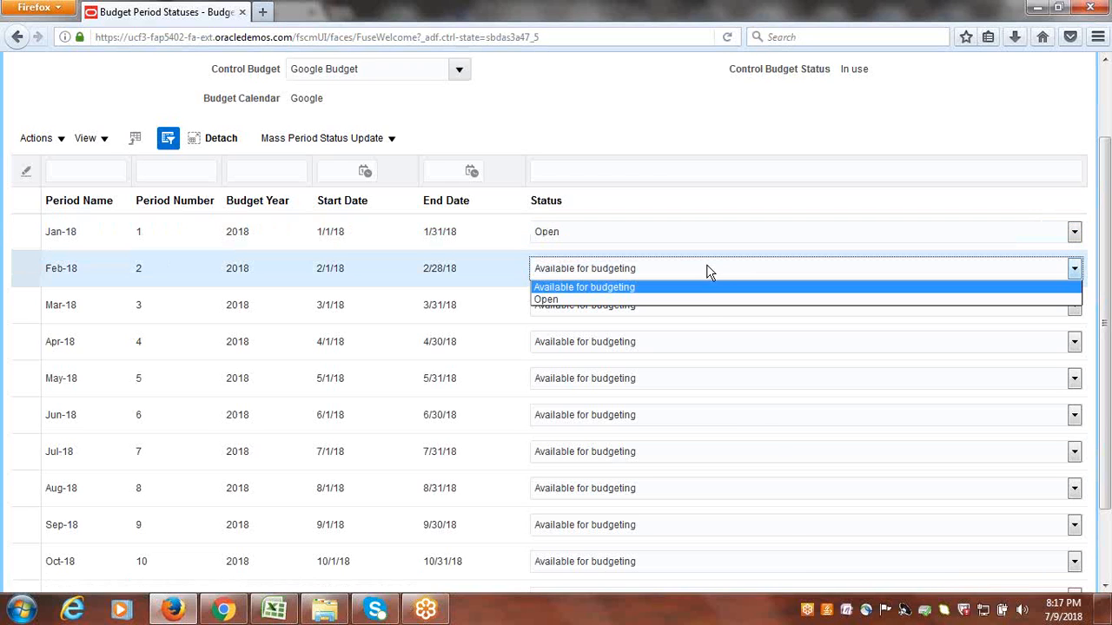
click(701, 300)
click(695, 309)
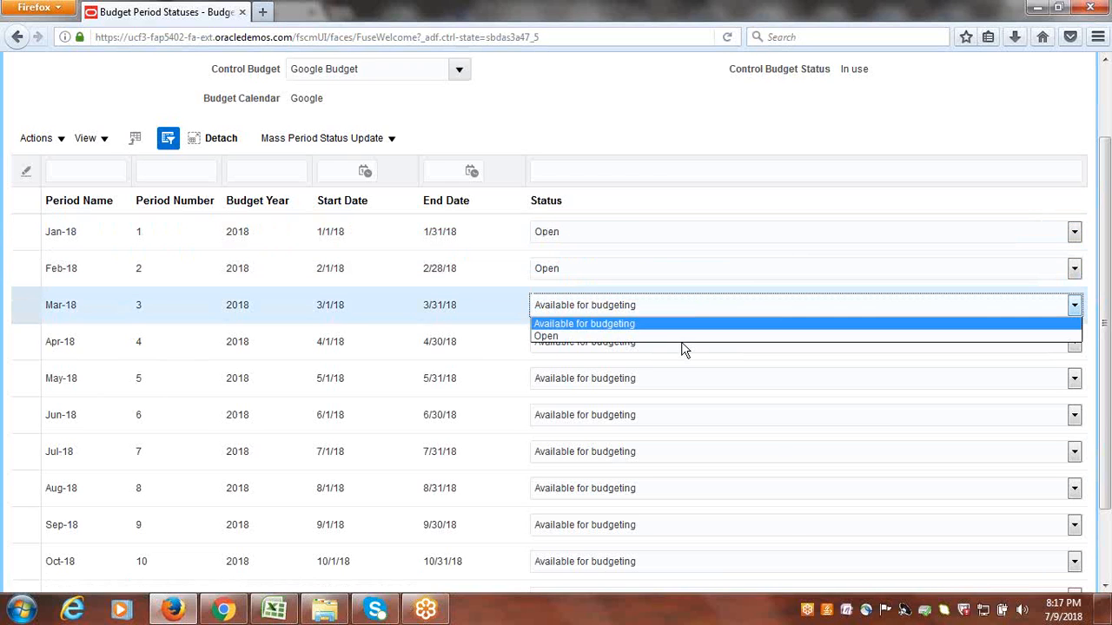
click(669, 336)
click(665, 348)
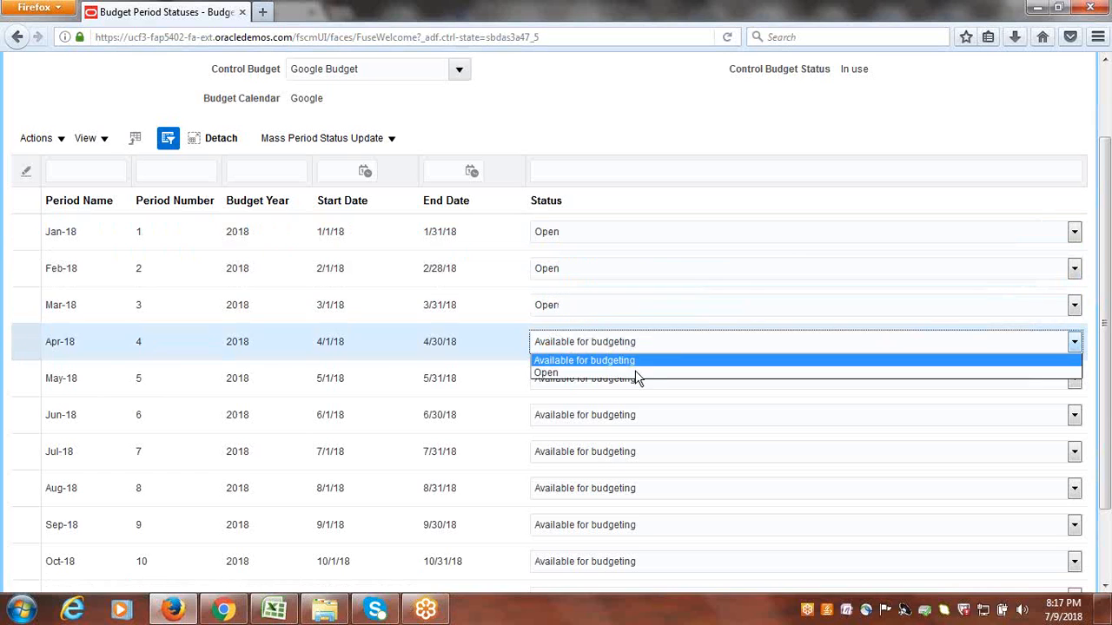
click(610, 374)
click(640, 383)
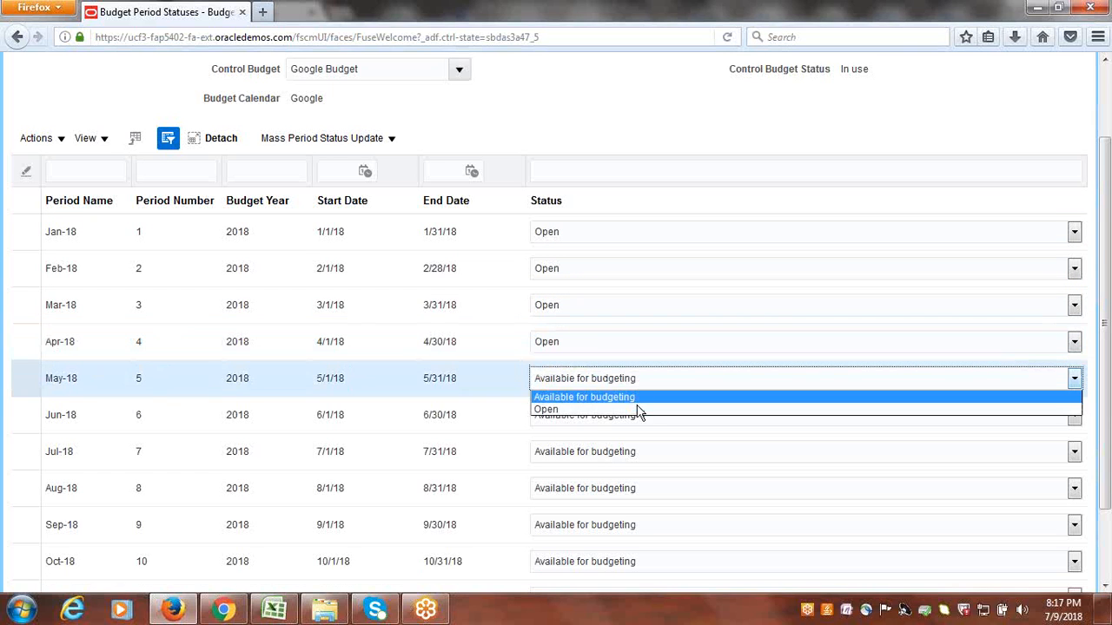
click(580, 410)
click(622, 415)
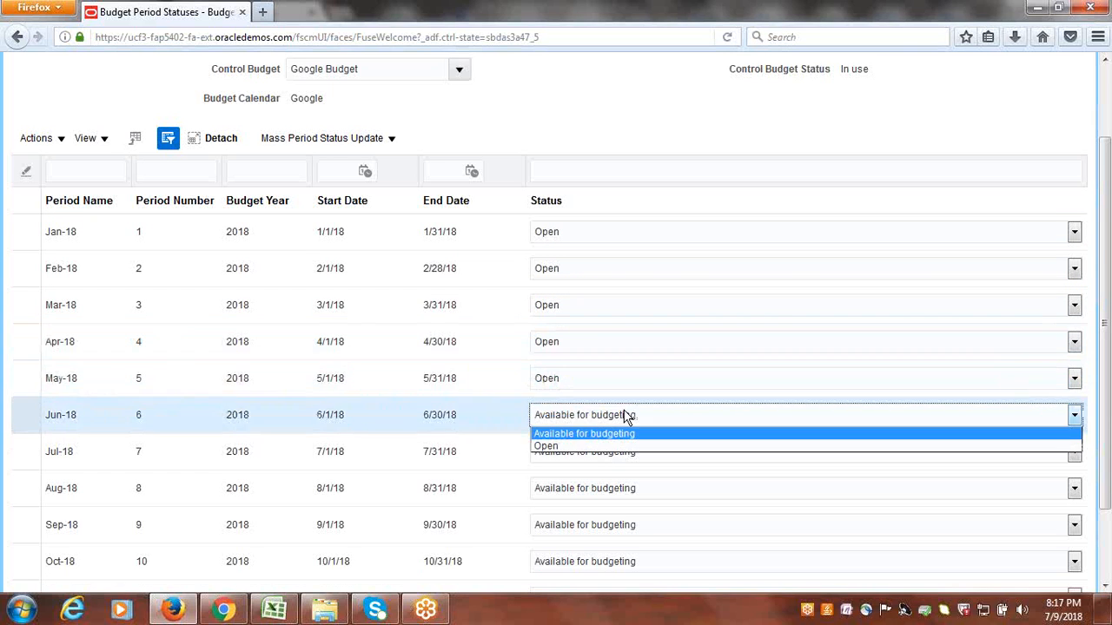
click(609, 446)
Step: Set the Jul-18 through Dec-18 period statuses to Open
click(627, 452)
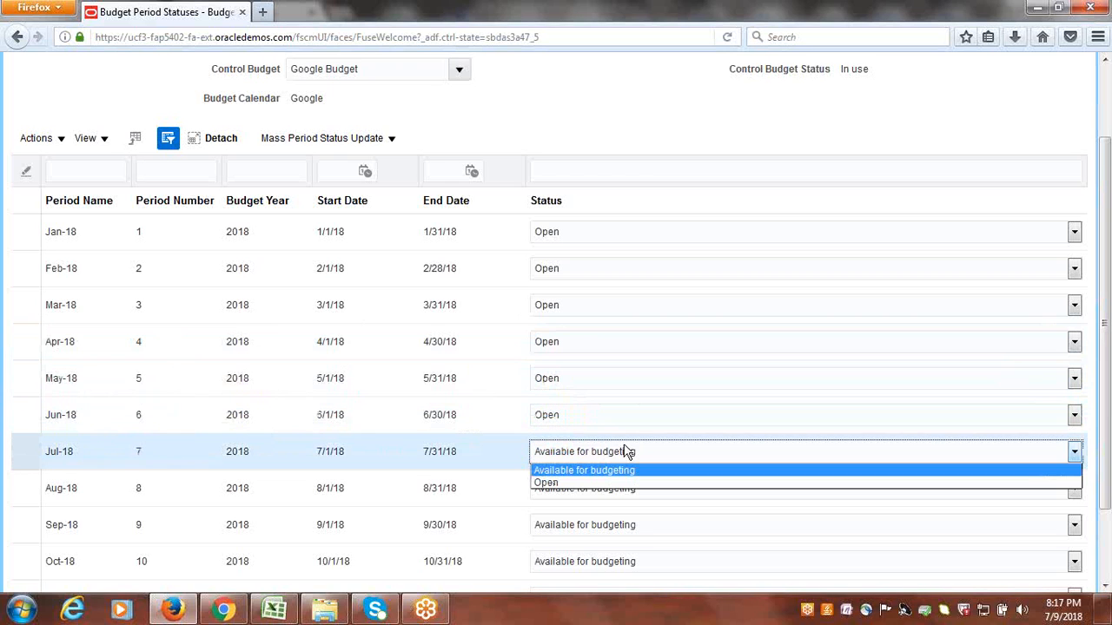
click(608, 483)
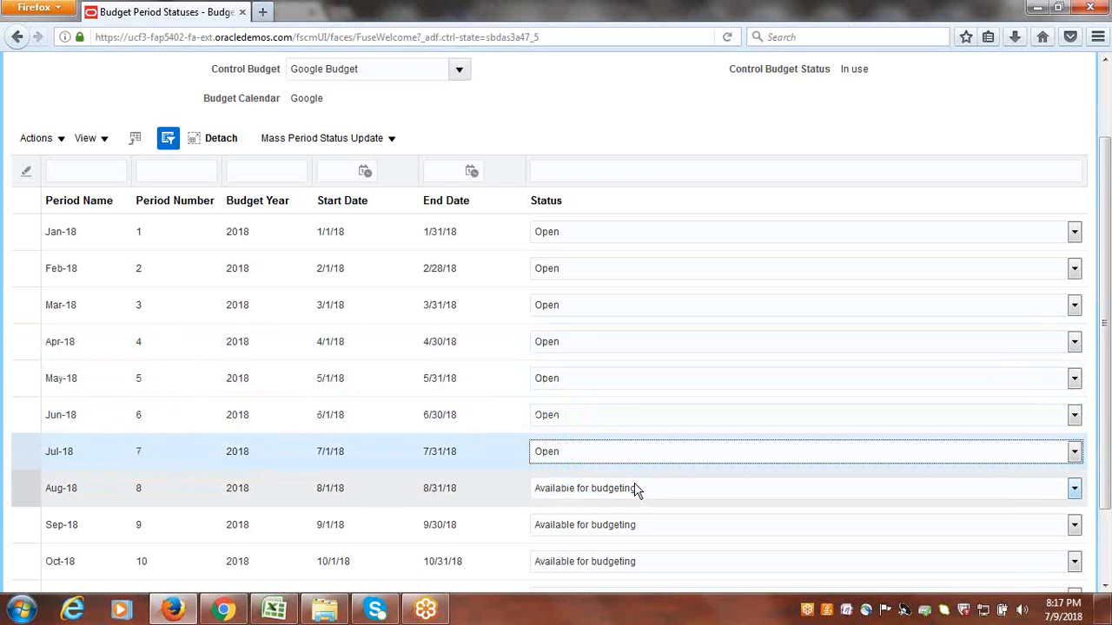
click(636, 489)
click(565, 514)
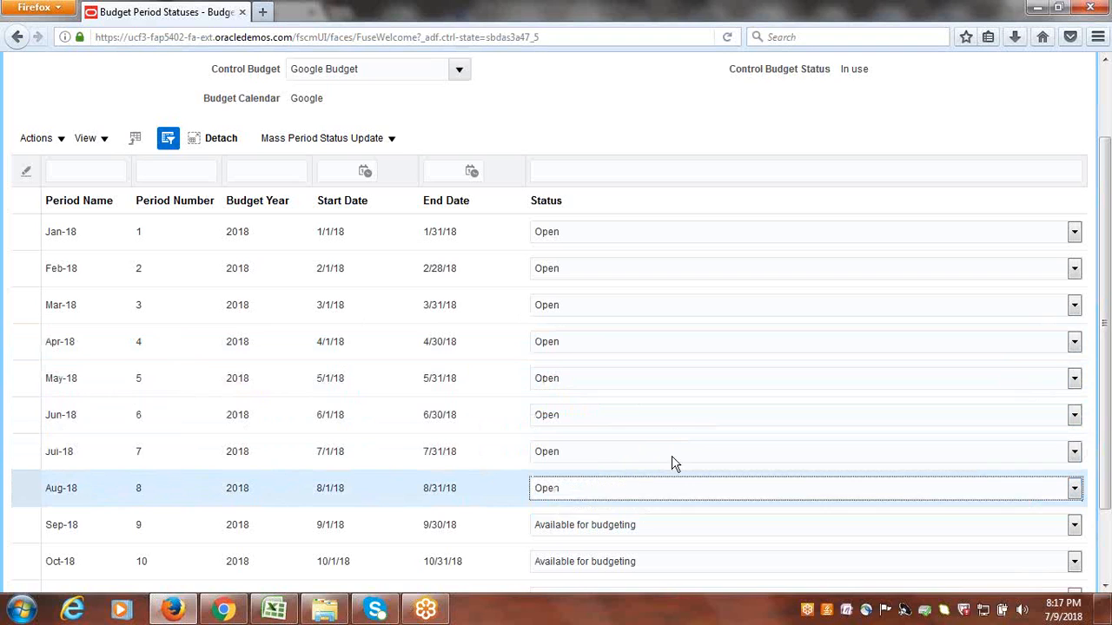
scroll(660, 426, down, 2)
click(646, 435)
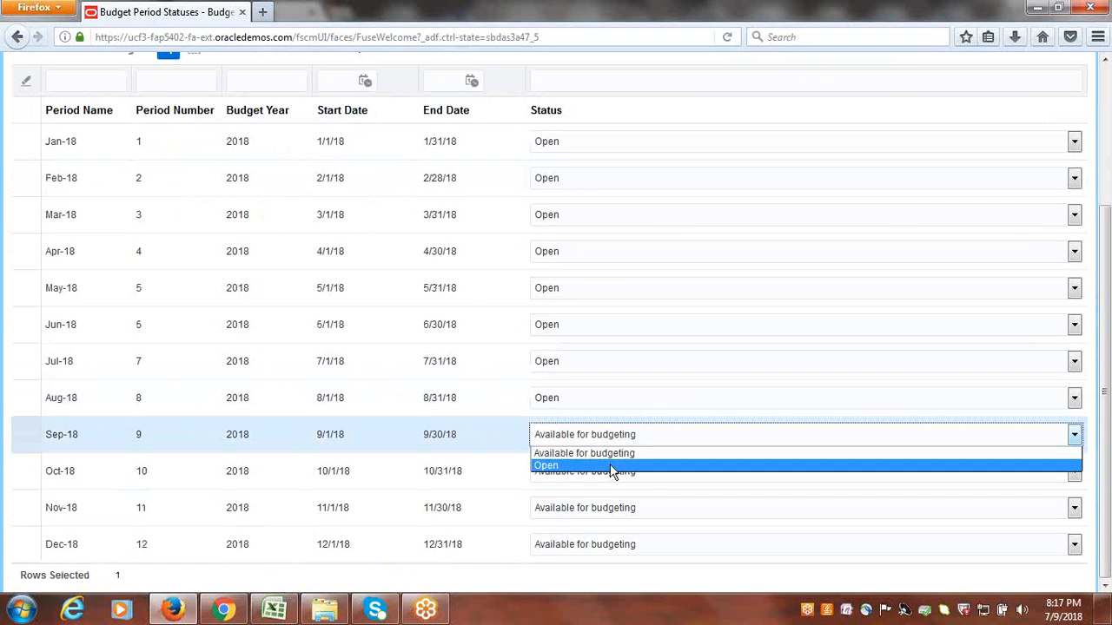
click(606, 467)
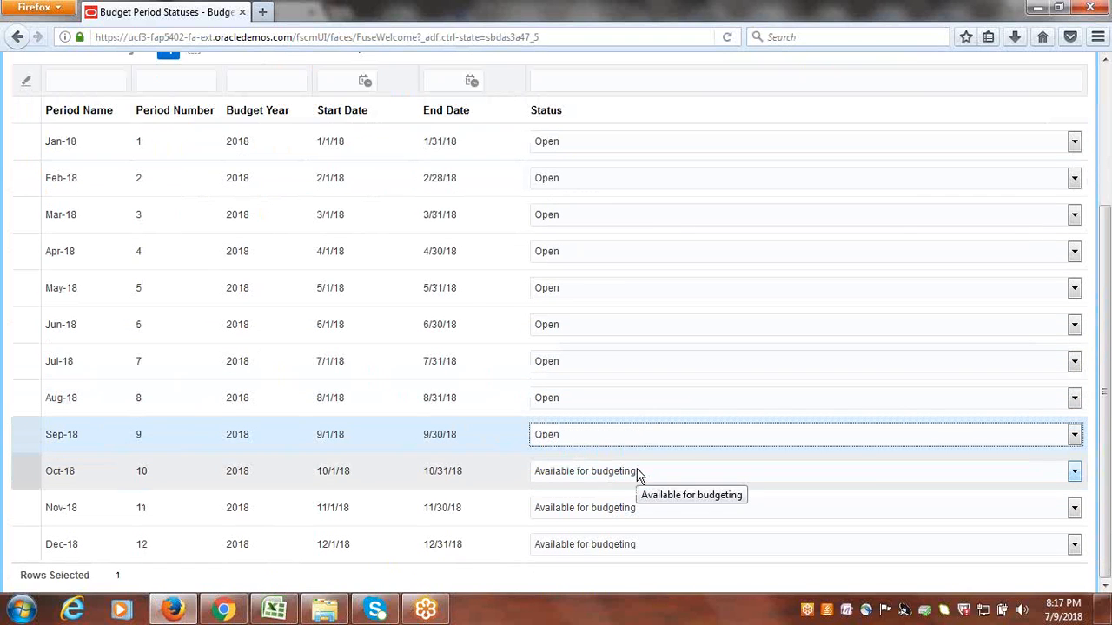
click(639, 475)
click(583, 500)
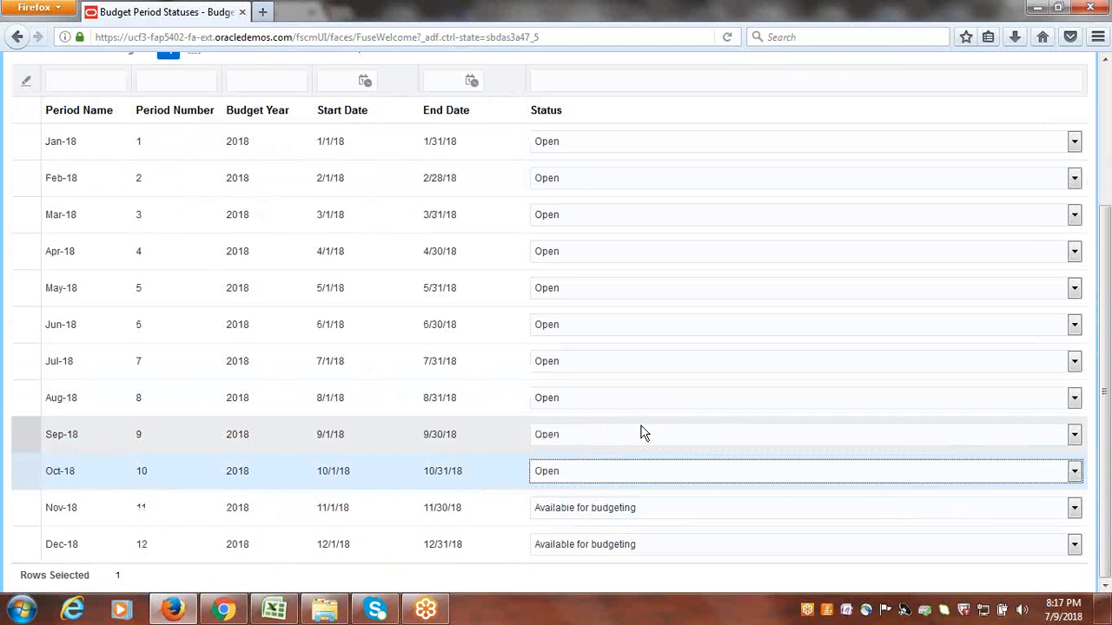
click(699, 511)
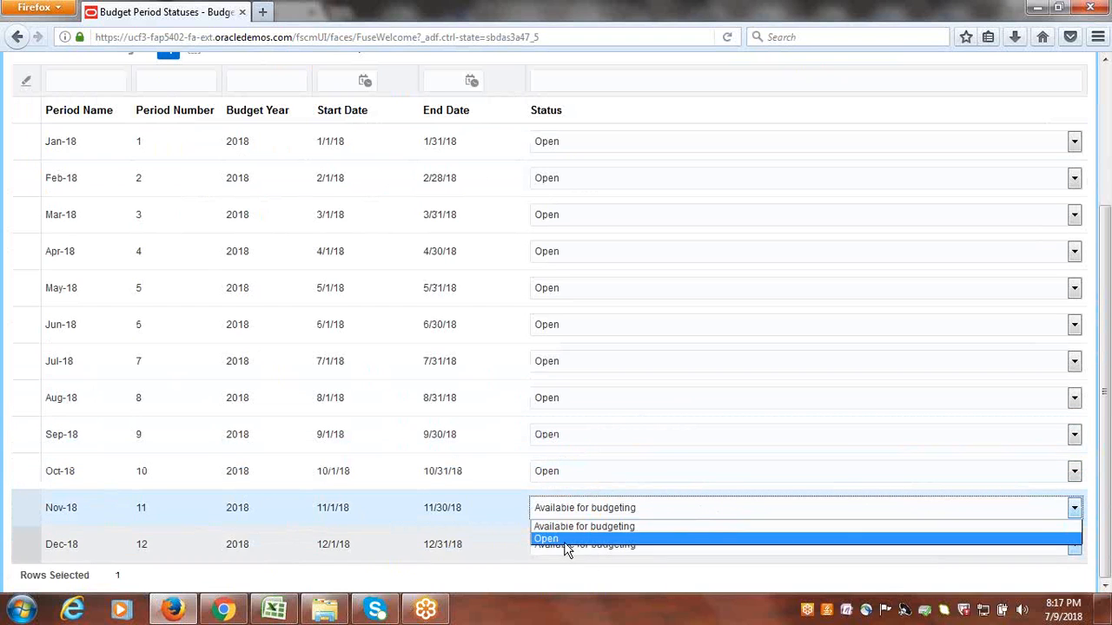
click(562, 539)
click(553, 543)
click(592, 575)
scroll(767, 213, up, 4)
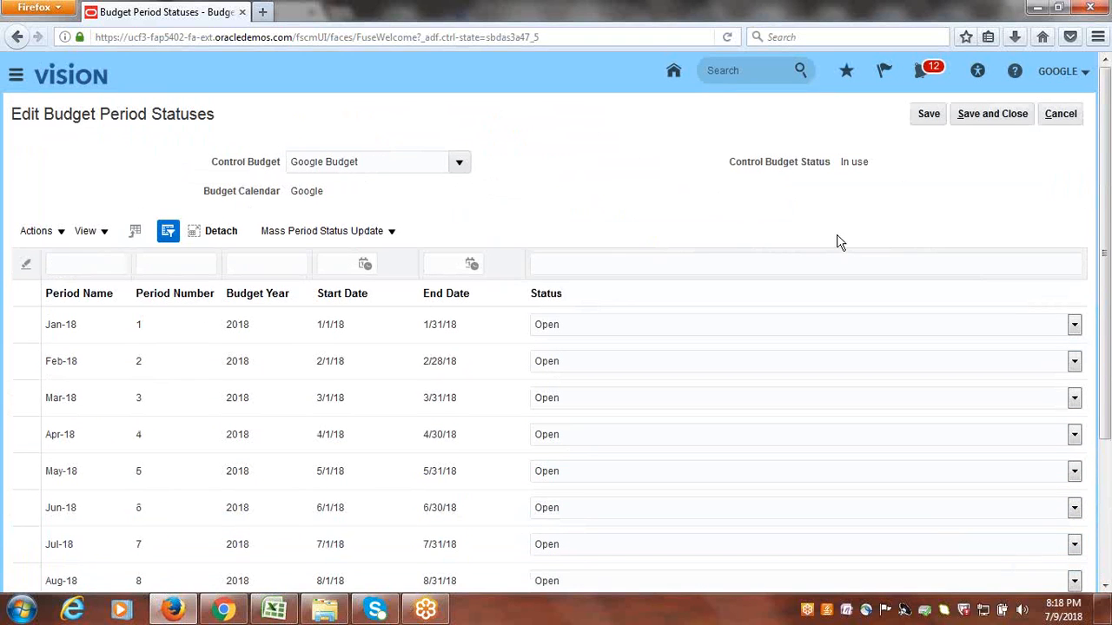
Step: Save the Google Budget period statuses, acknowledge the confirmation, and return to the dashboard
click(990, 118)
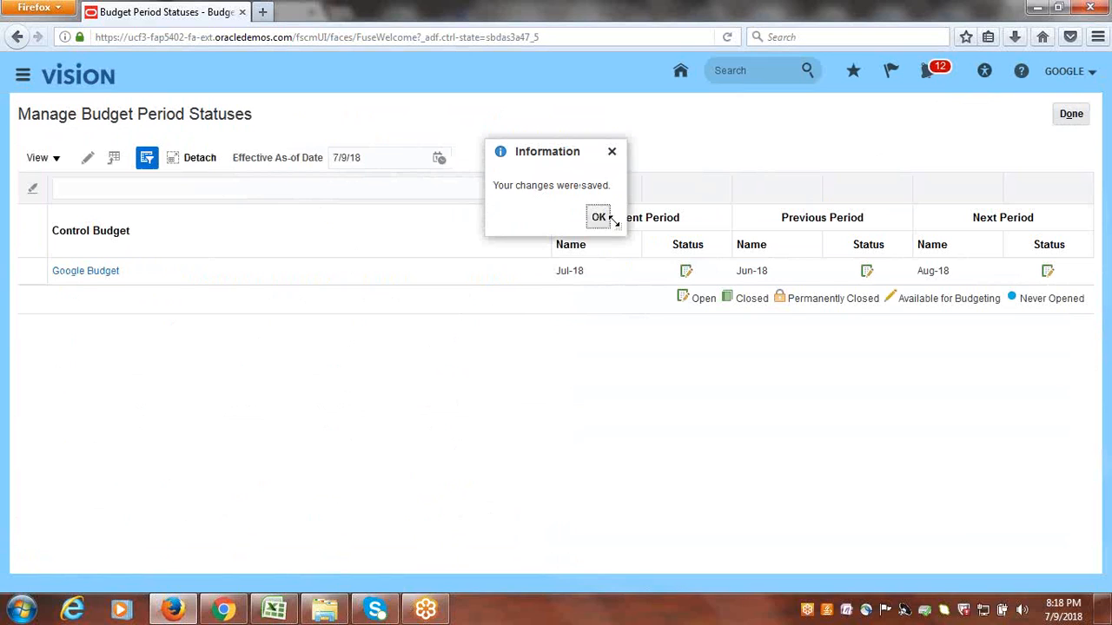
click(600, 219)
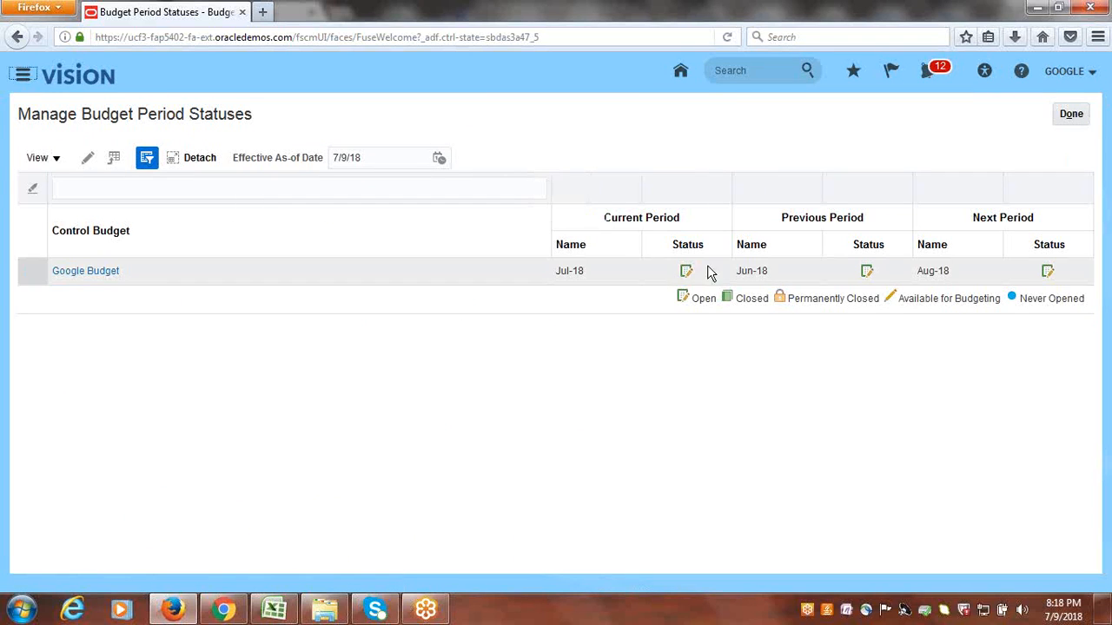
click(1070, 118)
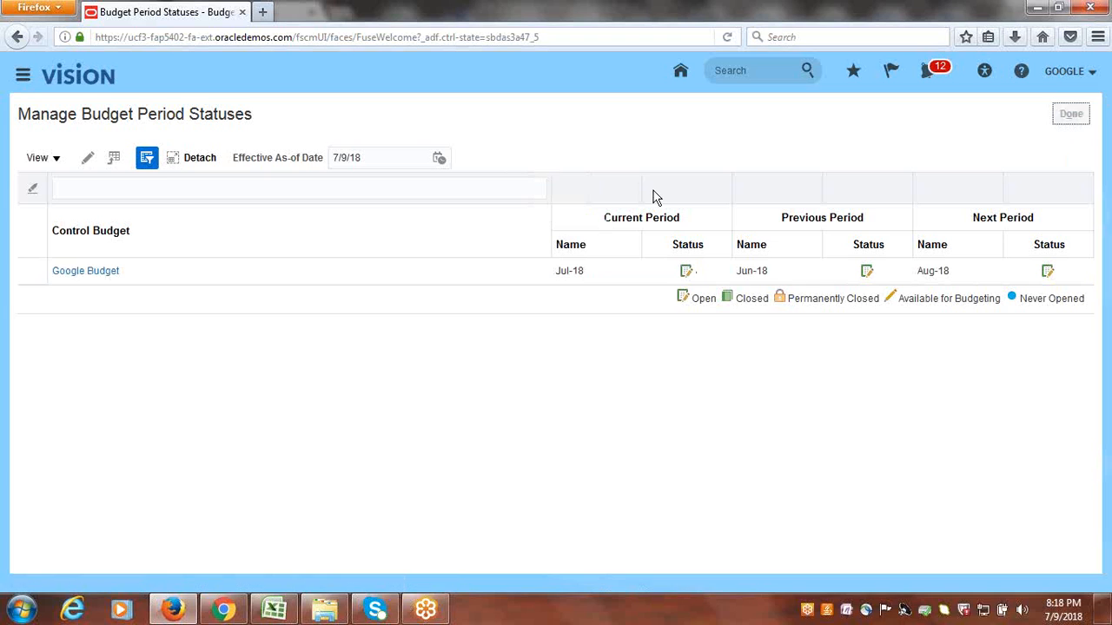
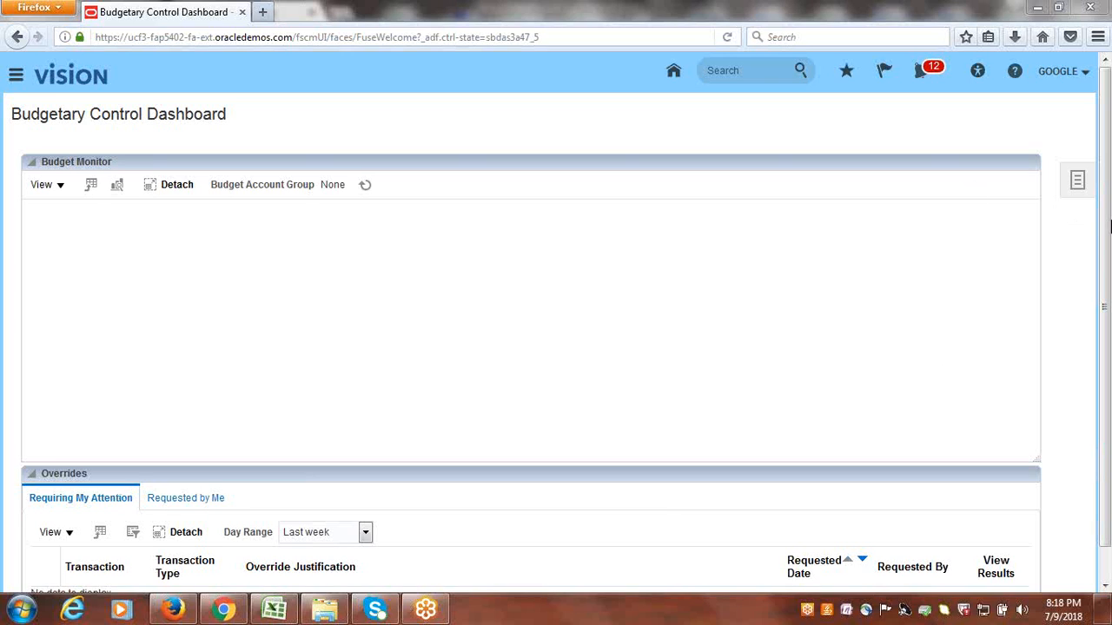
Step: From the dashboard's Tasks panel, launch Enter Budgets in Spreadsheet
click(1076, 180)
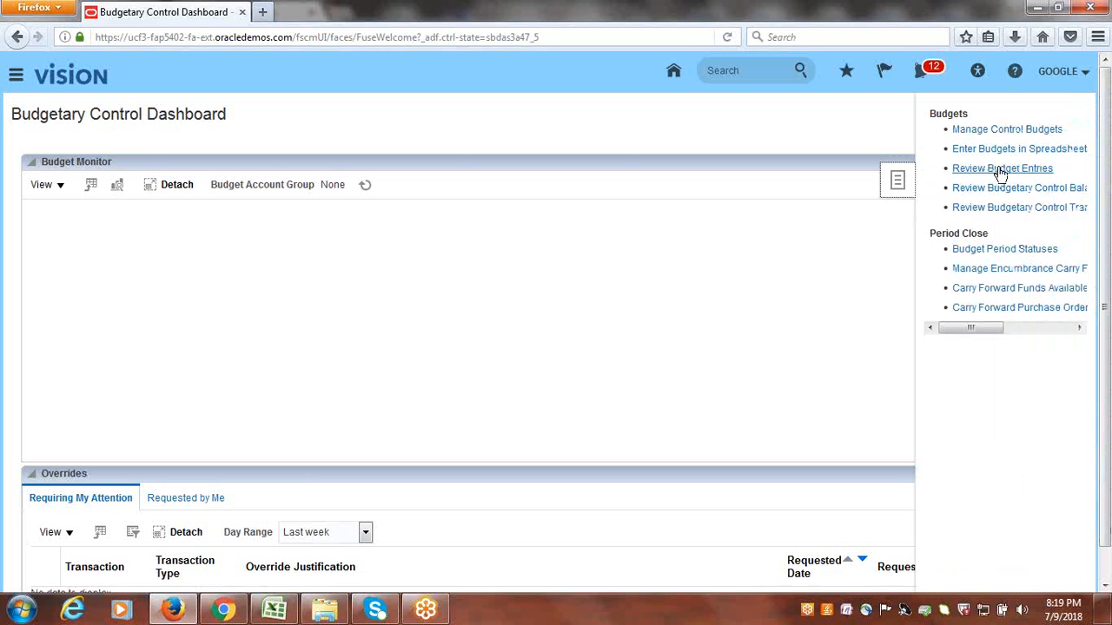
drag(965, 330, 972, 335)
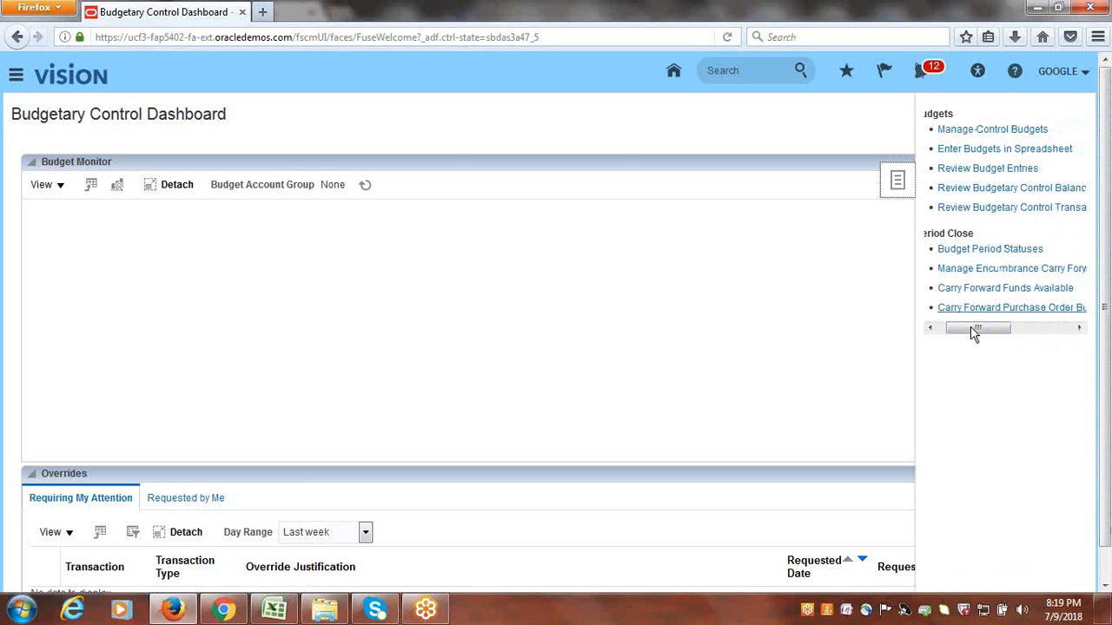
click(1034, 151)
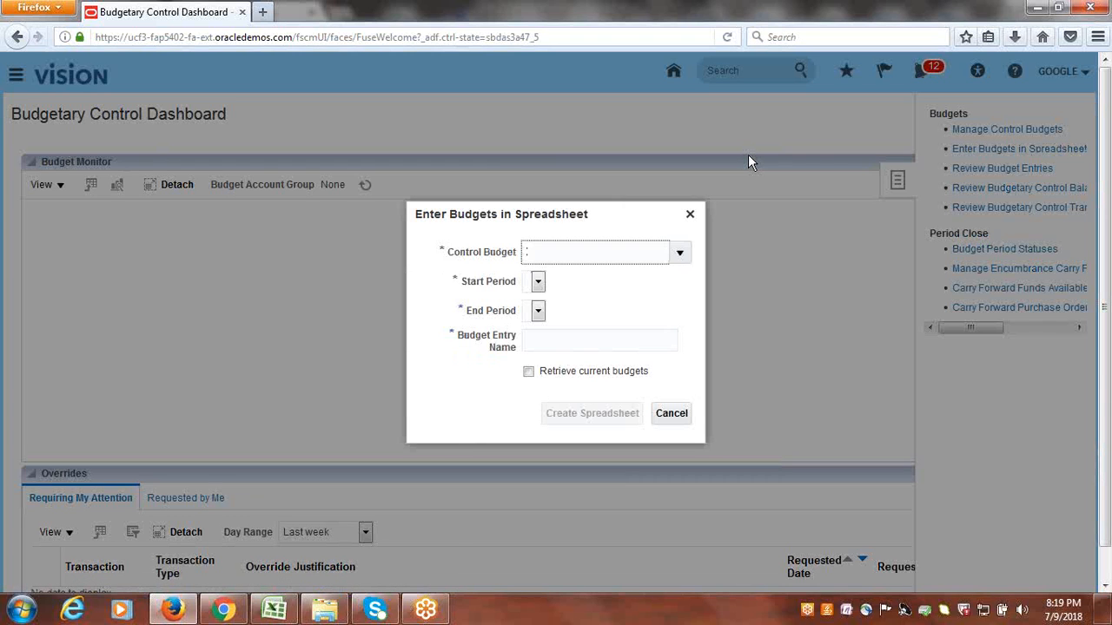
Step: Choose Google Budget for Jan-18 to Dec-18 and create the budget entry spreadsheet
click(680, 253)
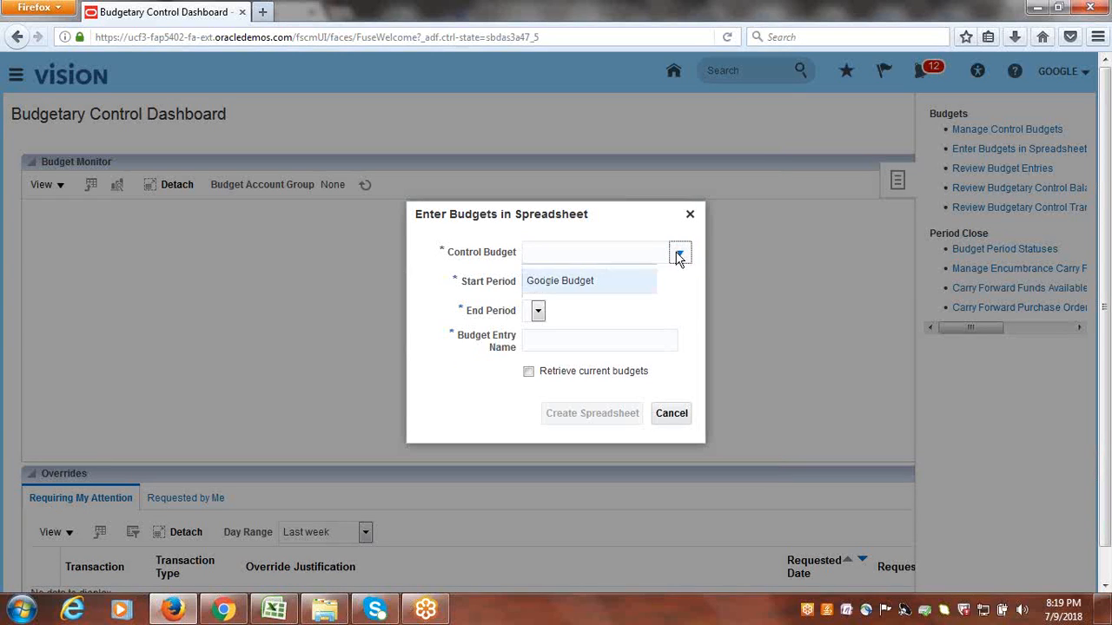
click(676, 252)
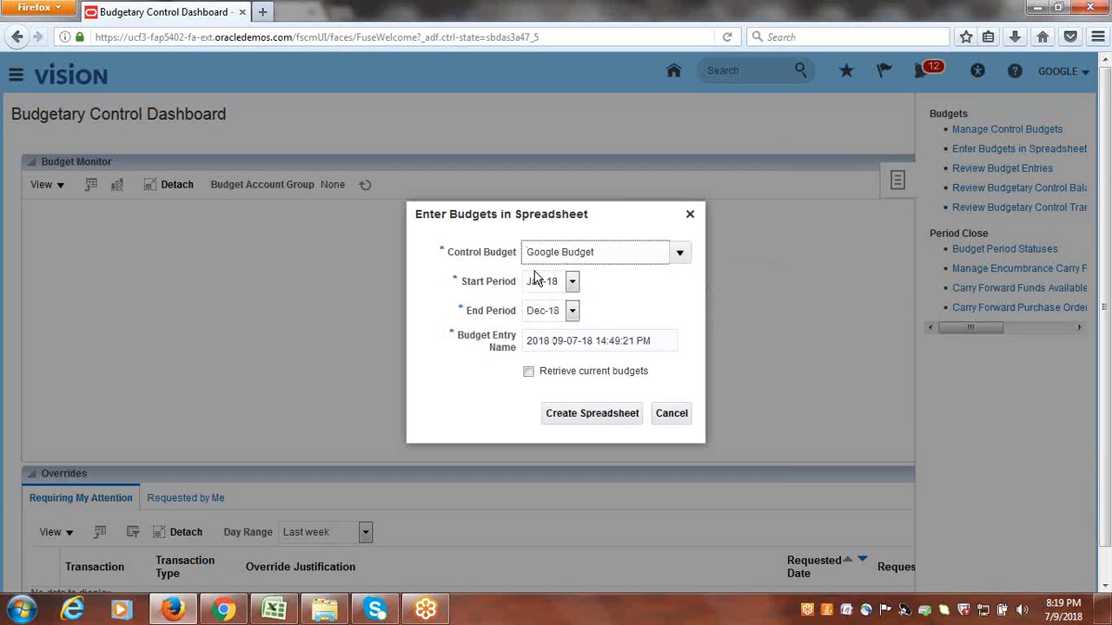
click(565, 417)
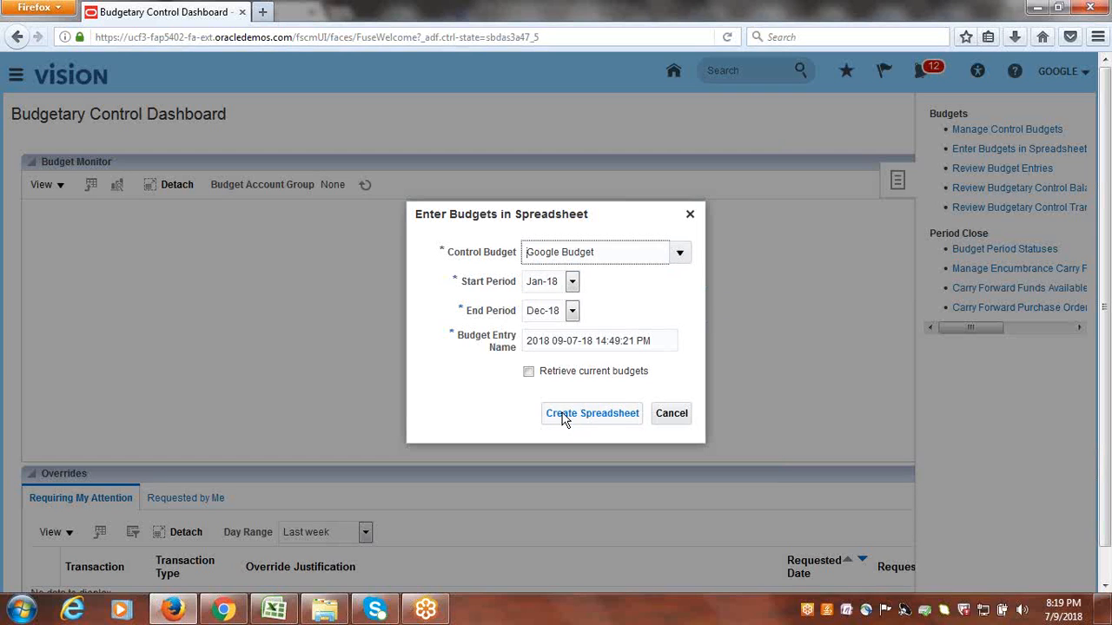
click(564, 417)
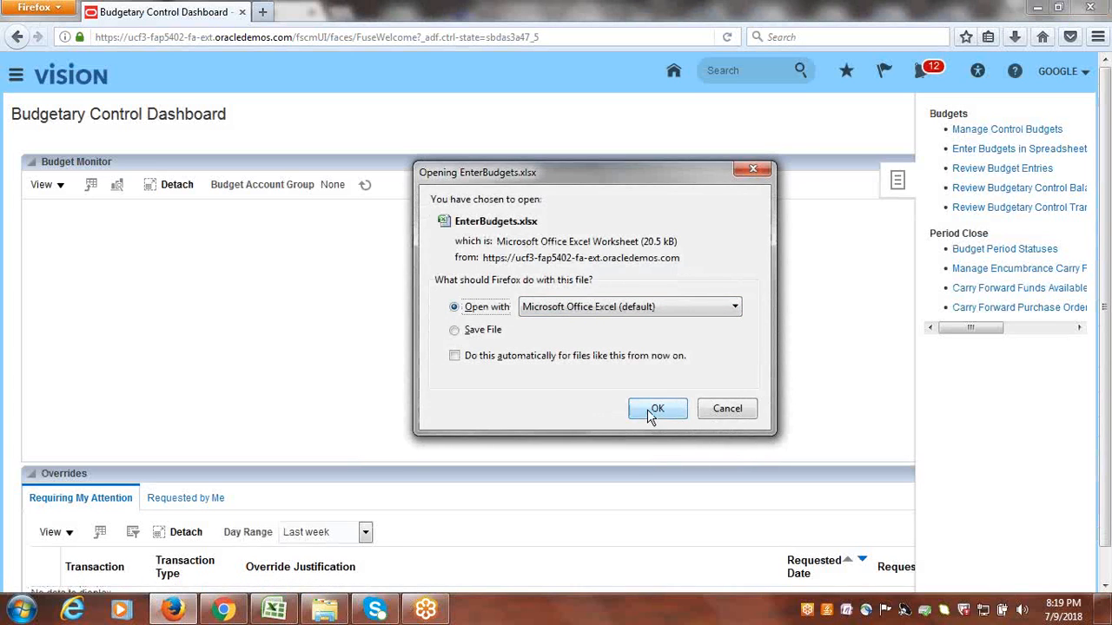
Step: Open EnterBudgets.xlsx in Excel, connect and sign in to Oracle, skipping the add-in update
click(657, 408)
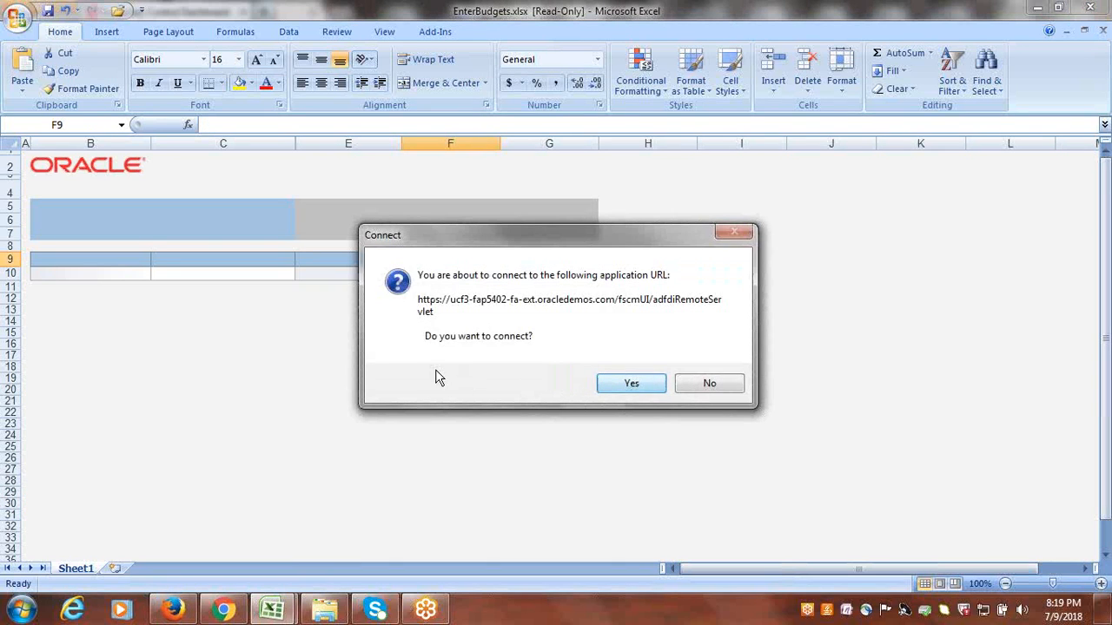
click(628, 386)
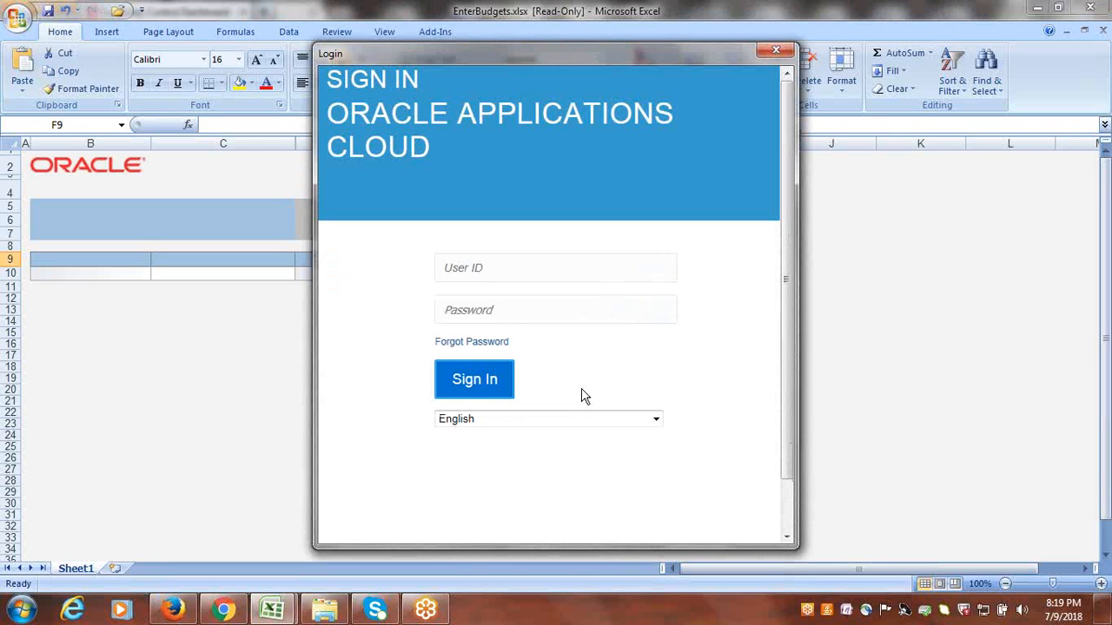
click(528, 270)
key(Tab)
text(p)
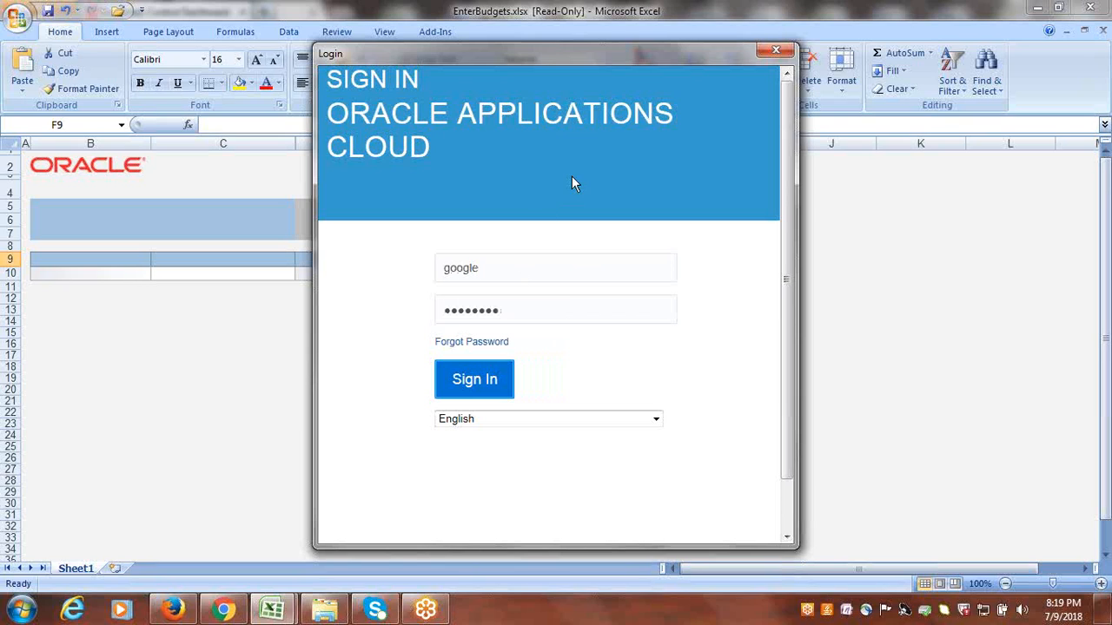
key(Return)
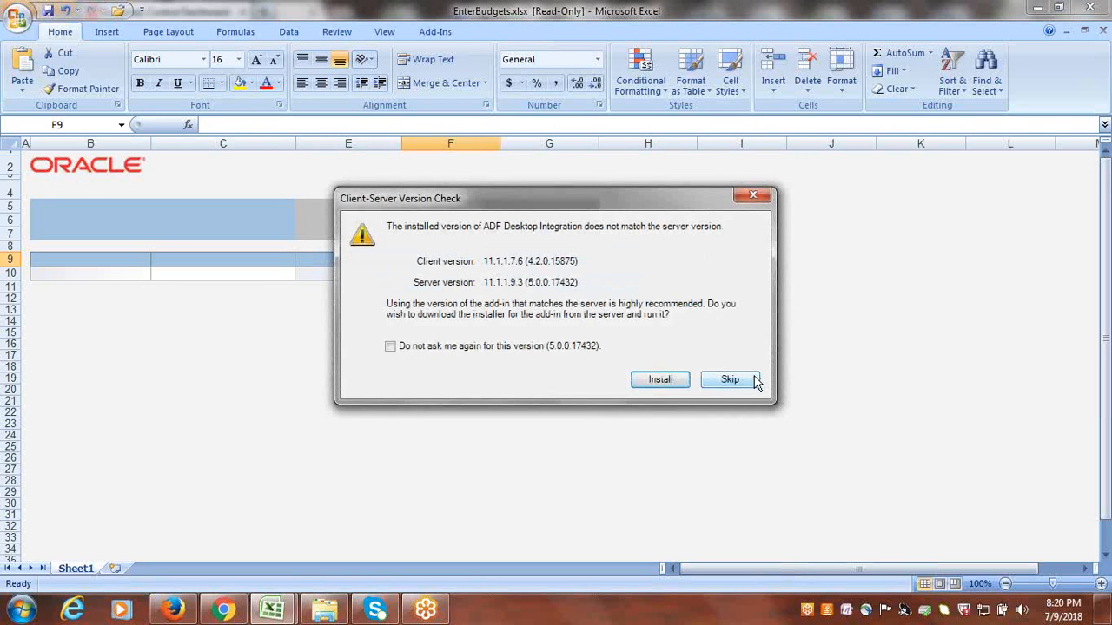
click(750, 379)
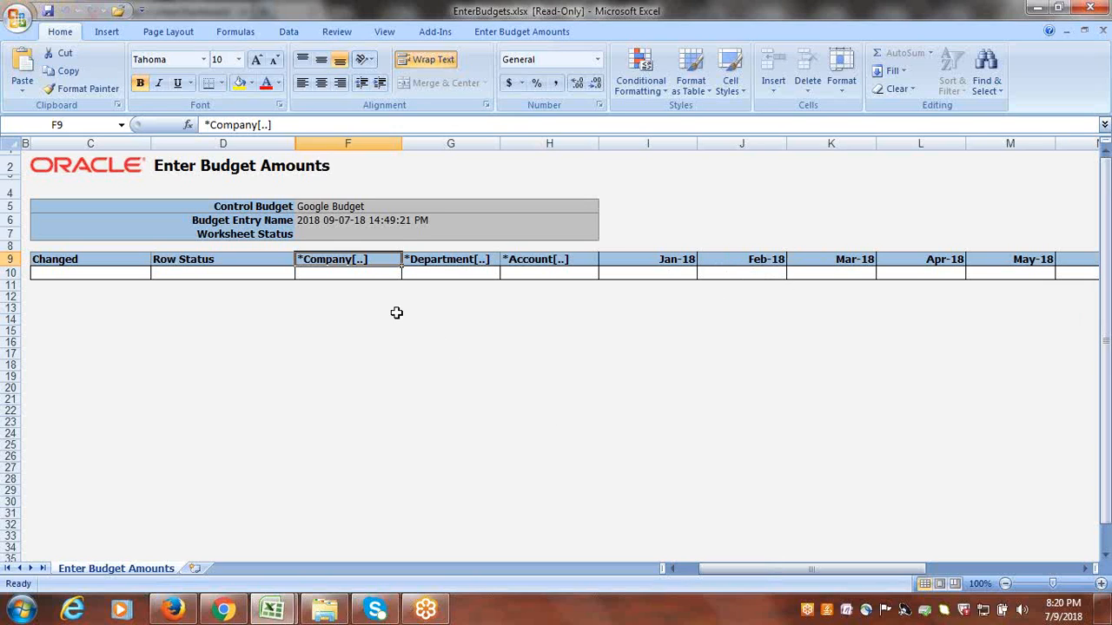
Step: Launch the Company lookup from cell F10 on the first budget row
click(7, 273)
right_click(7, 273)
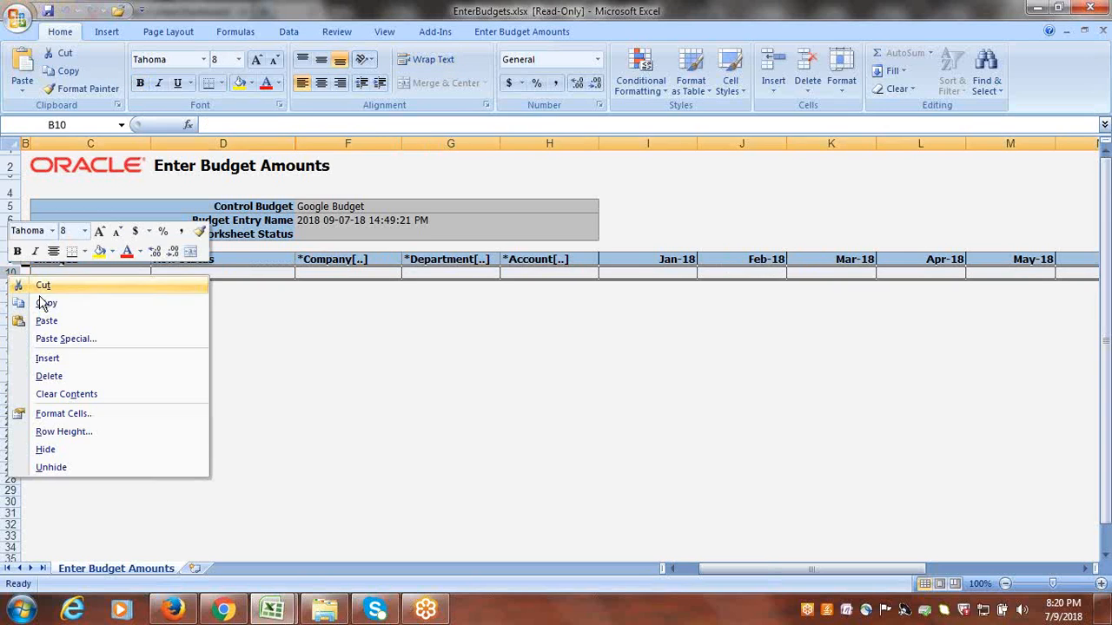
key(Escape)
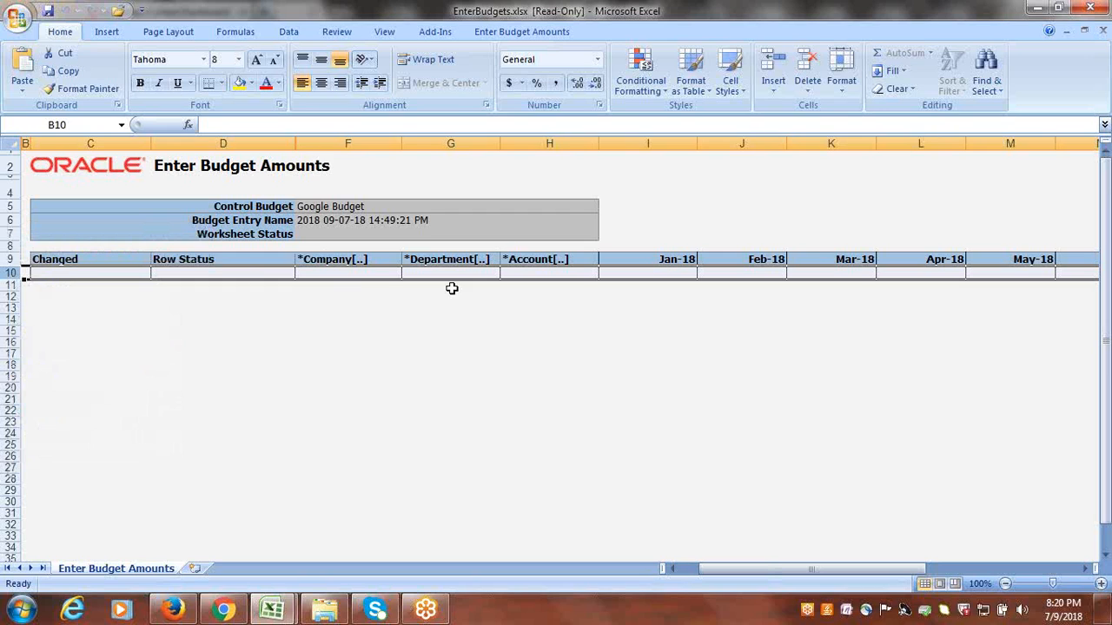
click(347, 274)
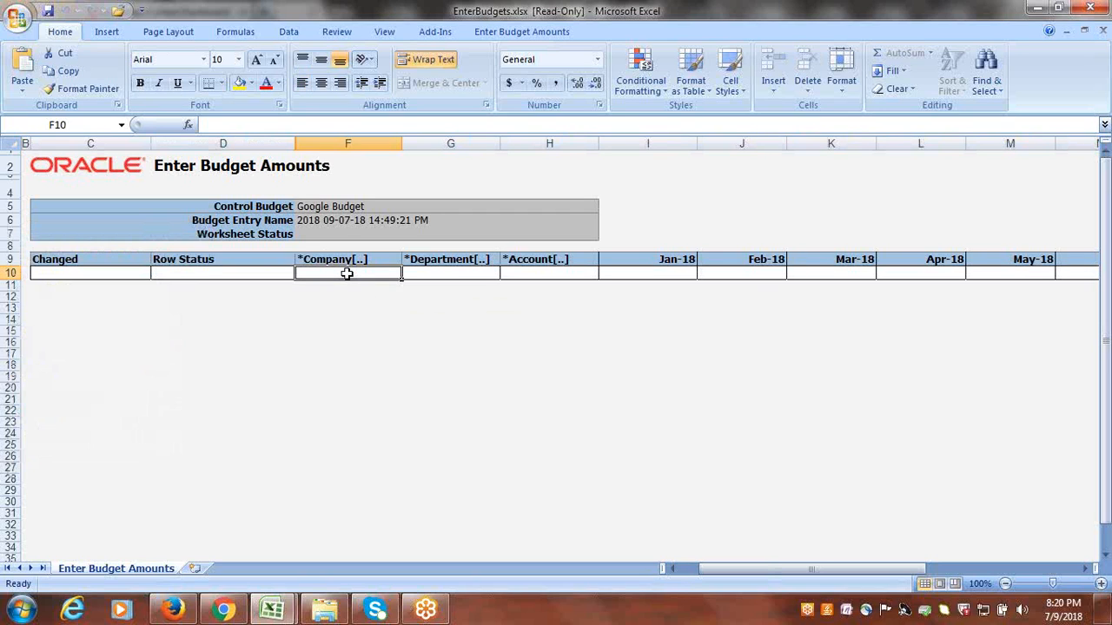
drag(348, 279, 393, 307)
double_click(347, 273)
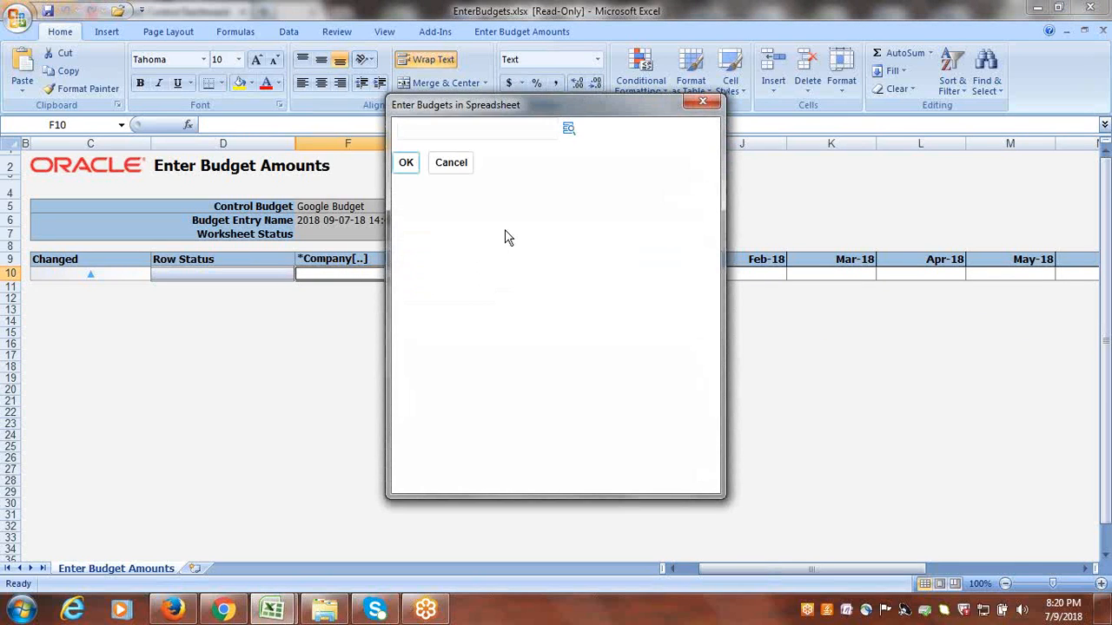
Step: Set Company 1000 (Google Financial Services) and Department 1000 (Finance) in the segment form
click(569, 137)
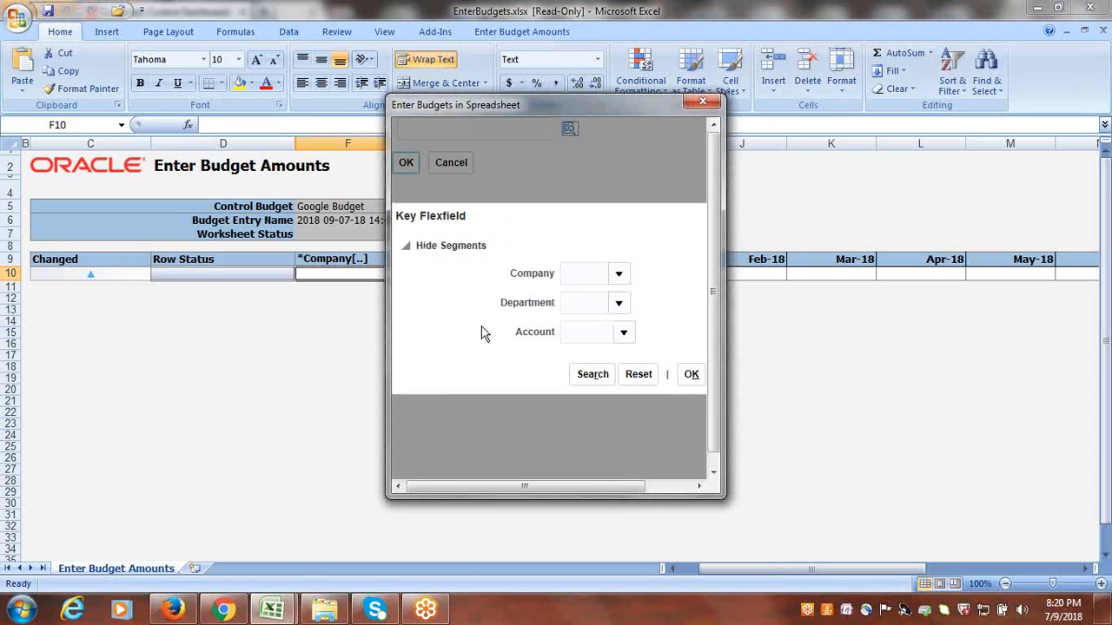
click(616, 274)
click(559, 313)
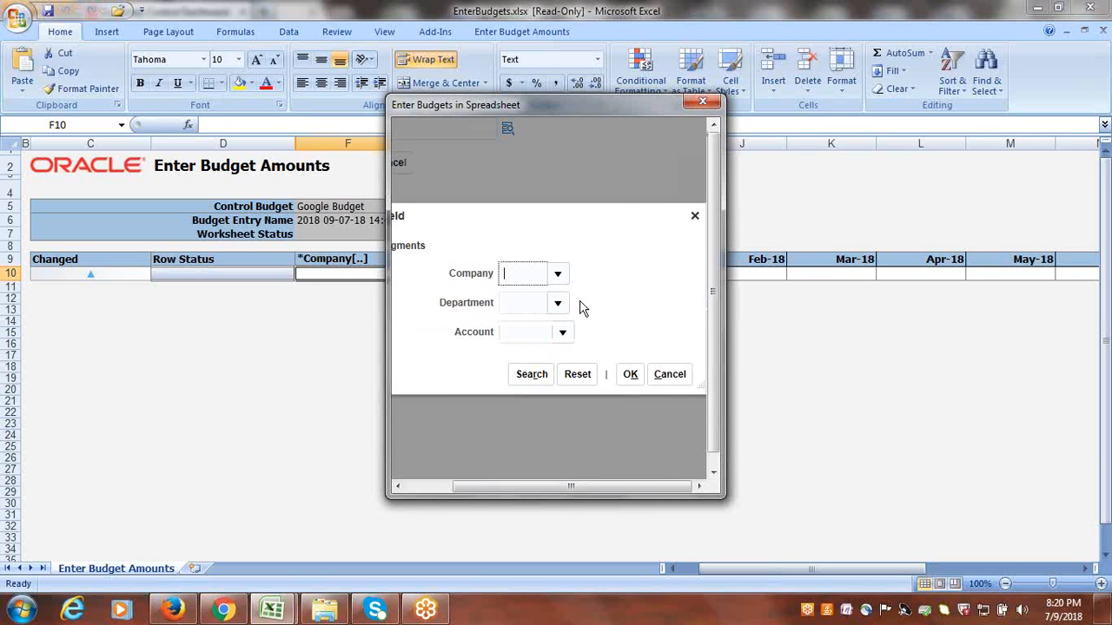
click(558, 303)
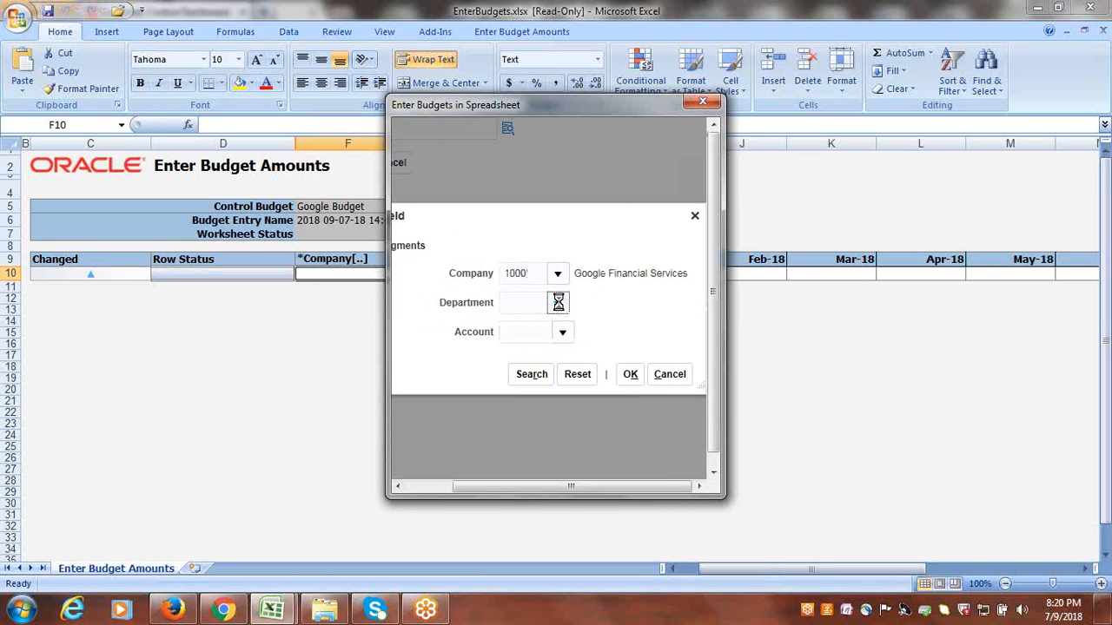
click(550, 329)
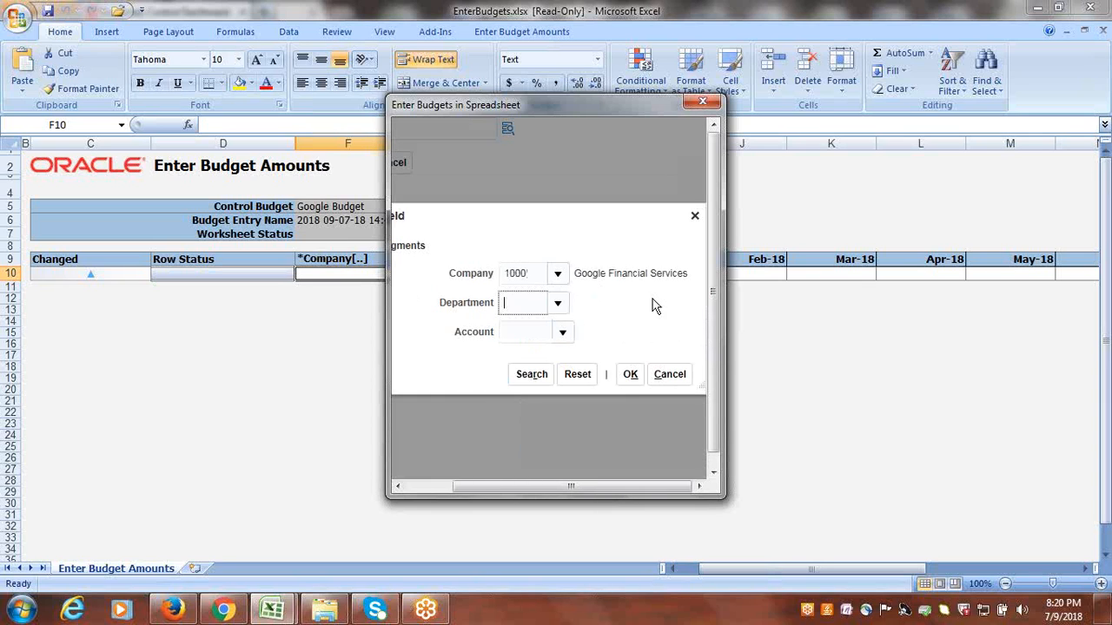
Step: Open the advanced Search and Select dialog for the Account segment
click(560, 332)
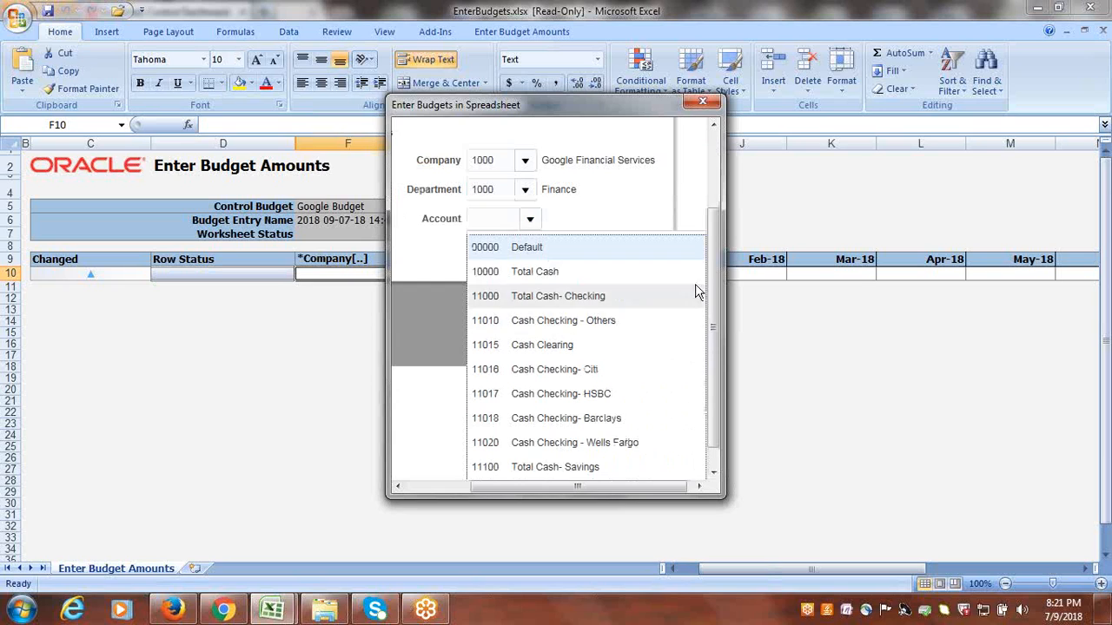
drag(712, 268, 714, 300)
click(486, 463)
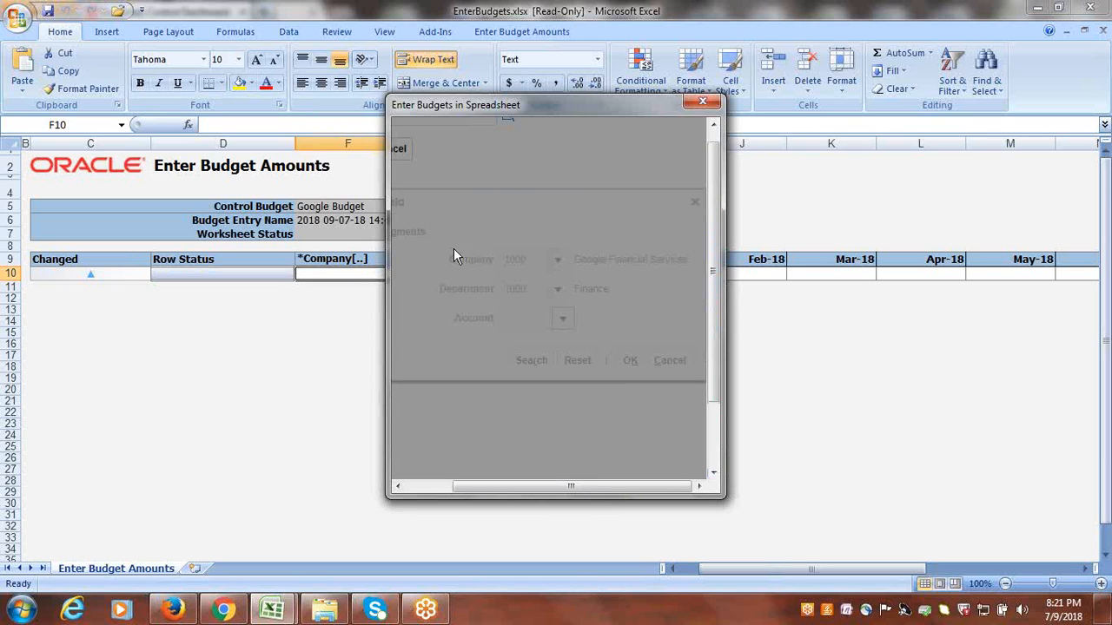
click(630, 170)
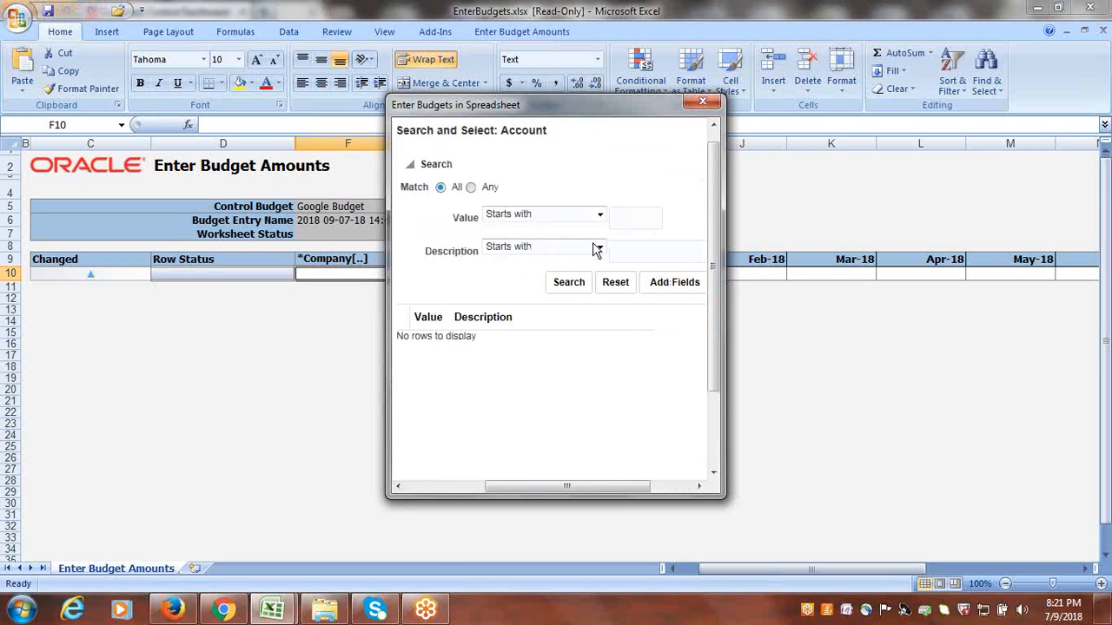
Step: Search for accounts whose description contains Expense and browse the results
click(600, 249)
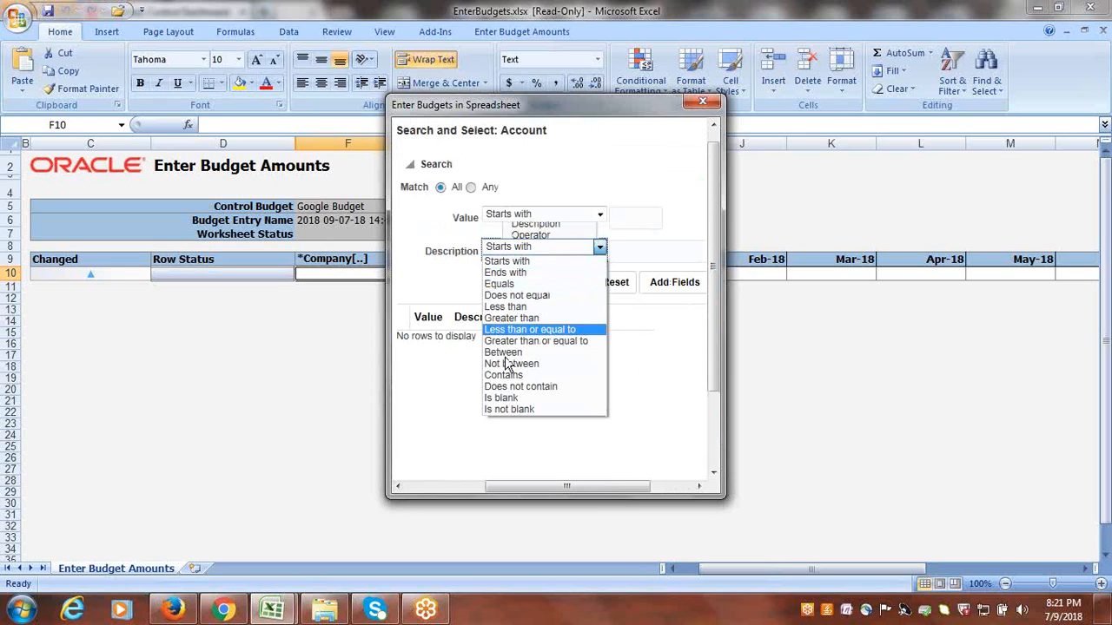
click(511, 376)
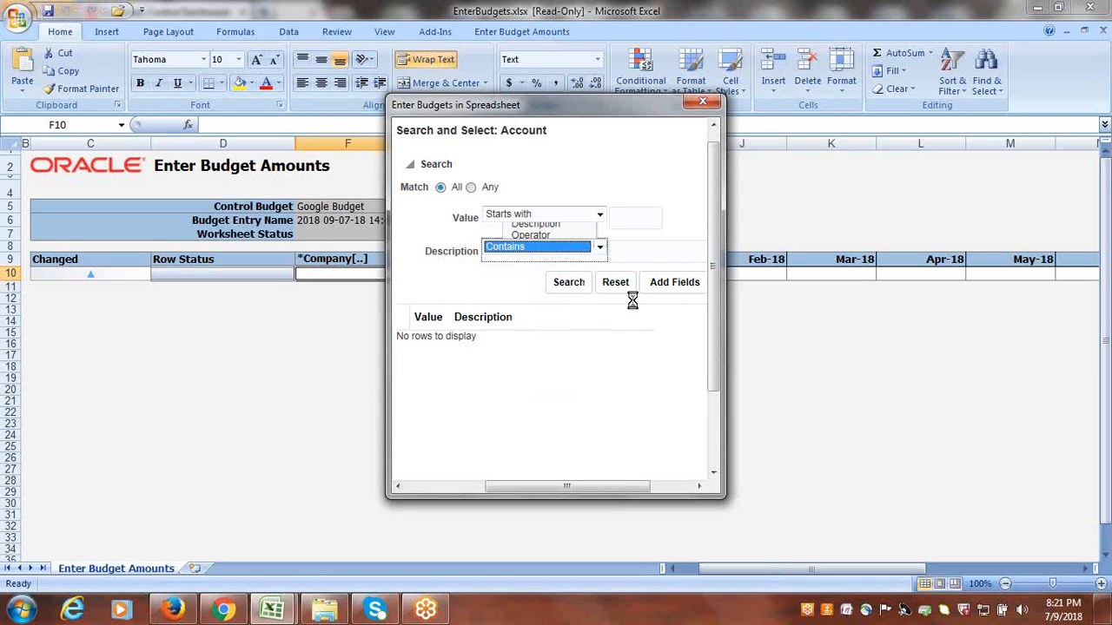
click(650, 250)
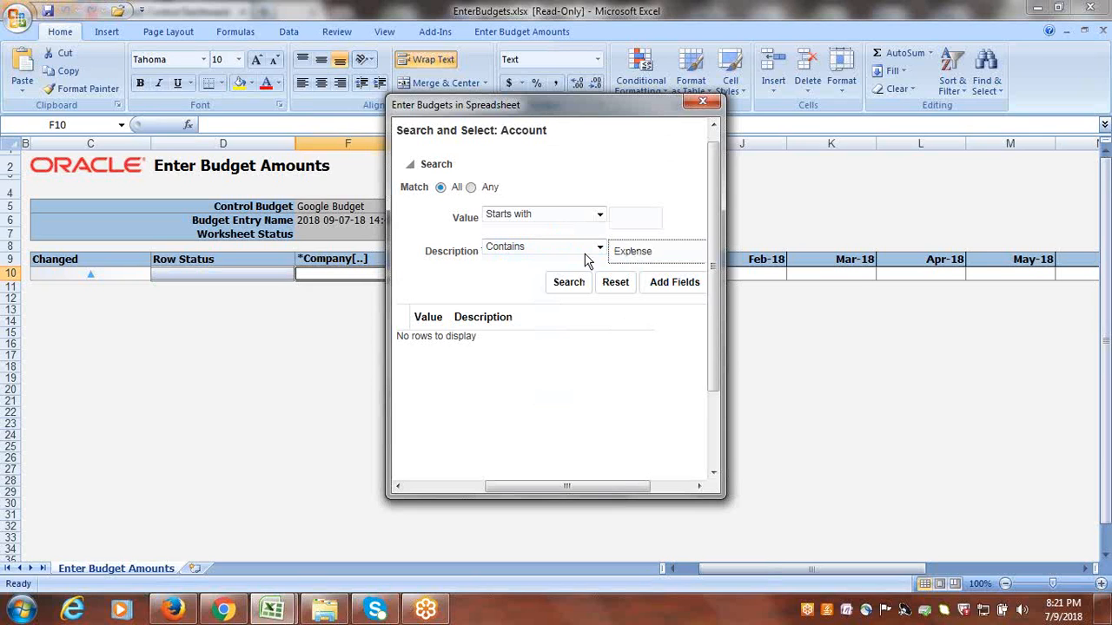
click(568, 282)
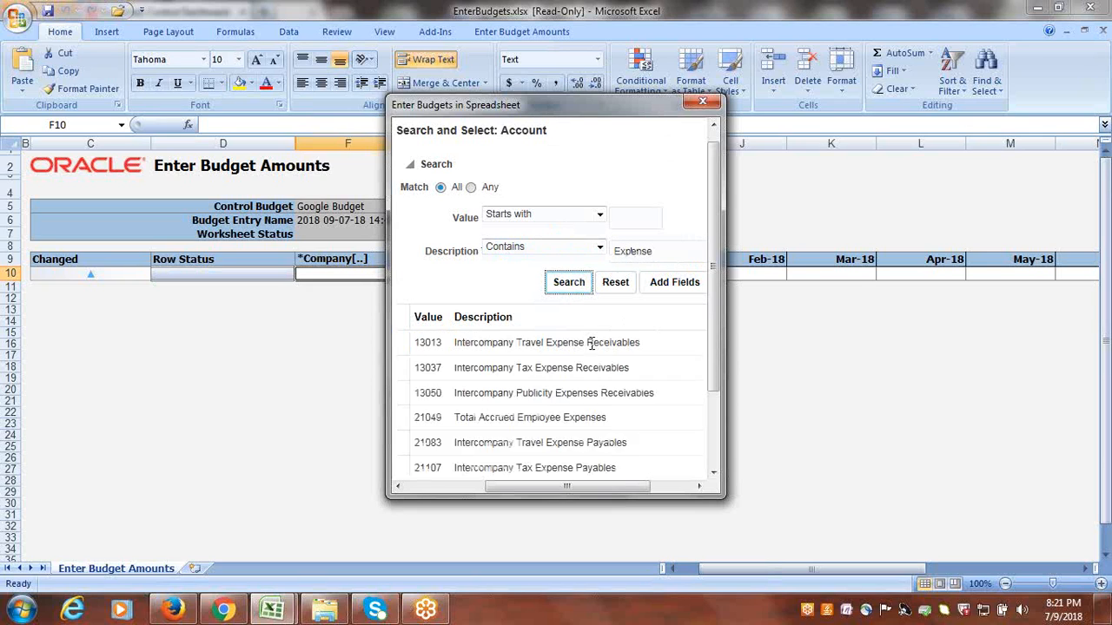
scroll(638, 367, down, 1)
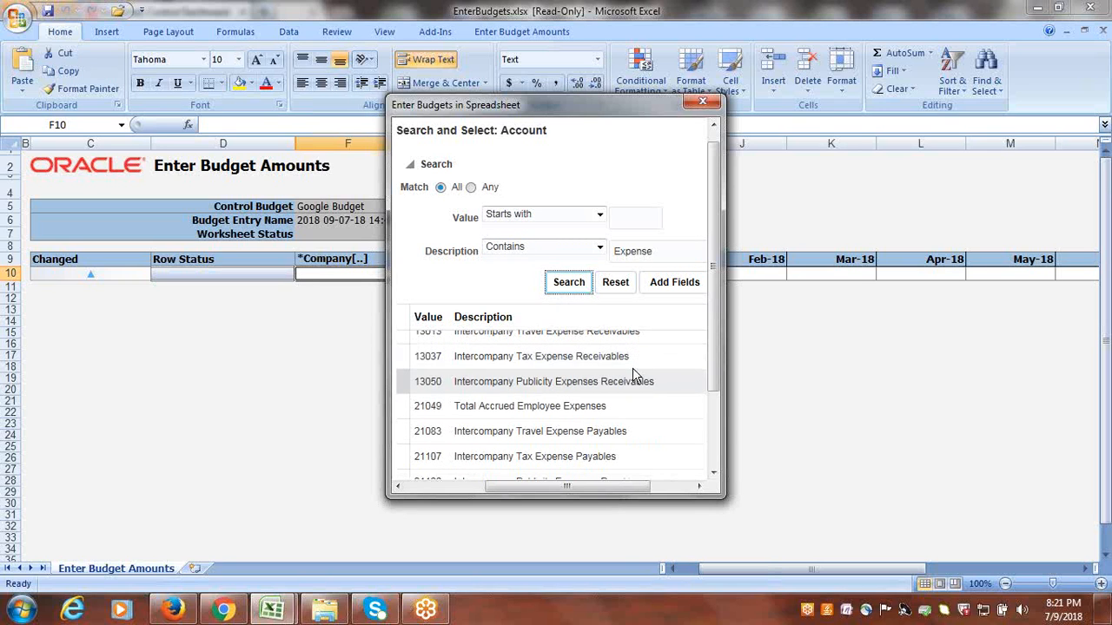
drag(718, 330, 715, 409)
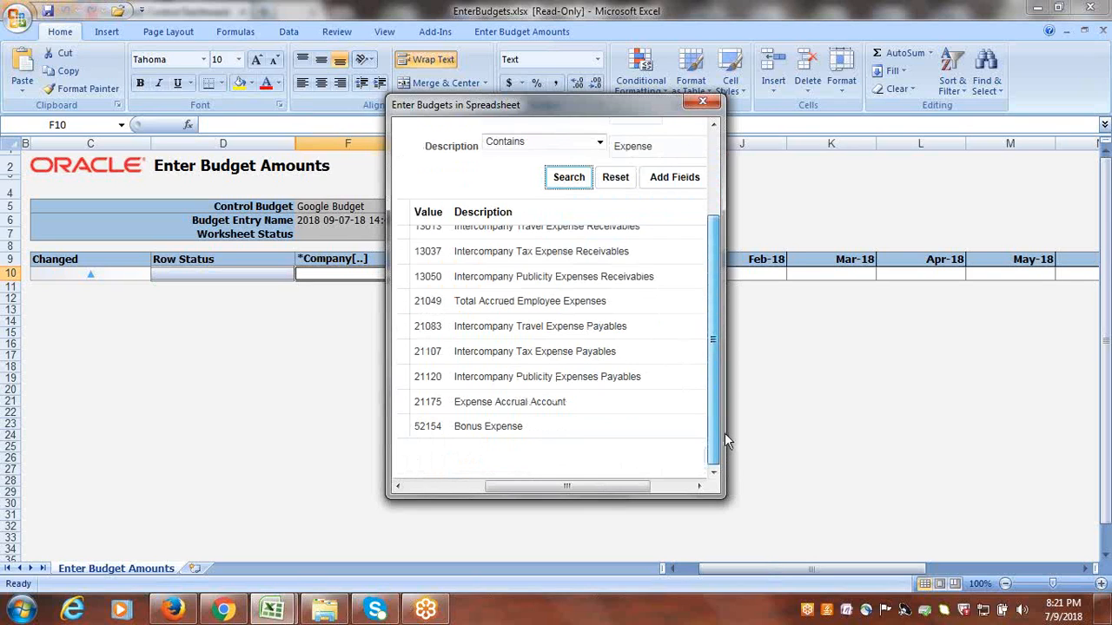
drag(724, 433, 724, 370)
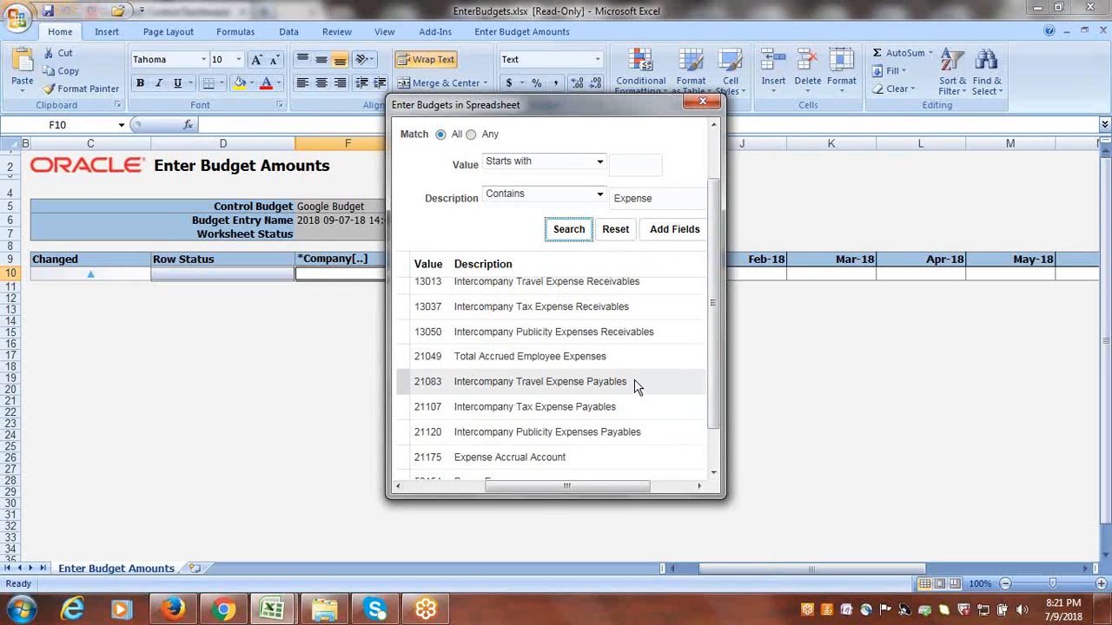
scroll(638, 387, up, 2)
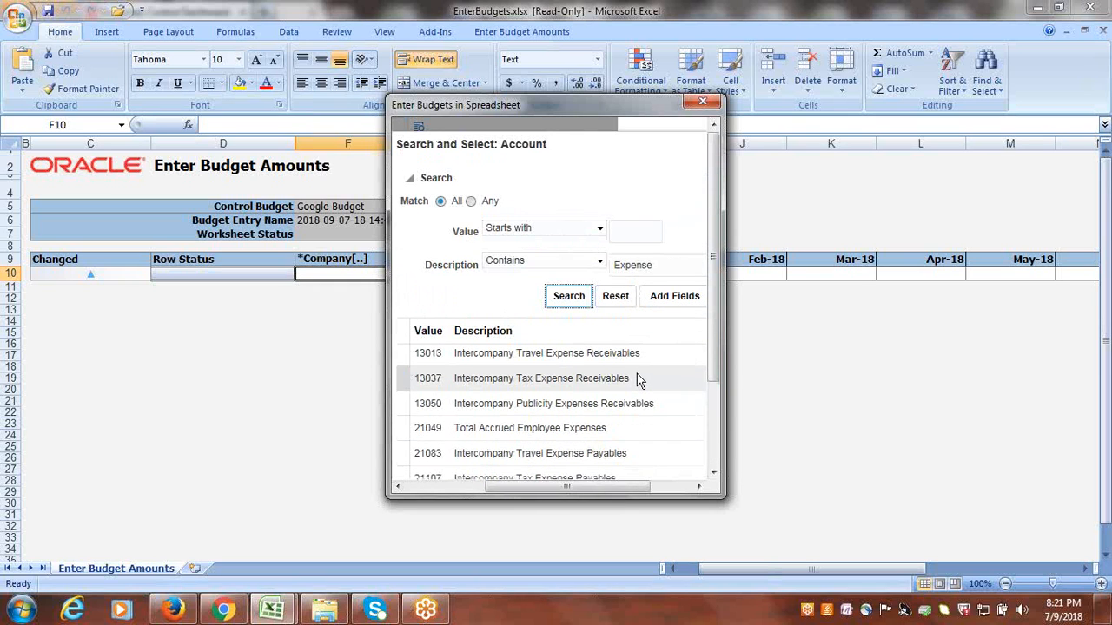
drag(719, 352, 719, 469)
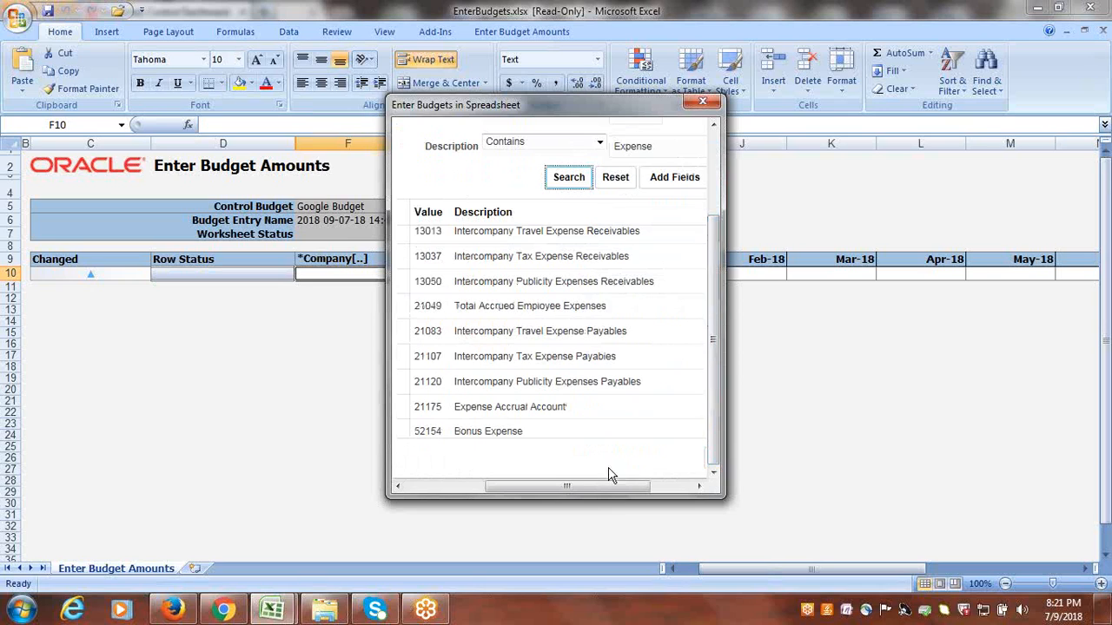
drag(629, 492, 702, 486)
drag(695, 273, 695, 348)
drag(622, 491, 568, 483)
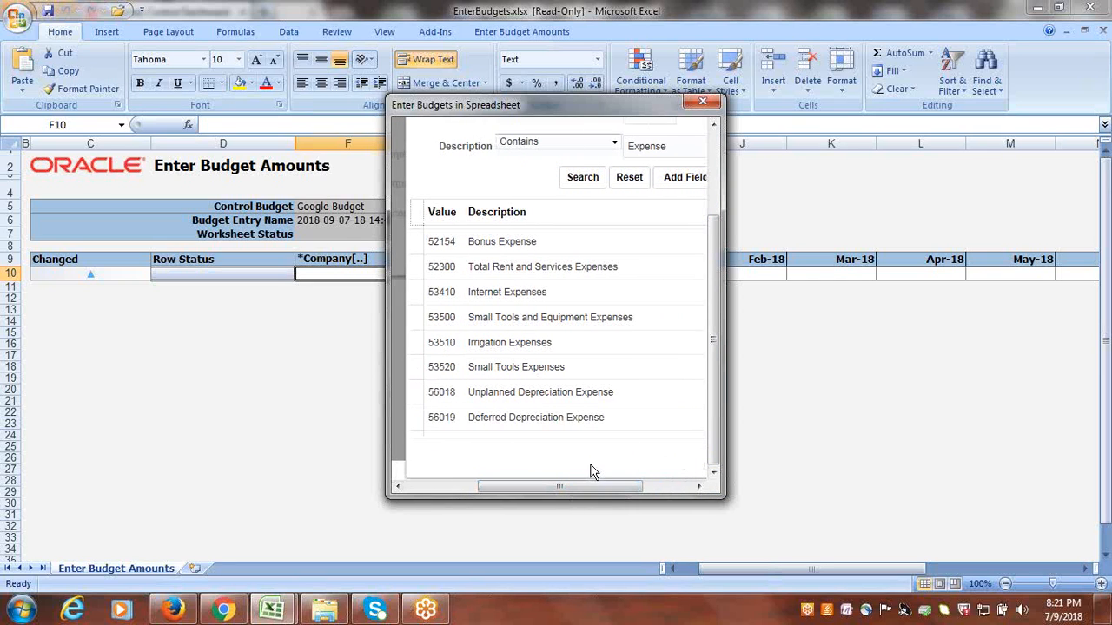
click(515, 294)
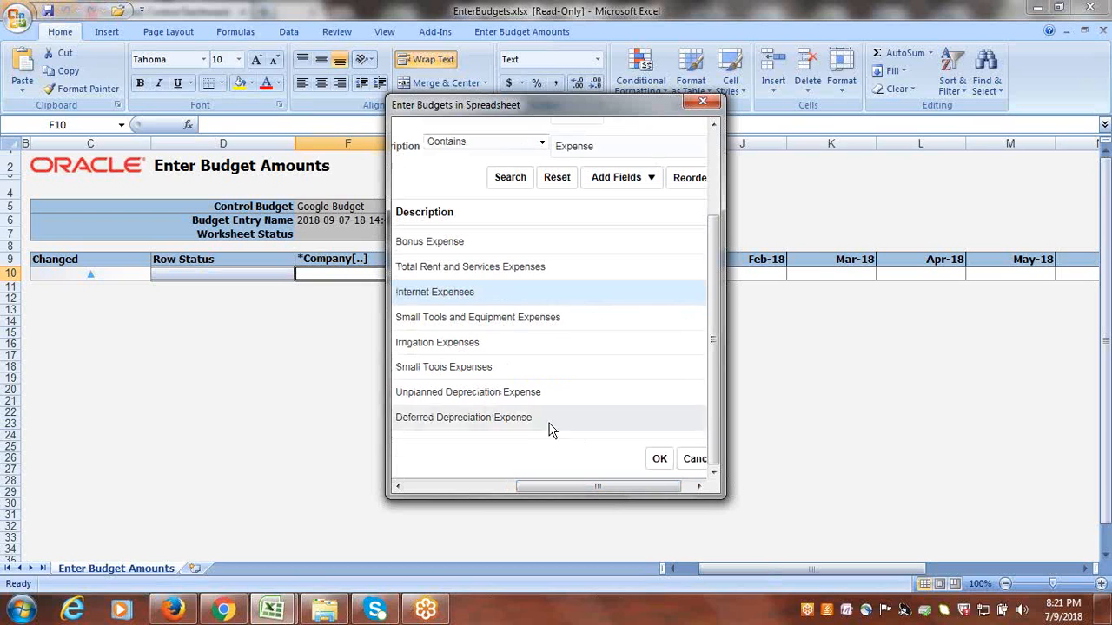
drag(667, 490, 622, 490)
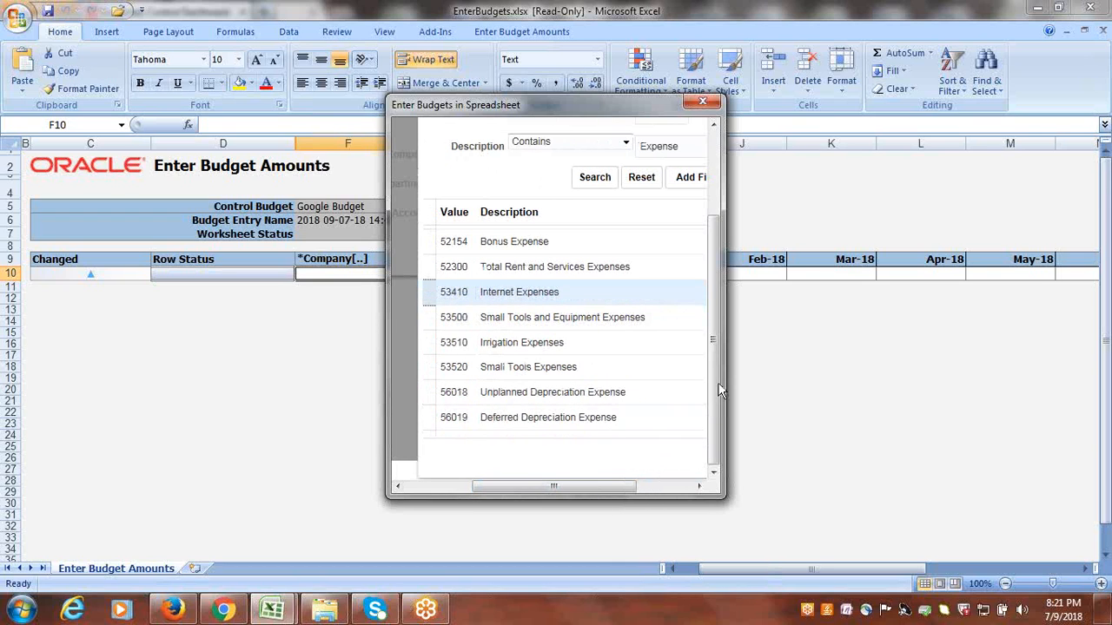
drag(566, 491, 645, 503)
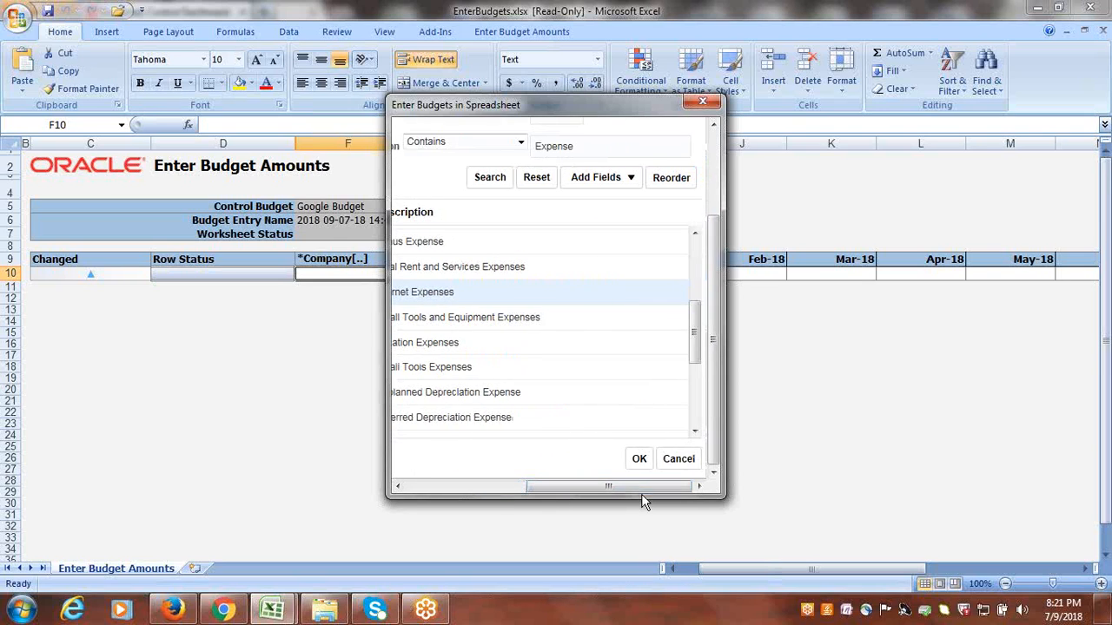
click(638, 460)
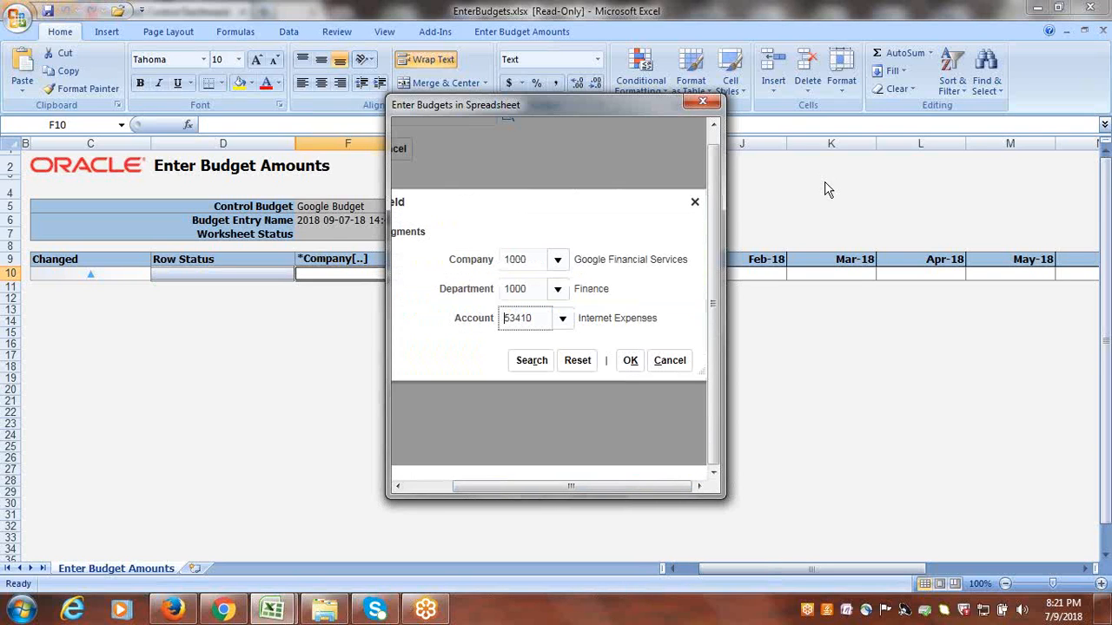
click(633, 366)
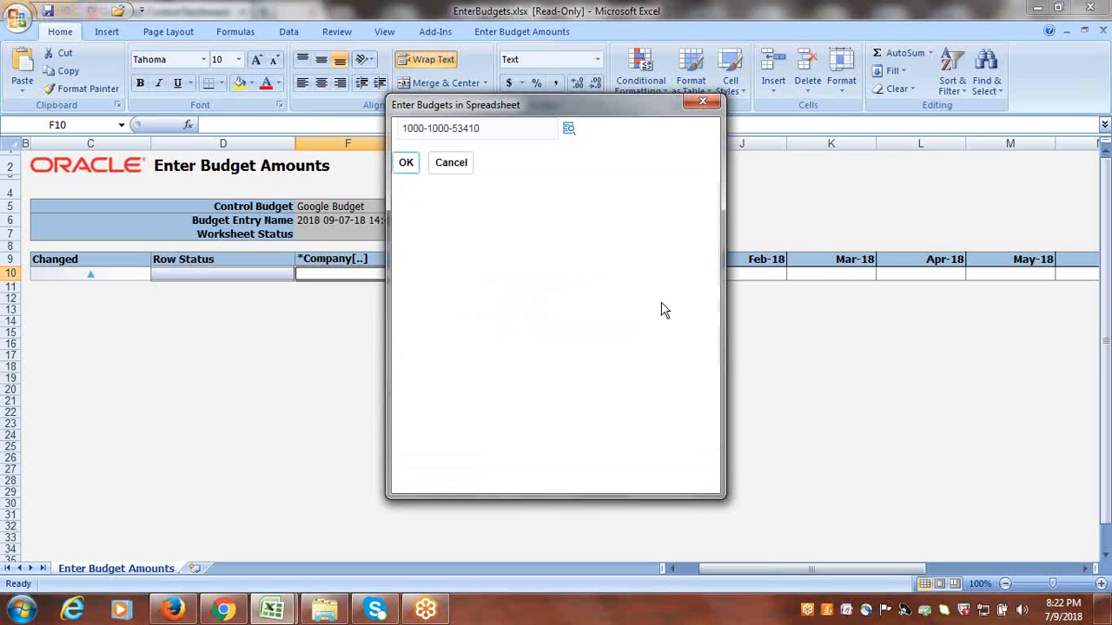
click(409, 163)
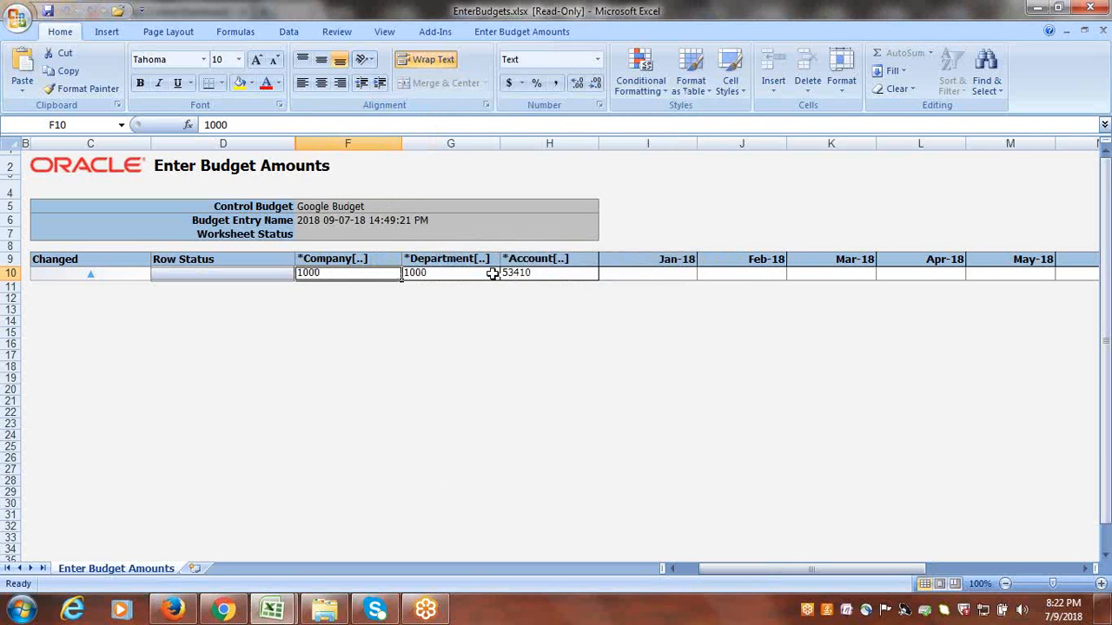
click(650, 276)
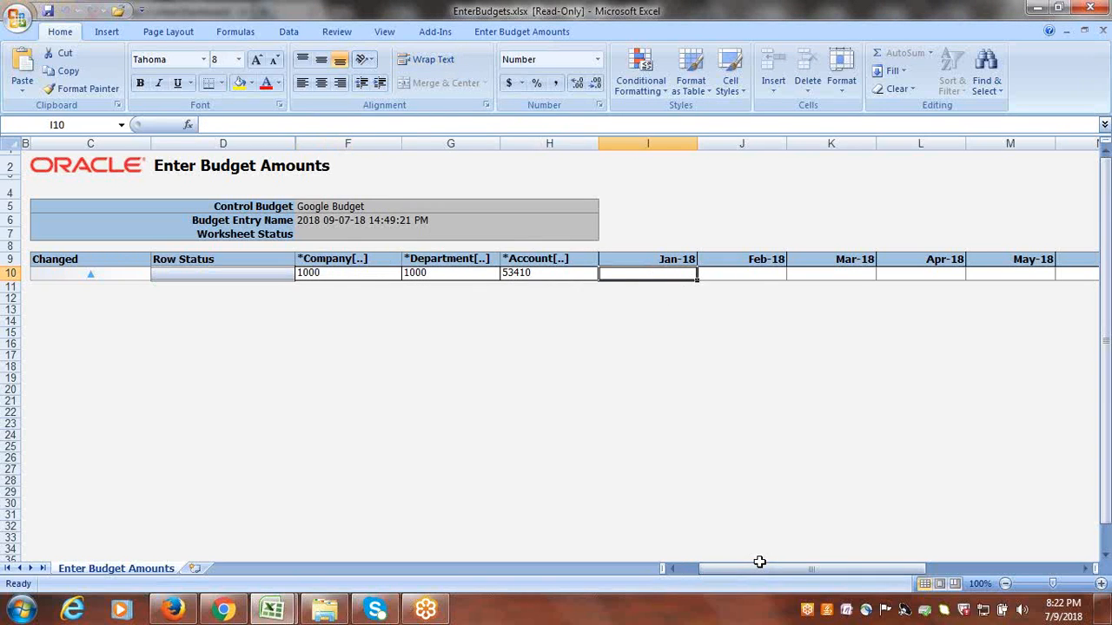
drag(763, 570, 871, 568)
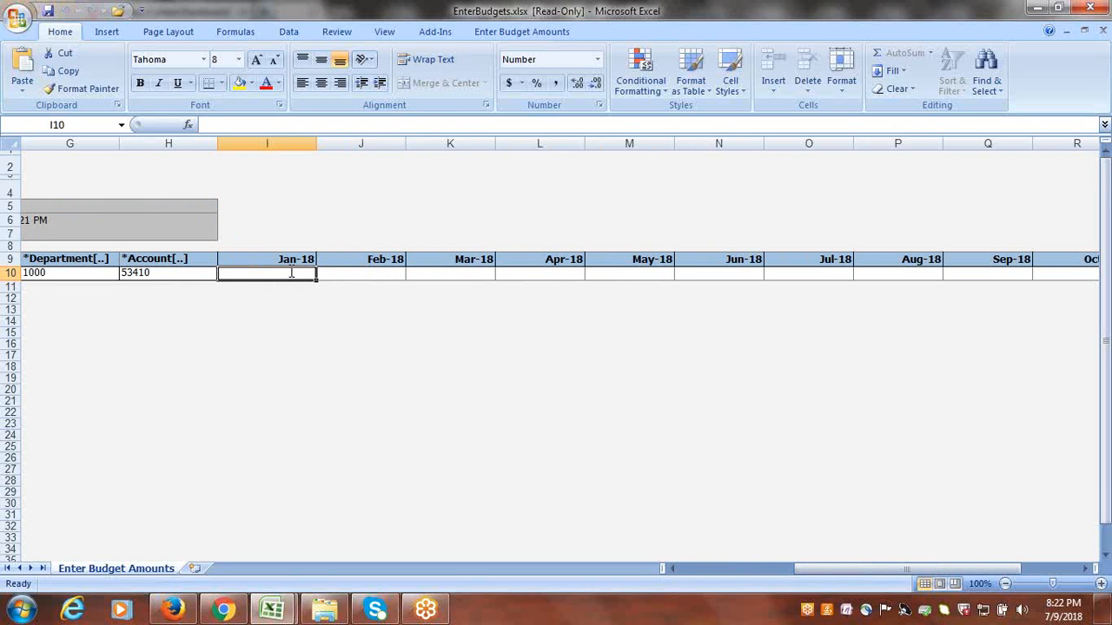
text(25,)
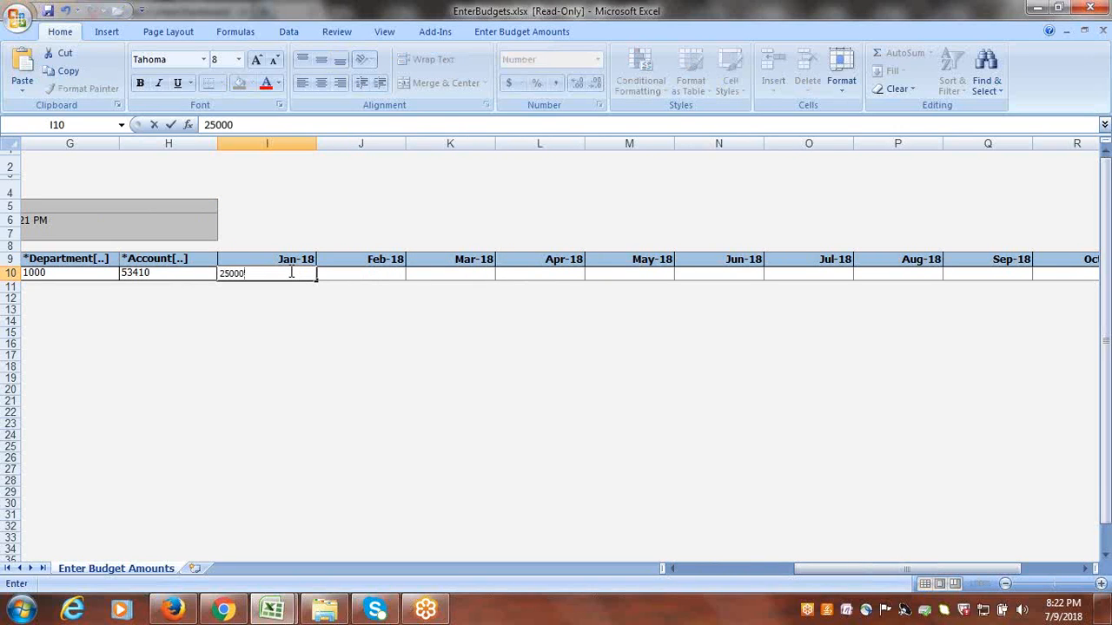
text(000)
key(Tab)
Step: Copy the 25,000 amount into Feb-18 through Jun-18
click(262, 273)
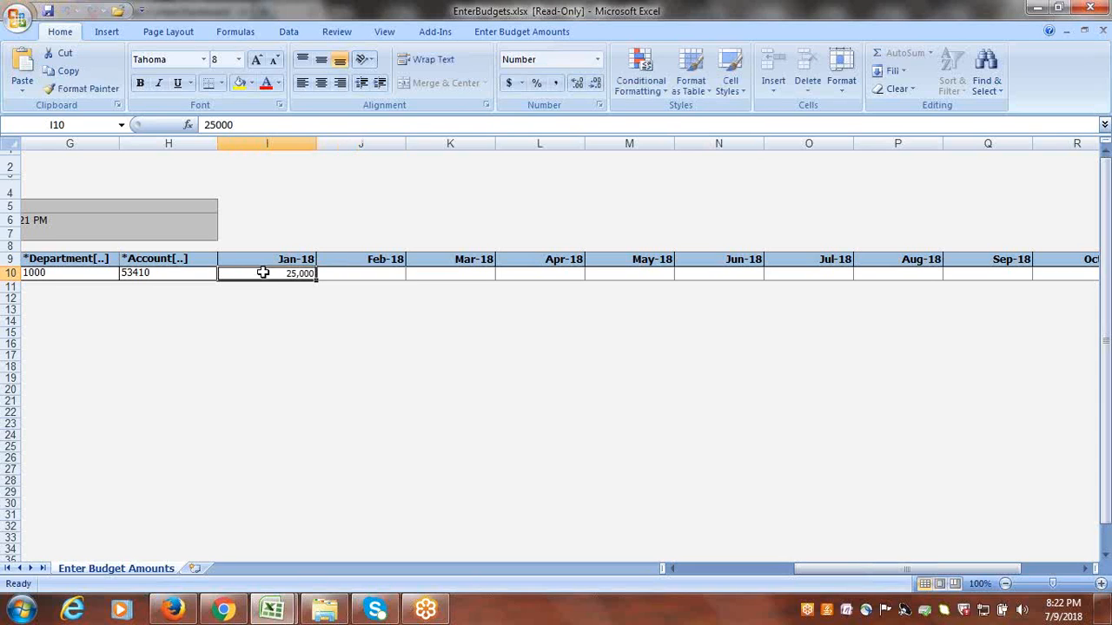
key(ctrl+c)
key(Tab)
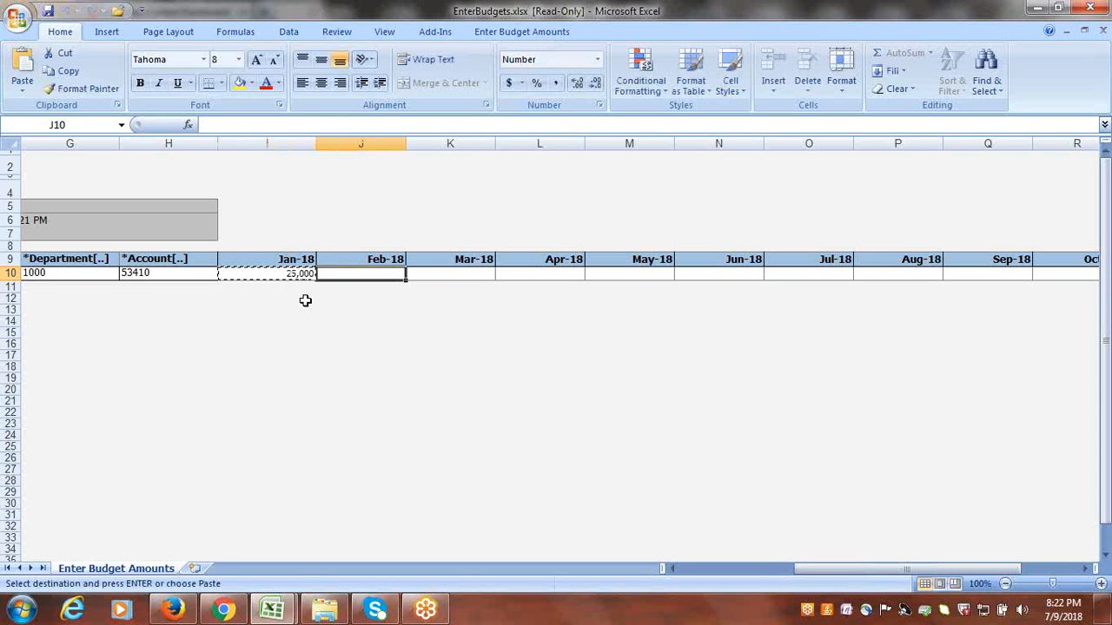
key(Return)
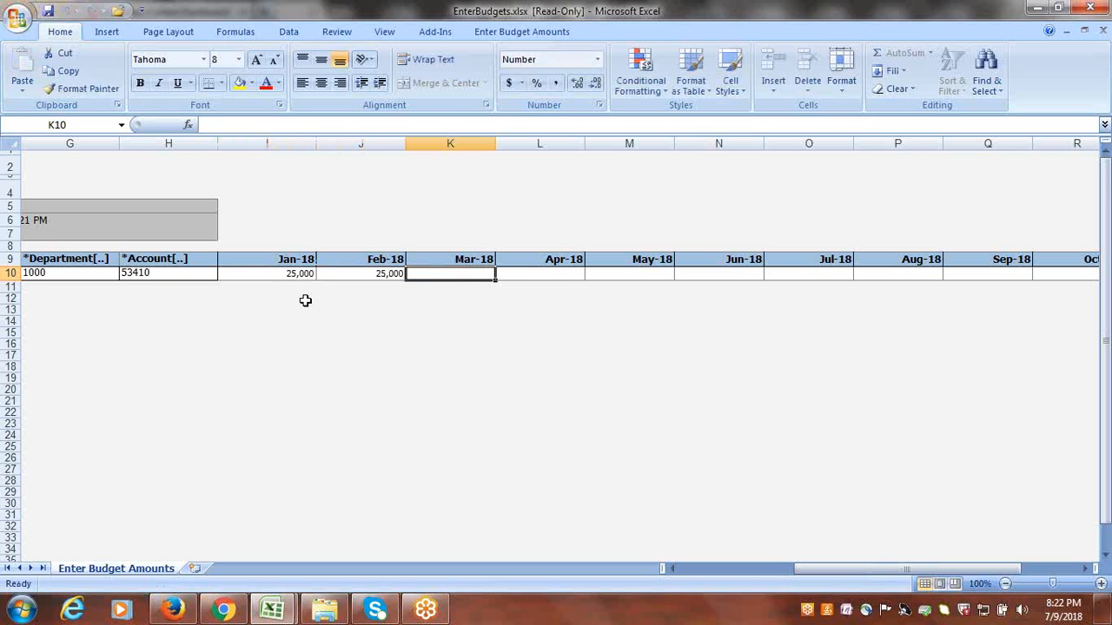
key(Left)
key(ctrl+c)
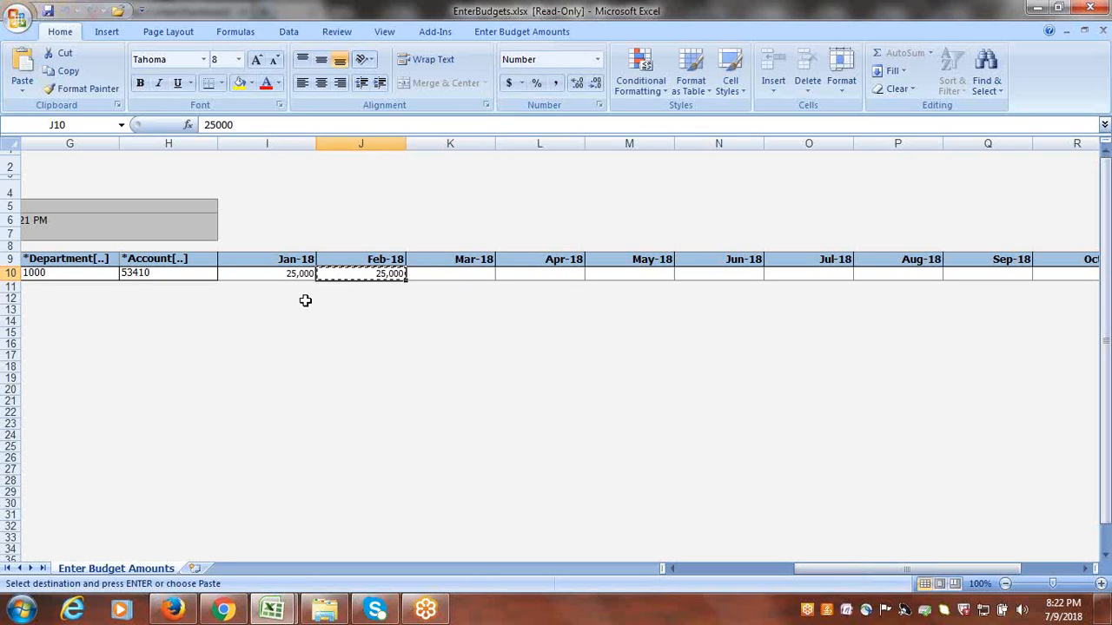
key(Tab)
key(Return)
key(ctrl+c)
key(Tab)
key(Return)
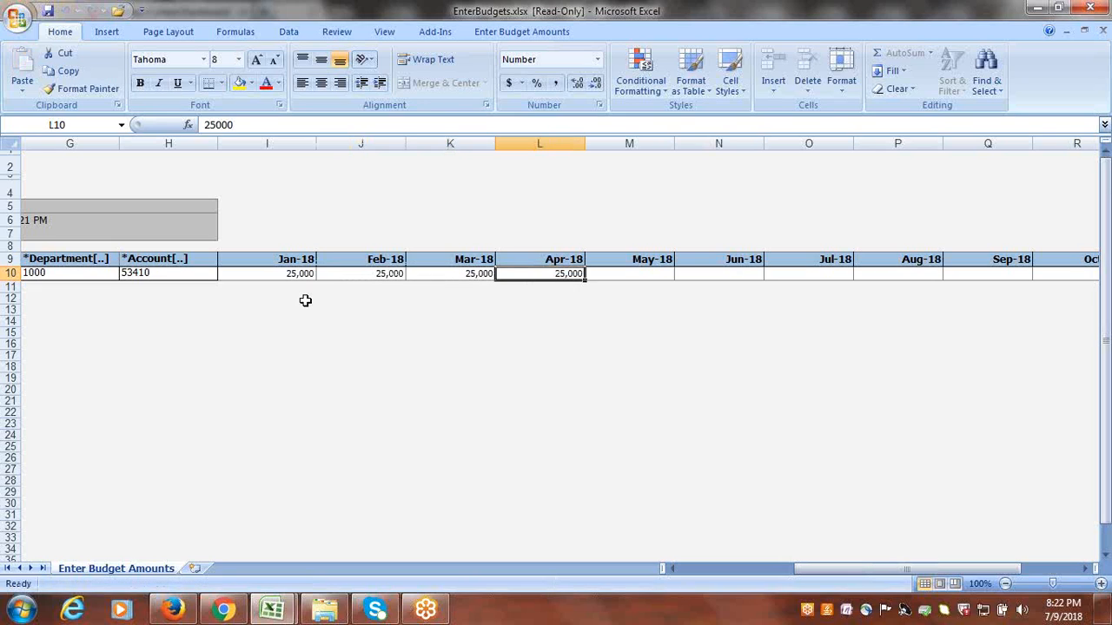
key(ctrl+c)
key(Tab)
key(Return)
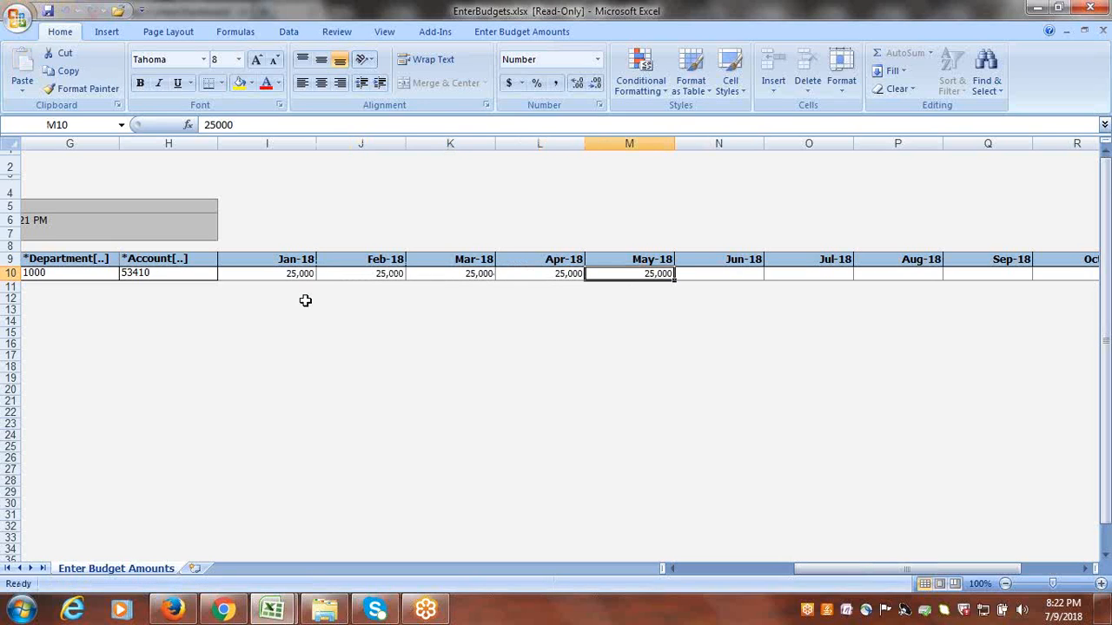
key(Tab)
key(shift+Tab)
key(ctrl+c)
key(Tab)
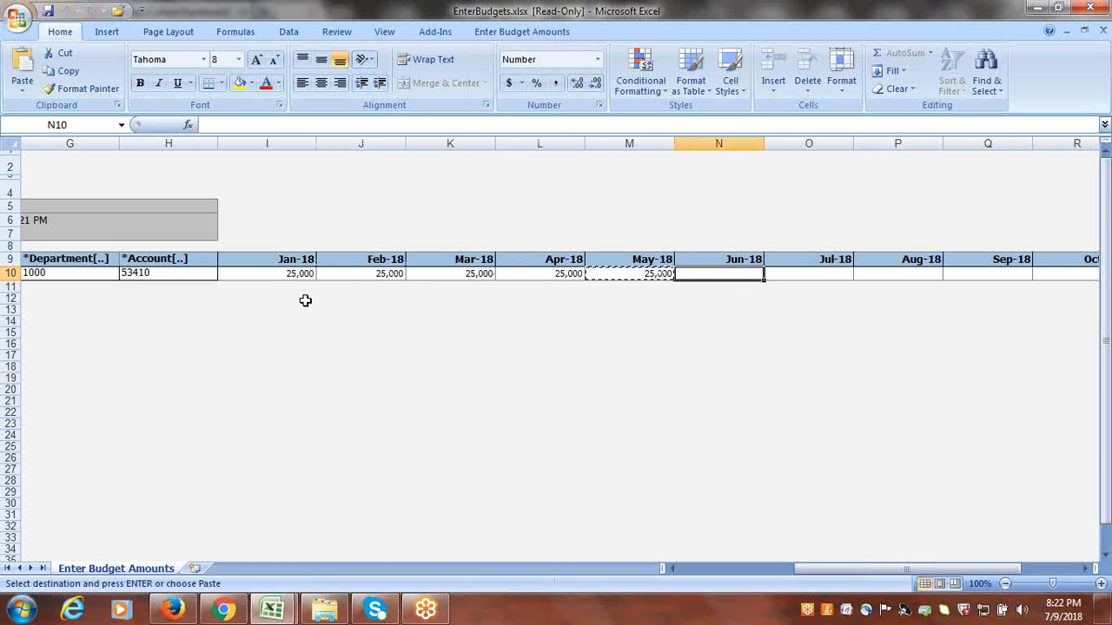
key(Return)
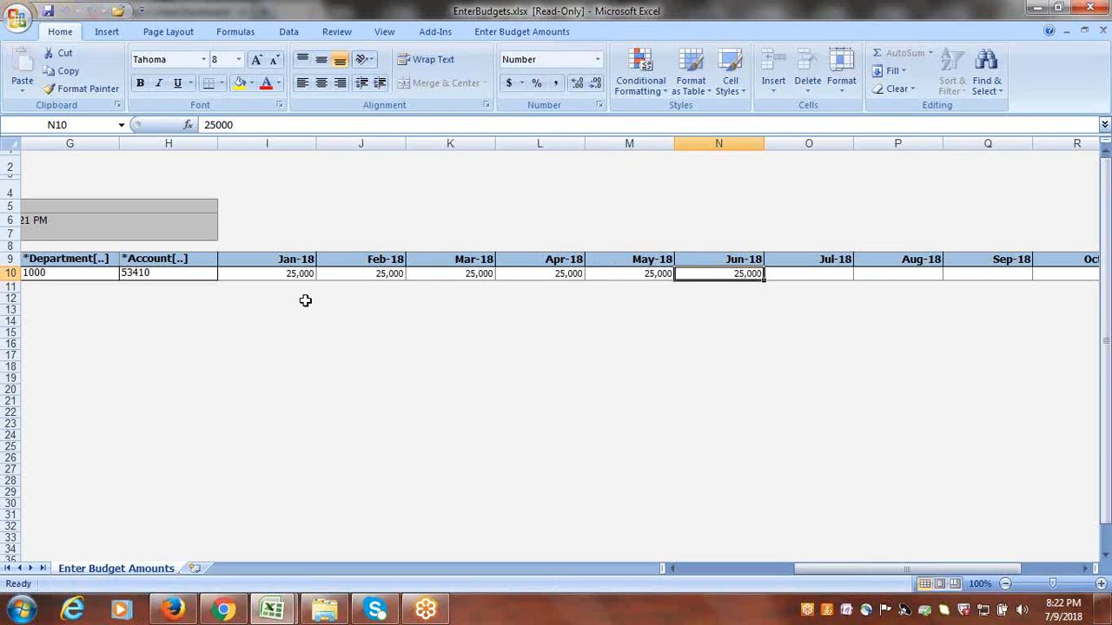
Step: Copy the 25,000 amount into Jul-18 through Dec-18
key(ctrl+c)
key(Tab)
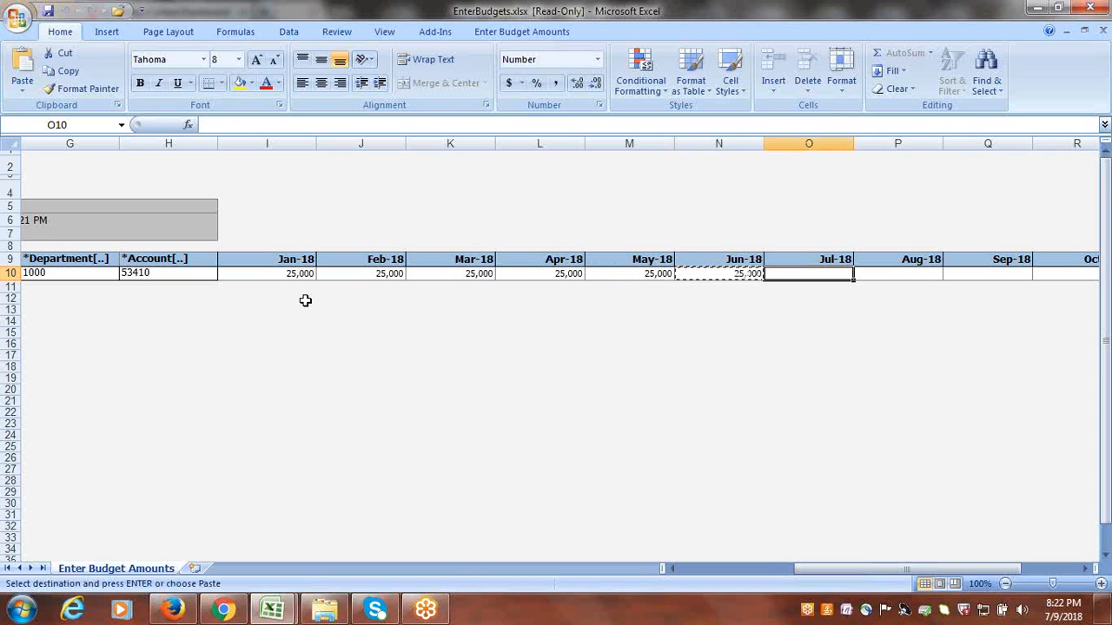
key(Return)
key(ctrl+c)
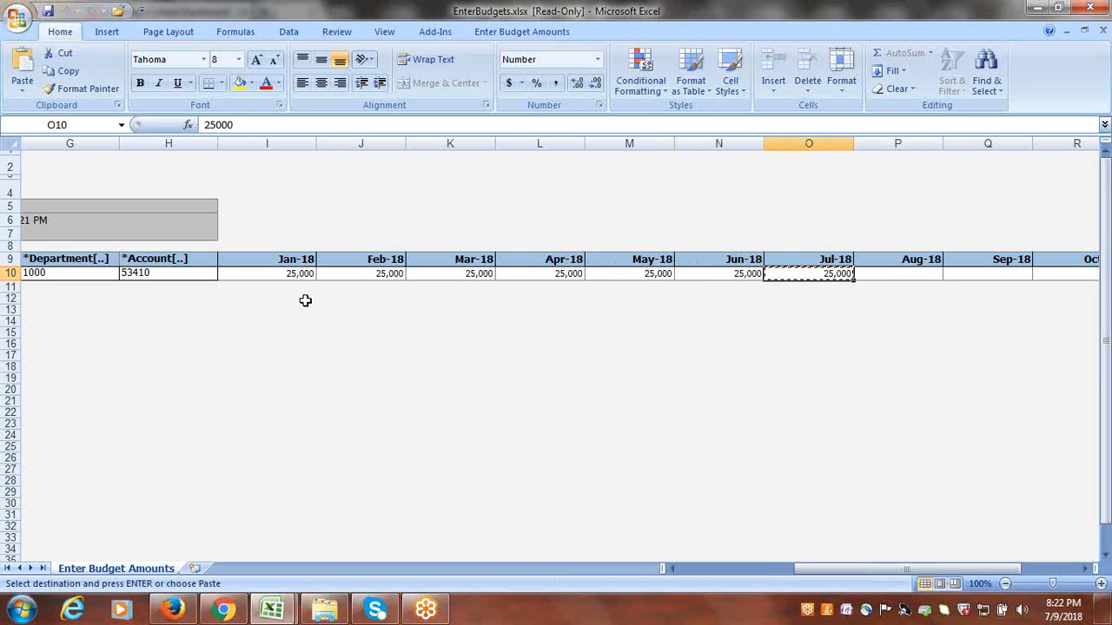
key(Tab)
key(Return)
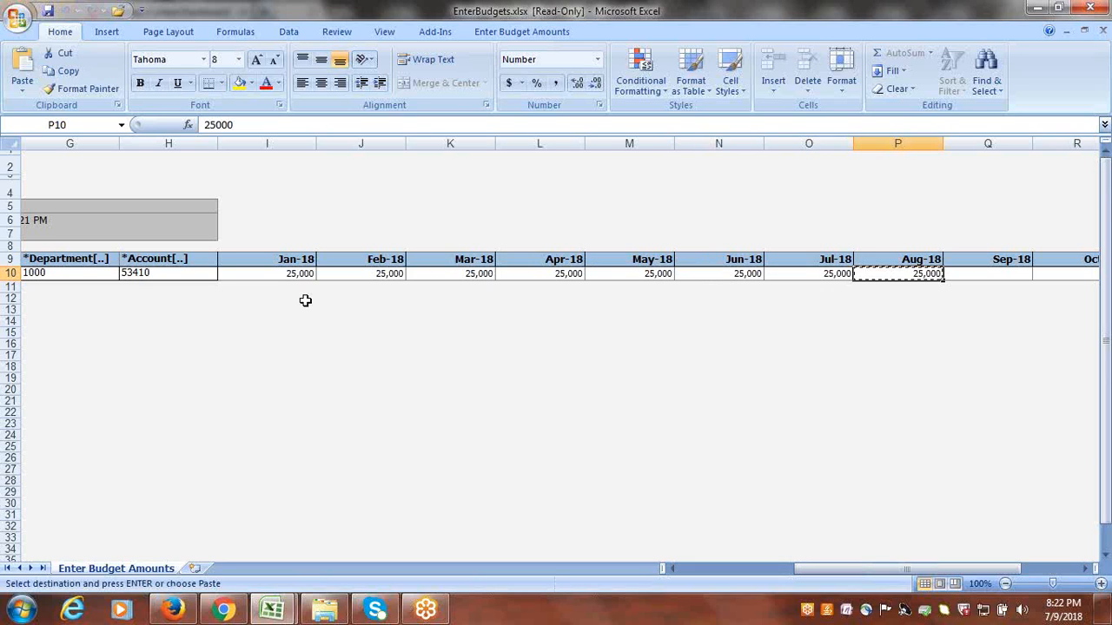
key(ctrl+c)
key(Tab)
key(Return)
key(Tab)
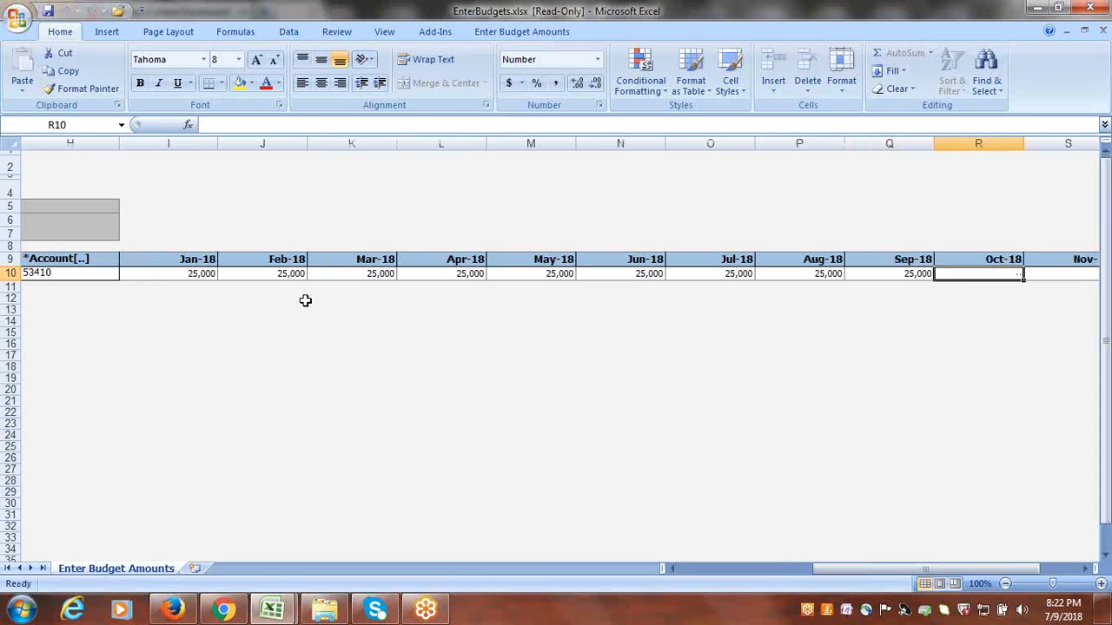
key(shift+Tab)
key(ctrl+c)
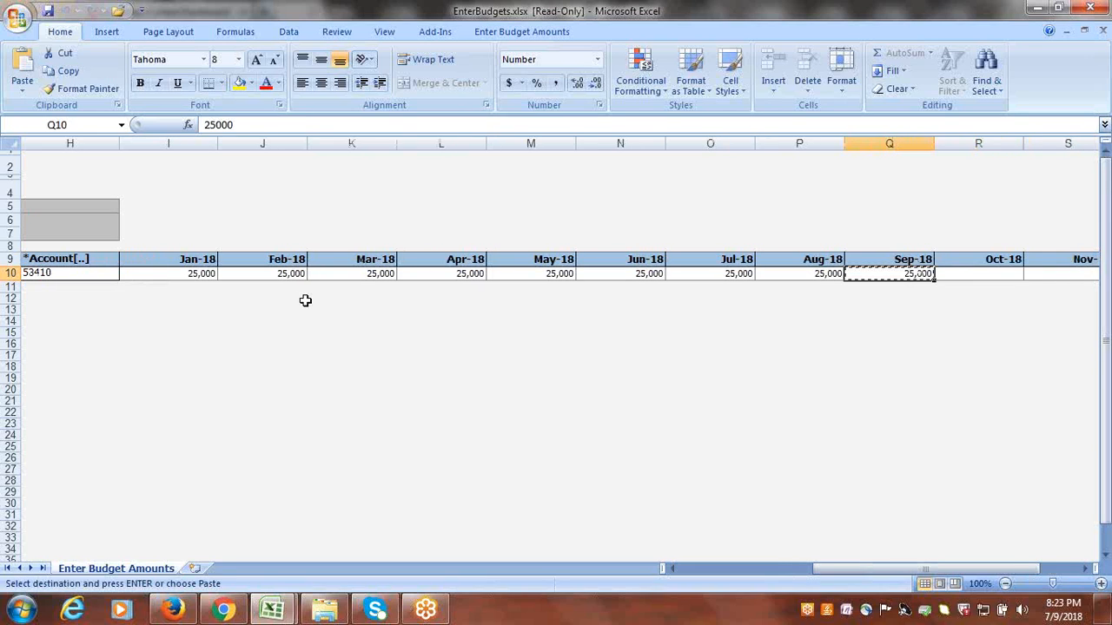
key(Tab)
key(Return)
key(ctrl+c)
key(Tab)
key(Return)
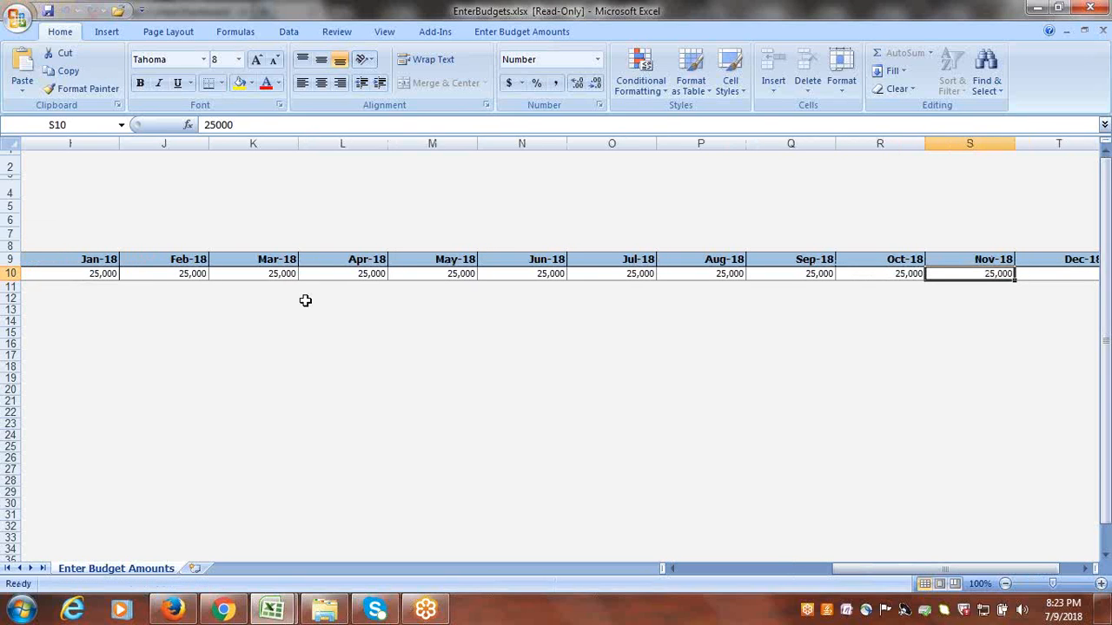
key(ctrl+c)
key(Tab)
key(Return)
key(Tab)
key(Home)
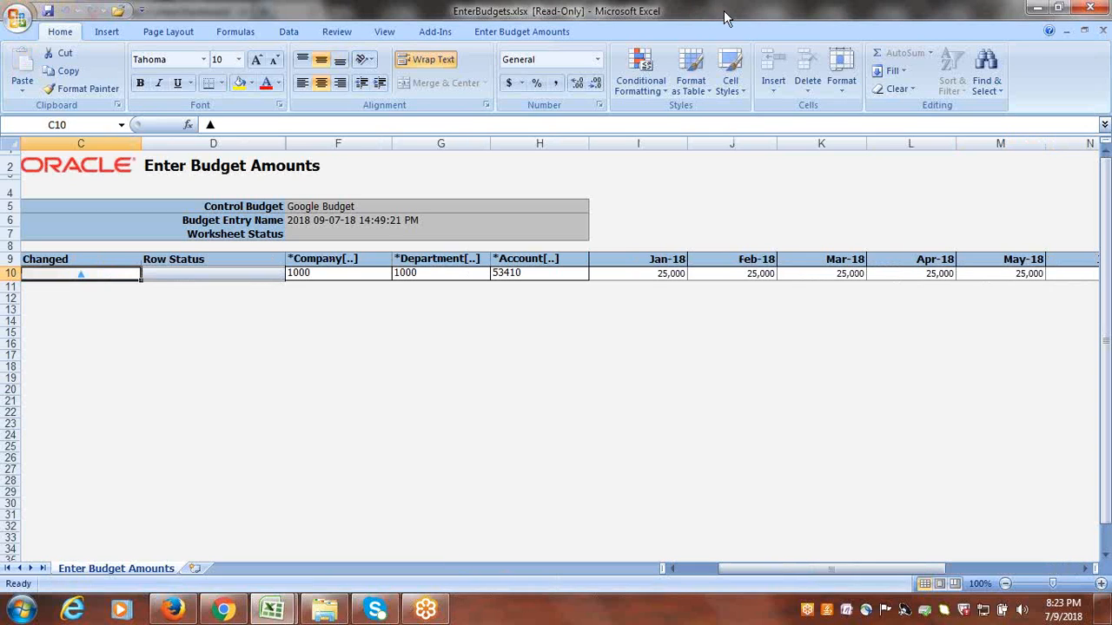
Step: Upload the budget row with Import Amounts as Entered, then return to the dashboard in Firefox
click(972, 8)
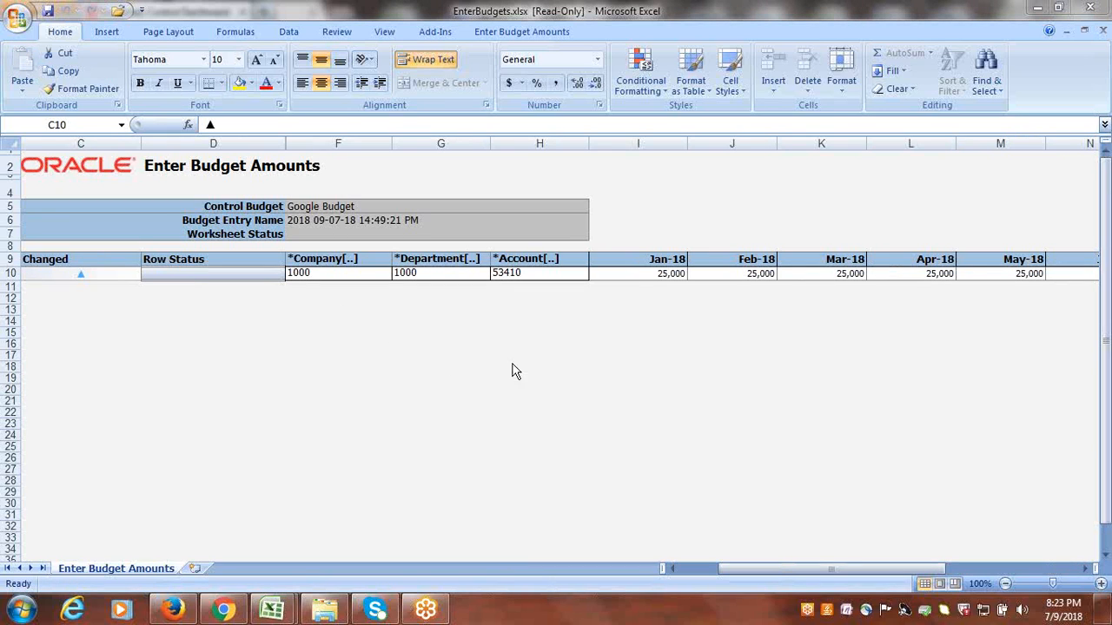
click(513, 32)
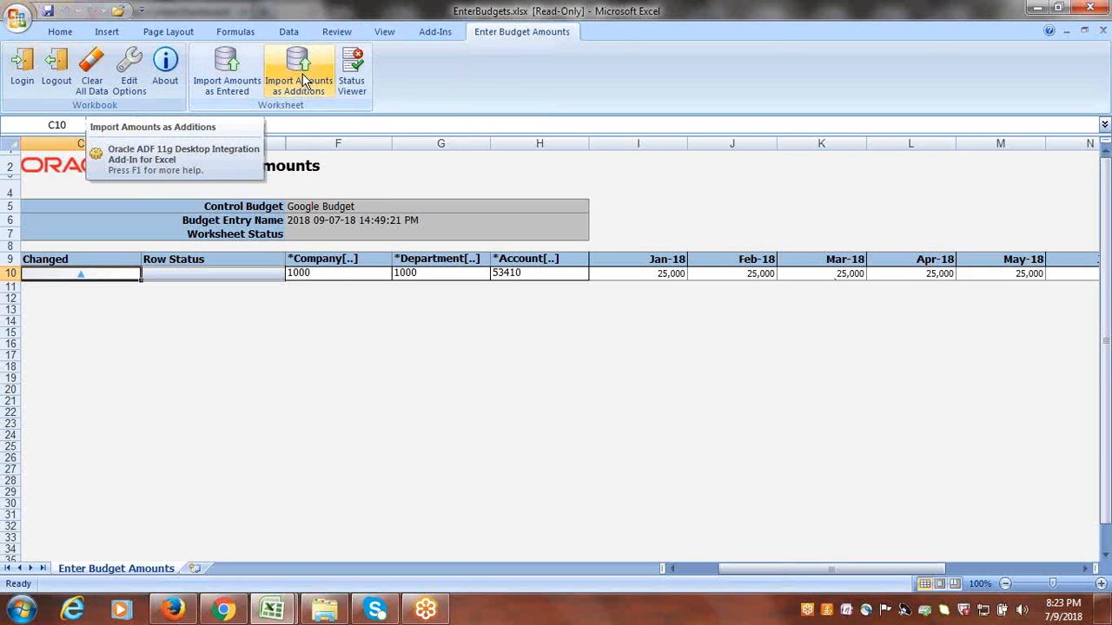
click(227, 75)
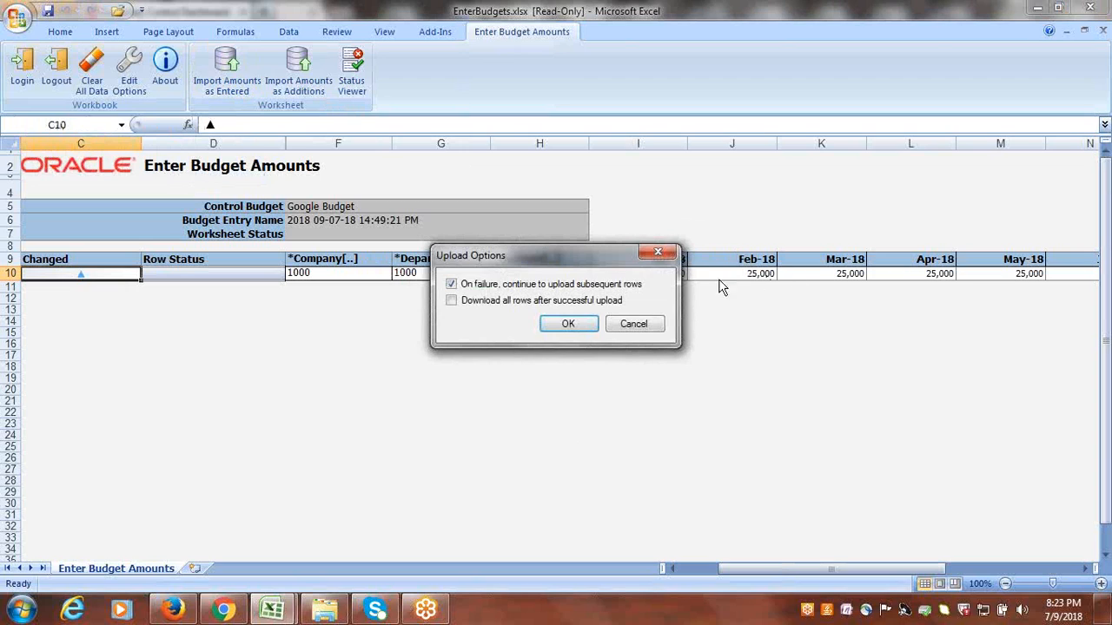
click(573, 325)
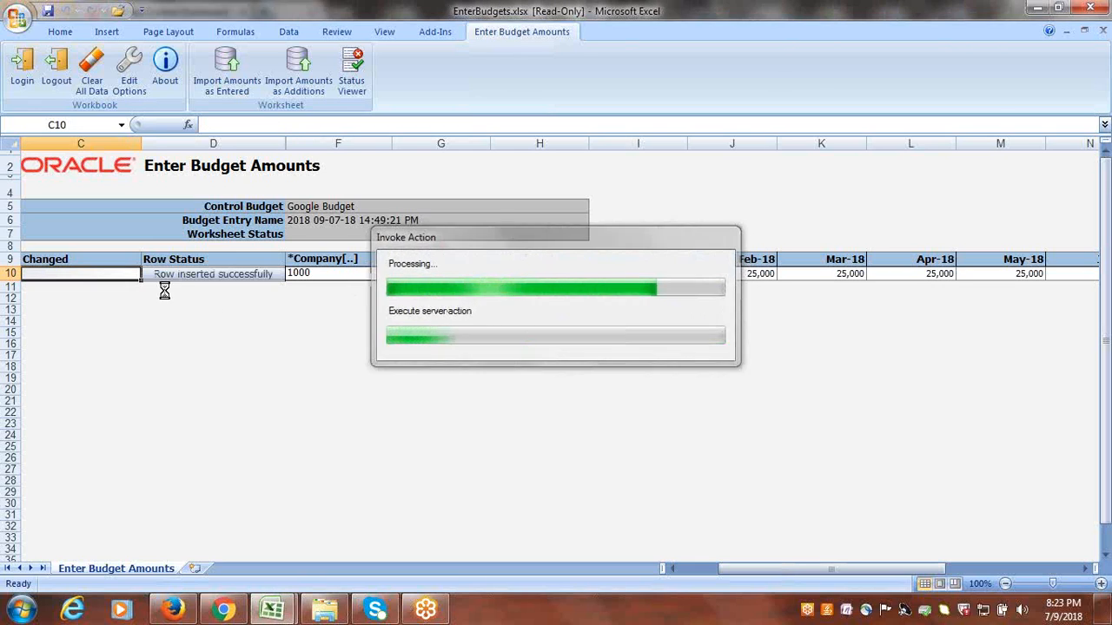
click(559, 328)
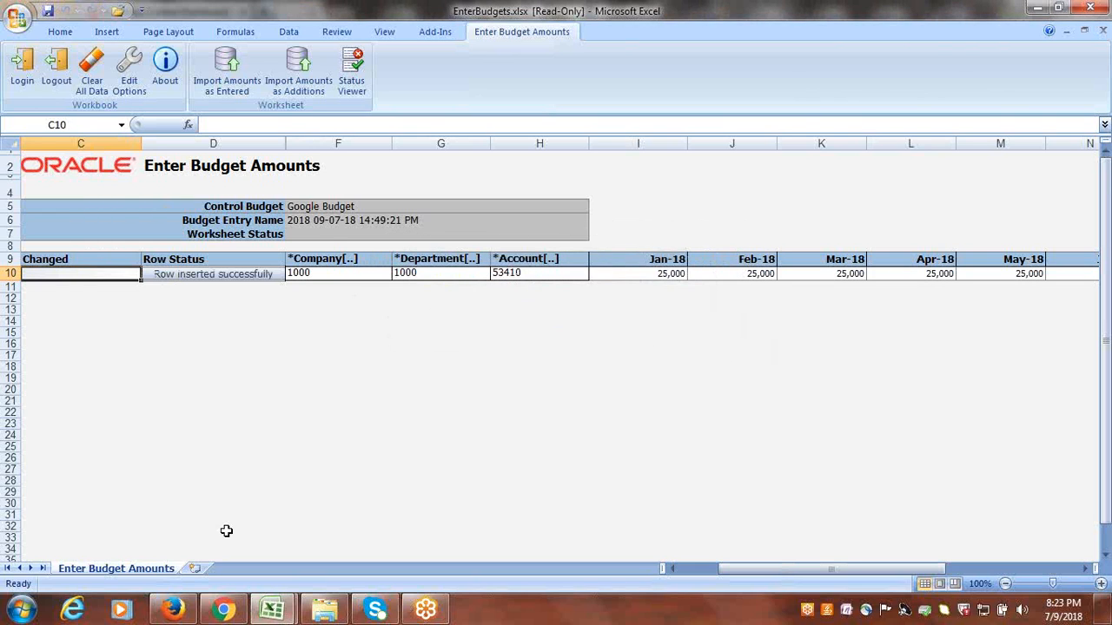
click(173, 609)
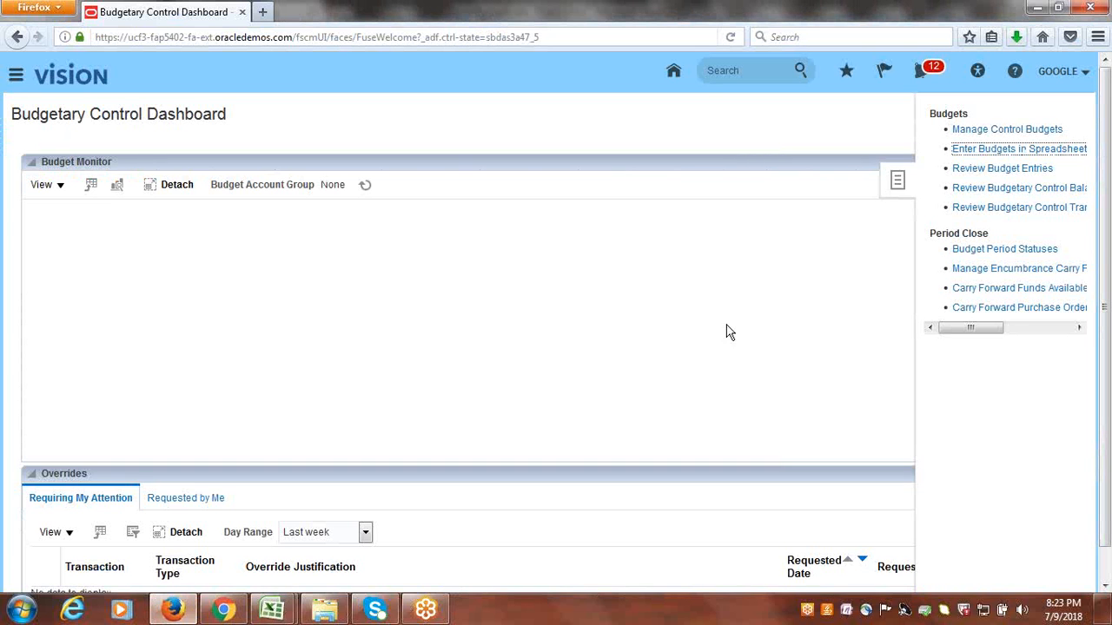
click(976, 181)
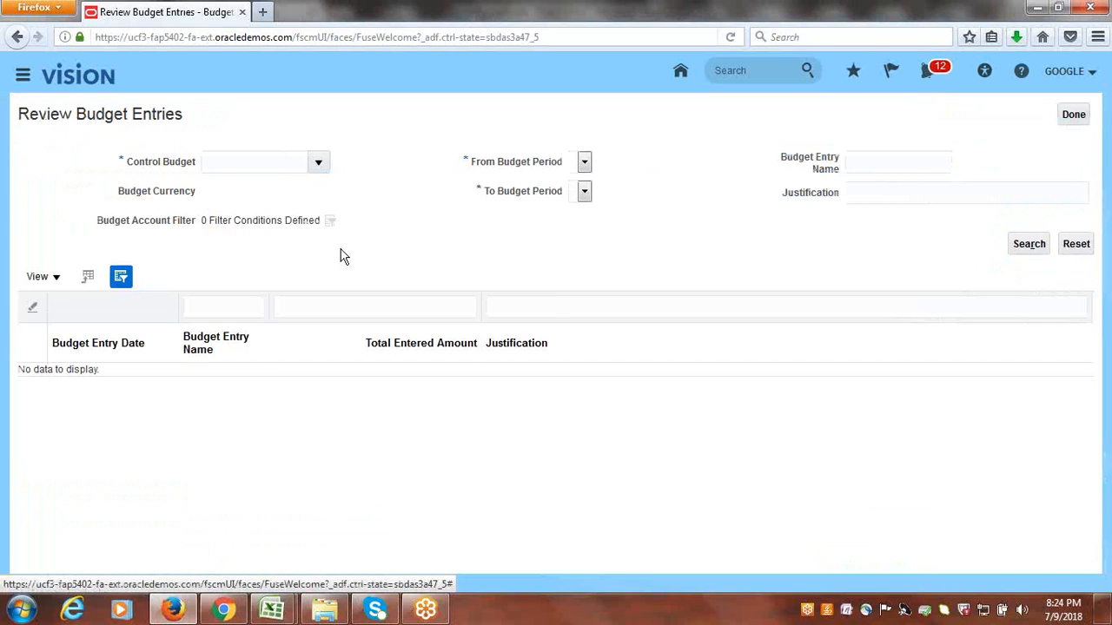
click(321, 163)
click(299, 205)
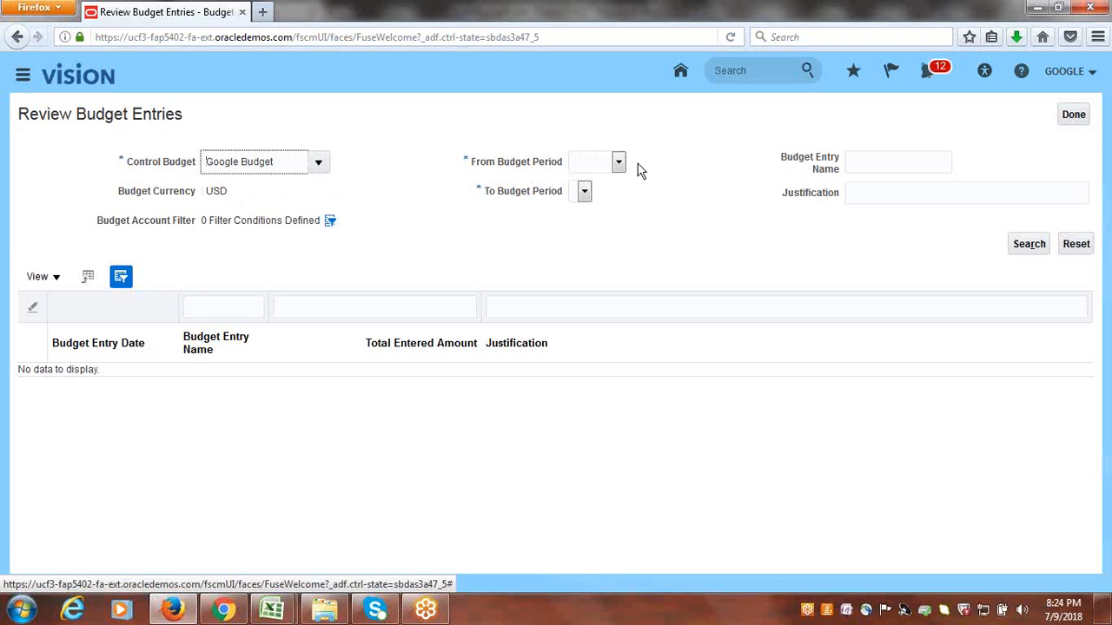
click(619, 163)
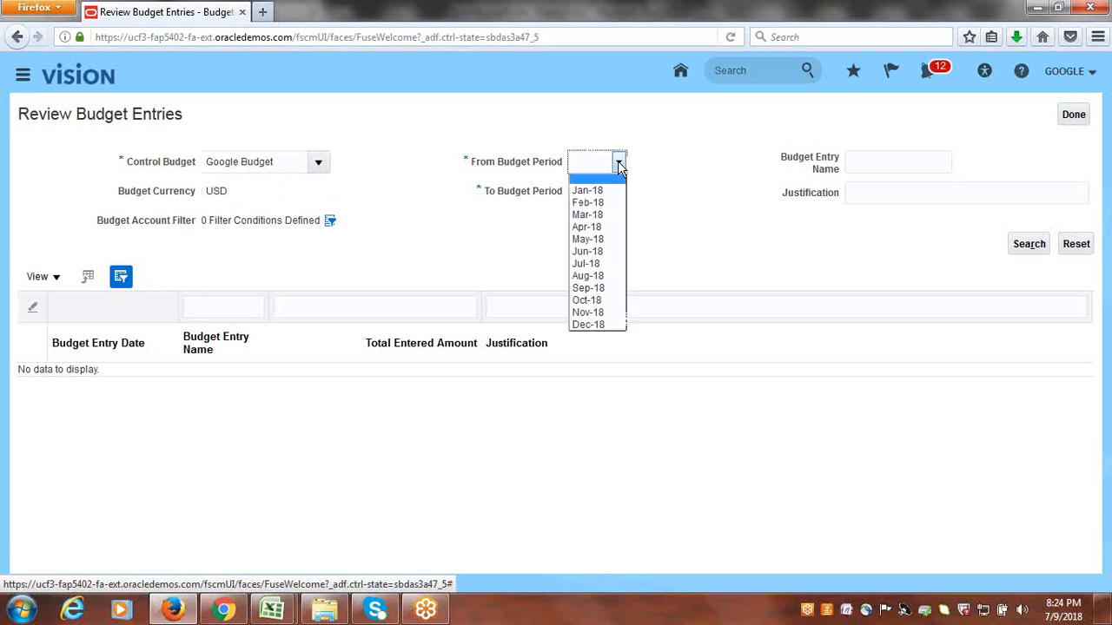
click(608, 189)
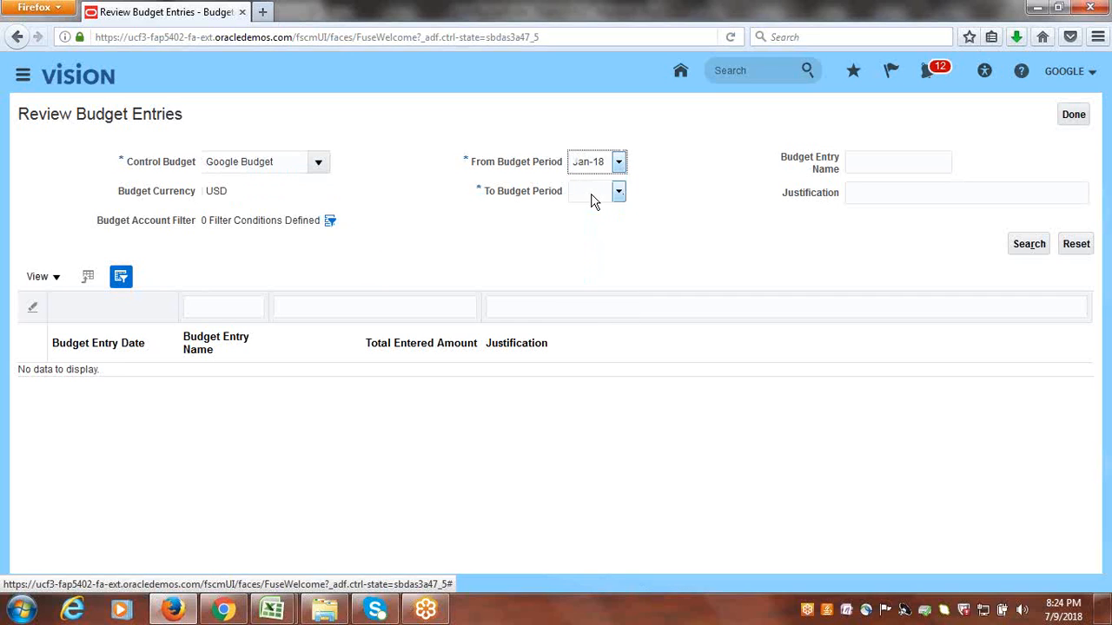
click(619, 193)
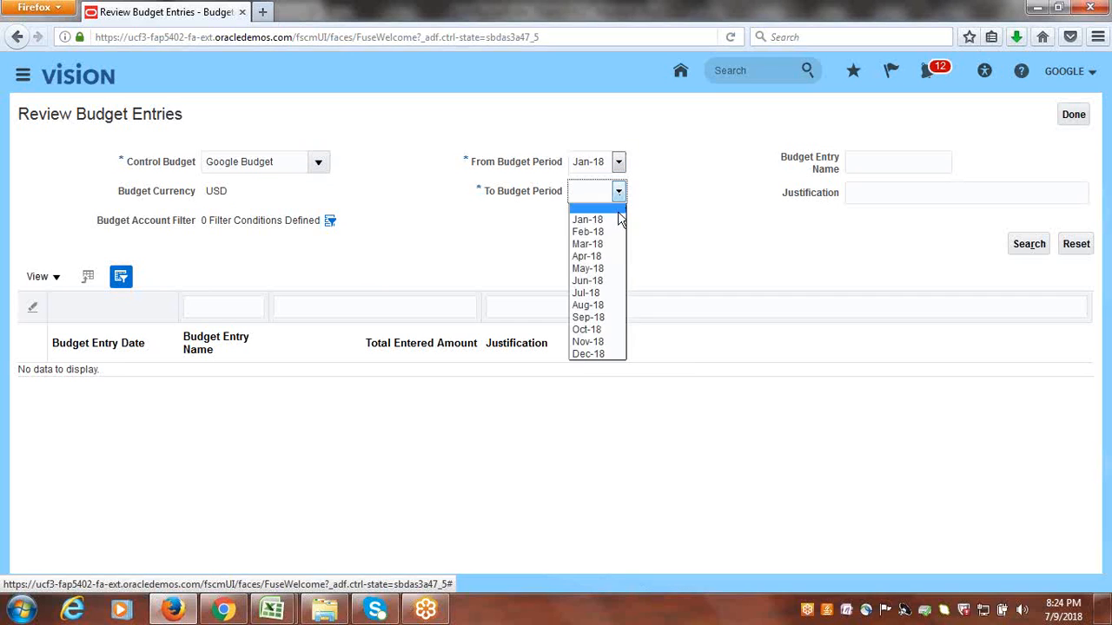
click(596, 358)
click(1027, 251)
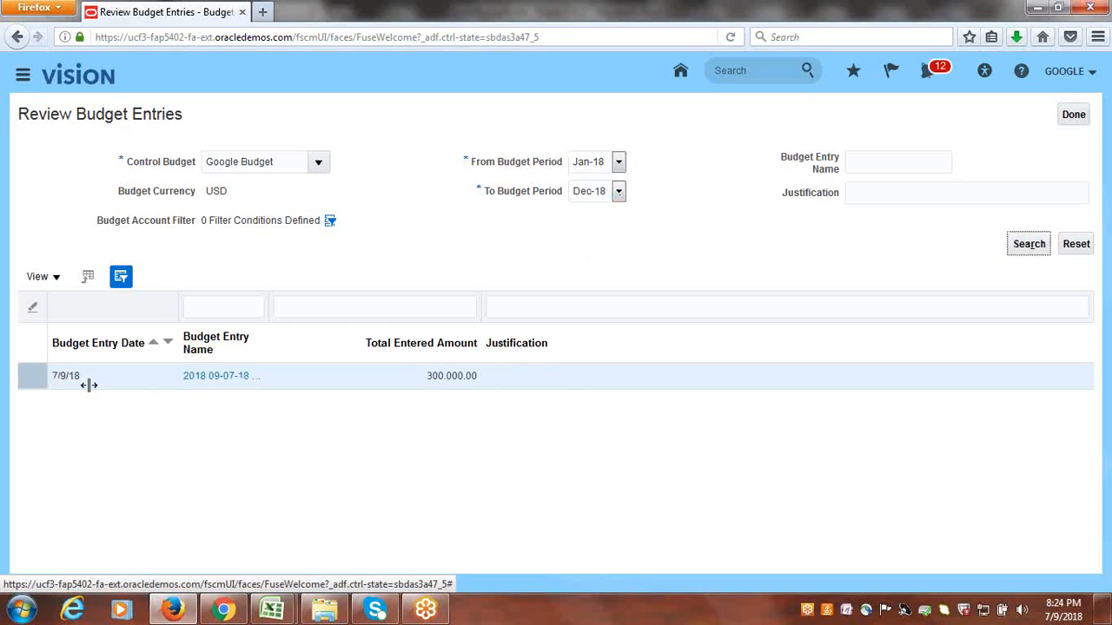
click(225, 388)
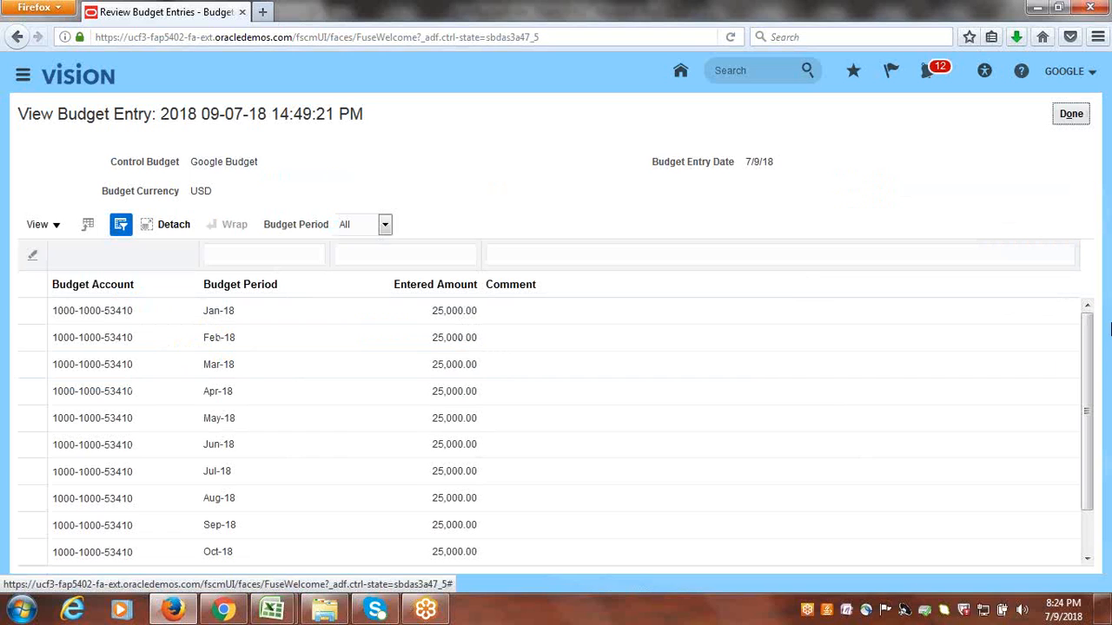
scroll(1092, 356, down, 1)
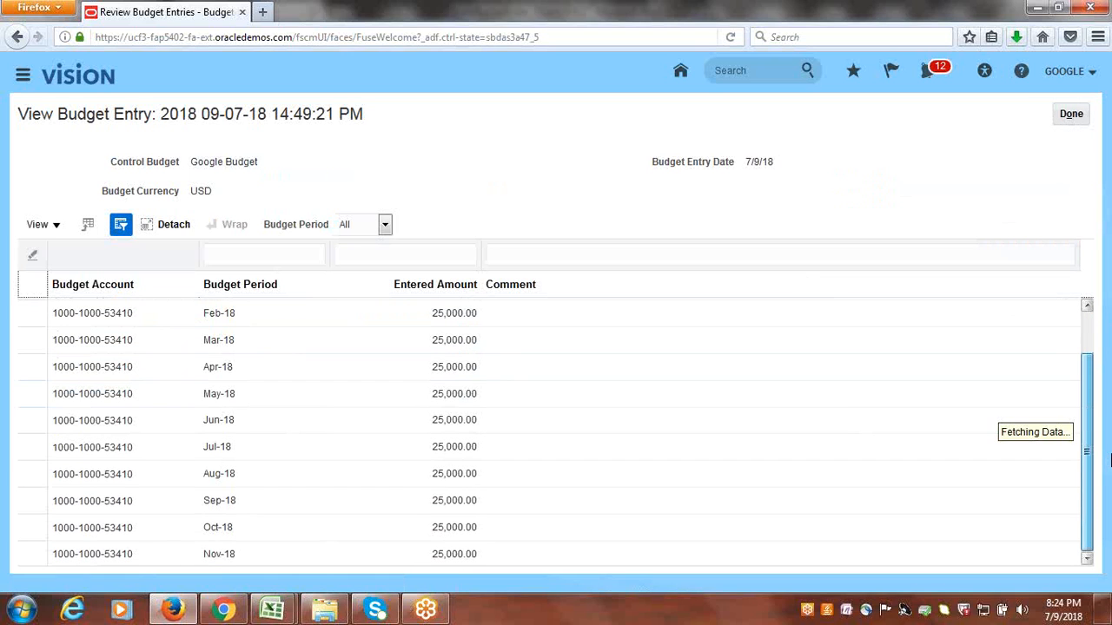
drag(1110, 467, 1099, 360)
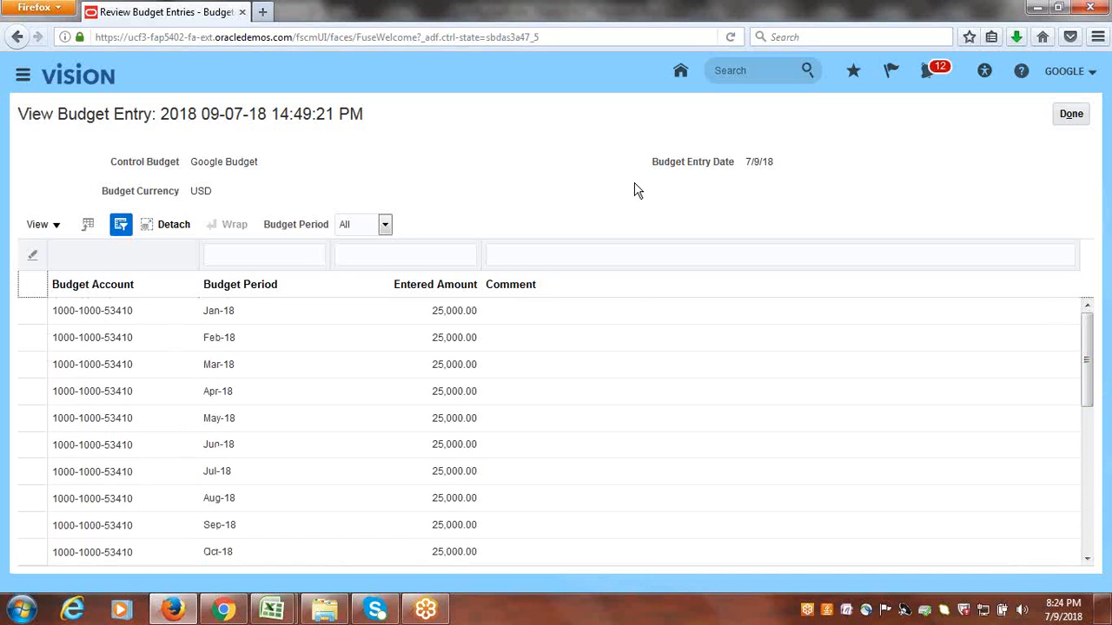
click(1071, 114)
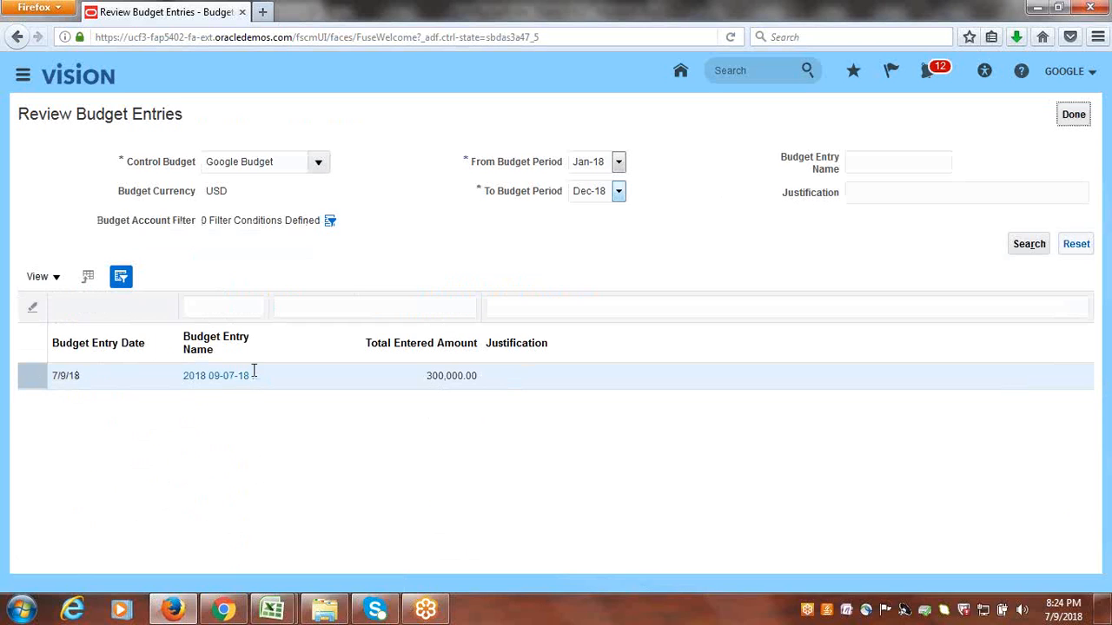
click(1073, 114)
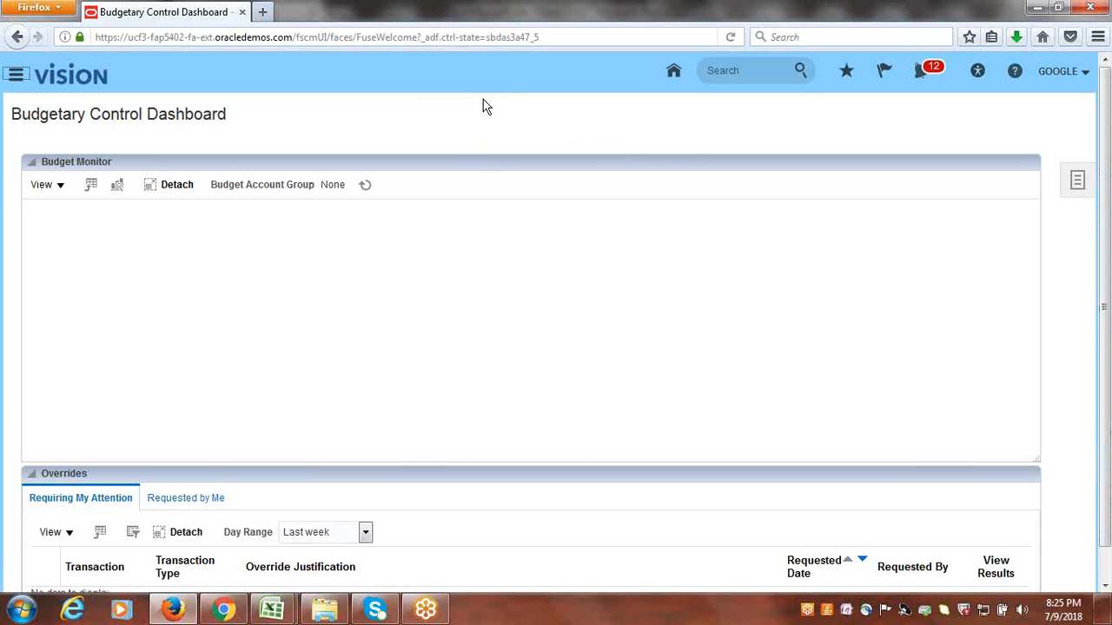
Step: Create a new journal named Internet Expense from the Journals work area
scroll(933, 280, down, 2)
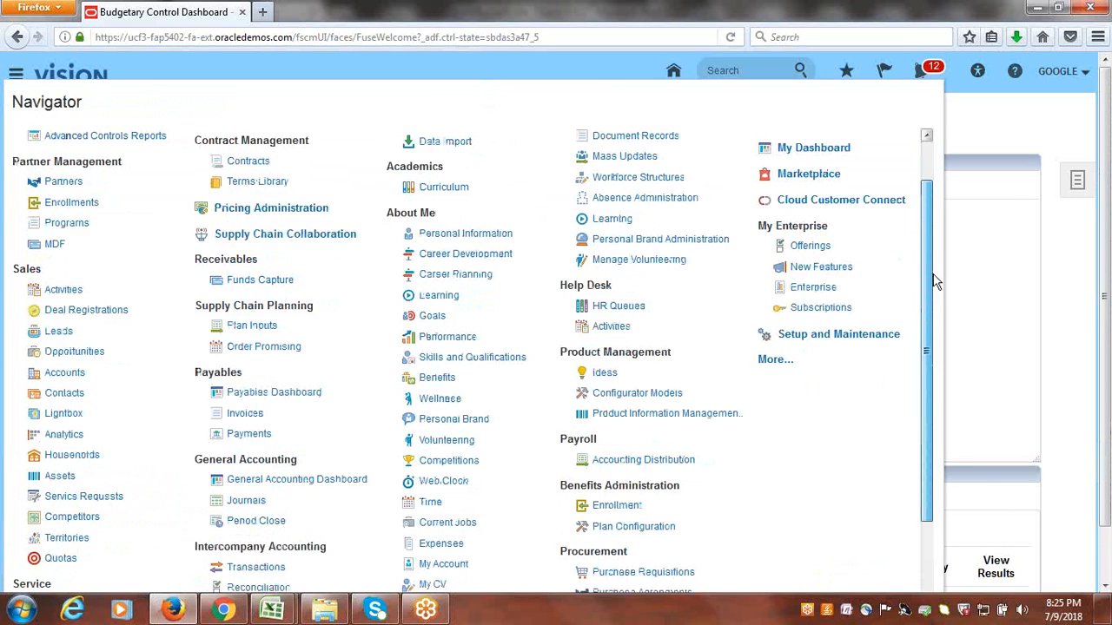
scroll(934, 280, down, 3)
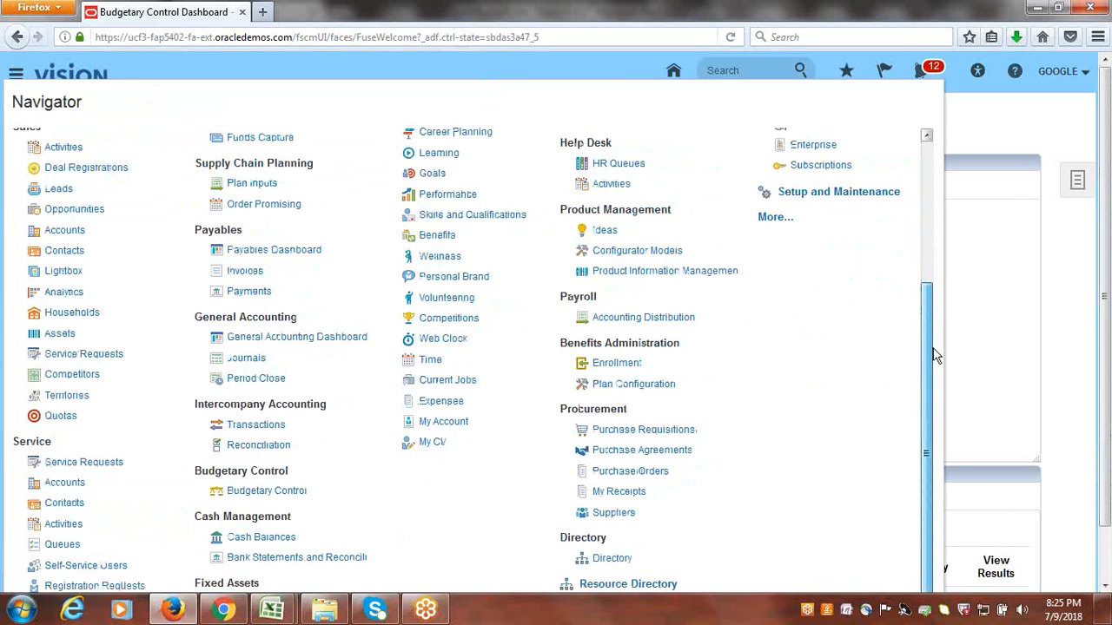
click(241, 361)
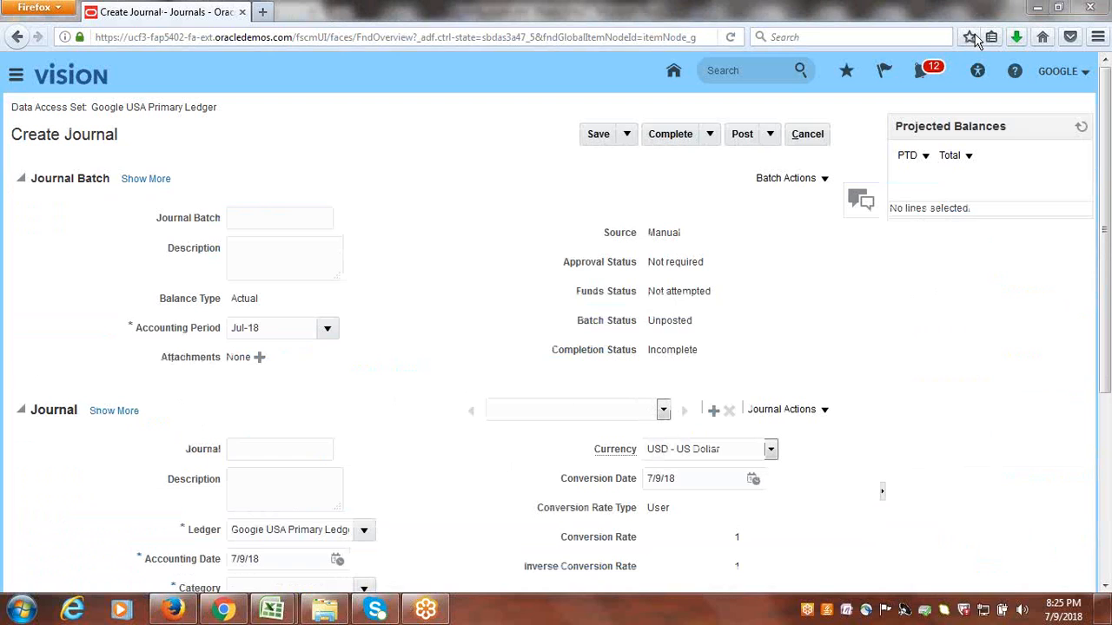
click(254, 445)
text(Internet E)
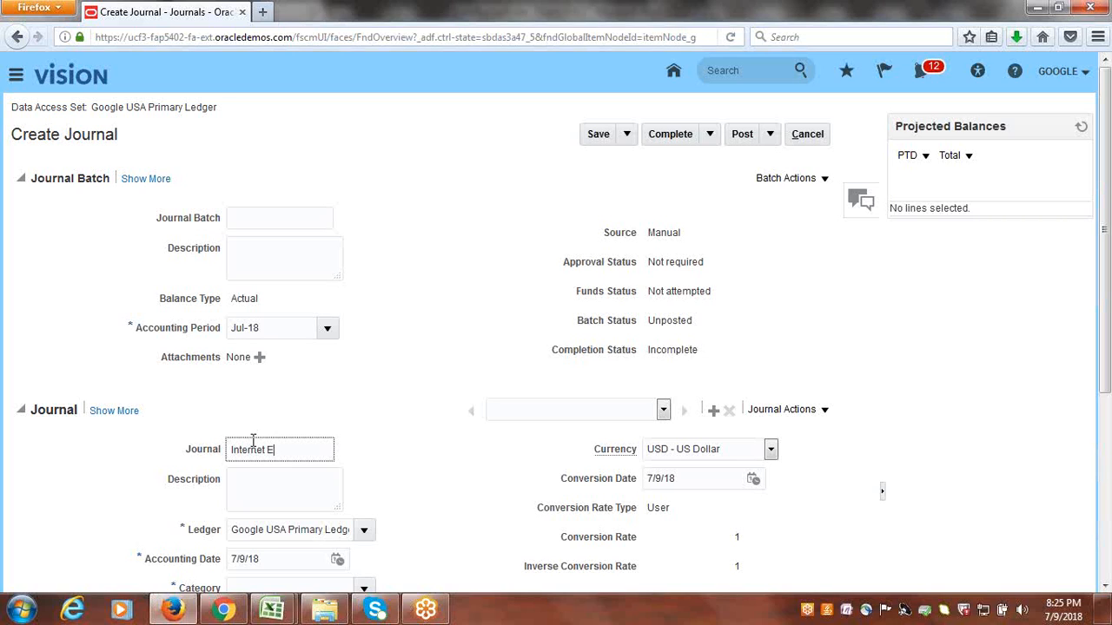
text(xpense)
key(Tab)
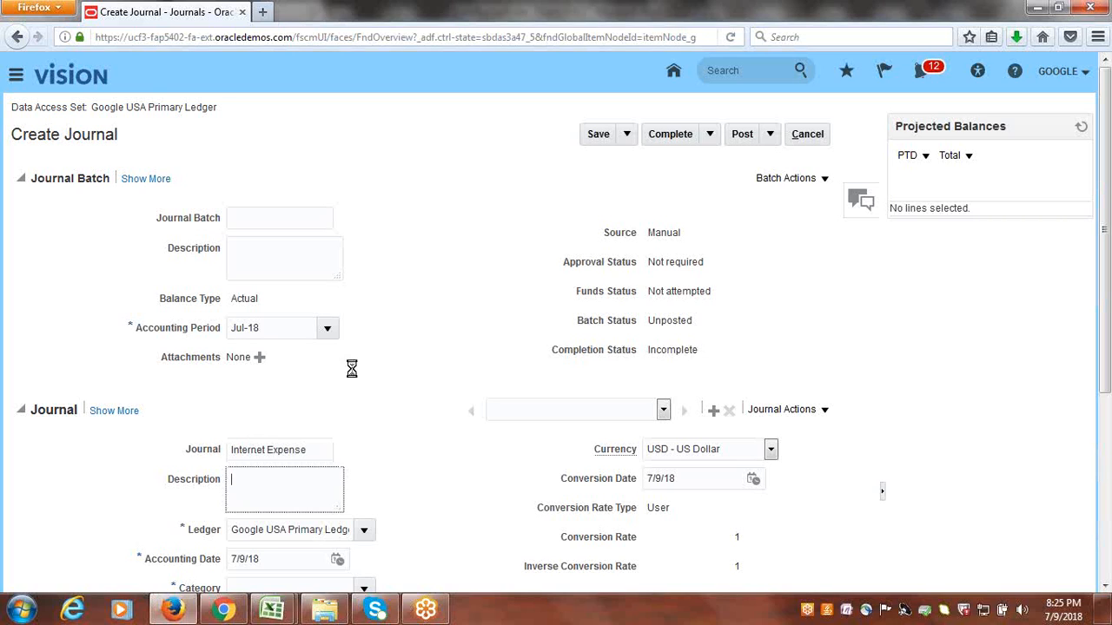
Step: Set the journal category to Accrual and open line 1's account selection
scroll(412, 295, down, 3)
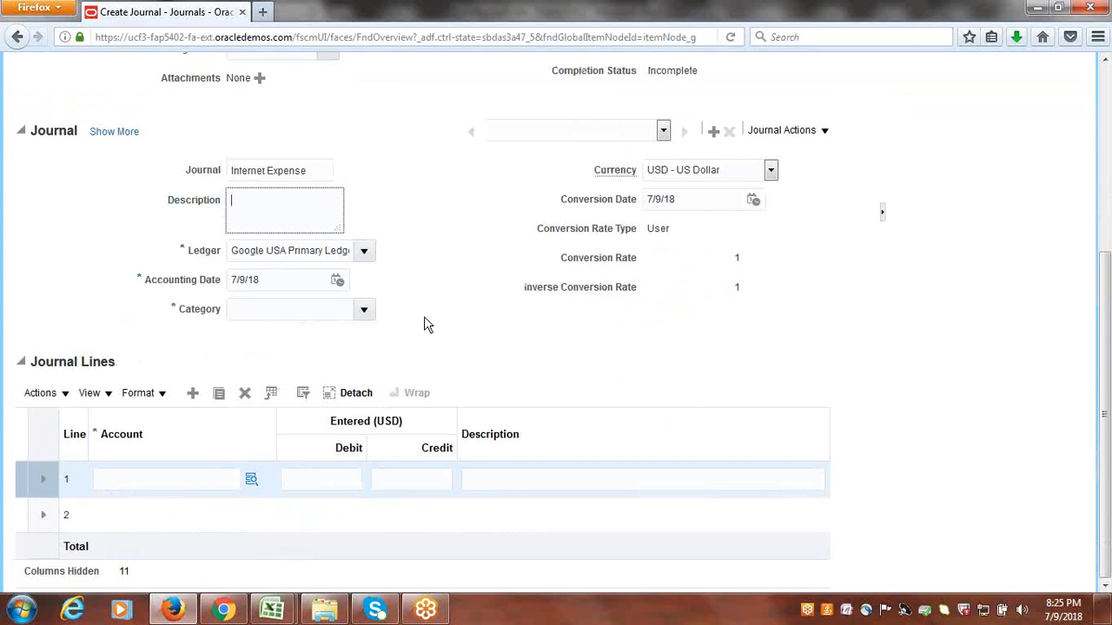
click(364, 310)
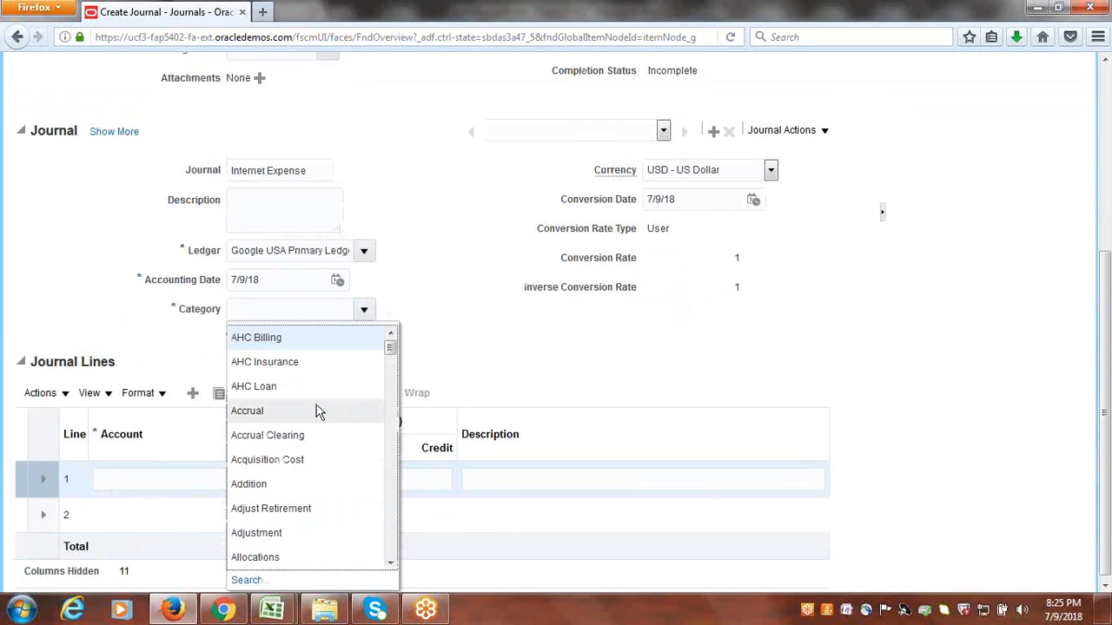
click(317, 410)
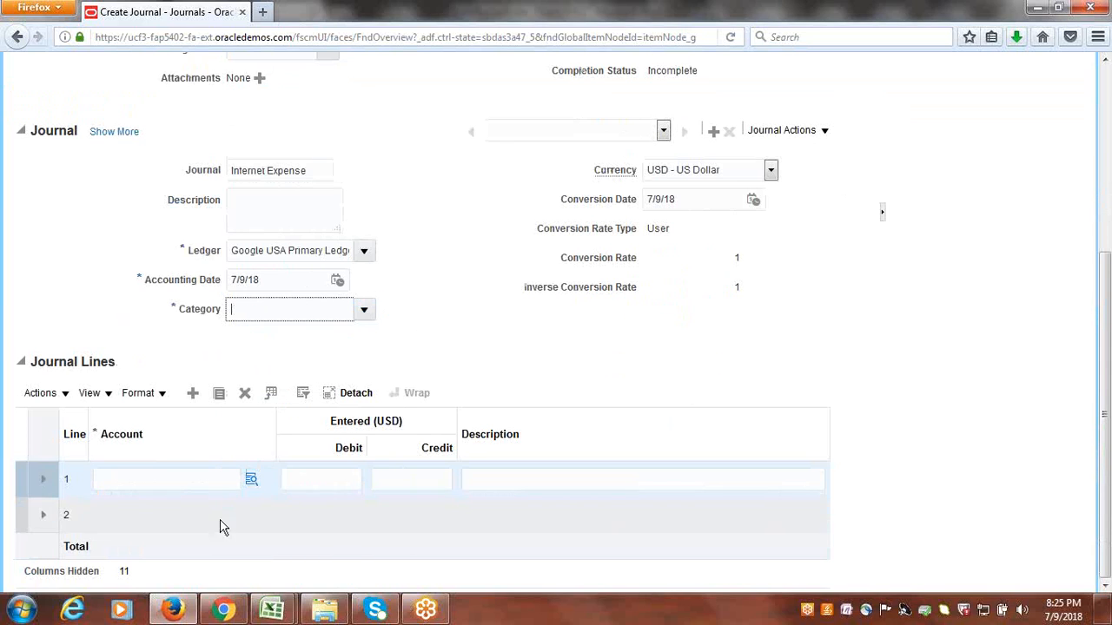
click(250, 479)
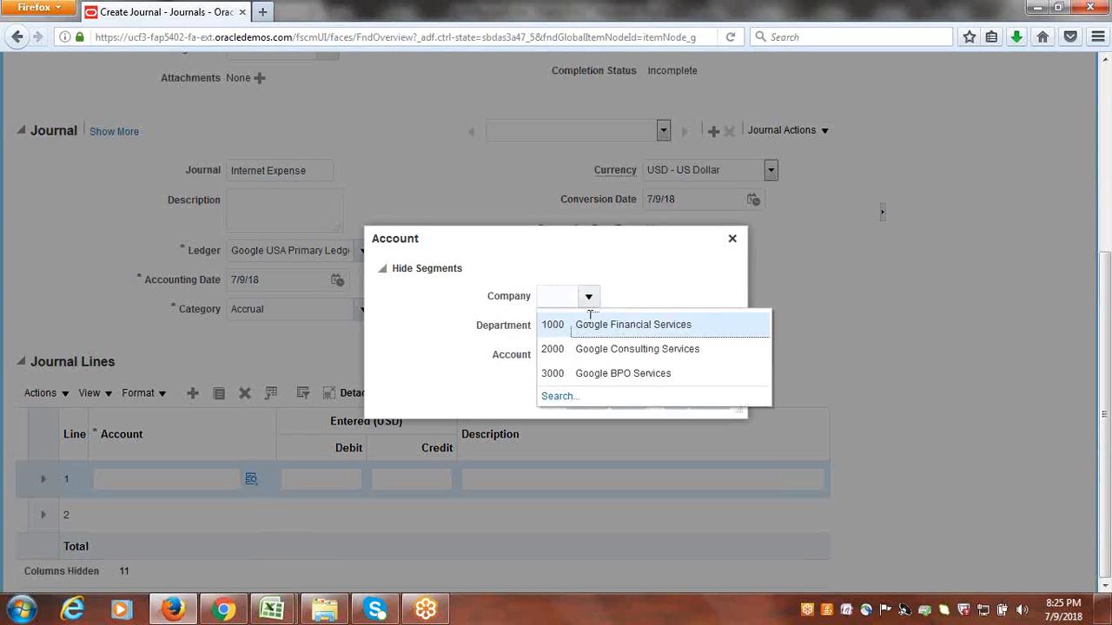
click(589, 318)
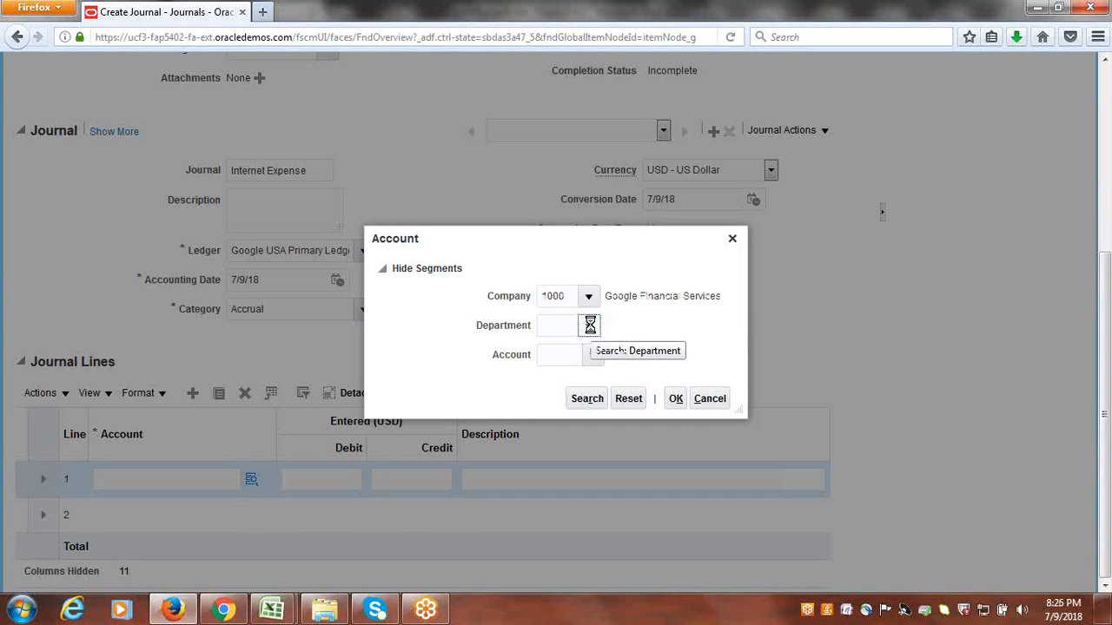
click(589, 325)
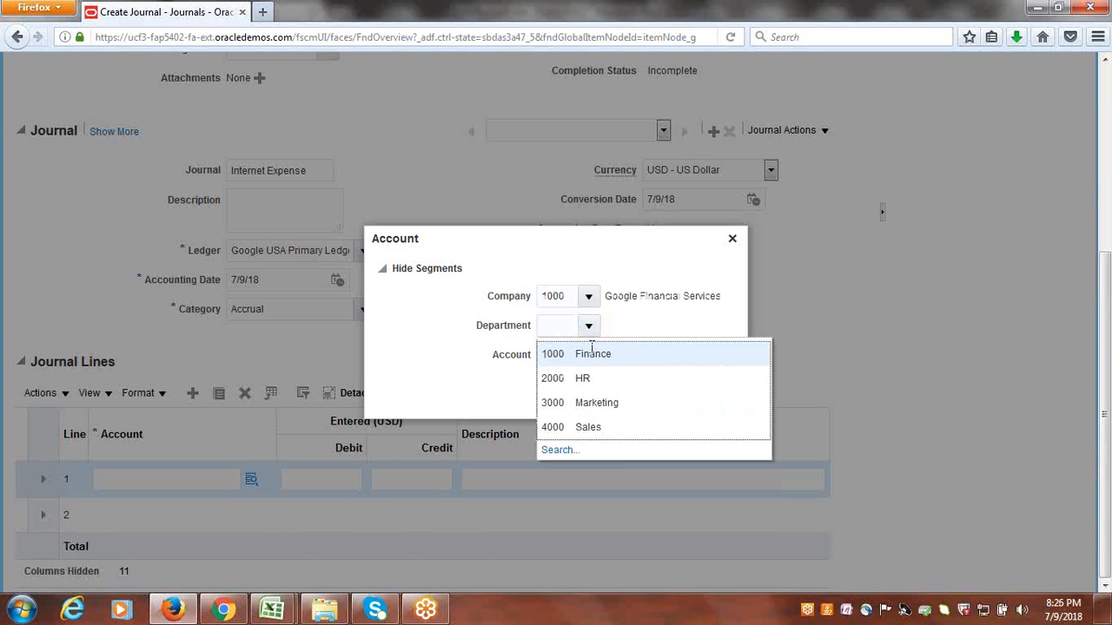
click(594, 354)
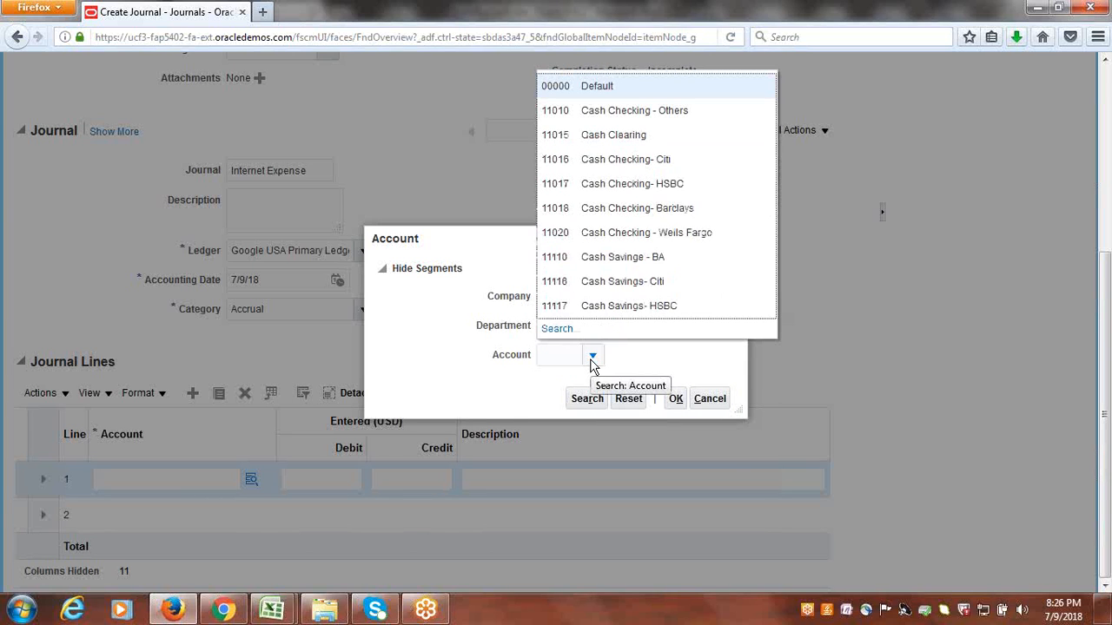
click(560, 330)
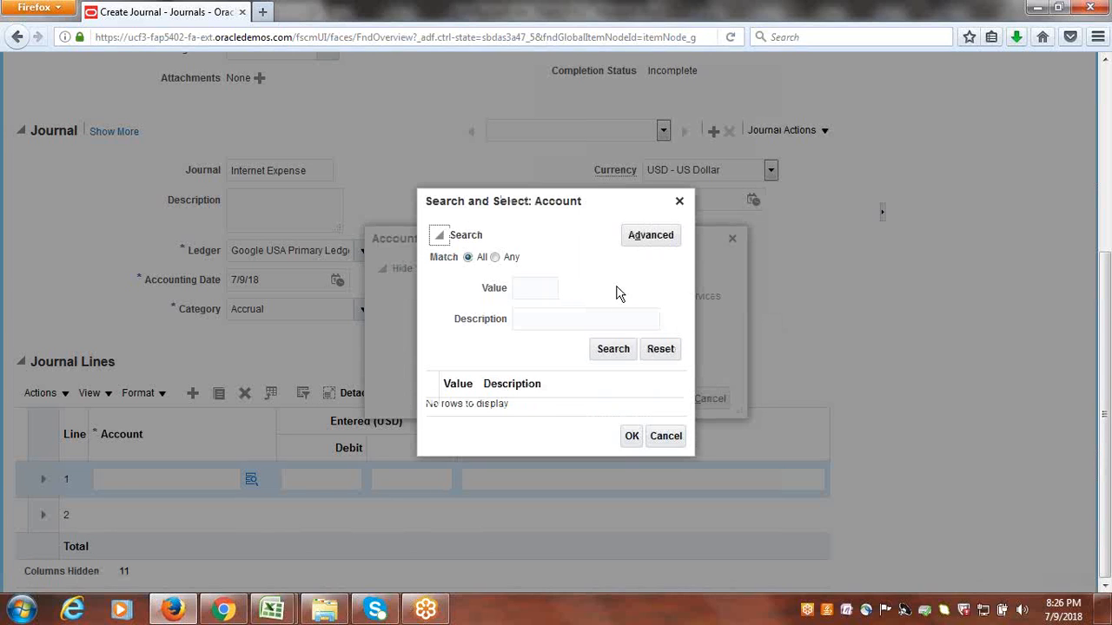
click(600, 322)
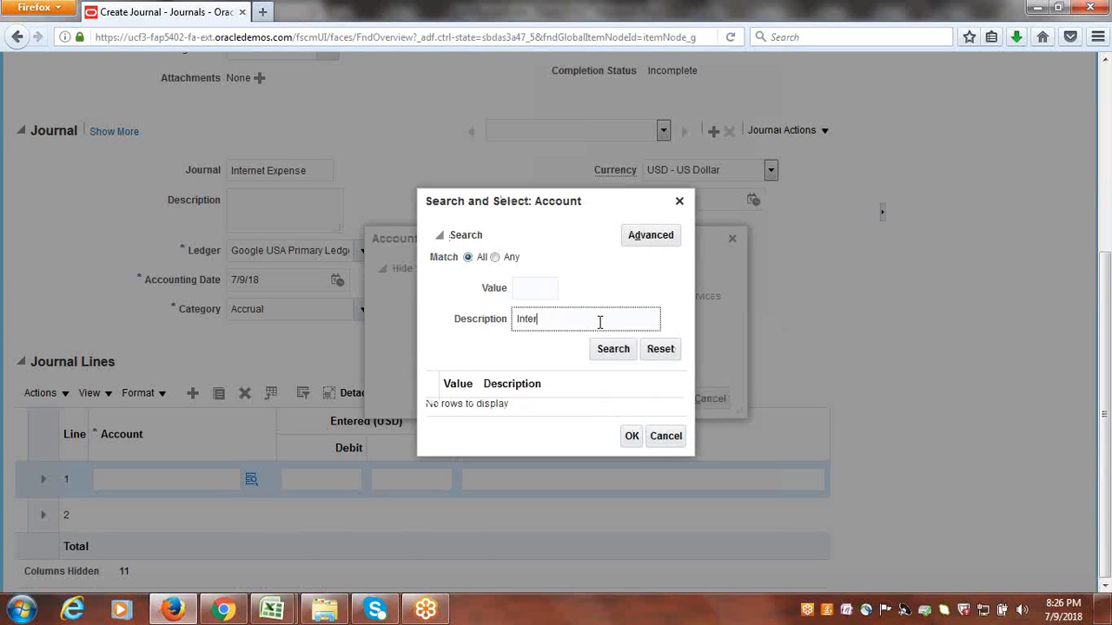
click(613, 352)
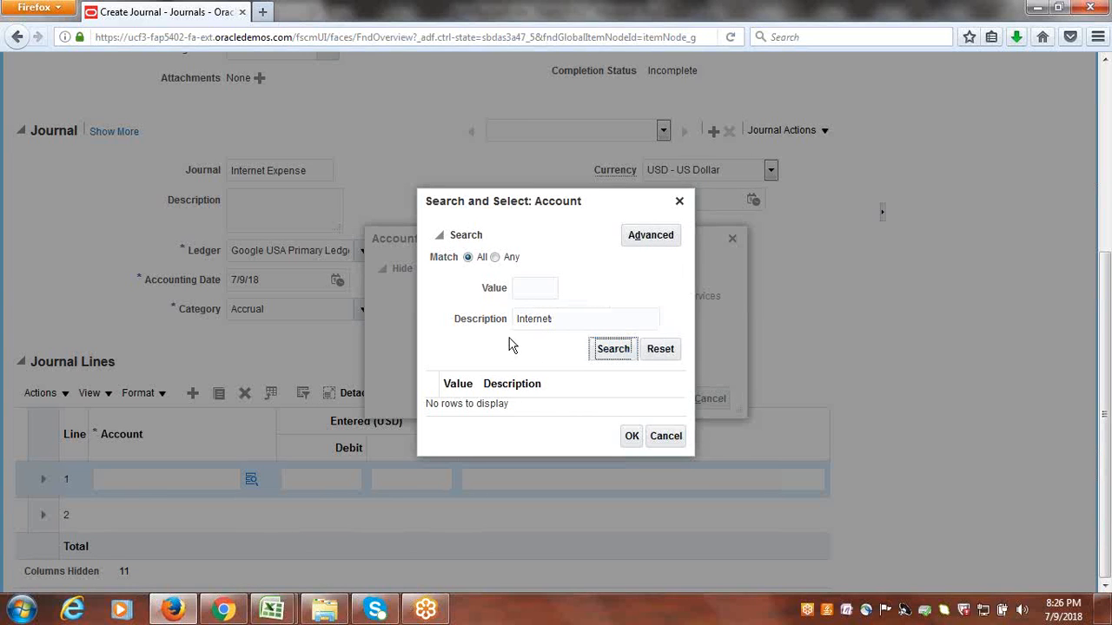
click(629, 443)
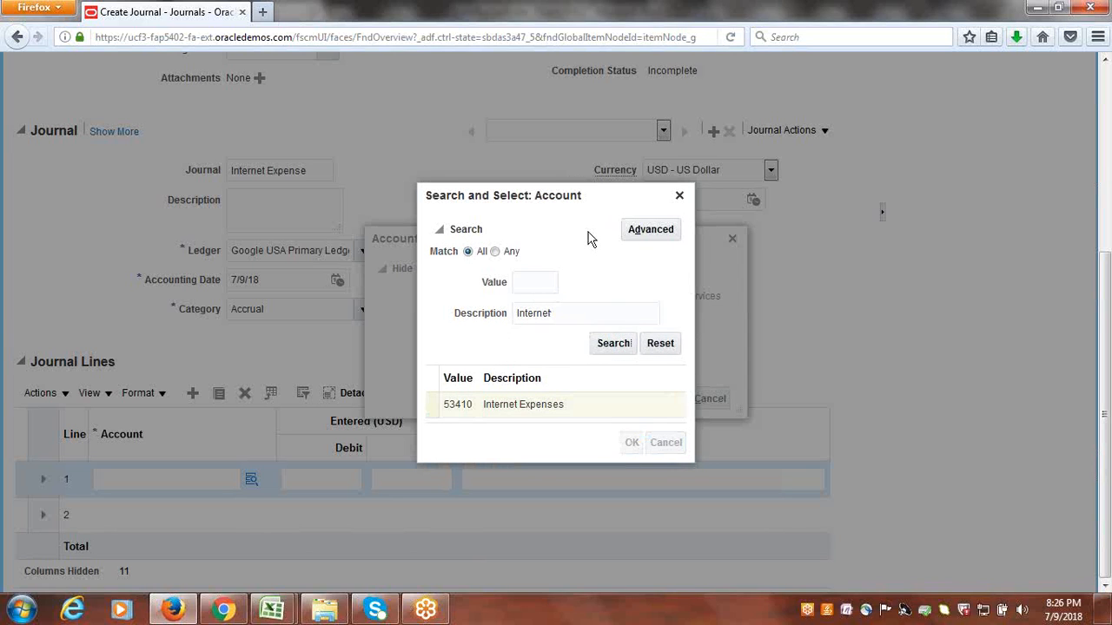
click(675, 401)
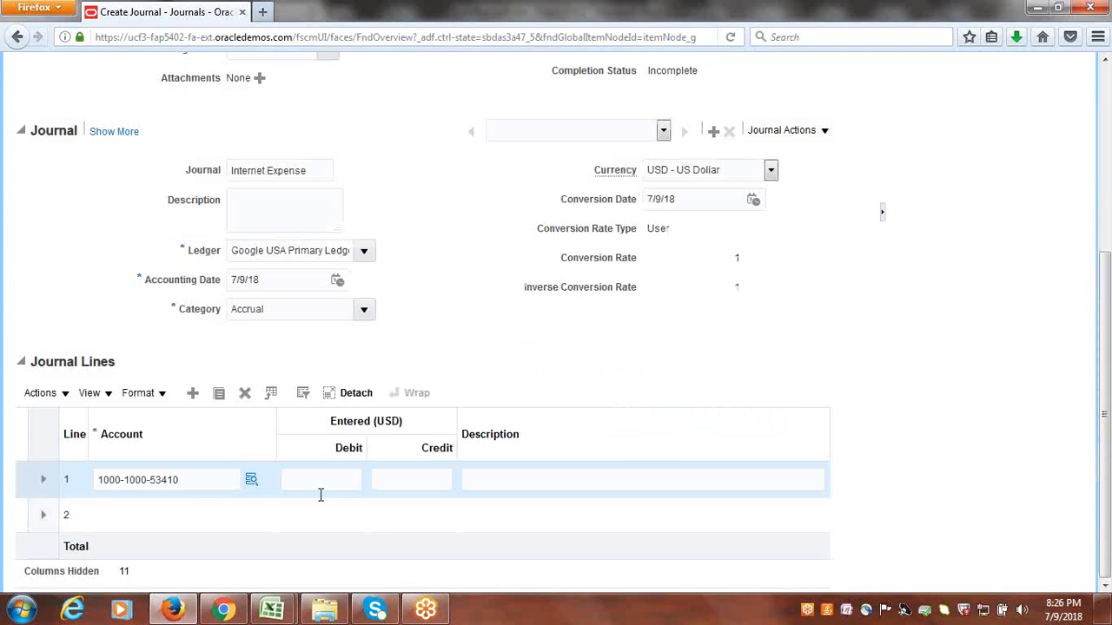
click(336, 473)
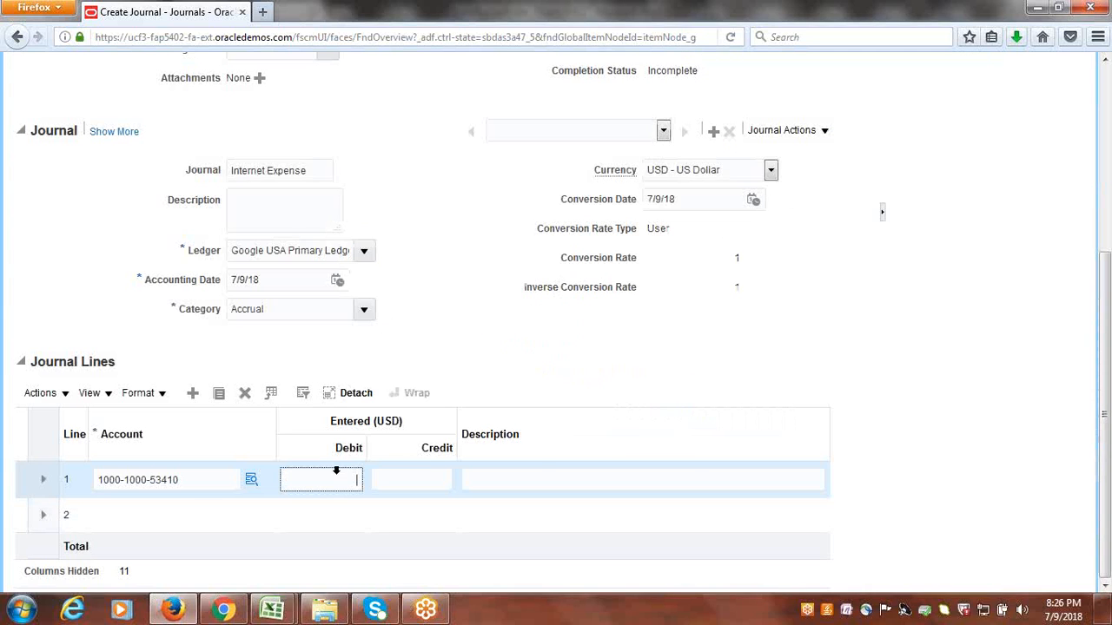
click(594, 344)
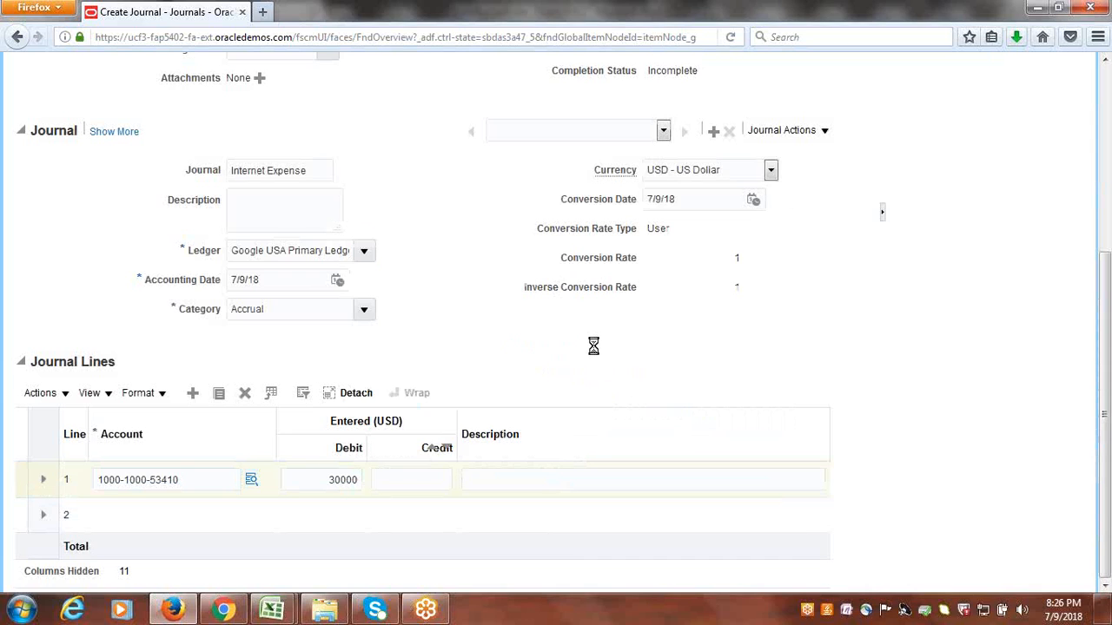
Step: In line 2's account lookup, choose Company 1000 and Department 1000 Finance
click(170, 510)
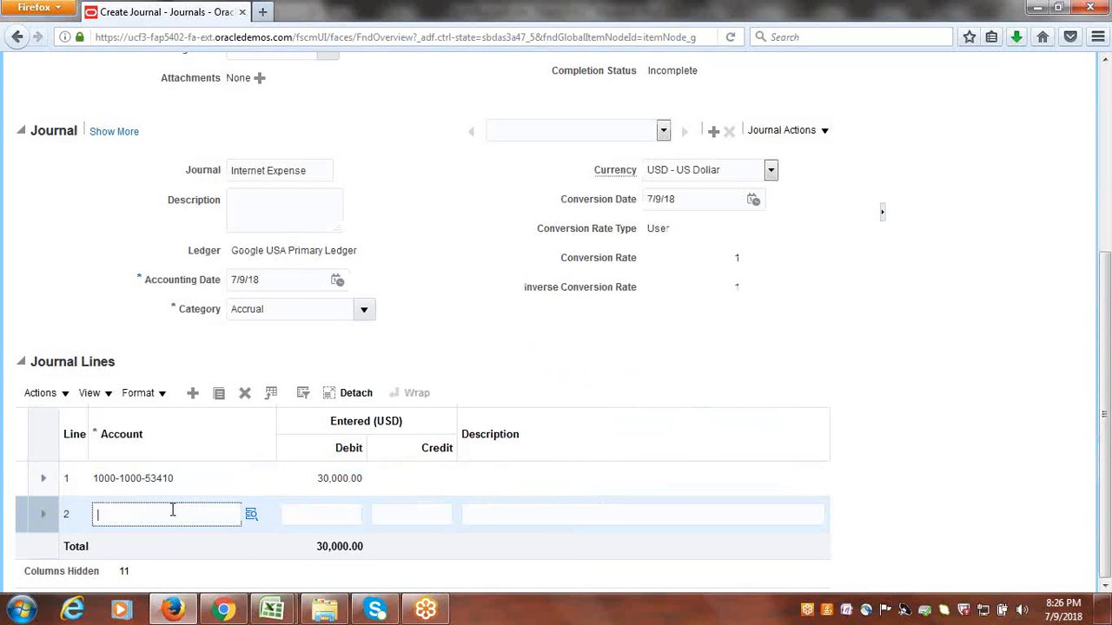
click(250, 518)
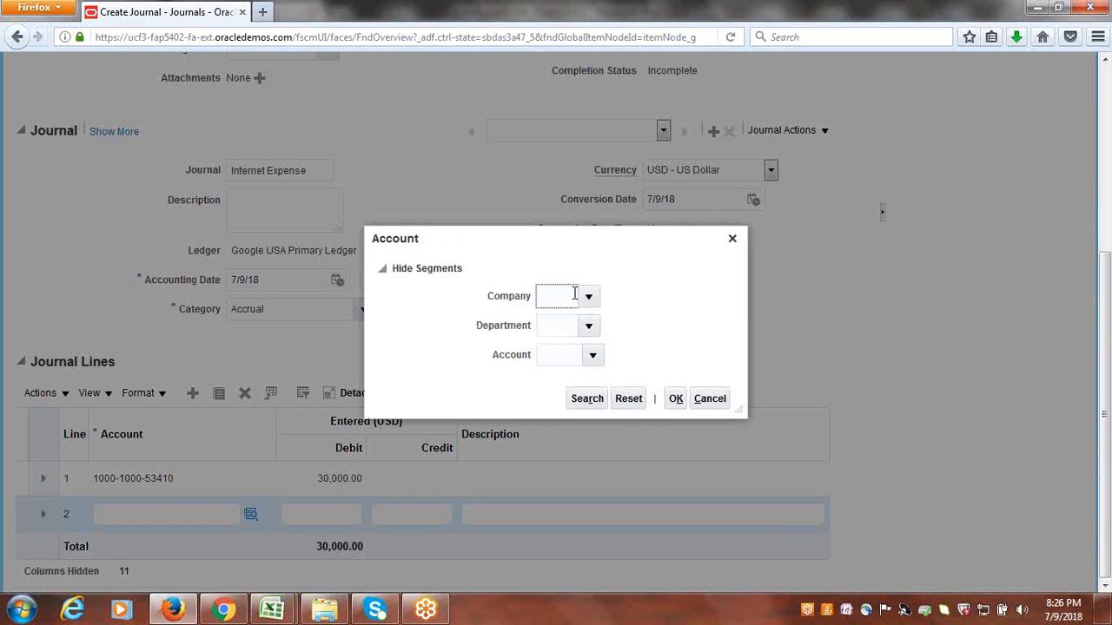
click(590, 297)
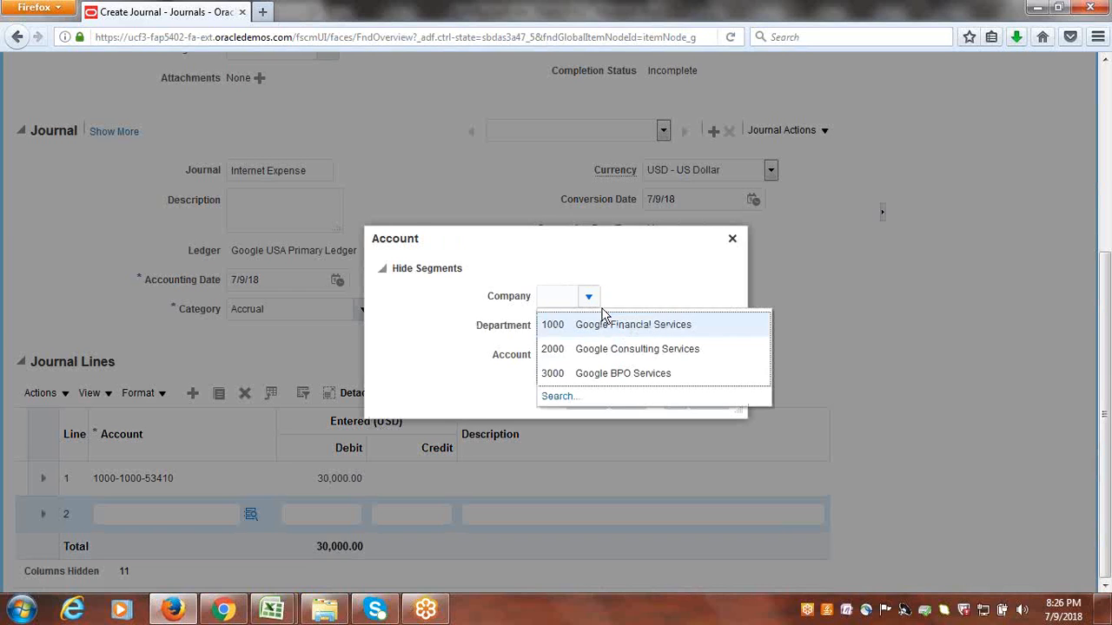
click(617, 324)
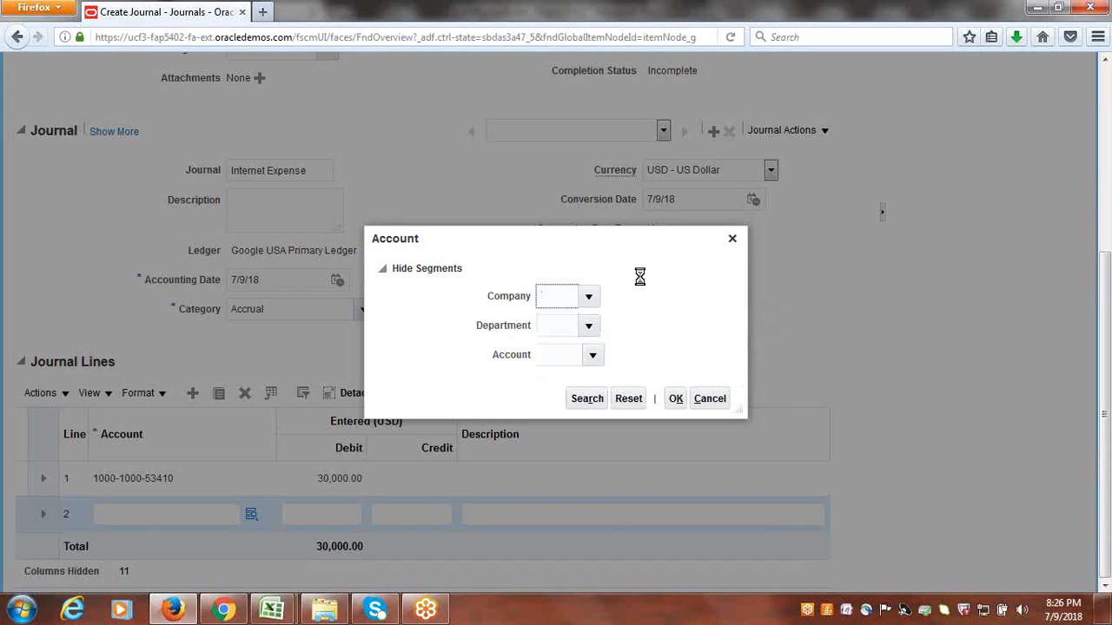
click(590, 326)
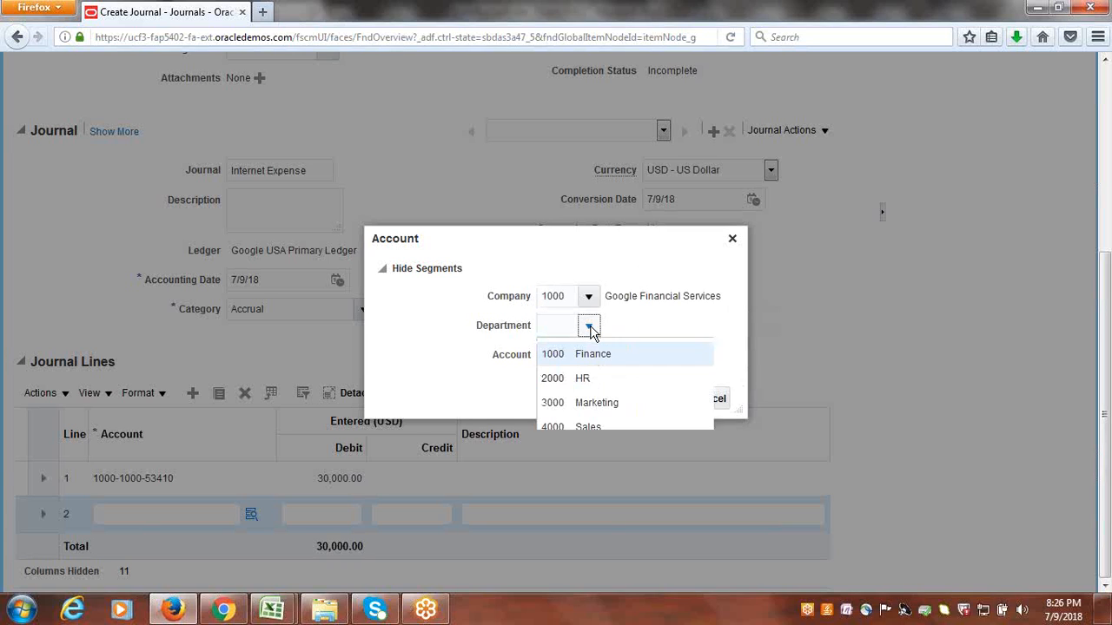
click(590, 352)
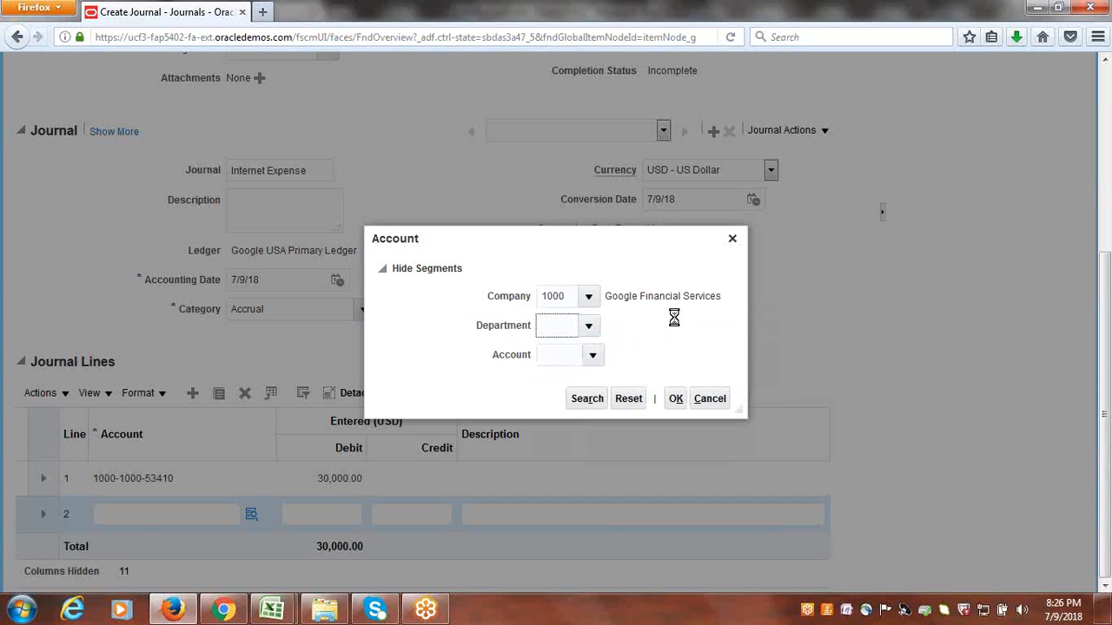
click(591, 356)
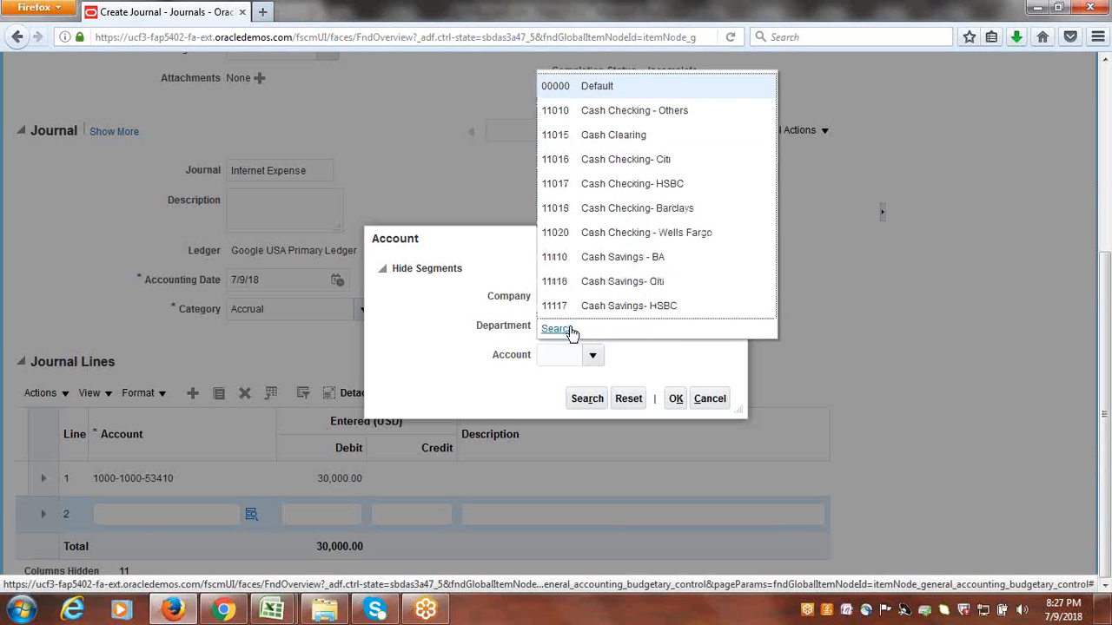
click(570, 327)
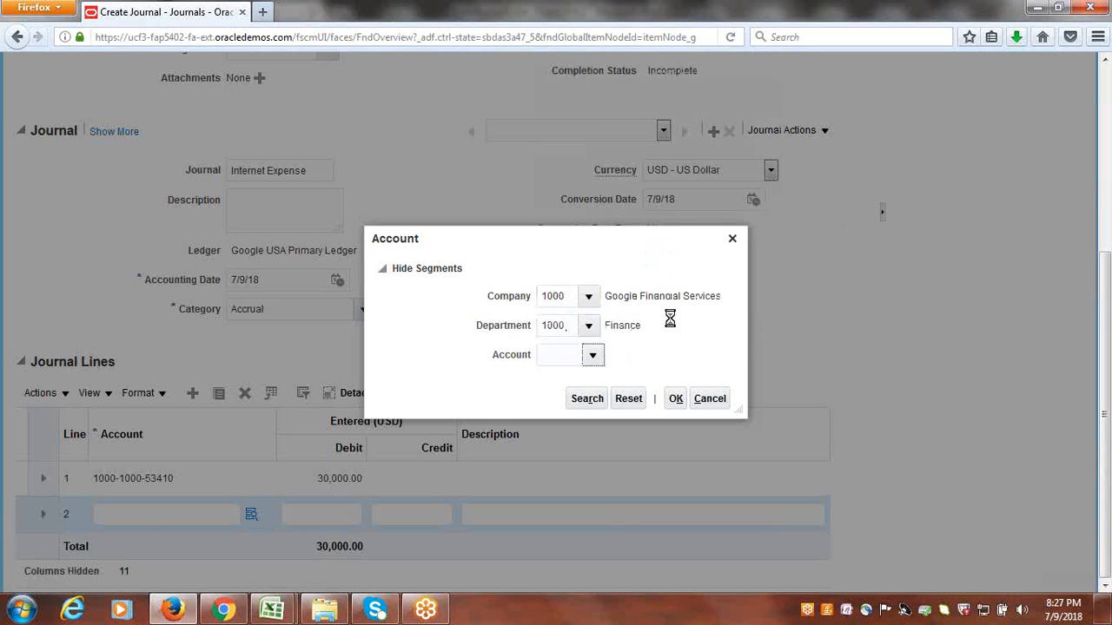
click(604, 320)
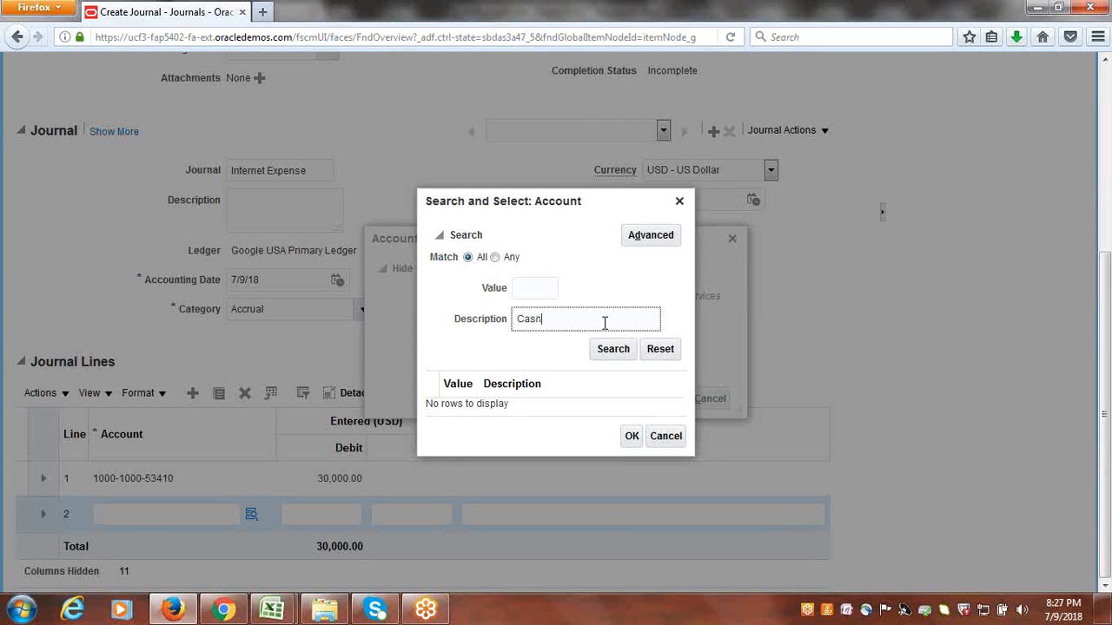
click(610, 351)
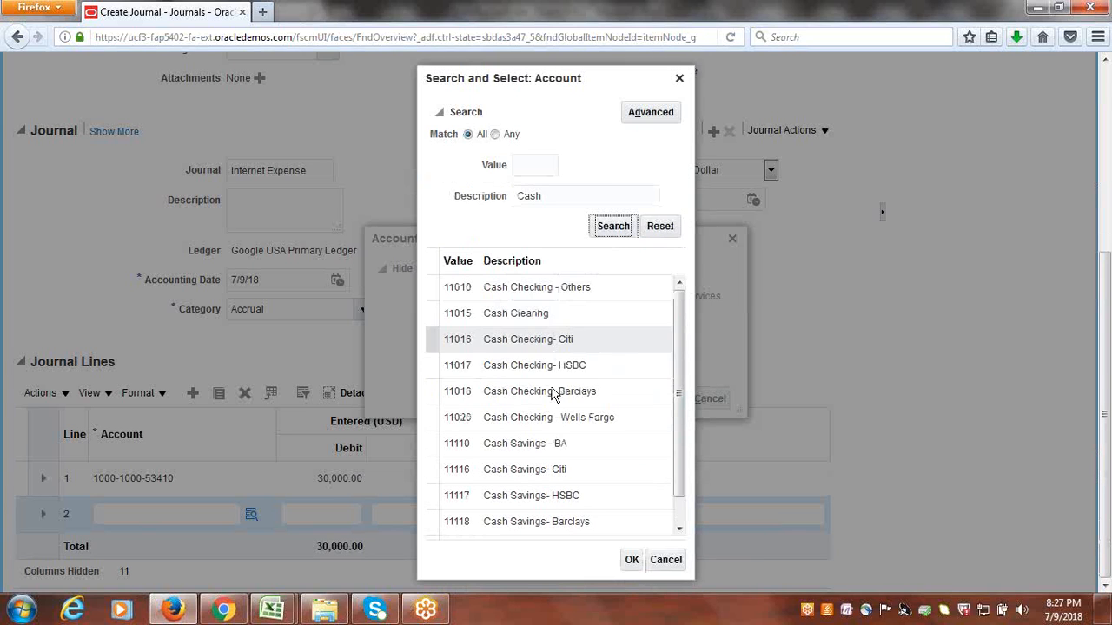
click(496, 314)
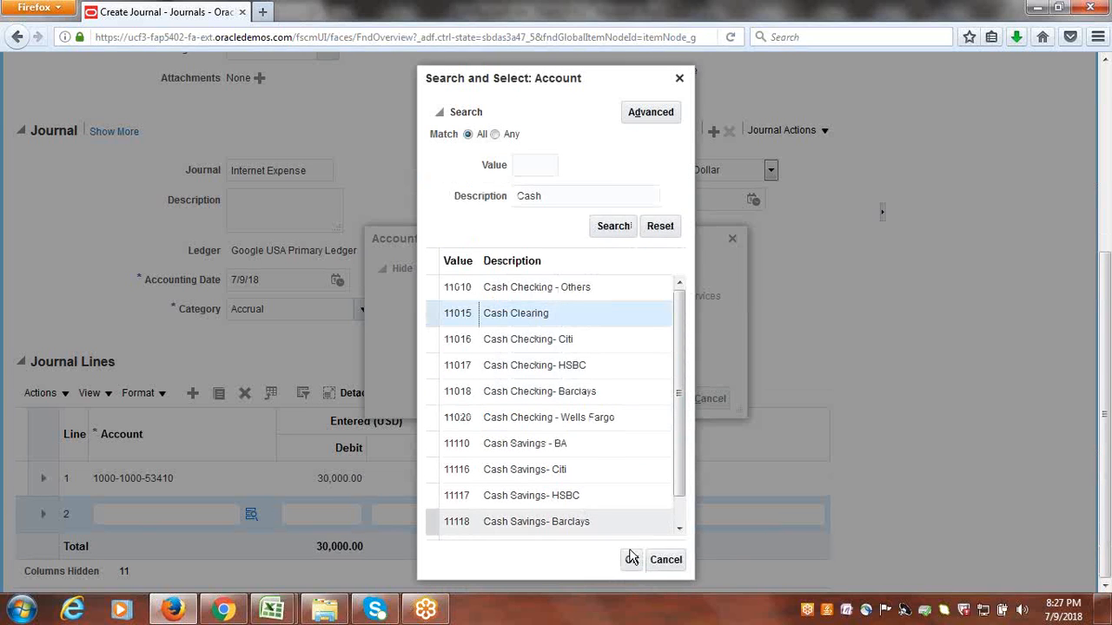
click(631, 559)
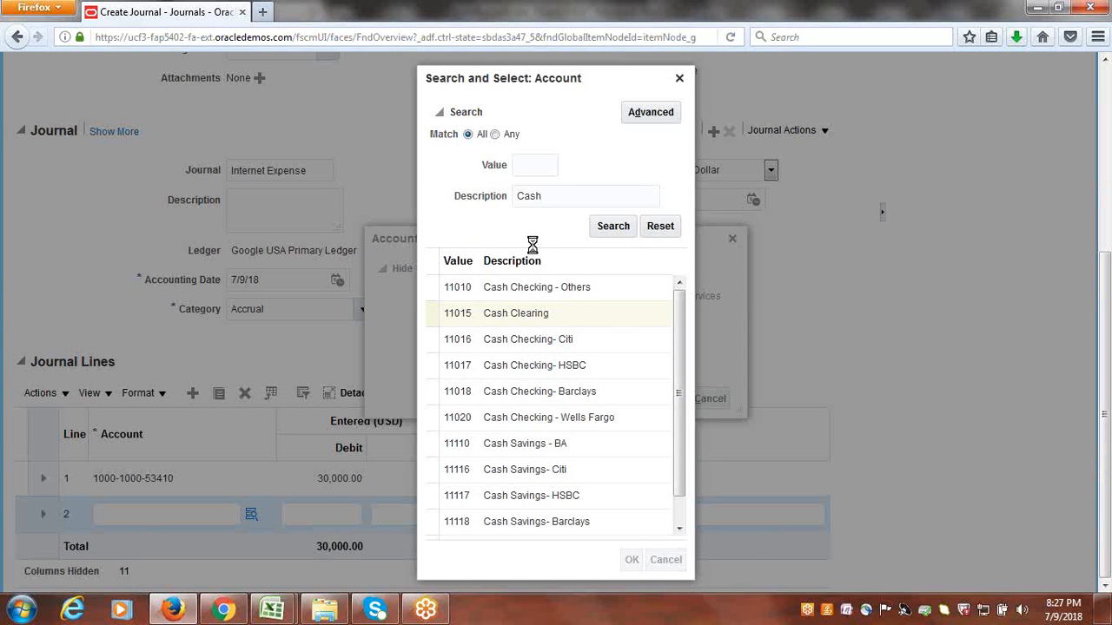
click(678, 403)
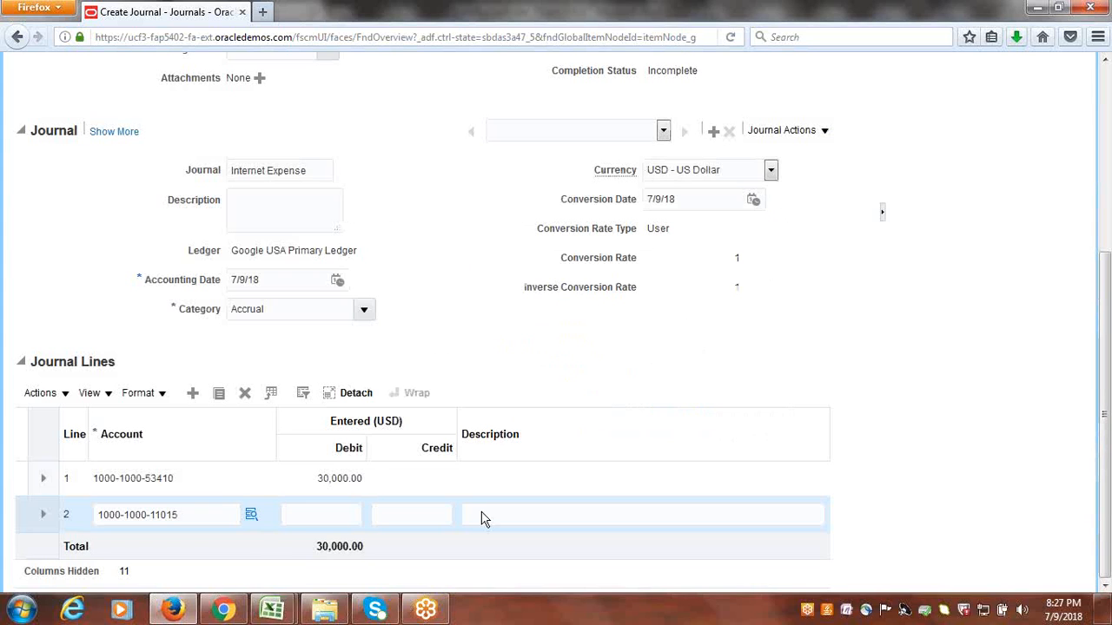
Step: Enter a 30000 credit on journal line 2
click(432, 510)
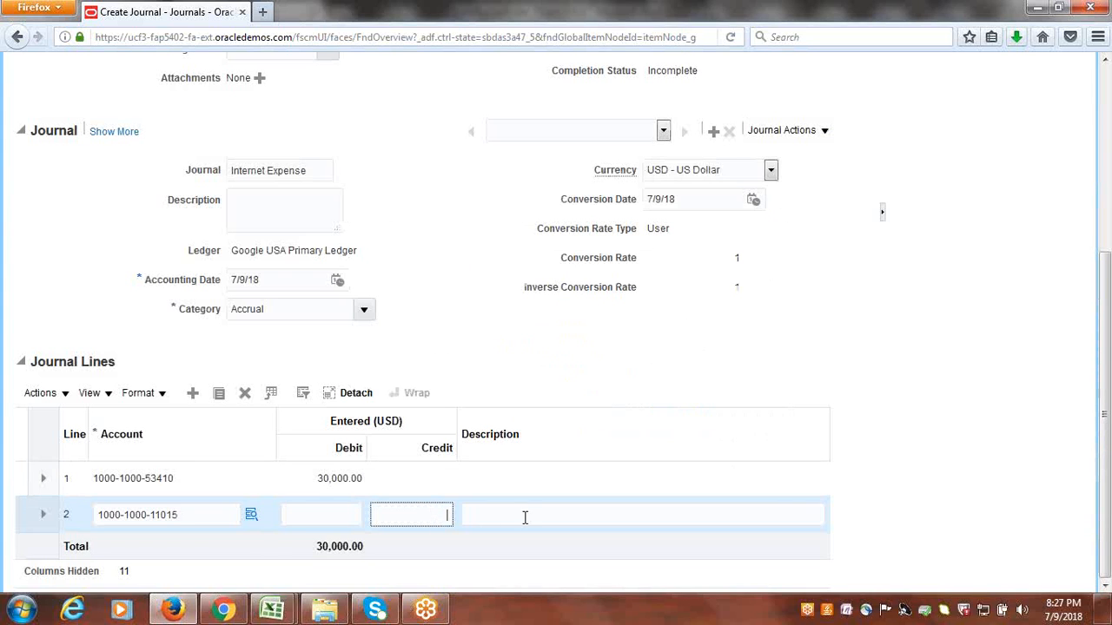
text(30000)
key(Tab)
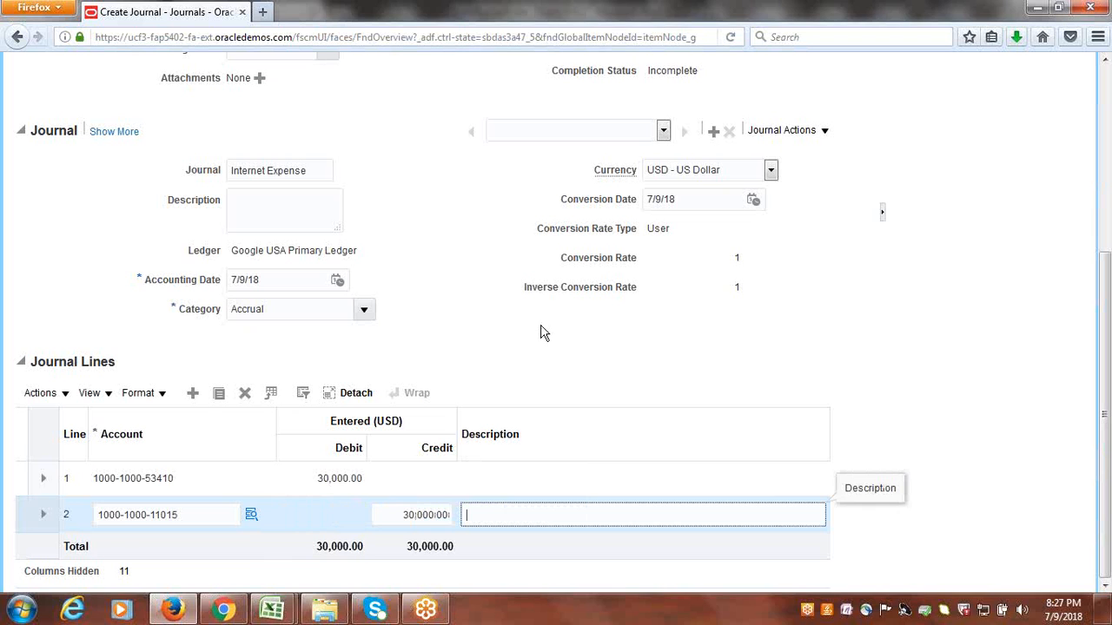
Step: Save the Internet Expense journal and mark it Complete
drag(1103, 364, 1103, 176)
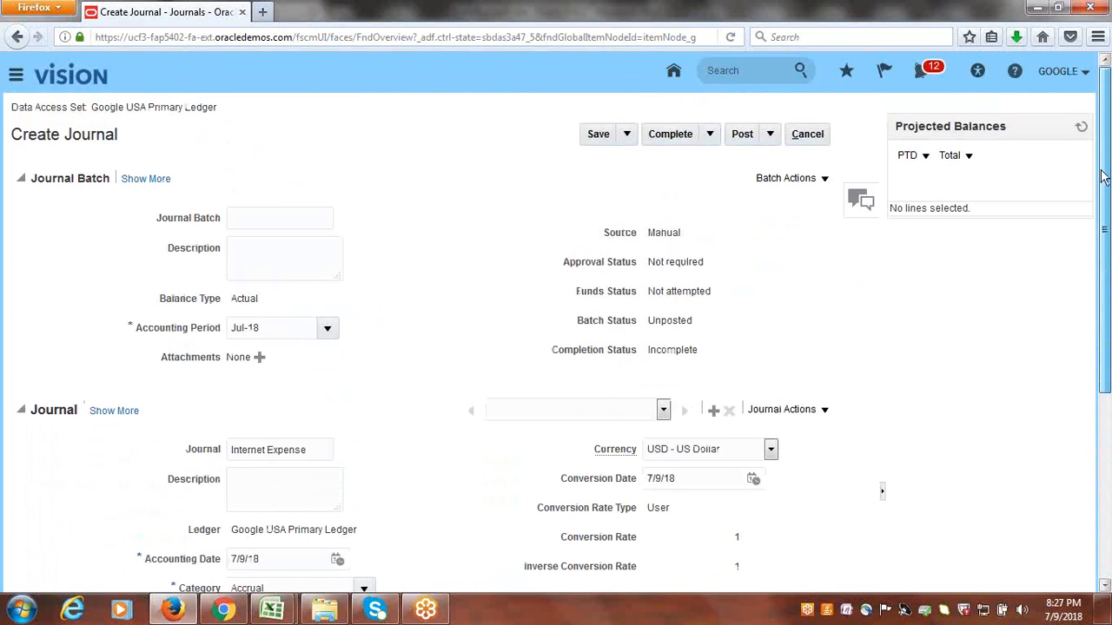
click(590, 133)
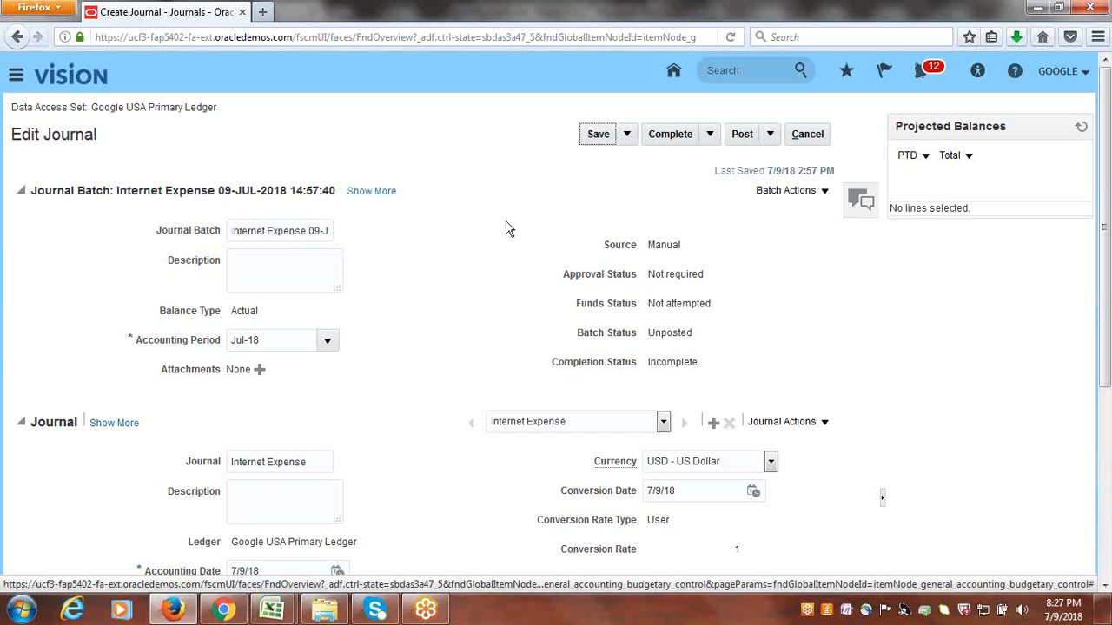
click(599, 137)
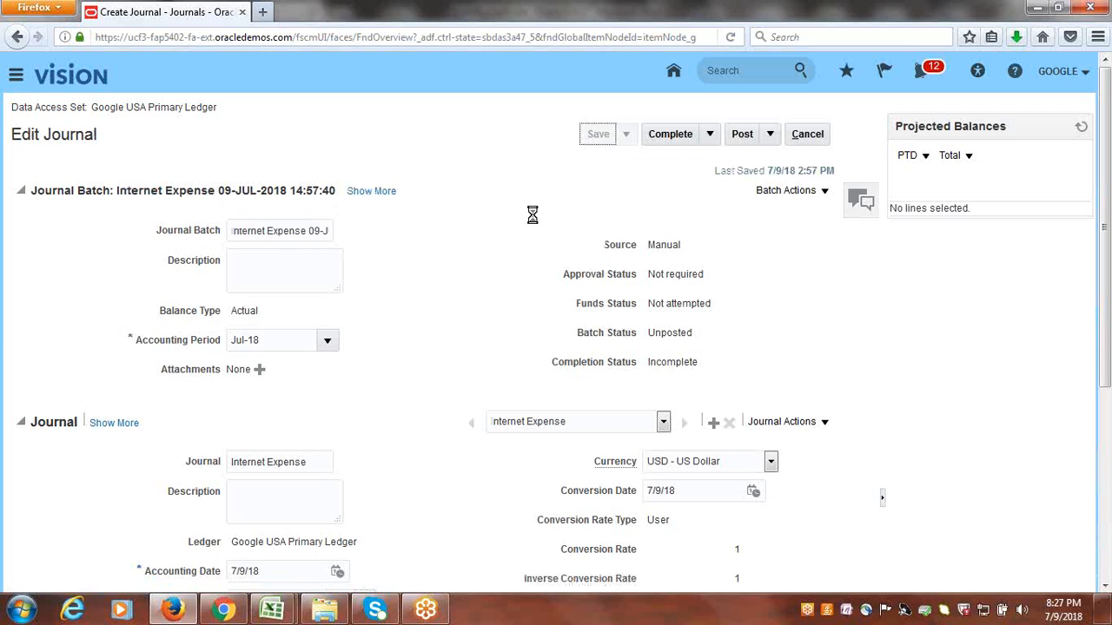
click(674, 139)
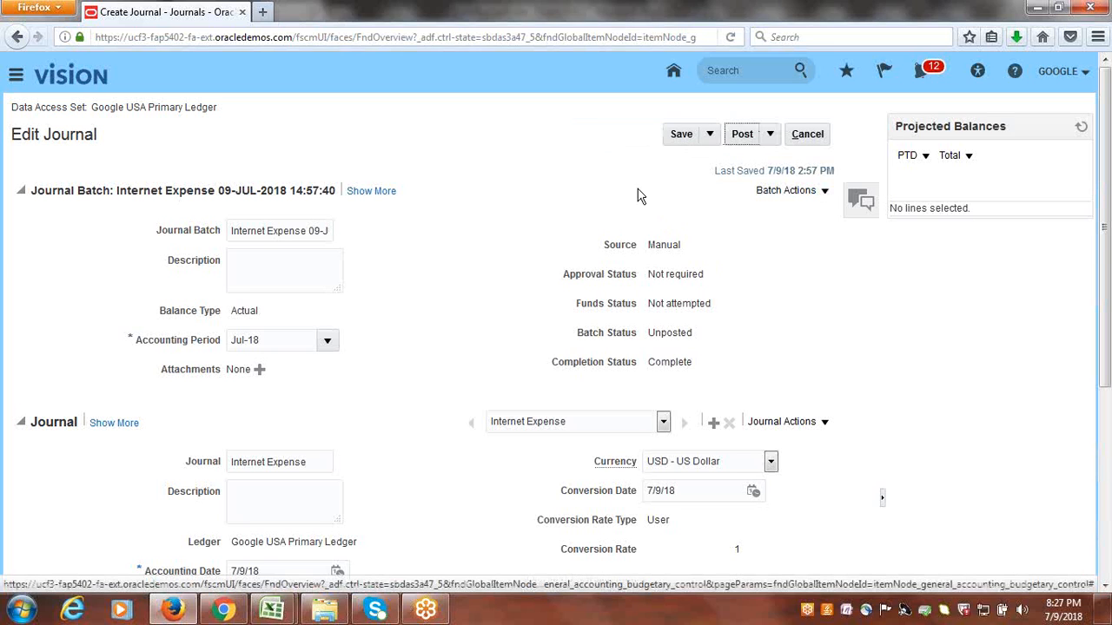
Step: Post the Internet Expense journal, acknowledge the confirmation, and refresh Projected Balances
click(743, 135)
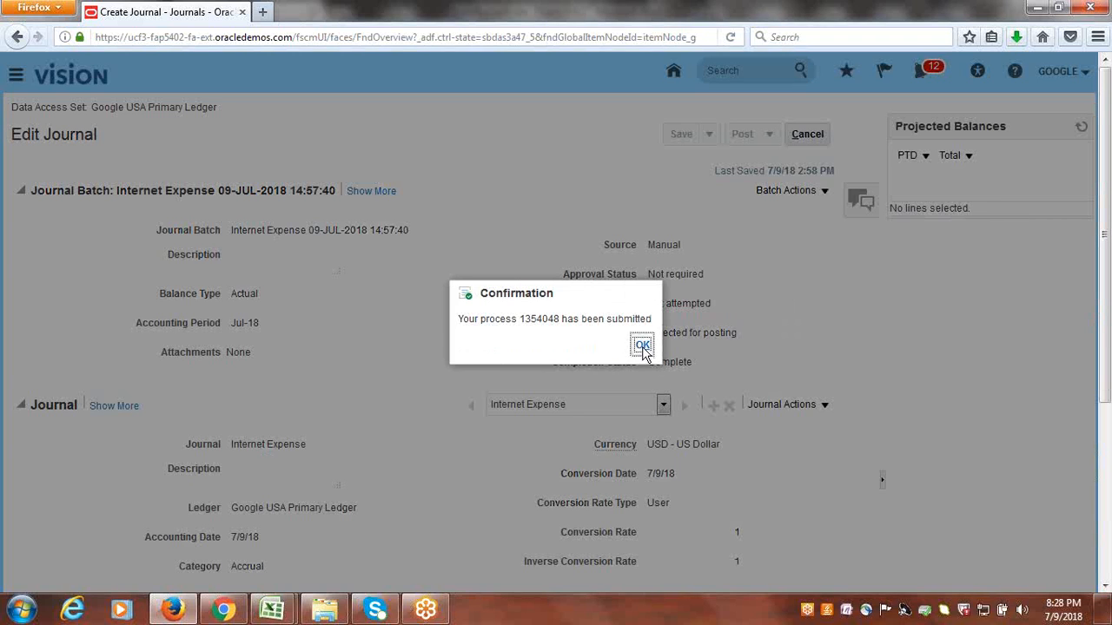
click(641, 346)
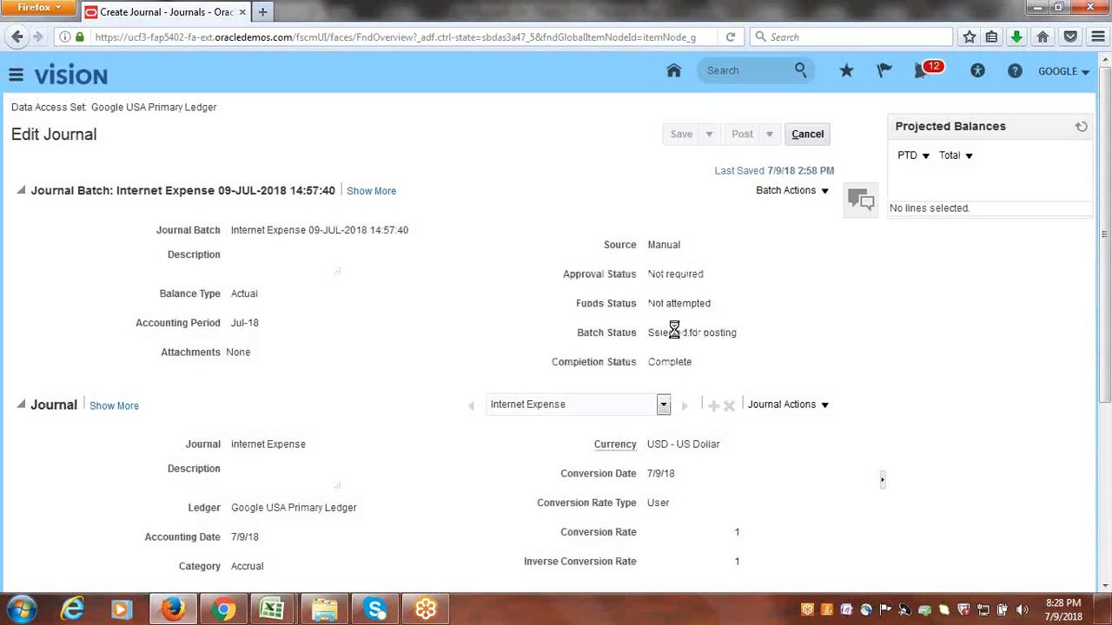
click(1080, 127)
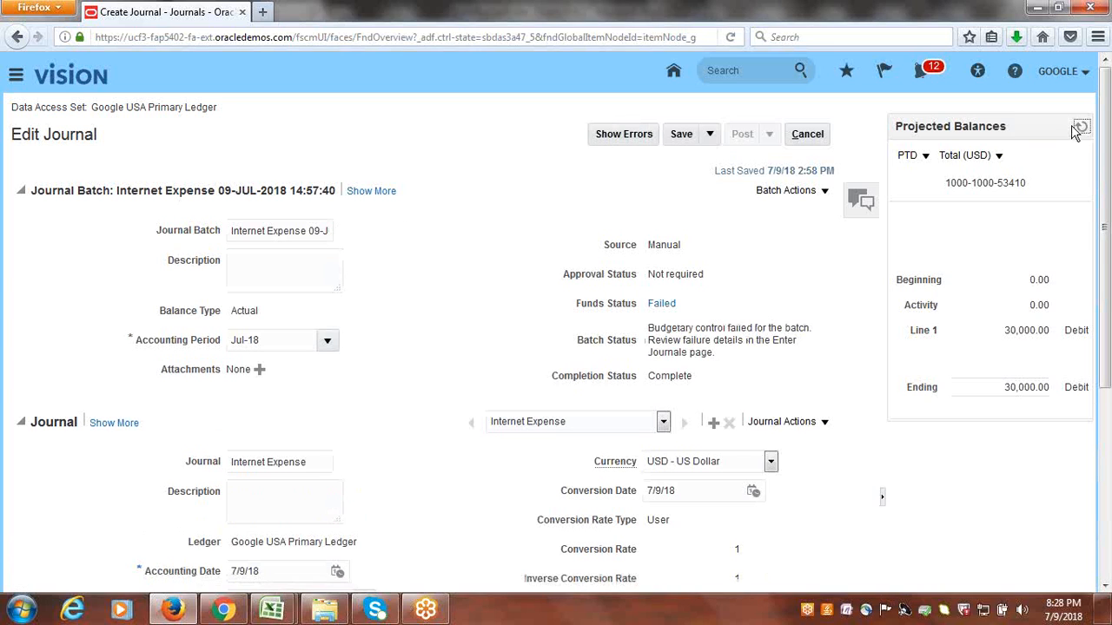
drag(685, 313, 651, 313)
click(665, 306)
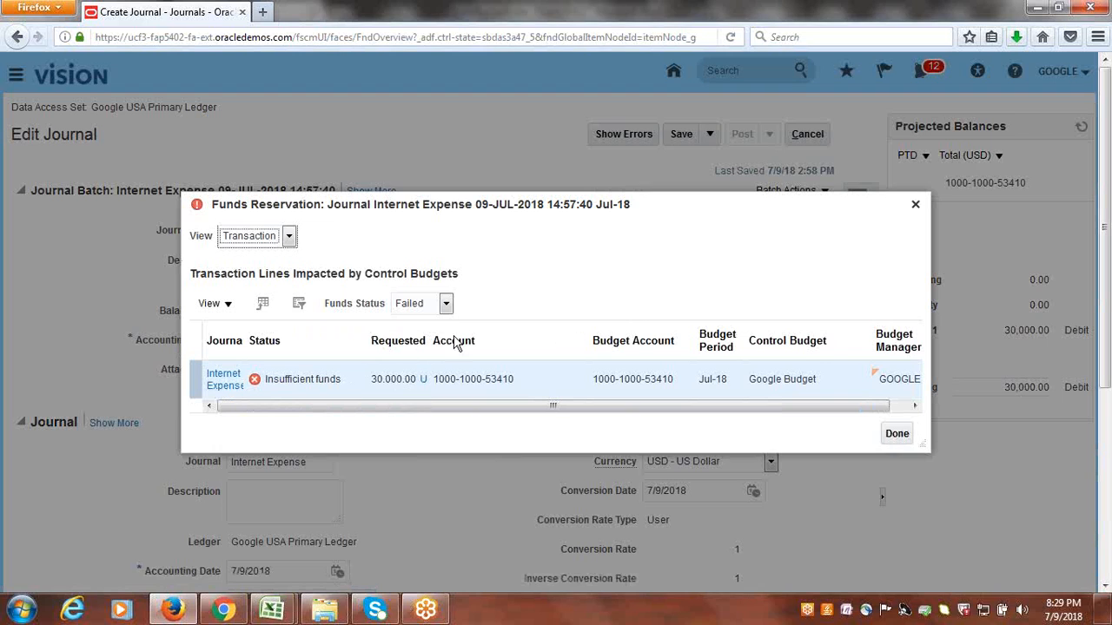
drag(587, 407, 750, 417)
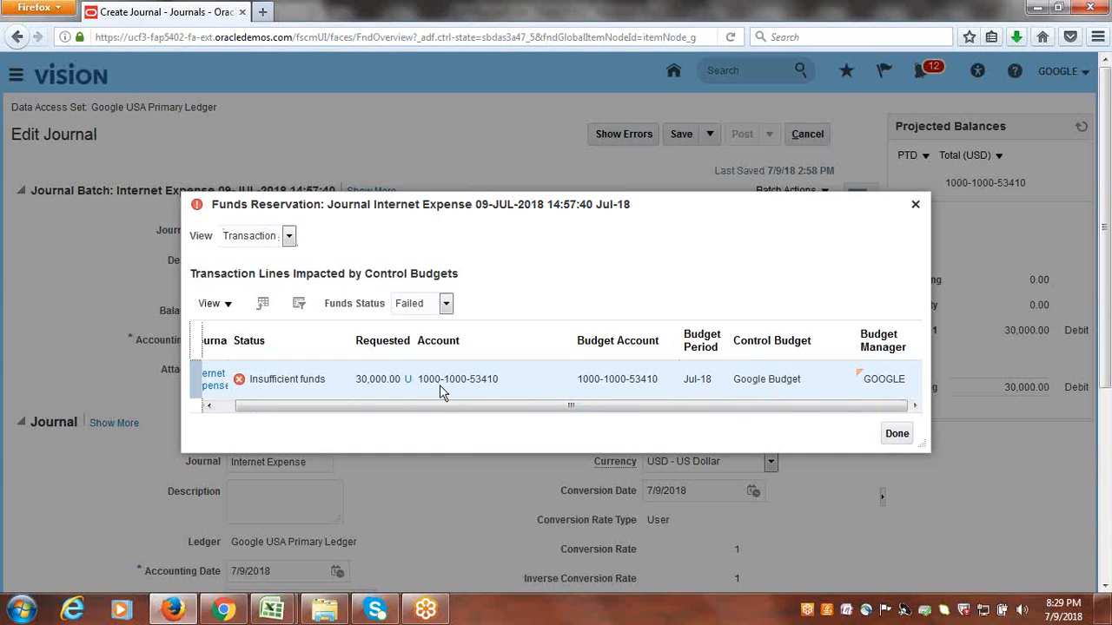
drag(739, 407, 600, 406)
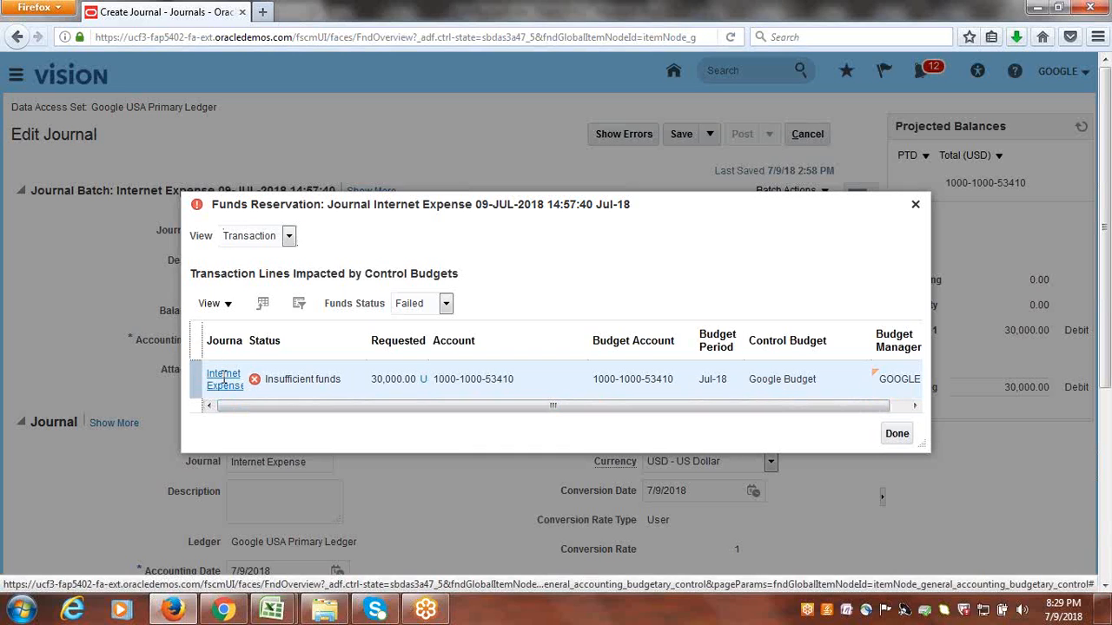
click(223, 376)
drag(673, 410, 770, 405)
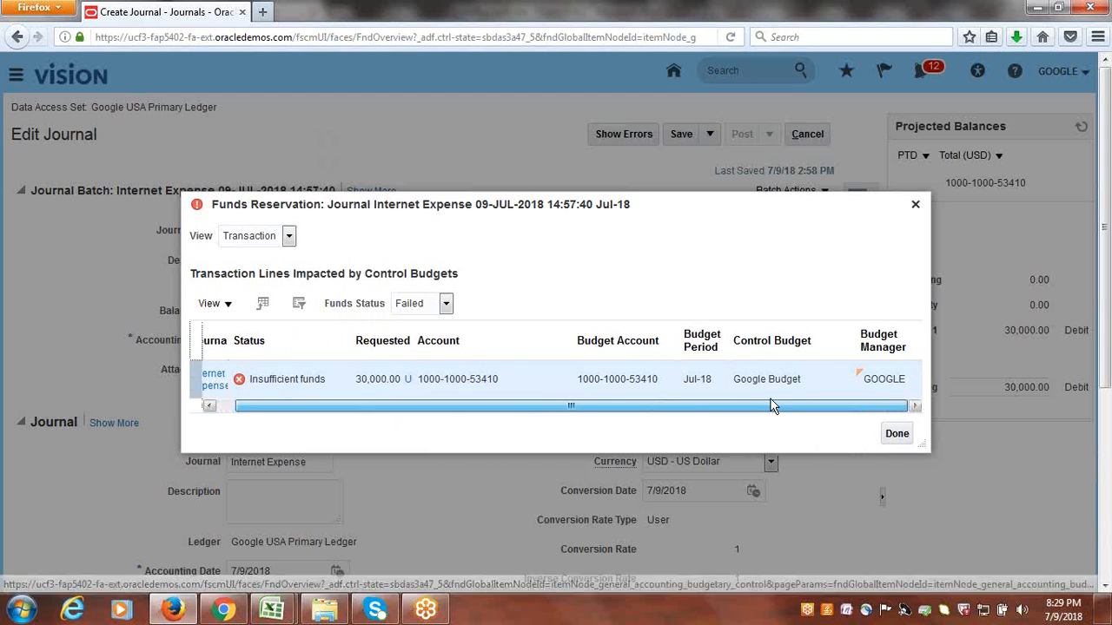
click(915, 207)
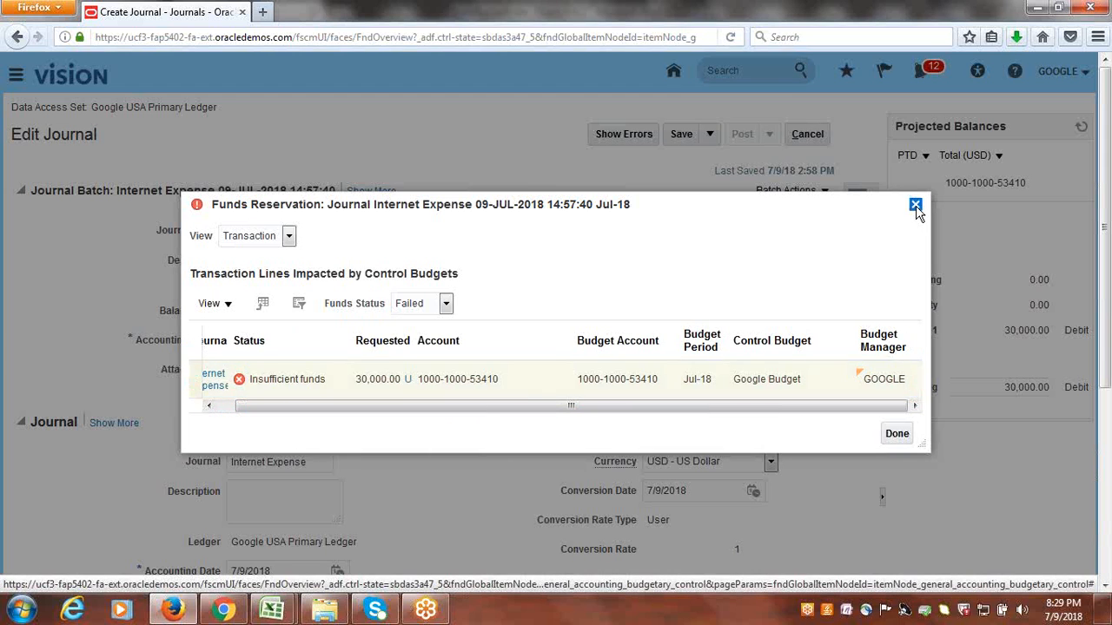
scroll(629, 265, down, 5)
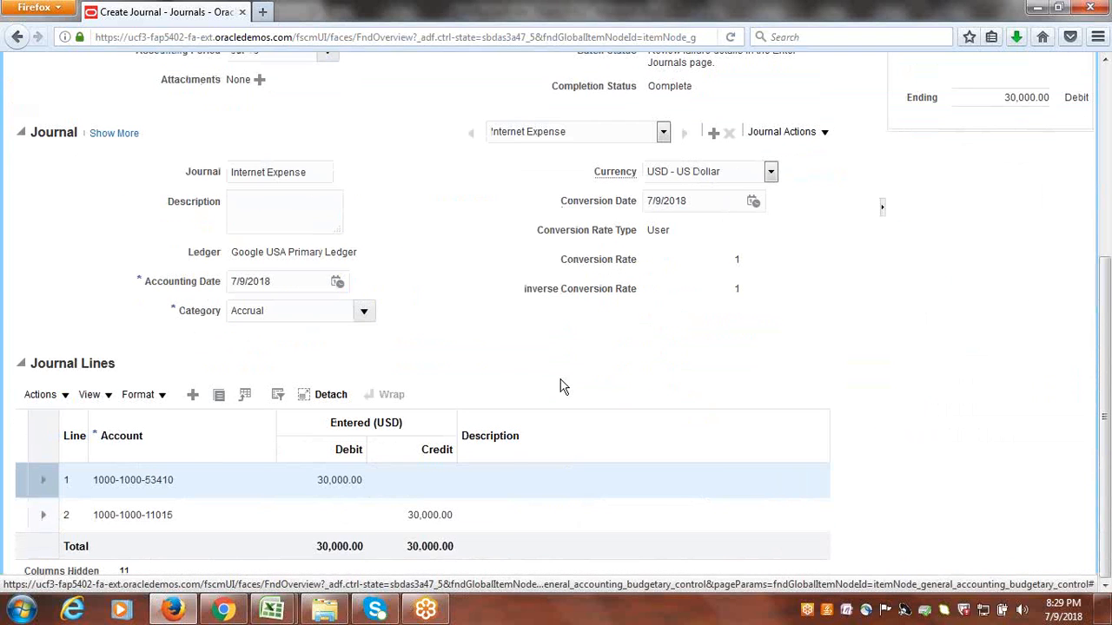
Step: Select line 1's 30,000.00 debit and scroll through the journal details
click(321, 486)
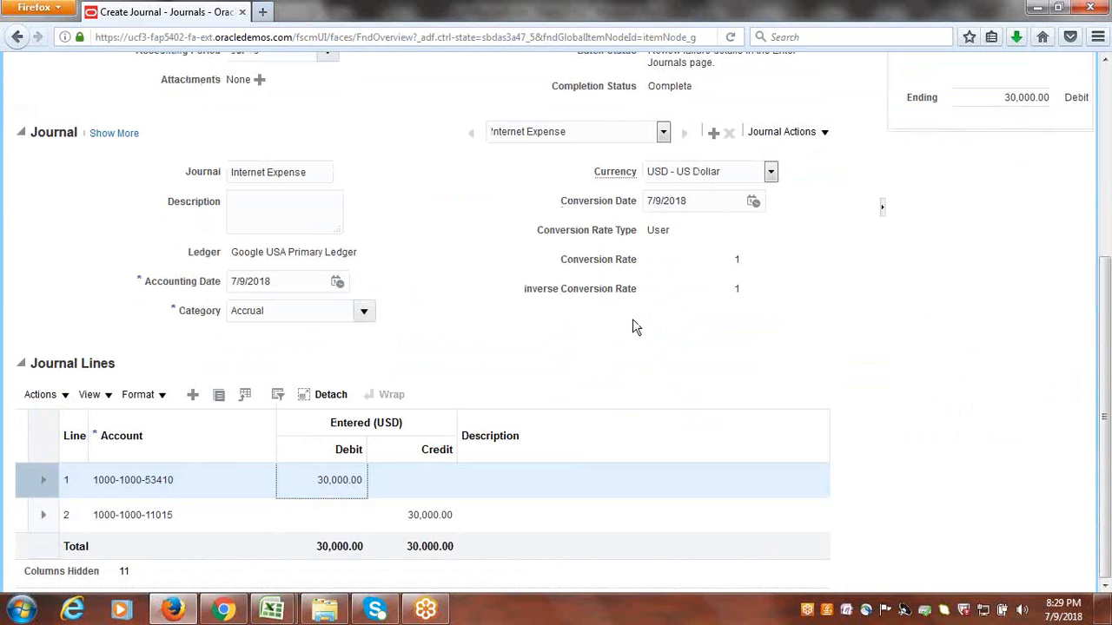
scroll(574, 340, up, 5)
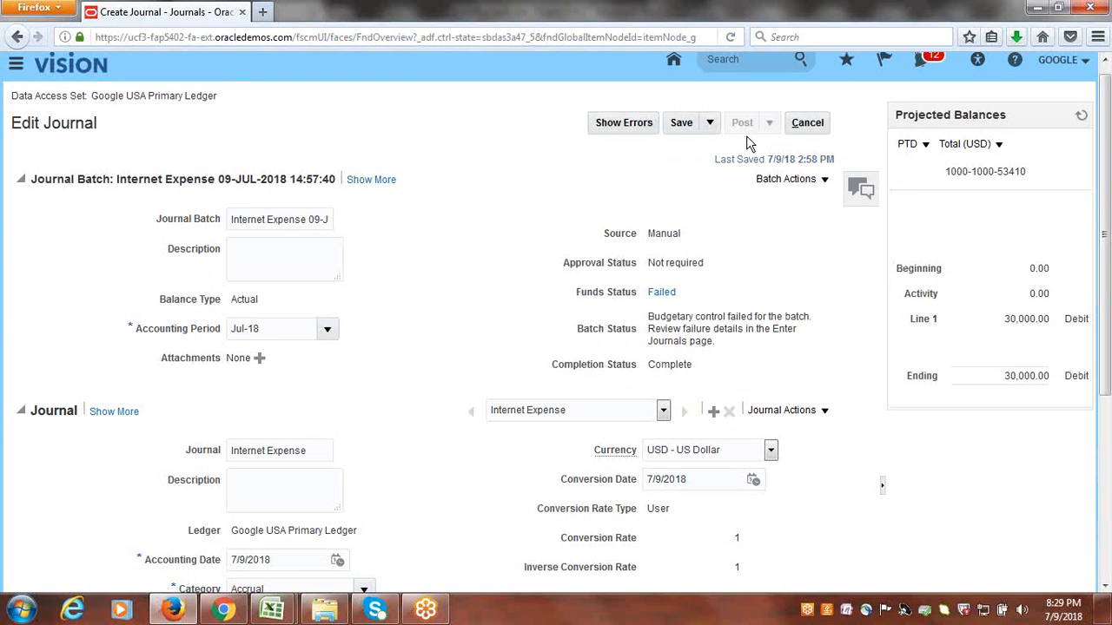
scroll(726, 219, down, 1)
scroll(726, 217, down, 1)
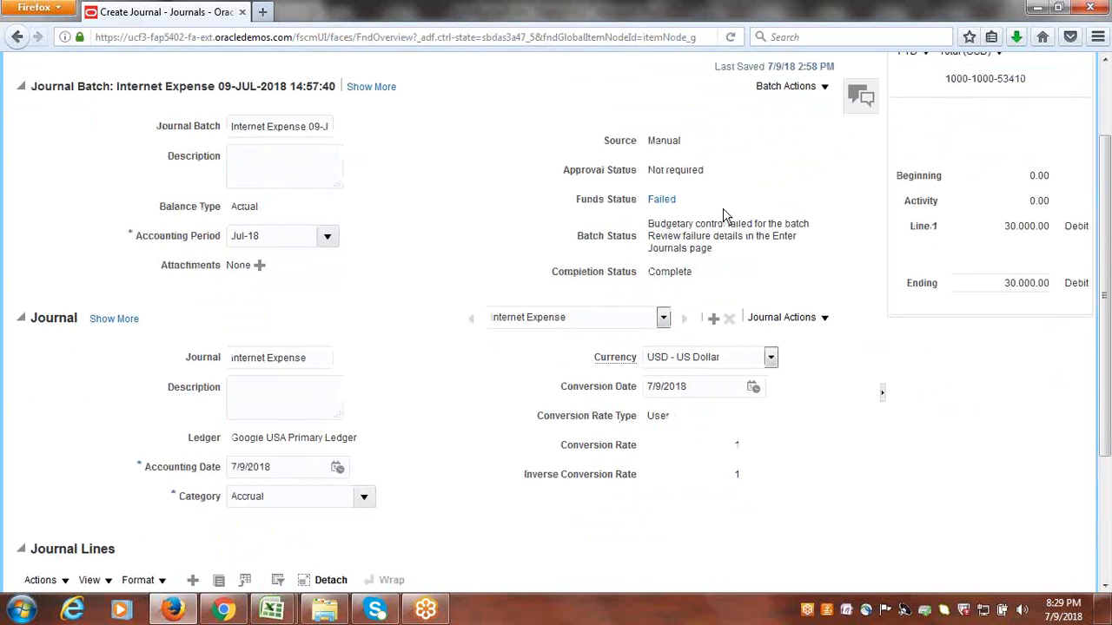
scroll(720, 217, down, 4)
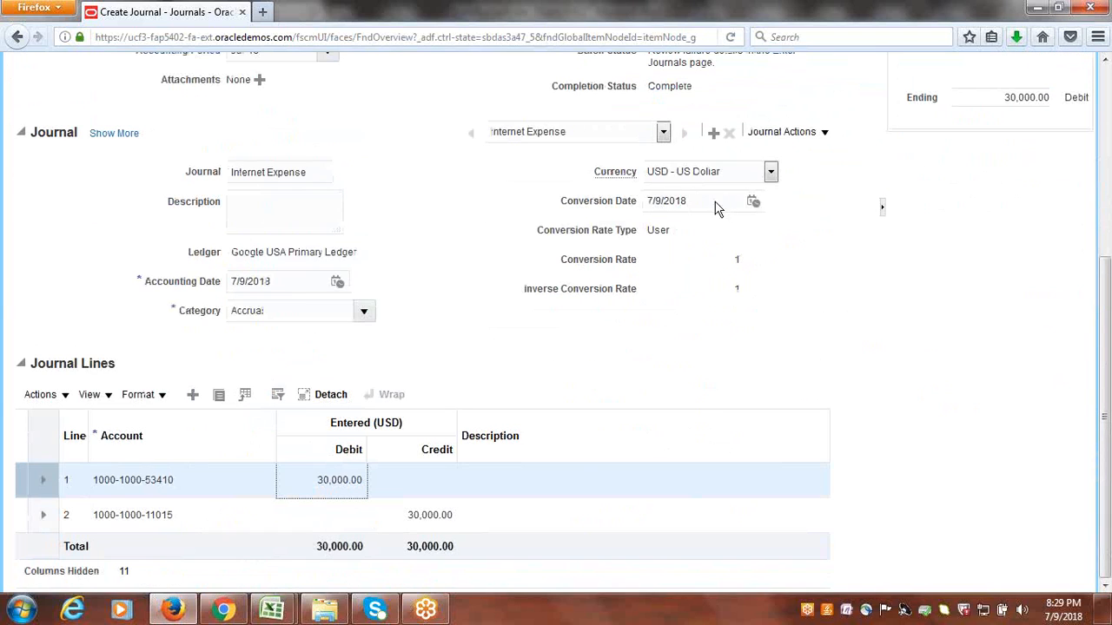
scroll(647, 134, up, 6)
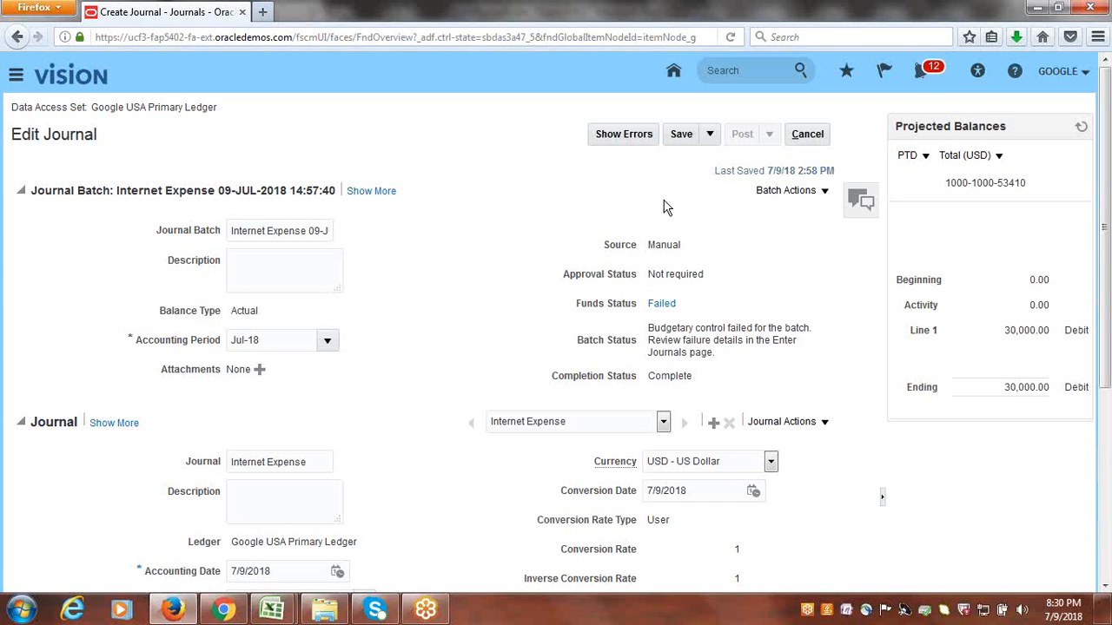
Step: Review the journal's errors, close them, and cancel back to the Journals work area
click(612, 136)
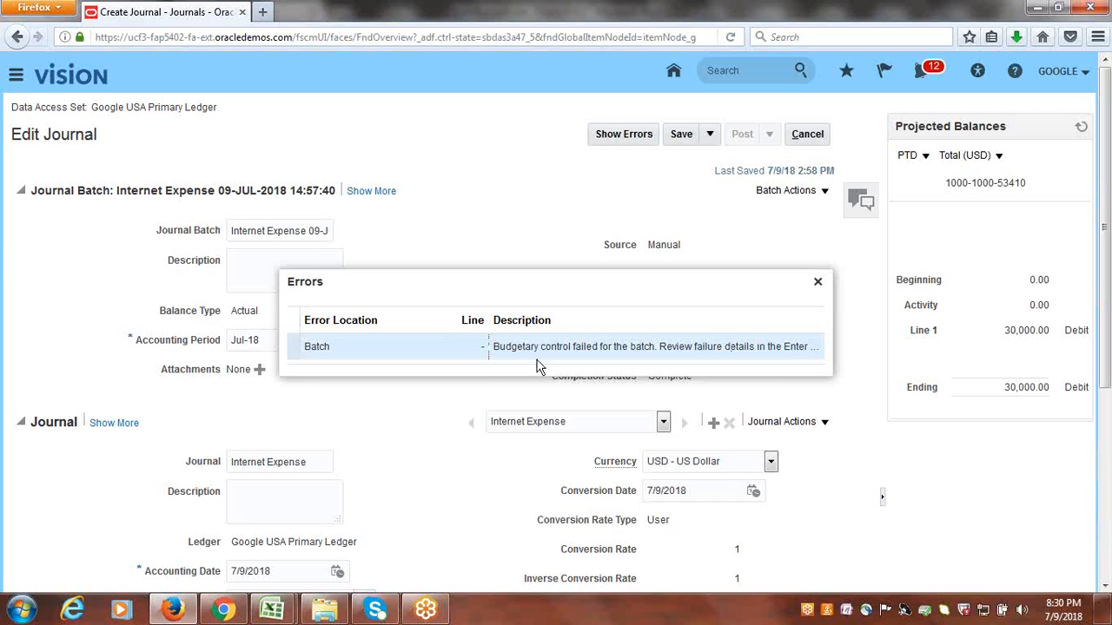
drag(797, 346, 790, 346)
click(817, 282)
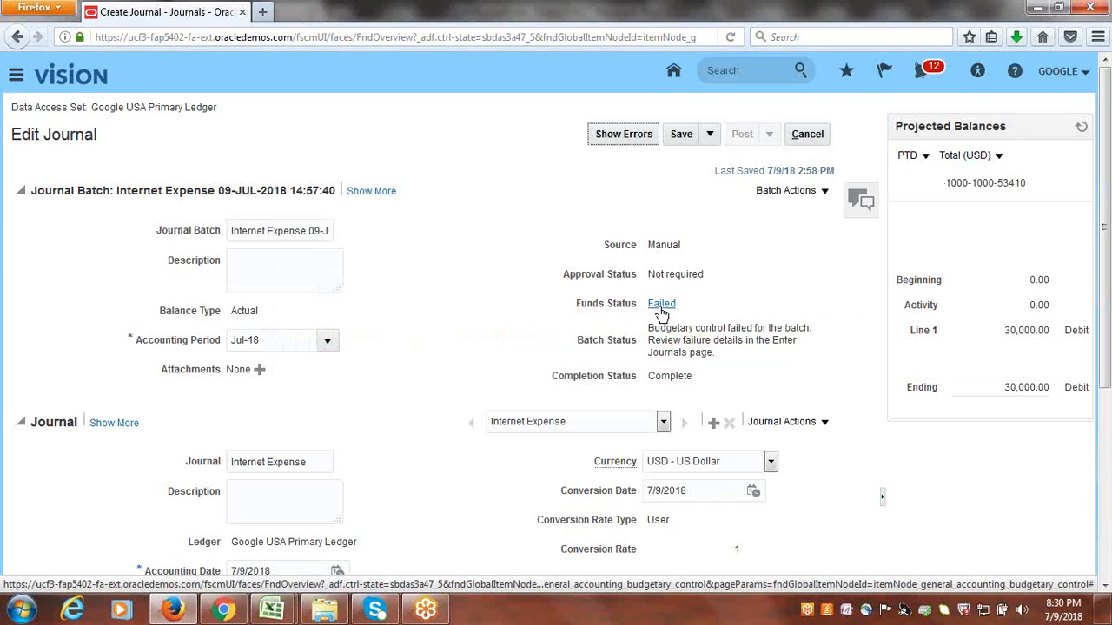
scroll(740, 285, down, 5)
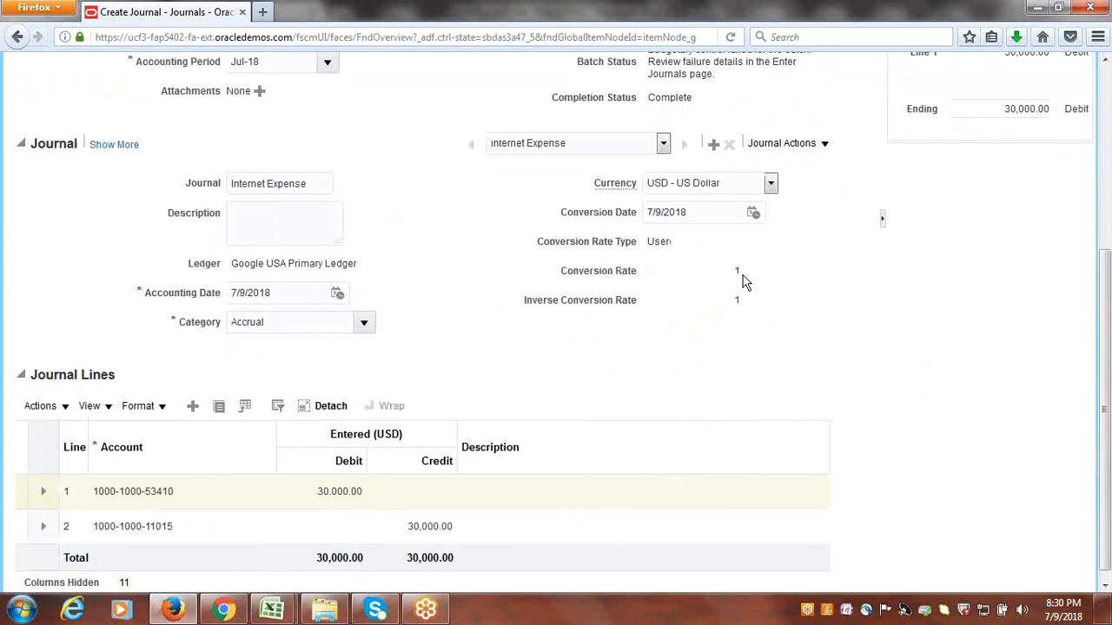
scroll(750, 276, up, 5)
click(807, 134)
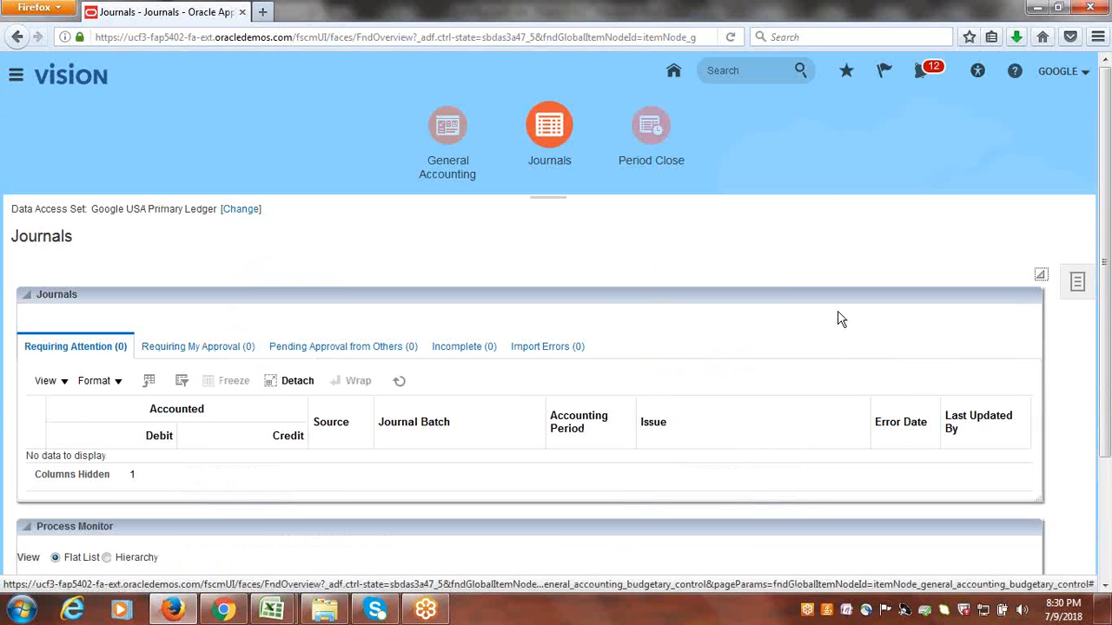
click(1058, 300)
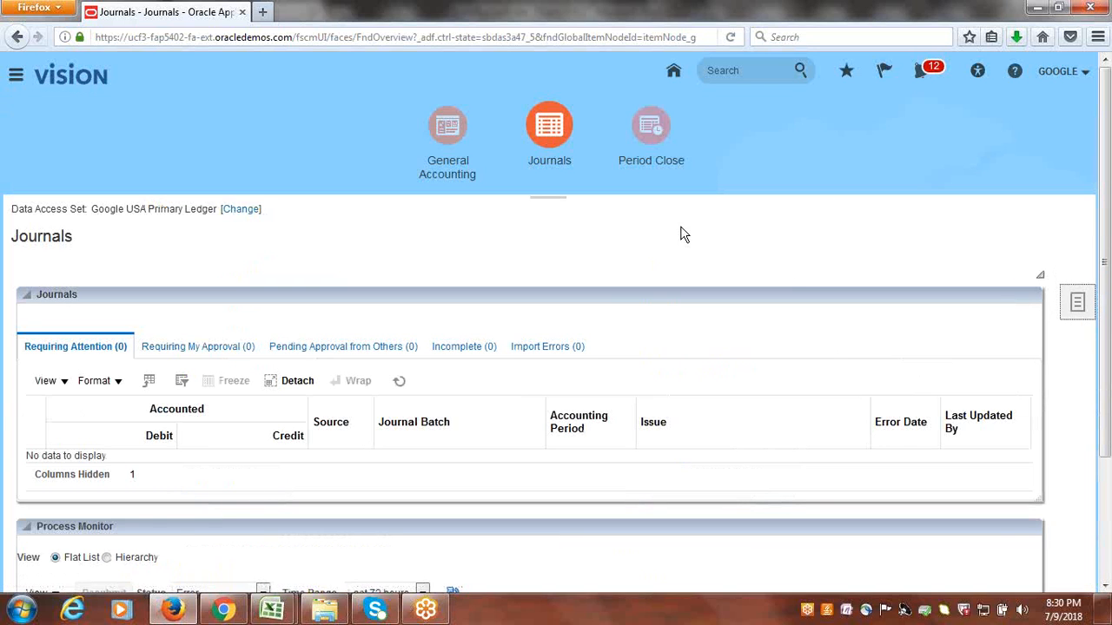
click(990, 250)
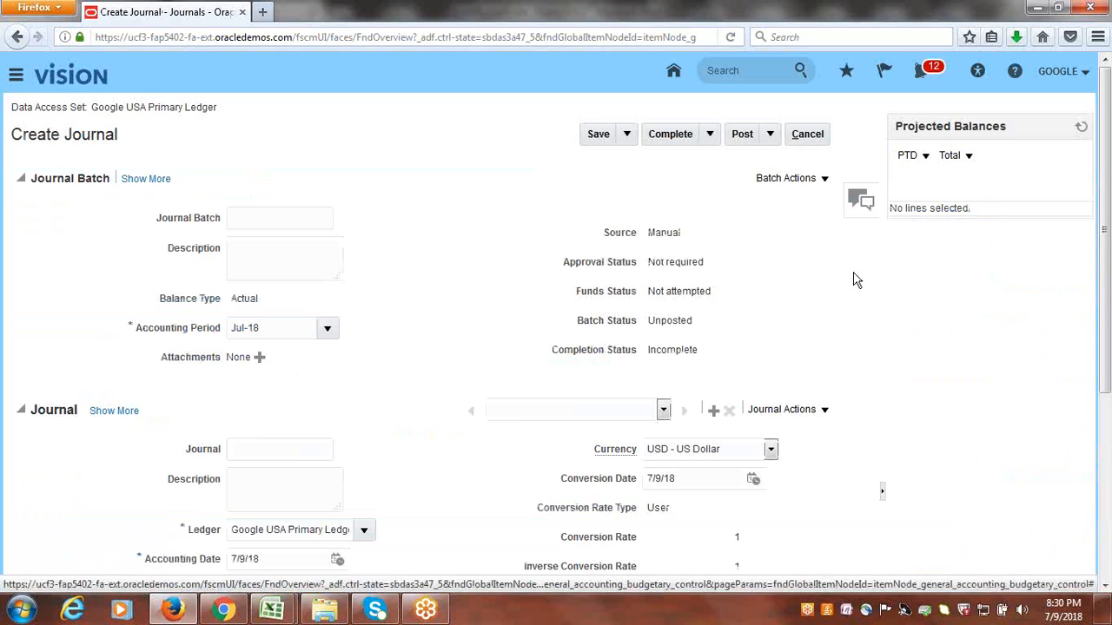
click(807, 134)
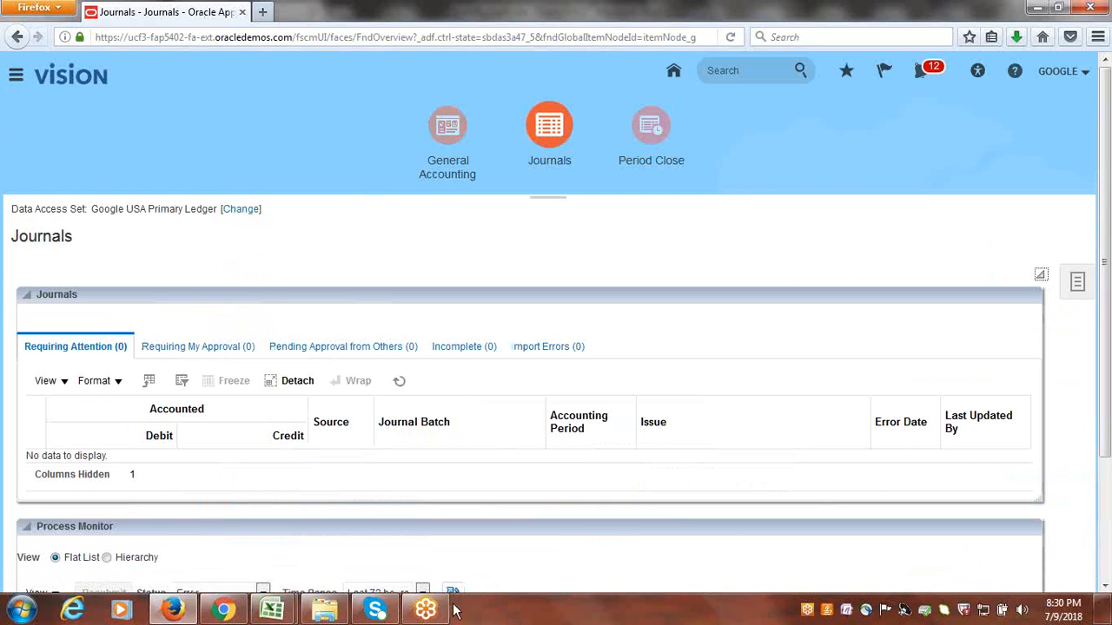
mouse_move(269, 612)
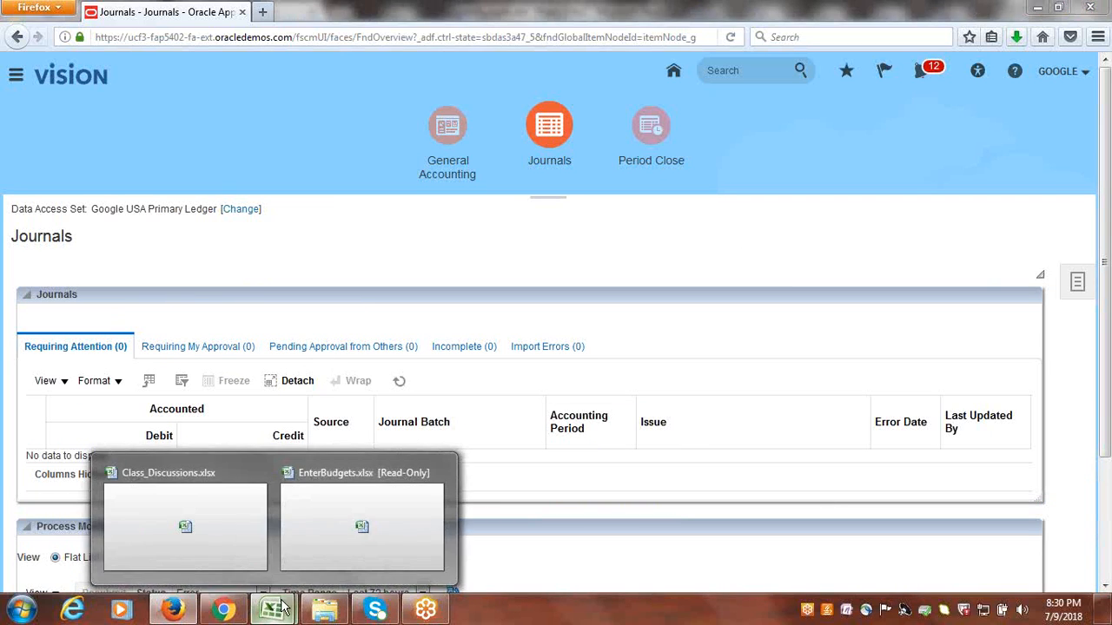
Step: In Class_Discussions.xlsx, mark Open Budget Periods and Prepare Budget Data as Done
click(310, 527)
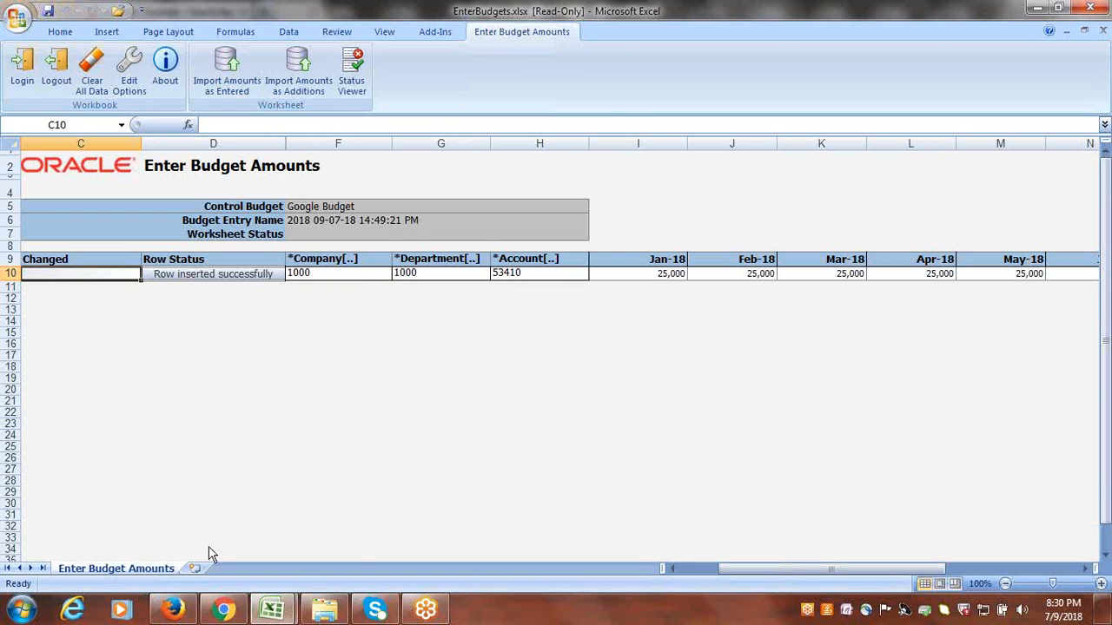
click(271, 611)
click(233, 551)
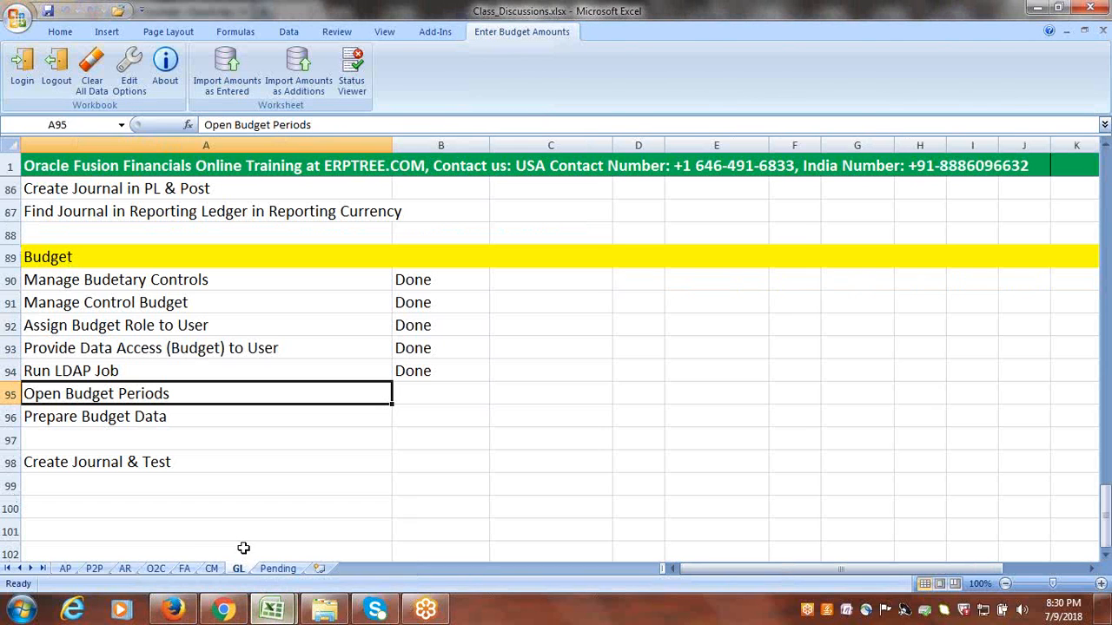
text(Done)
key(Return)
text(Done)
key(Tab)
Step: Mark Create Journal & Test as Done and save the workbook
click(164, 466)
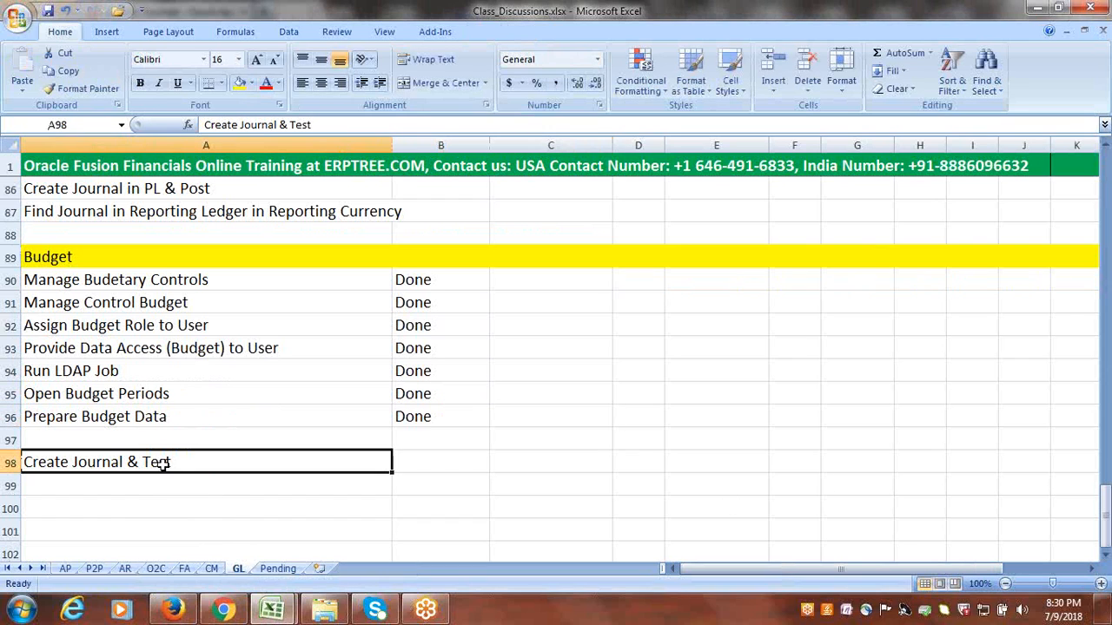
key(Tab)
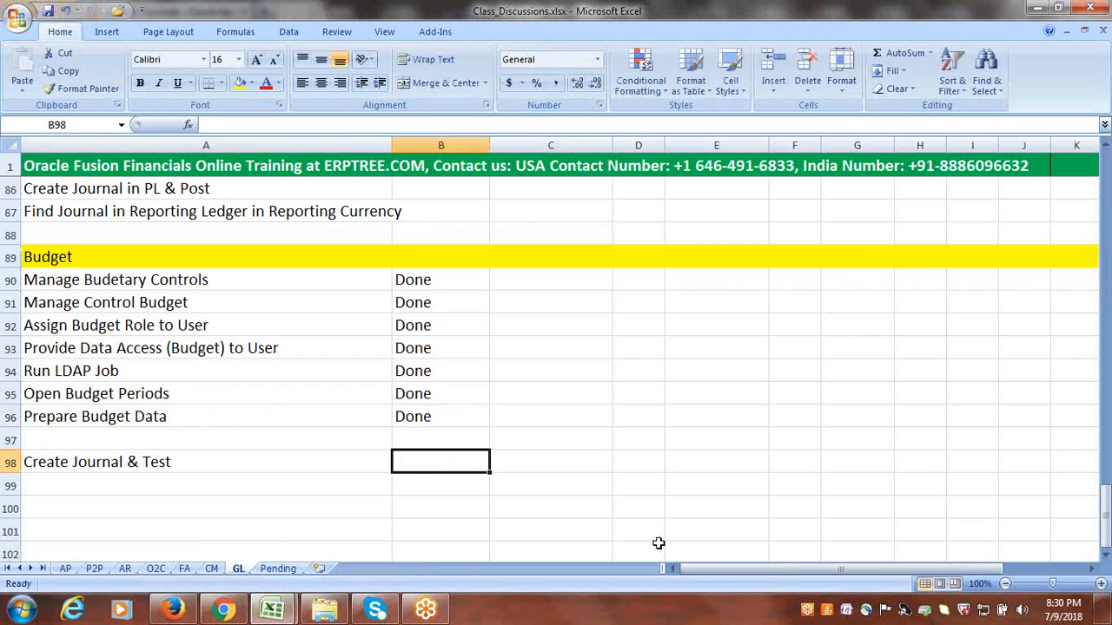
text(d)
key(Tab)
click(434, 462)
text(Done)
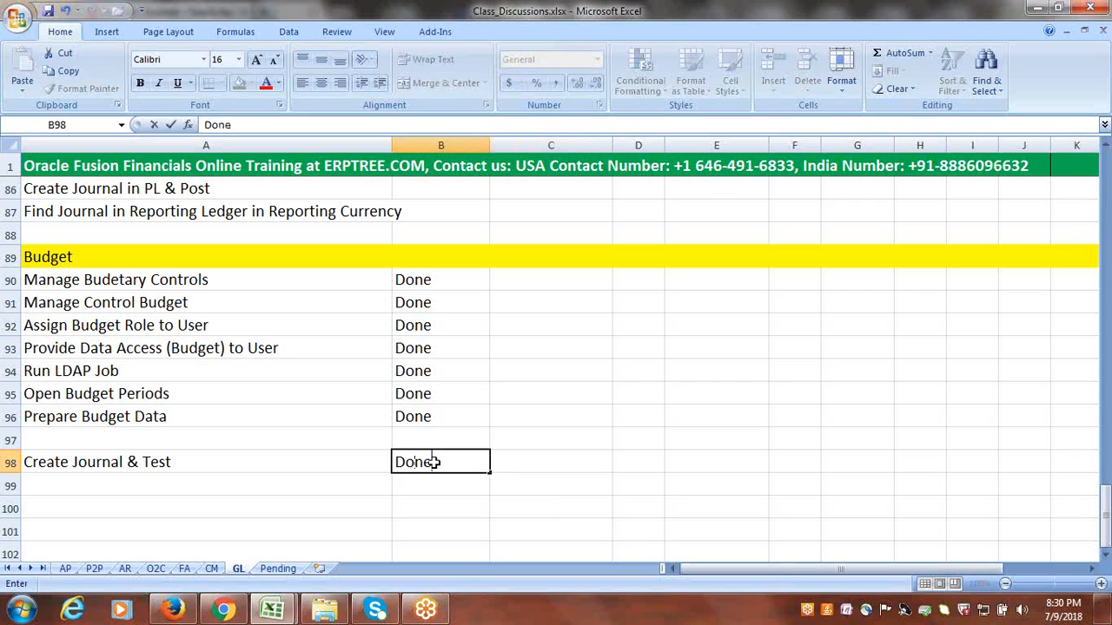
key(Tab)
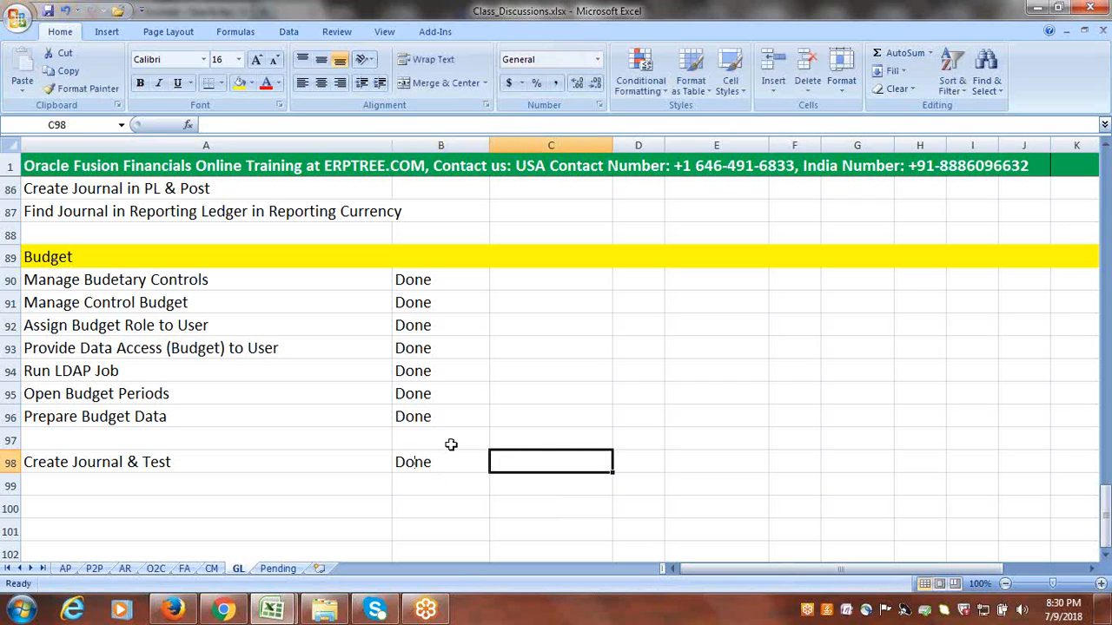
key(ctrl+s)
key(ctrl+s)
Step: Mark Auto Posting, Auto Reversal and Create Budget as Done
scroll(398, 348, up, 9)
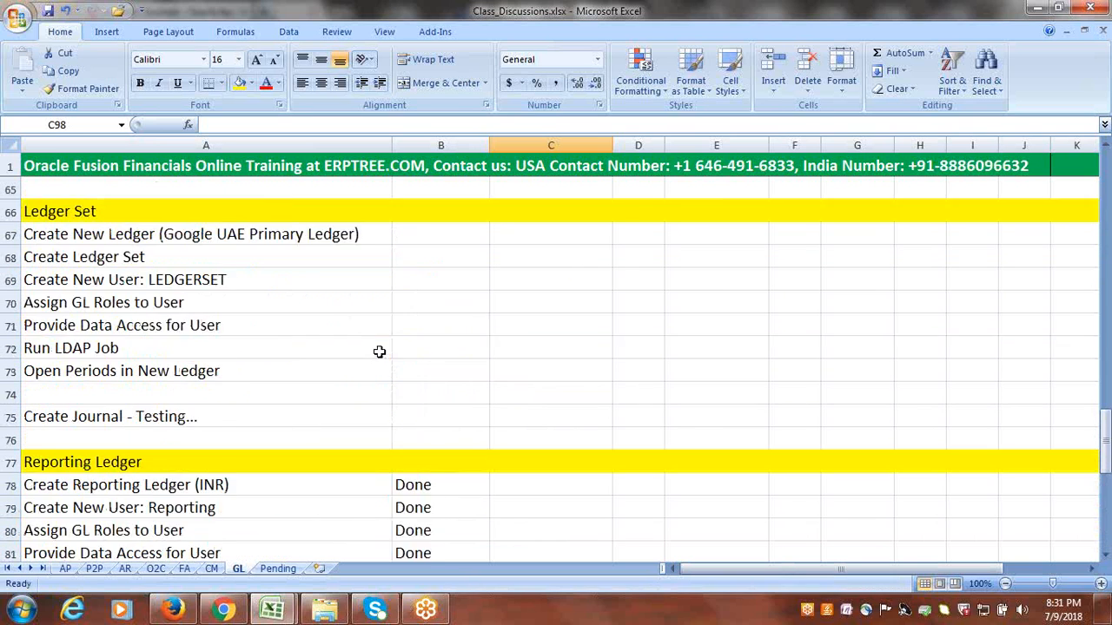
scroll(379, 351, up, 12)
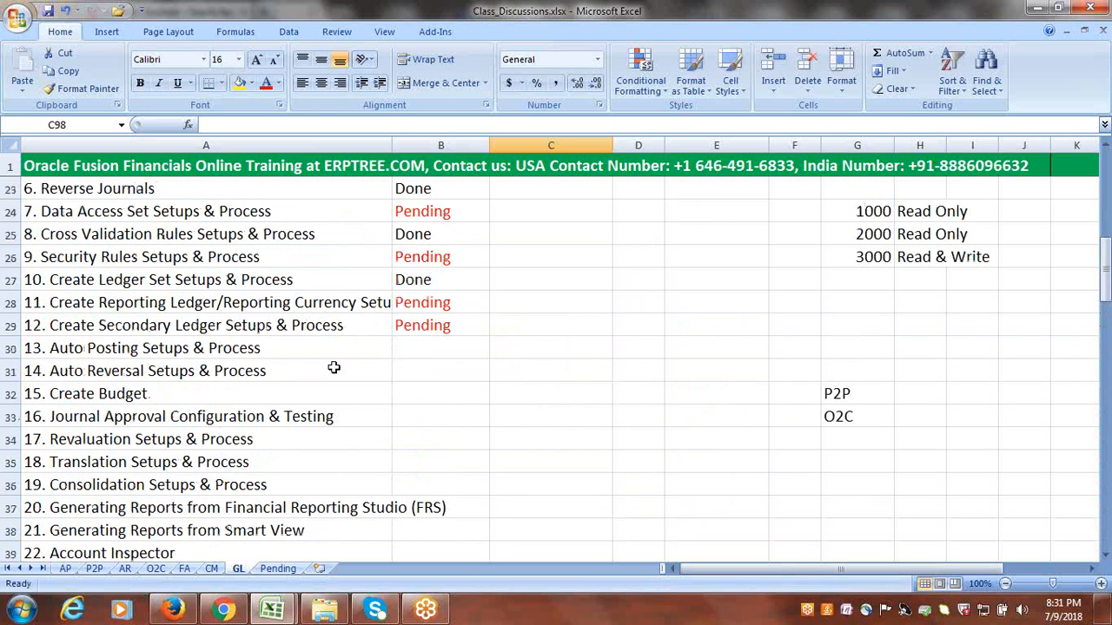
click(288, 347)
key(Tab)
text(d)
key(Return)
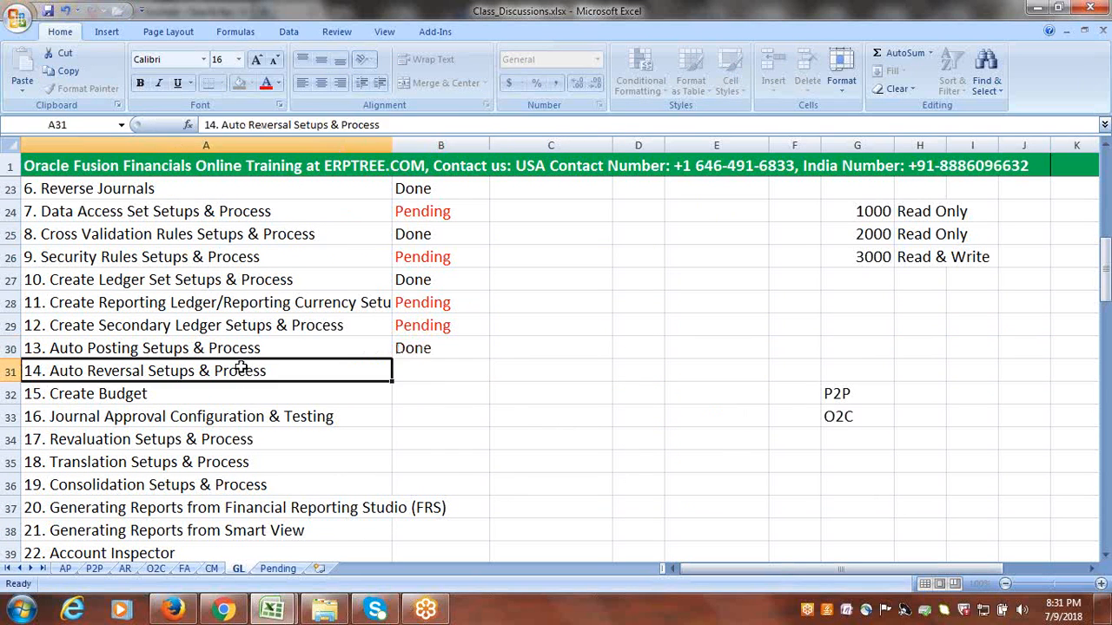
key(Tab)
text(d)
key(Return)
text(d)
key(Tab)
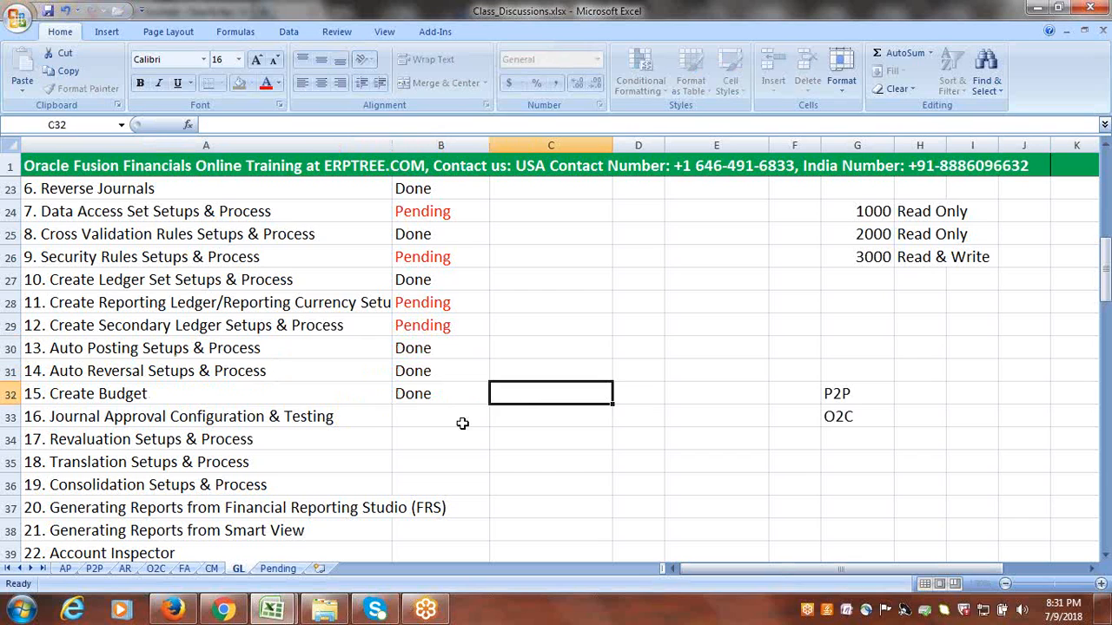
scroll(353, 417, down, 2)
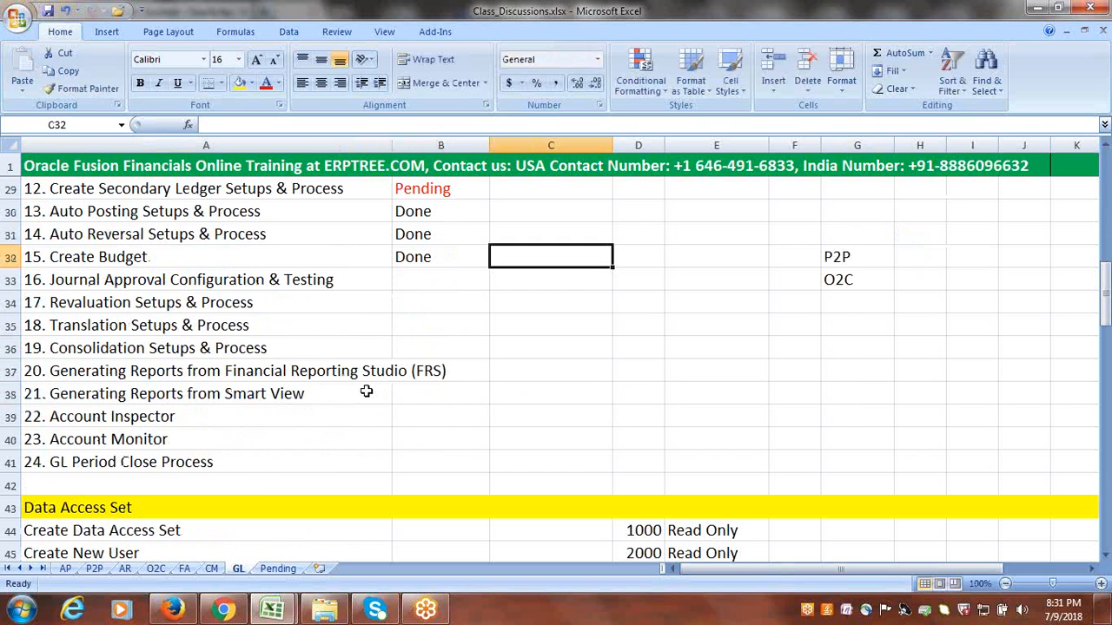
Step: Copy the words 'Journal Approval' from A33 and paste them into A100
click(243, 280)
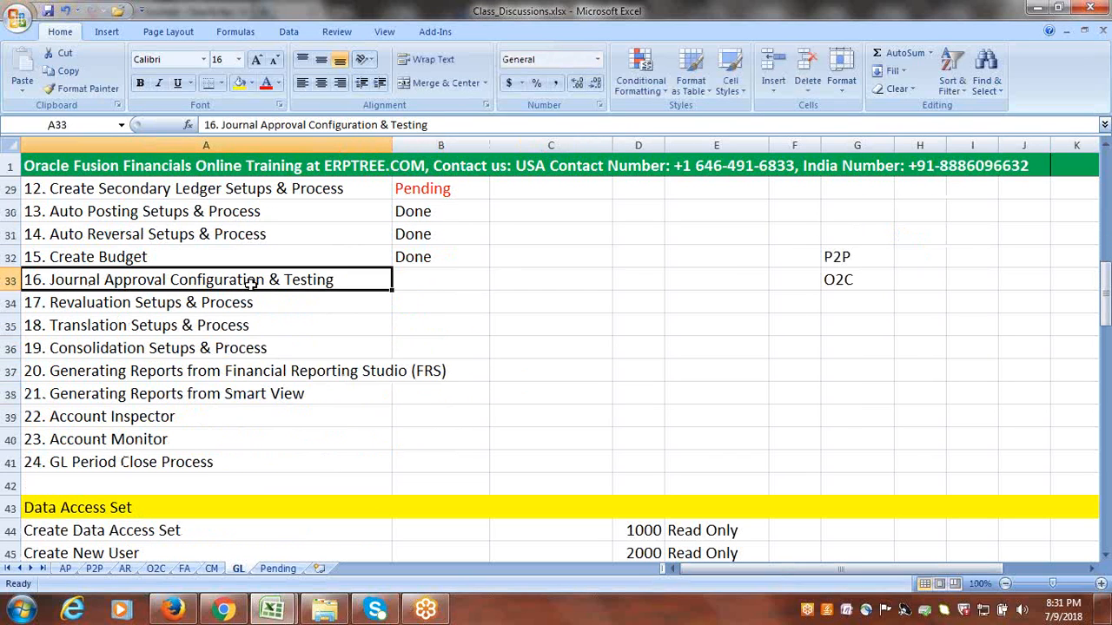
double_click(49, 280)
drag(68, 280, 173, 292)
key(ctrl+c)
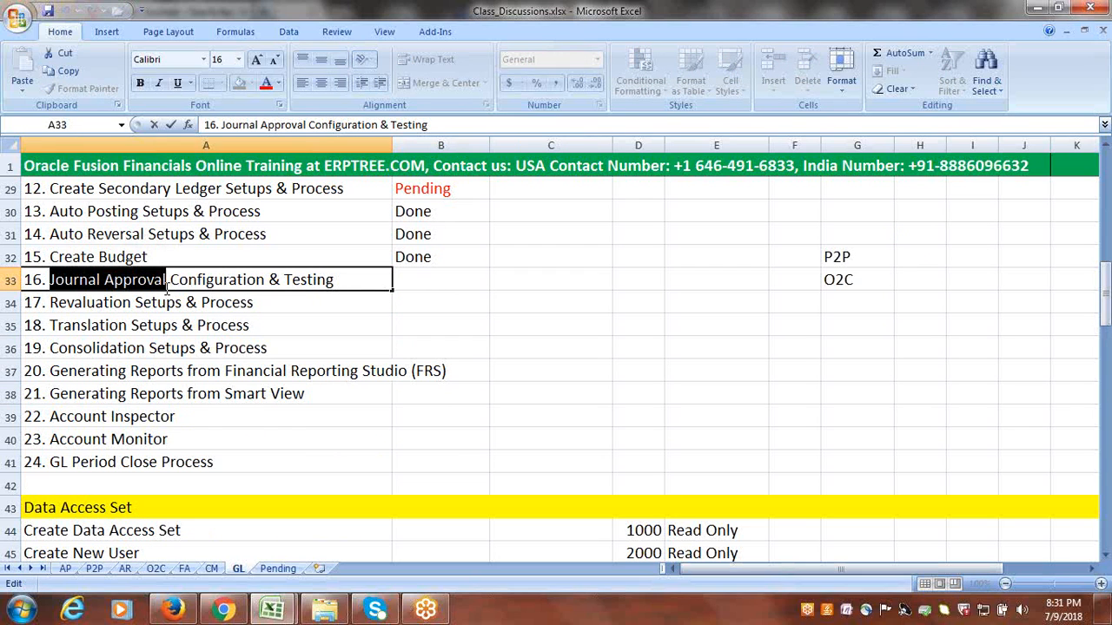
scroll(425, 348, down, 16)
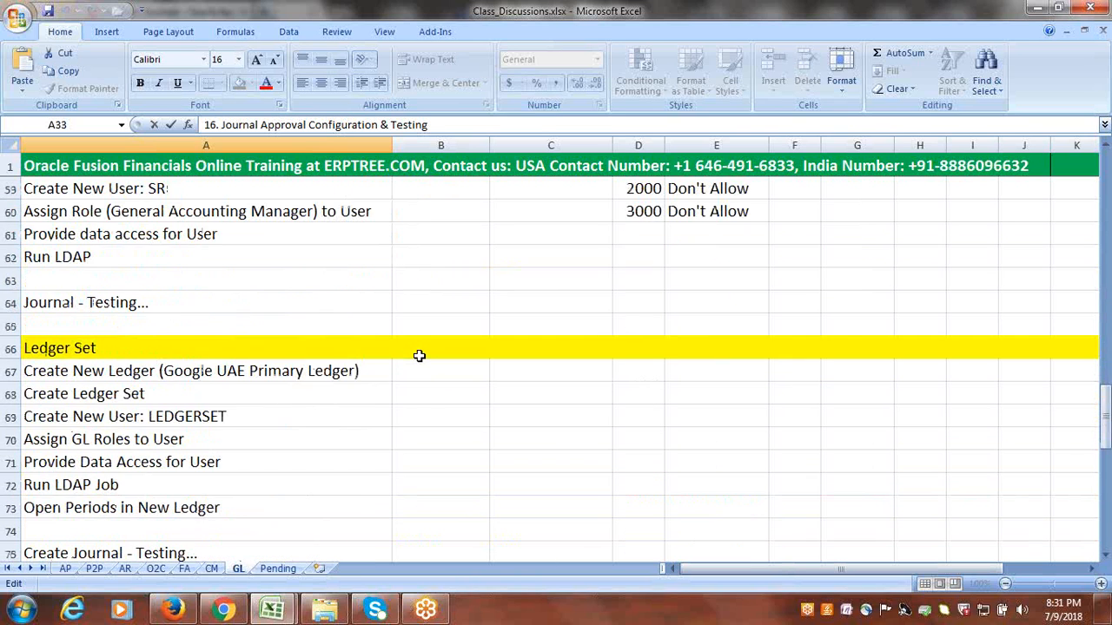
scroll(418, 355, down, 5)
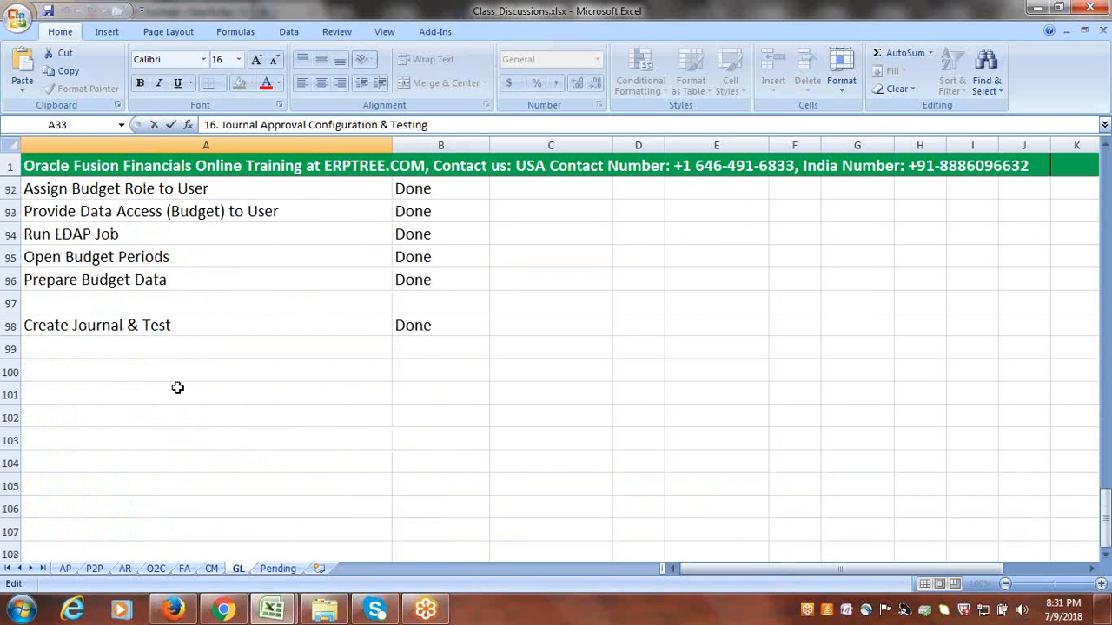
click(108, 370)
key(ctrl+v)
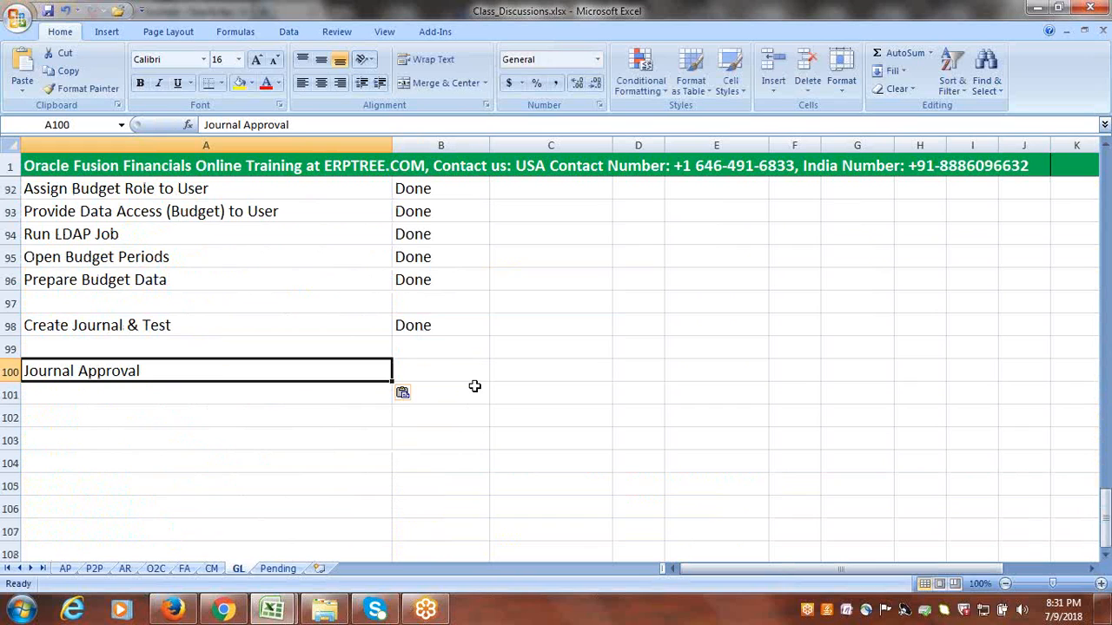
Step: Fill row 100 with yellow to mark it as a section heading
click(8, 371)
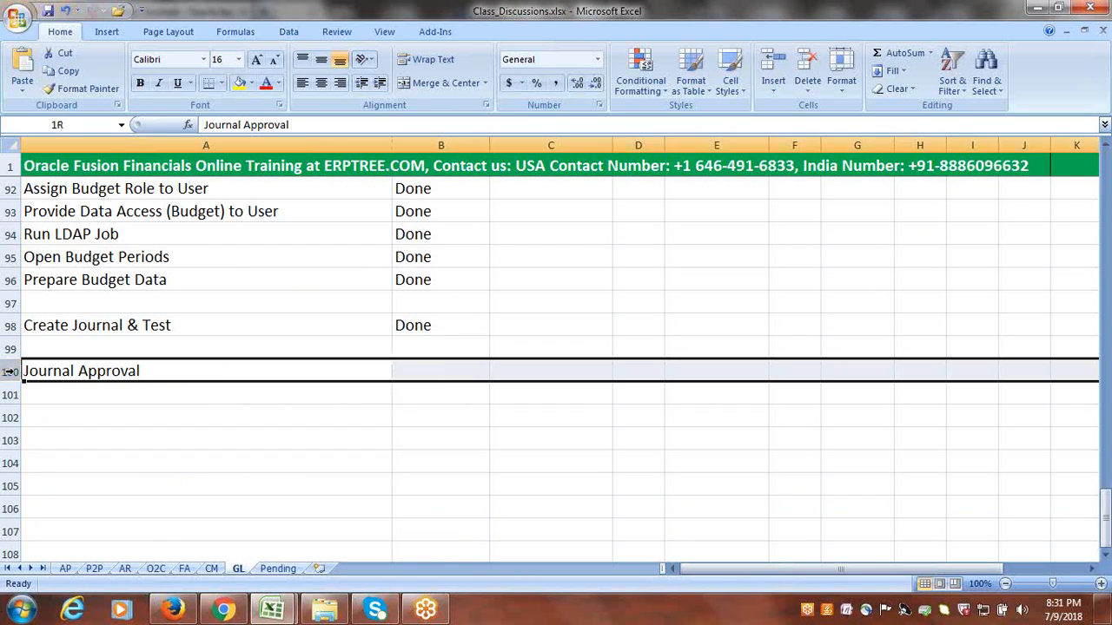
click(241, 86)
click(206, 393)
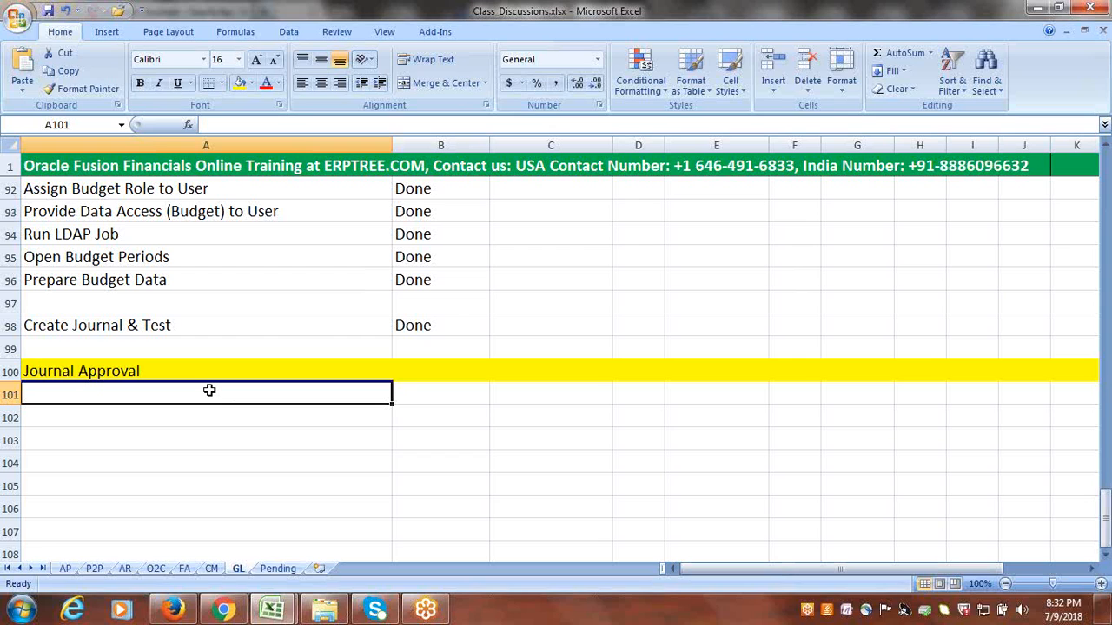
Step: Enter 'Create Approval Group' in A101 and 'Create Approval Rule: Same or Less than 10000' in A102
text(Create)
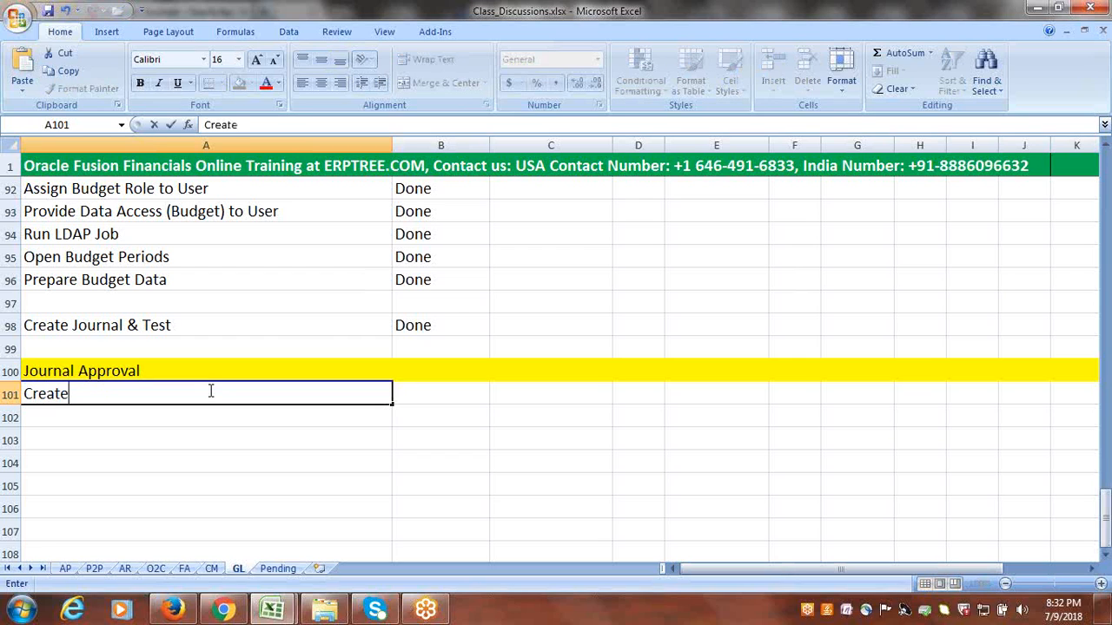
text( Approv)
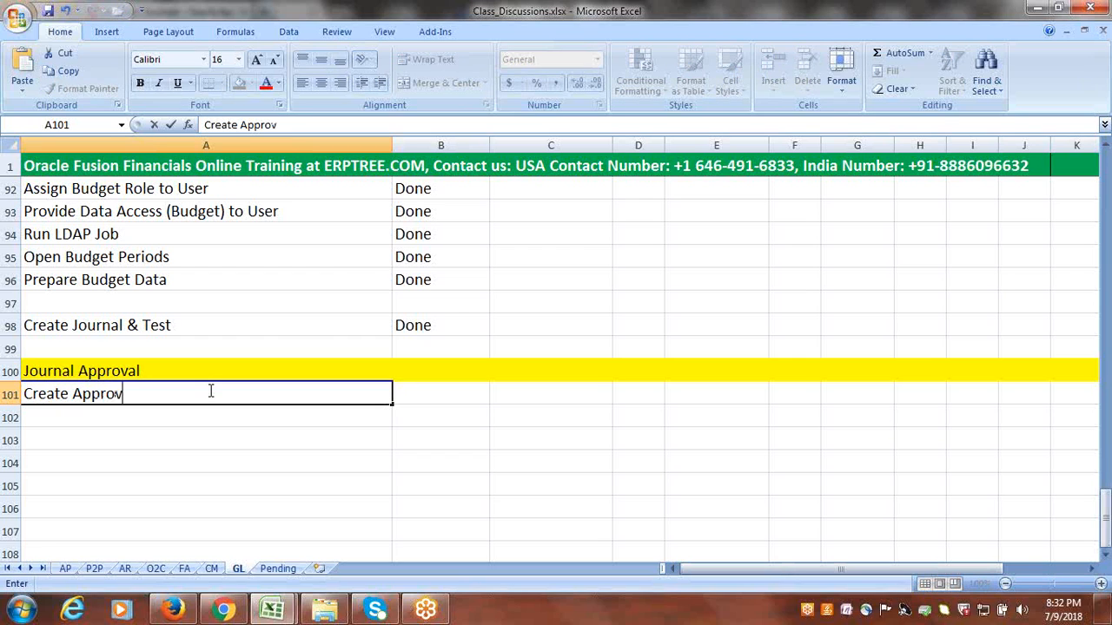
text(al Group)
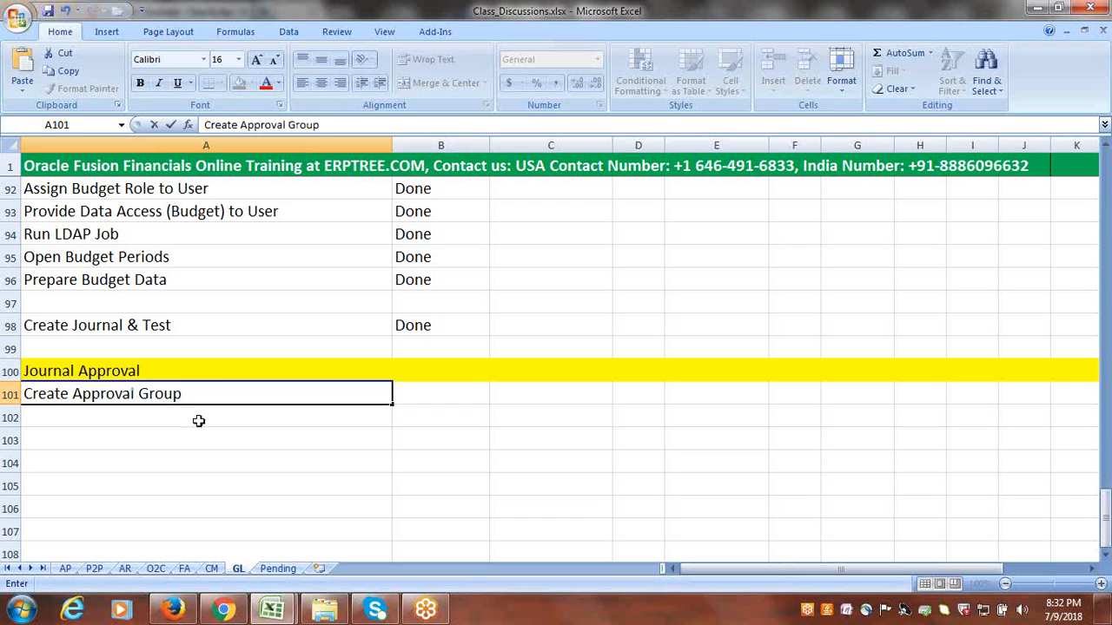
click(199, 417)
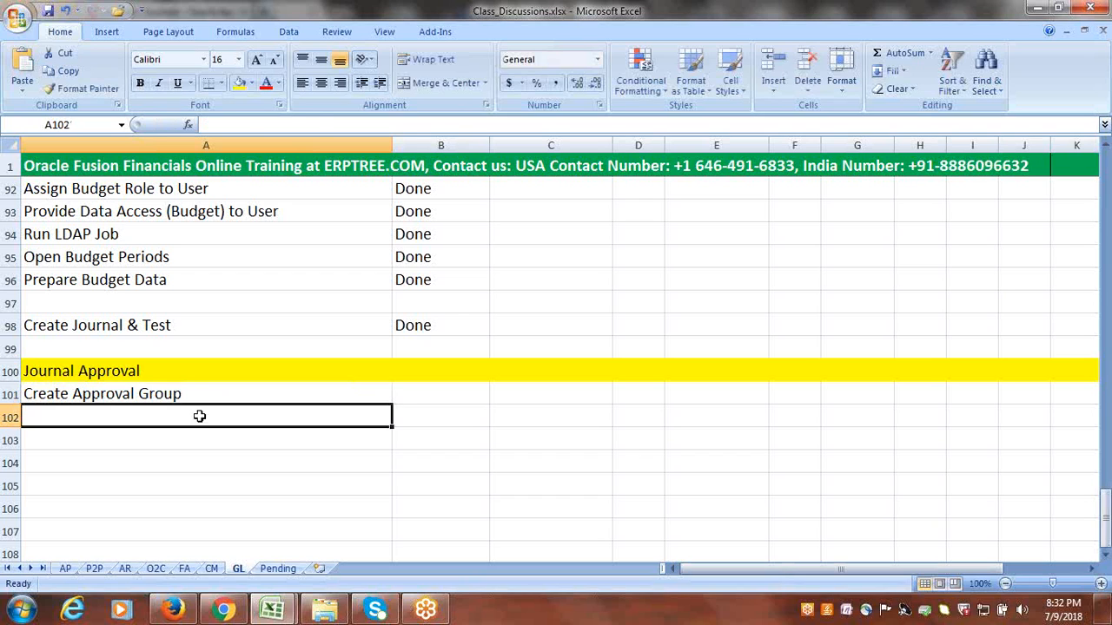
text(Create Approval Rule)
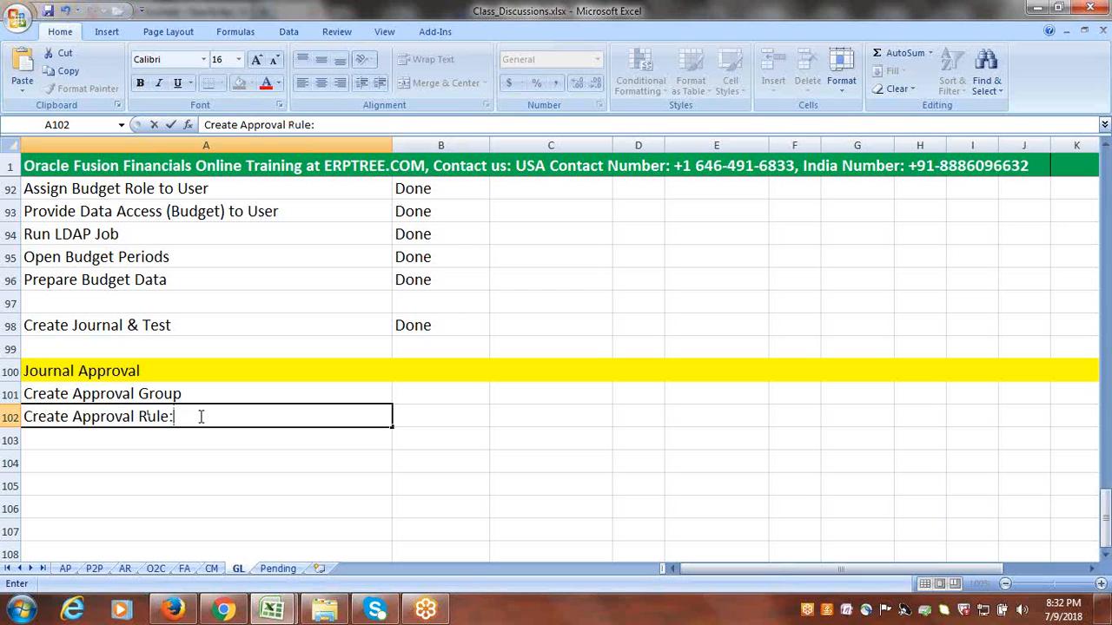
text(: Same or Less than 1000)
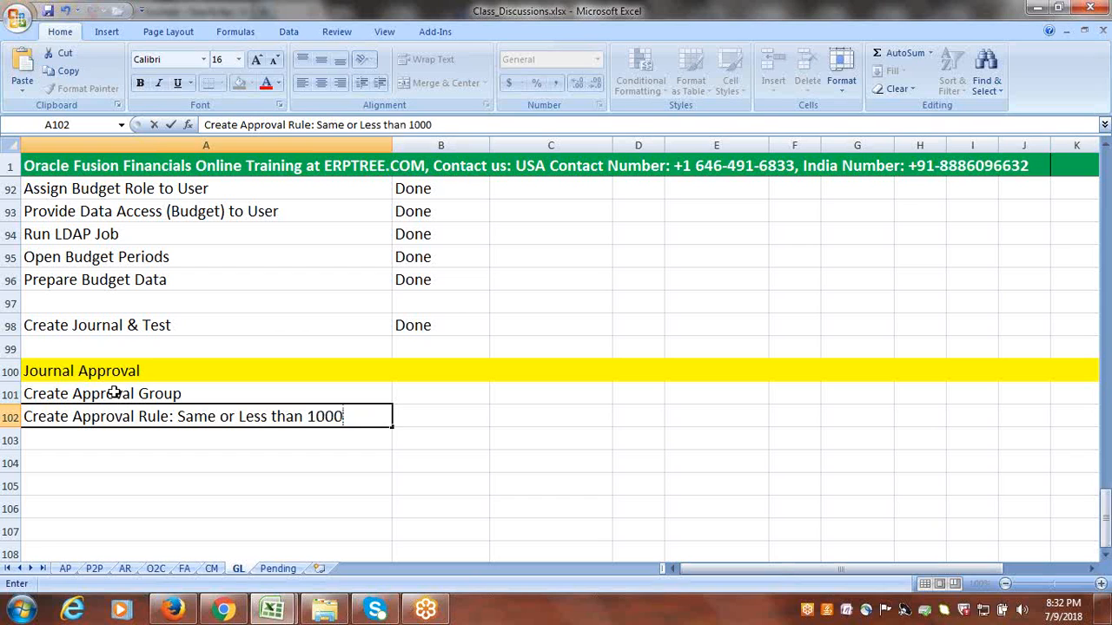
click(176, 436)
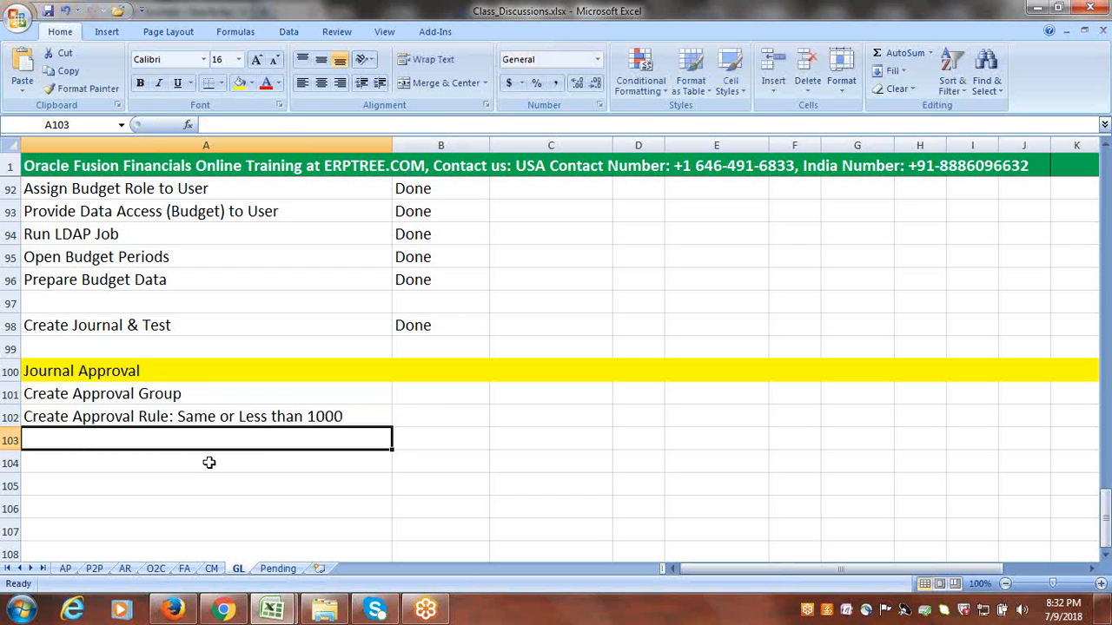
click(360, 422)
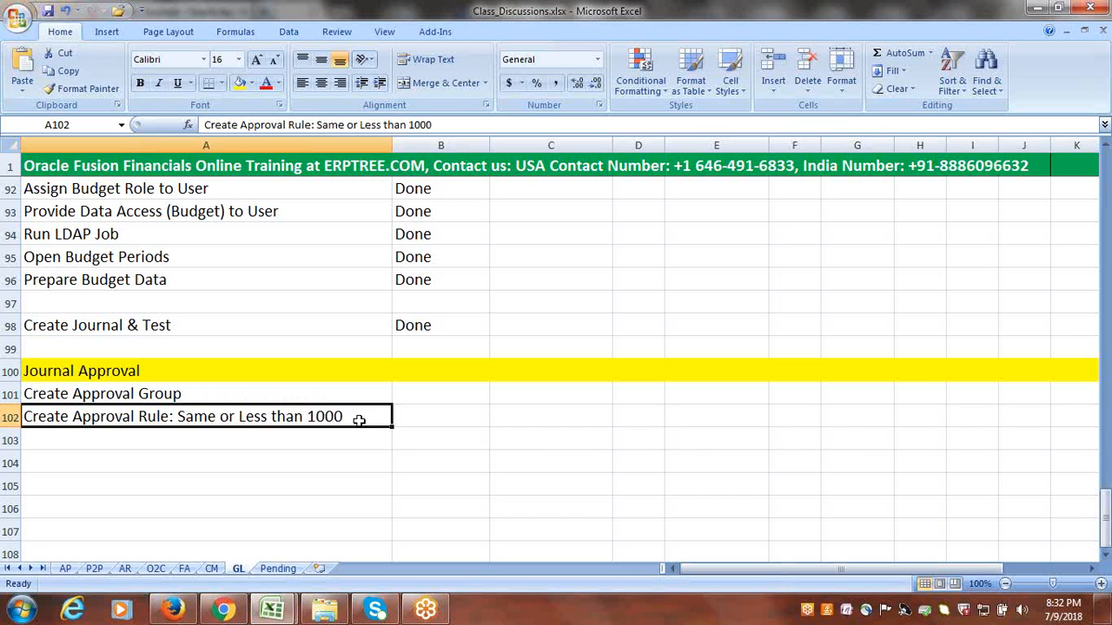
double_click(360, 417)
text(0)
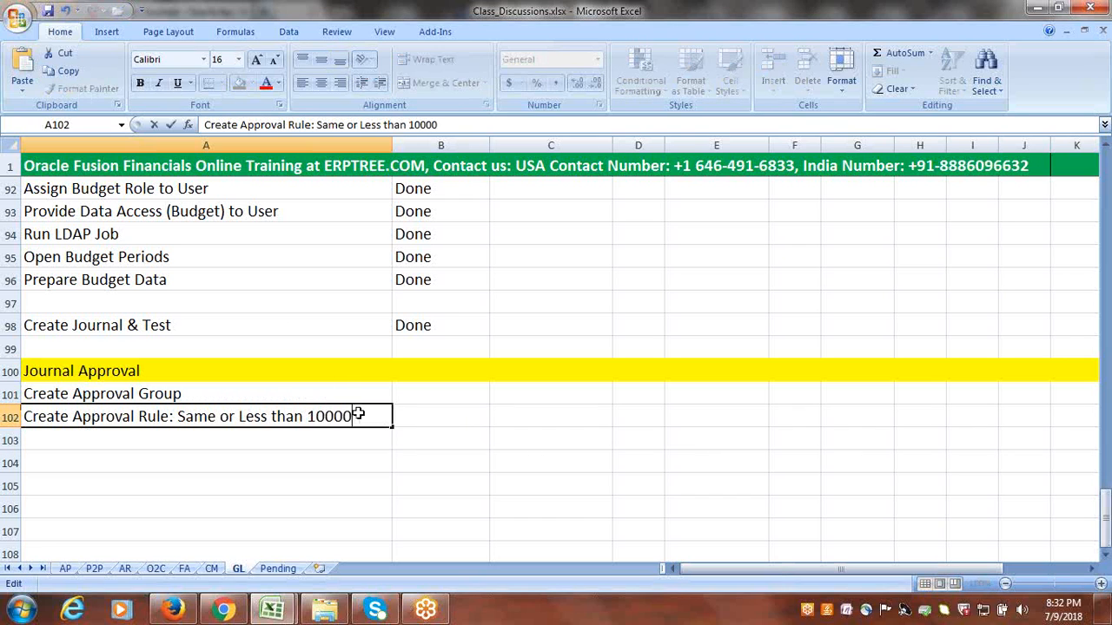
click(269, 433)
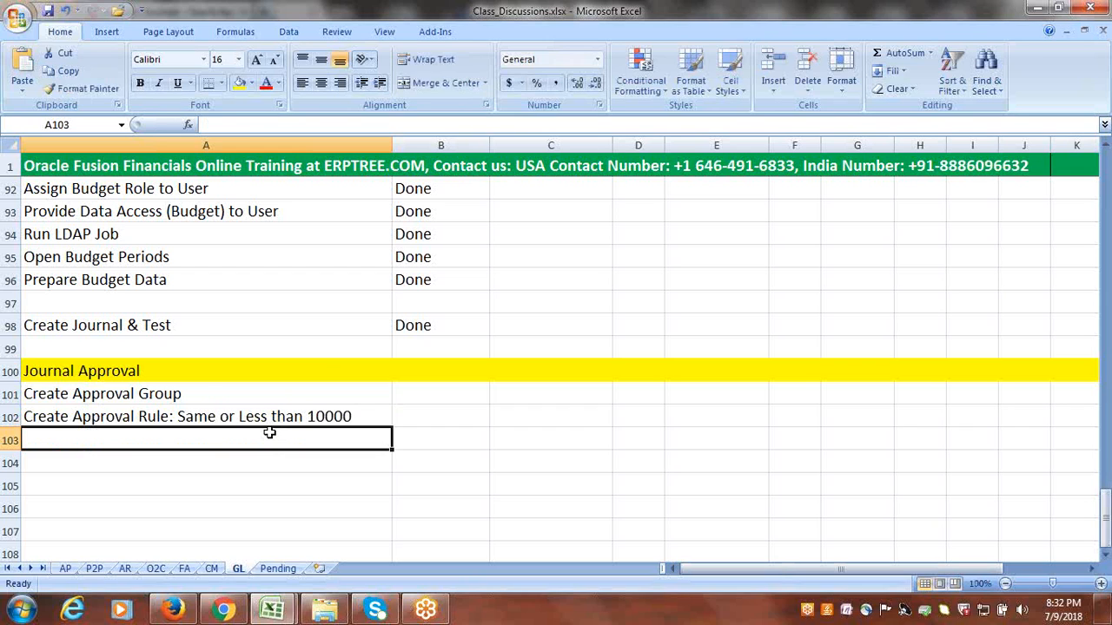
Step: Add 'Enable Journal Approval for Ledger' and 'Enable Journal Approvals for Sources' to the tracker
text(Enable Journal Approvals)
key(BackSpace)
text(for Ledger)
key(Return)
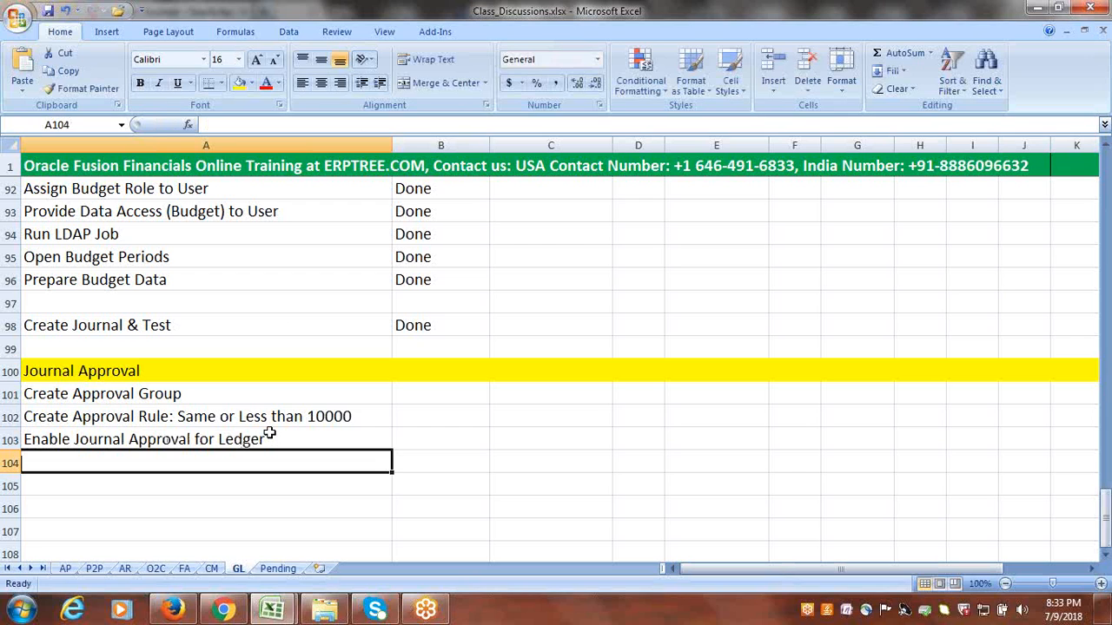
text(Enable )
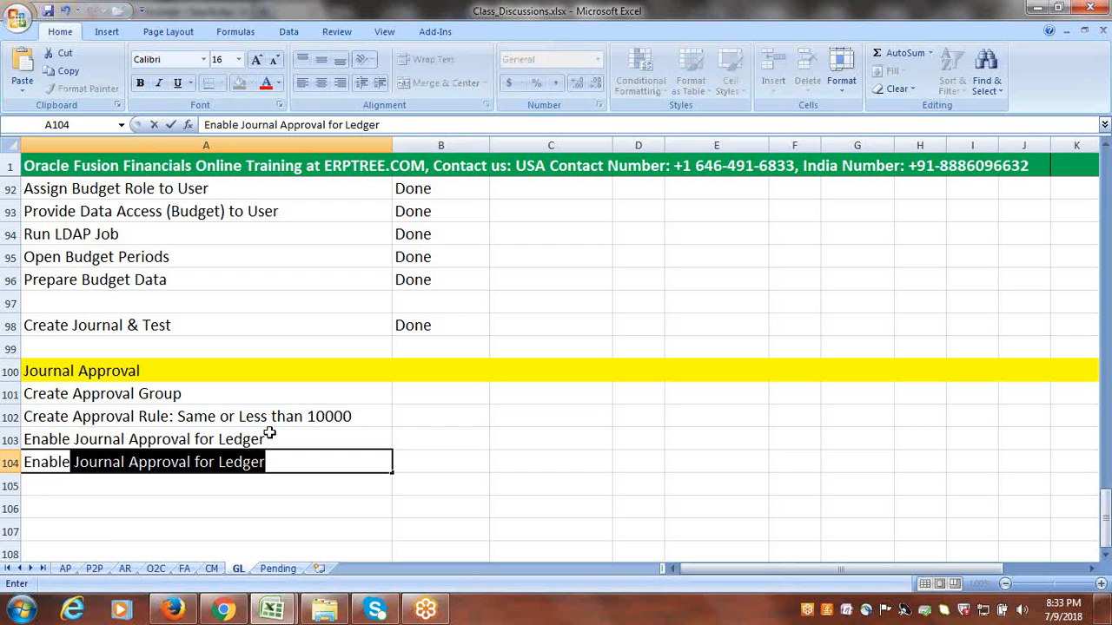
text(Journal )
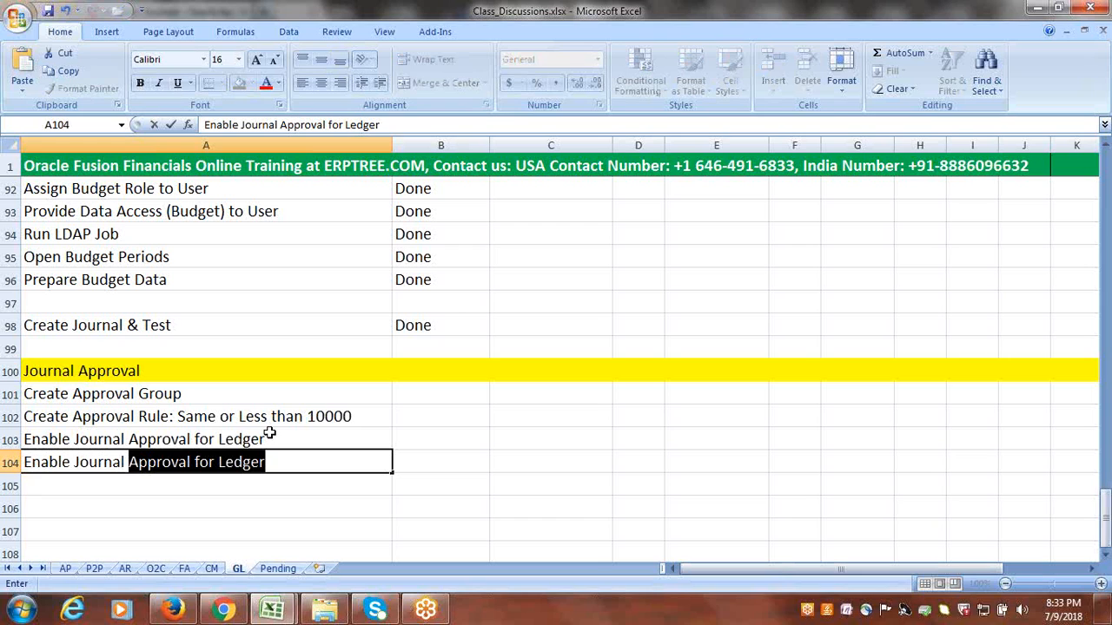
text(Approvals )
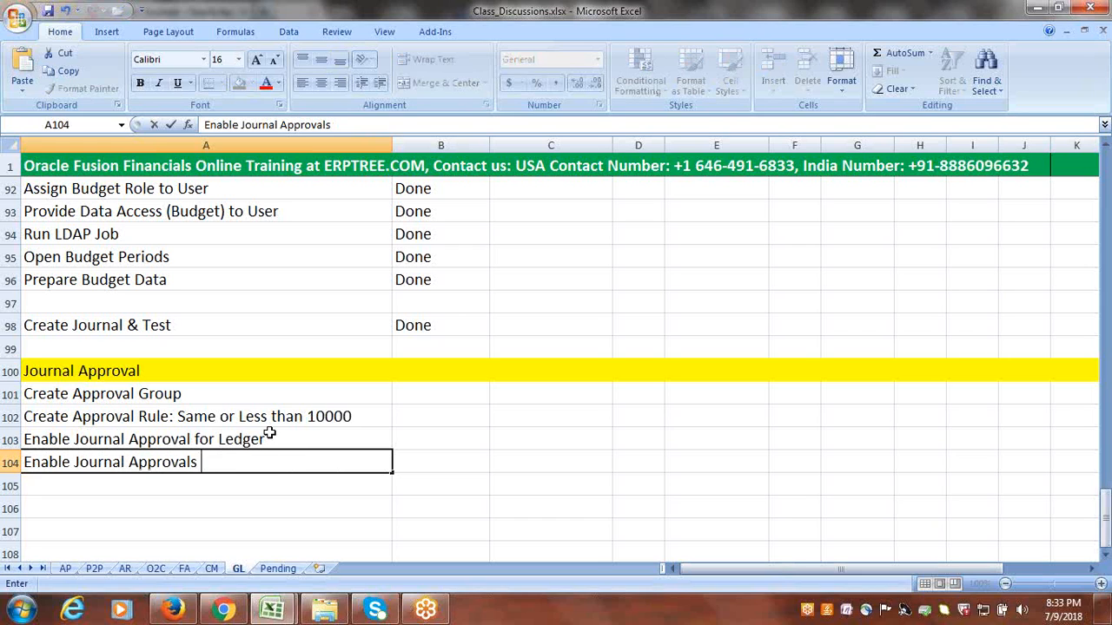
text(for Sources)
key(ctrl+Return)
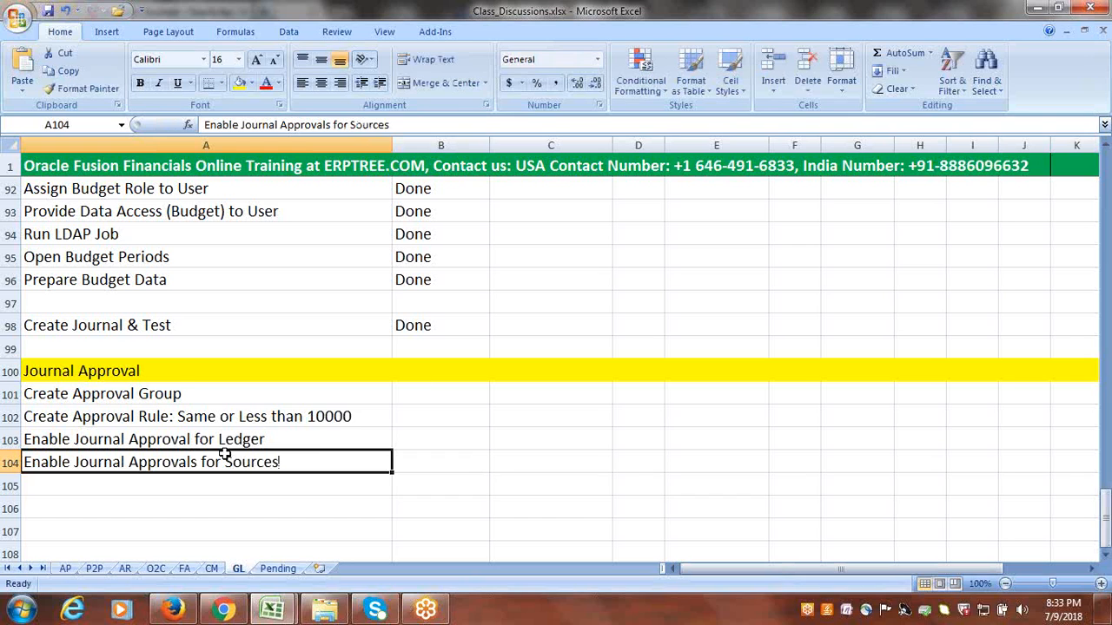
Step: Review the new entries, add 'Create Journal, Approval' in A106, and return to Oracle Journals
click(176, 393)
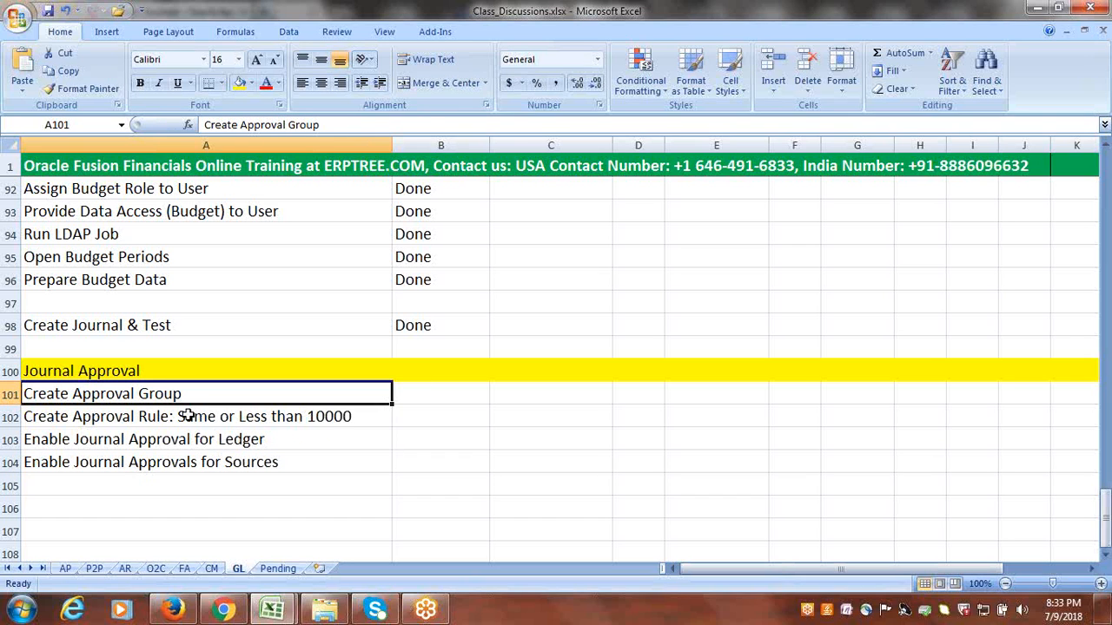
click(187, 416)
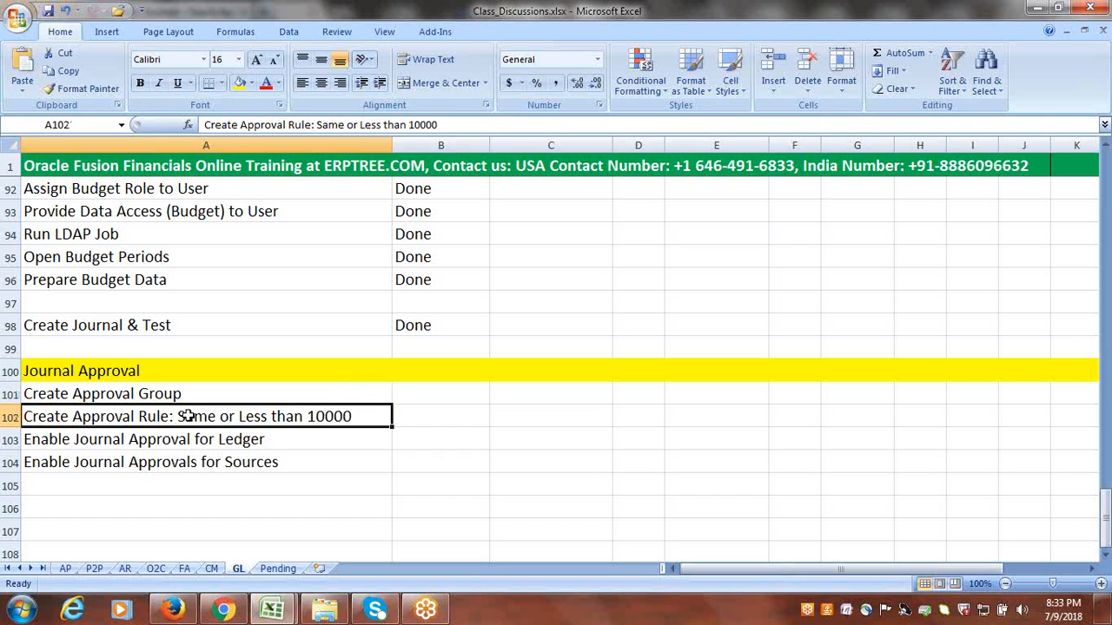
click(235, 438)
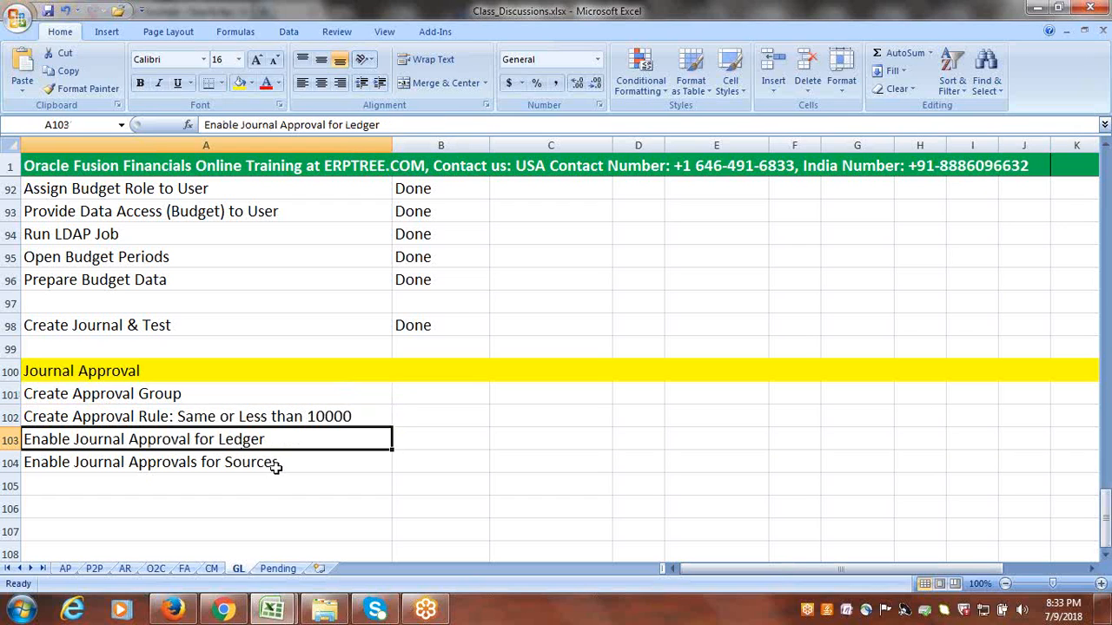
click(275, 467)
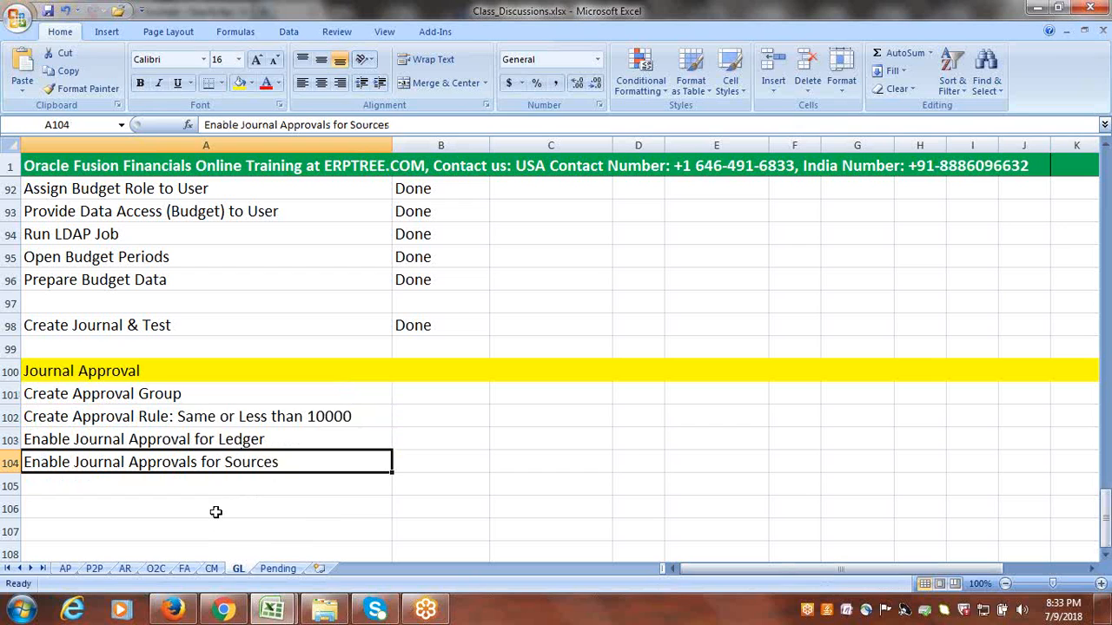
click(181, 497)
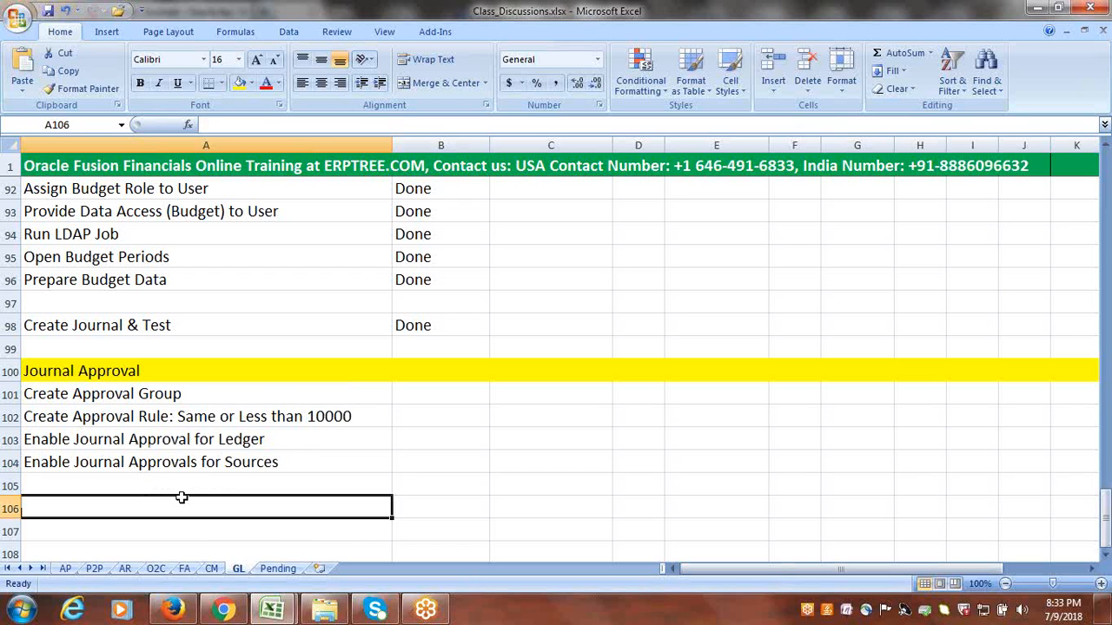
text(Create Journal, Approvals)
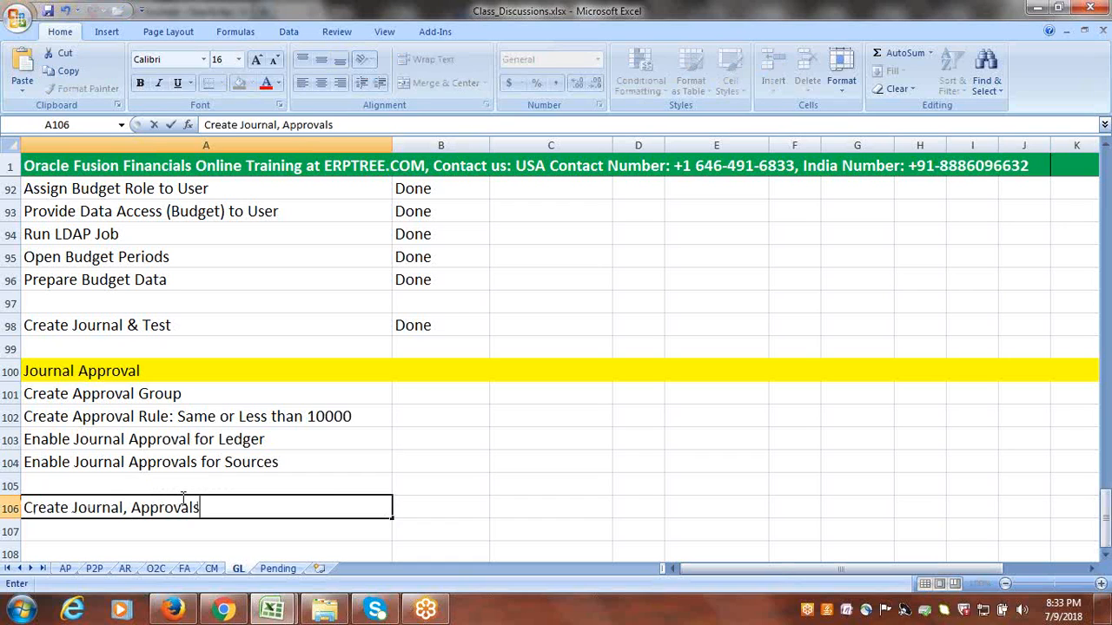
key(BackSpace)
key(ctrl+Return)
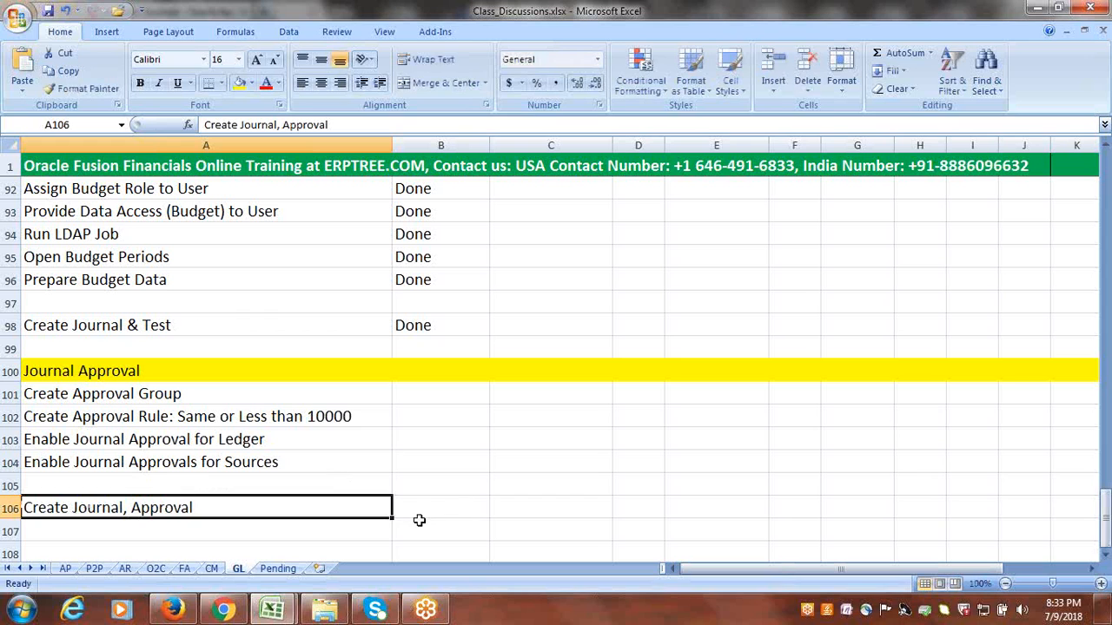
click(174, 610)
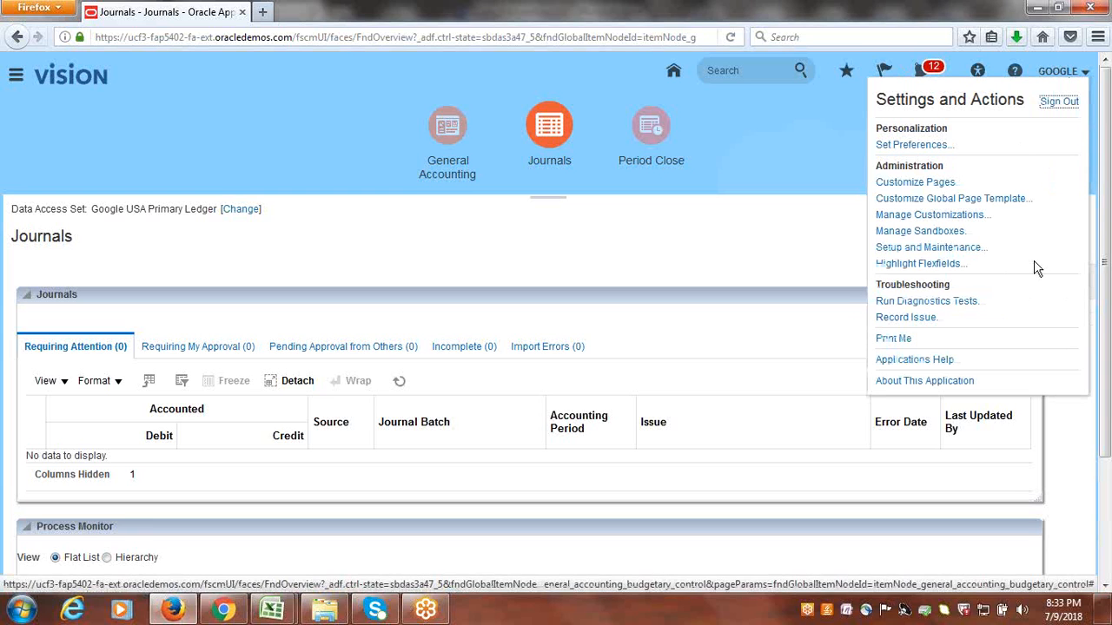
Step: In Setup and Maintenance, search tasks for 'Approval Grou' and launch Manage Approval Groups
click(903, 248)
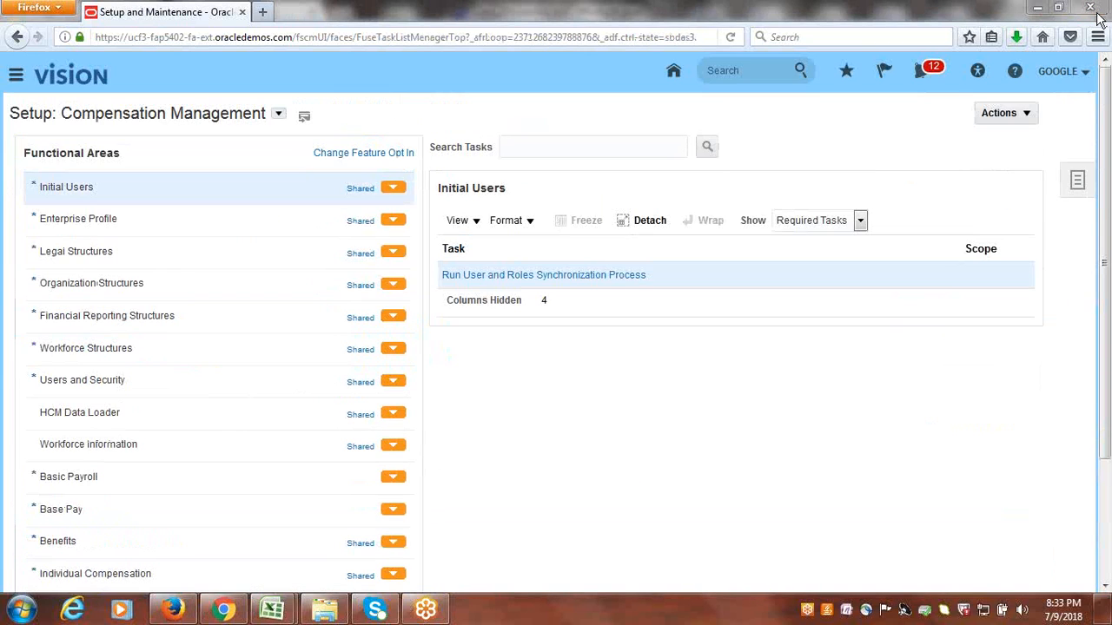
click(1077, 184)
click(970, 264)
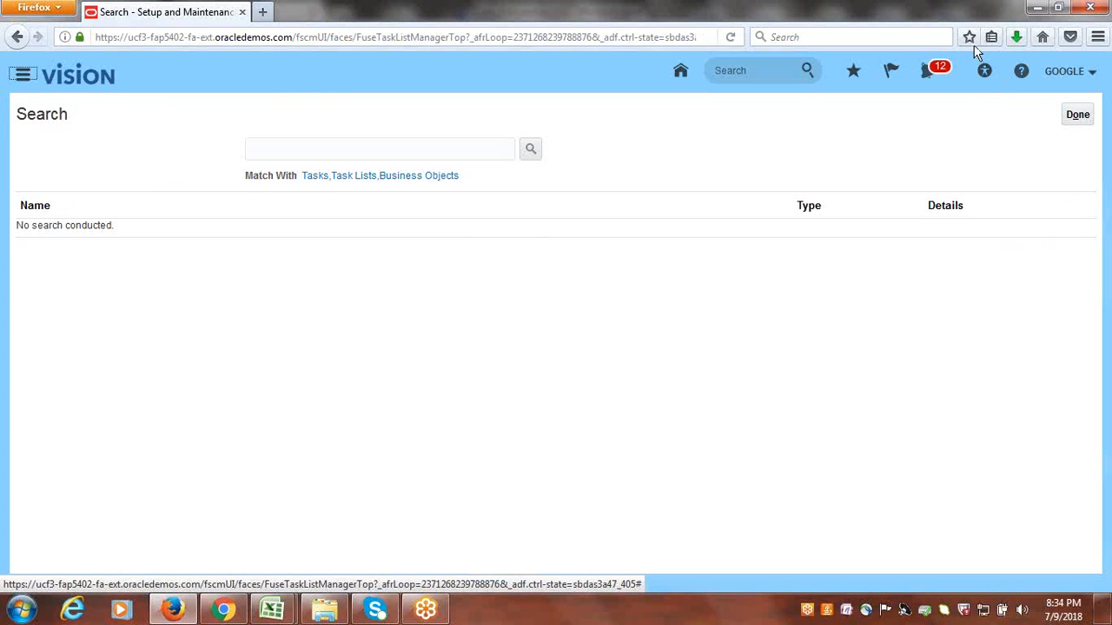
click(367, 152)
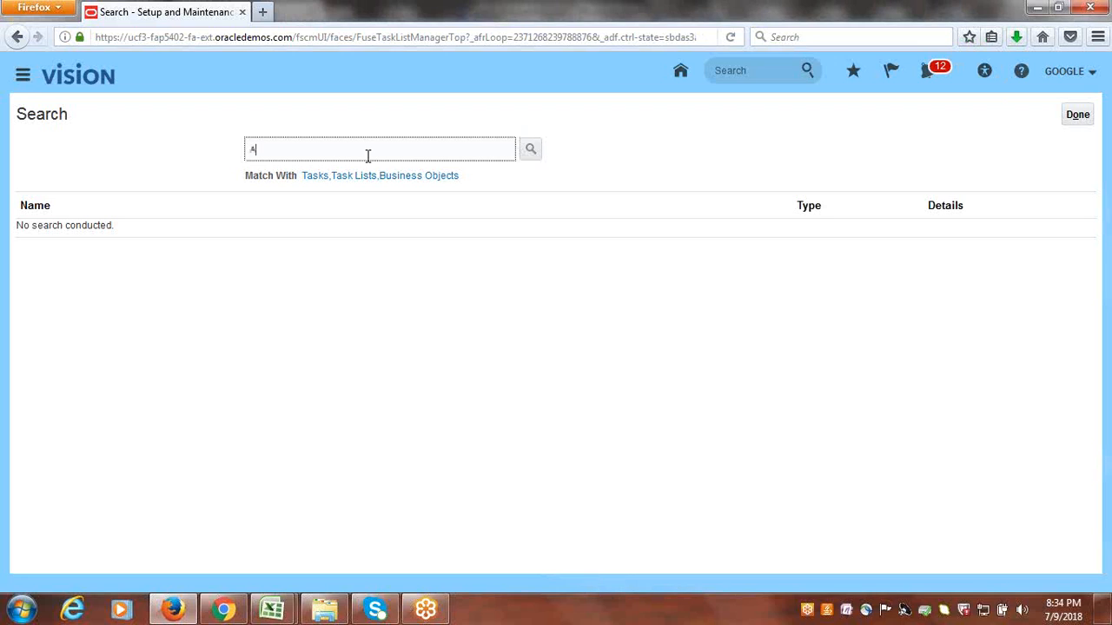
text(Approval Groups)
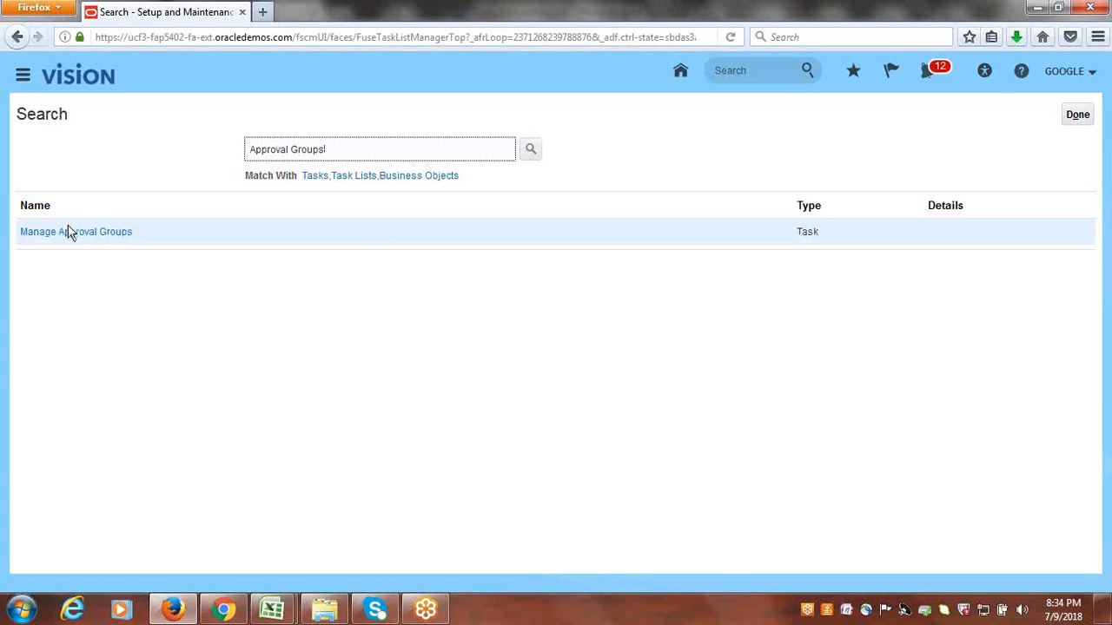
click(70, 232)
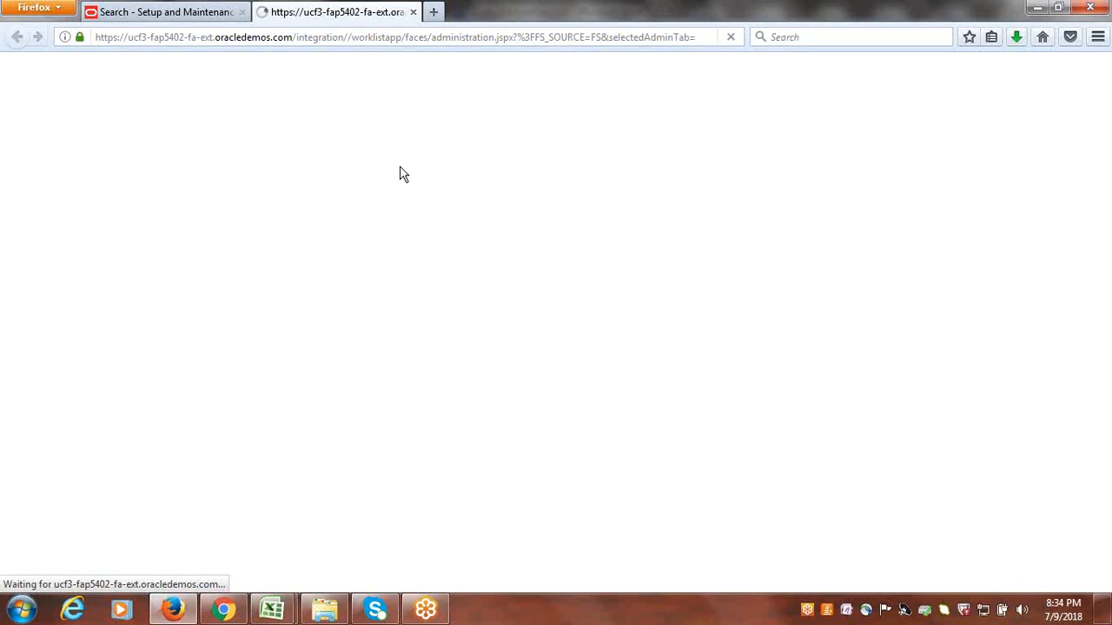
Step: Close the stalled tab and open the Google Implementation Project
click(414, 13)
click(1077, 114)
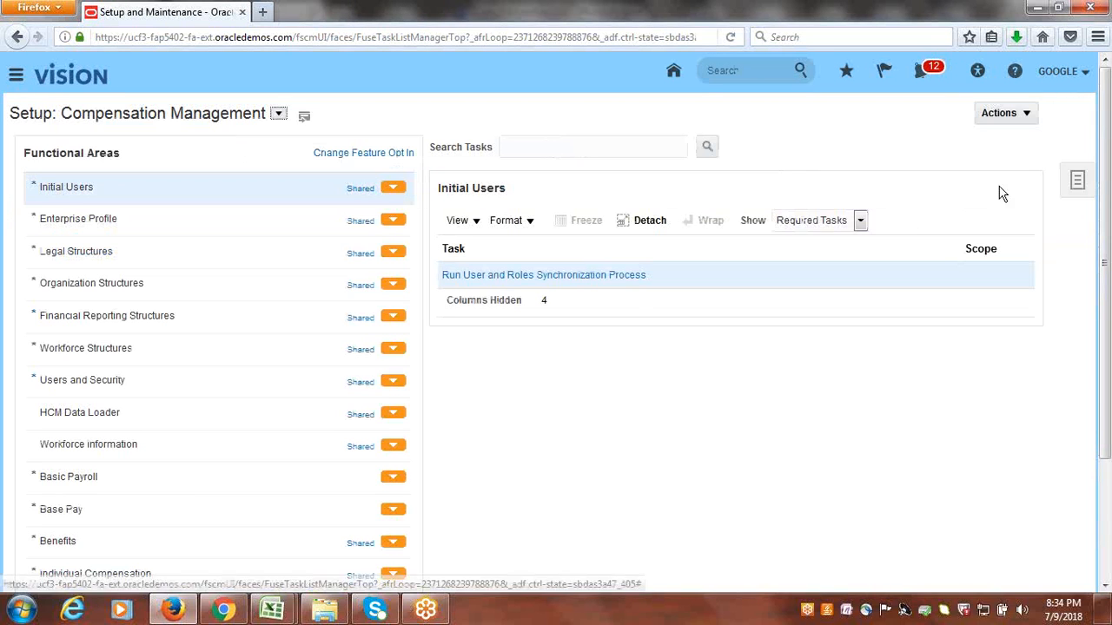
click(1092, 180)
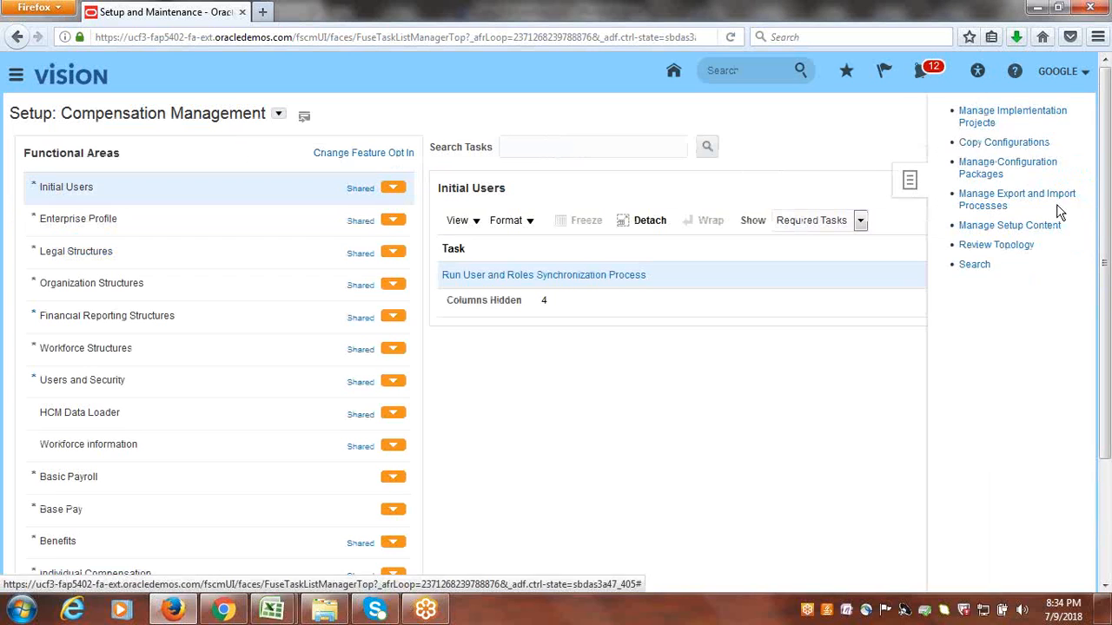
click(1001, 119)
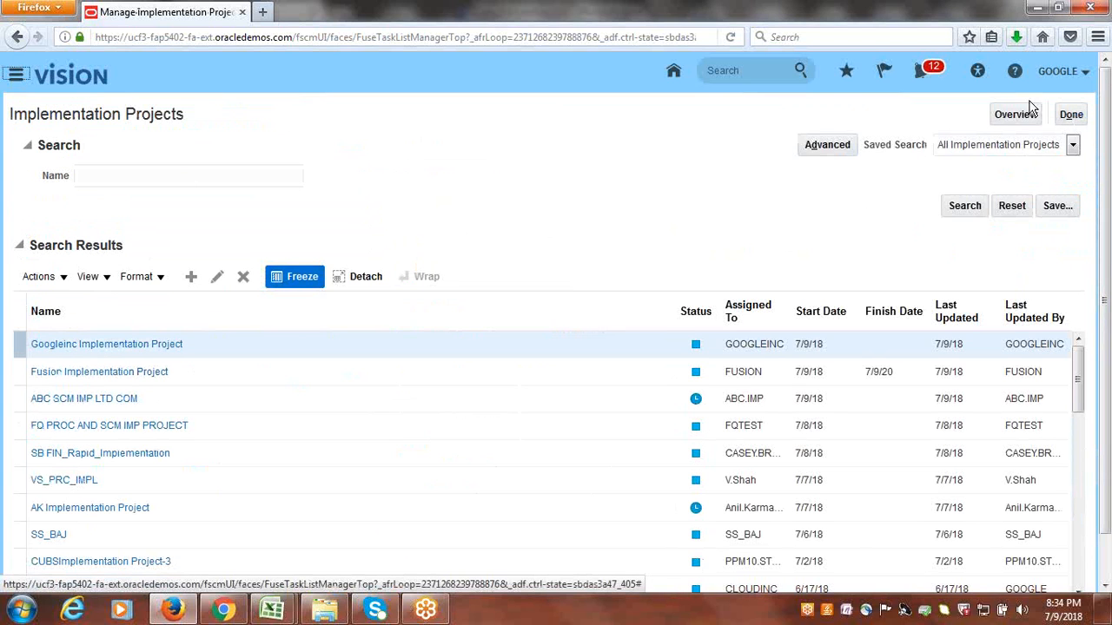
click(1028, 116)
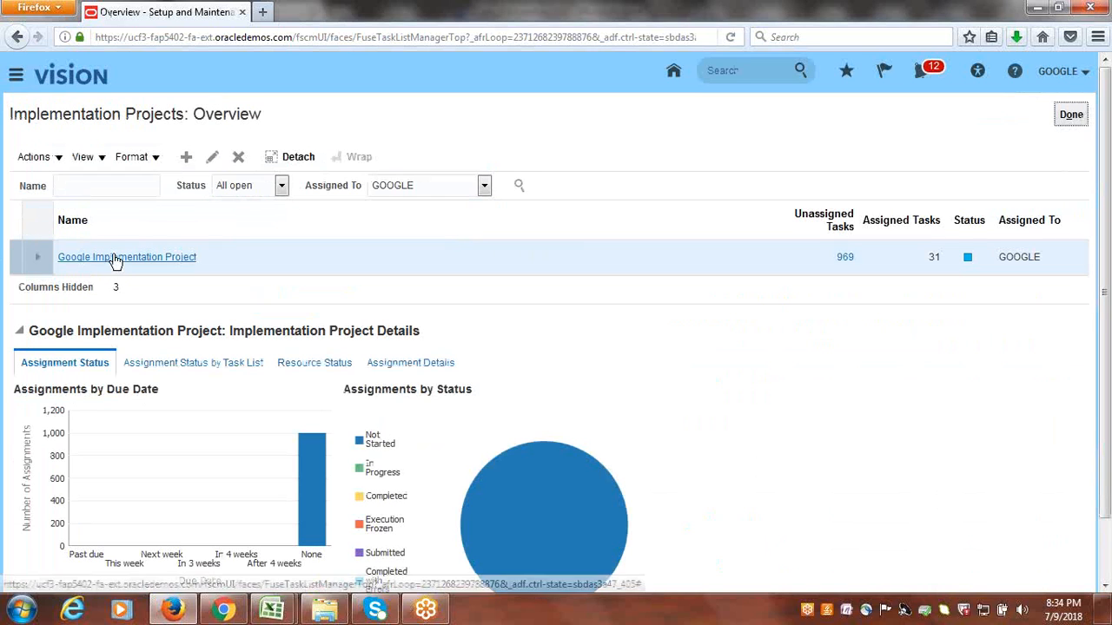
click(118, 257)
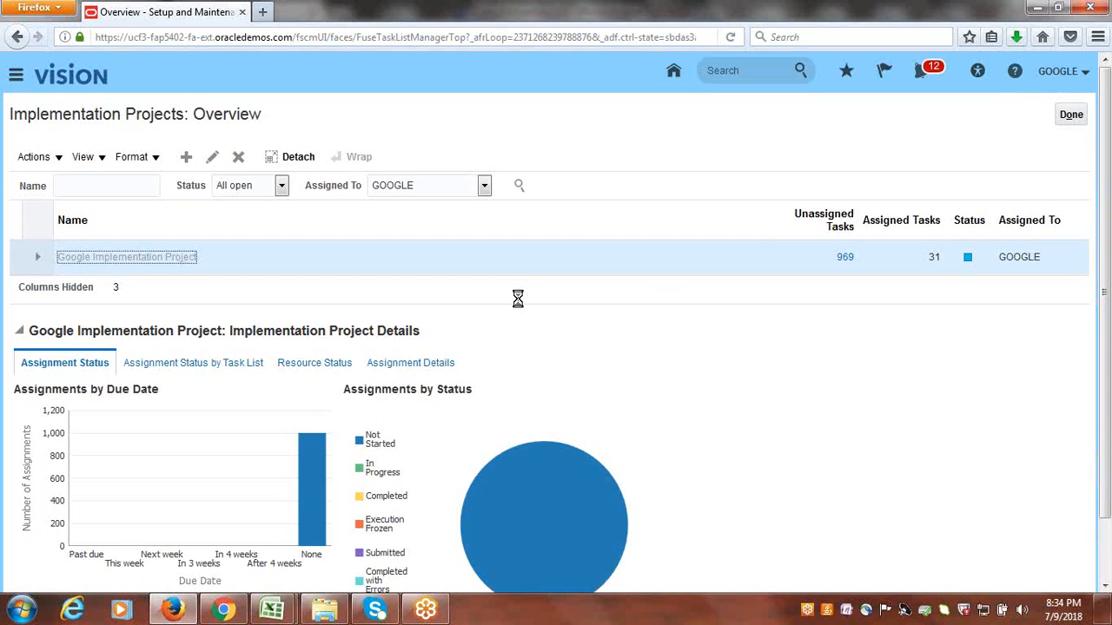
Step: Search the project's tasks for 'Approval Grou' and show Manage Approval Groups in the hierarchy
click(103, 318)
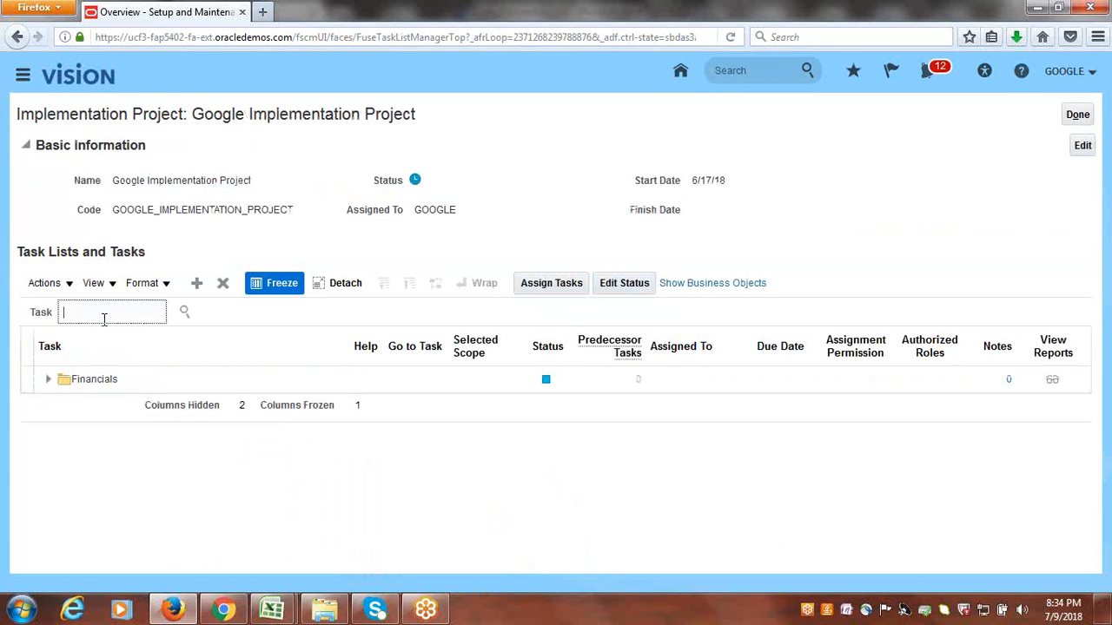
text(Approval Groups)
key(Return)
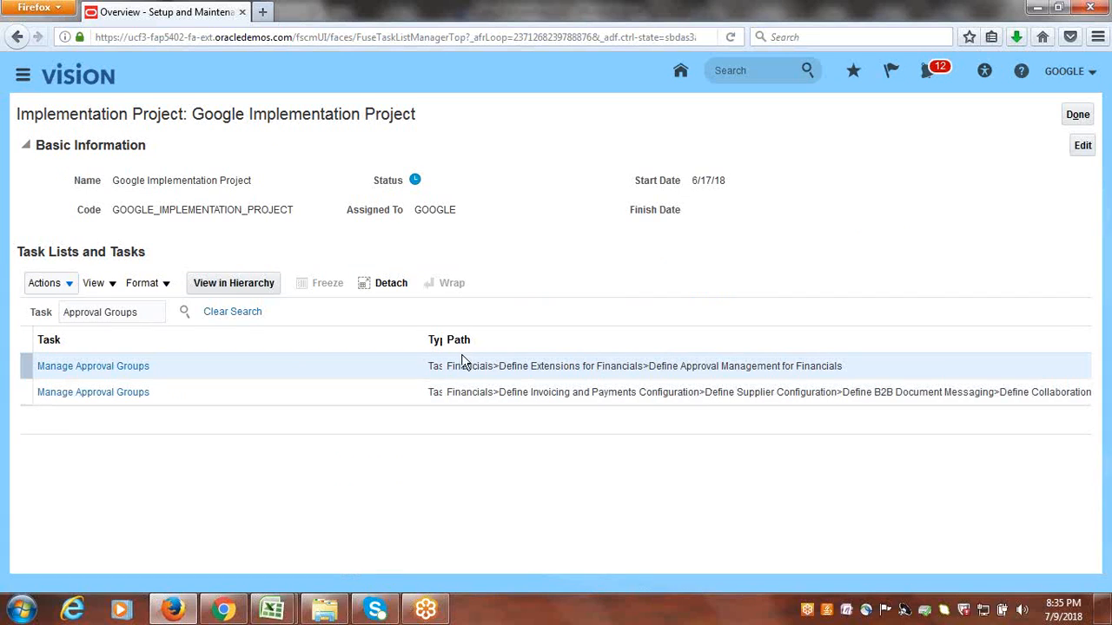
click(69, 368)
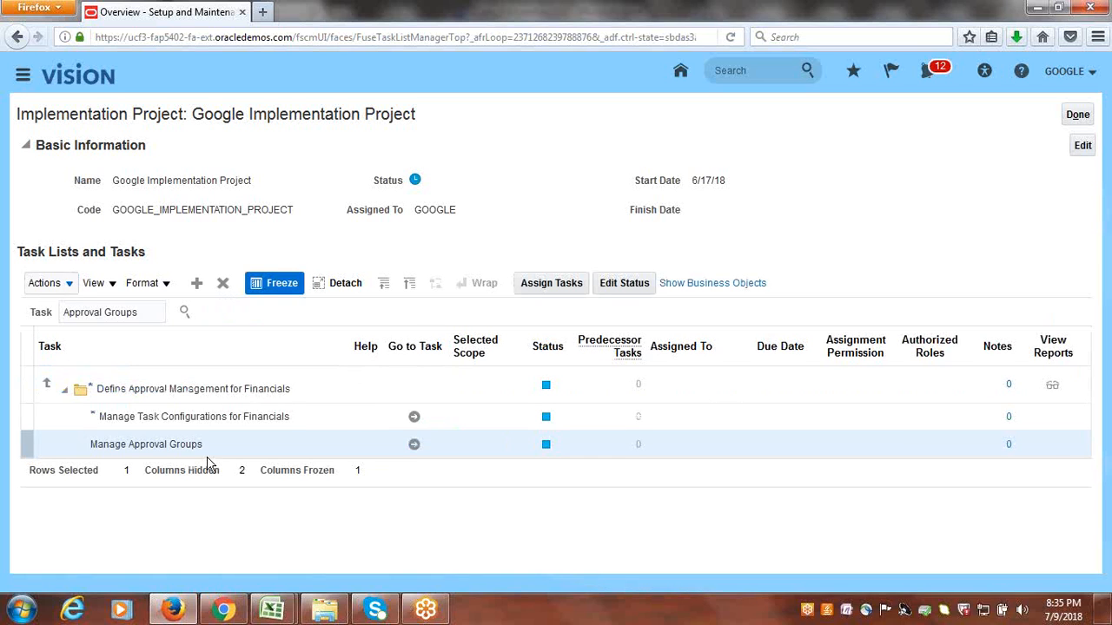
Step: From Manage Approval Groups, create a new approval group and begin renaming it Google Journal
click(392, 456)
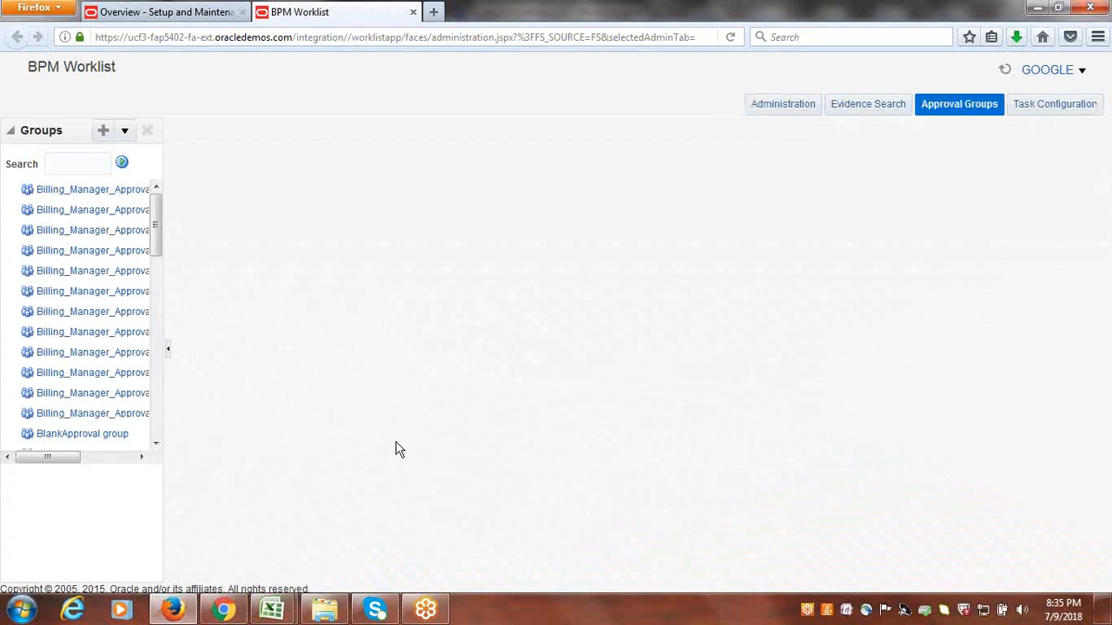
click(102, 129)
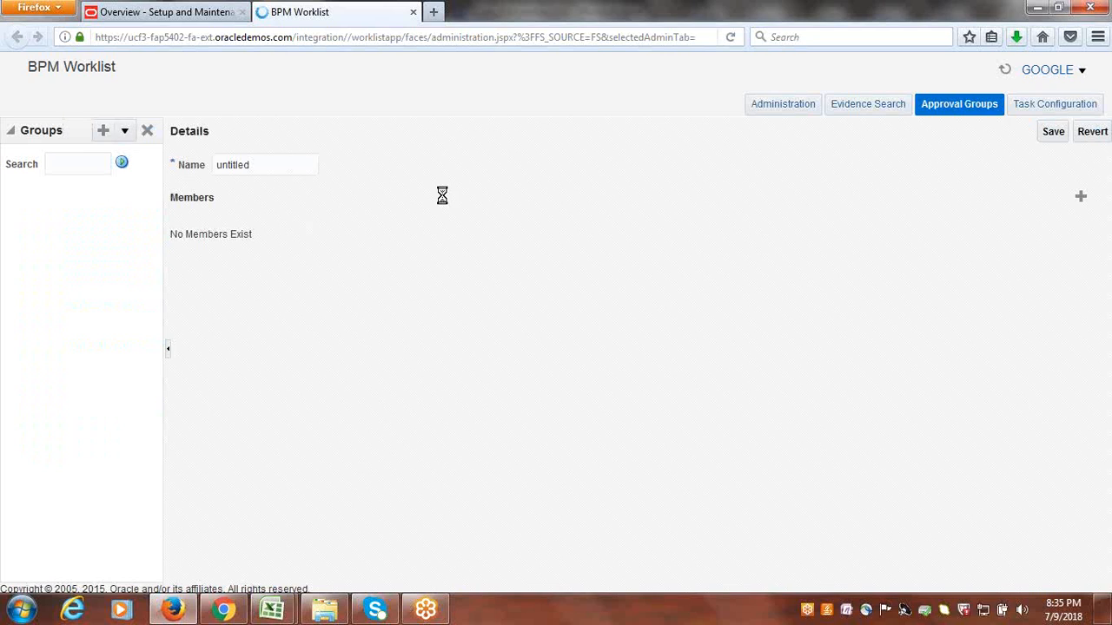
double_click(262, 170)
text(Google Journal)
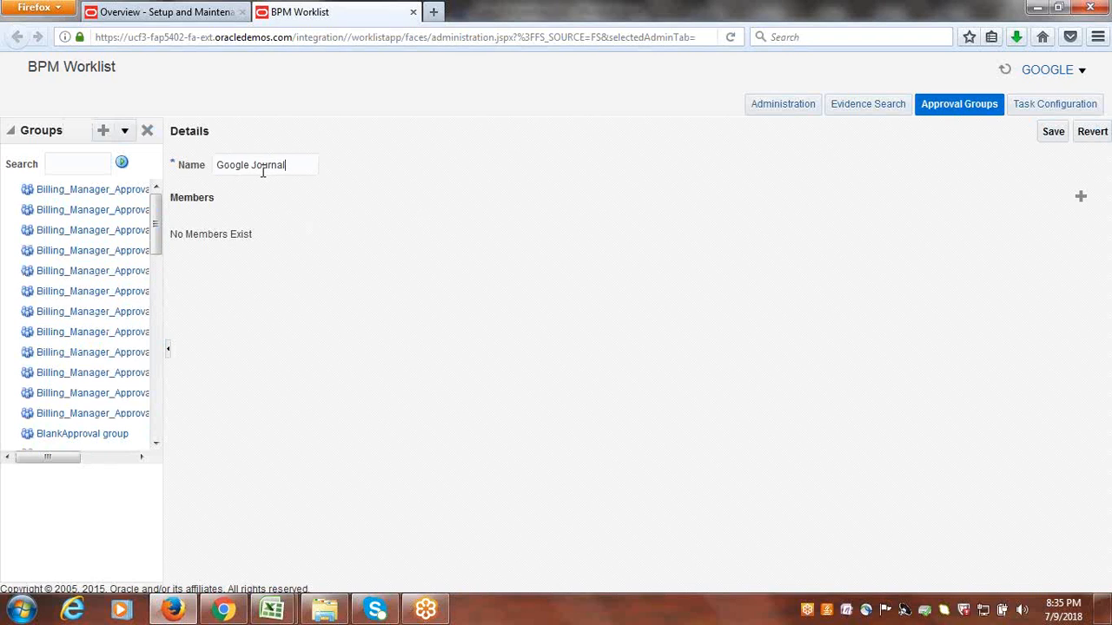
Step: Add the first user matching GOOGLE from the Identity Browser as a group member
click(1082, 198)
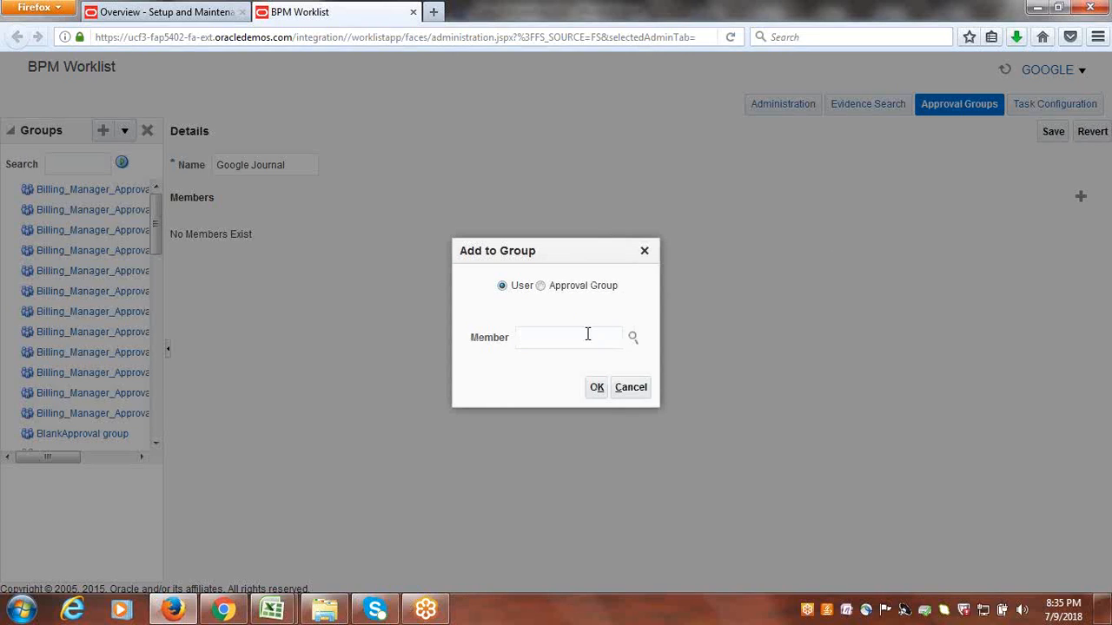
text(GOOGLE)
click(635, 337)
click(529, 118)
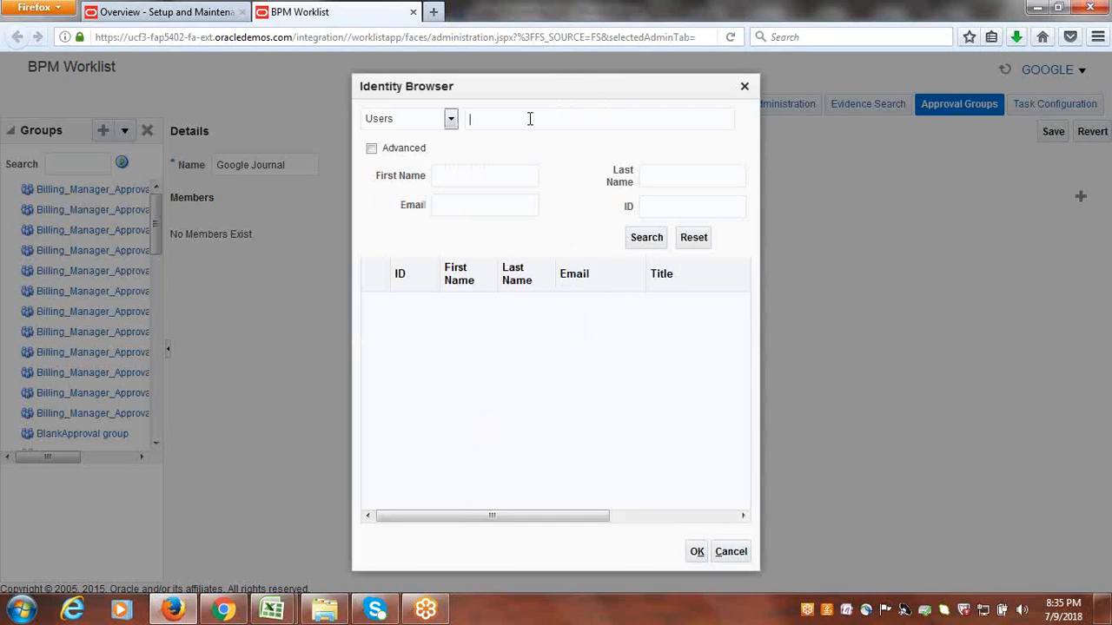
text(GOOGLE)
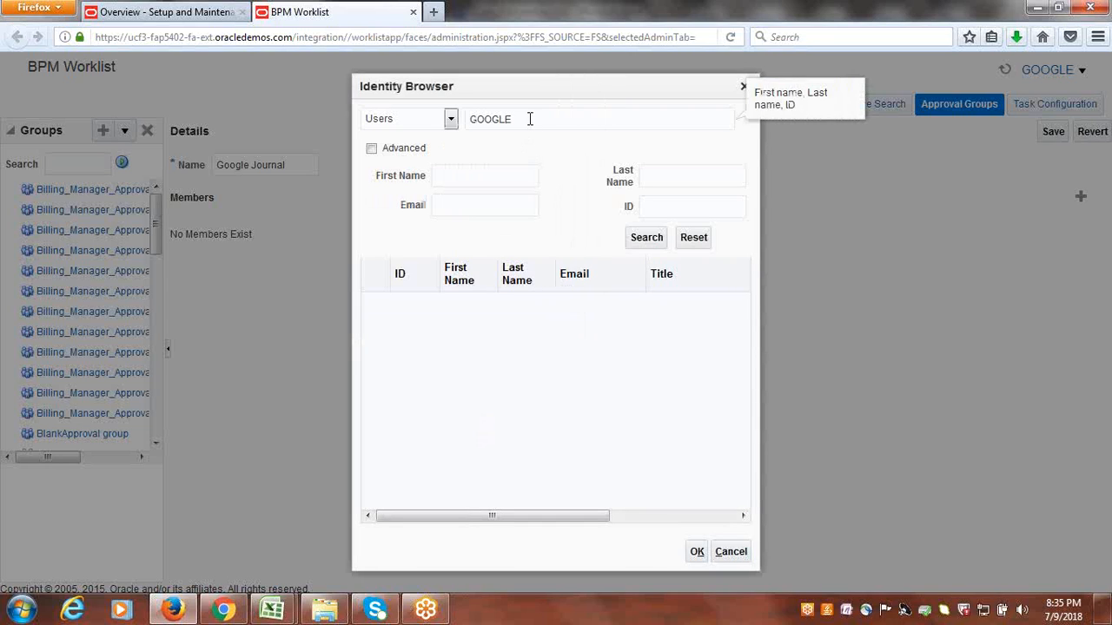
click(662, 240)
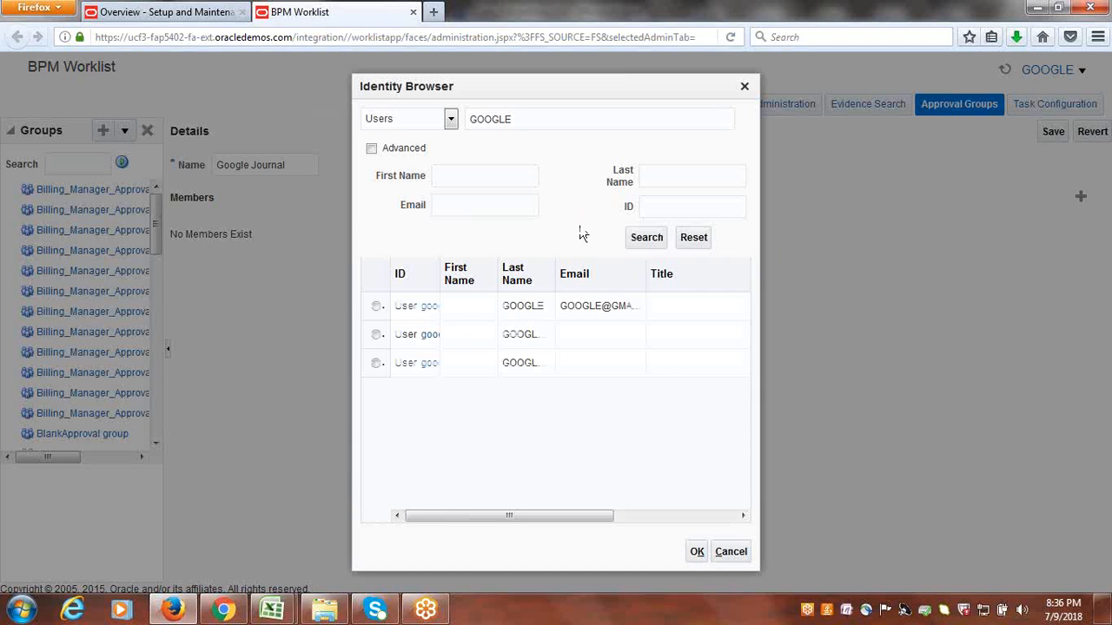
drag(440, 274, 553, 273)
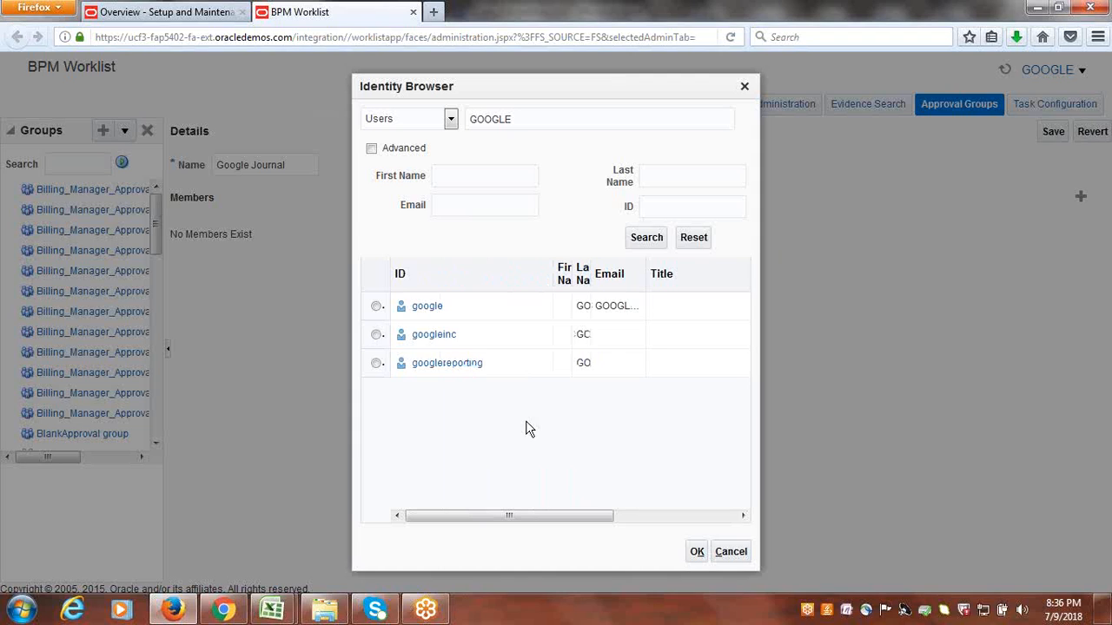
click(377, 308)
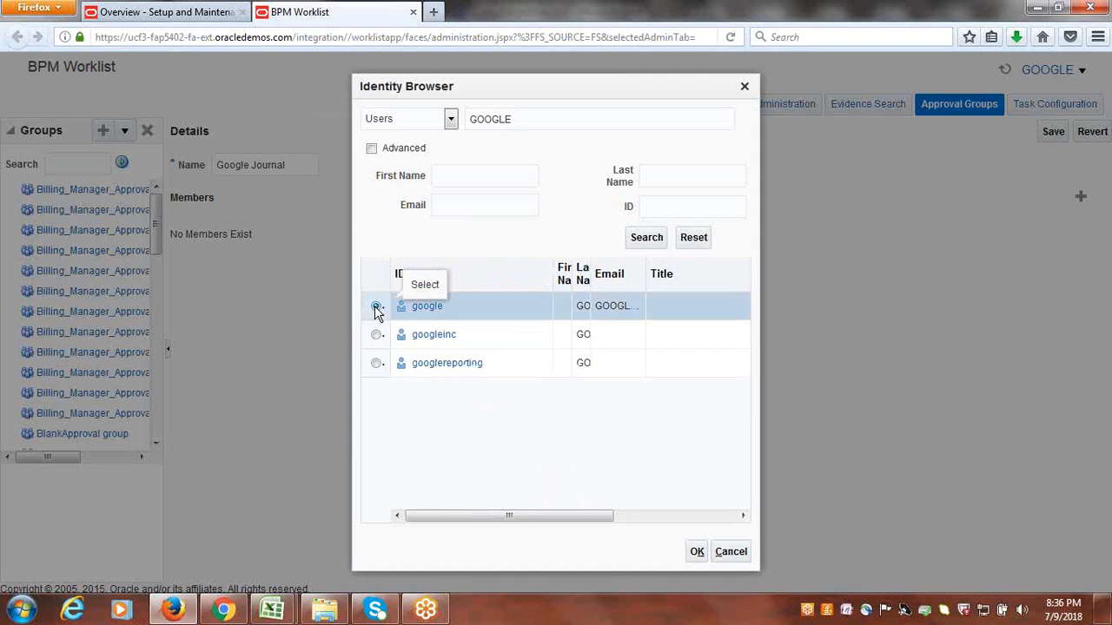
click(697, 554)
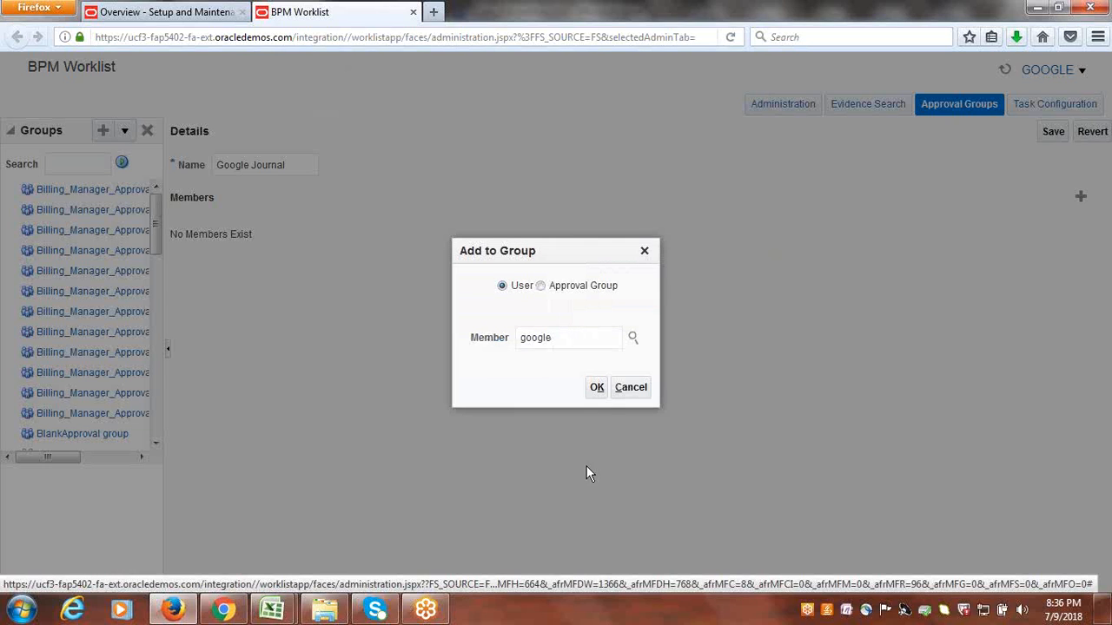
click(597, 386)
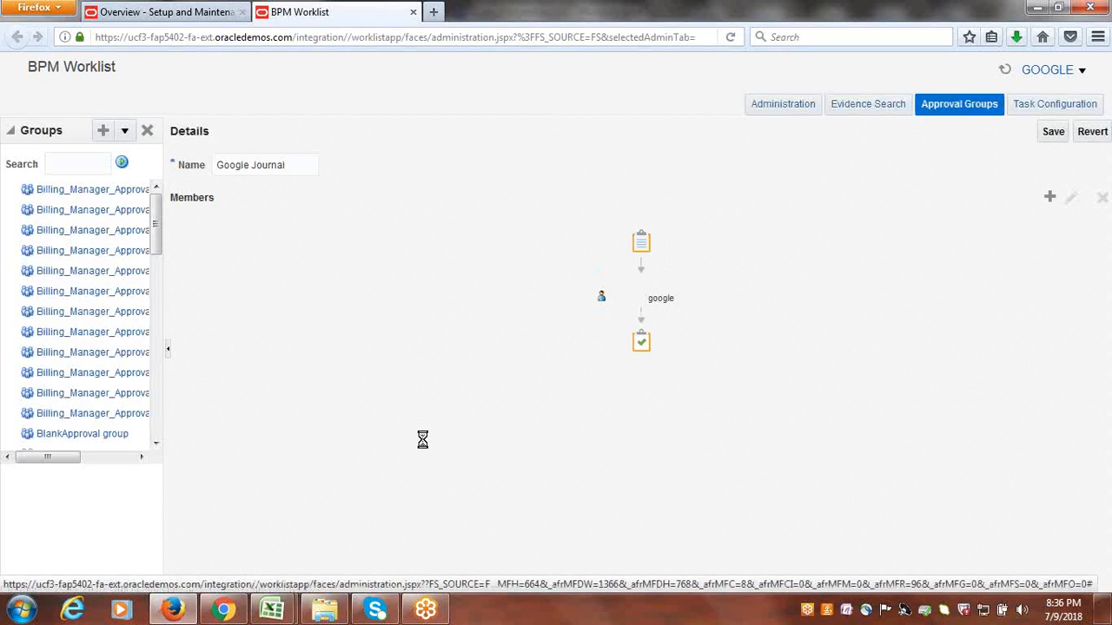
Step: Select the new member and save the Google Journal approval group
click(600, 298)
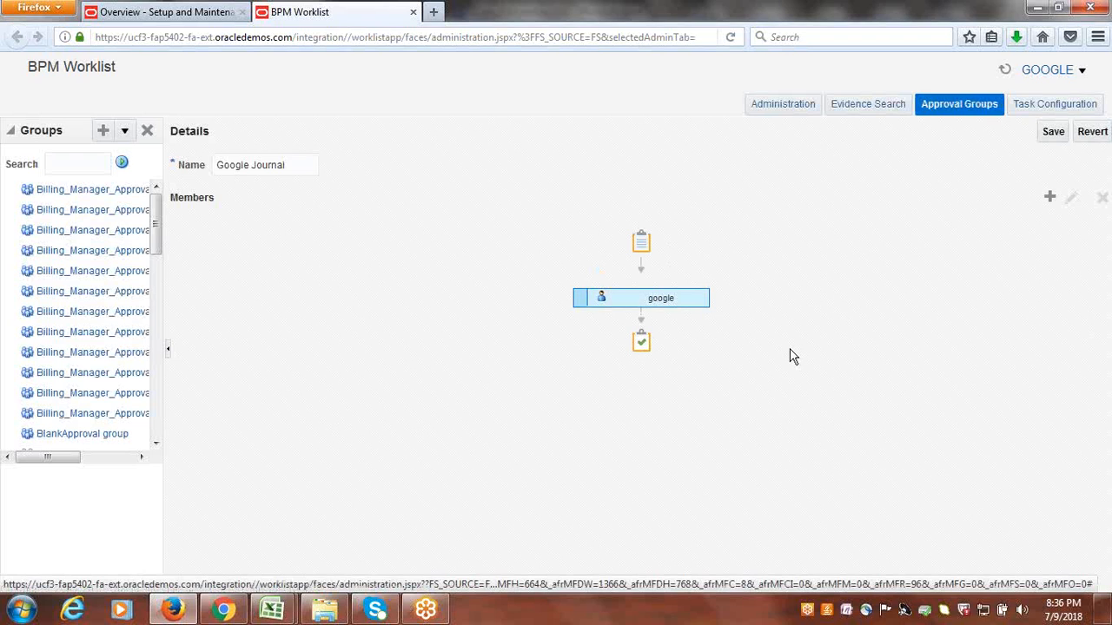
click(1059, 137)
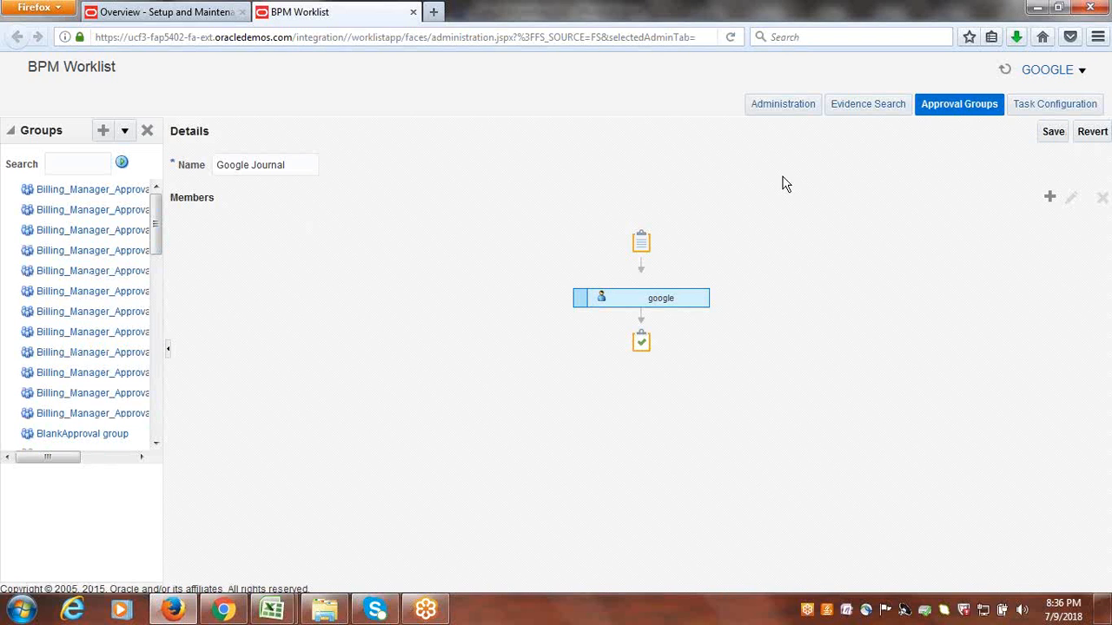
click(1062, 139)
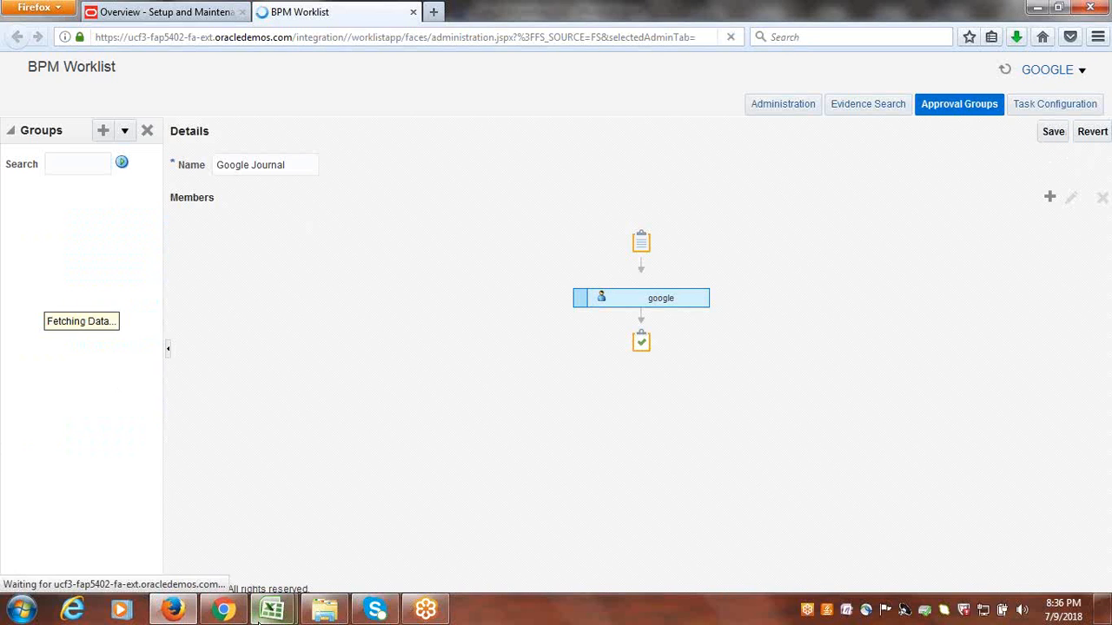
Step: Close the EnterBudgets.xlsx workbook without saving its changes
mouse_move(260, 613)
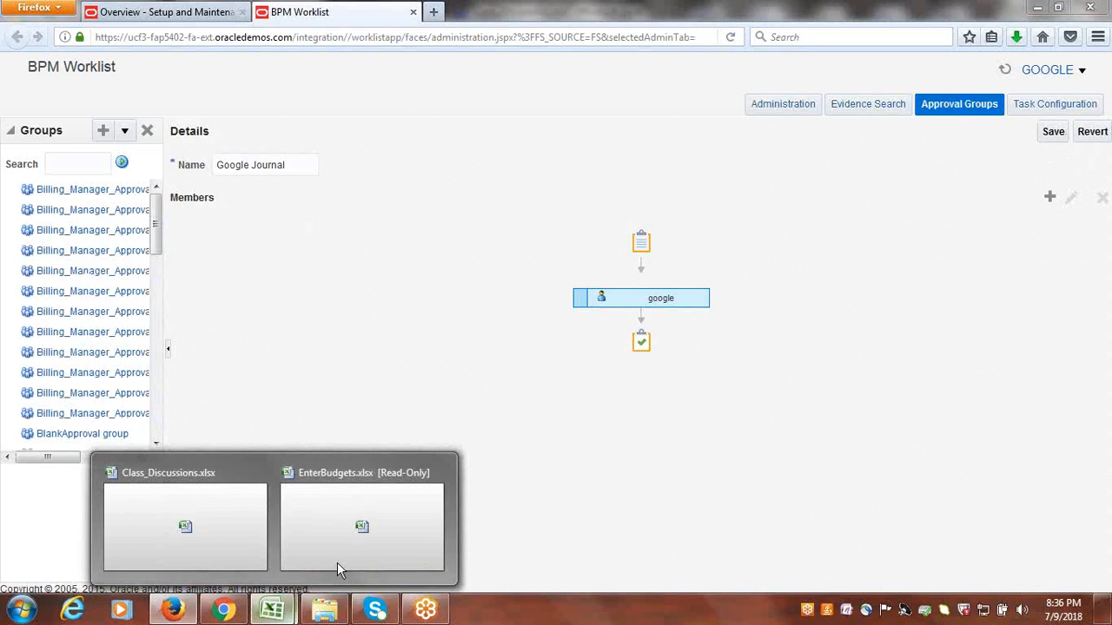
click(377, 533)
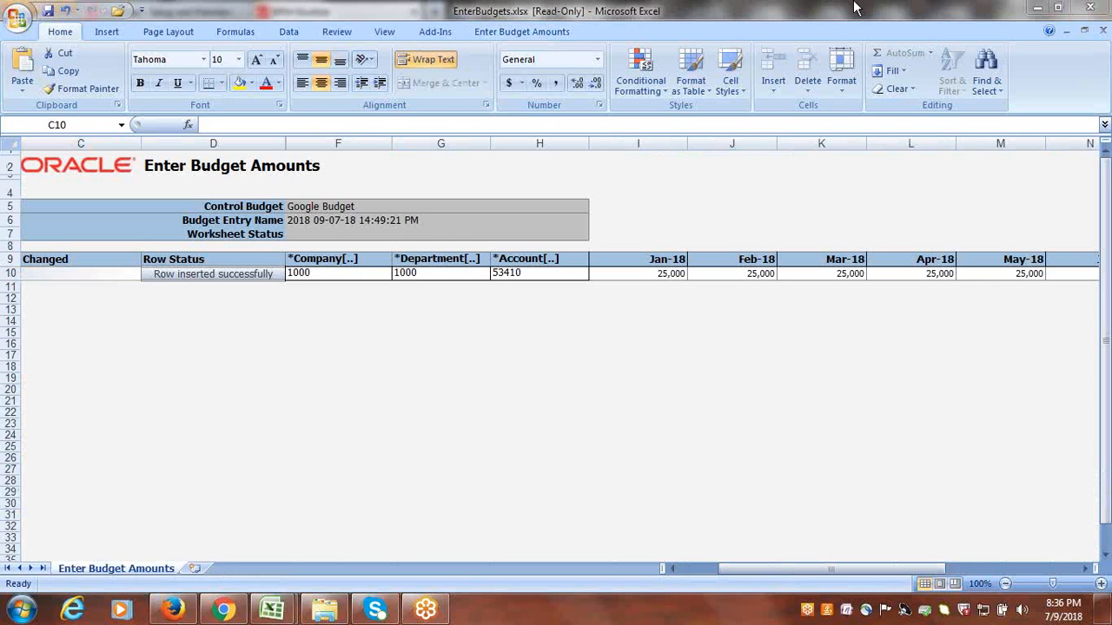
click(1090, 7)
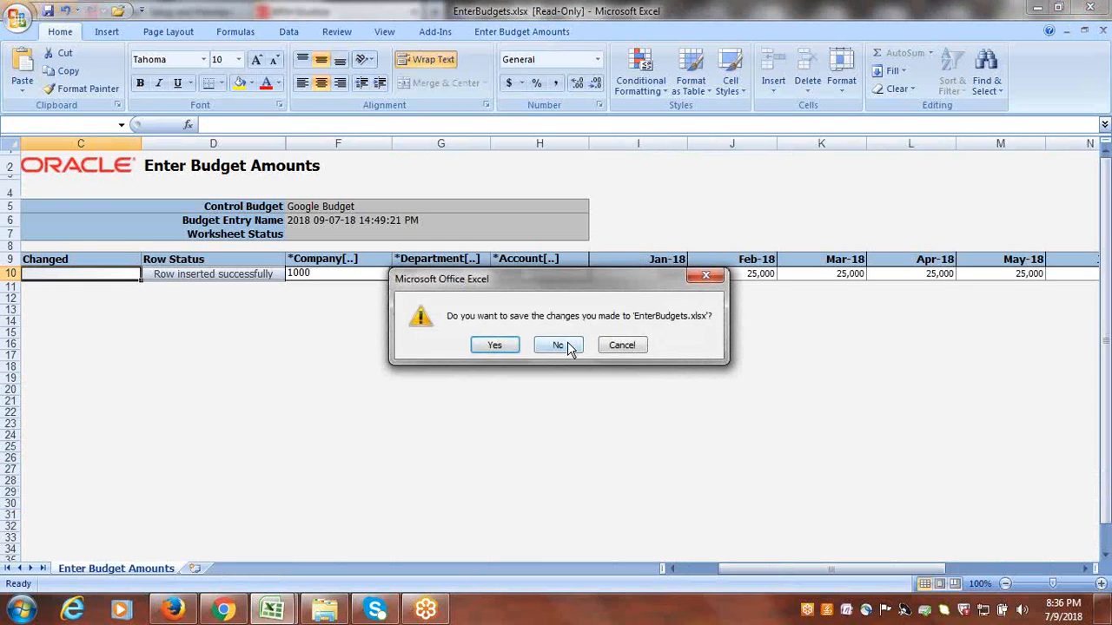
click(558, 344)
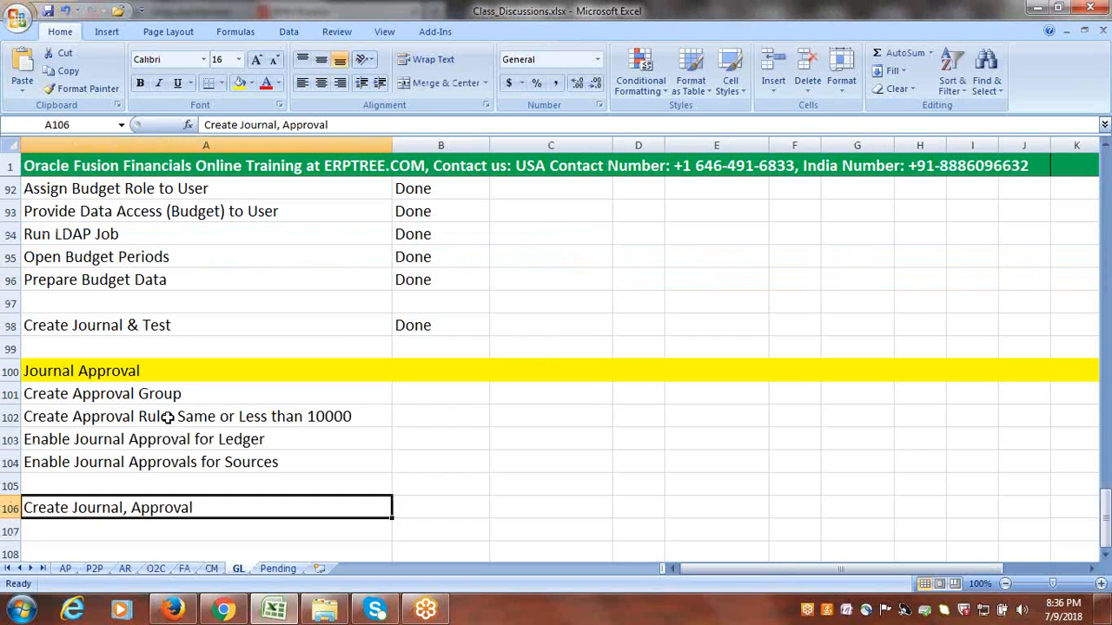
Step: Check the approval rule item in row 102, then return to BPM Worklist in Firefox
click(165, 417)
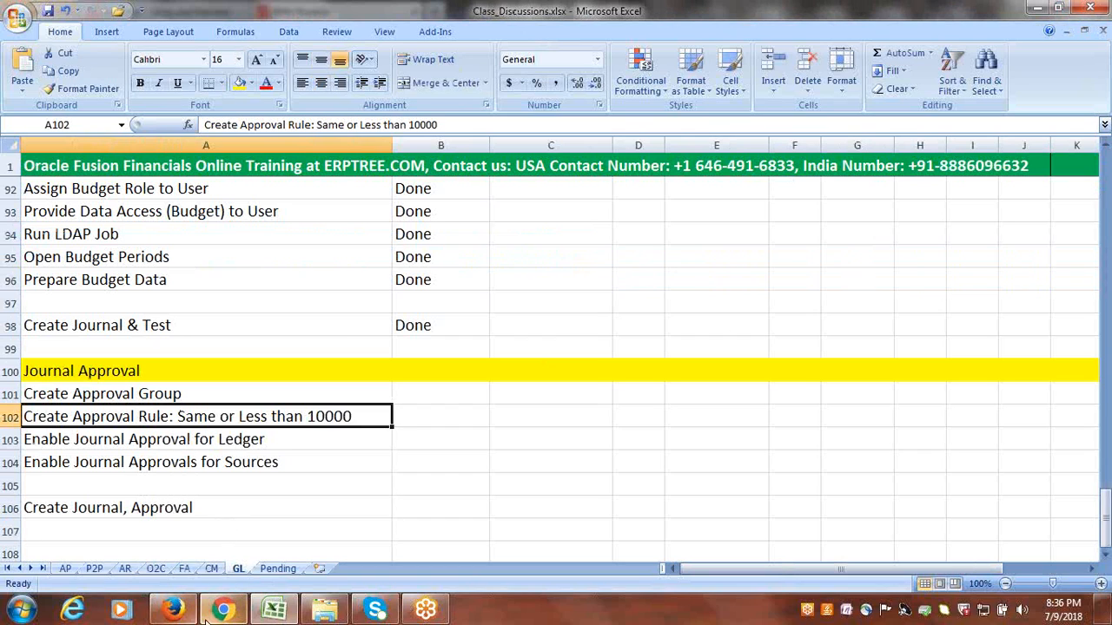
mouse_move(178, 613)
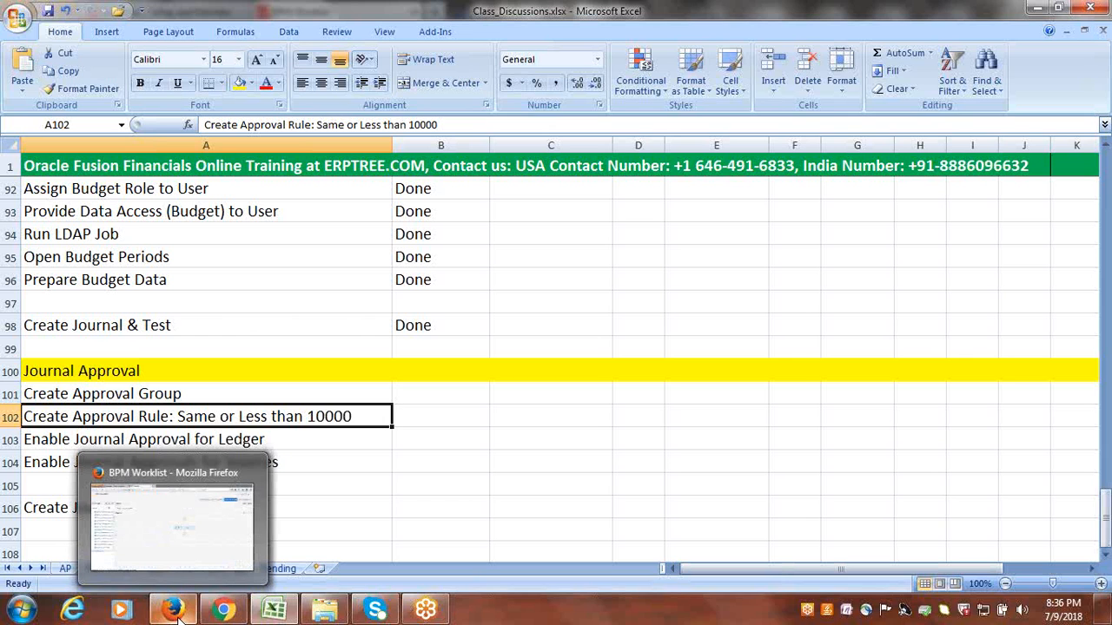
click(178, 612)
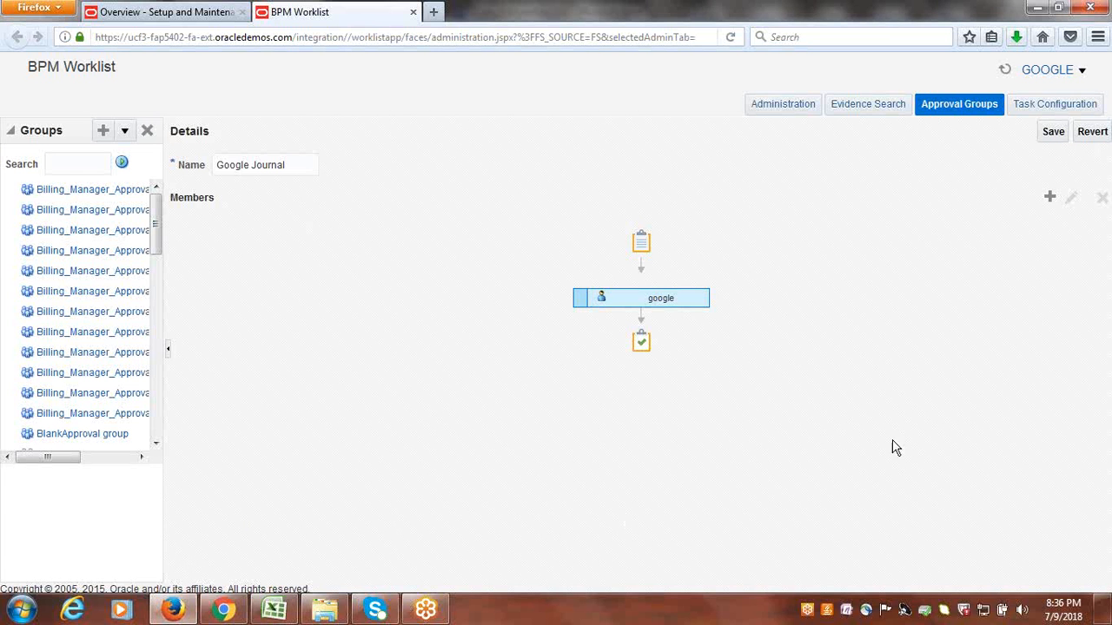
Step: View the Task Configuration list and its Show options, then go back to Setup and Maintenance
click(1050, 108)
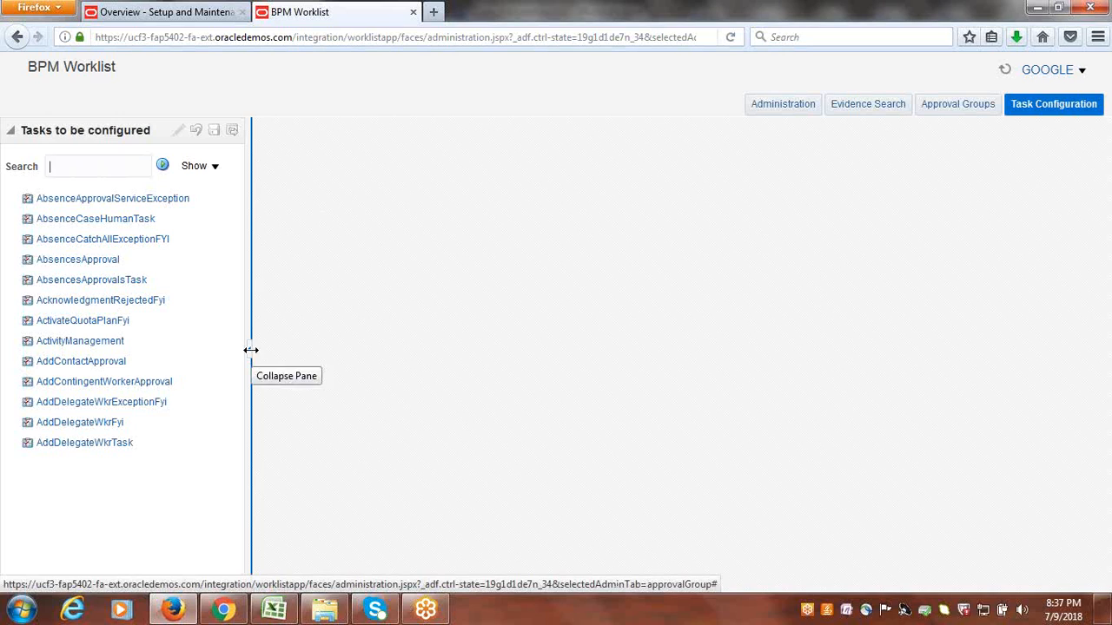
click(214, 165)
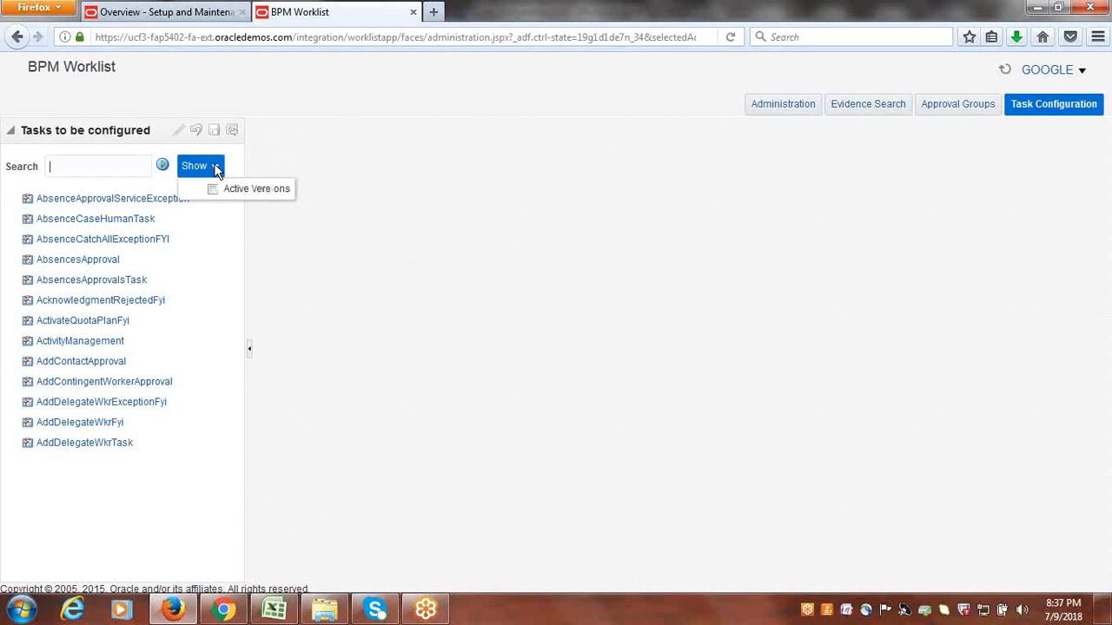
click(317, 152)
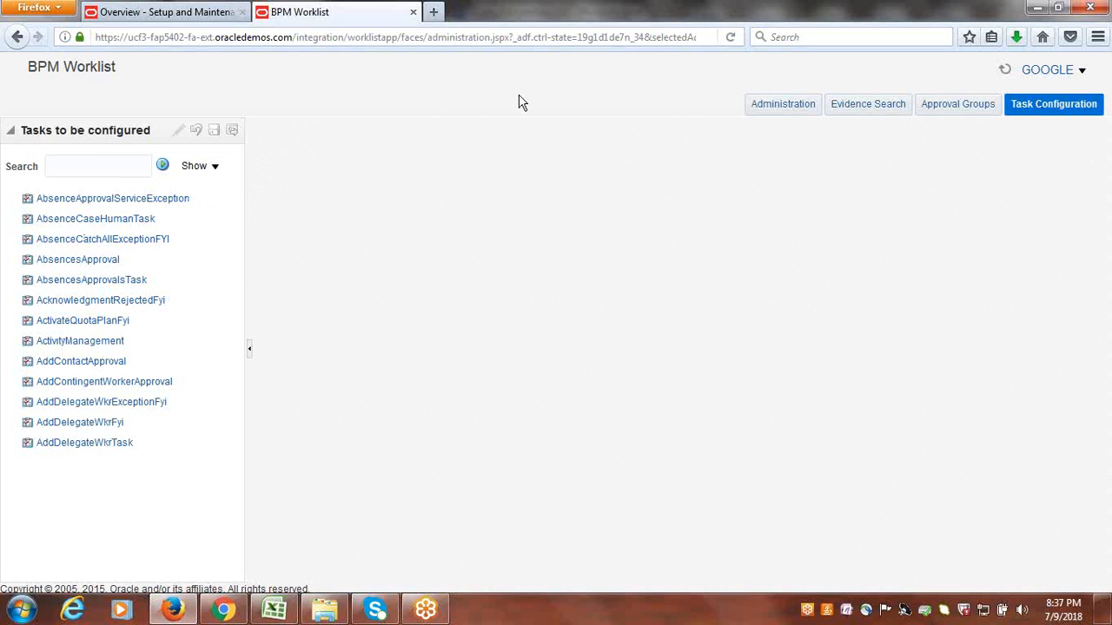
click(162, 10)
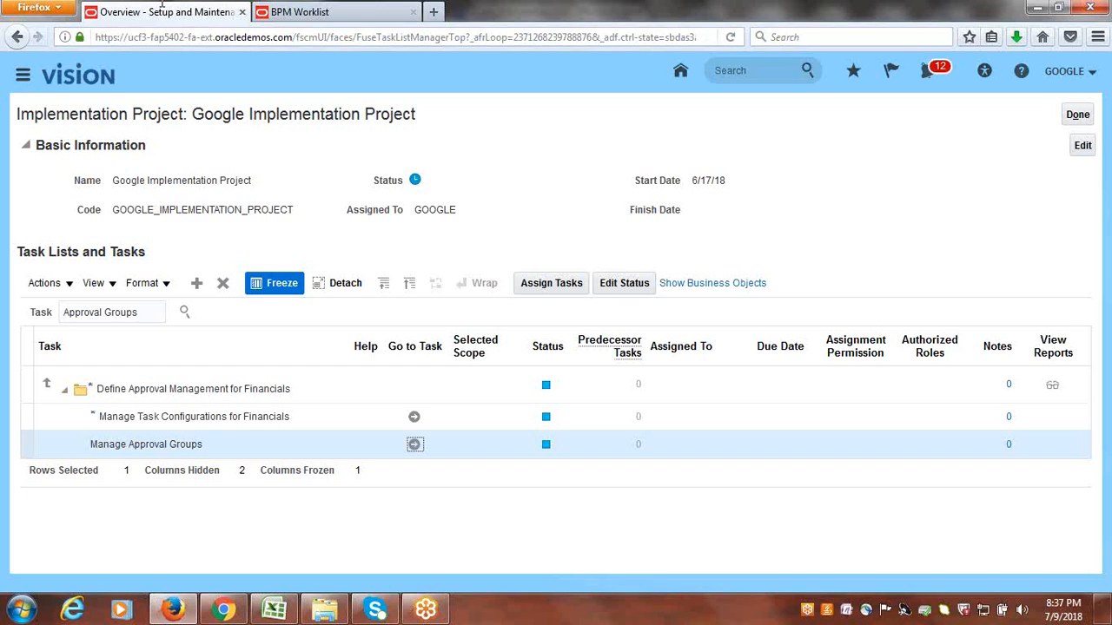
Step: Search the project for Approval tasks and launch Manage Journal Approval Rules in BPM Worklist
triple_click(156, 312)
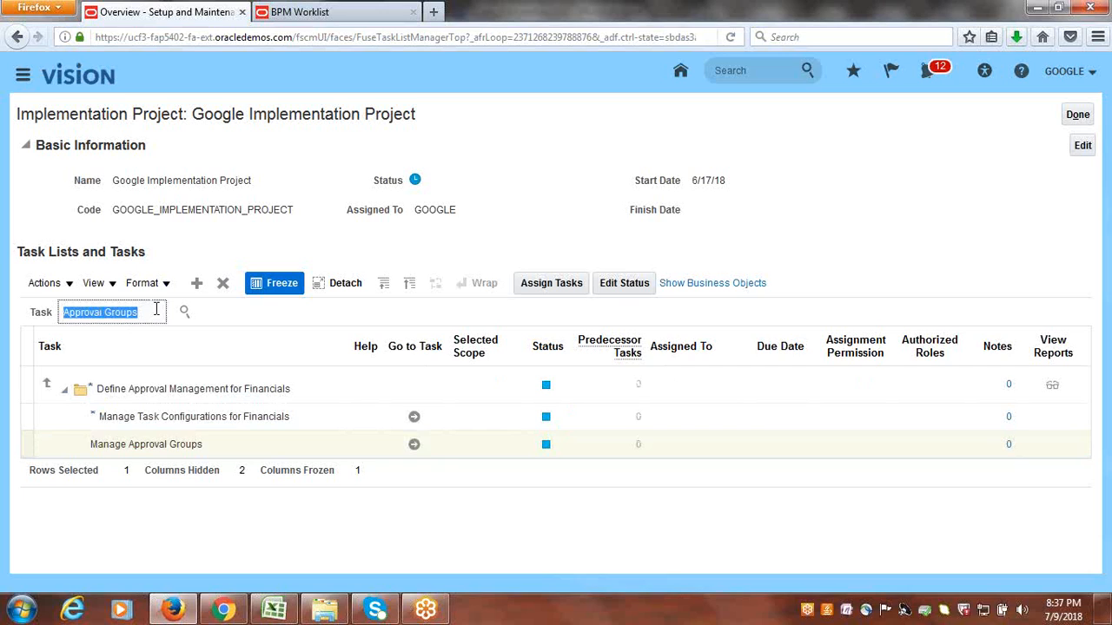
click(156, 311)
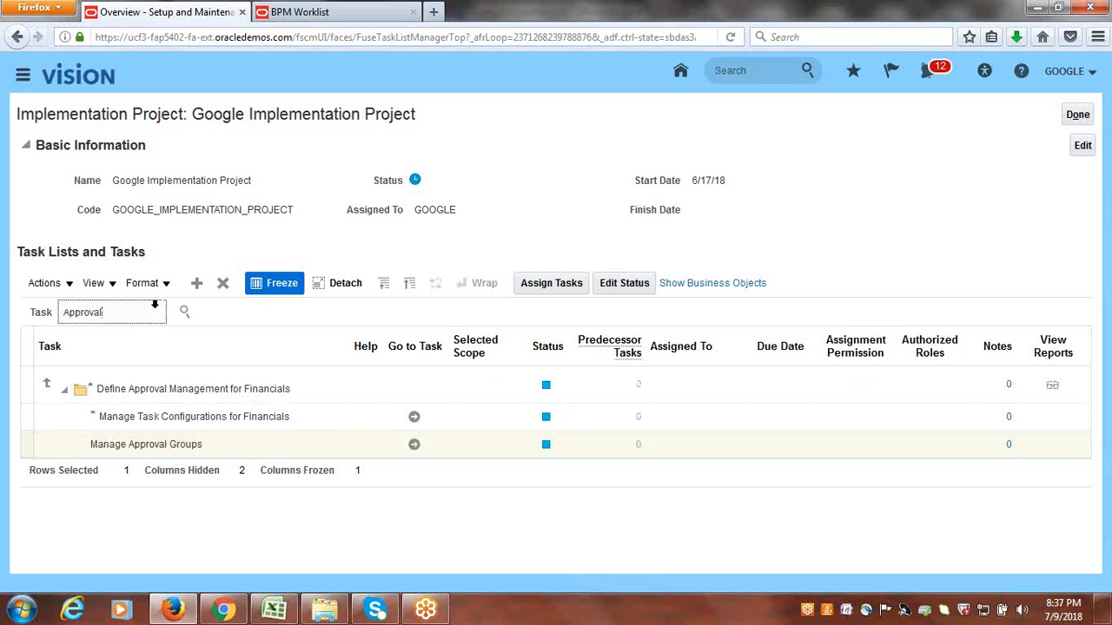
click(183, 311)
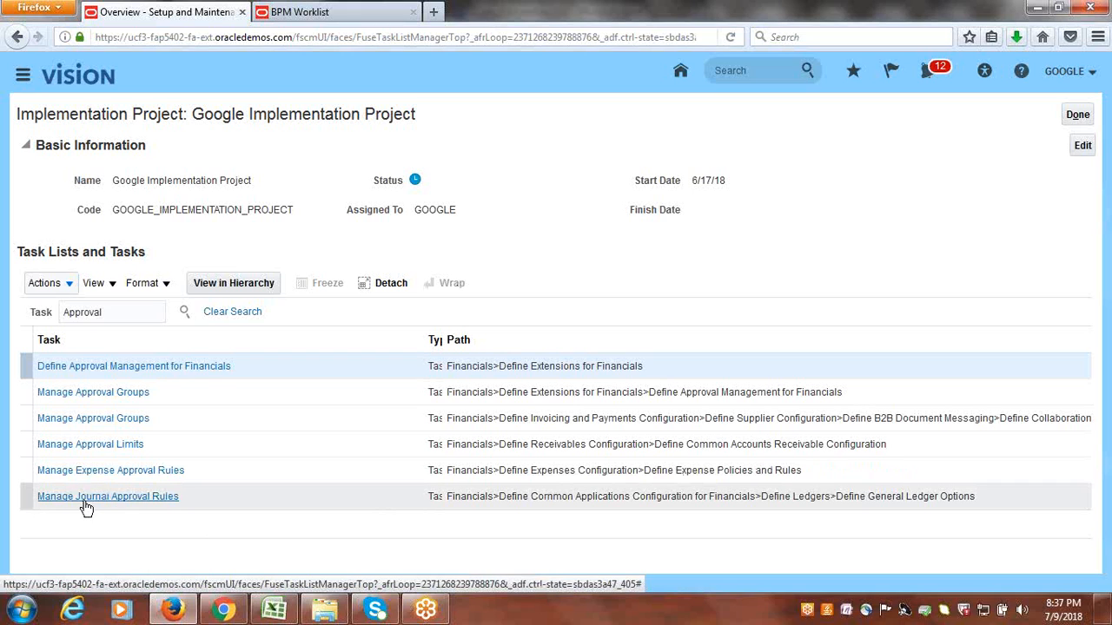
click(160, 500)
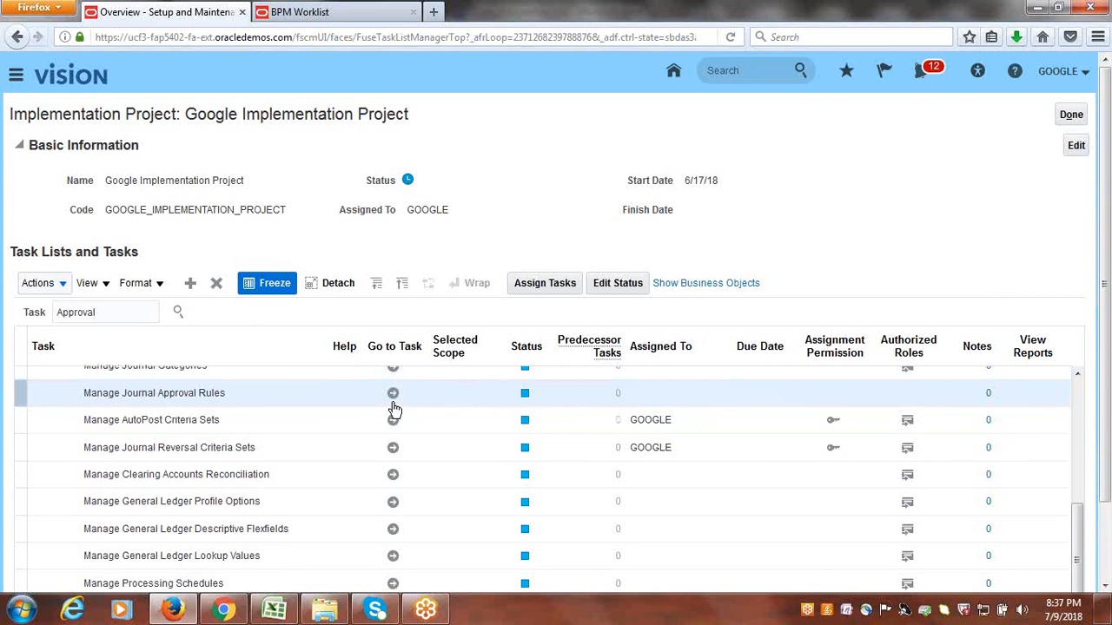
click(392, 395)
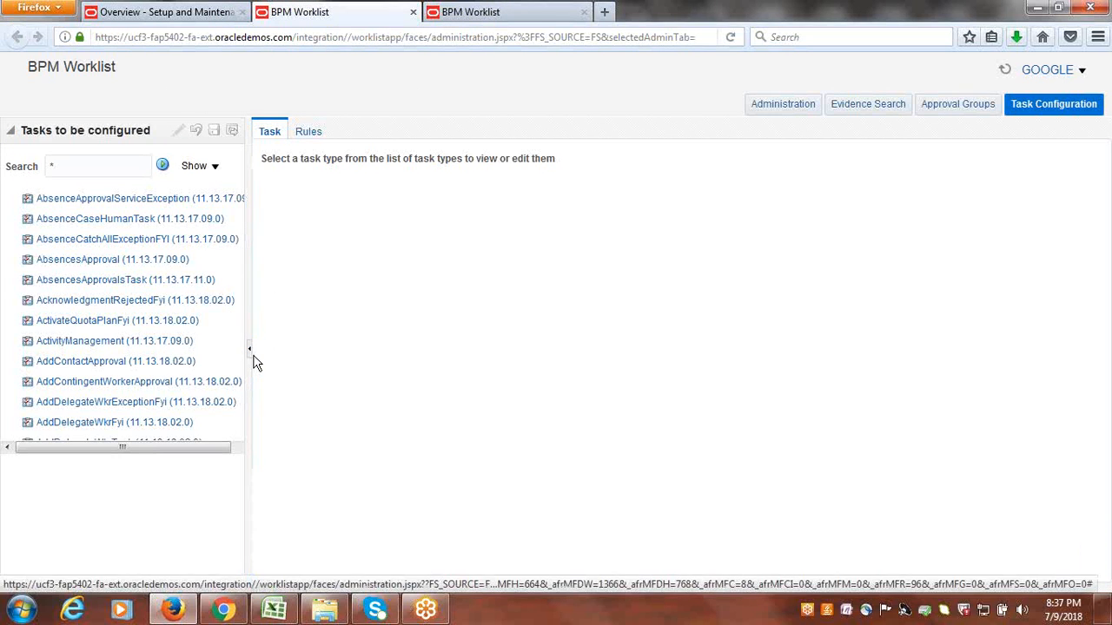
Step: Widen the task list panel, scroll down to FinGlJournalApproval and open its configuration
drag(252, 358, 419, 369)
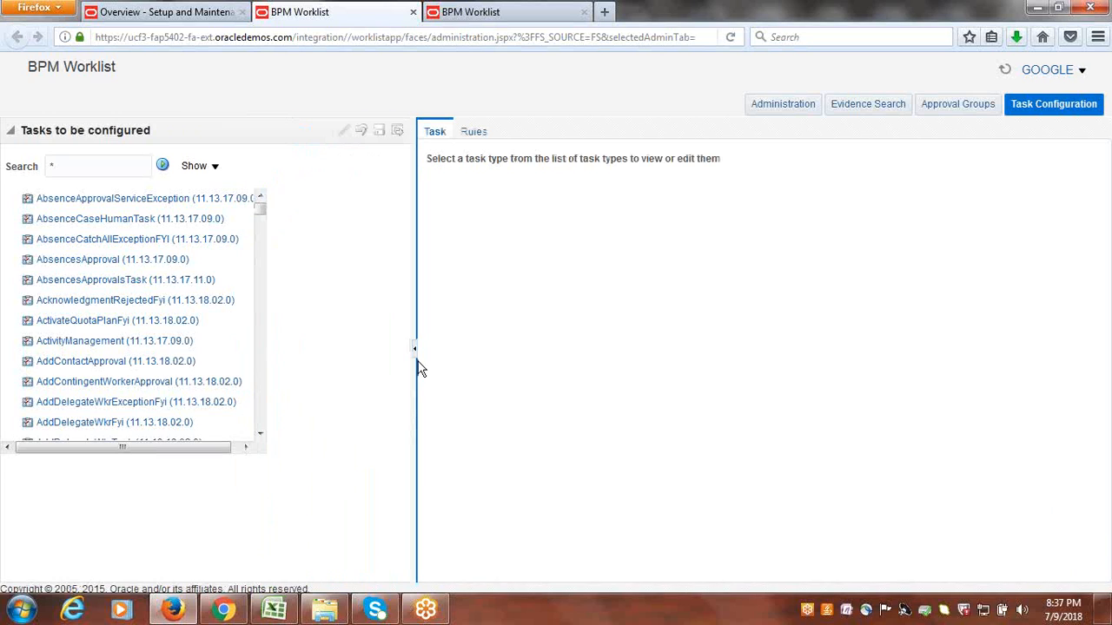
click(258, 435)
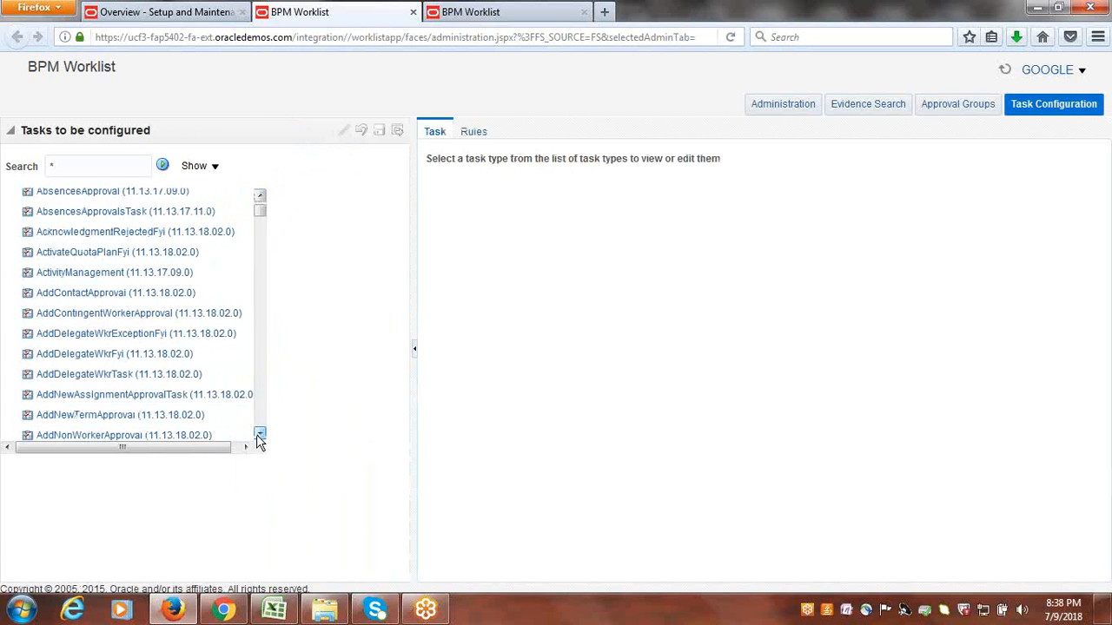
click(259, 435)
click(259, 435)
click(259, 435)
click(258, 435)
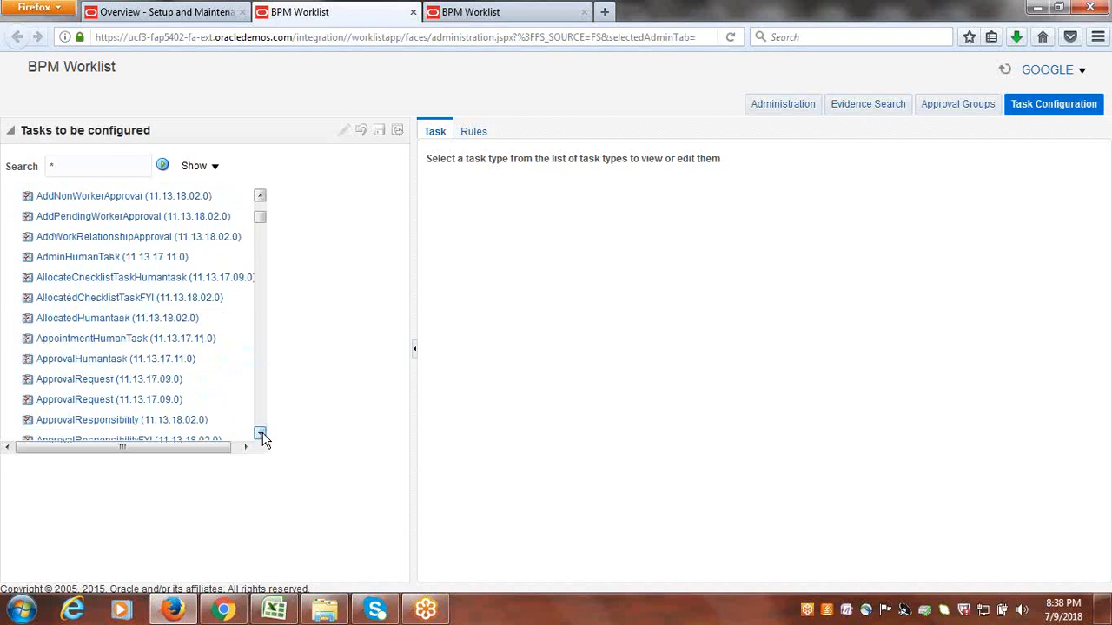
click(260, 434)
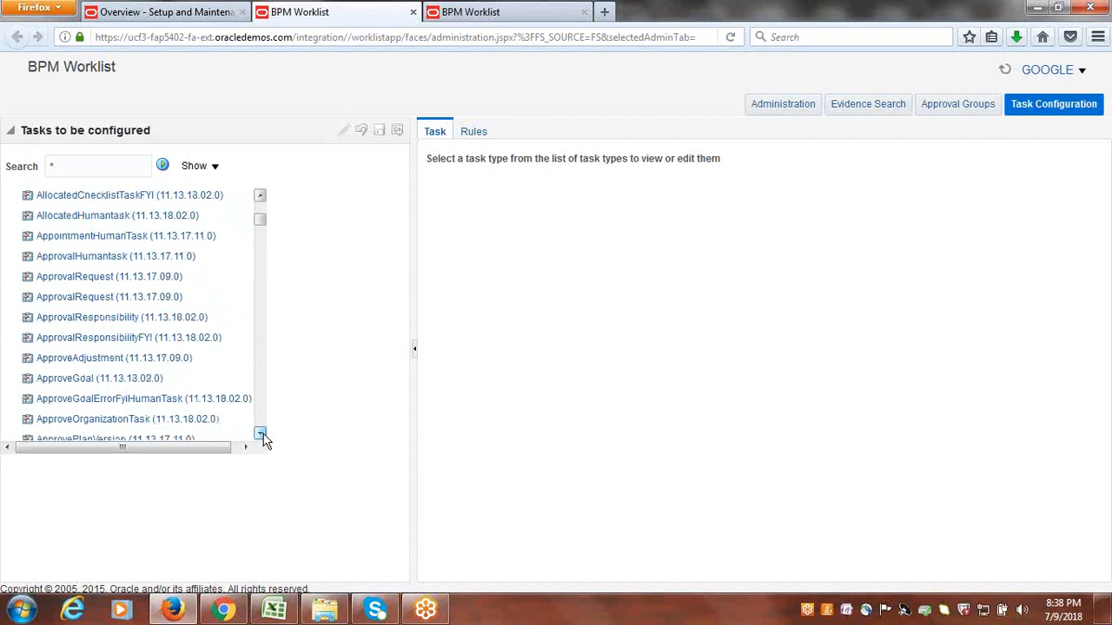
click(260, 434)
click(260, 434)
click(259, 435)
click(260, 434)
click(260, 434)
click(260, 435)
click(260, 435)
click(259, 434)
click(260, 434)
click(259, 435)
drag(264, 234, 280, 429)
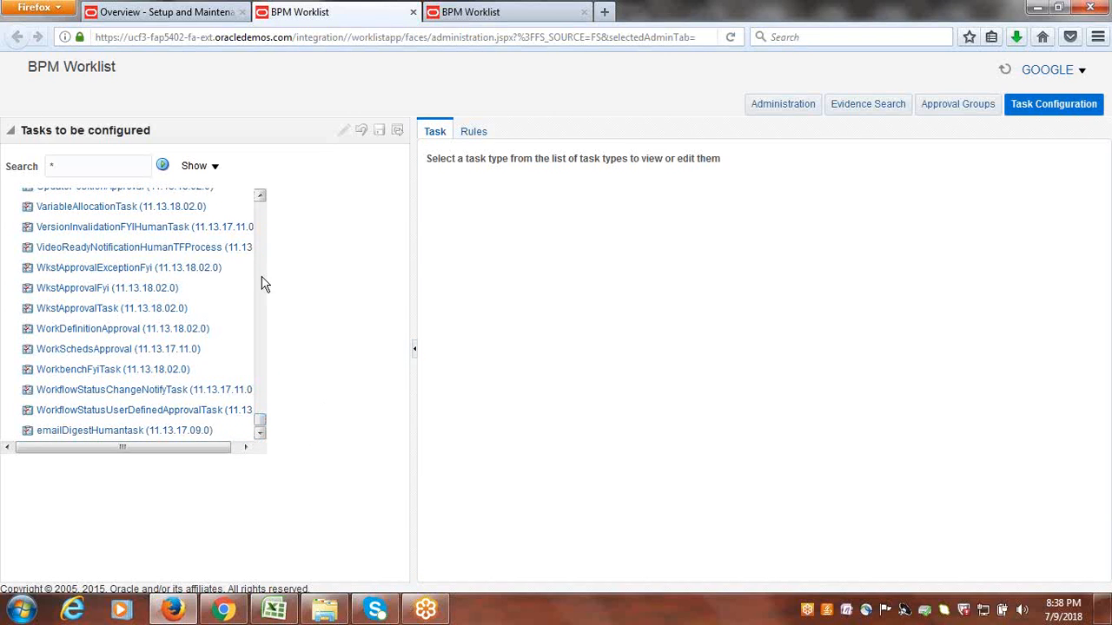
drag(260, 423, 260, 197)
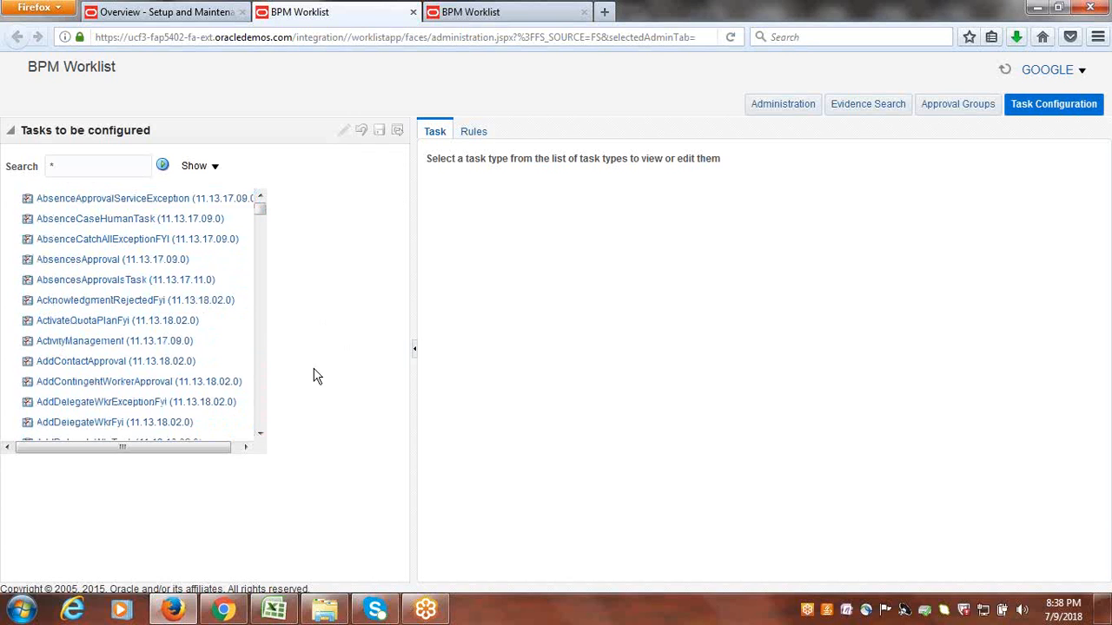
click(260, 433)
click(261, 434)
click(260, 434)
click(261, 434)
click(261, 434)
click(261, 434)
click(261, 433)
click(260, 433)
click(261, 433)
click(260, 433)
click(261, 434)
click(261, 433)
click(260, 433)
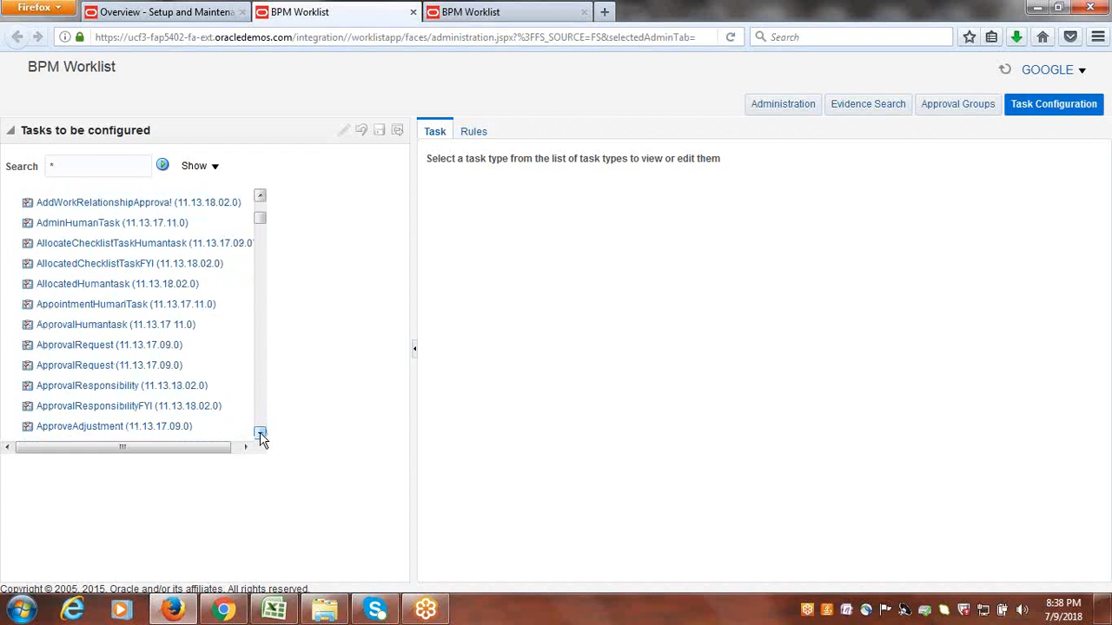
click(261, 433)
click(260, 434)
click(260, 434)
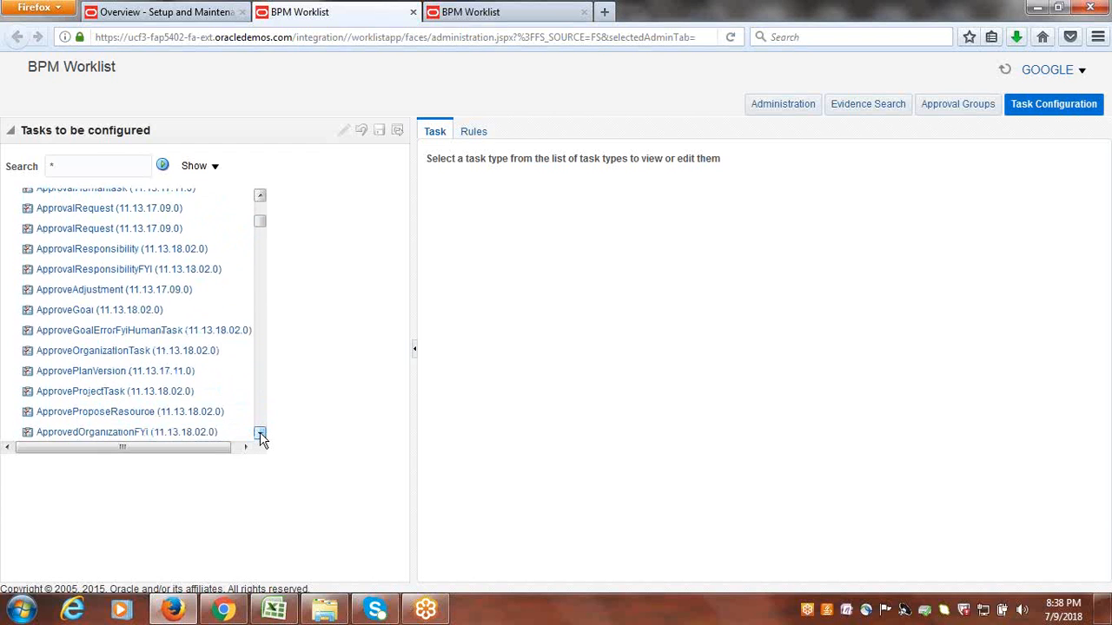
click(260, 435)
click(260, 434)
click(260, 434)
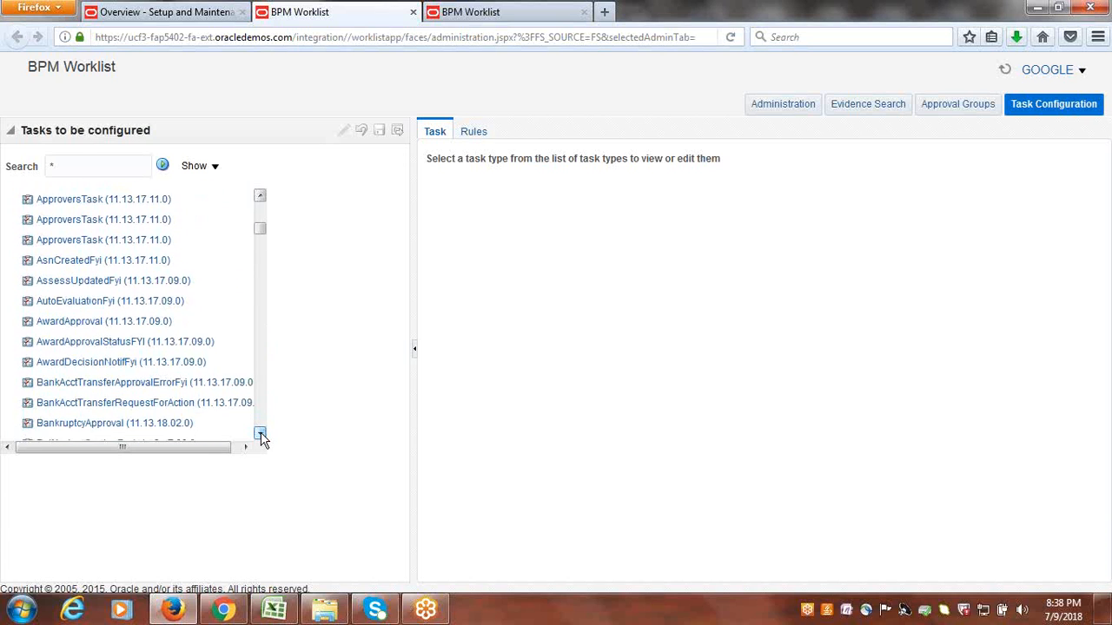
click(259, 434)
click(260, 434)
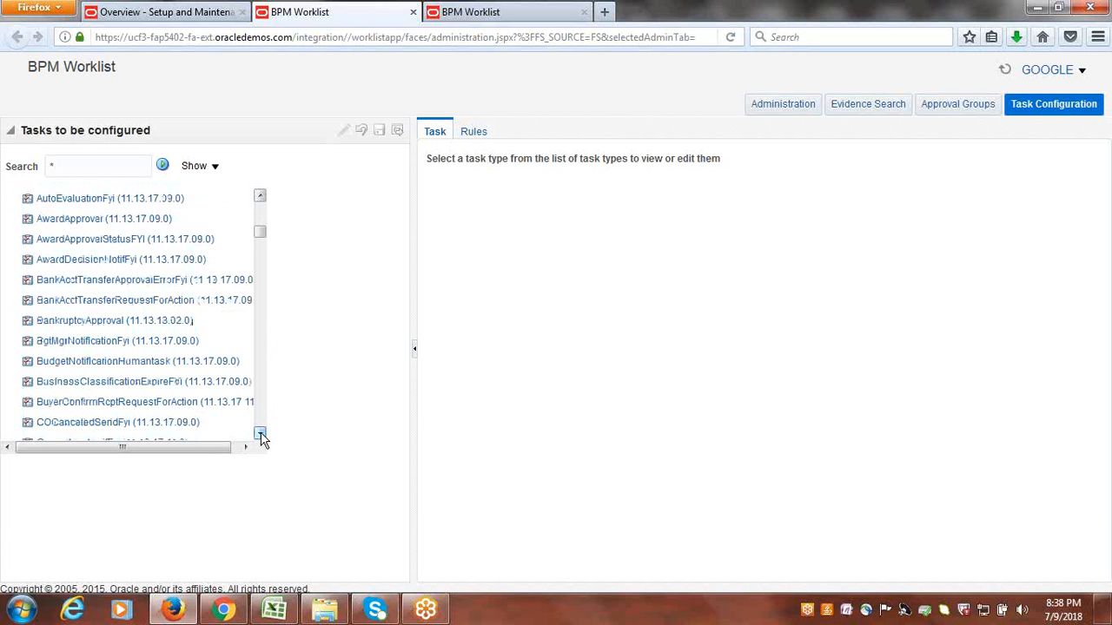
click(260, 434)
click(260, 434)
click(259, 434)
click(259, 434)
click(260, 434)
click(260, 434)
click(260, 434)
click(259, 434)
click(259, 434)
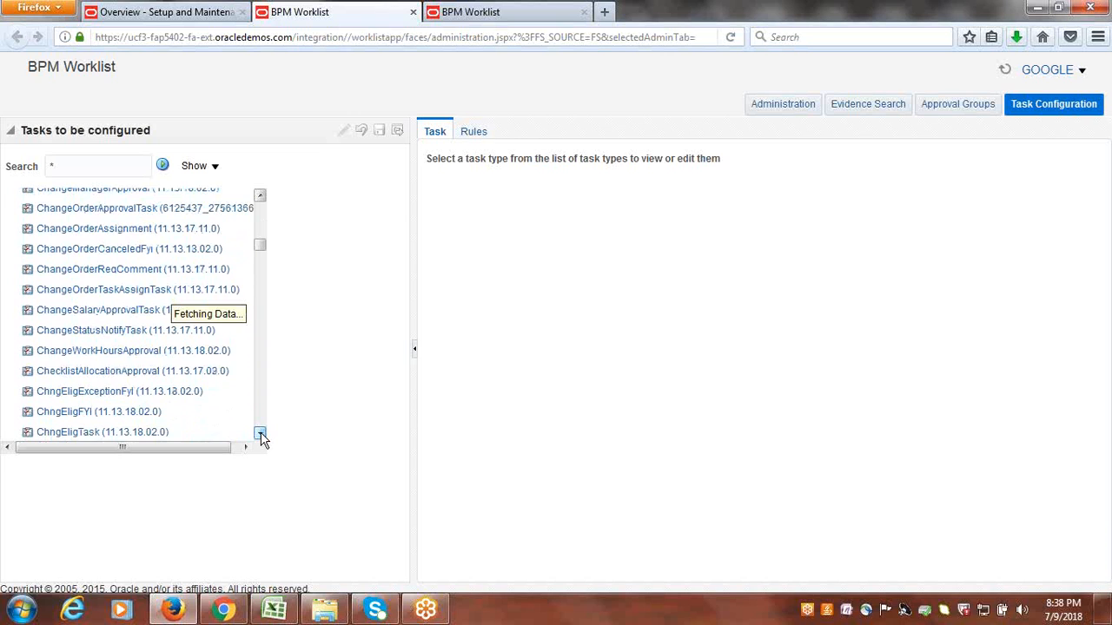
click(260, 434)
click(259, 434)
click(260, 434)
click(260, 434)
click(260, 434)
click(259, 434)
click(259, 434)
click(260, 434)
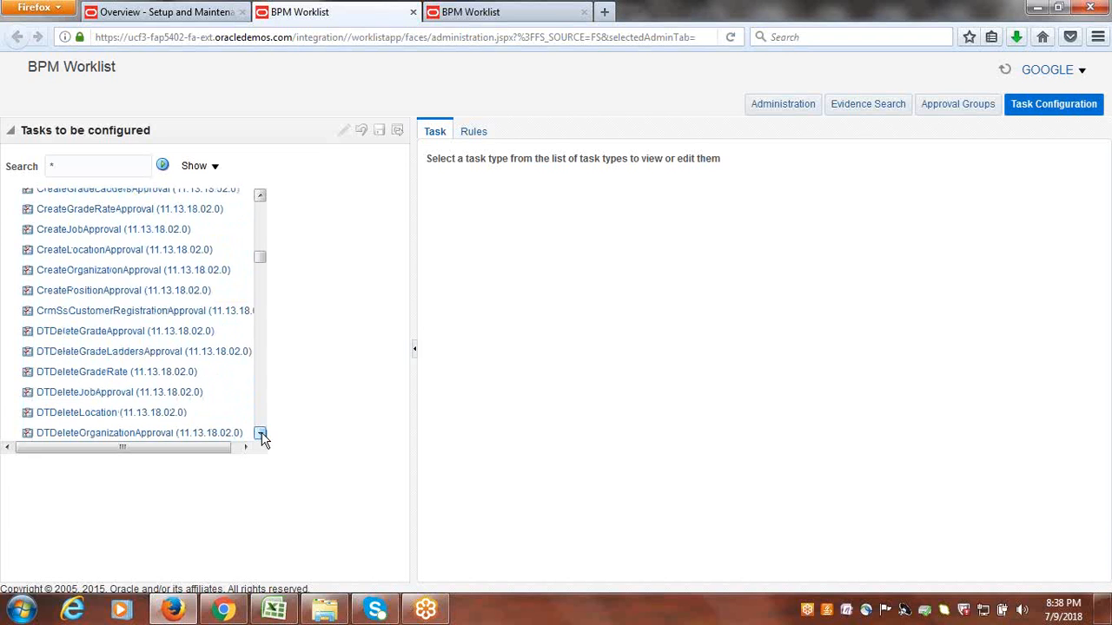
click(260, 434)
click(260, 435)
click(260, 434)
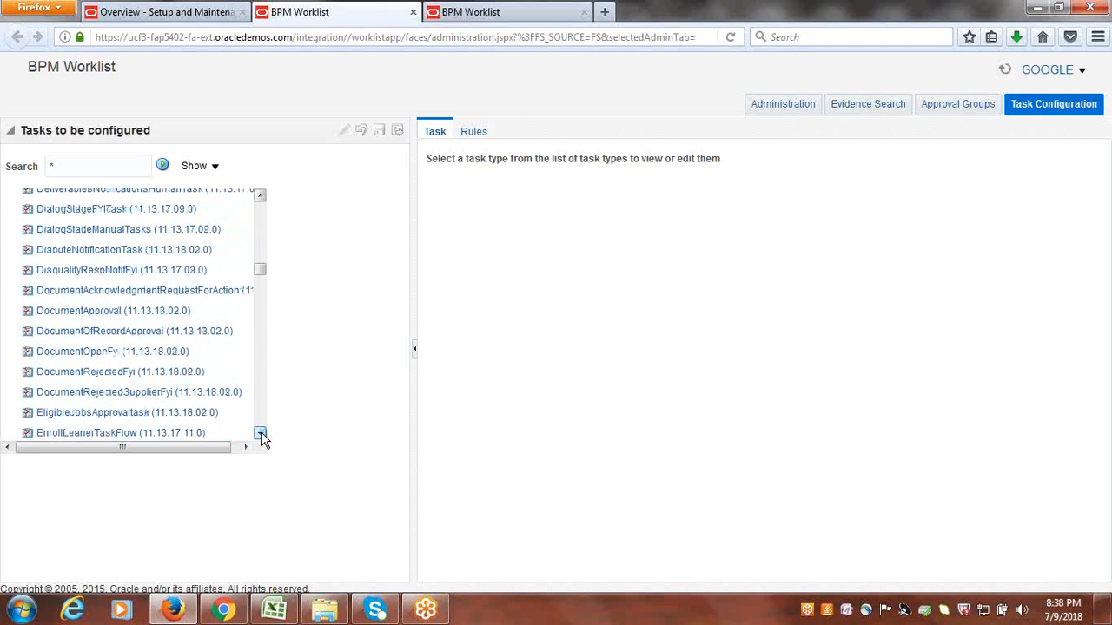
click(260, 434)
click(260, 434)
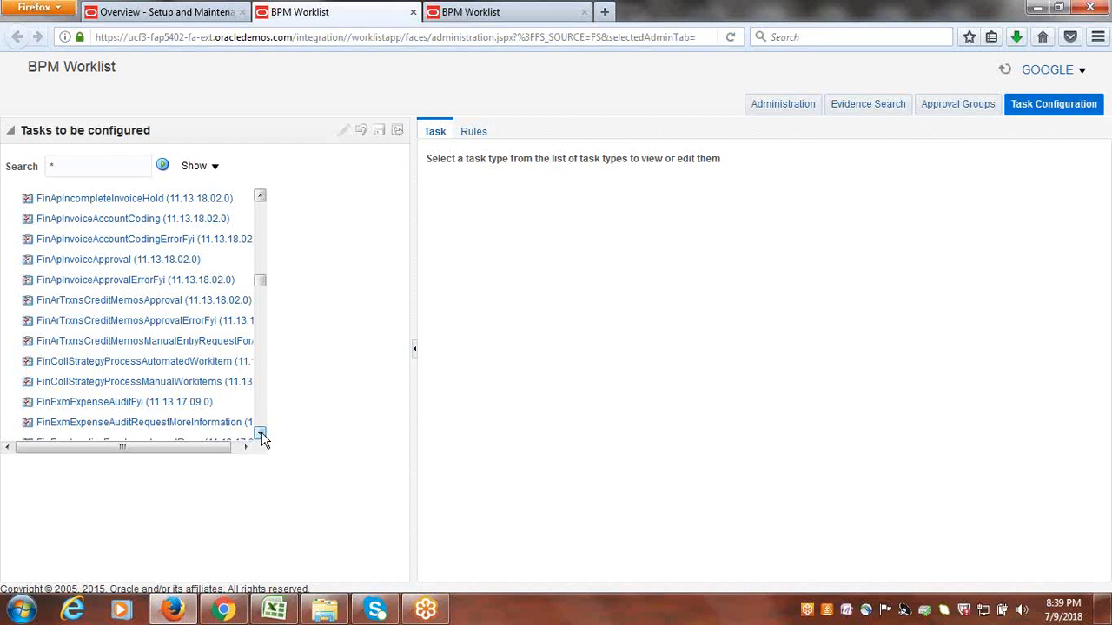
click(260, 197)
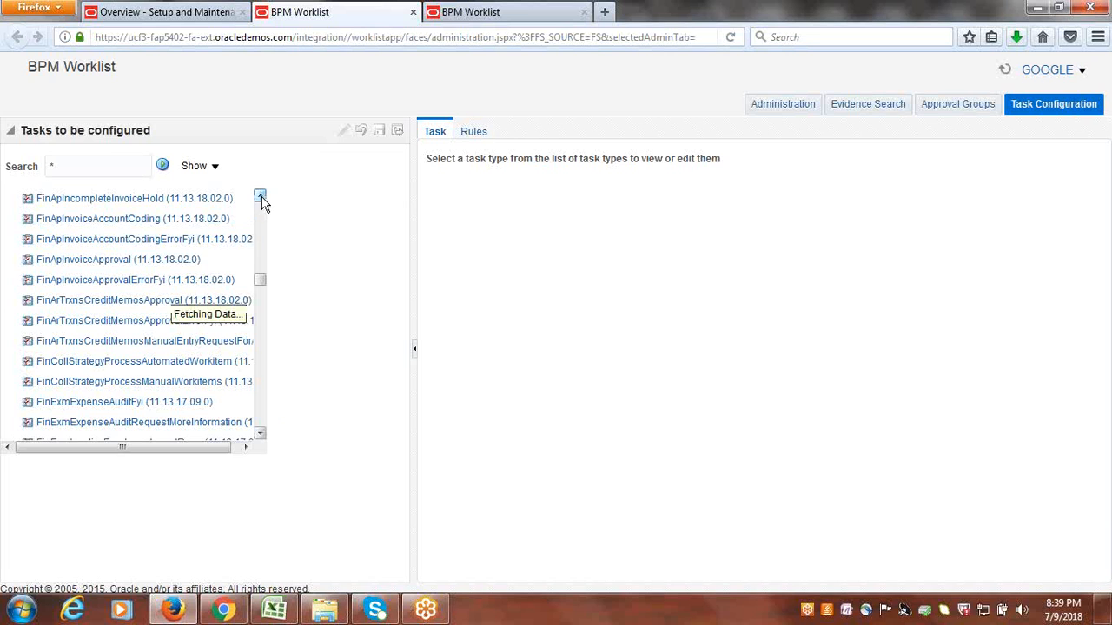
click(260, 198)
click(261, 197)
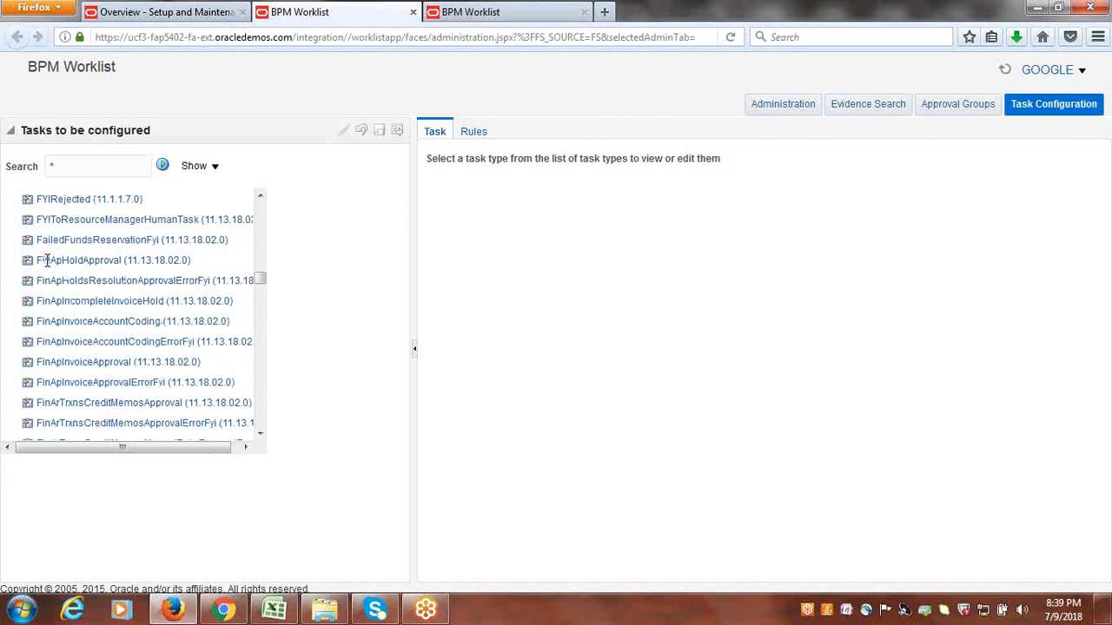
click(261, 434)
click(260, 433)
click(261, 434)
click(261, 433)
click(261, 433)
click(261, 434)
click(260, 435)
click(261, 434)
click(260, 434)
click(260, 433)
click(261, 433)
click(260, 434)
click(260, 433)
click(261, 433)
click(260, 433)
click(261, 433)
click(261, 434)
click(260, 434)
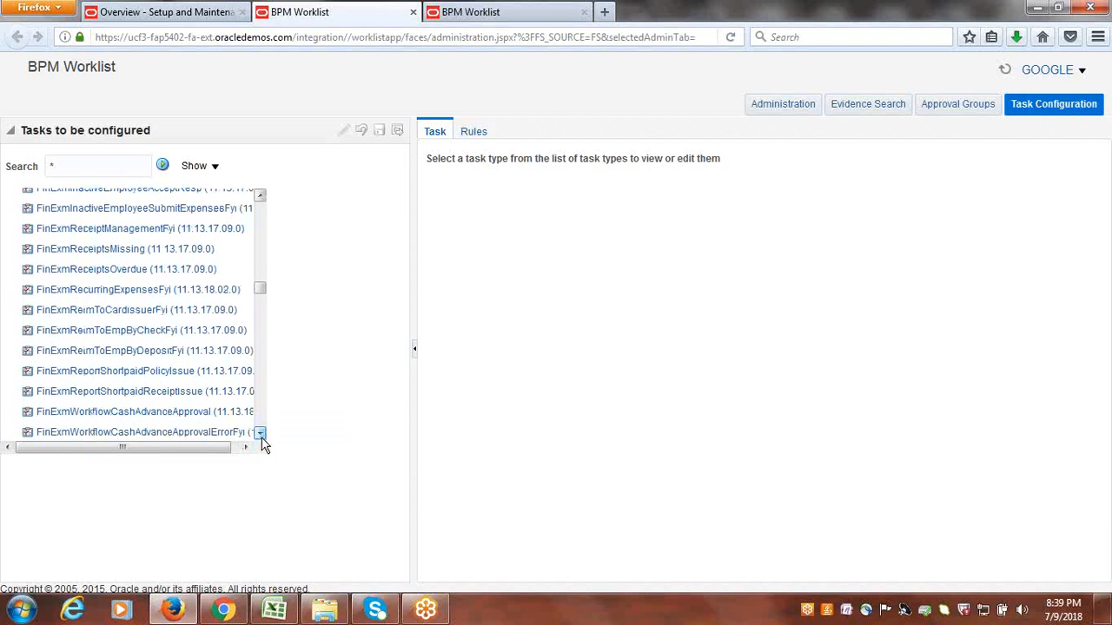
click(260, 433)
click(261, 434)
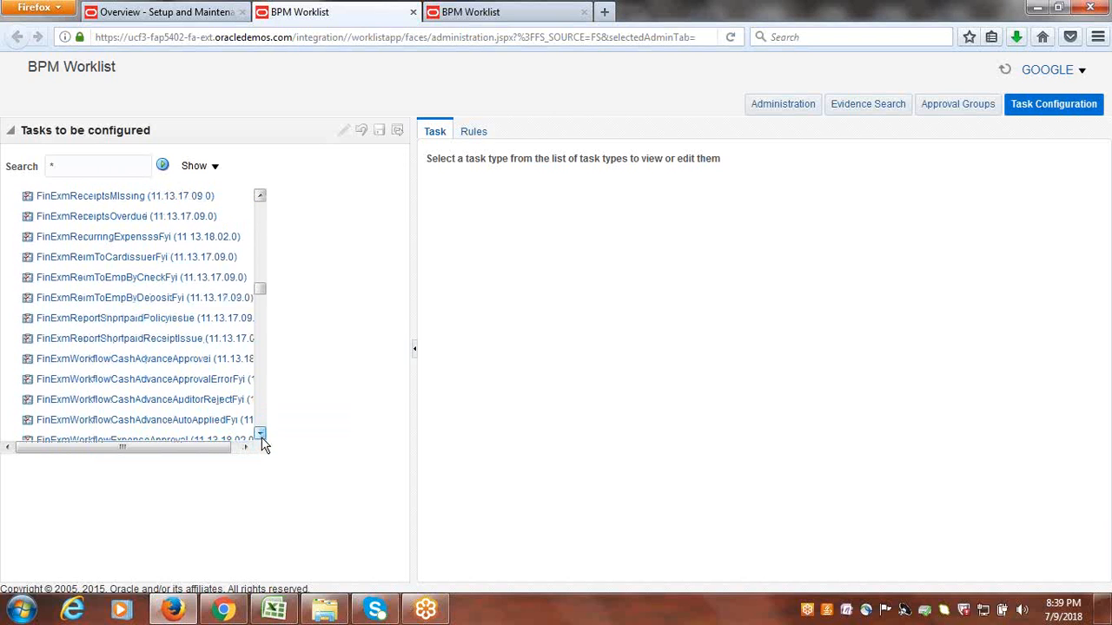
click(261, 434)
click(260, 433)
click(261, 433)
click(260, 434)
click(260, 434)
click(261, 433)
click(261, 433)
click(261, 434)
click(260, 433)
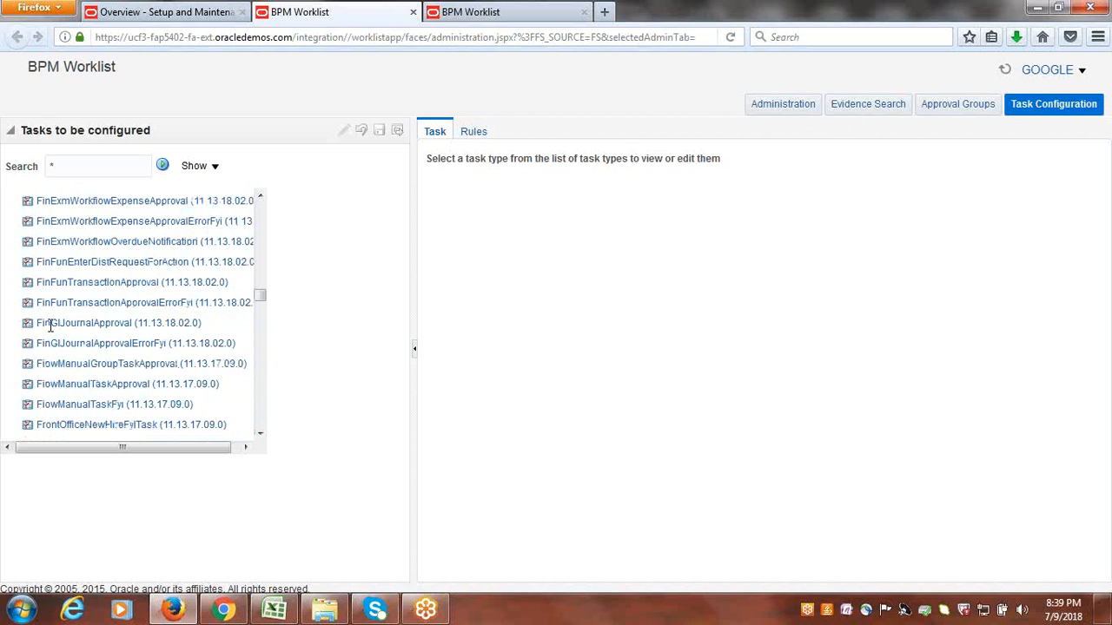
click(82, 325)
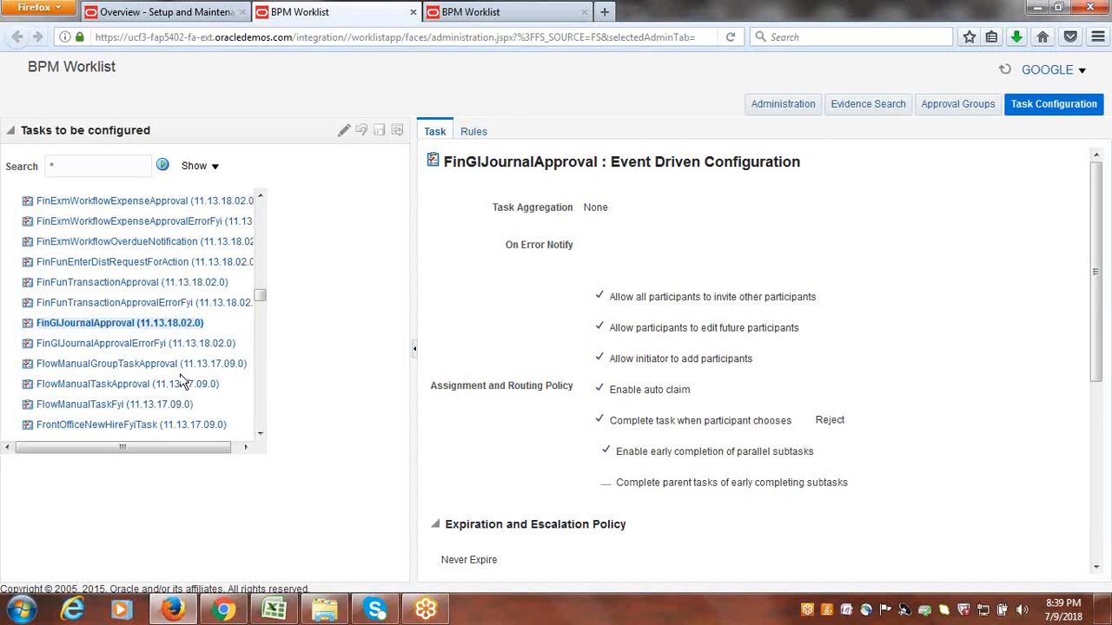
Step: Put FinGlJournalApproval into edit mode and go to its Rules, which produces an error
click(344, 131)
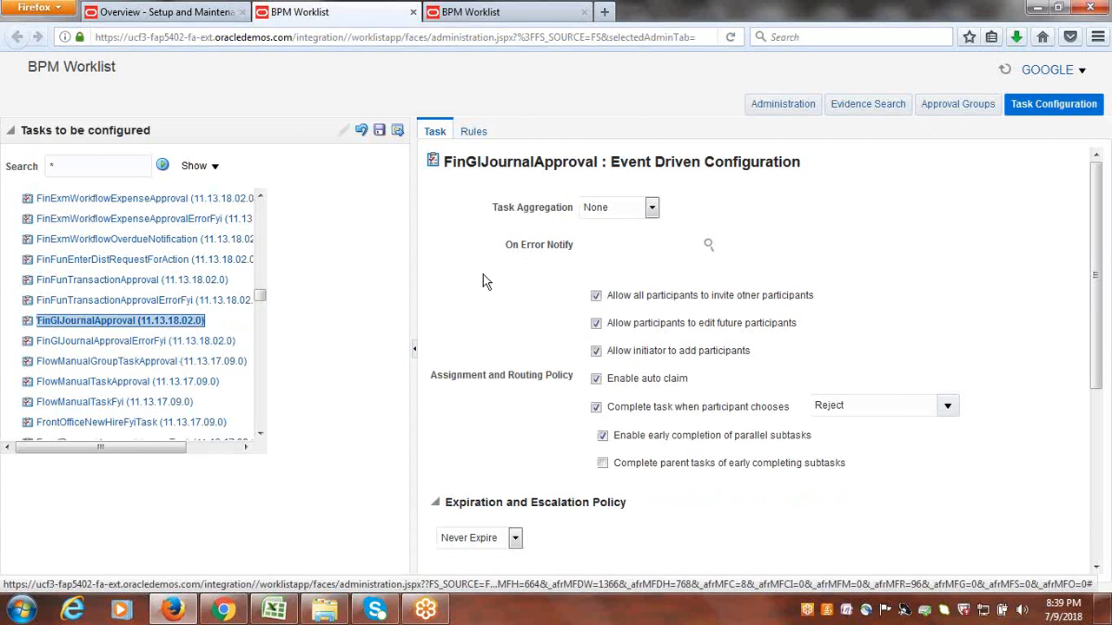
click(482, 133)
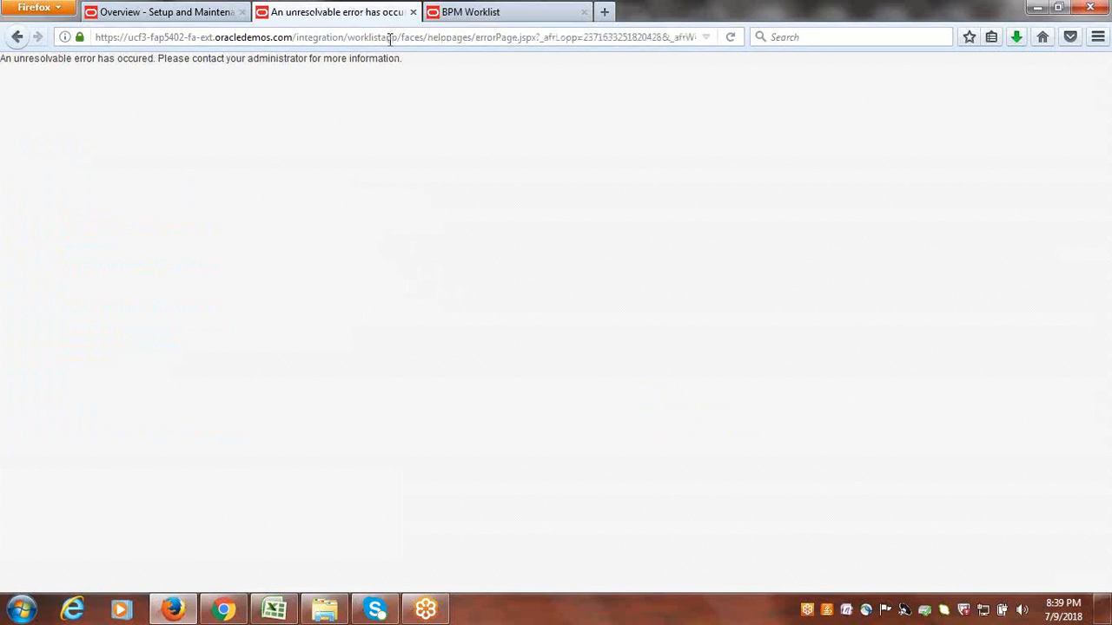
Step: Close the error tab and get back to the widened Task Configuration list
click(492, 15)
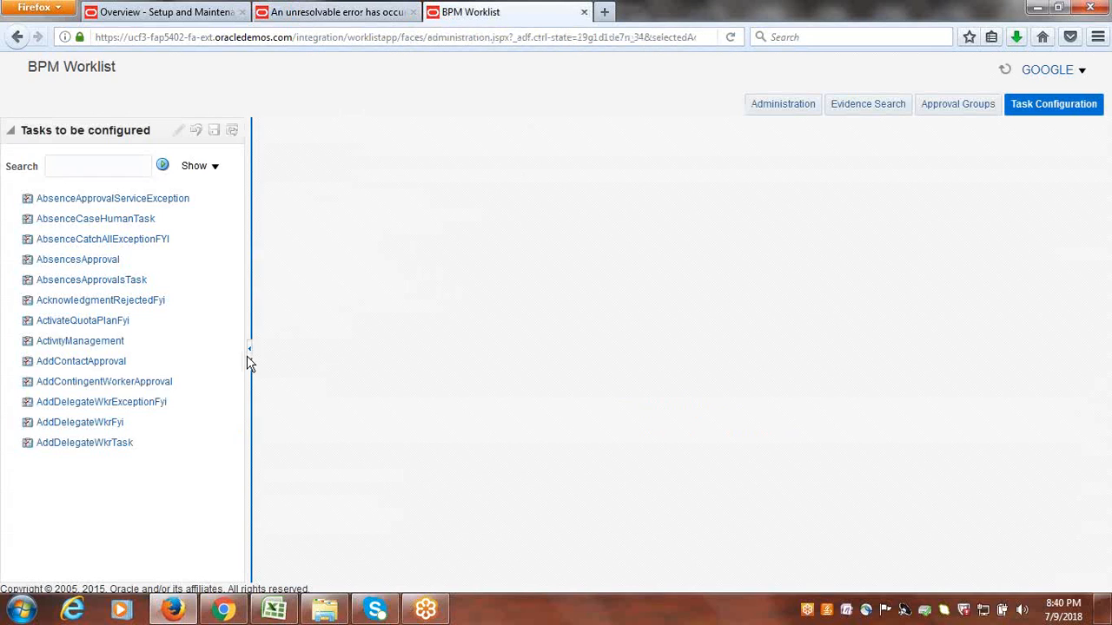
drag(248, 320, 472, 364)
click(413, 12)
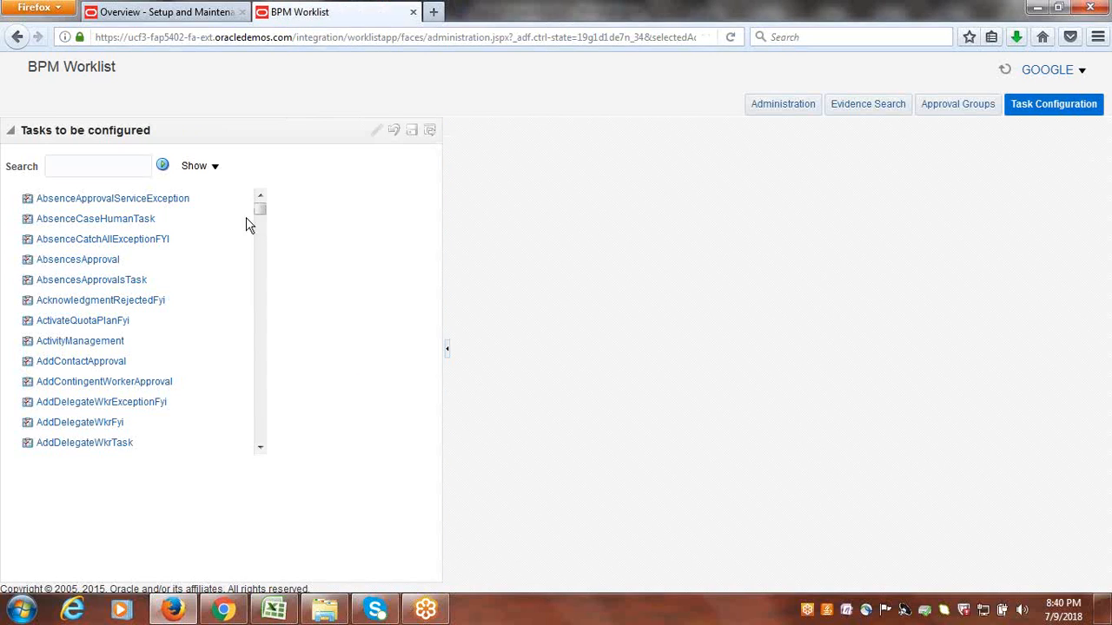
drag(261, 217, 275, 348)
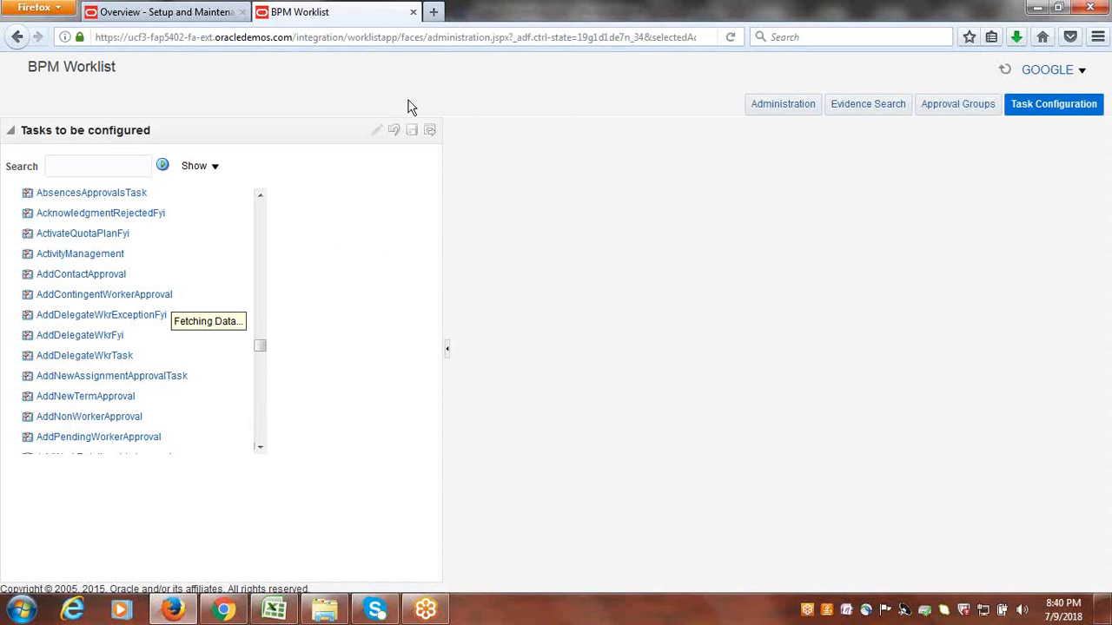
Step: Close the stale Worklist tab and relaunch Manage Journal Approval Rules in a fresh one
click(413, 12)
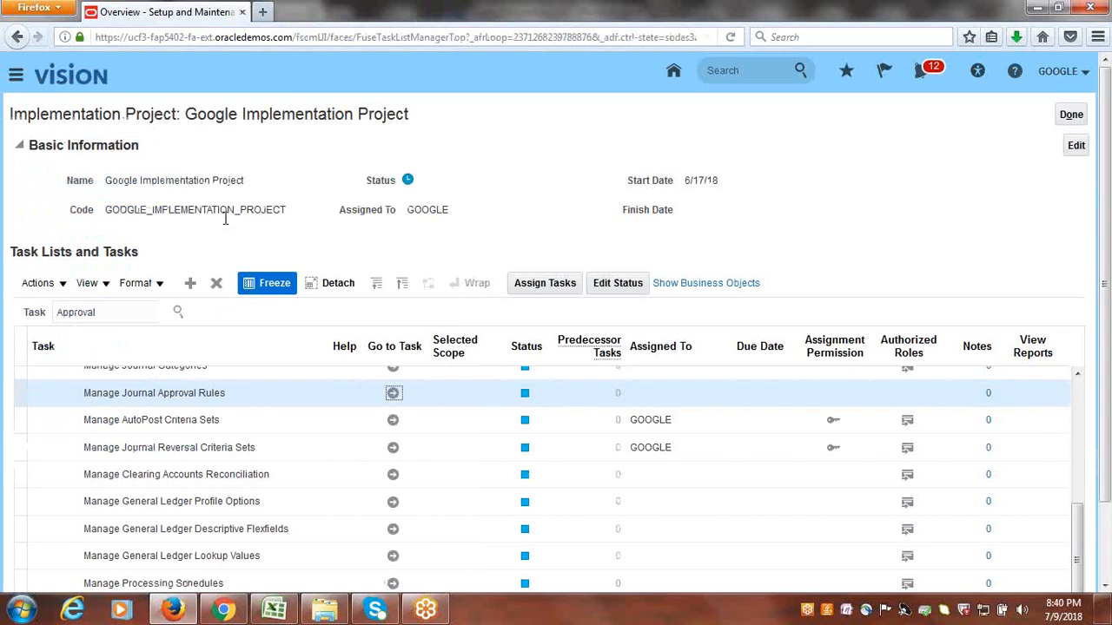
click(393, 397)
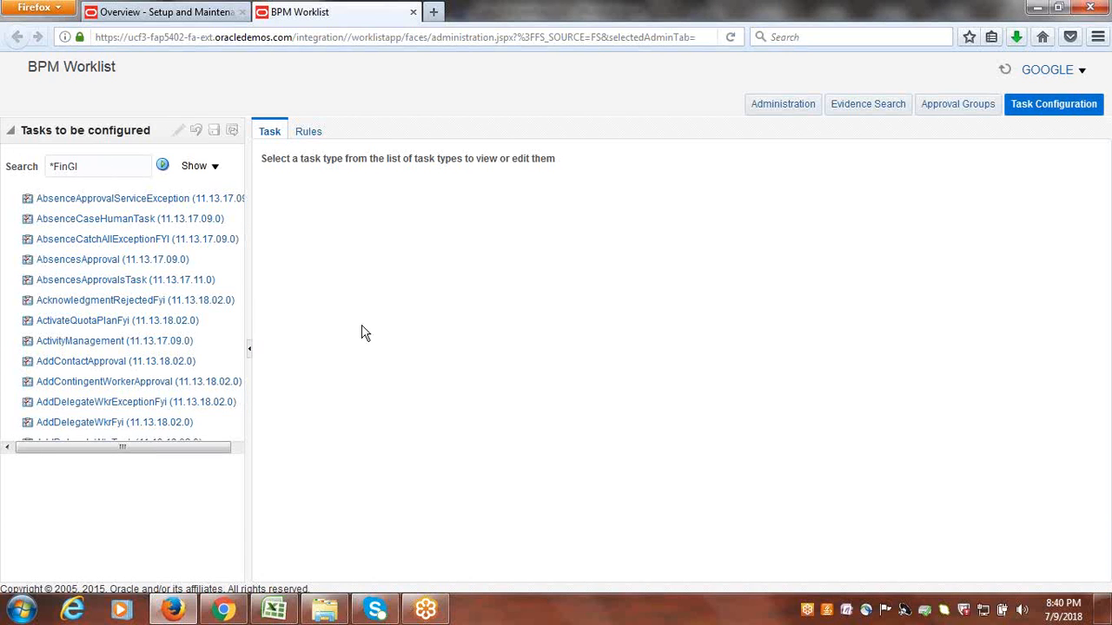
Step: Filter tasks by *FinGl, open FinGlJournalApproval and try its Rules, which errors again
click(163, 167)
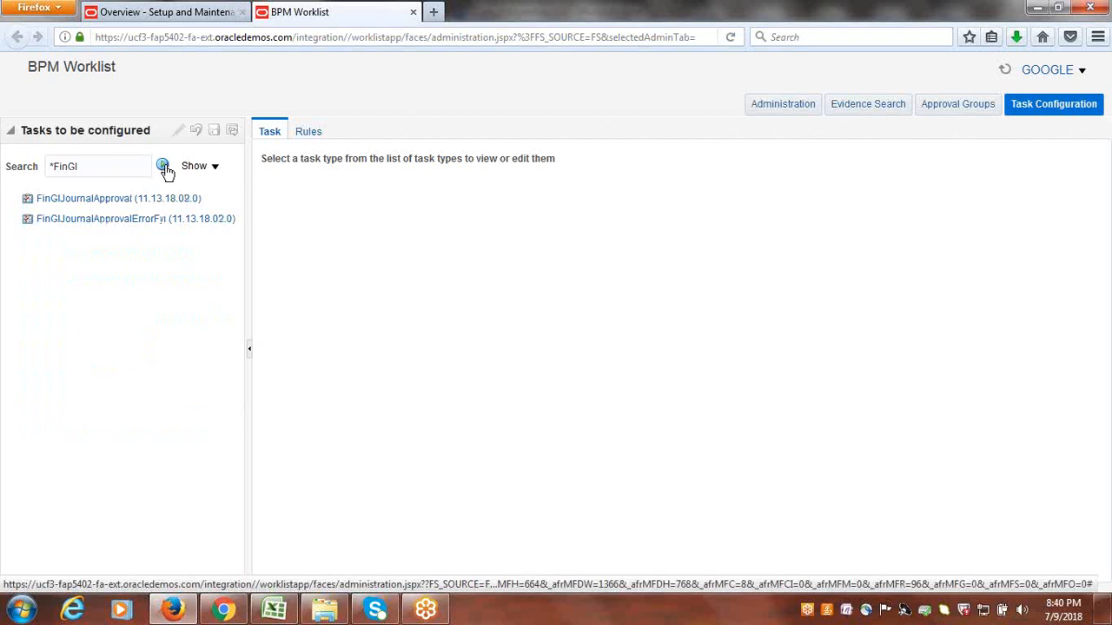
click(87, 198)
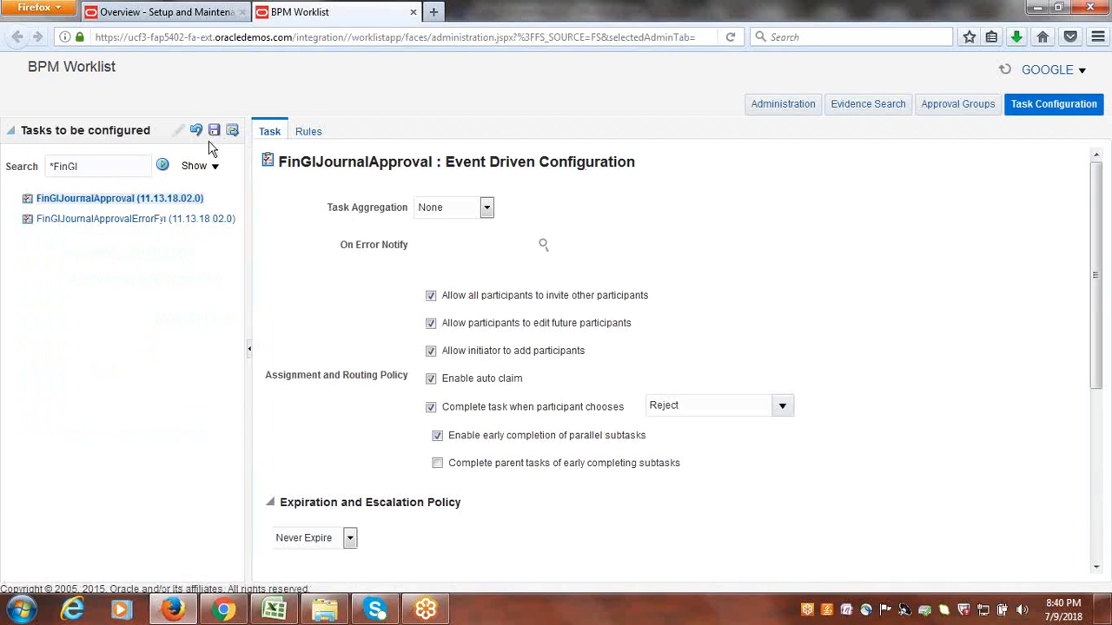
click(306, 133)
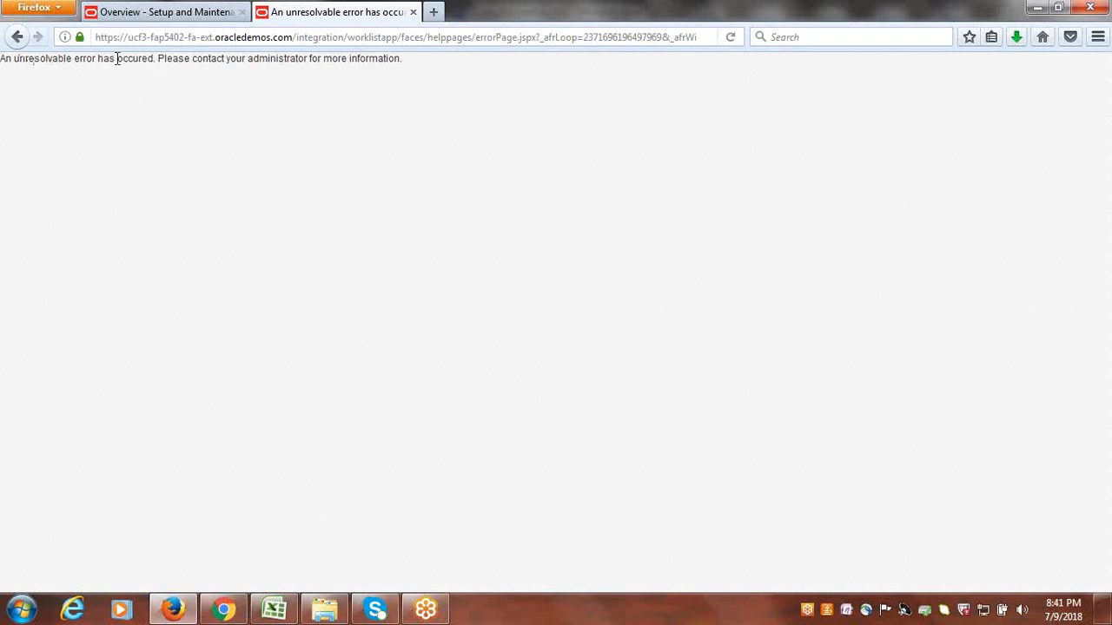
Step: Close the unresolvable BPM Worklist error tab and switch over to the Excel task tracker
triple_click(346, 57)
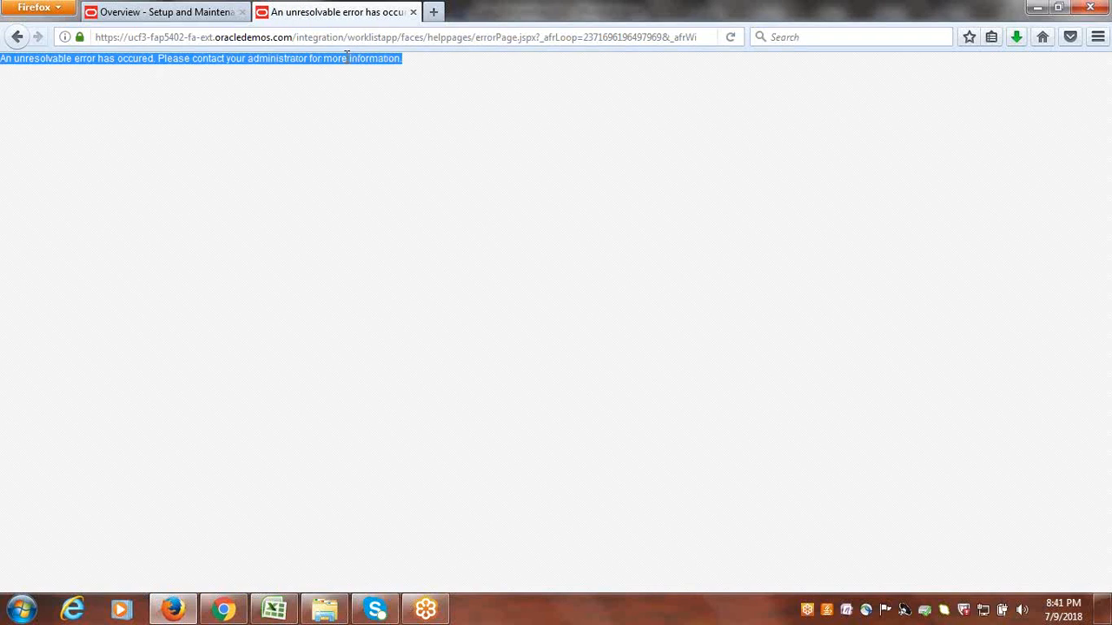
click(199, 12)
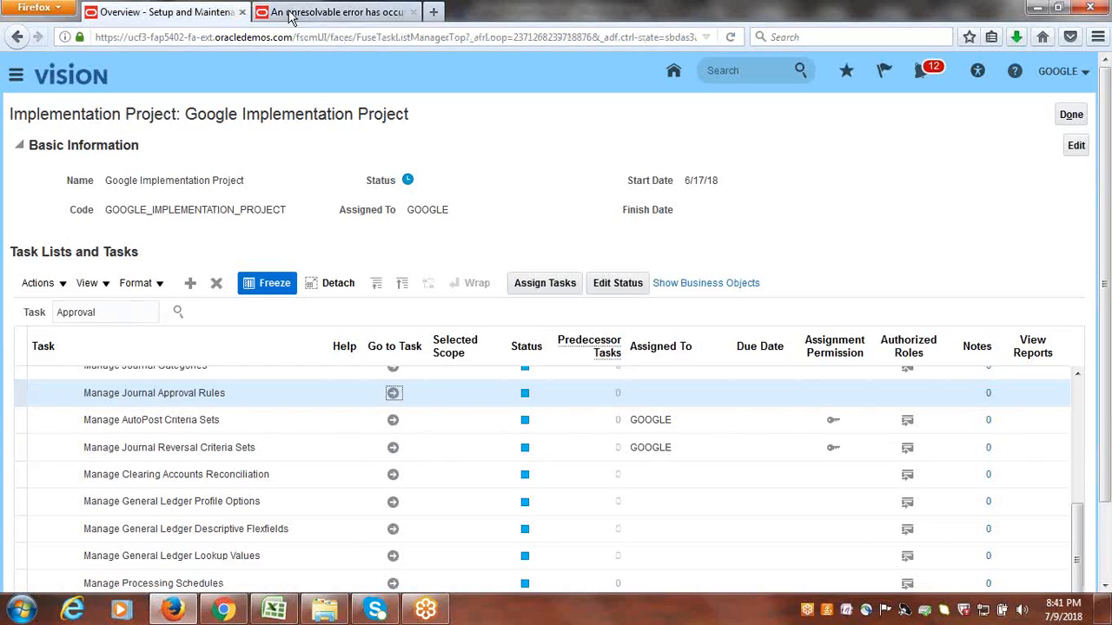
click(337, 14)
click(413, 12)
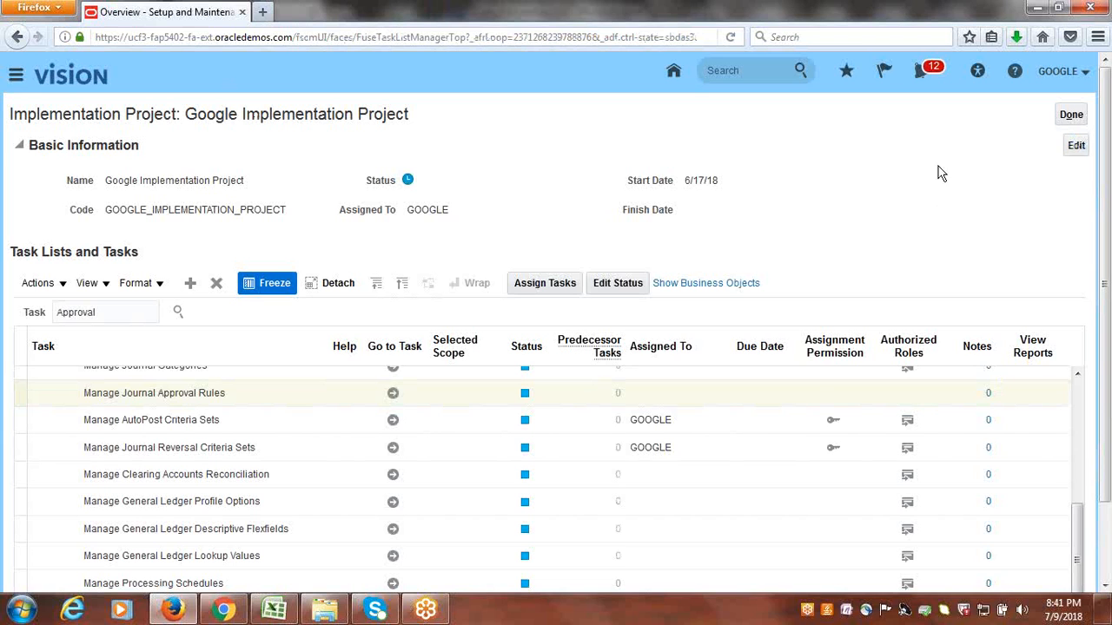
click(275, 610)
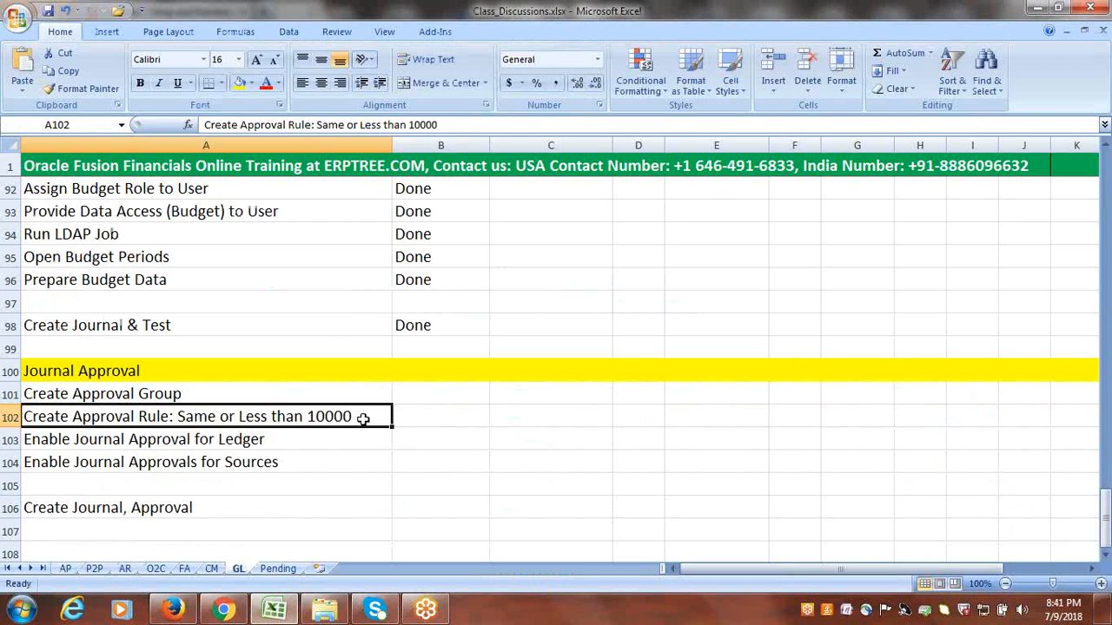
Step: Check the Create Approval Group and Create Approval Rule task rows in the tracker
click(164, 395)
click(193, 417)
click(159, 394)
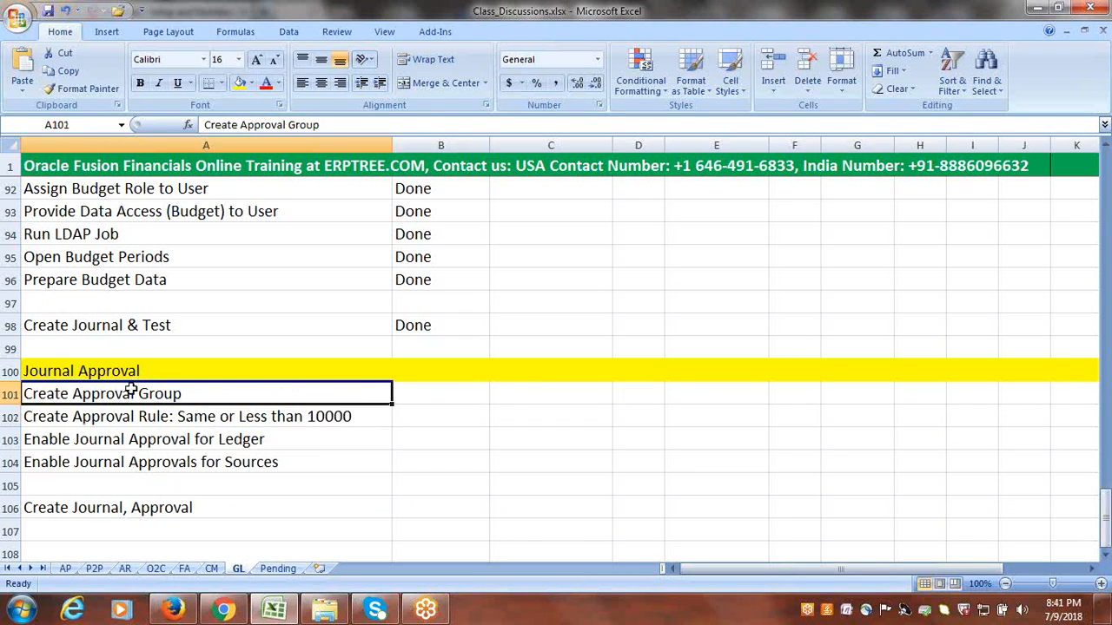
Step: Delete rows 100–105, the Journal Approval heading and its four tasks, so Create Journal, Approval moves to row 100
click(9, 371)
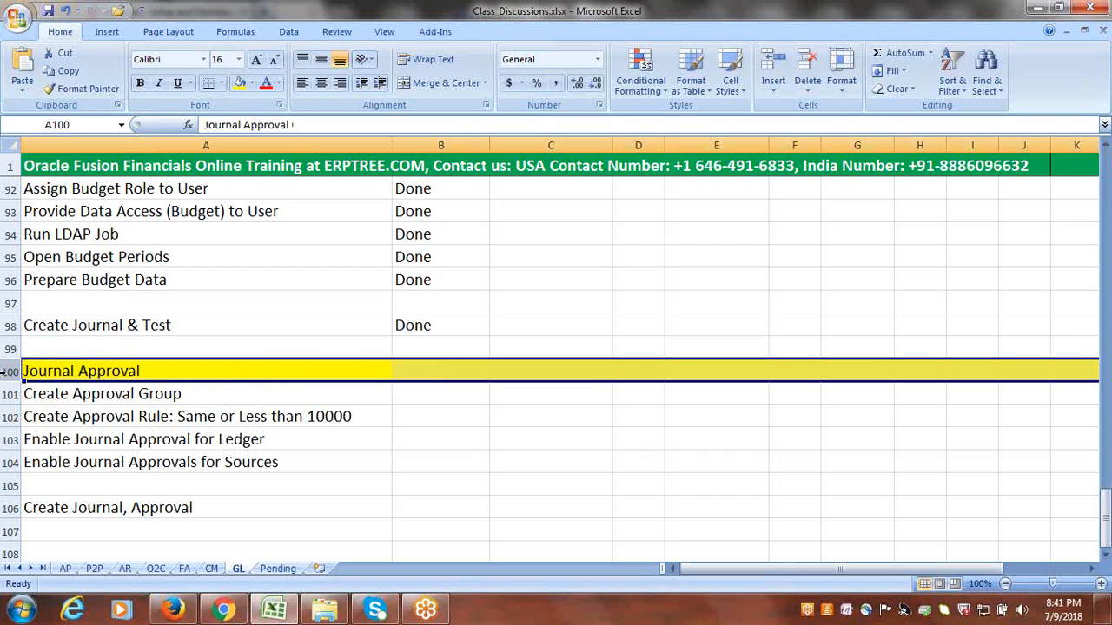
drag(7, 371, 9, 485)
right_click(13, 416)
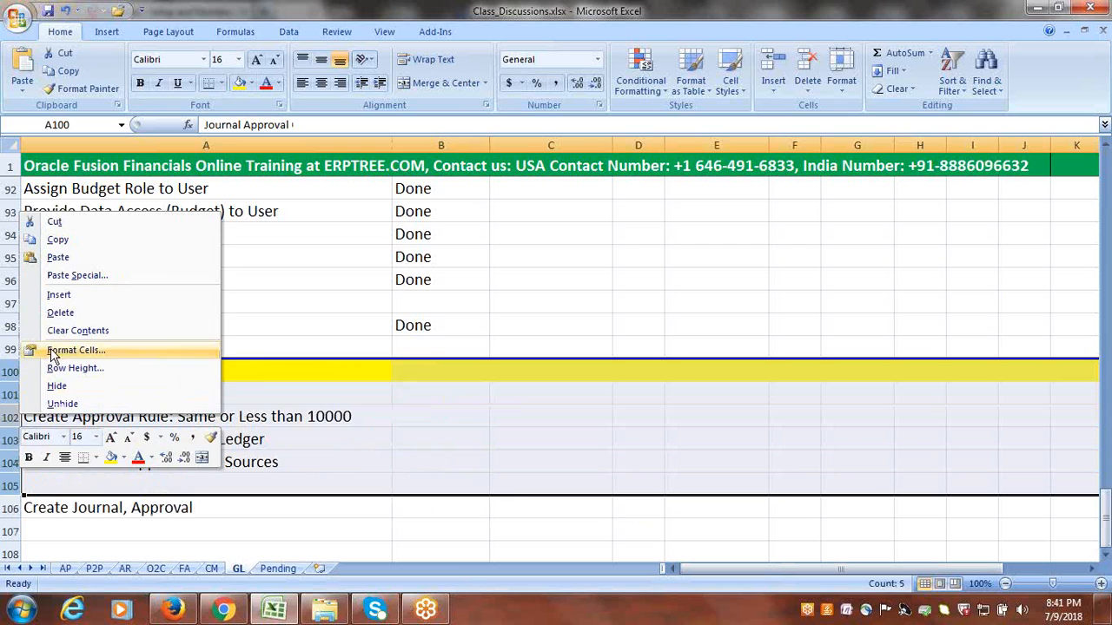
click(69, 315)
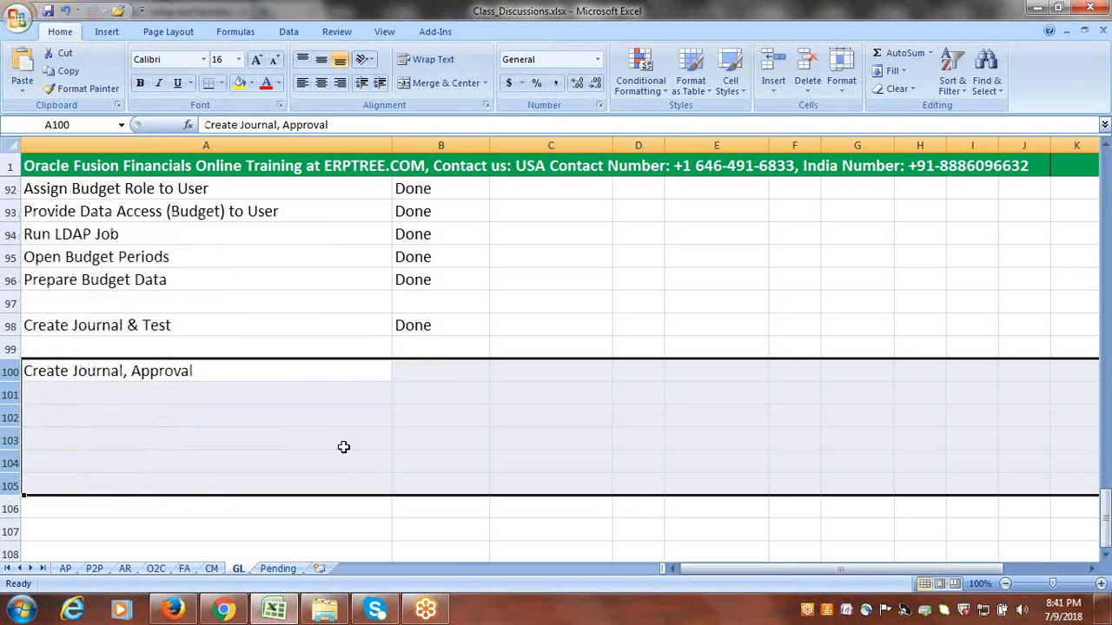
click(162, 371)
click(250, 413)
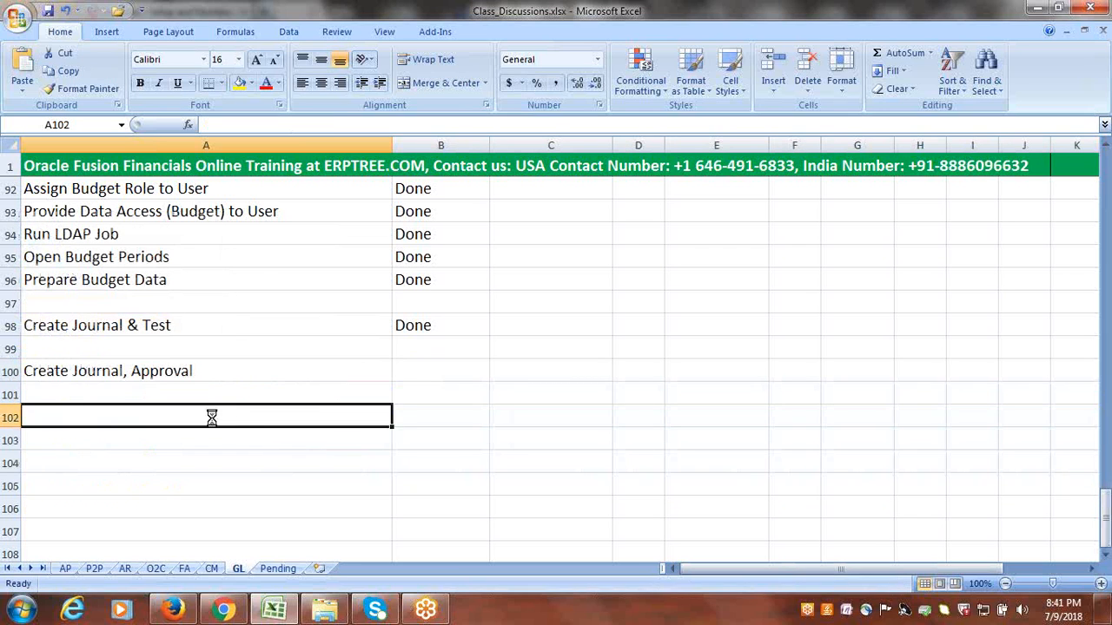
scroll(407, 419, up, 12)
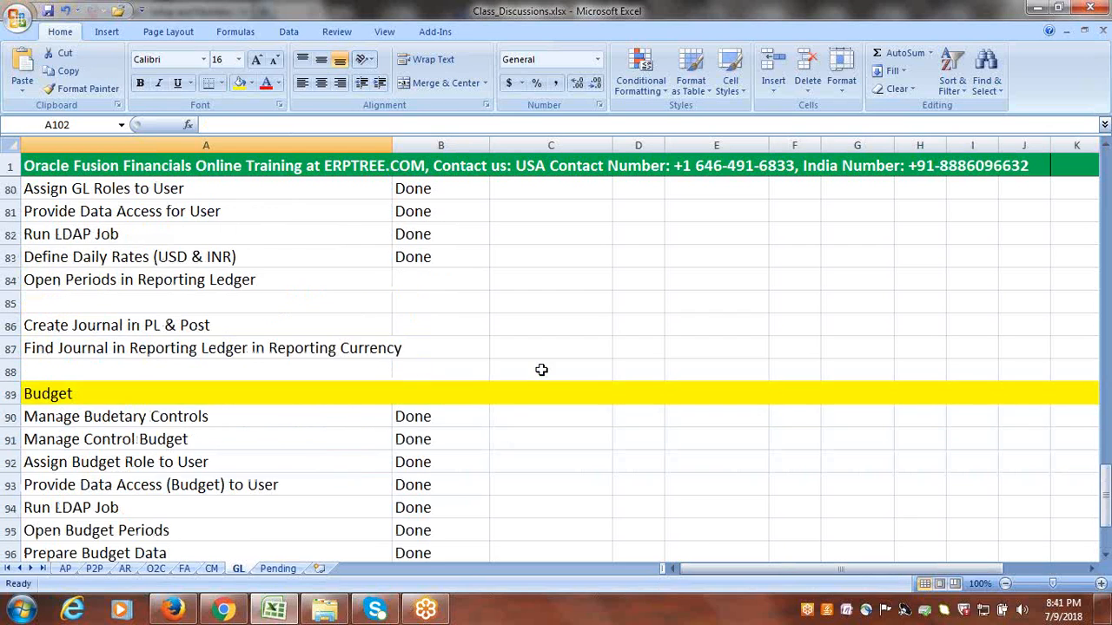
scroll(549, 374, up, 12)
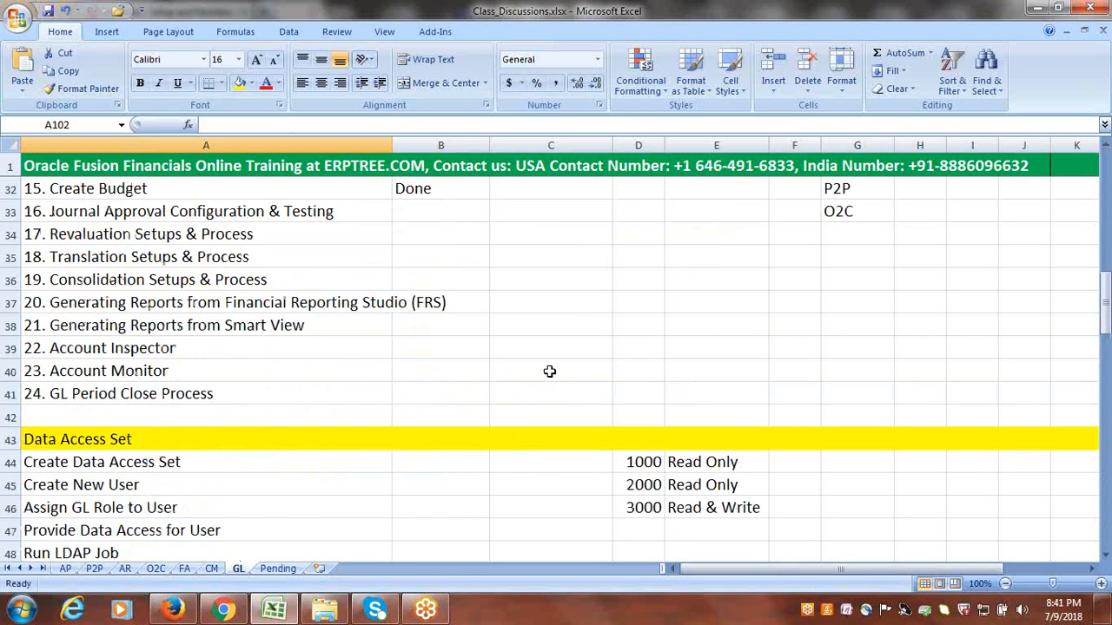
click(442, 281)
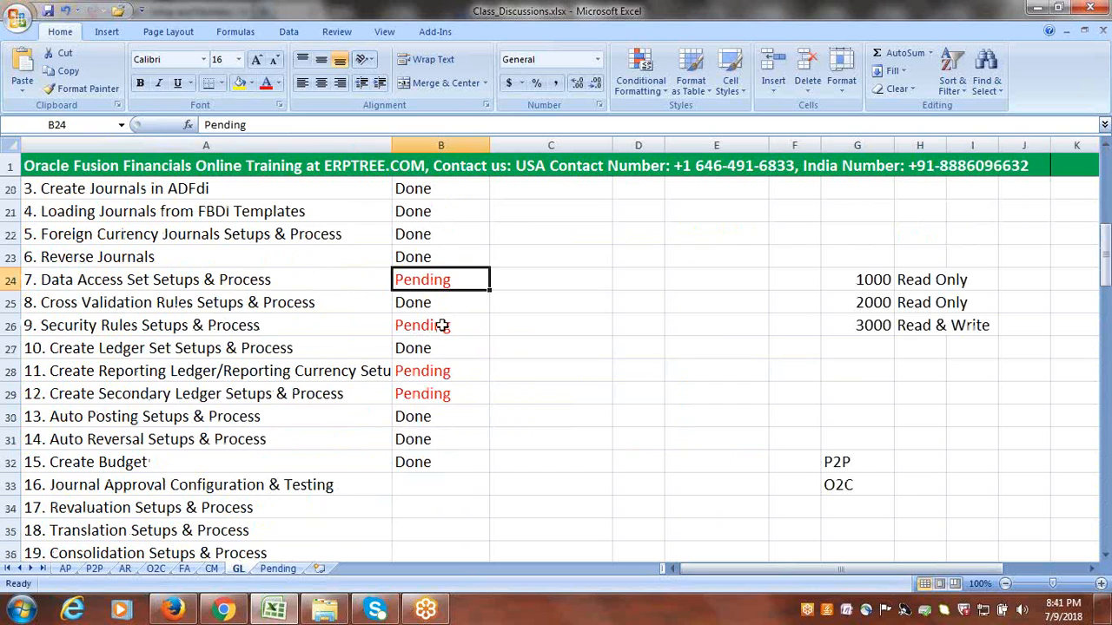
click(439, 325)
click(448, 373)
click(449, 399)
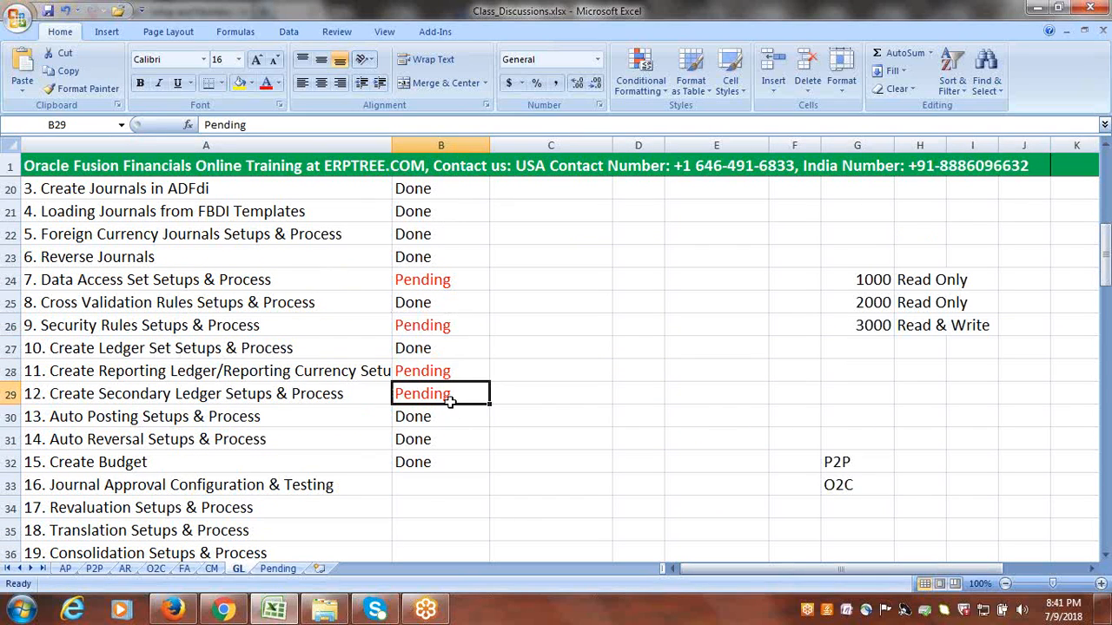
click(437, 280)
click(441, 324)
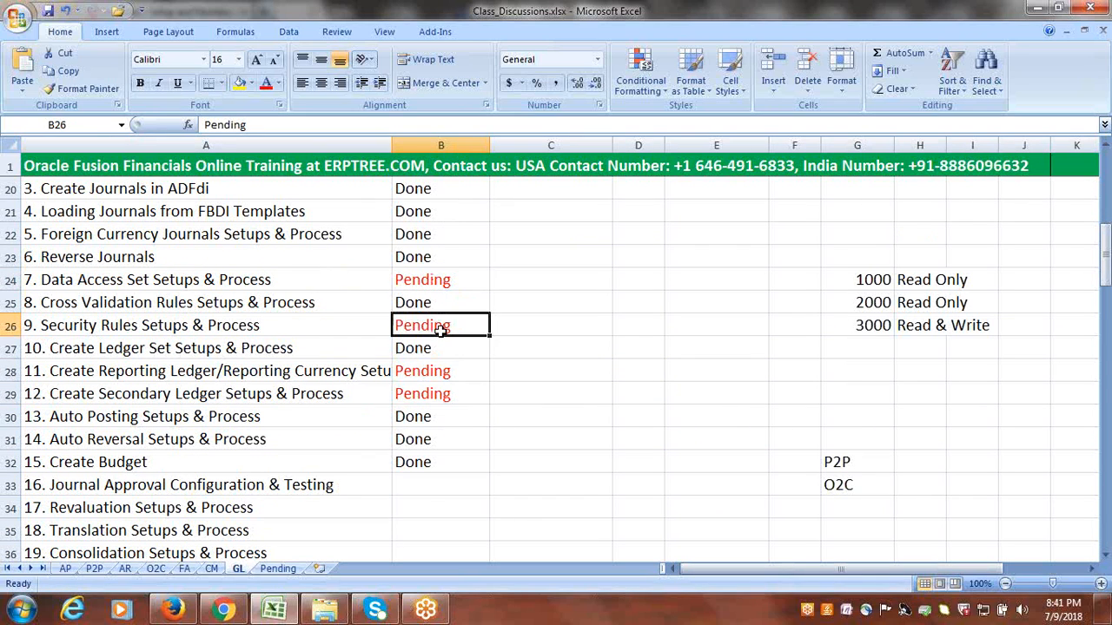
scroll(448, 360, down, 1)
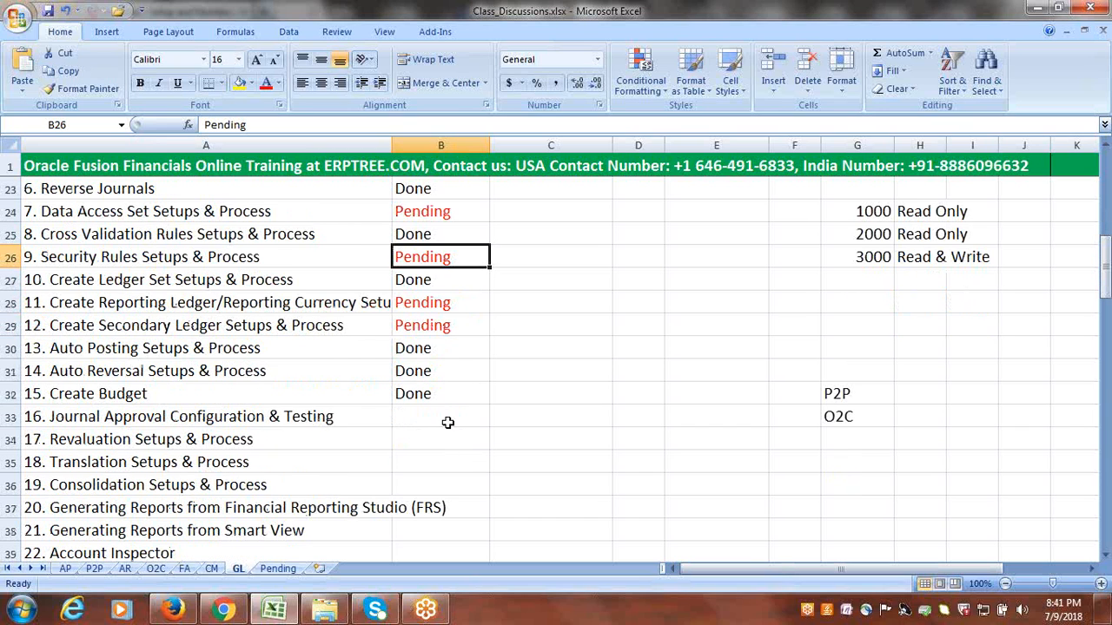
scroll(449, 421, up, 1)
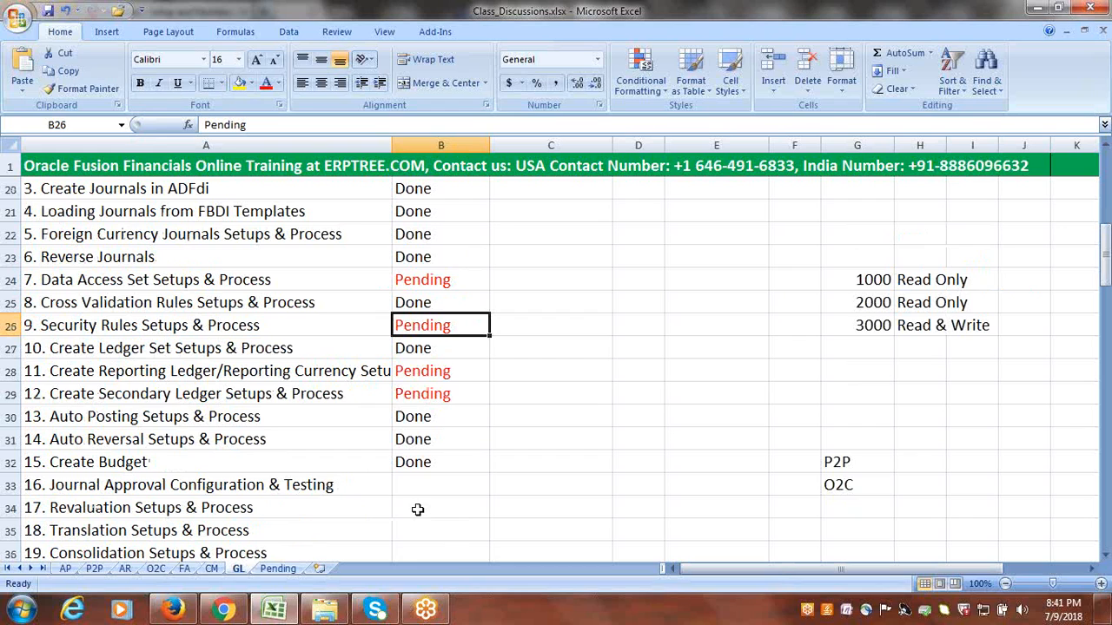
click(304, 482)
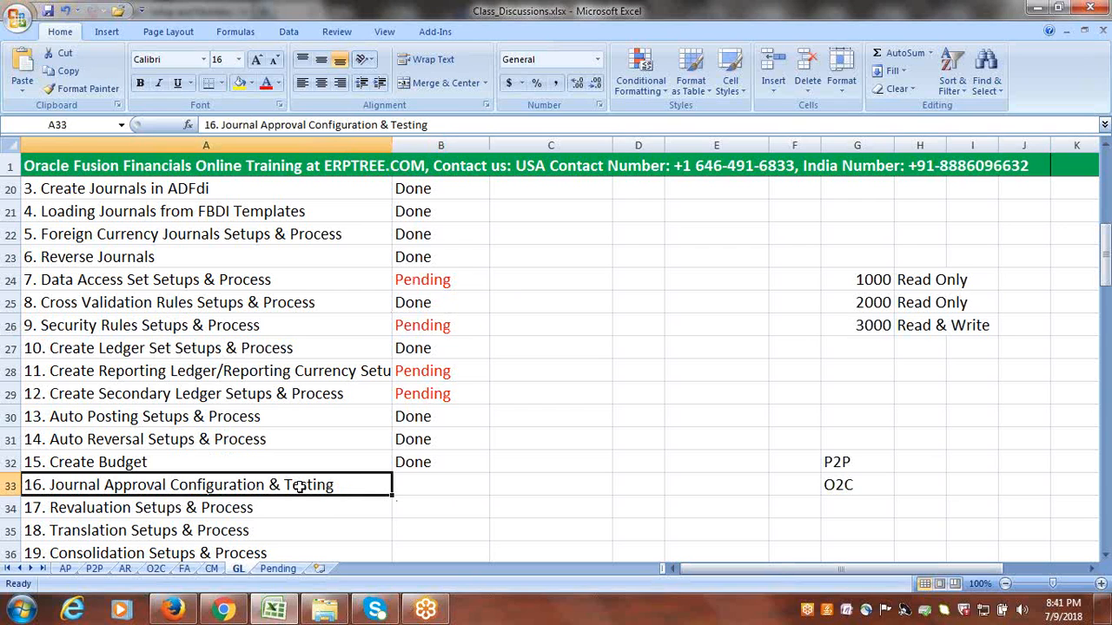
click(419, 282)
click(421, 333)
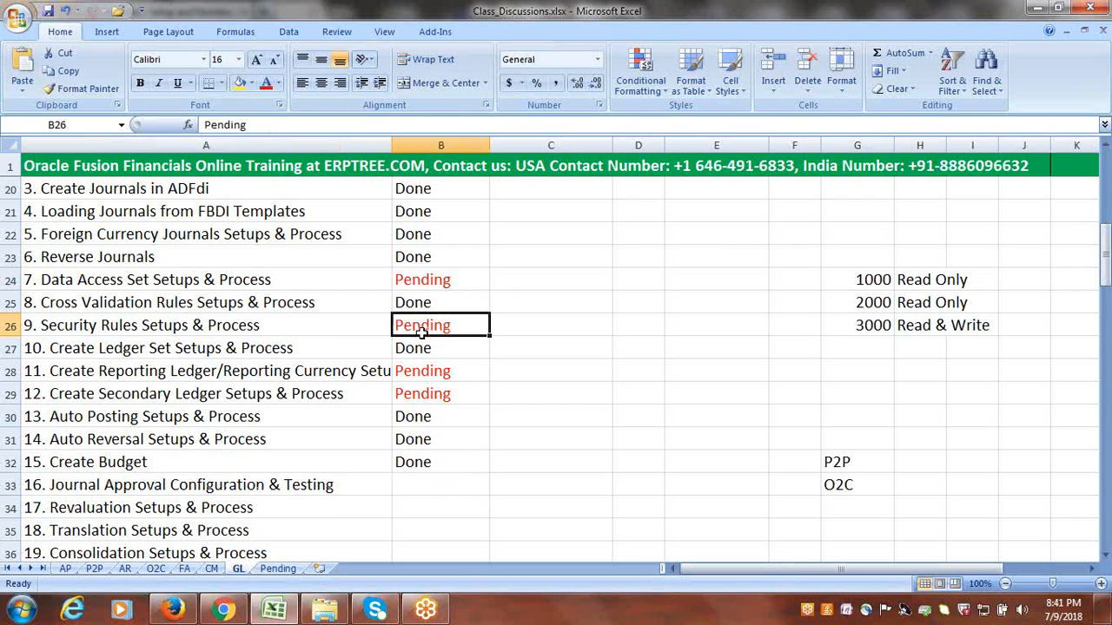
scroll(373, 495, down, 2)
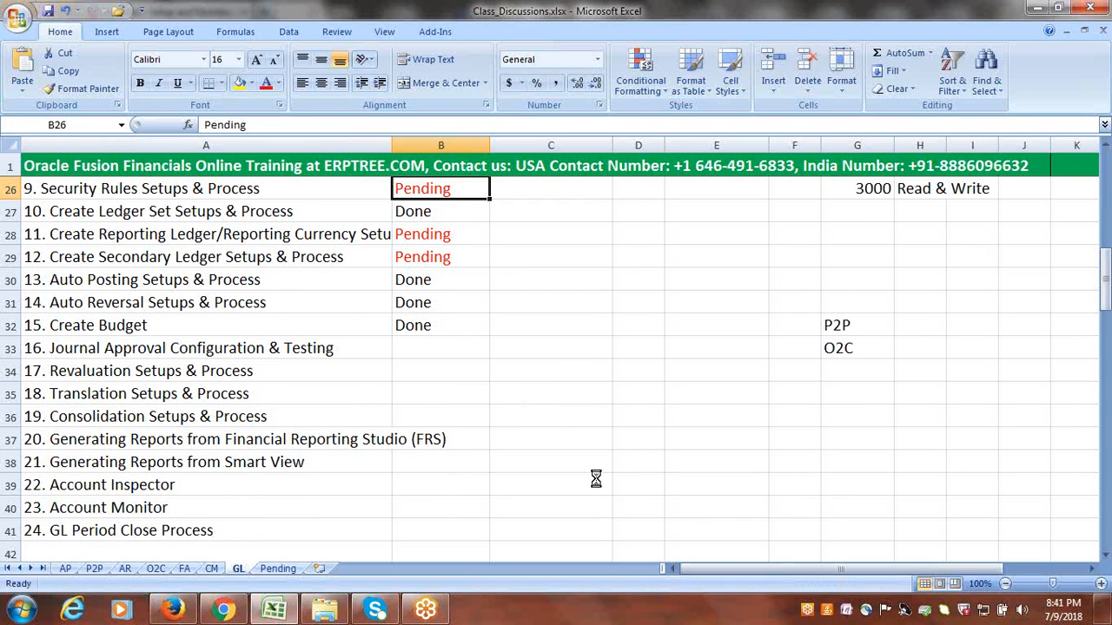
scroll(608, 486, up, 1)
click(250, 348)
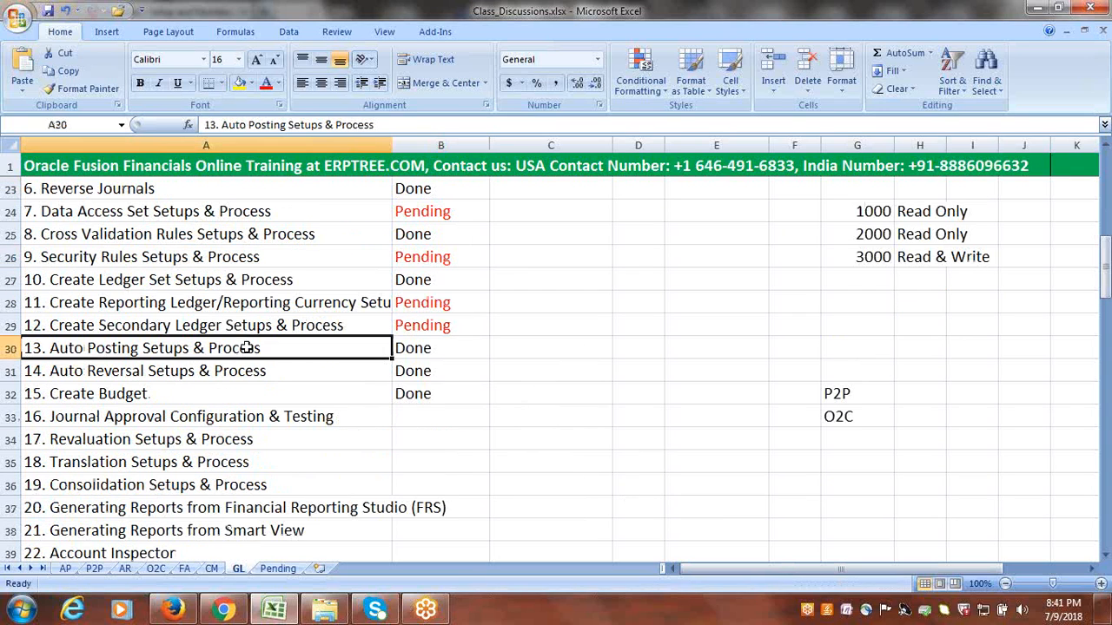
click(278, 371)
click(231, 400)
drag(208, 349, 457, 395)
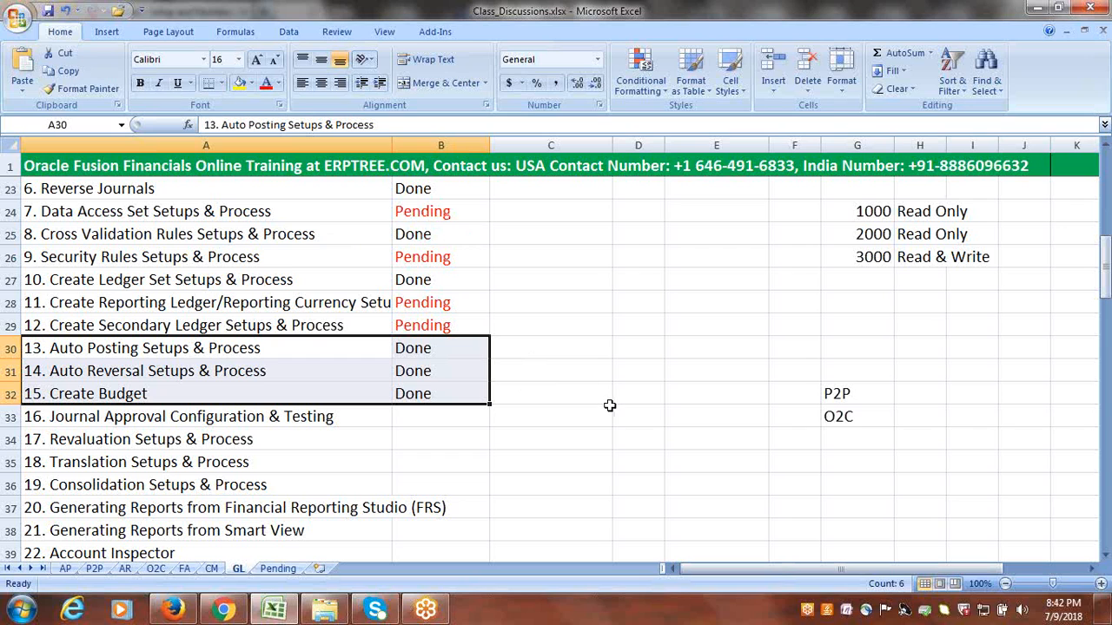
scroll(610, 405, down, 1)
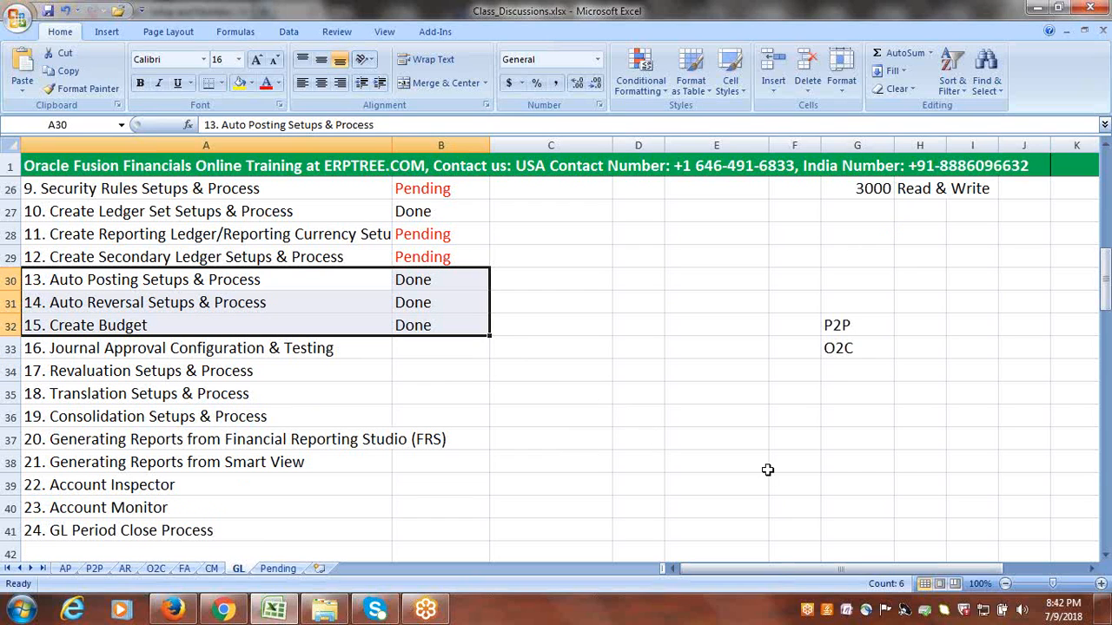
click(855, 17)
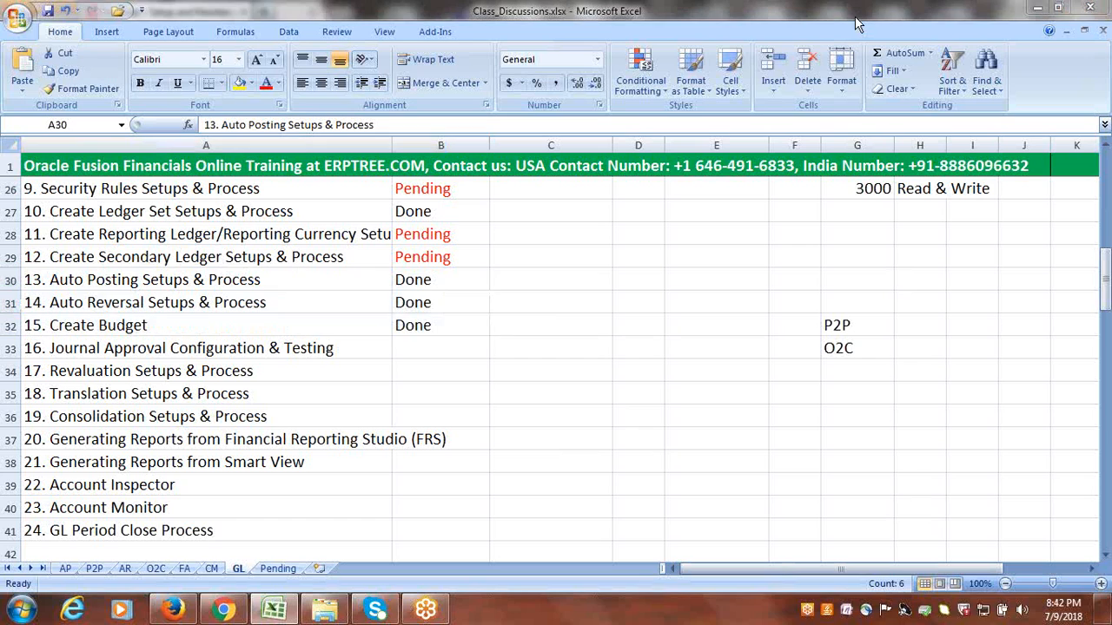
click(855, 16)
click(836, 40)
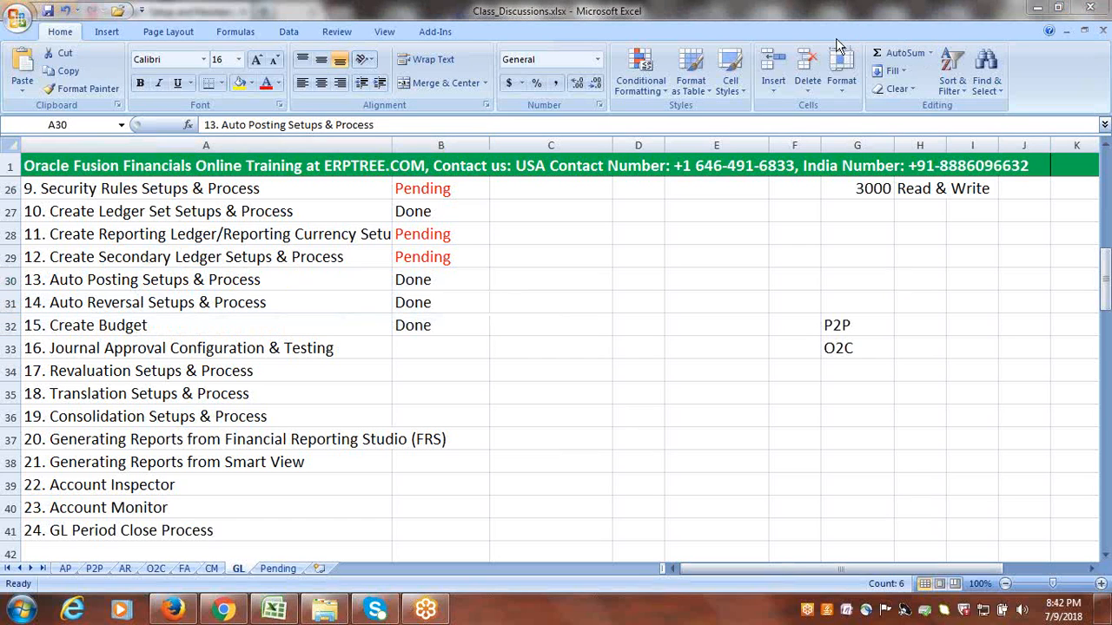
click(442, 524)
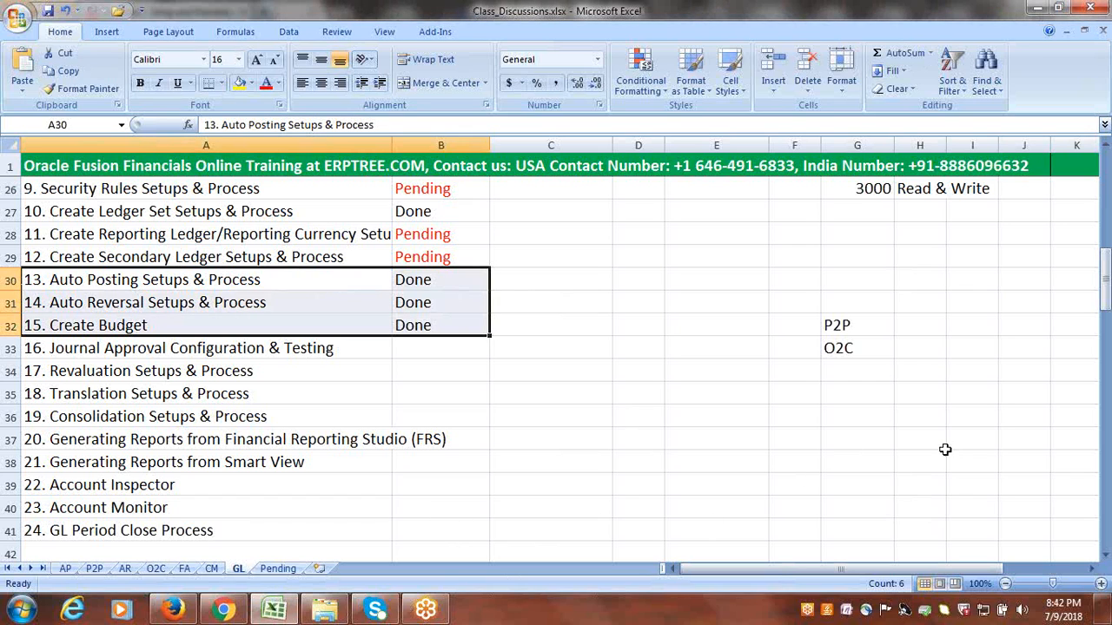